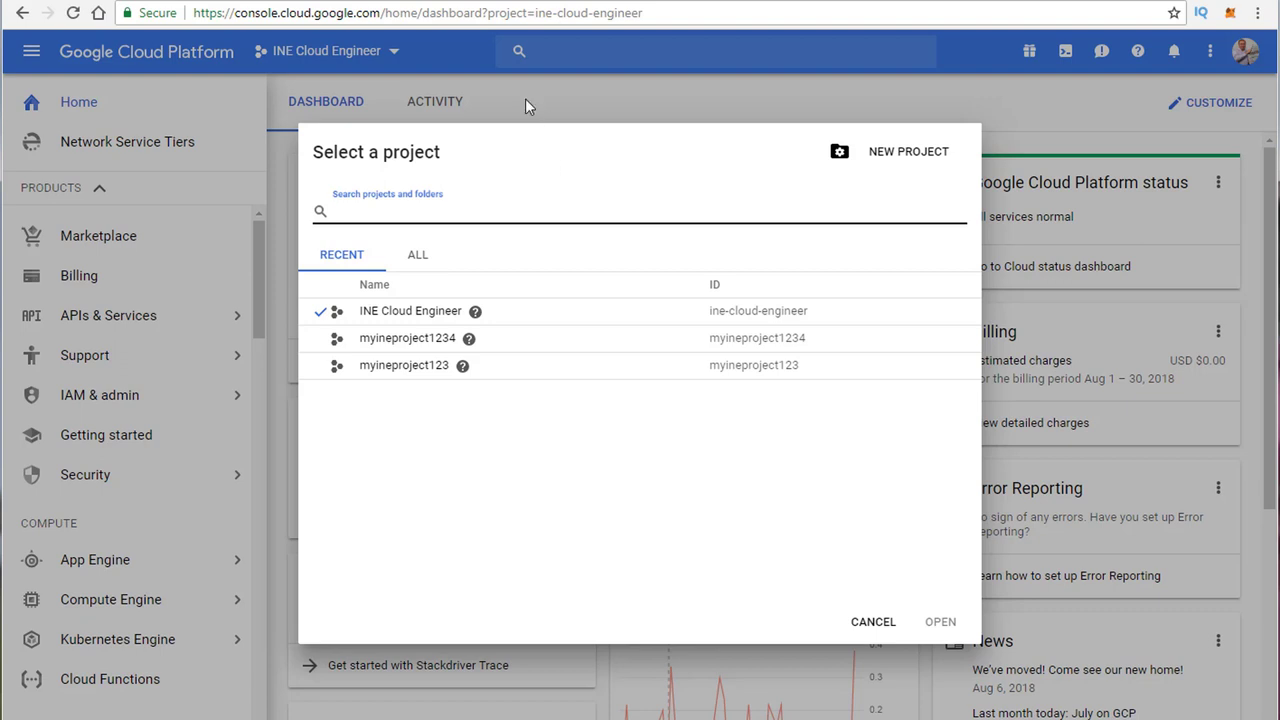
Step: Dismiss the project chooser and go to the INE Cloud Engineer Service accounts page
click(525, 98)
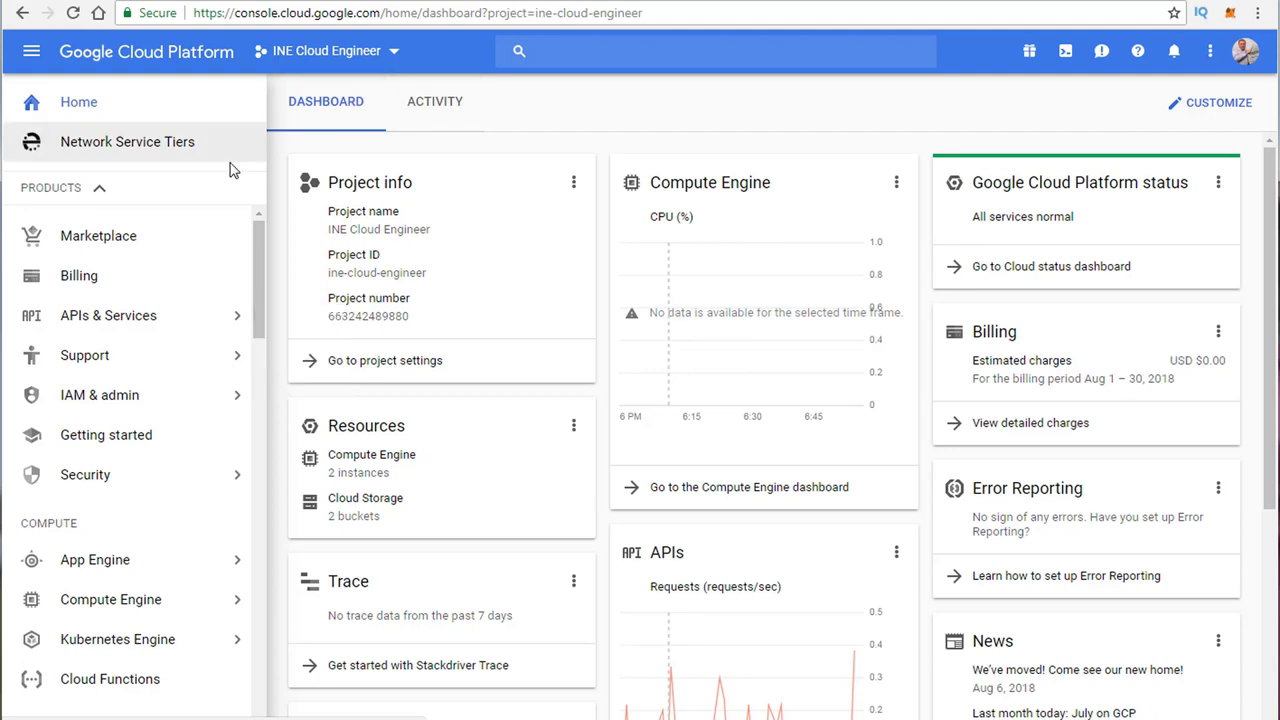
mouse_move(99, 413)
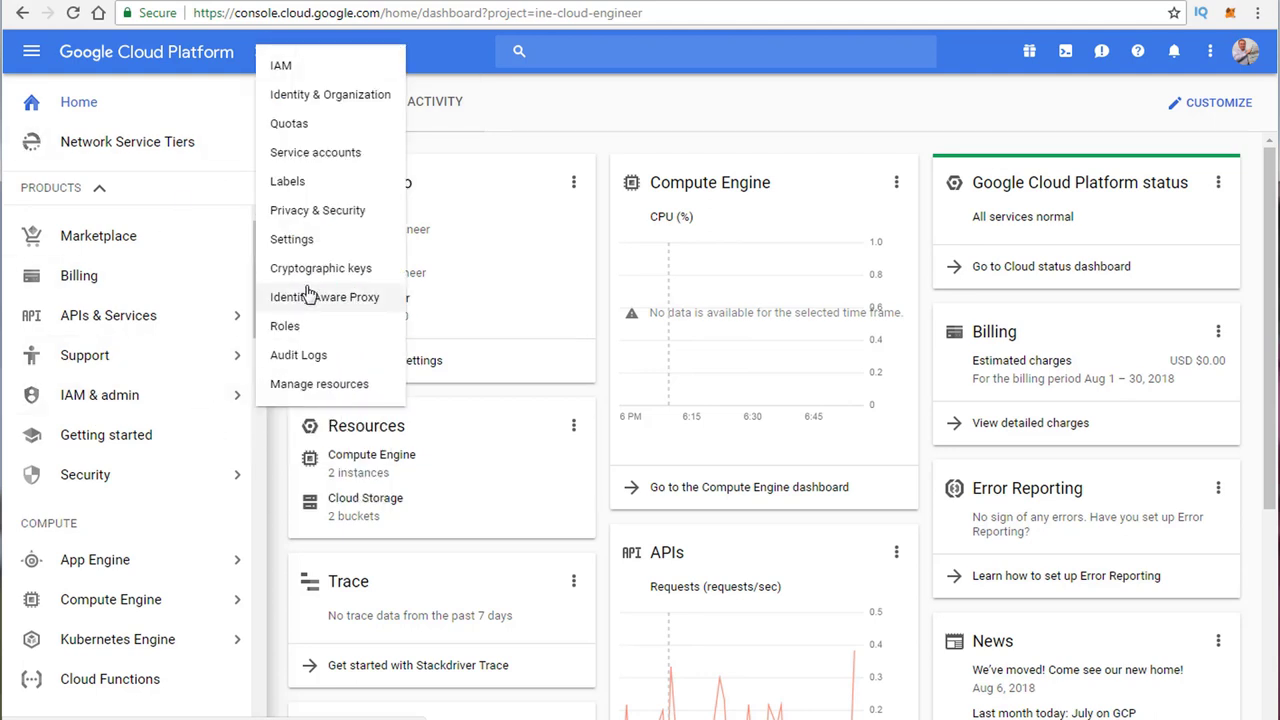
click(315, 155)
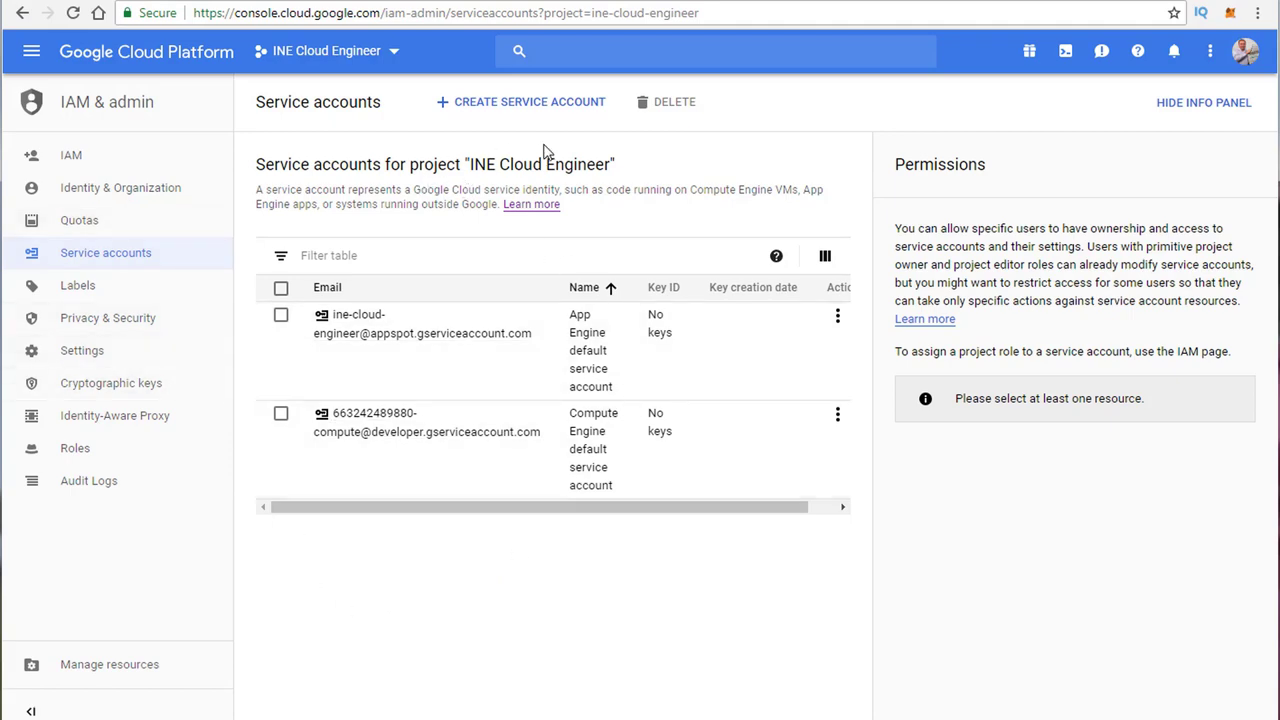
Step: Start a new service account named ineserviceaccount with the Project > Viewer role
click(554, 105)
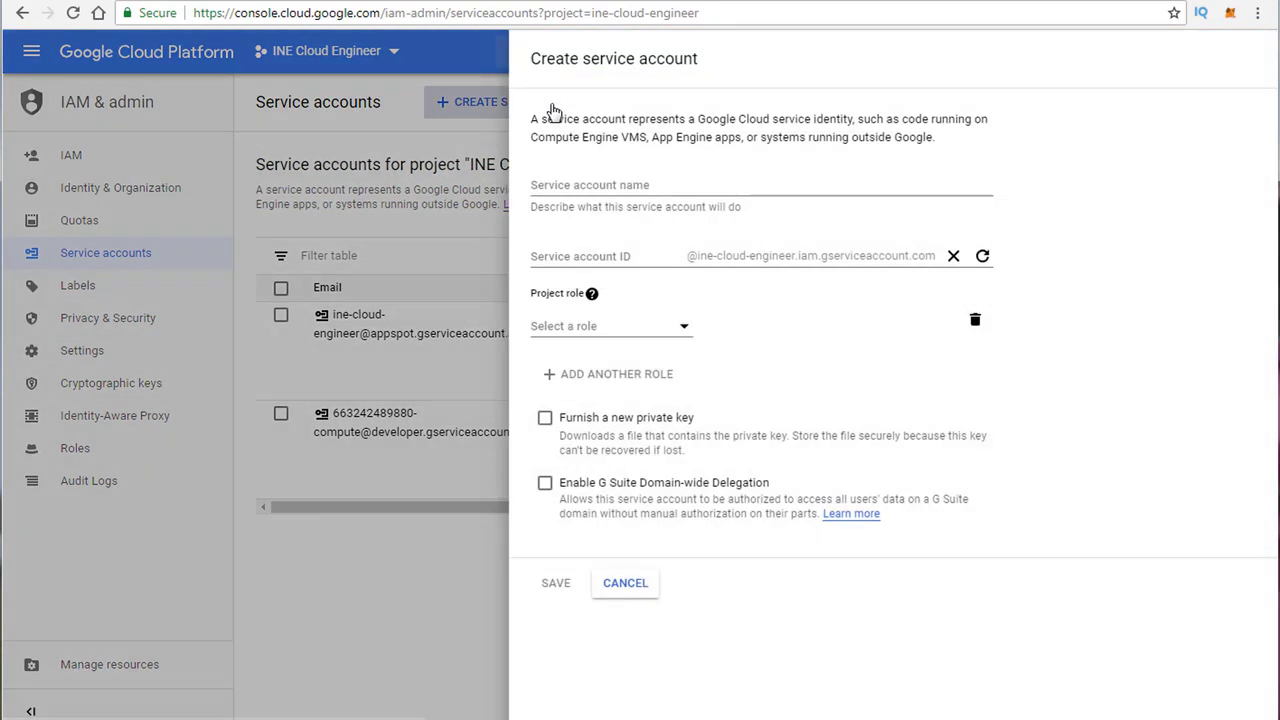
click(550, 188)
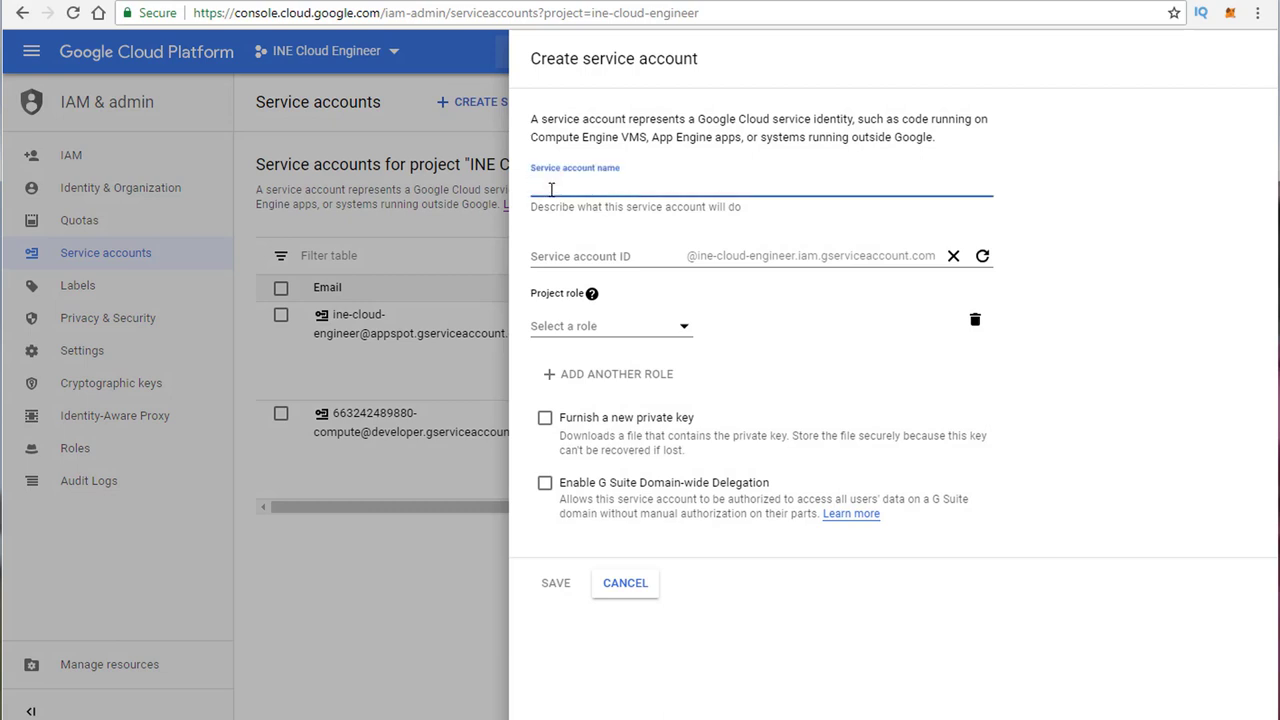
text(ineservi)
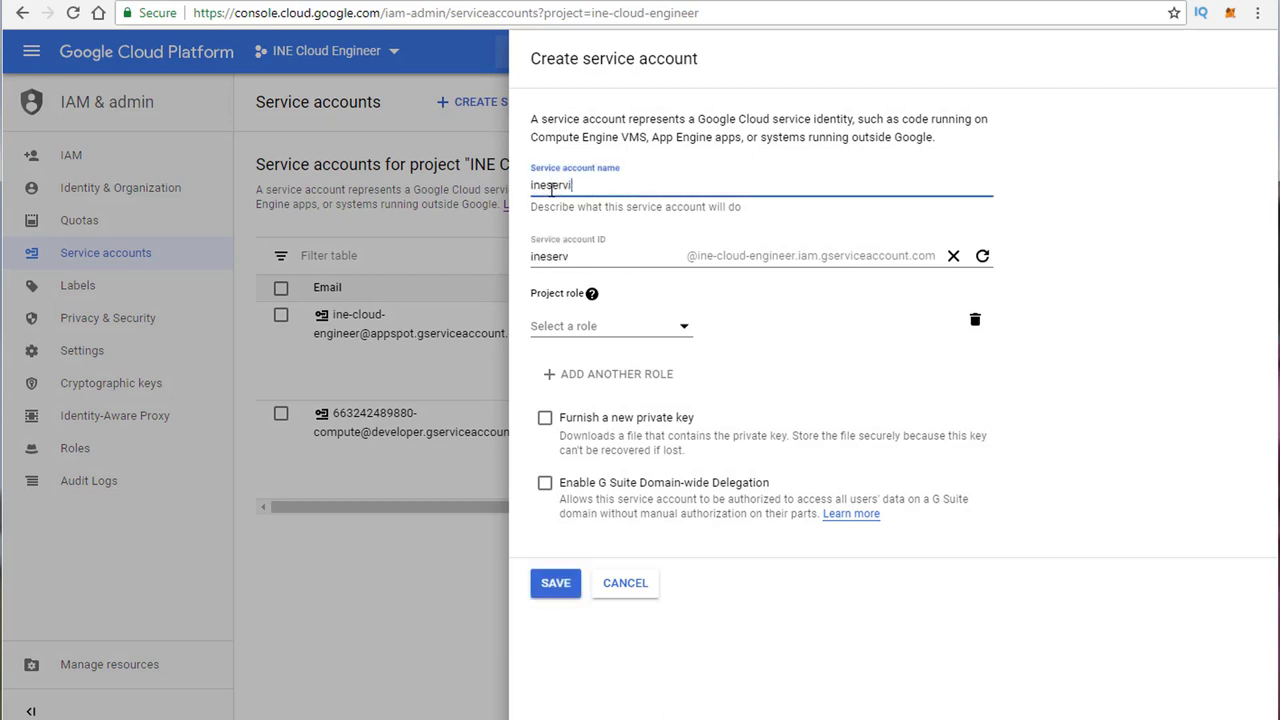
text(ceaccount)
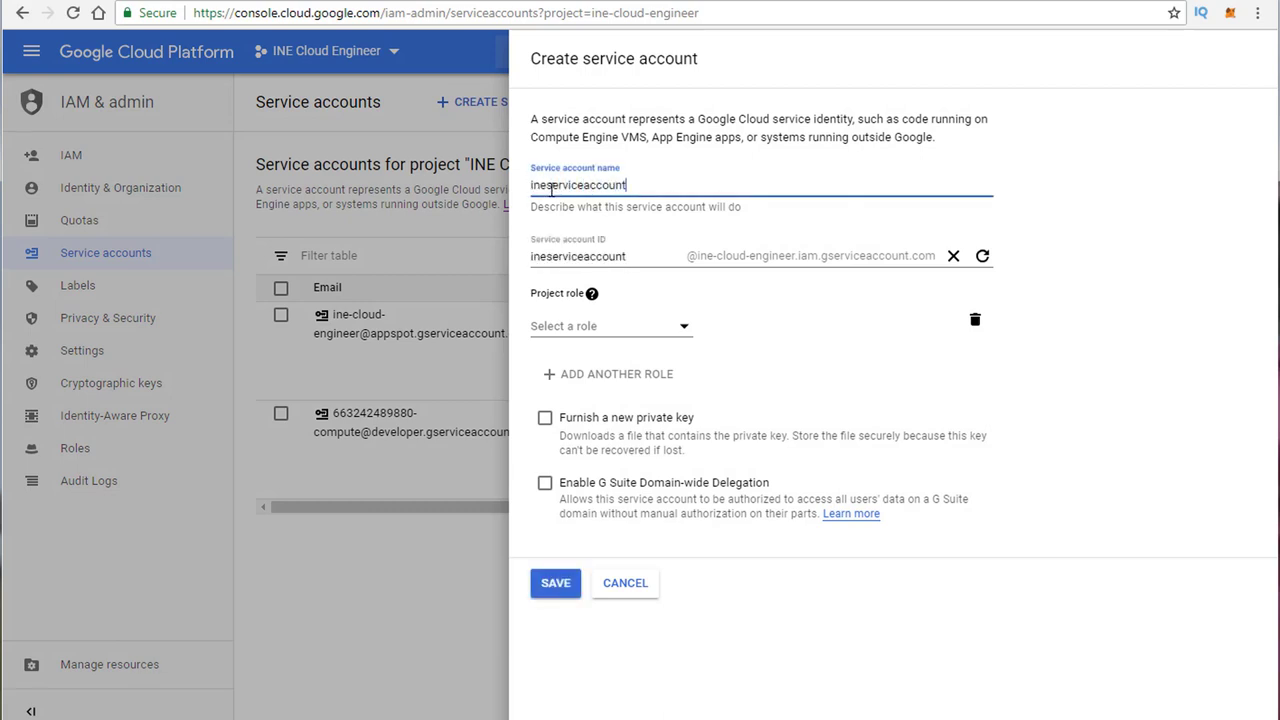
click(684, 326)
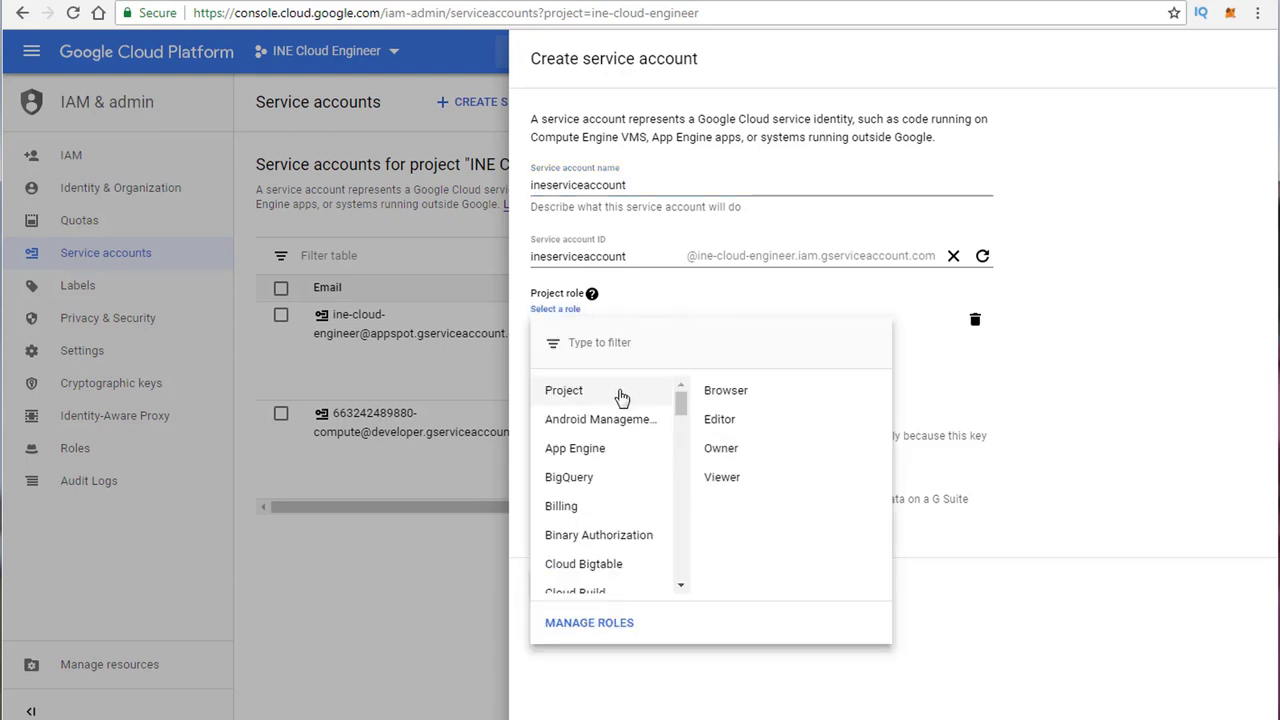
click(722, 477)
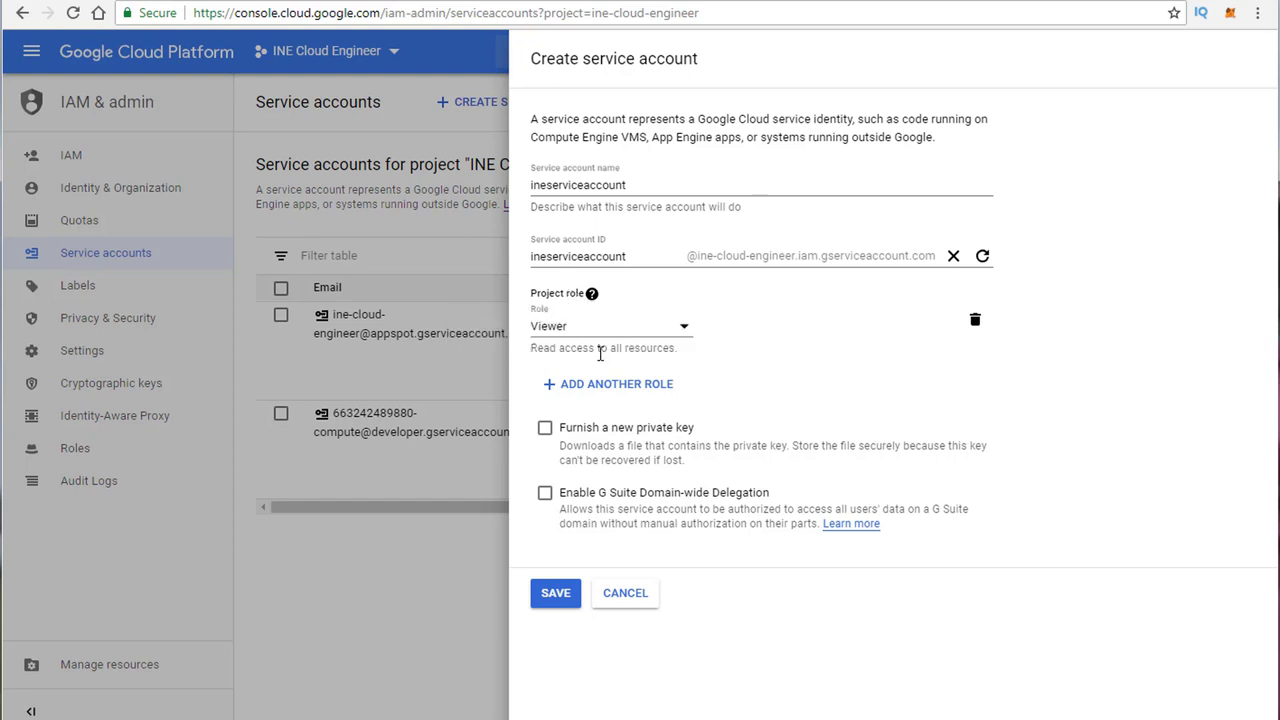
Step: Browse roles for a second slot, discard the empty row, and save ineserviceaccount with only Viewer
click(587, 400)
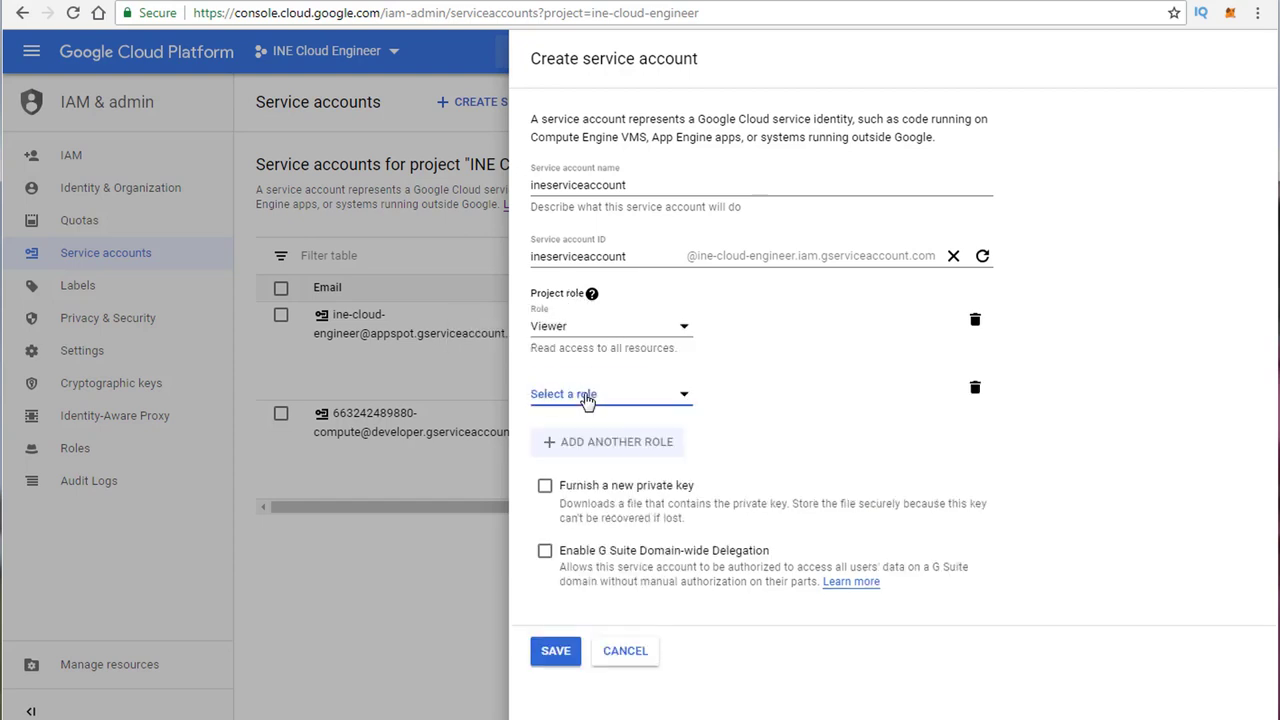
click(683, 394)
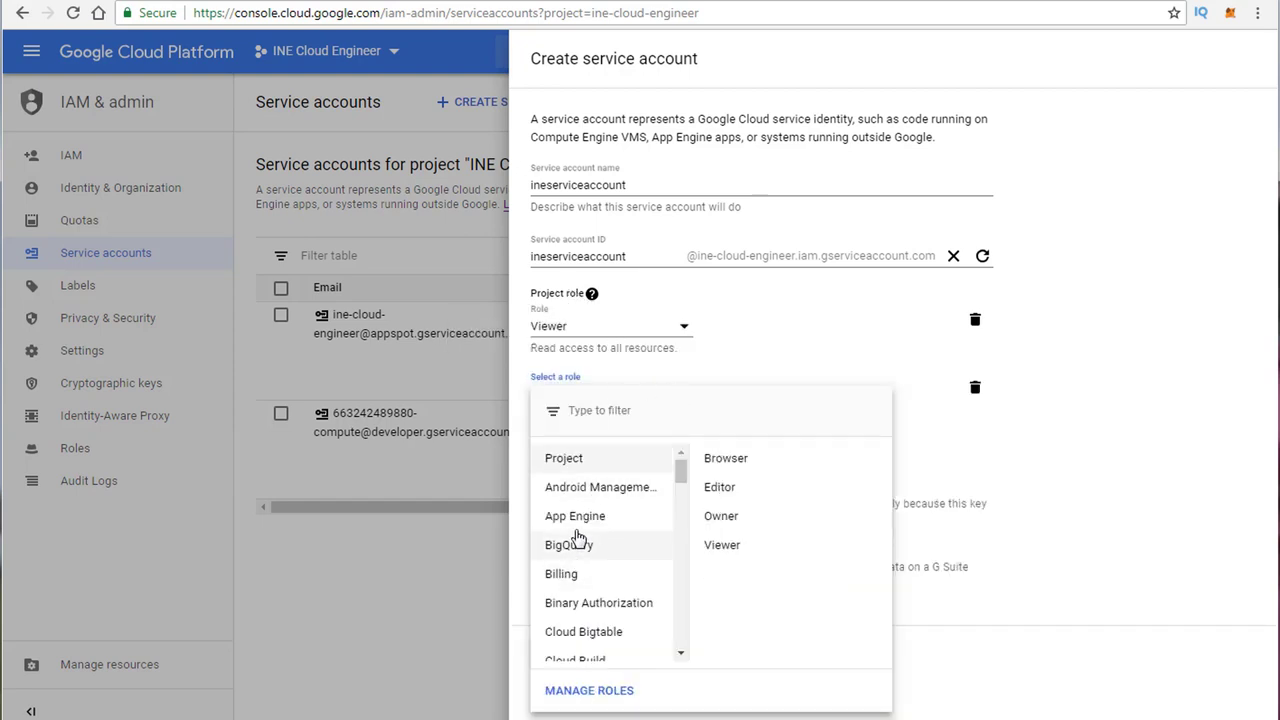
mouse_move(615, 540)
scroll(600, 532, down, 3)
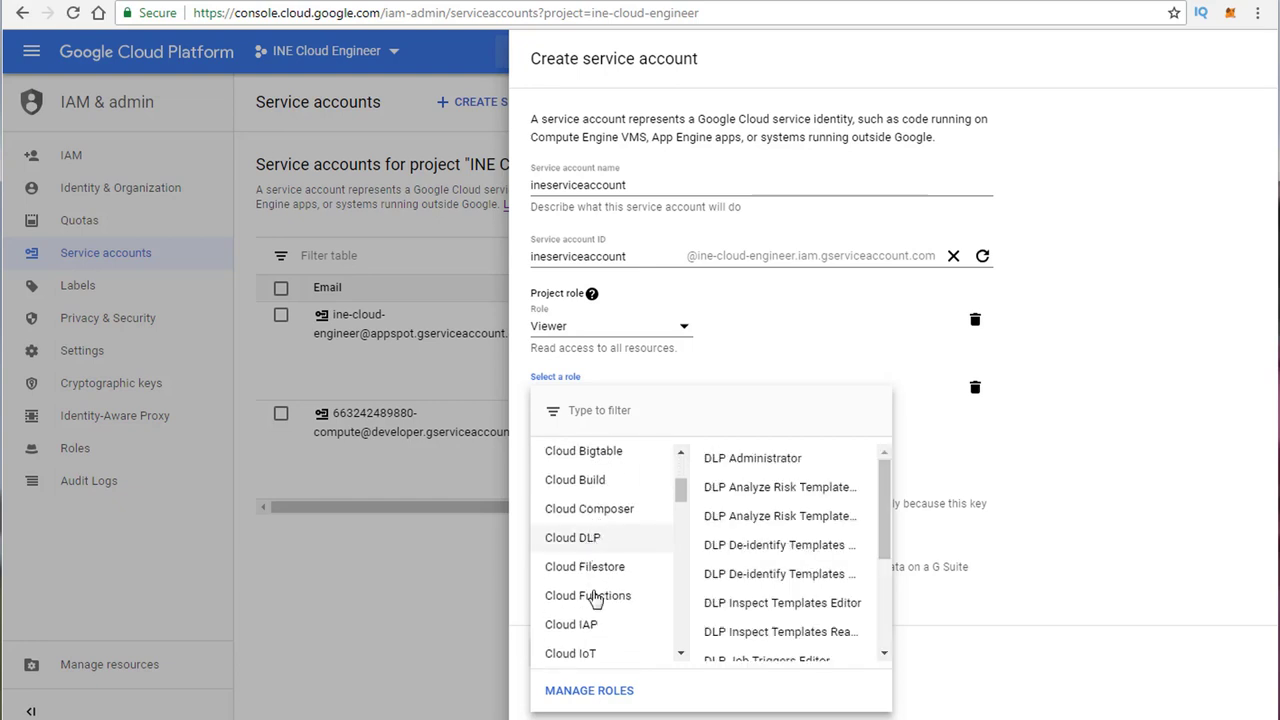
click(782, 350)
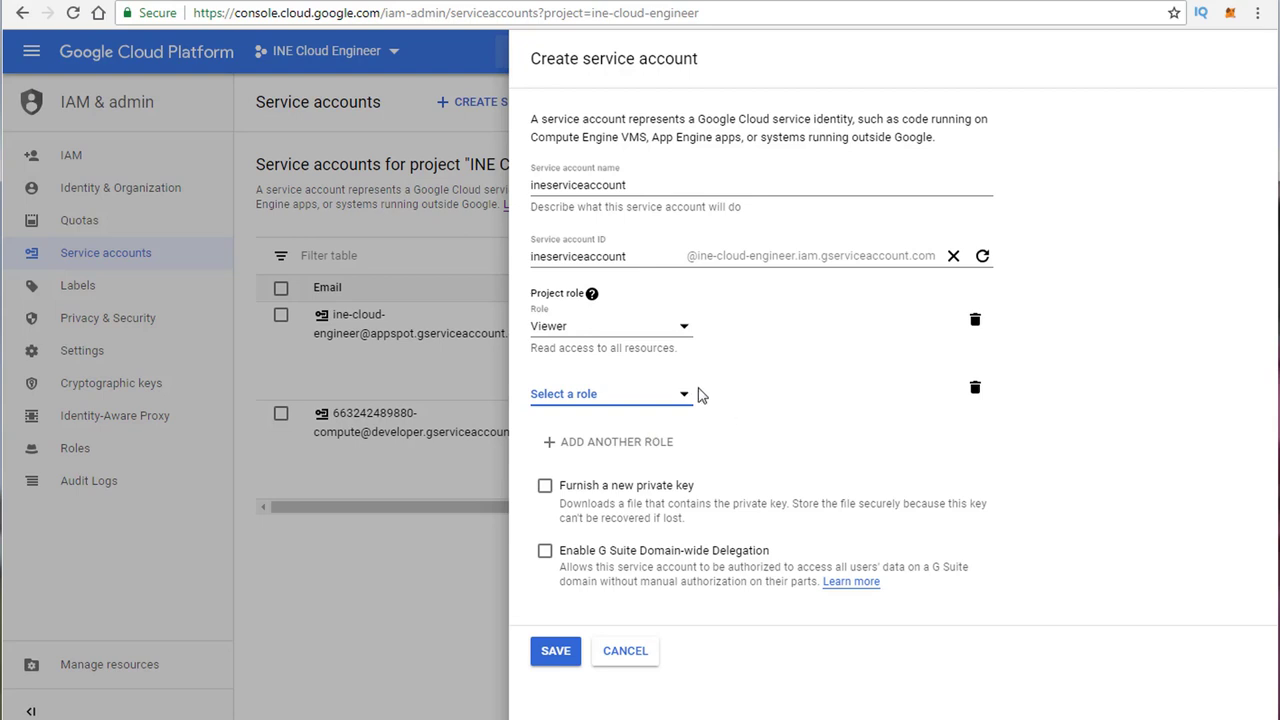
click(975, 390)
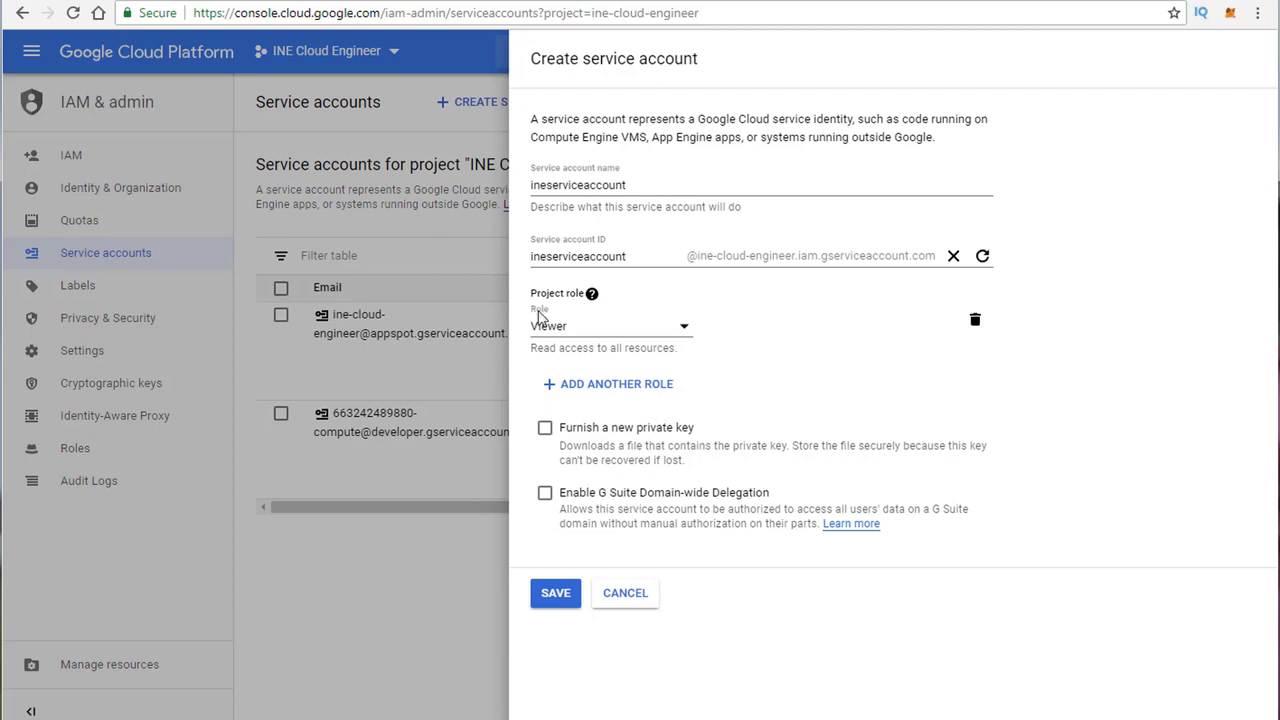
click(562, 596)
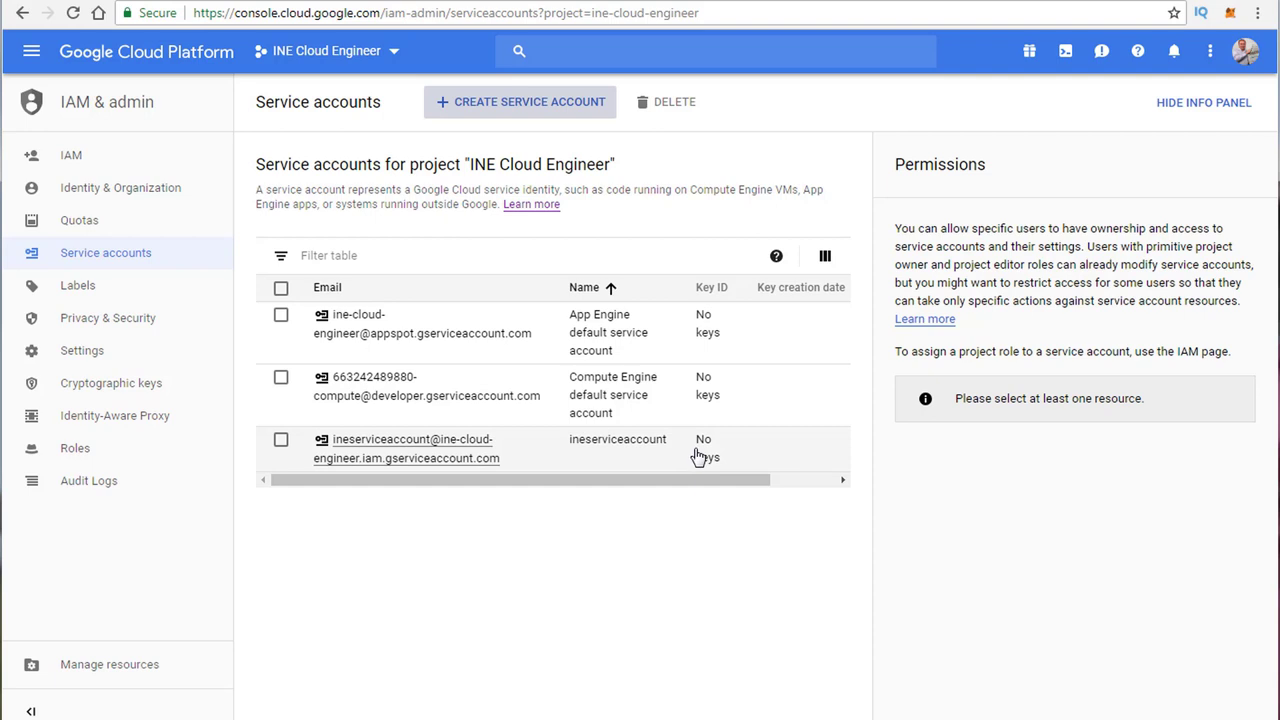
click(366, 462)
click(281, 440)
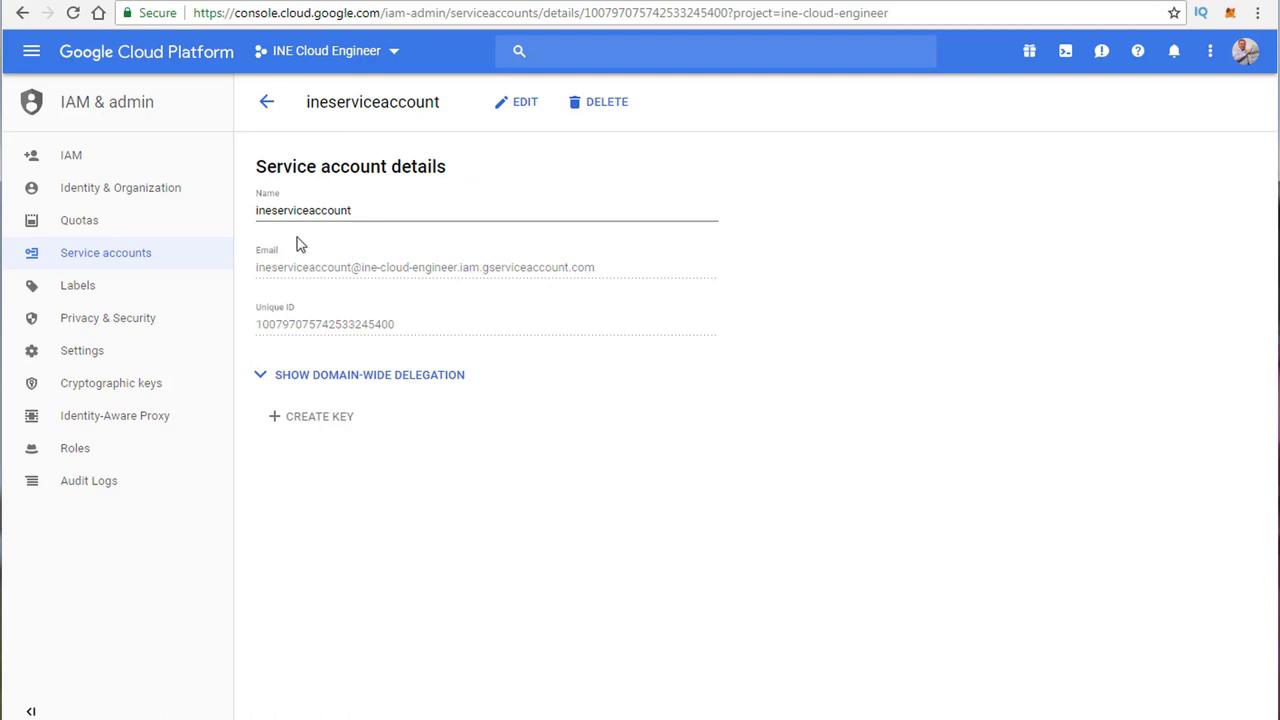
click(289, 386)
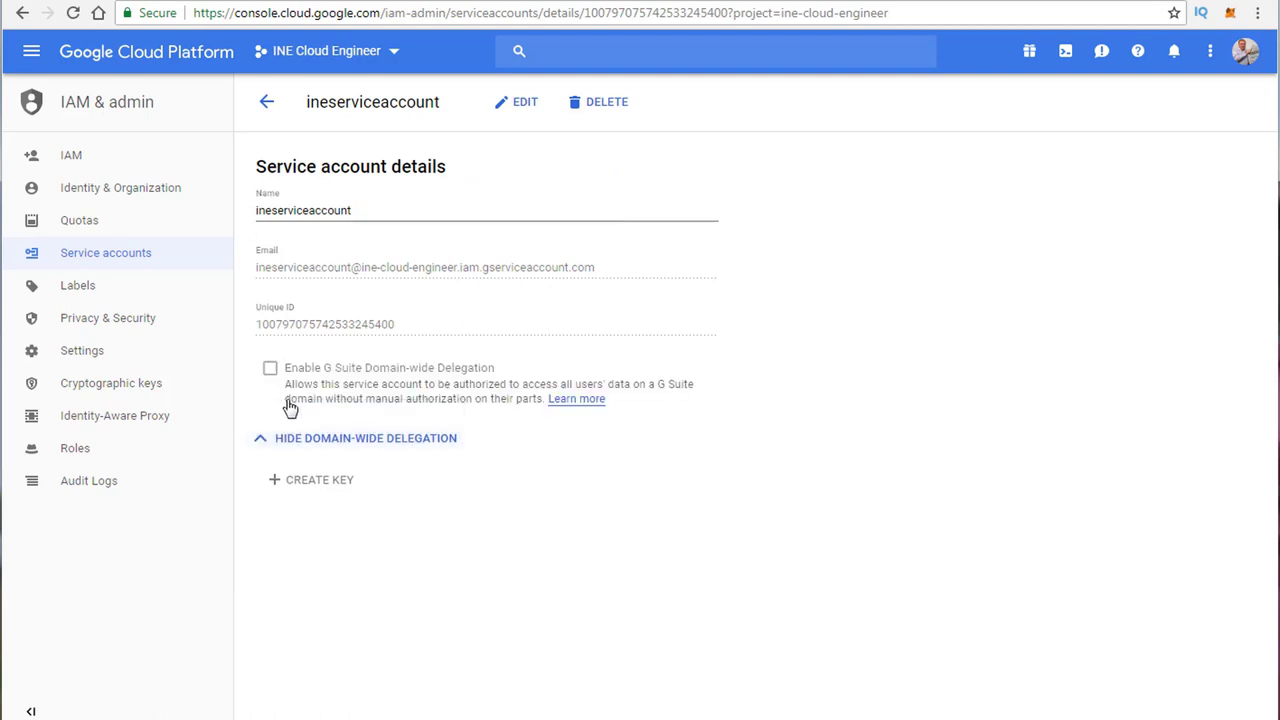
click(288, 440)
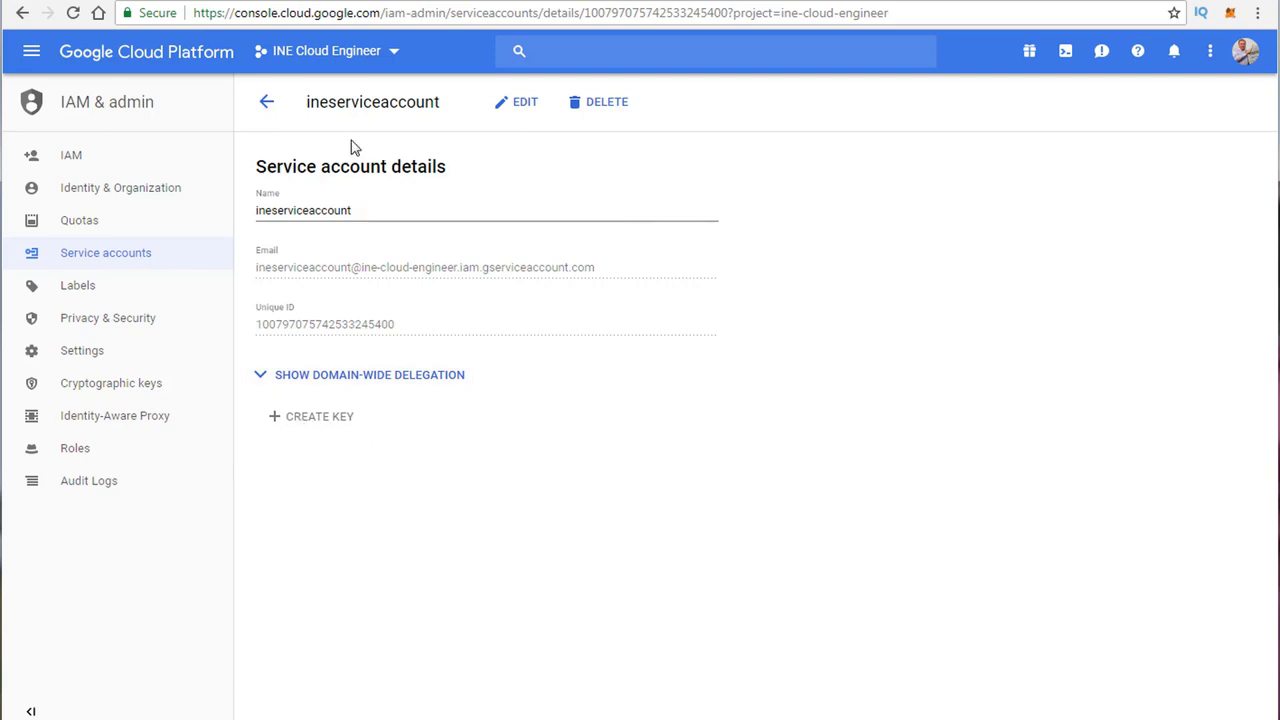
click(266, 101)
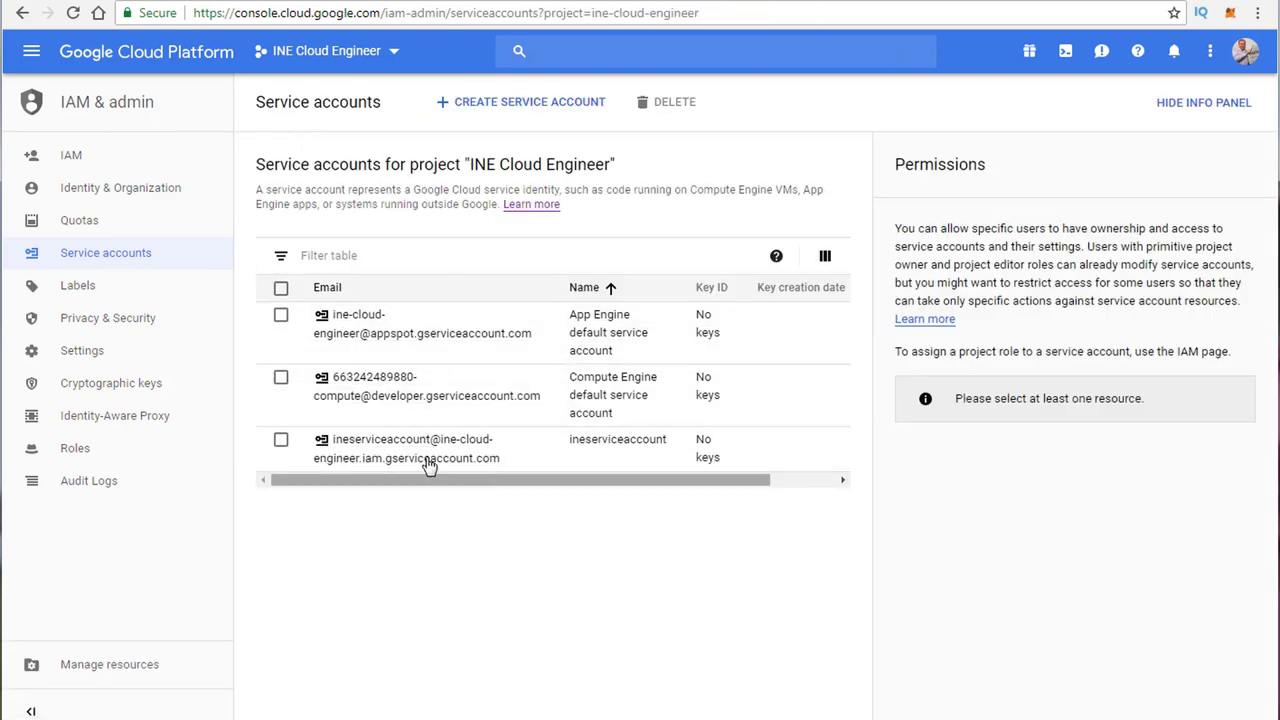
Step: Delete the ineserviceaccount service account, then advance the slideshow to the Lecture Overview slide
click(281, 440)
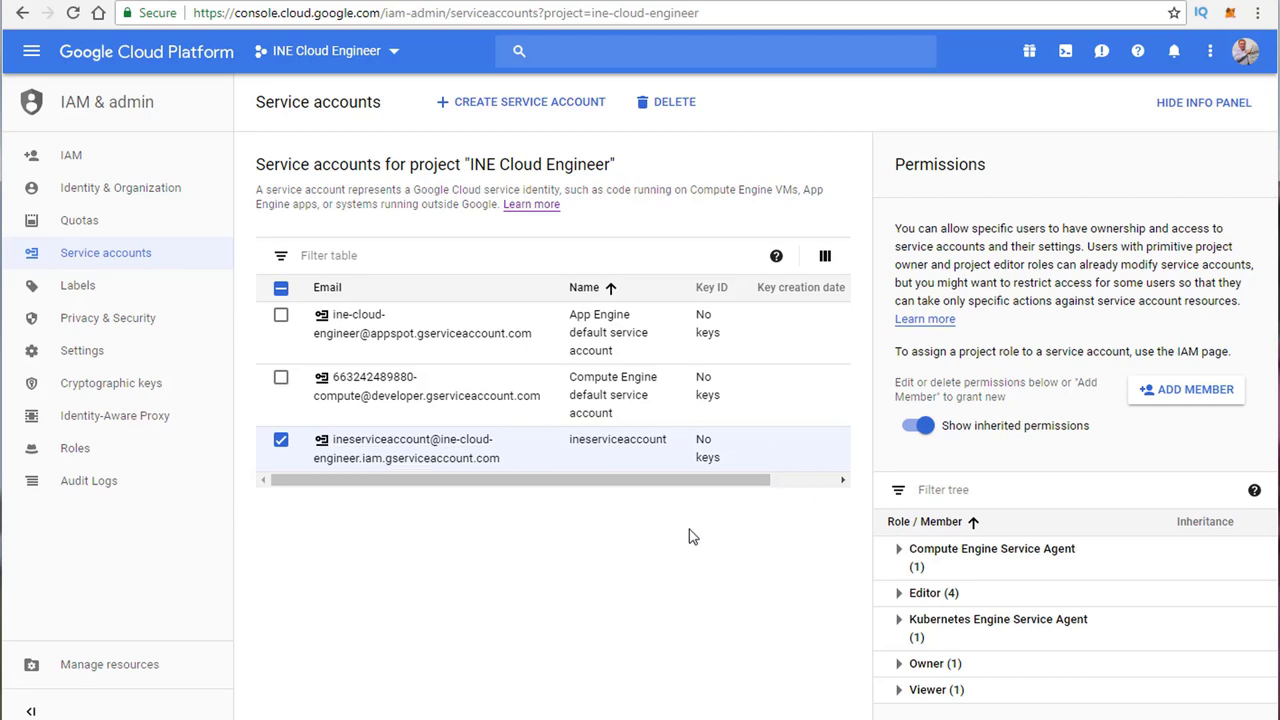
click(686, 106)
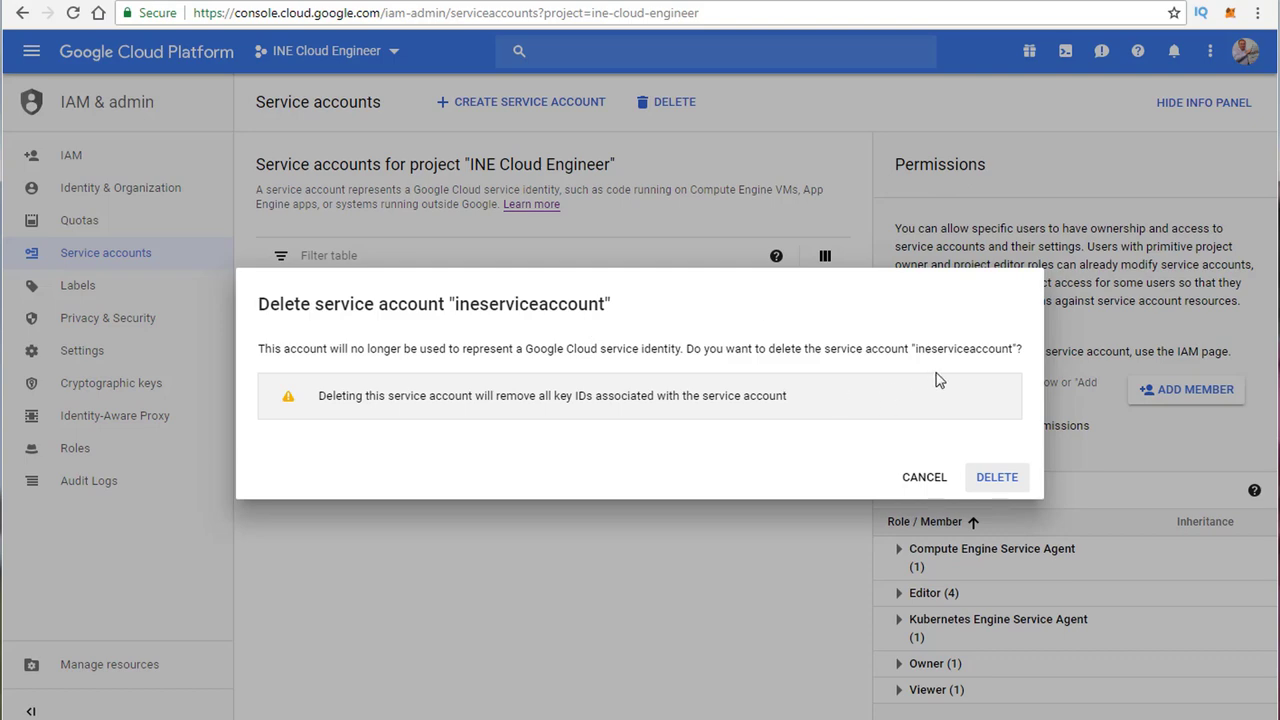
click(997, 482)
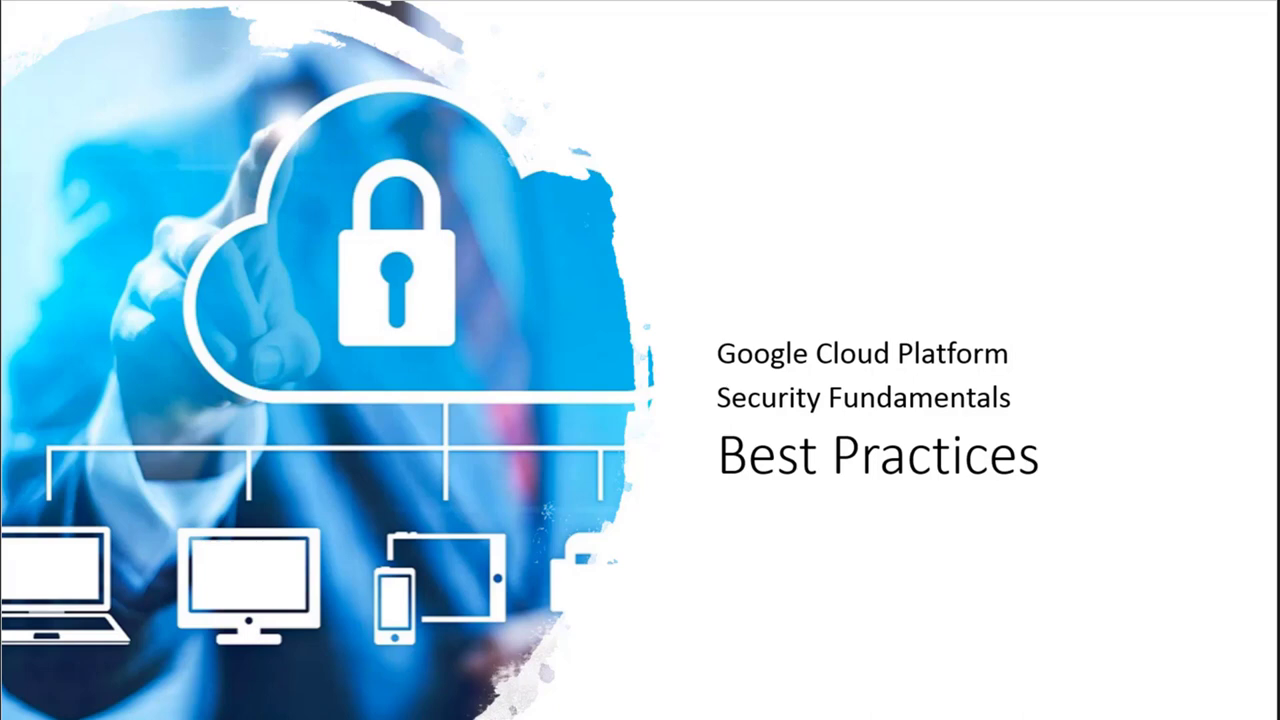
key(Right)
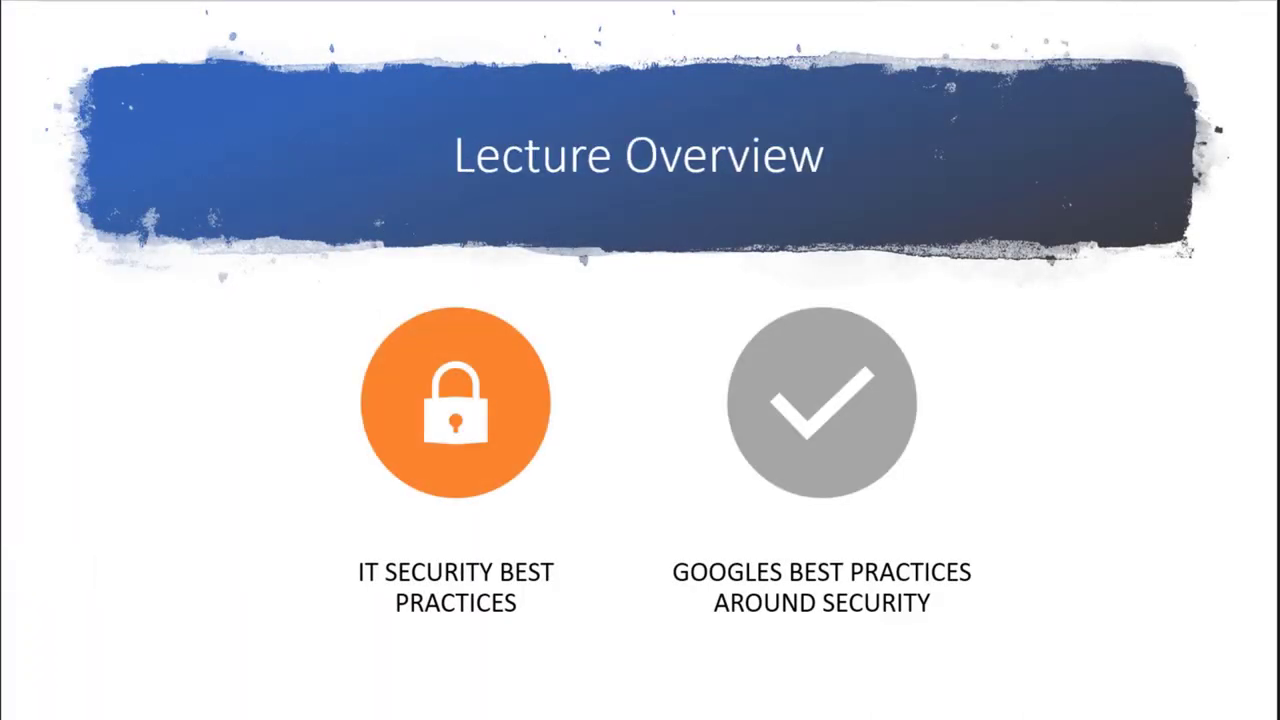
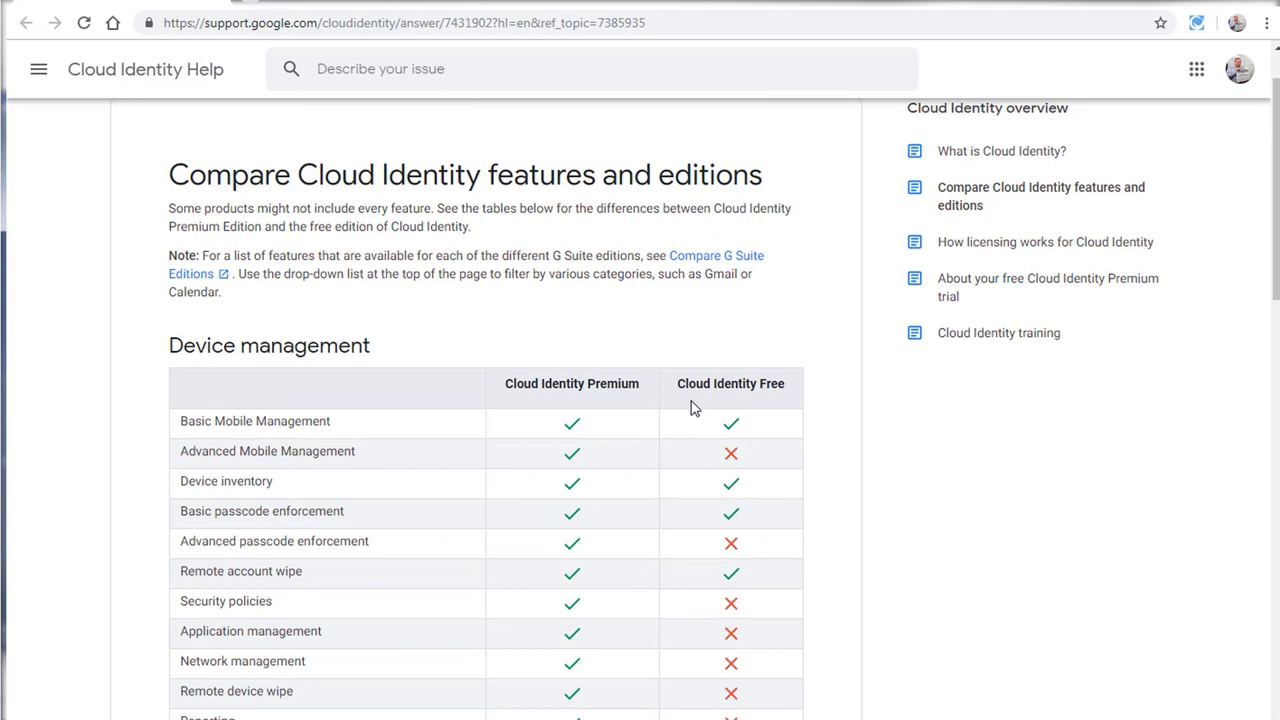
Step: Highlight the Cloud Identity Premium heading and the Free edition column with its feature rows
triple_click(602, 380)
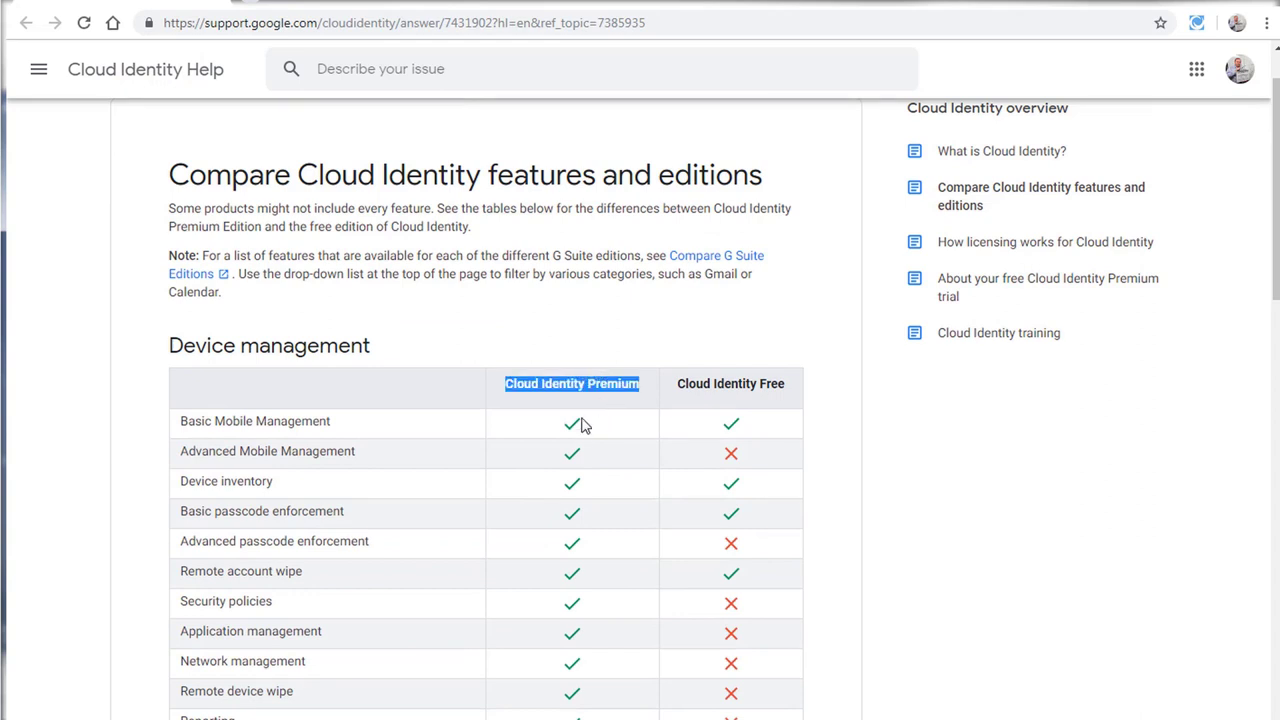
drag(688, 384, 768, 451)
click(768, 451)
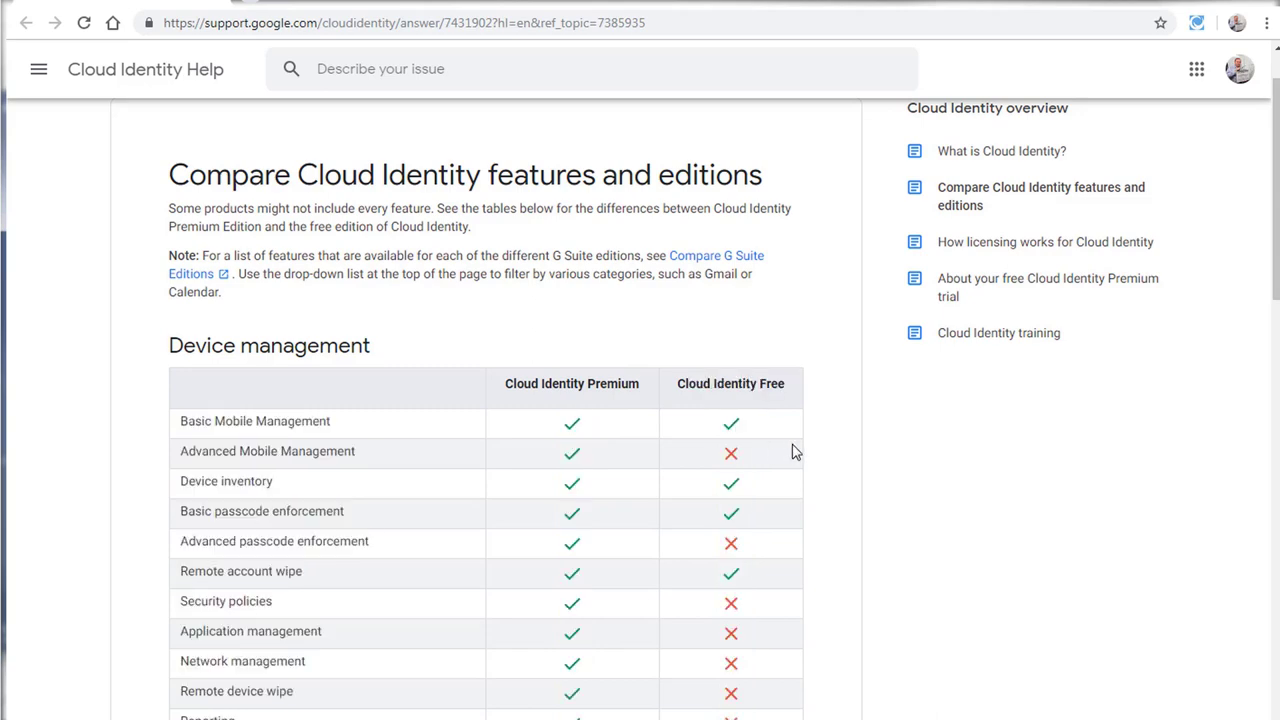
Step: Scroll through the Premium vs Free comparison tables down to the Directory features
scroll(783, 457, down, 1)
scroll(783, 457, down, 8)
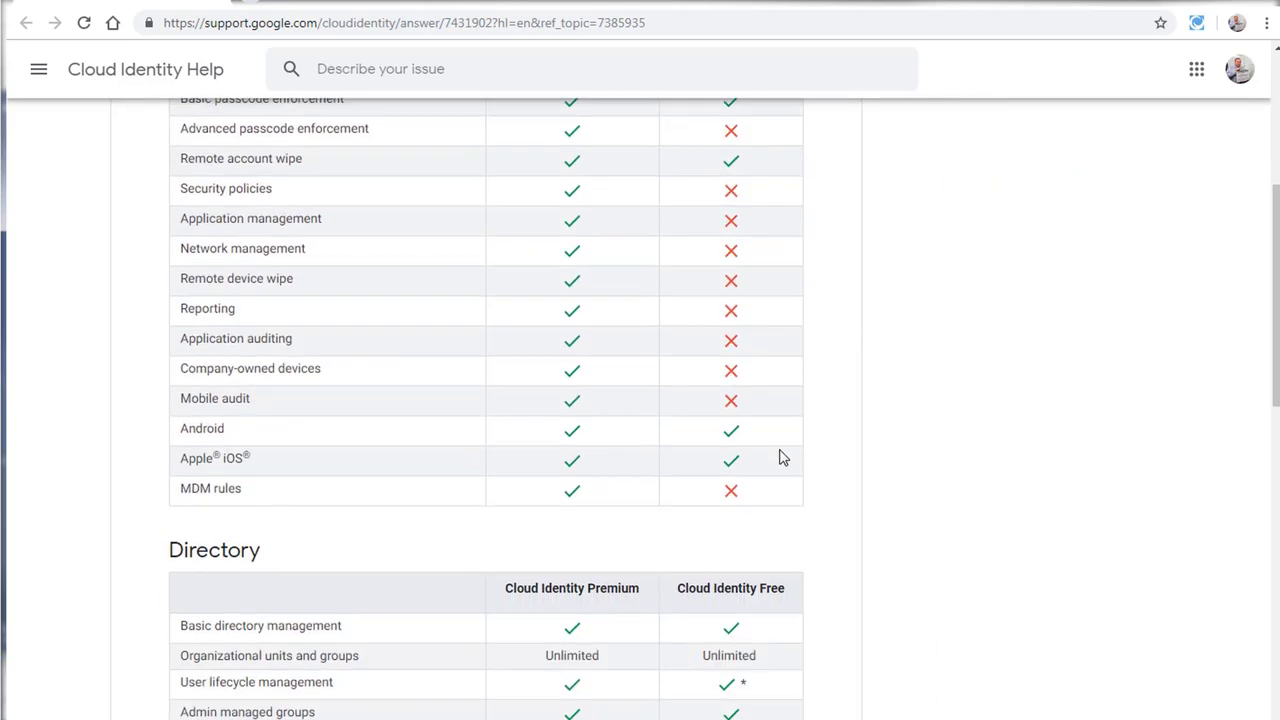
scroll(507, 404, down, 3)
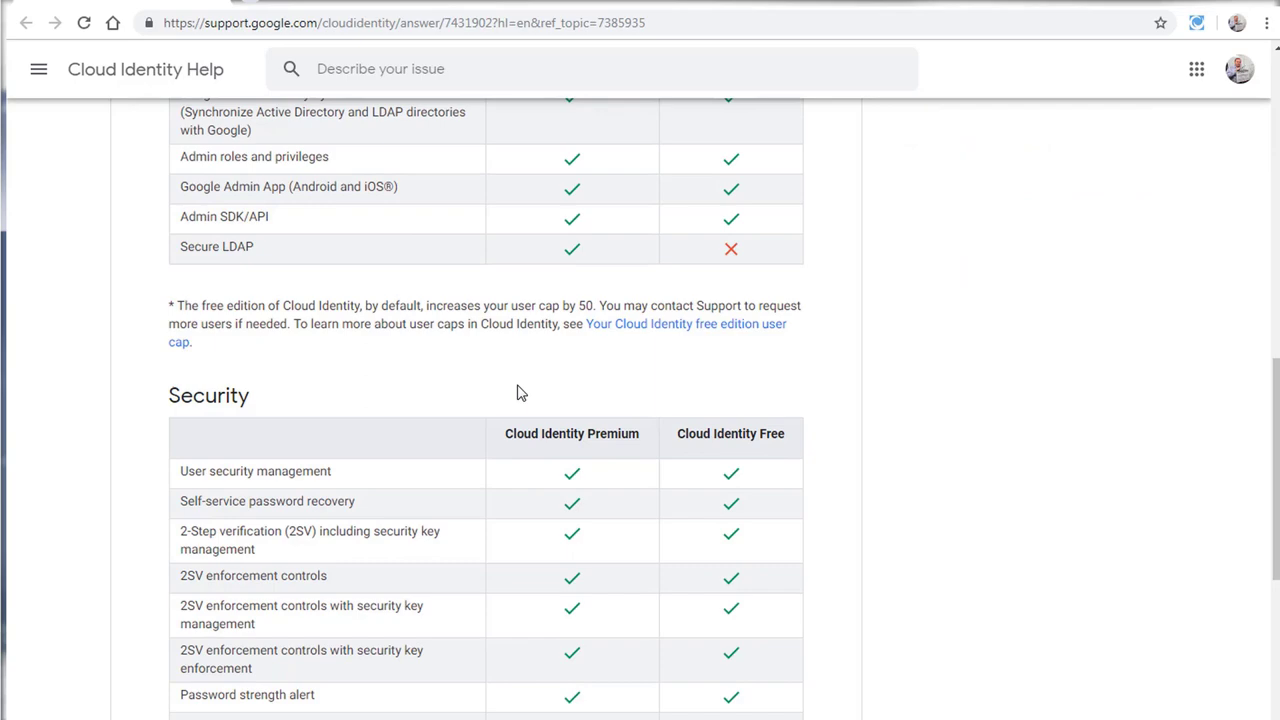
scroll(514, 392, down, 6)
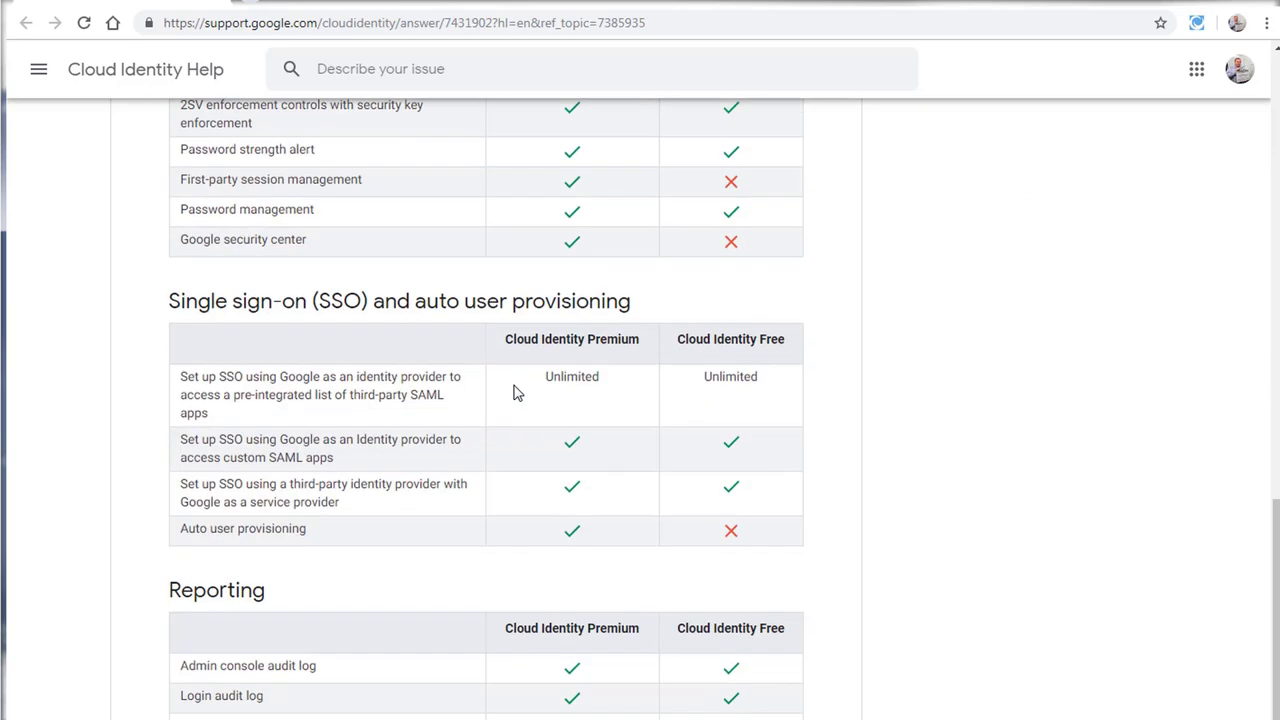
scroll(515, 392, down, 5)
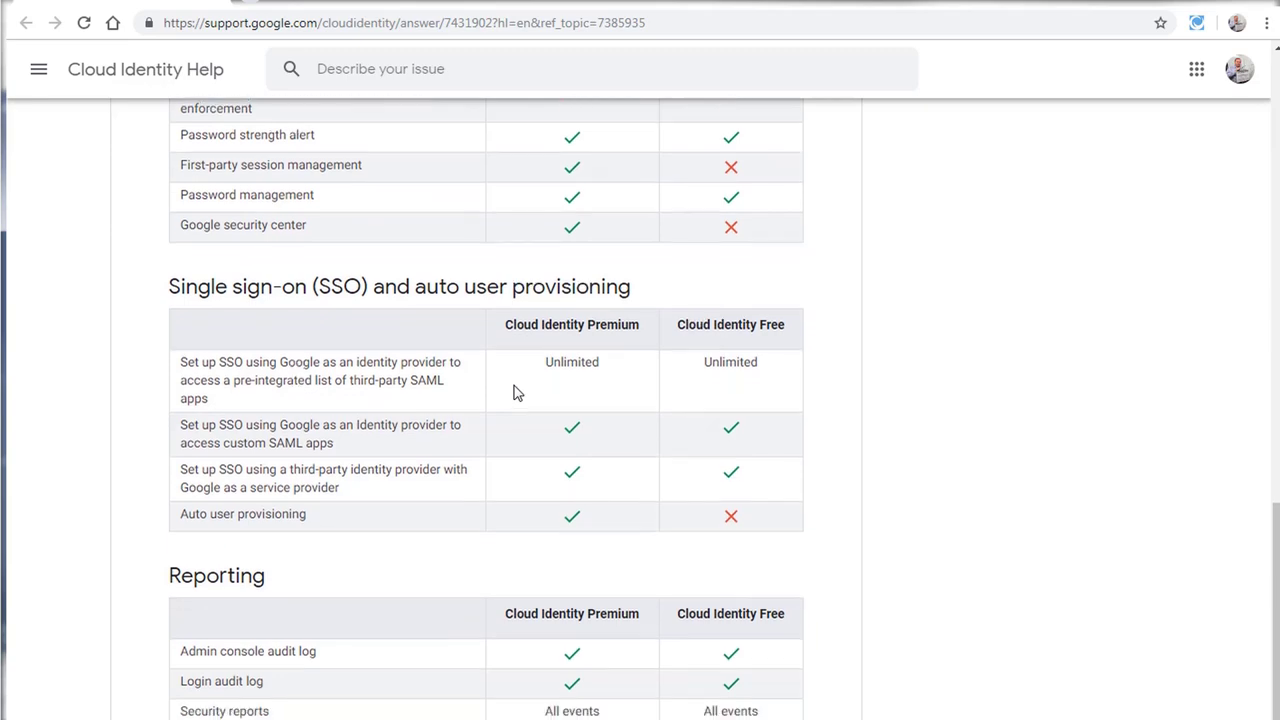
scroll(510, 394, down, 2)
scroll(509, 394, up, 17)
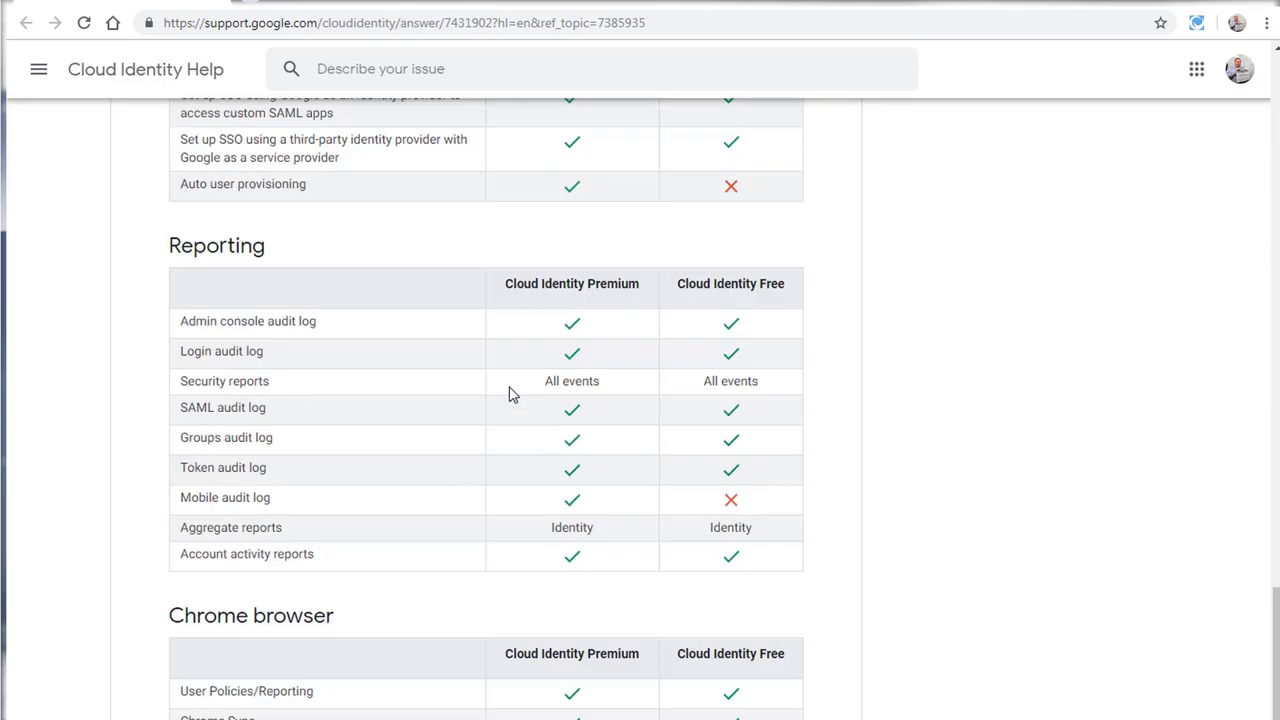
scroll(509, 394, up, 2)
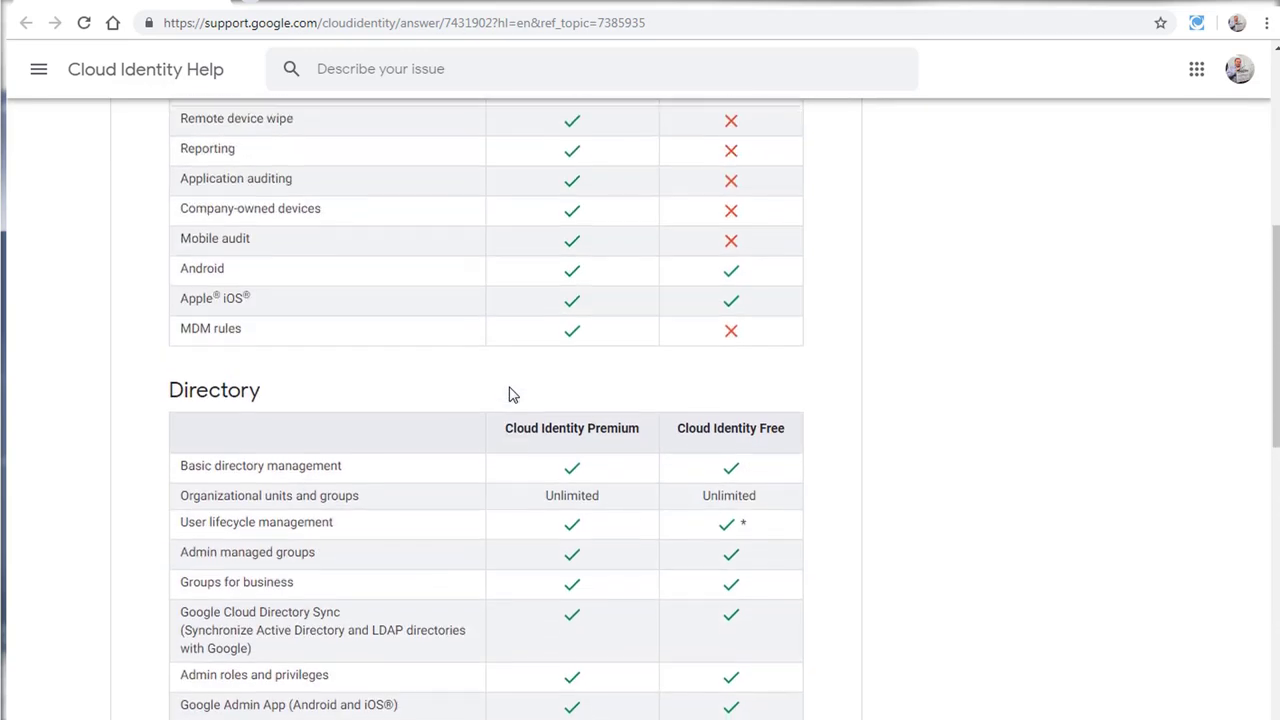
scroll(509, 394, up, 3)
scroll(509, 394, up, 2)
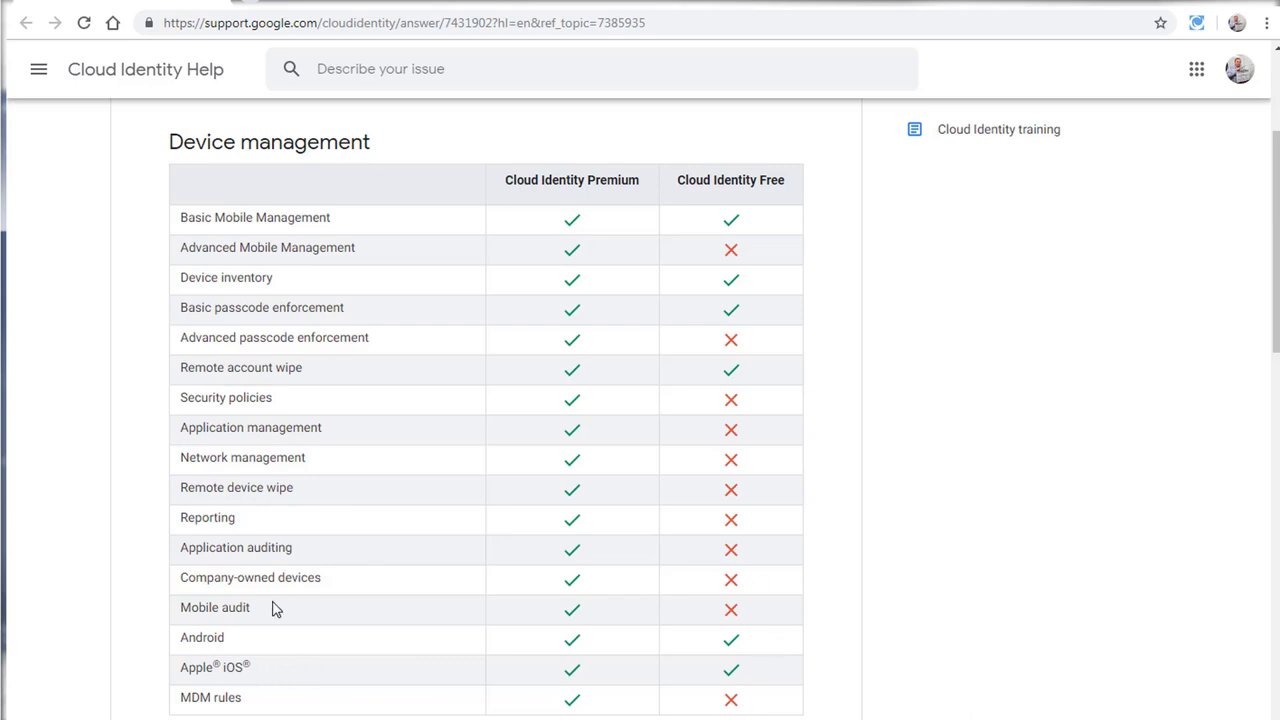
scroll(405, 623, down, 3)
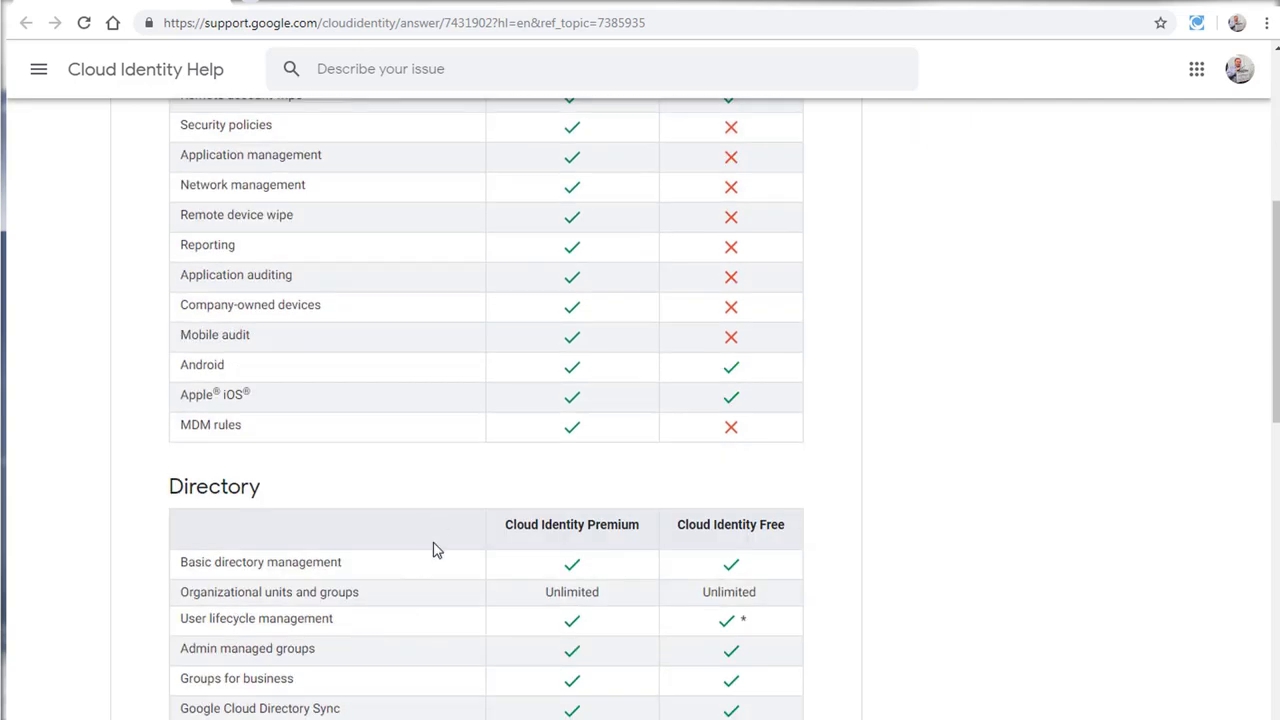
scroll(433, 549, down, 3)
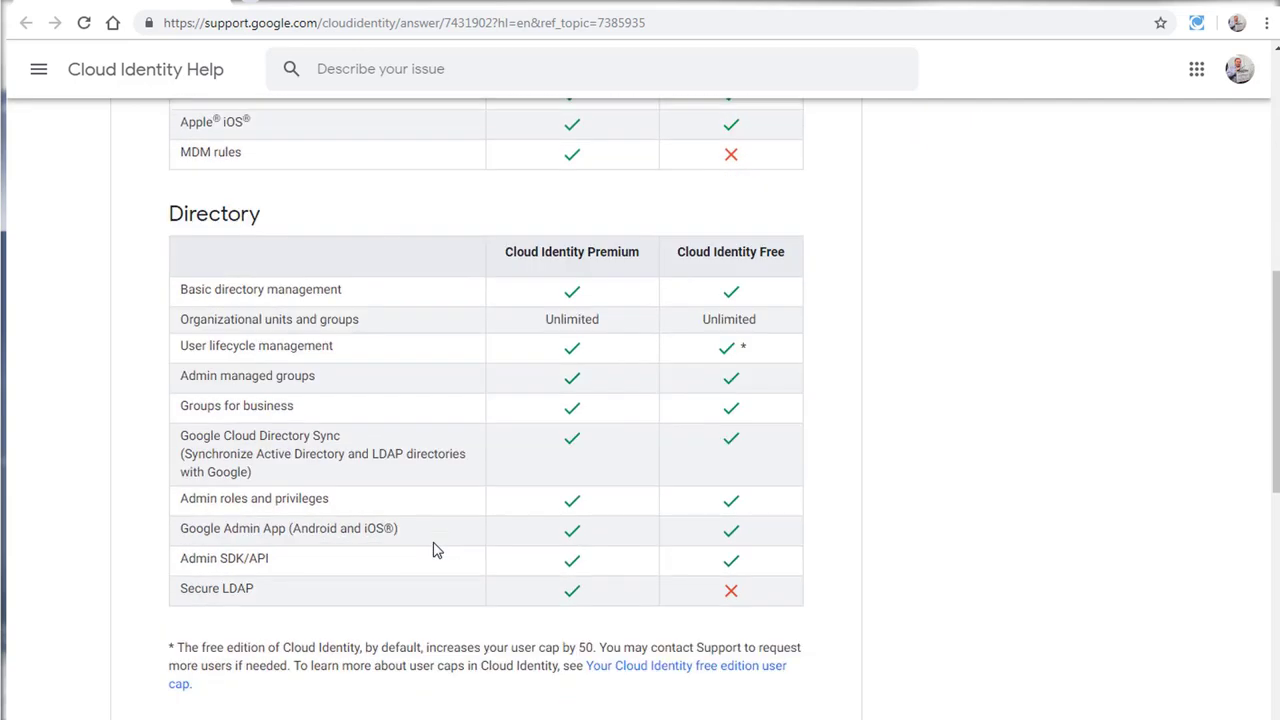
scroll(433, 549, down, 3)
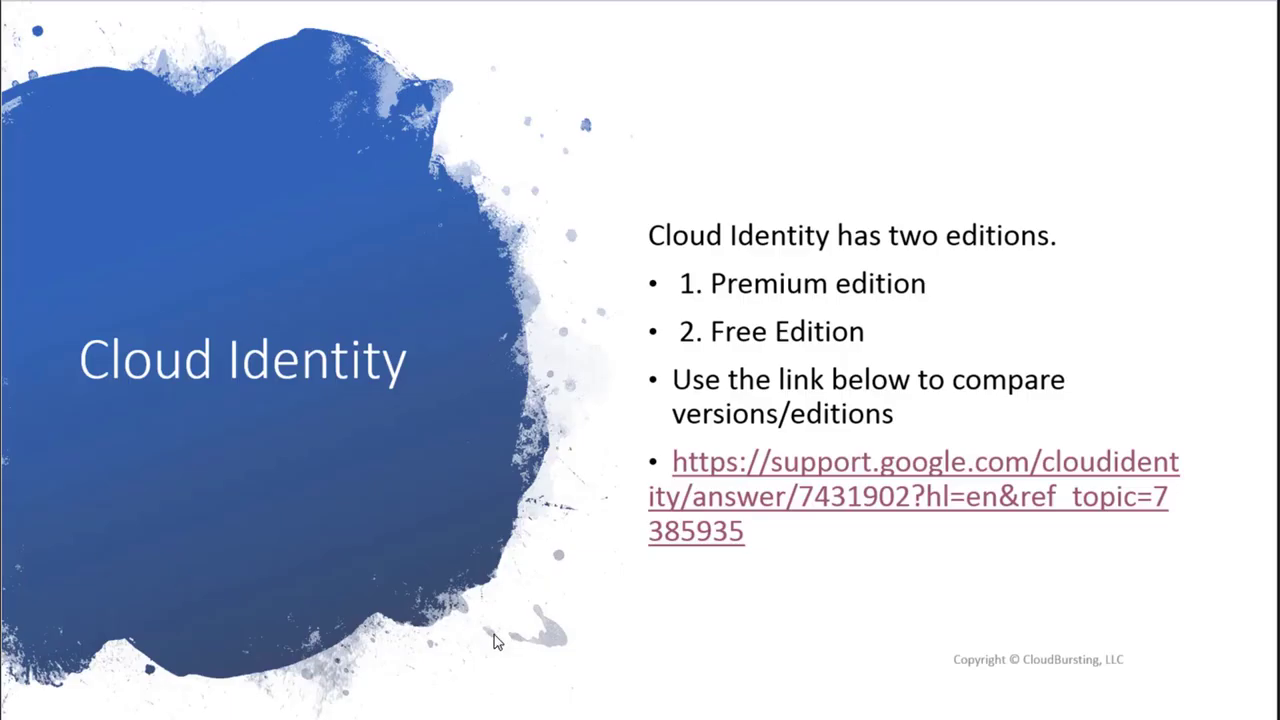
Step: Advance the slideshow to the SAML and SSO slide
key(Right)
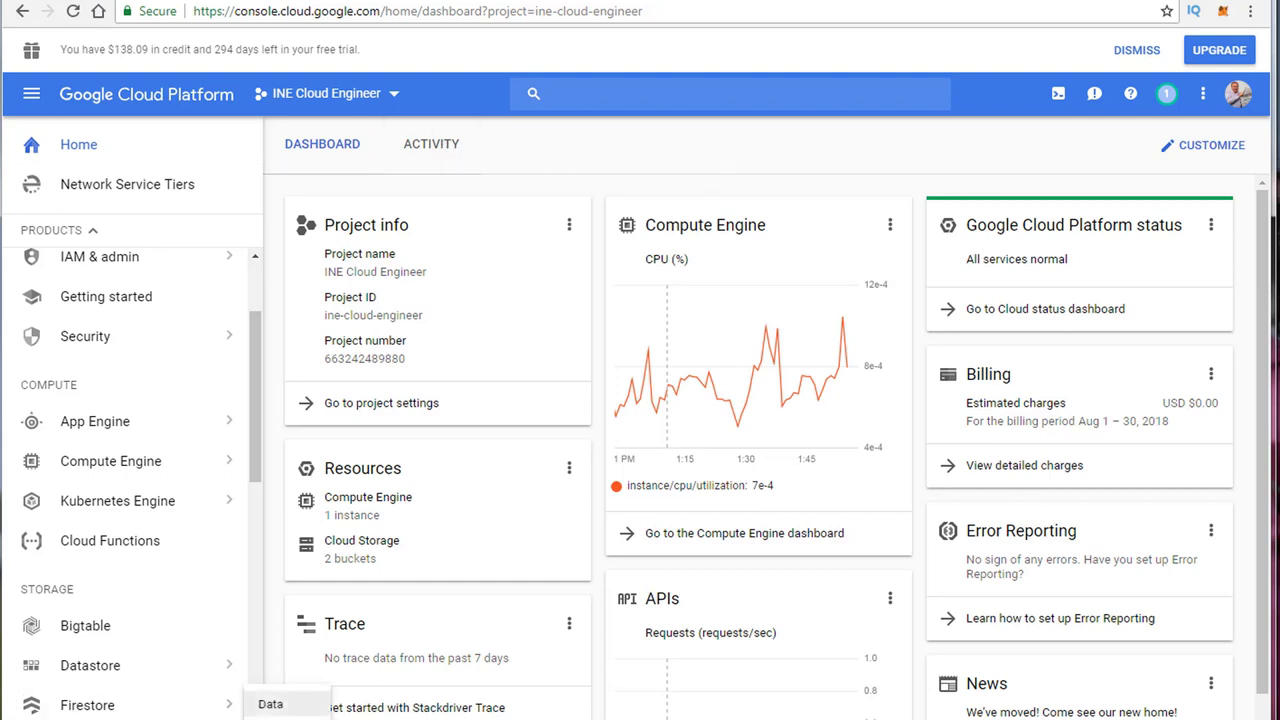
Step: Search for 'compute engine', then open Compute Engine VM instances from the left navigation
click(649, 94)
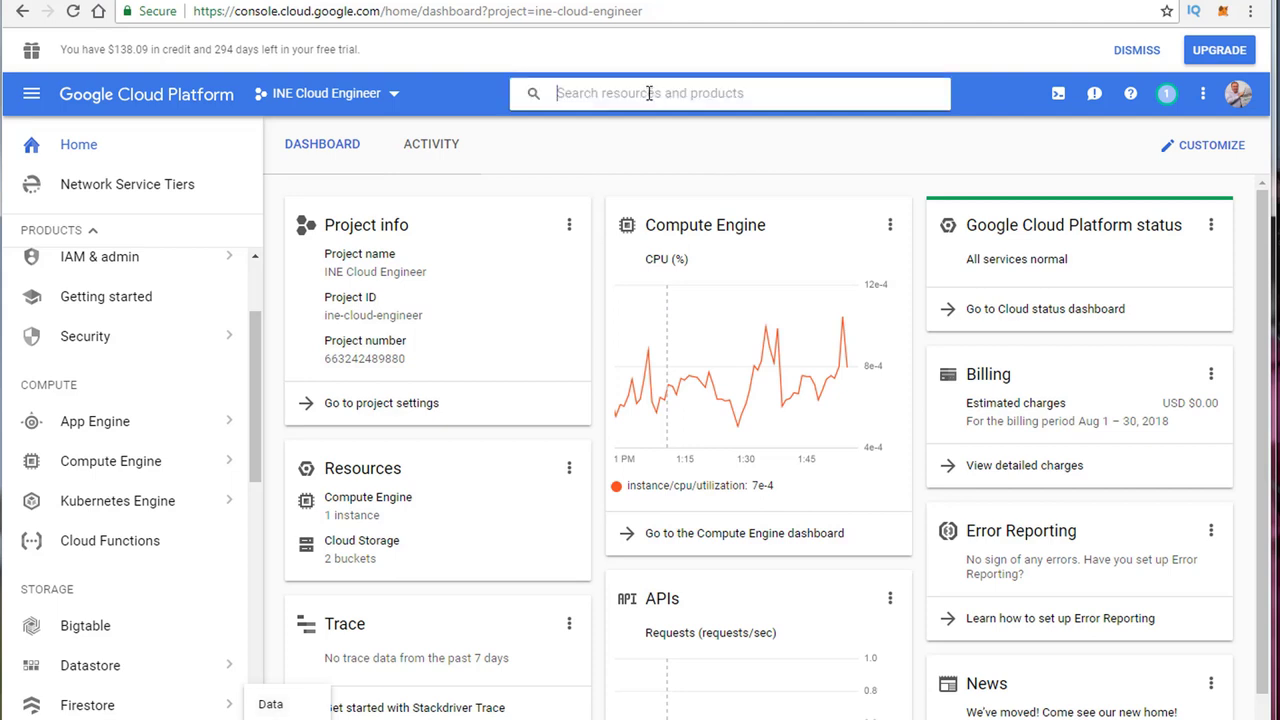
text(compute engine)
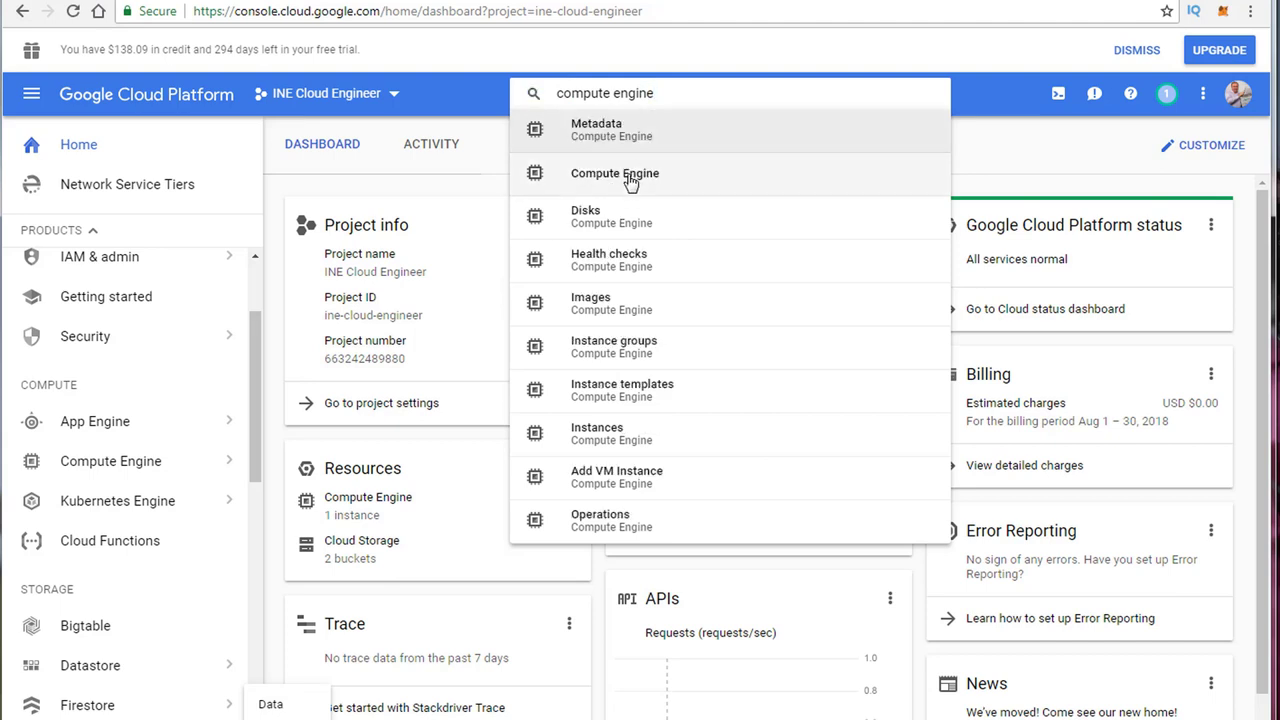
click(446, 176)
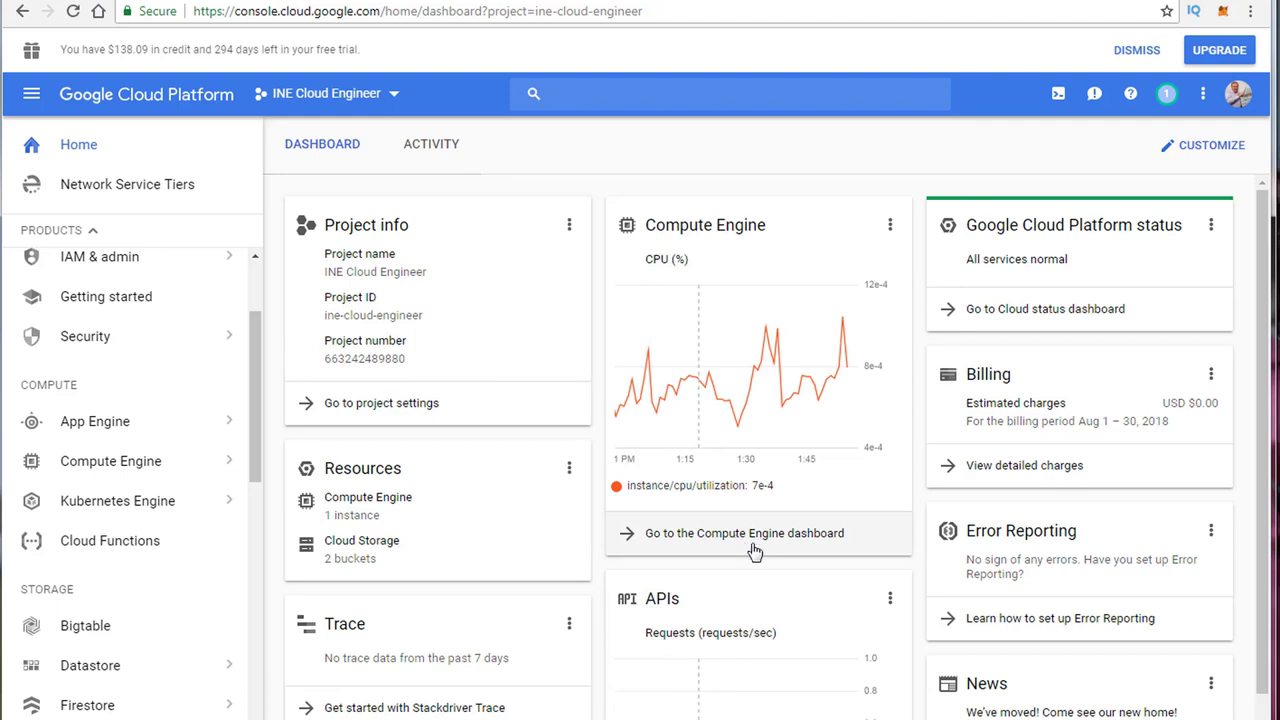
mouse_move(128, 476)
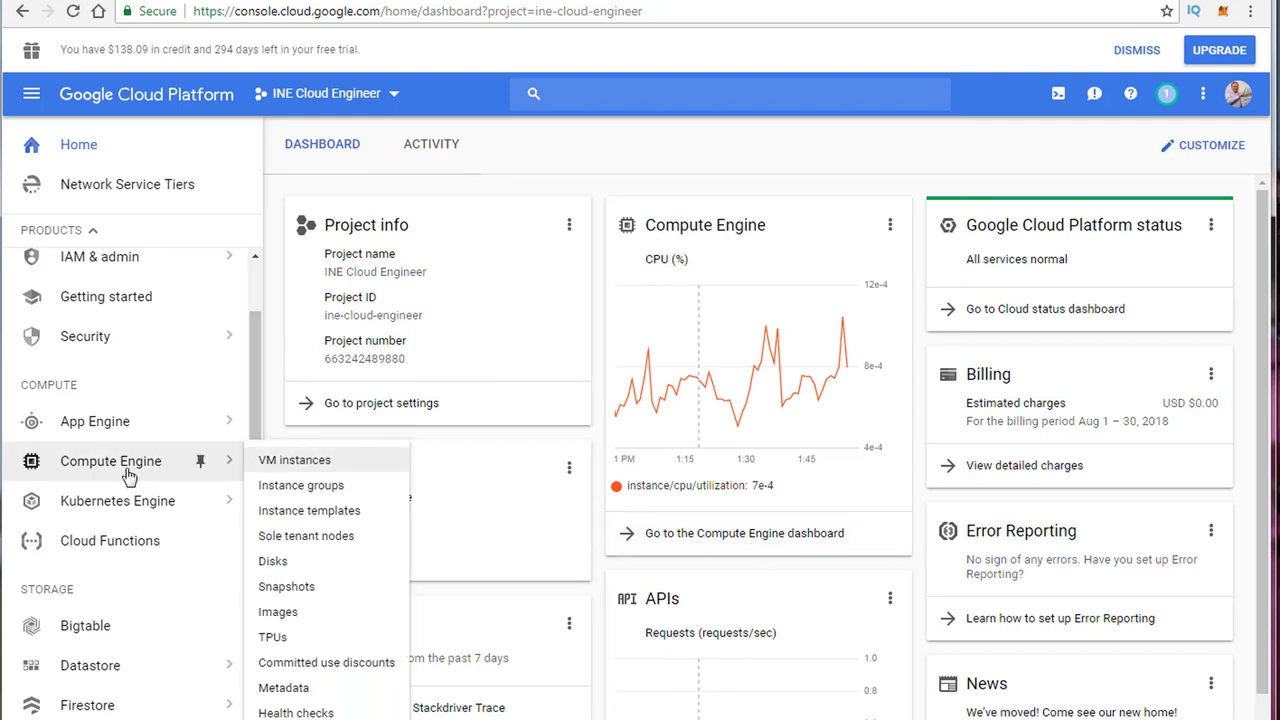
click(128, 476)
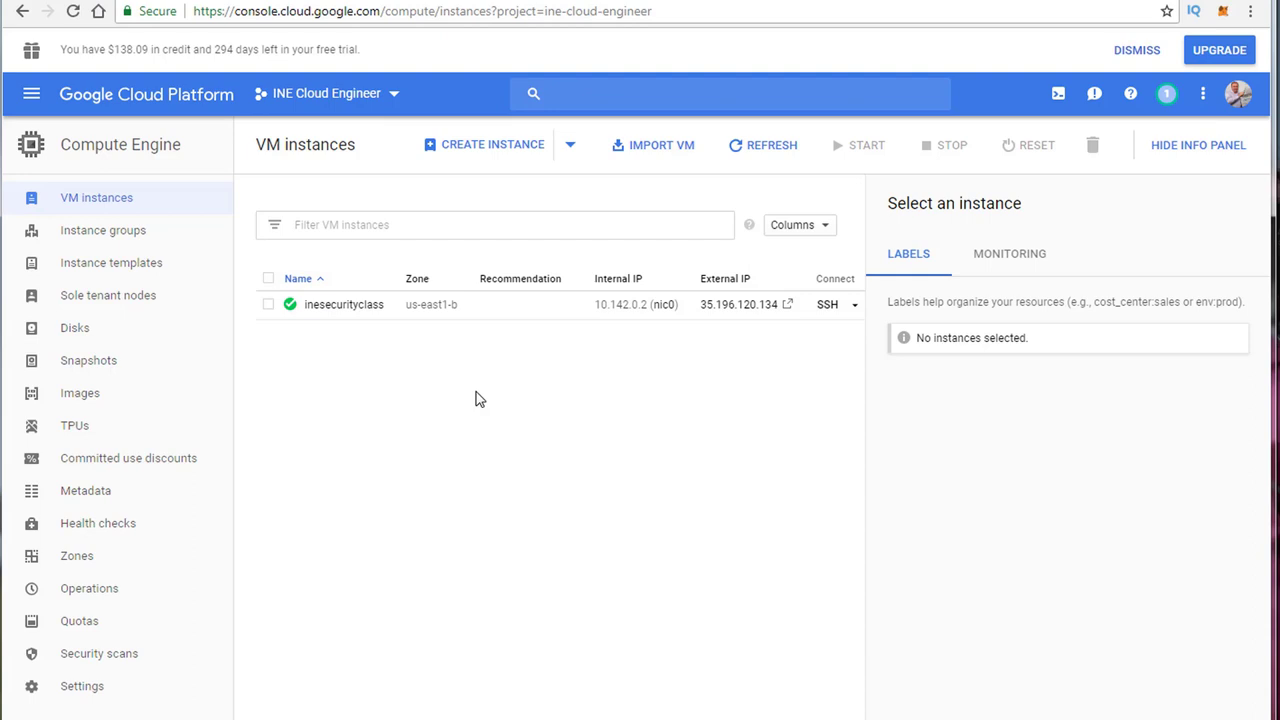
Step: Open the inesecurityclass instance and review its HTTP/HTTPS firewall settings and http-server, https-server tags
click(344, 305)
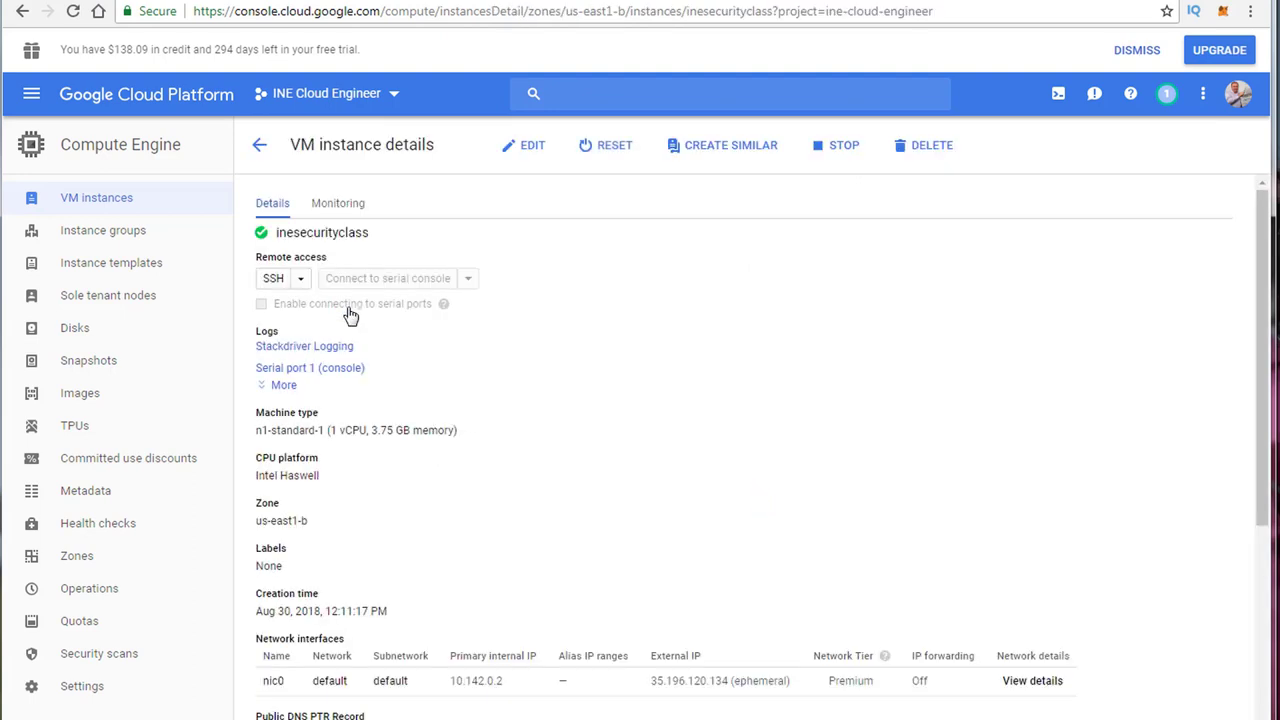
scroll(621, 391, down, 3)
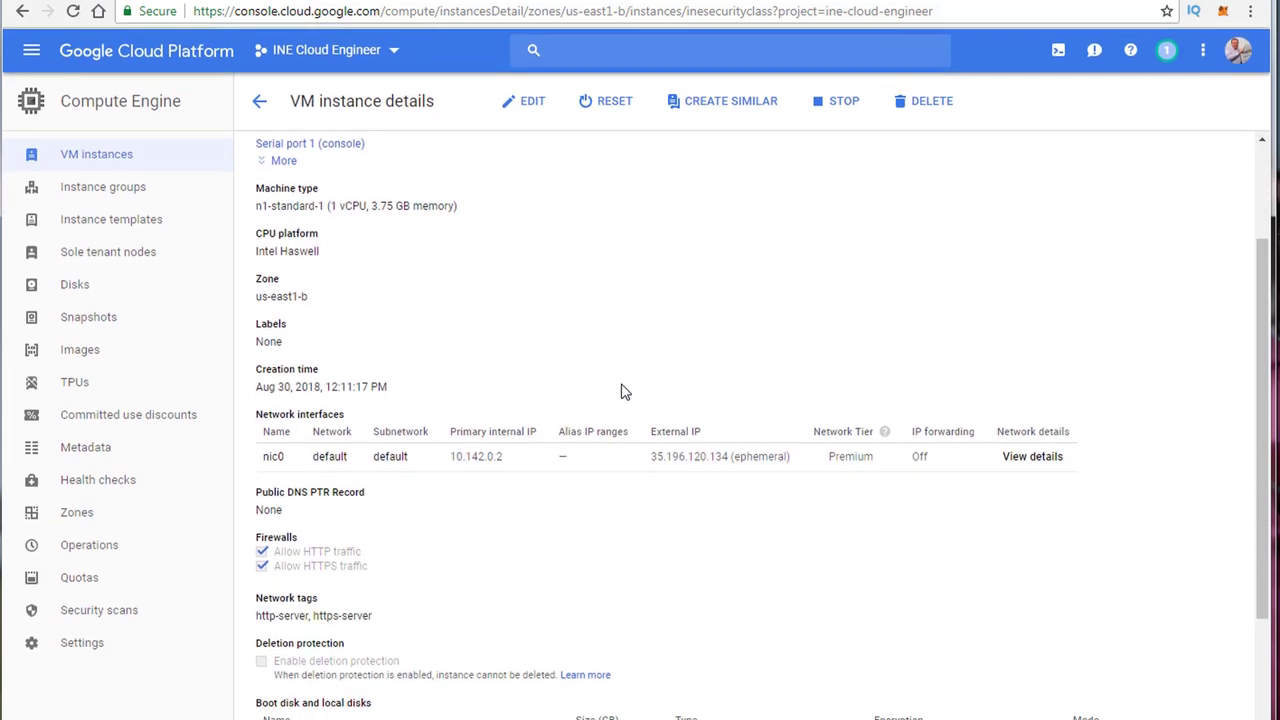
scroll(621, 391, down, 2)
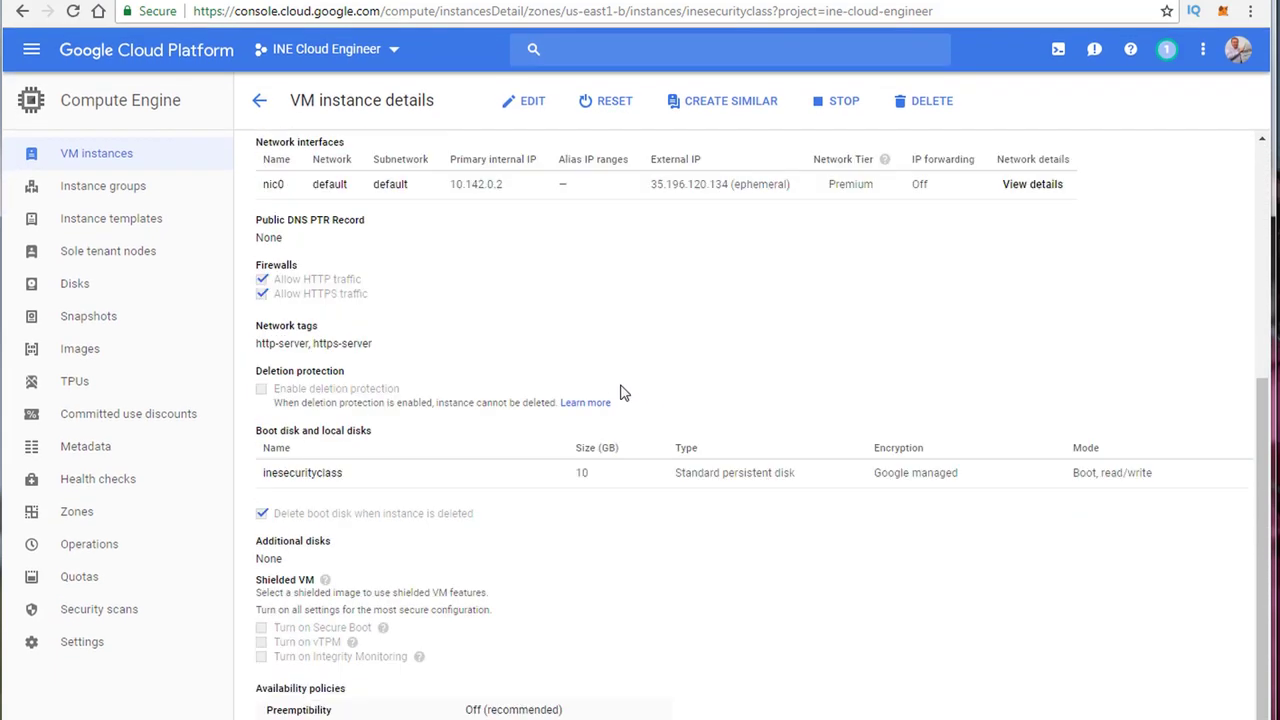
scroll(621, 391, down, 2)
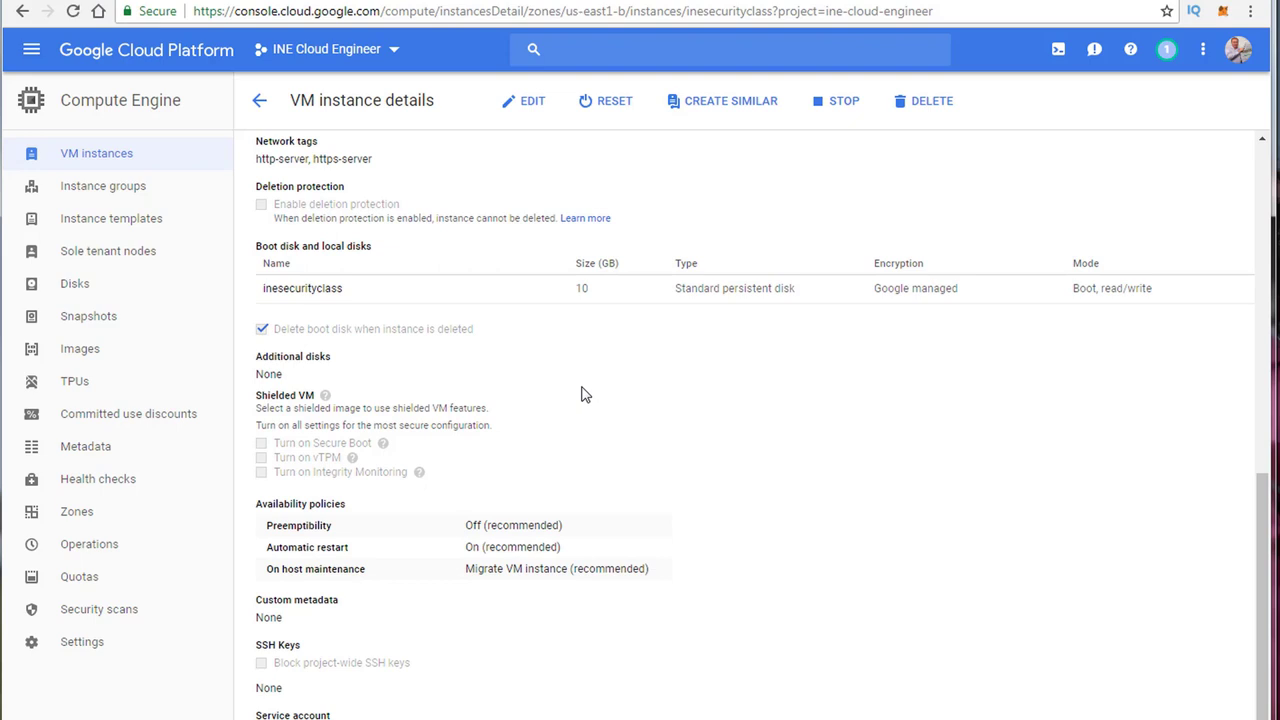
scroll(486, 423, up, 2)
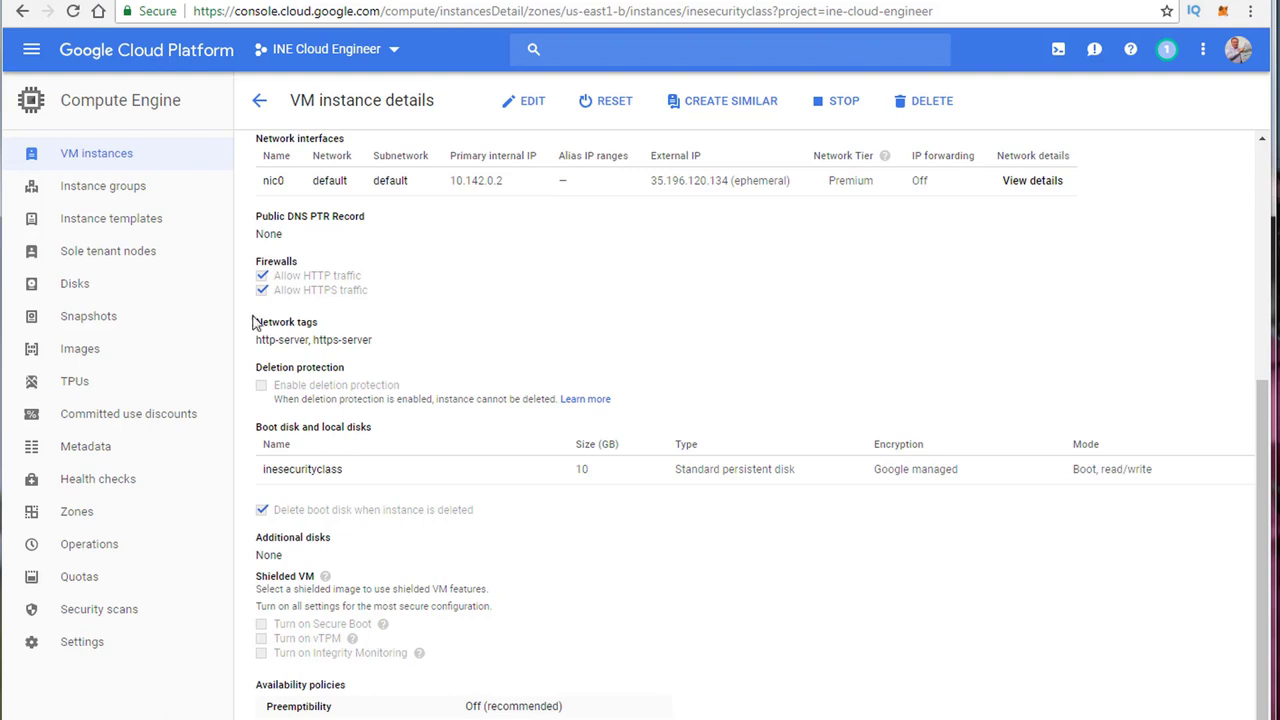
scroll(486, 397, up, 2)
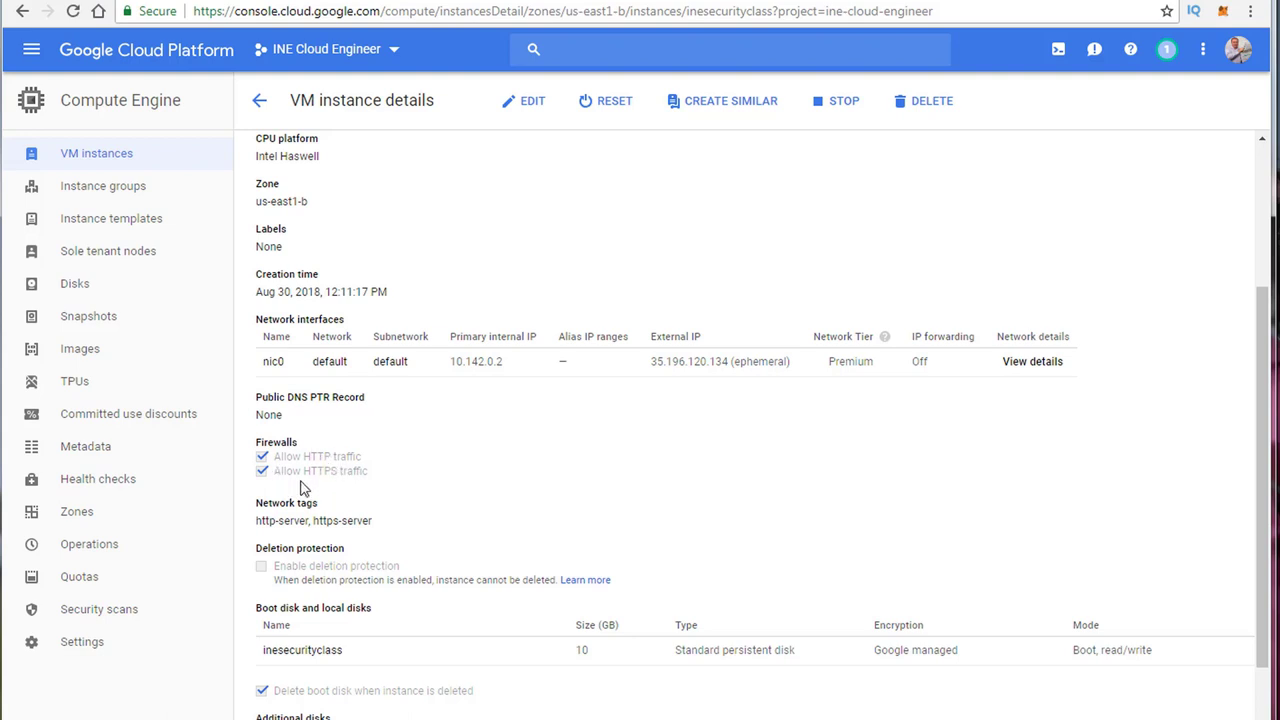
scroll(706, 480, up, 3)
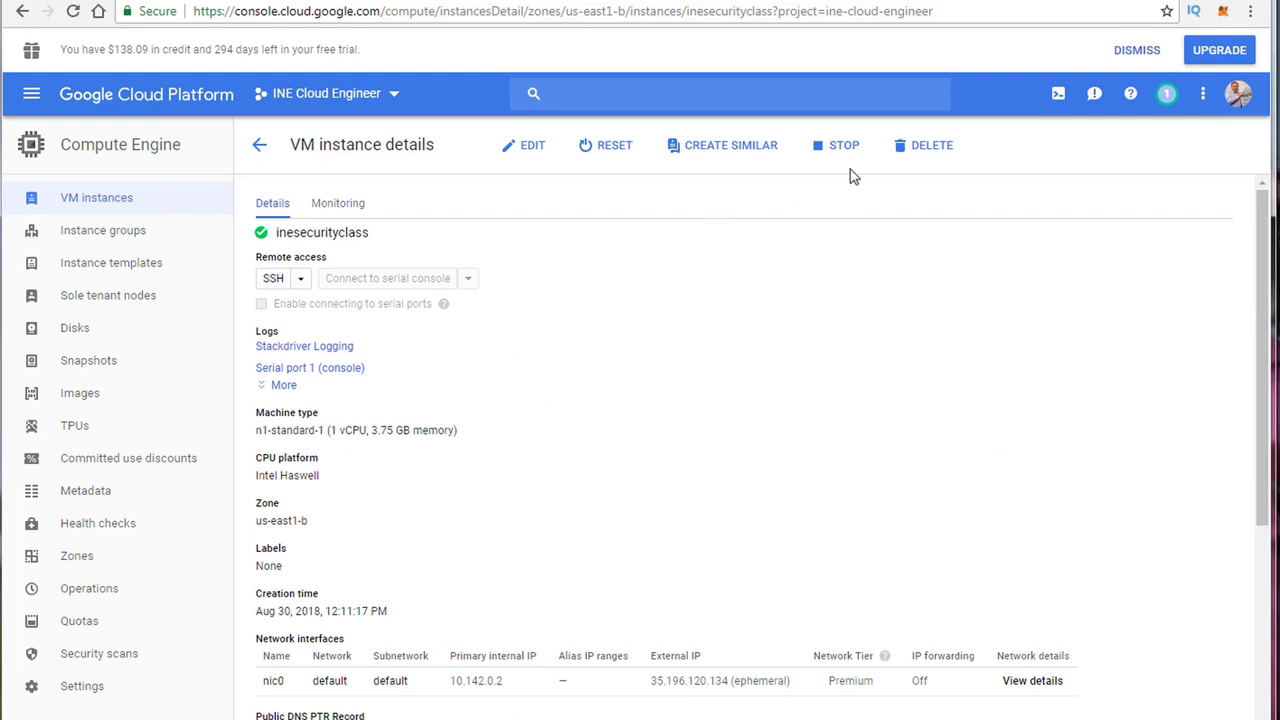
Step: Put the inesecurityclass instance into edit mode and uncheck Allow HTTP traffic
click(530, 148)
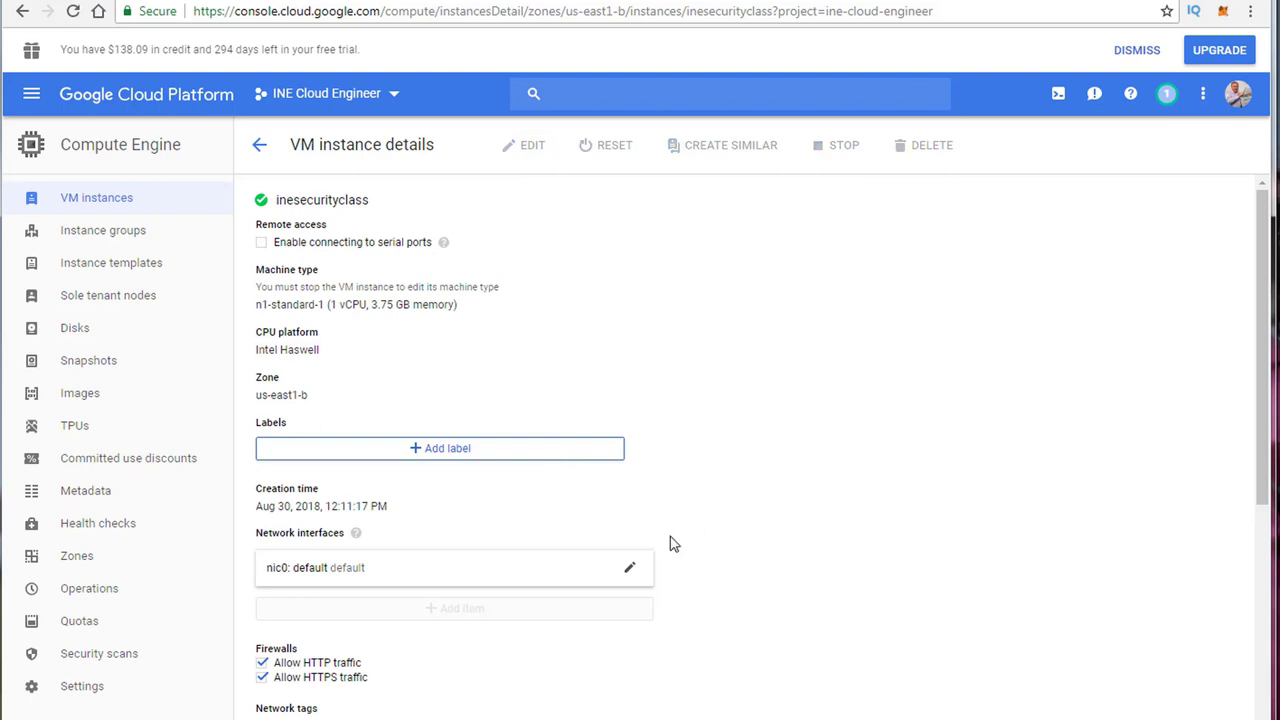
scroll(672, 543, down, 5)
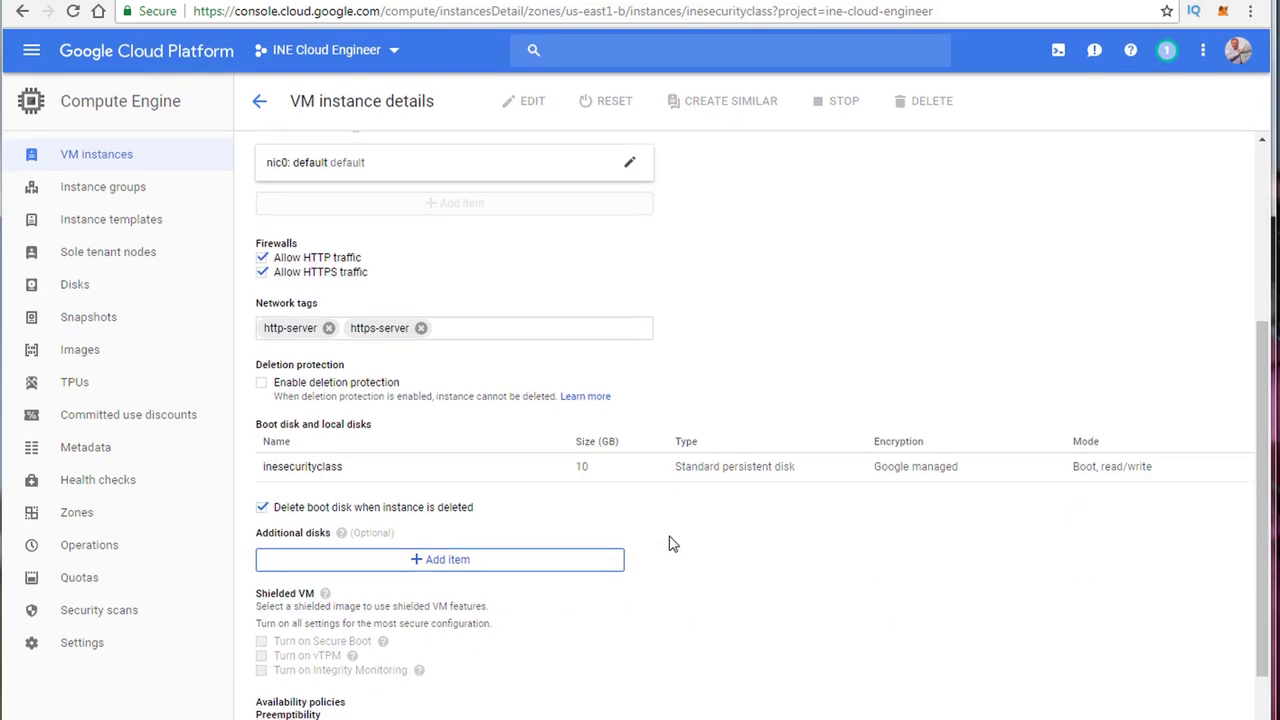
click(262, 257)
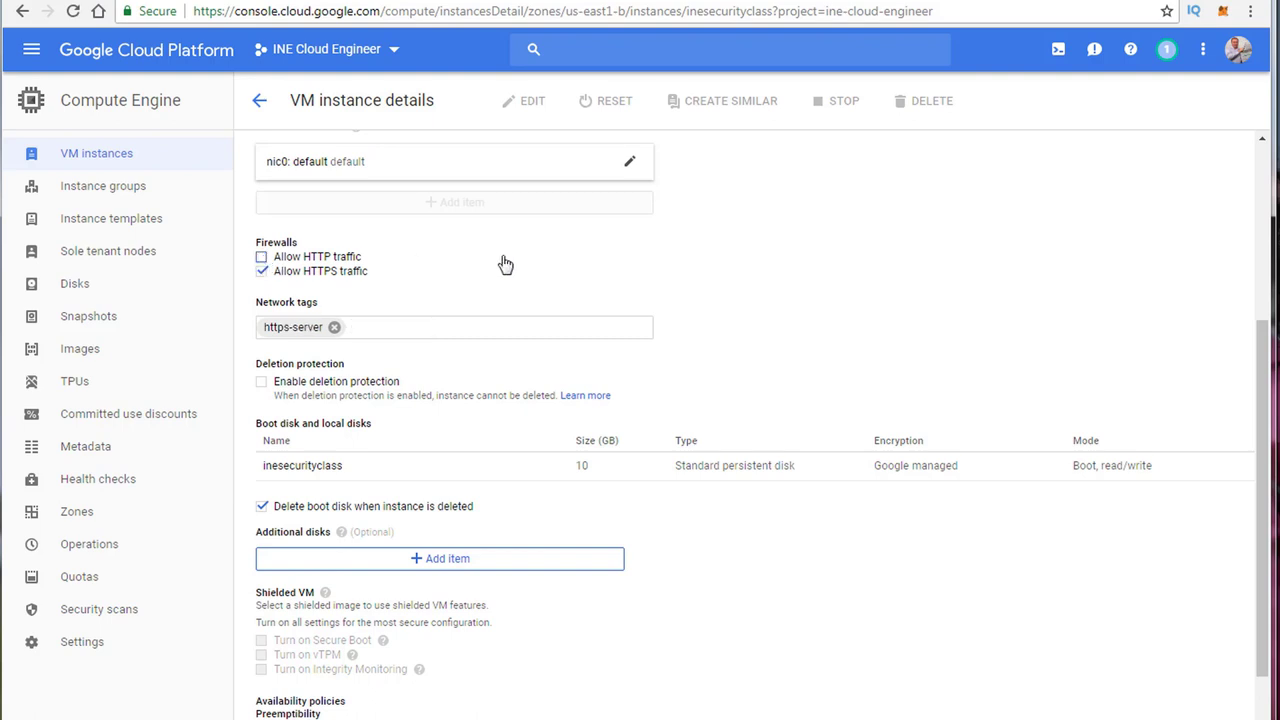
click(390, 328)
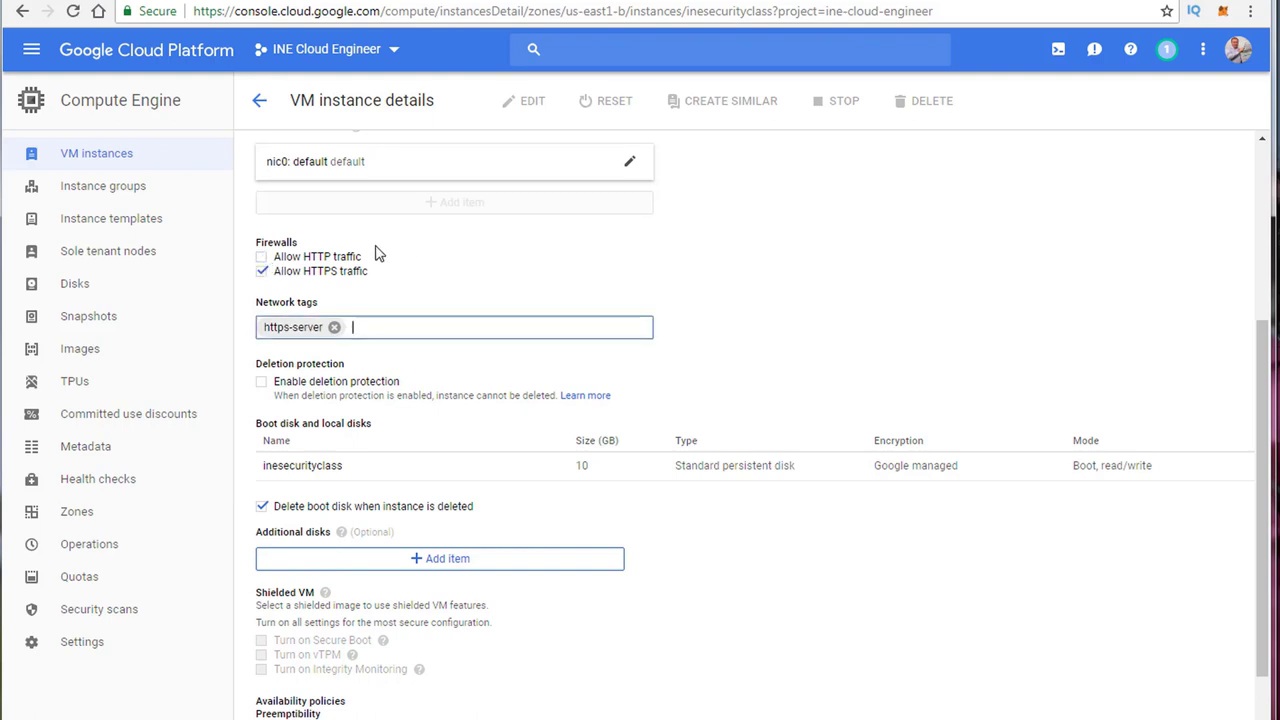
Step: Tick Block project-wide SSH keys and remove the empty SSH key entry
scroll(497, 300, down, 4)
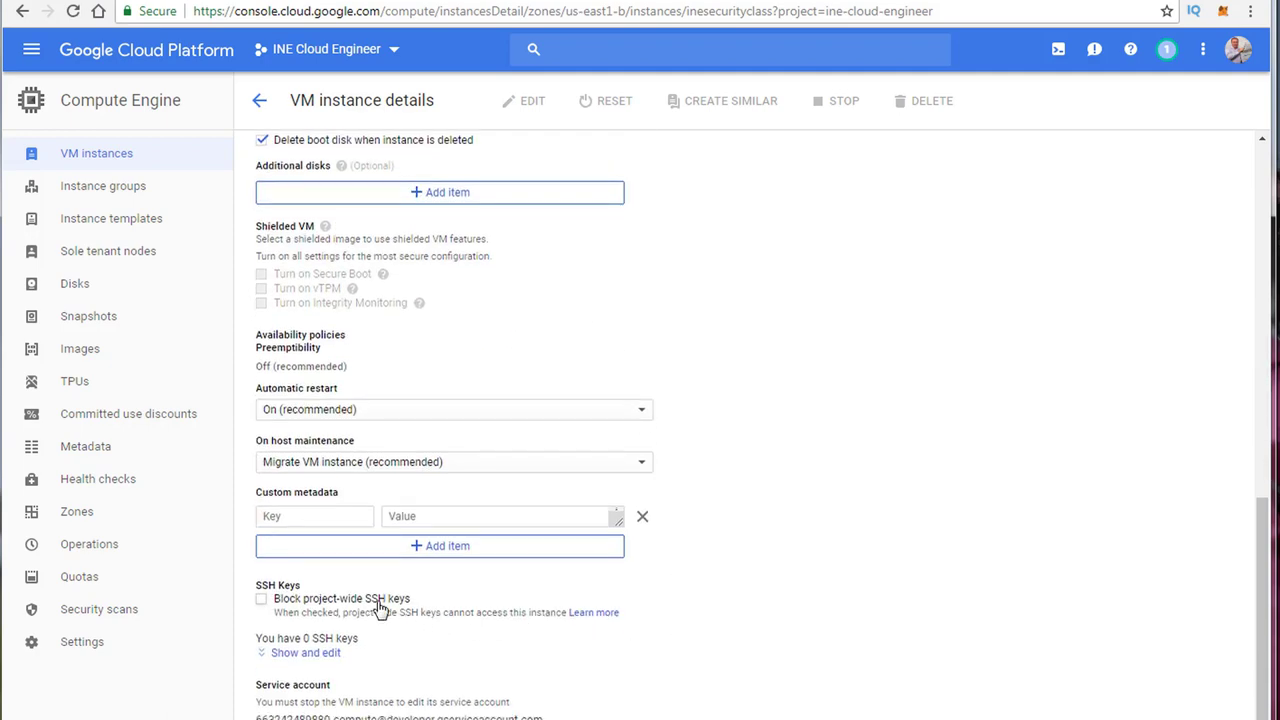
click(262, 603)
click(262, 600)
click(290, 653)
click(483, 676)
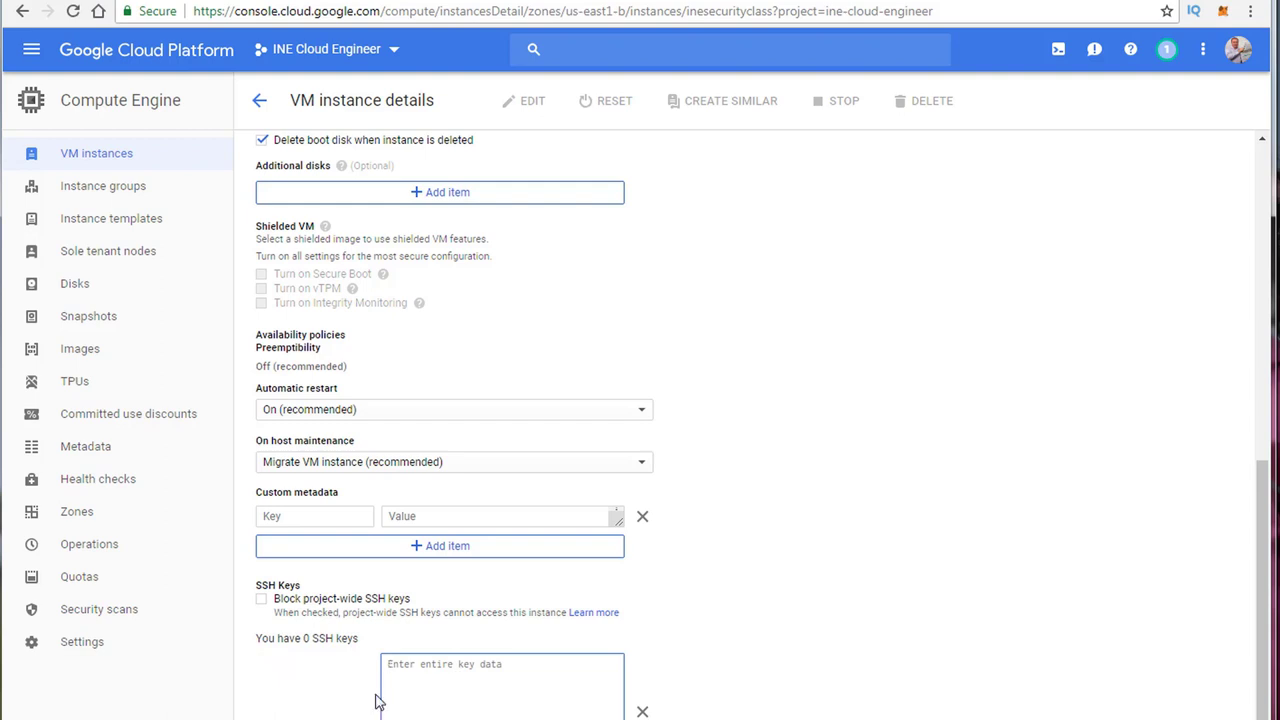
click(338, 620)
click(338, 620)
click(645, 711)
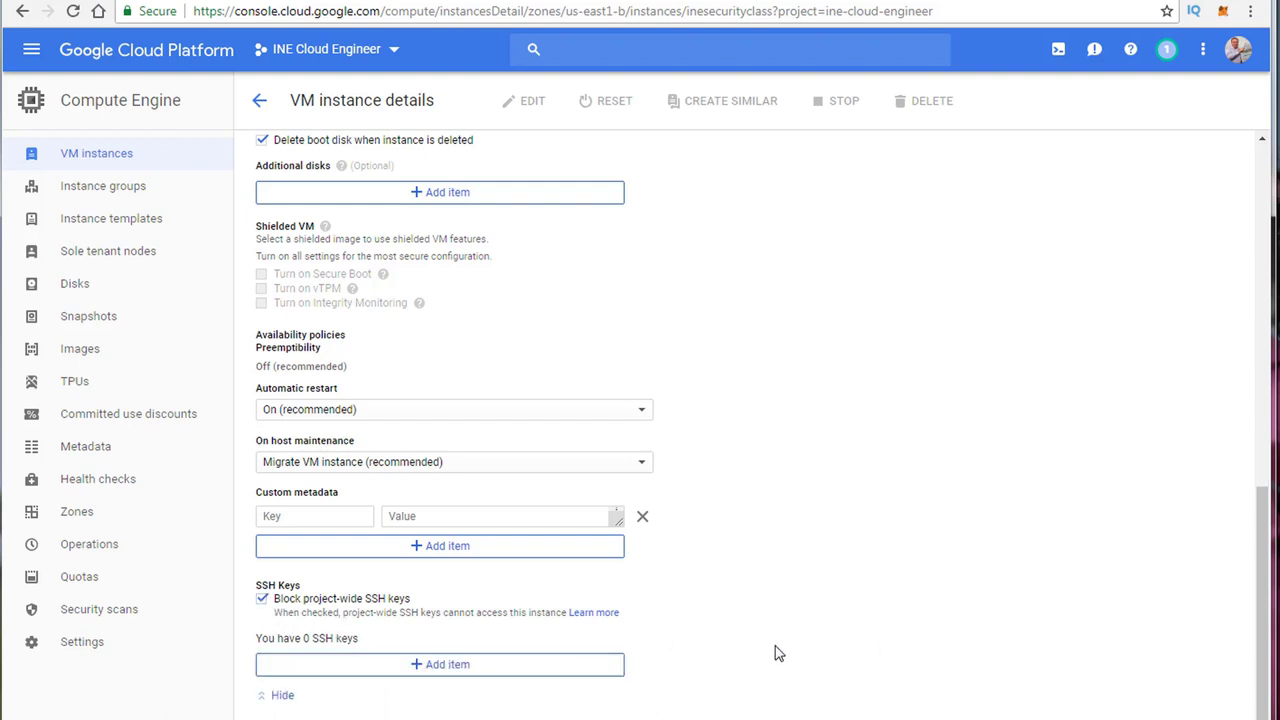
scroll(780, 654, down, 1)
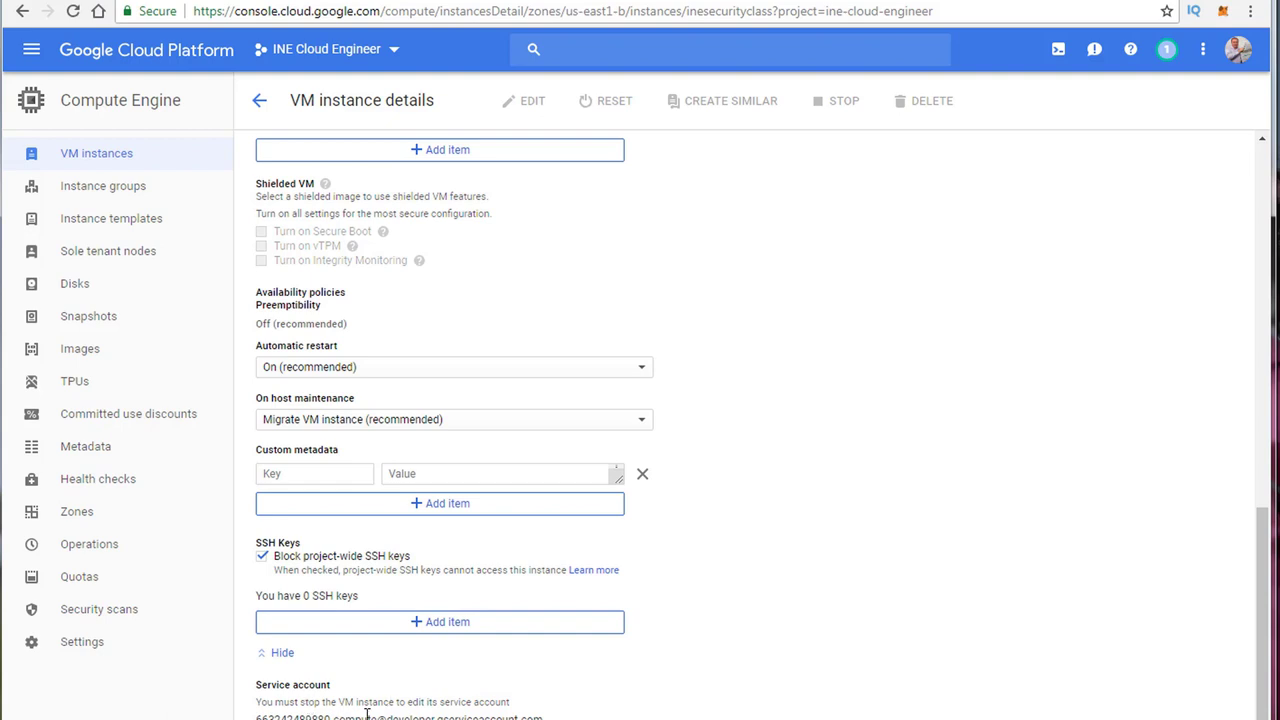
scroll(366, 713, up, 5)
scroll(366, 713, up, 3)
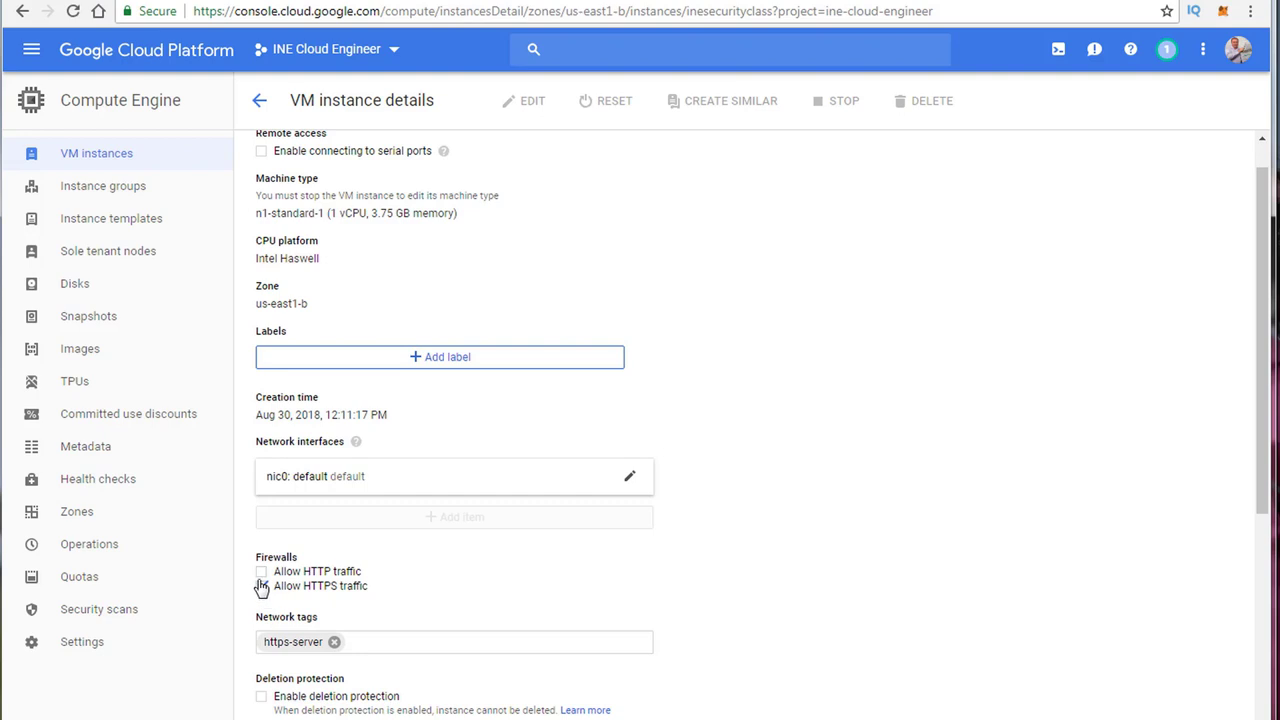
Step: Leave only Allow HTTPS traffic checked, with Allow HTTP traffic off
click(261, 587)
click(261, 571)
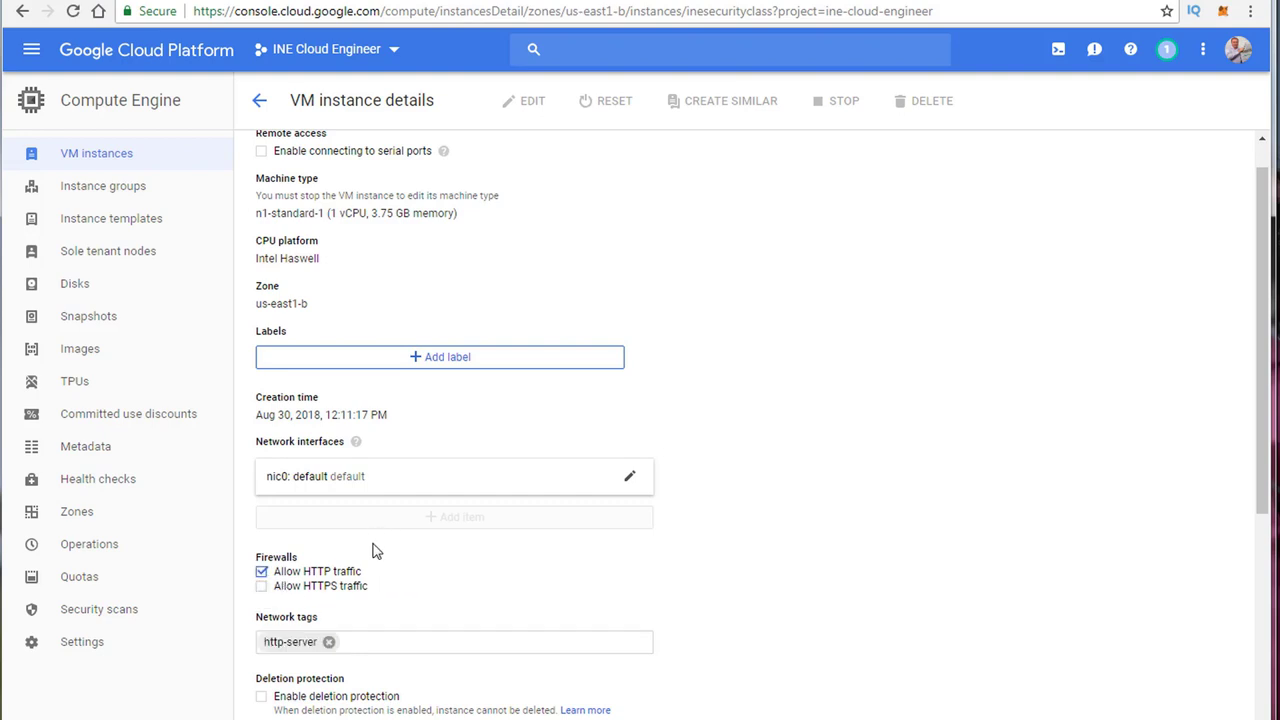
click(263, 587)
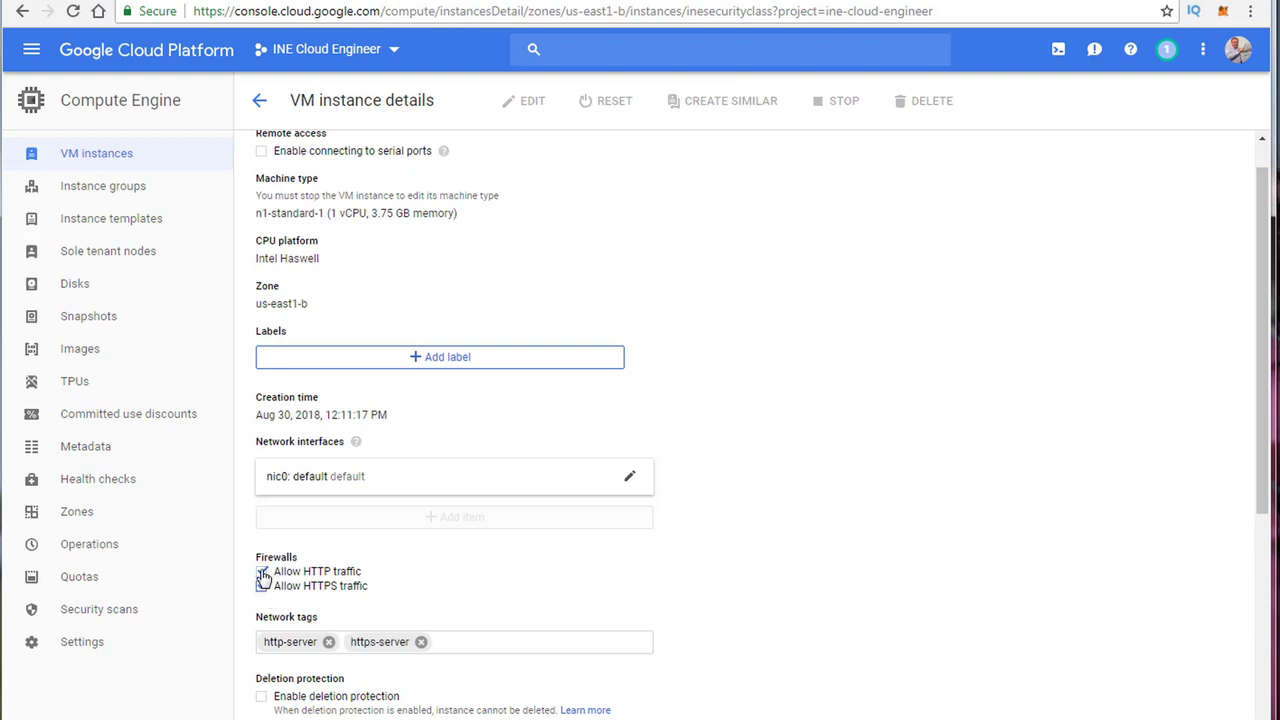
click(261, 571)
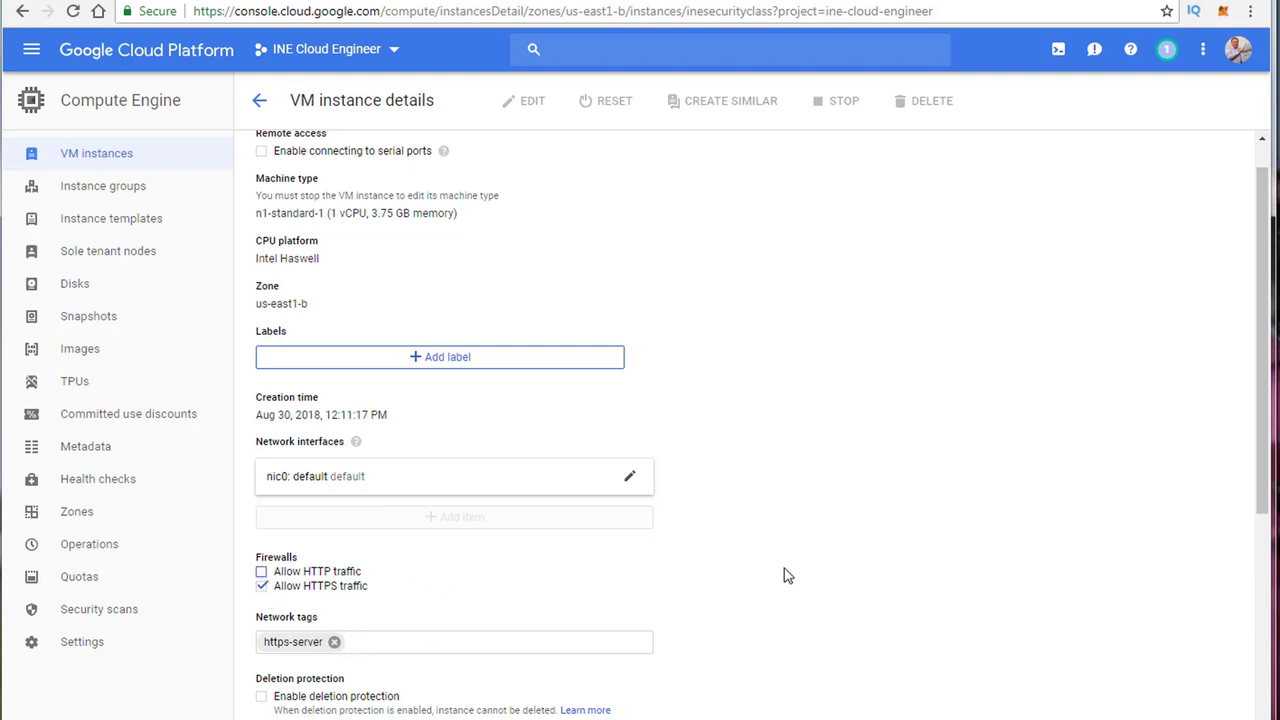
Step: Scroll the saved instance details to confirm the https-server tag and blocked project-wide SSH keys
scroll(862, 530, up, 1)
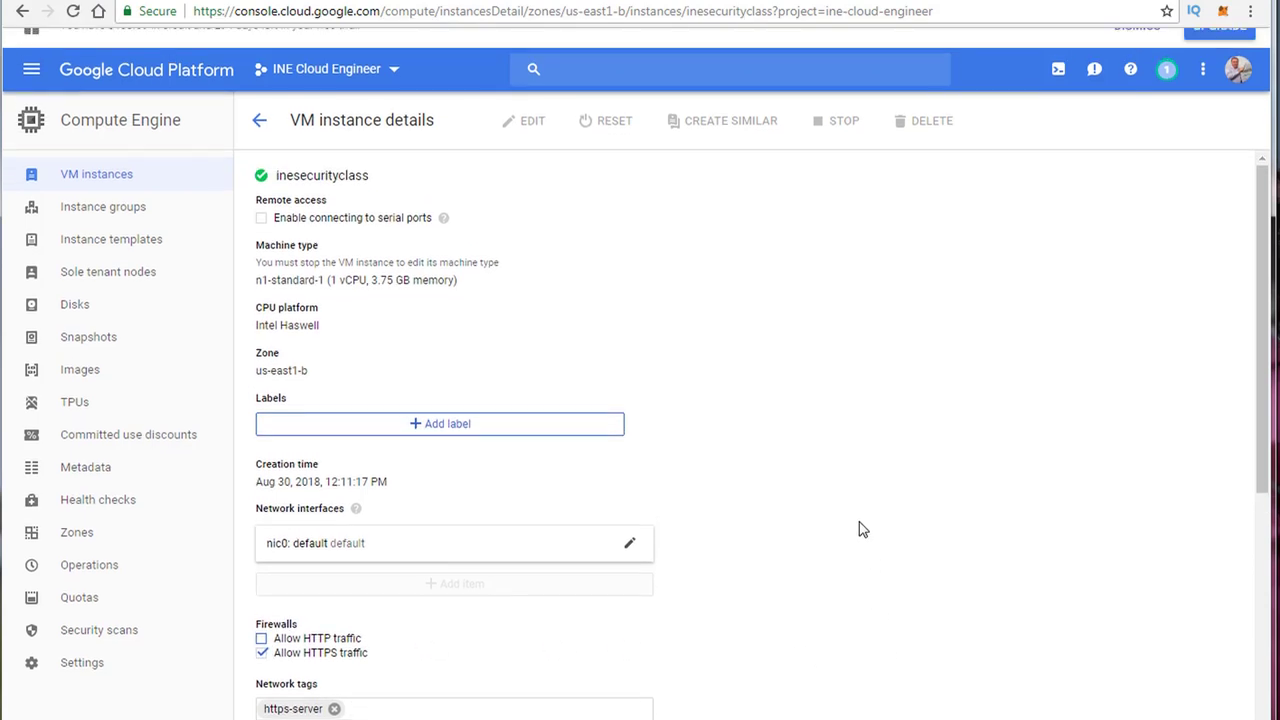
scroll(857, 528, down, 10)
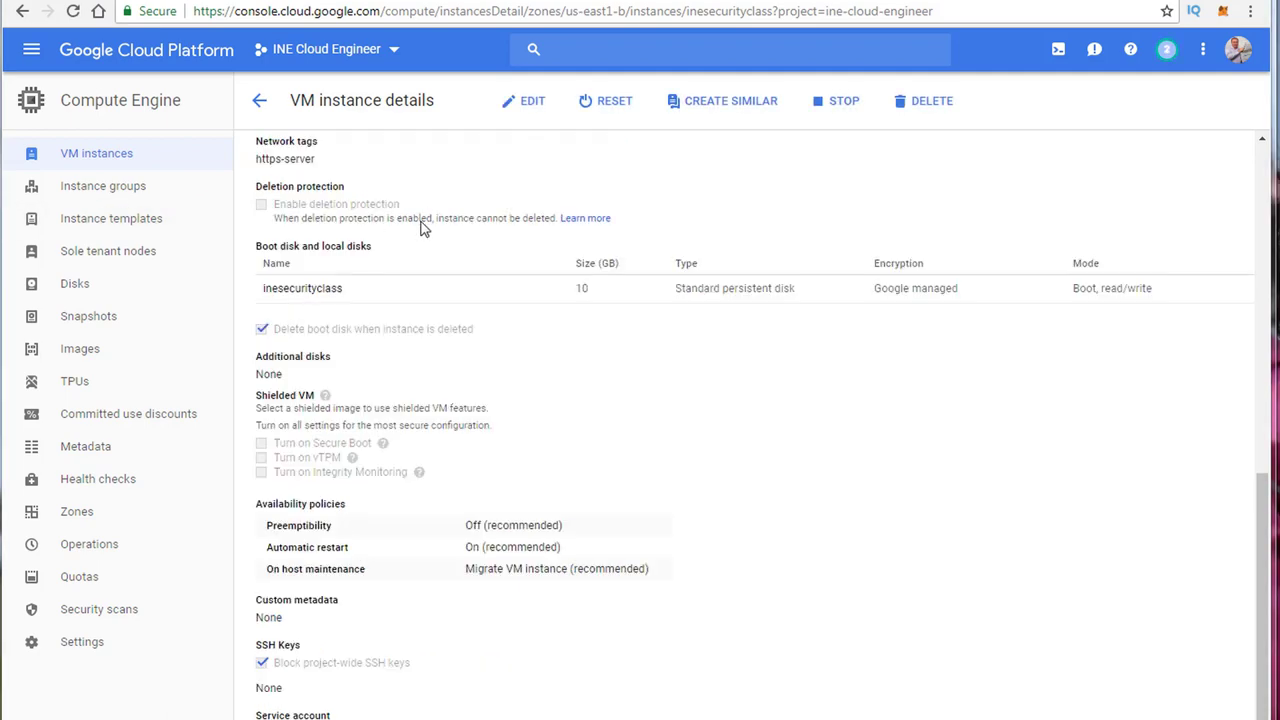
scroll(570, 384, up, 8)
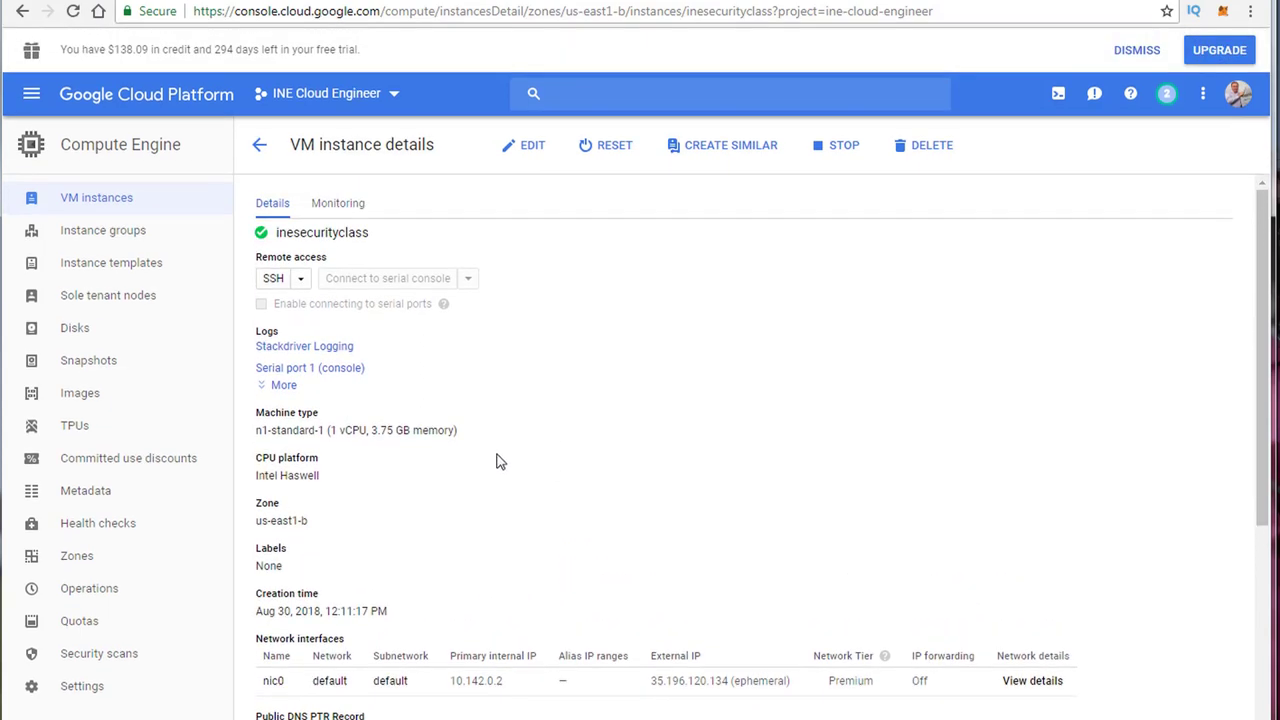
scroll(500, 443, down, 4)
scroll(378, 561, down, 3)
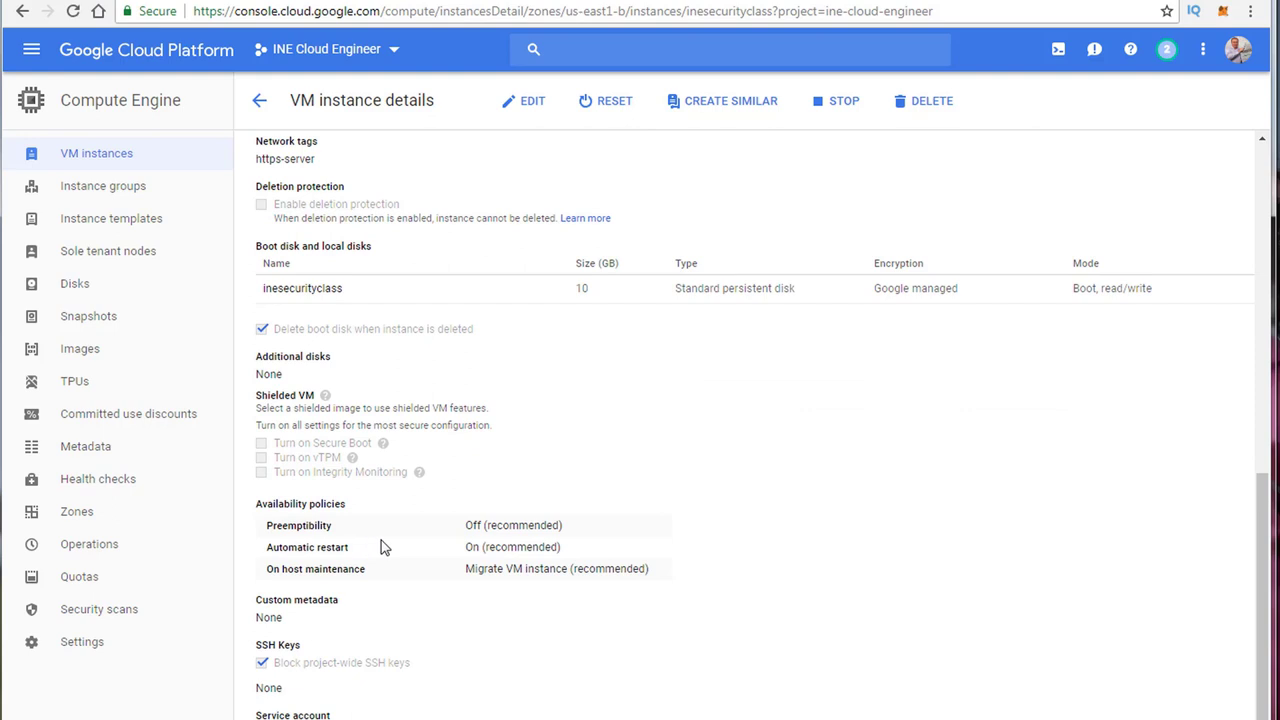
scroll(382, 545, up, 7)
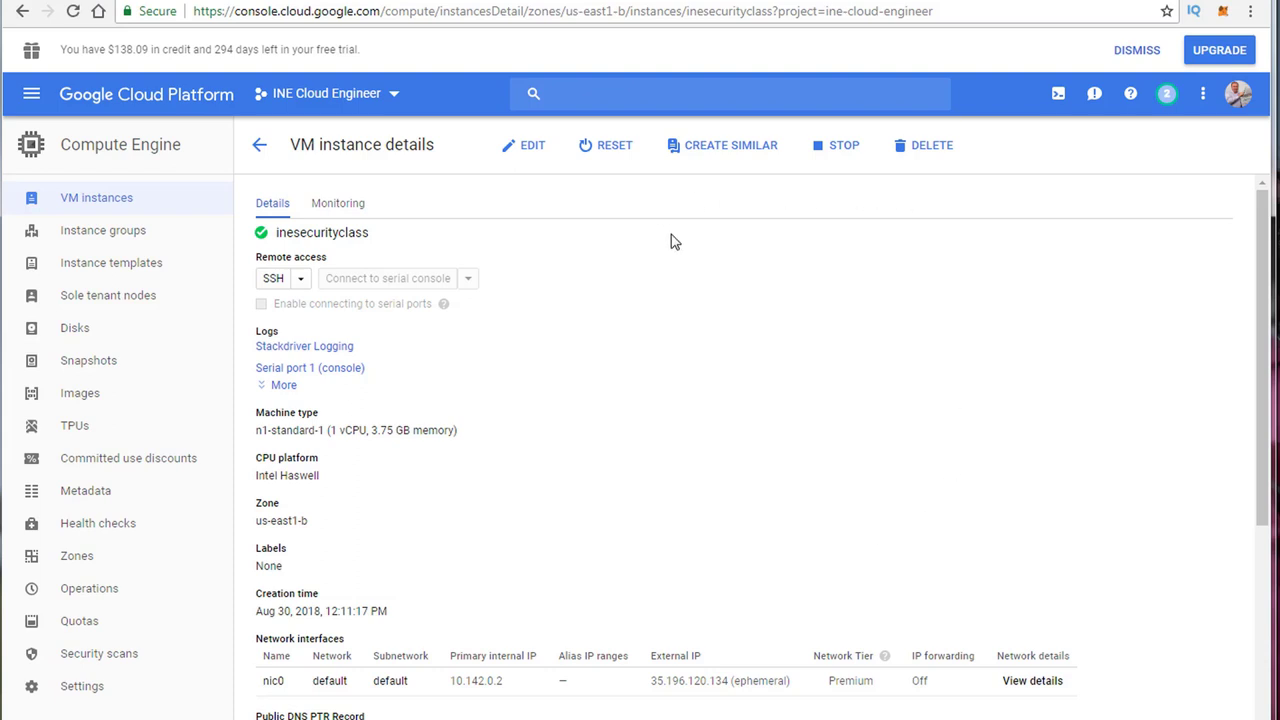
Step: Search for 'firewall' and open Firewall rules under VPC network
click(670, 94)
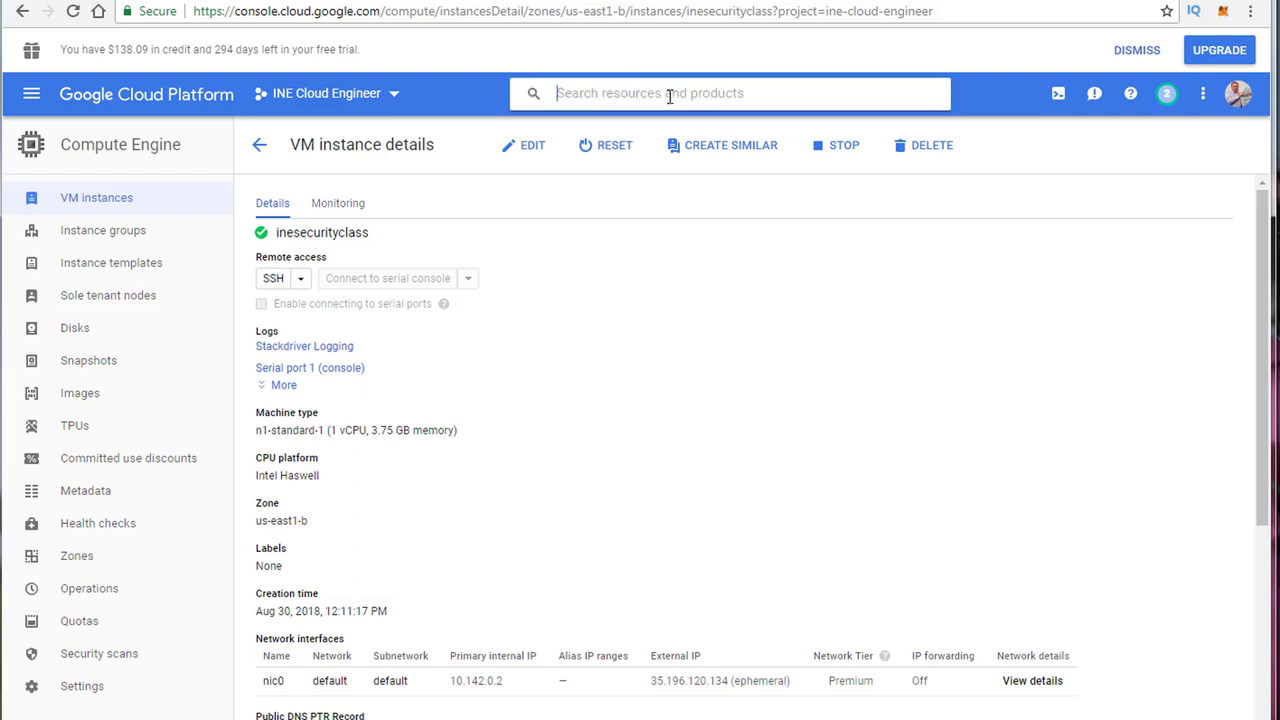
text(firewall)
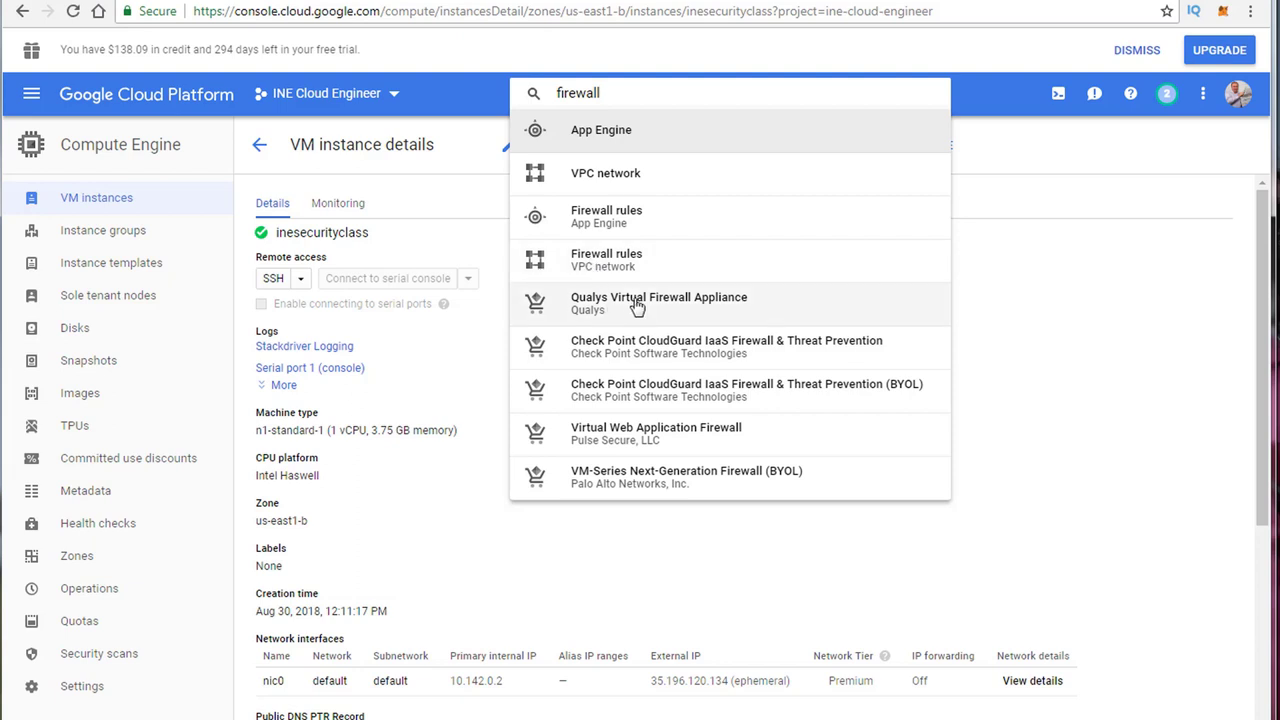
click(606, 259)
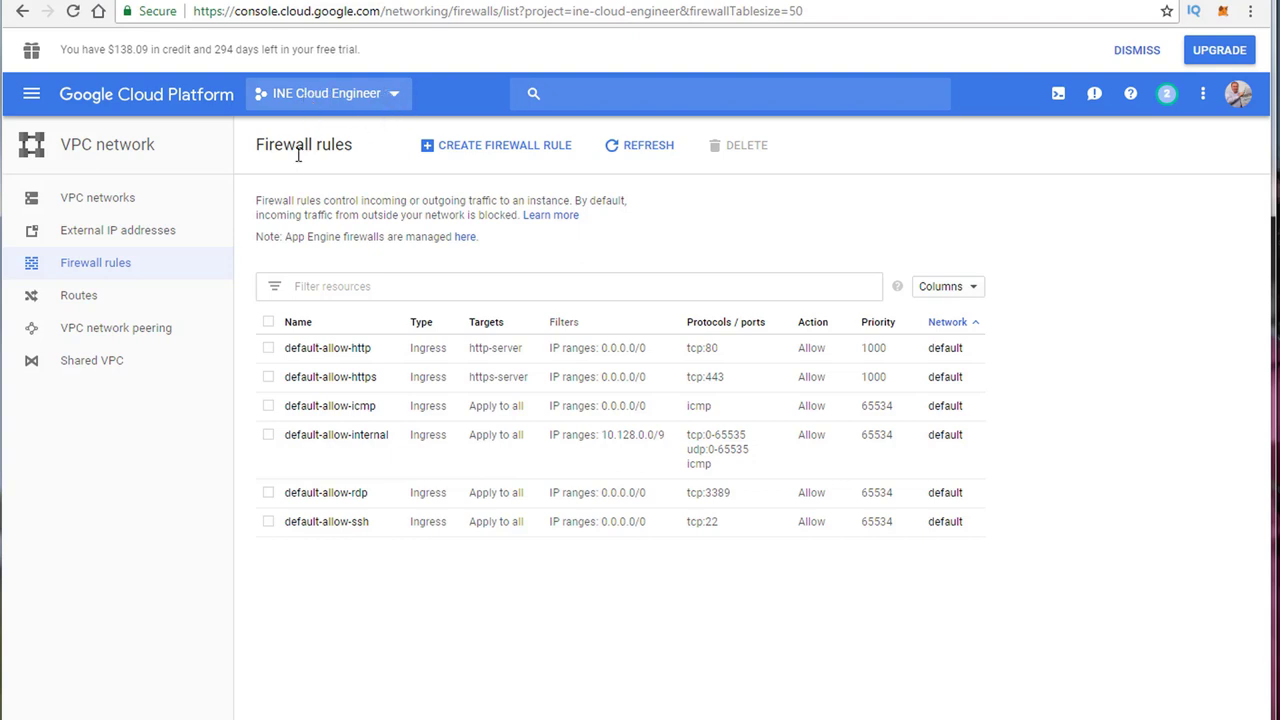
click(113, 207)
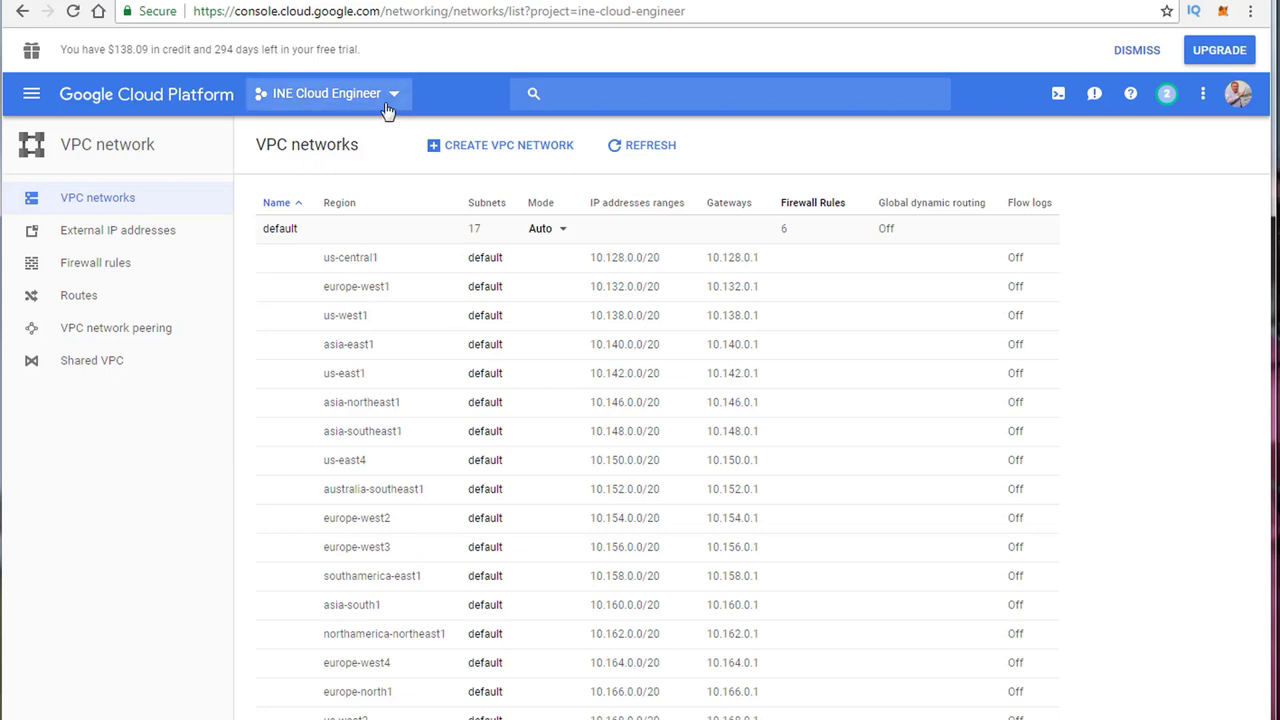
click(527, 155)
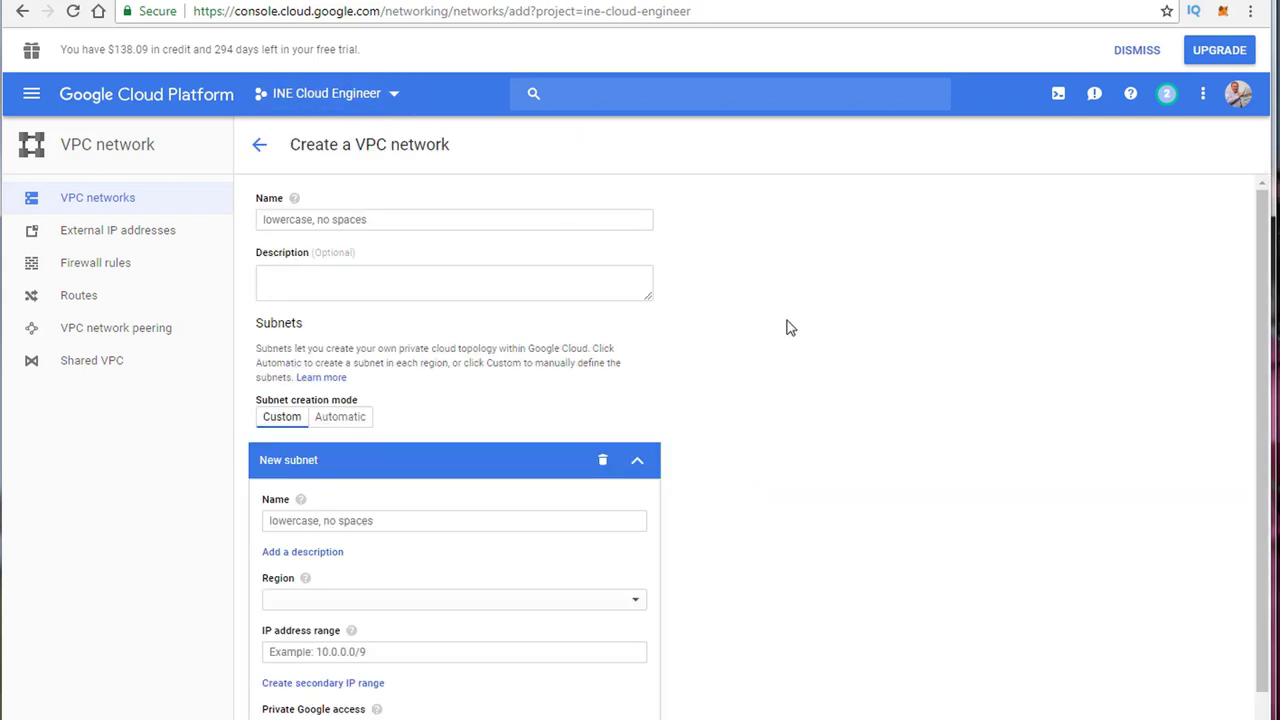
scroll(788, 327, down, 3)
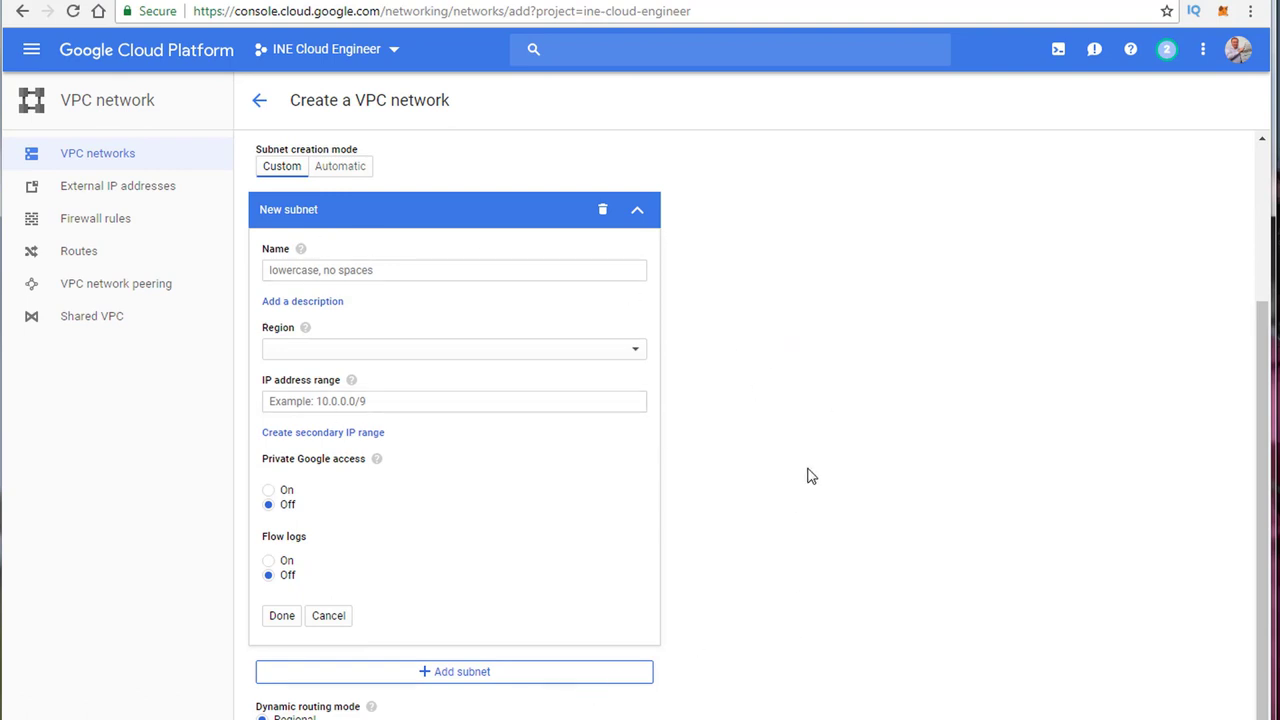
scroll(810, 476, up, 2)
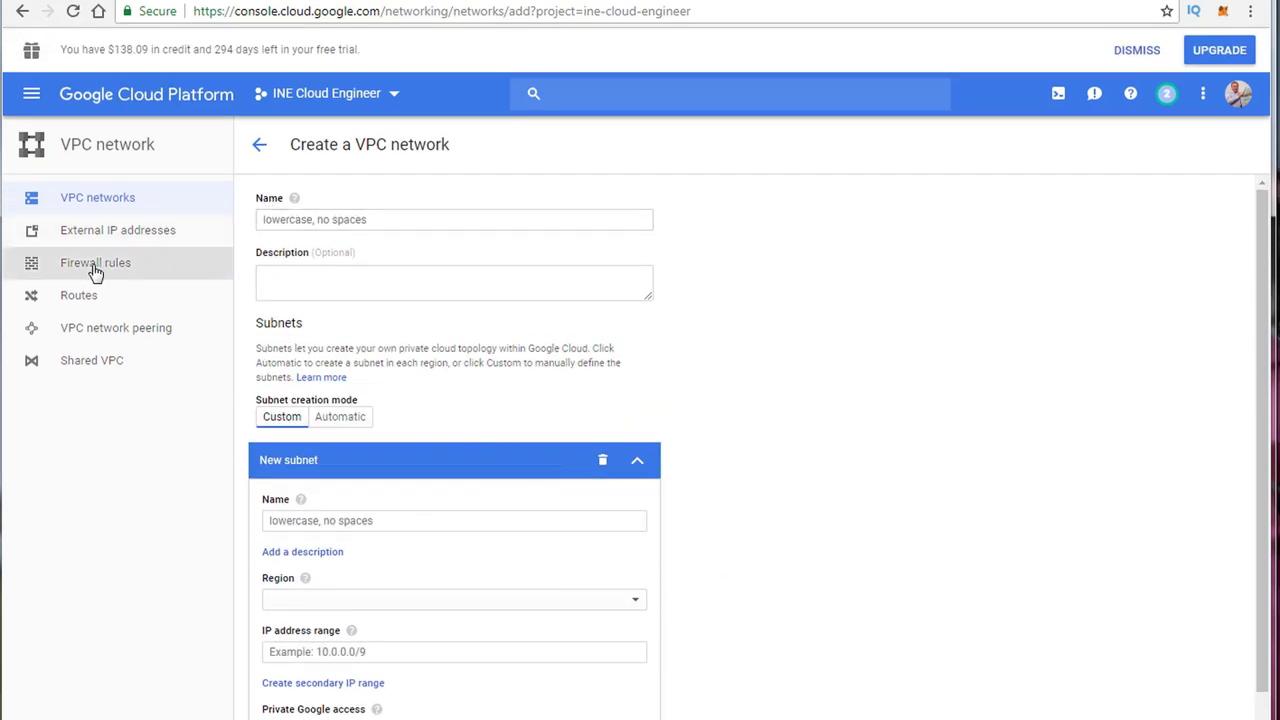
click(259, 146)
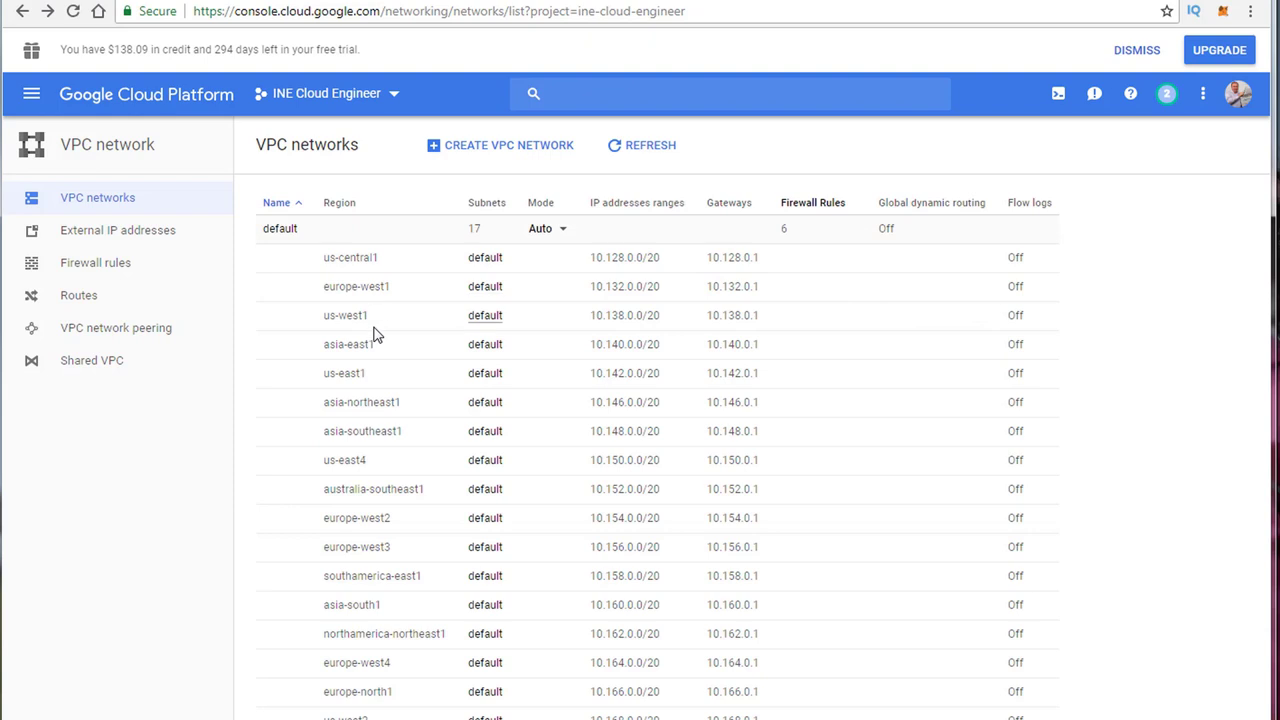
click(82, 268)
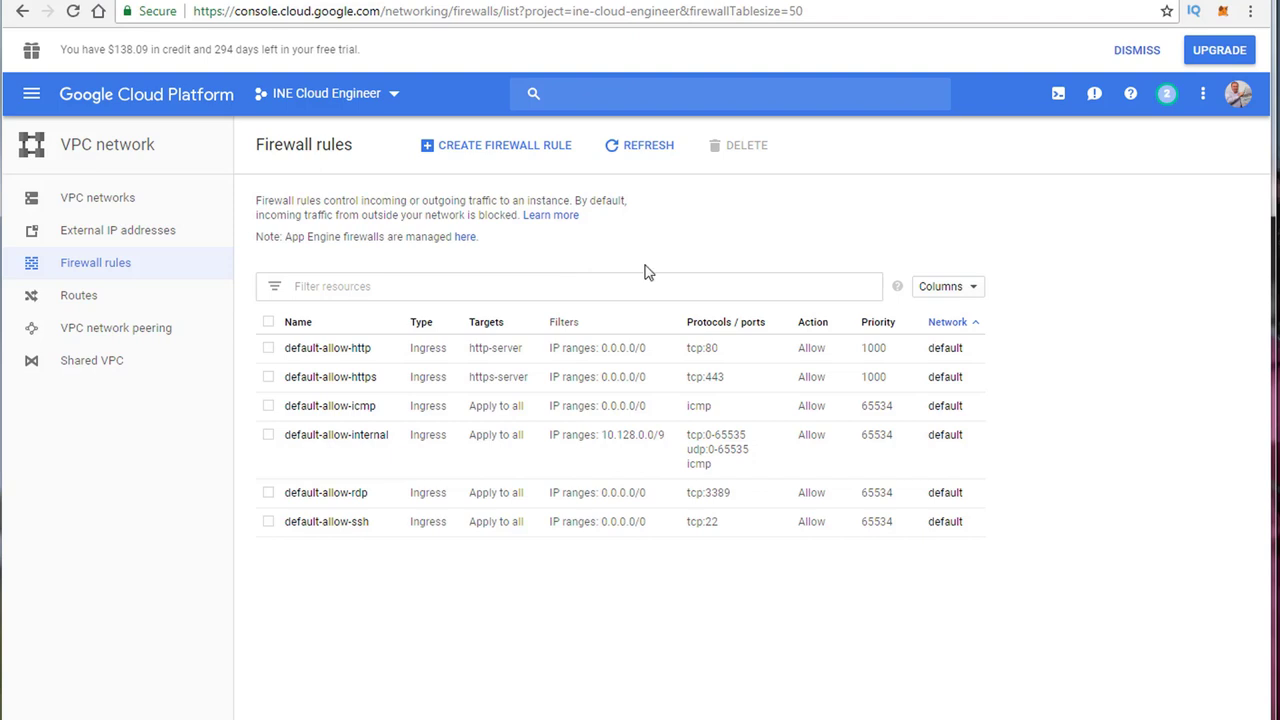
click(950, 348)
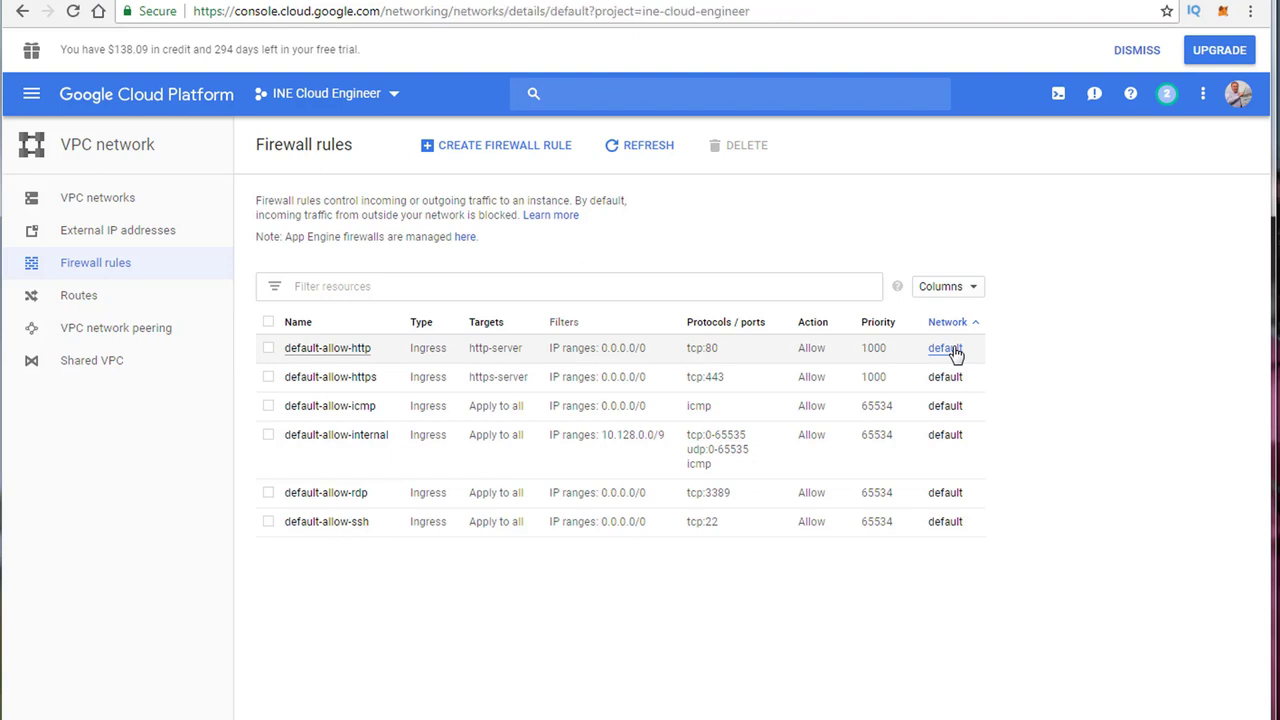
scroll(985, 380, down, 2)
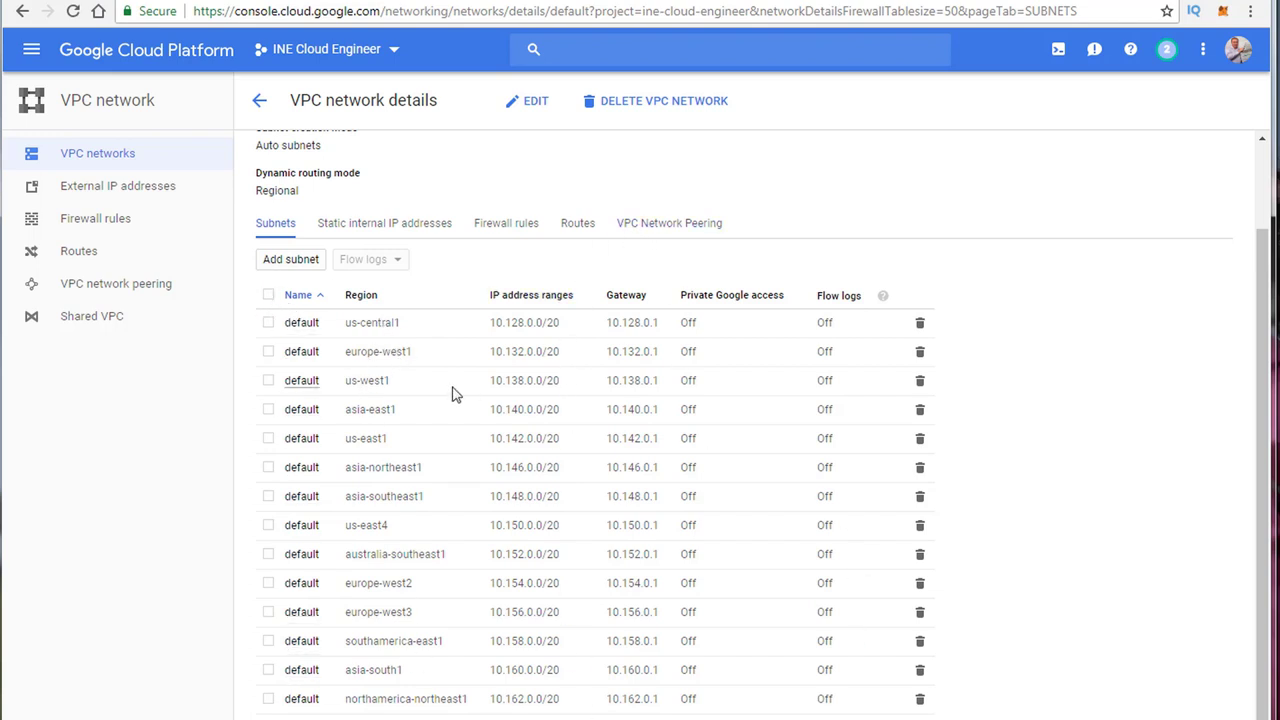
scroll(451, 394, up, 2)
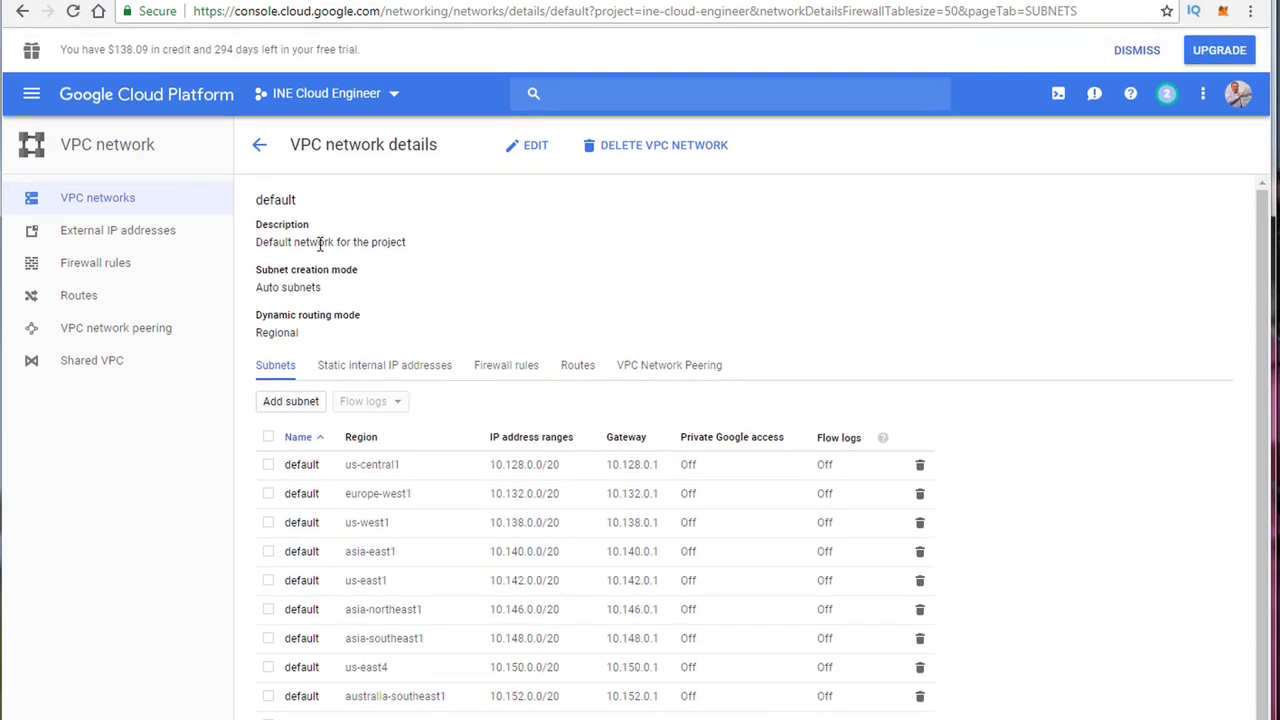
click(260, 152)
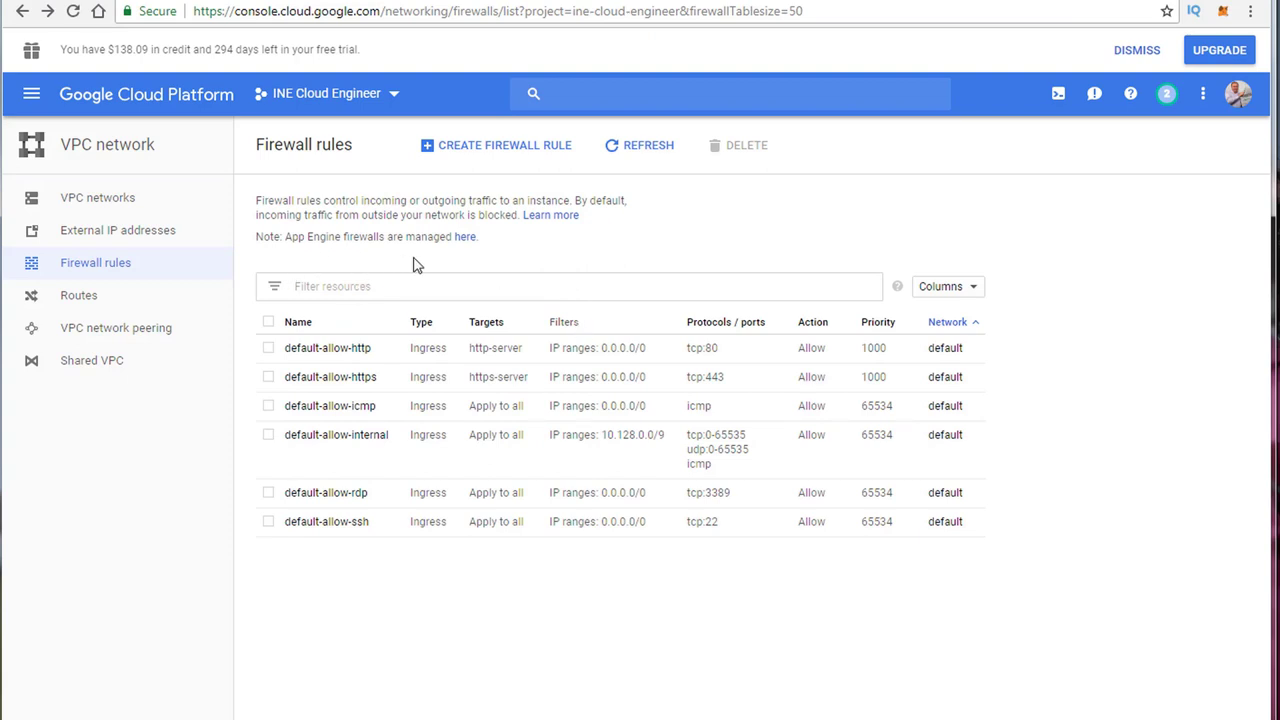
Step: Review the default-allow-http rule's details, then select it and confirm its deletion
click(268, 348)
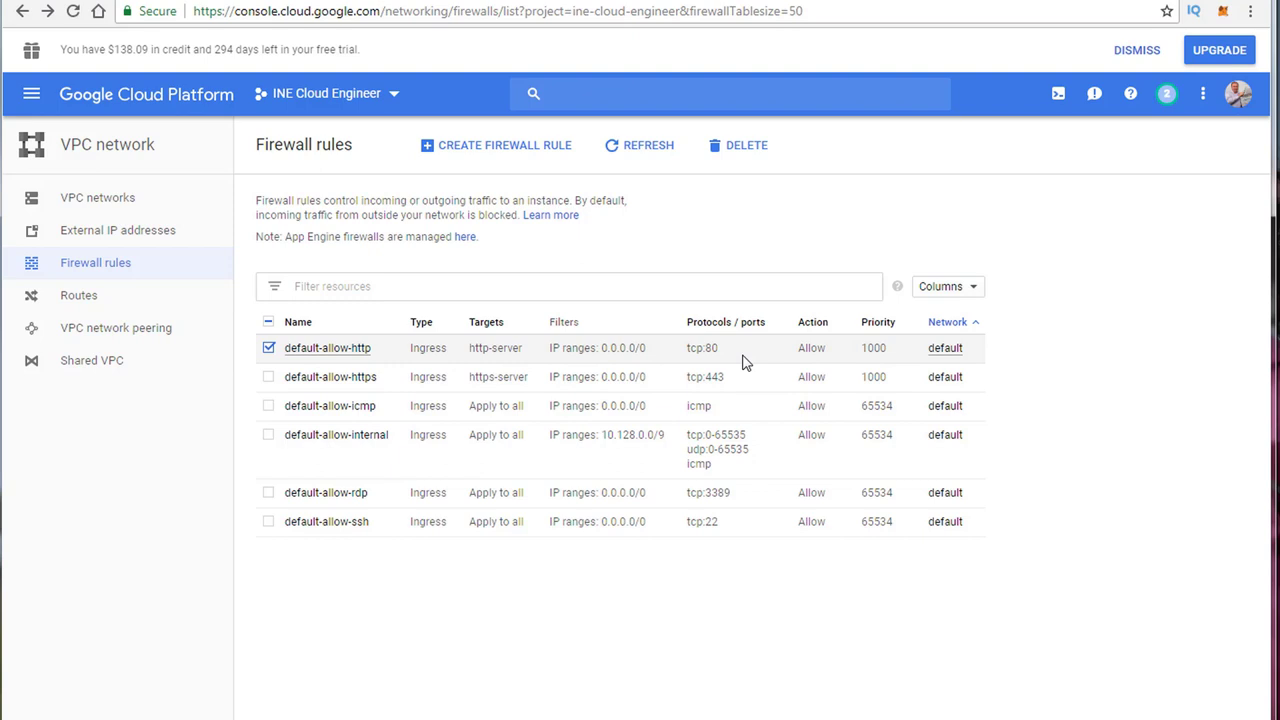
click(342, 350)
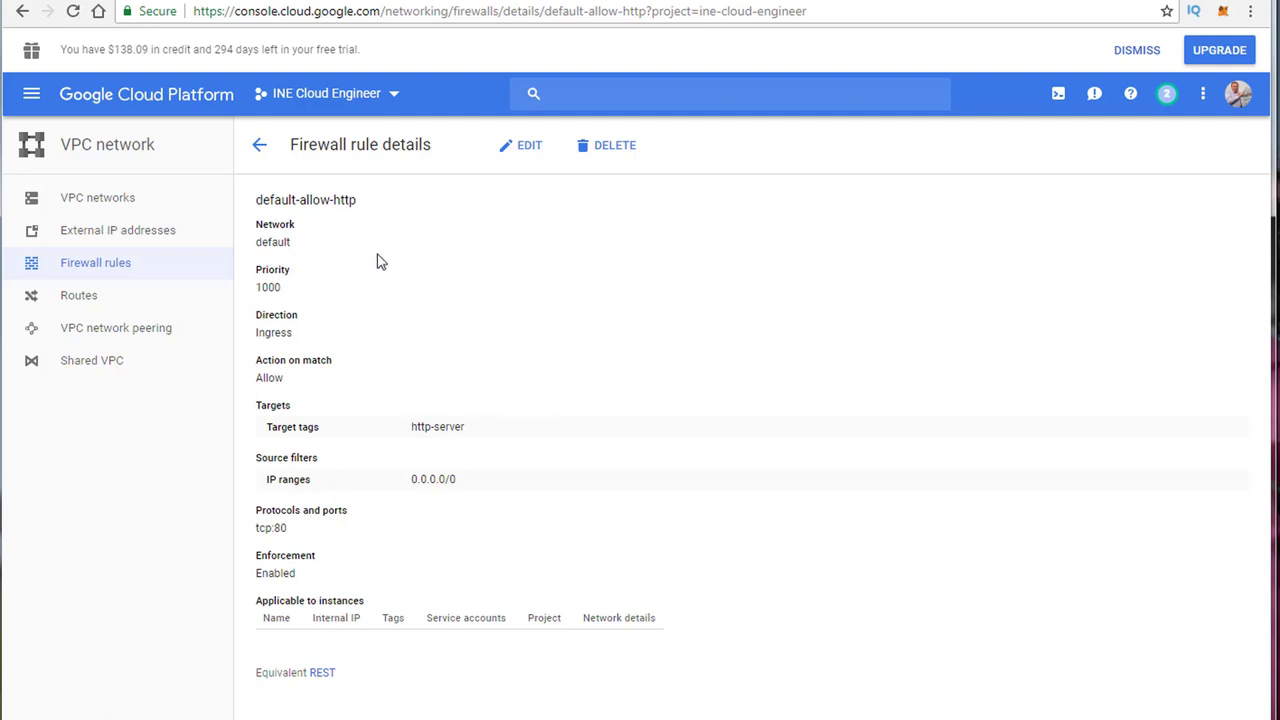
click(258, 150)
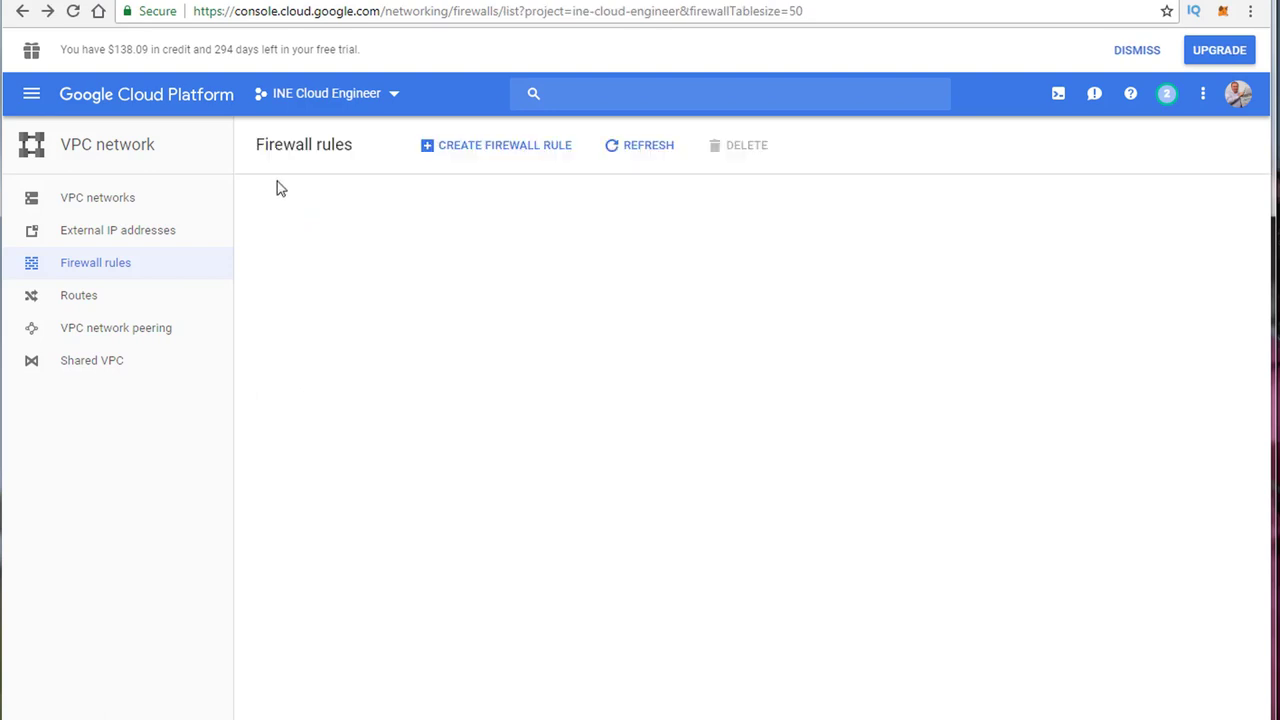
click(268, 349)
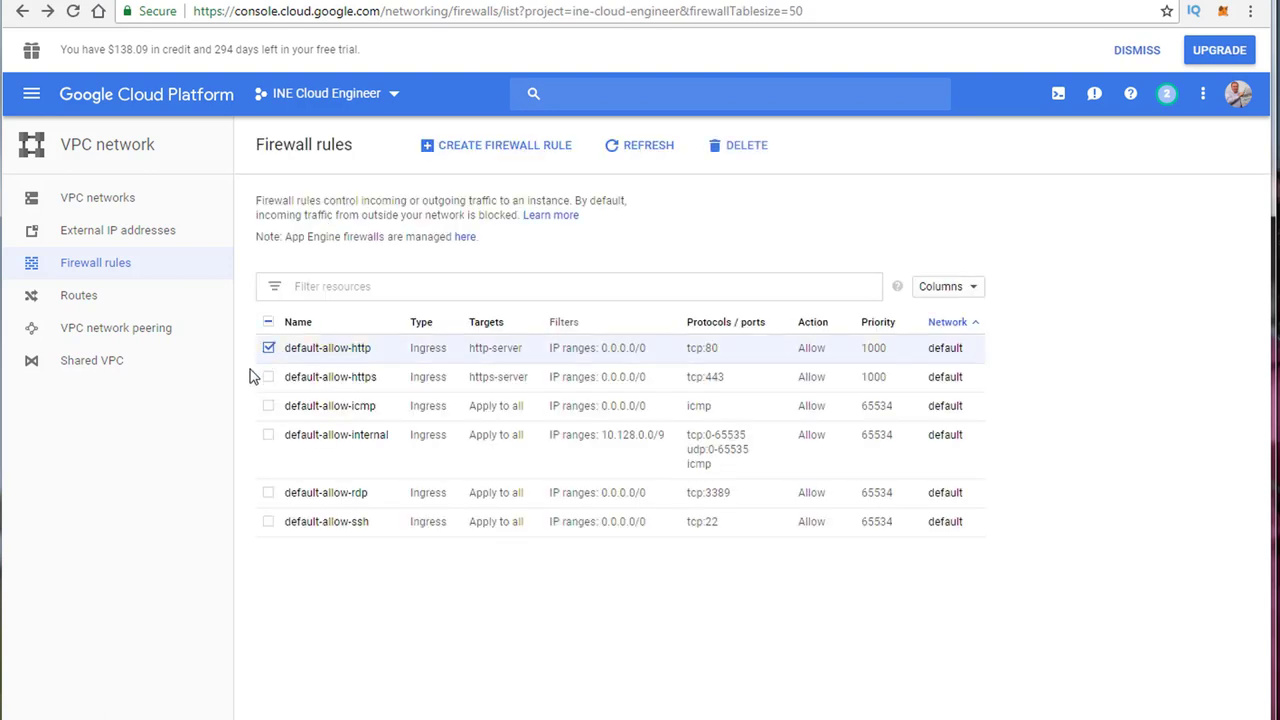
click(737, 148)
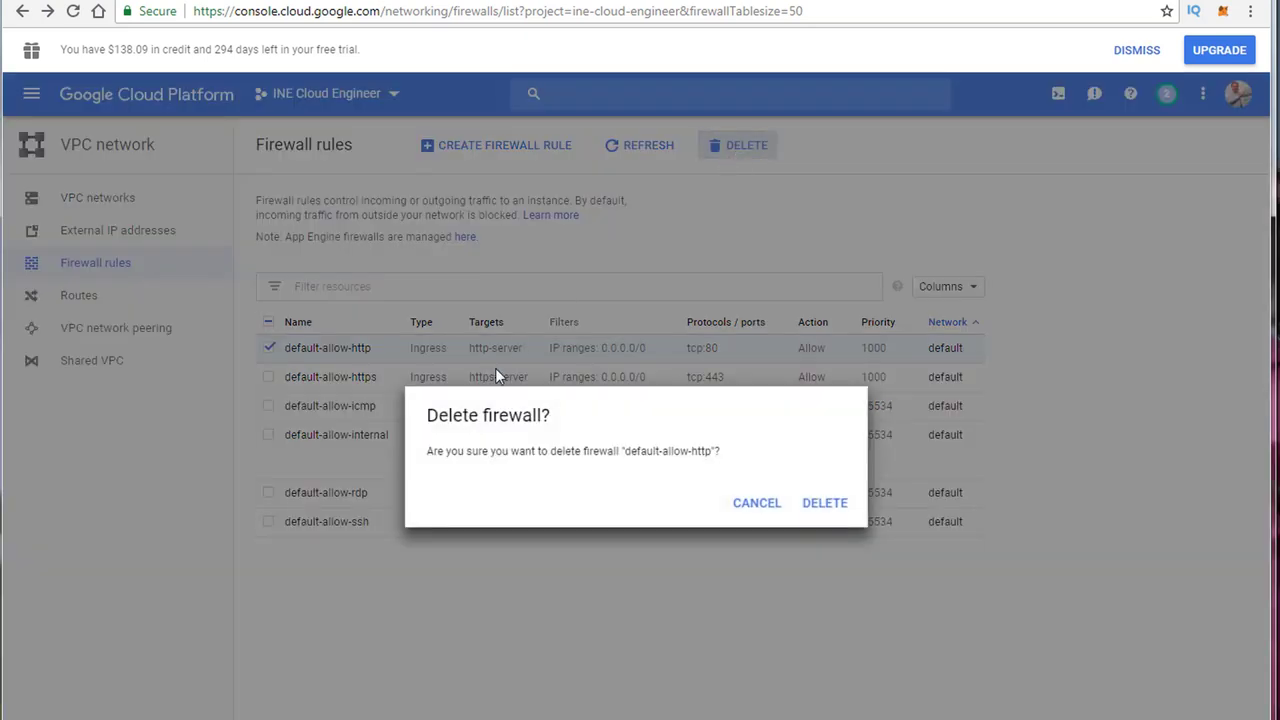
click(825, 506)
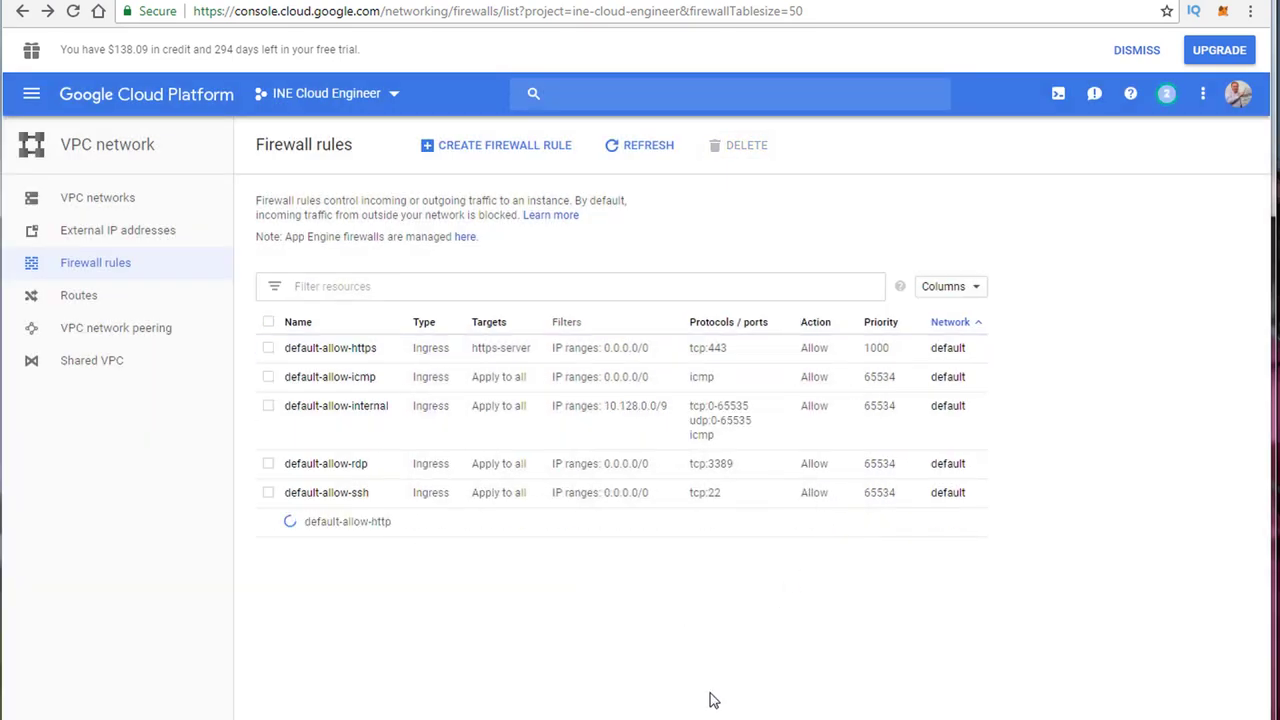
Step: Fill in a new firewall rule form: name inesecurityclassrule1, description 'This is test rule'
click(489, 155)
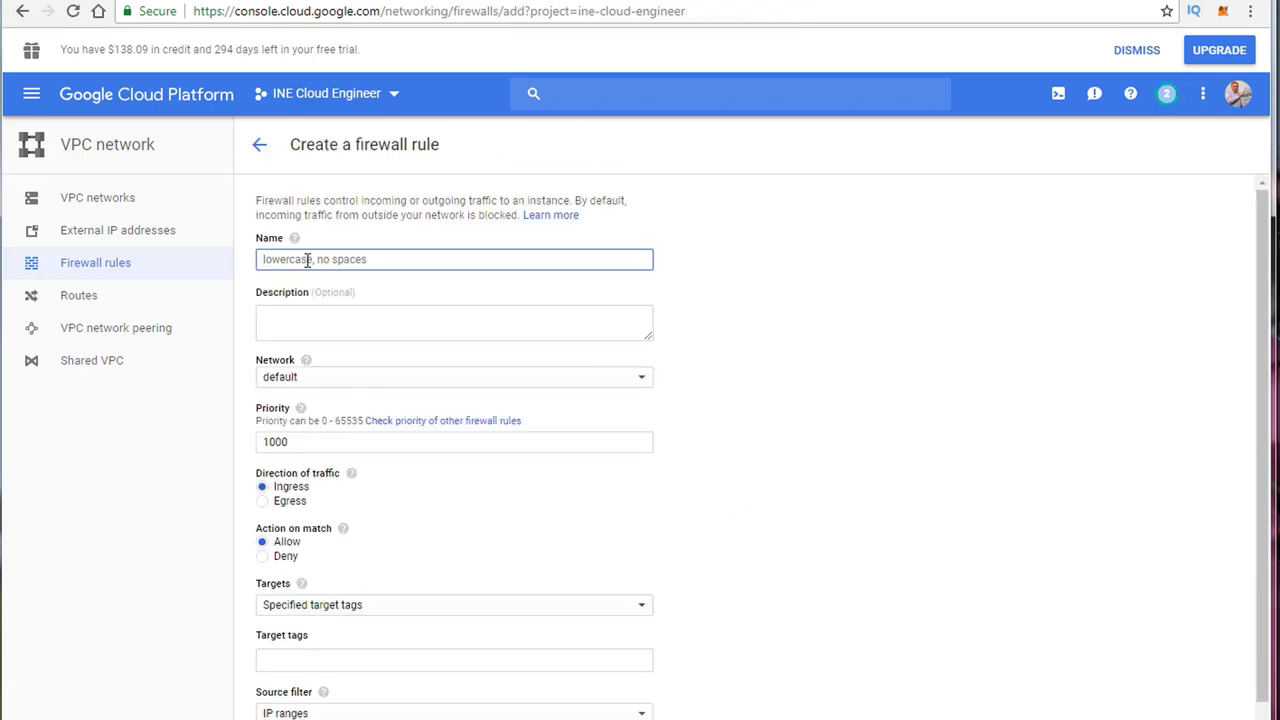
text(ine)
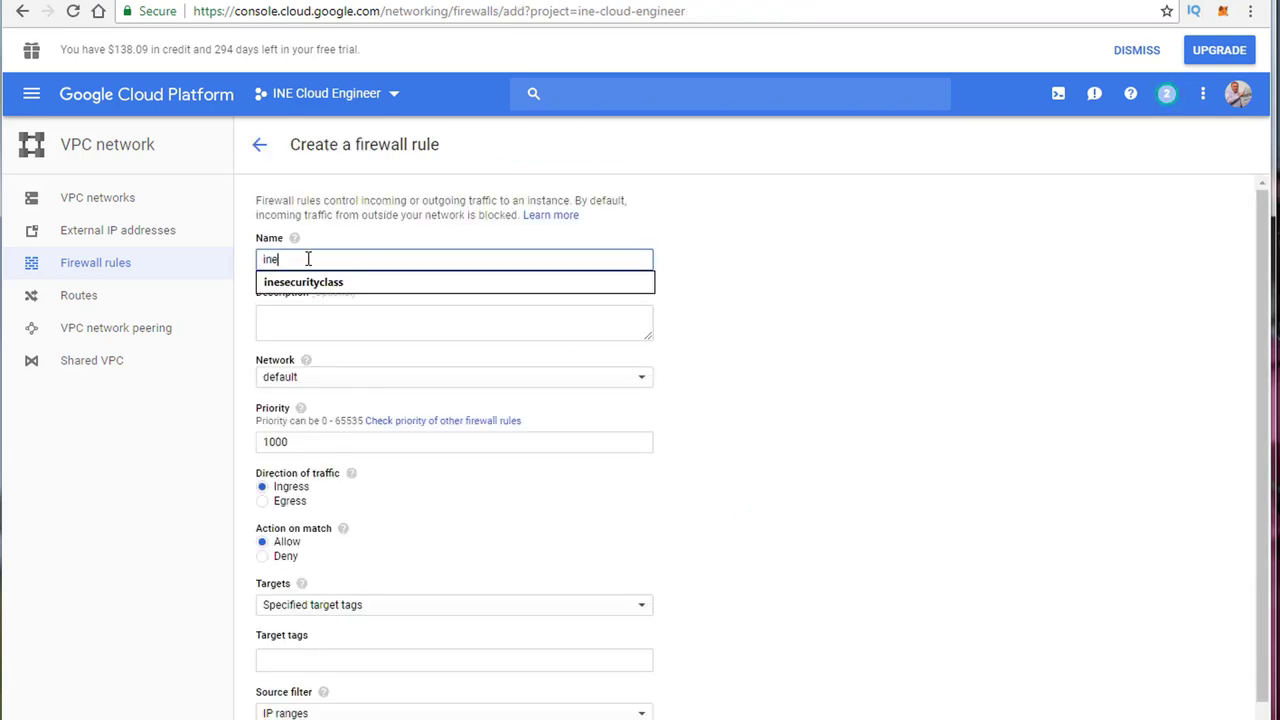
key(Down)
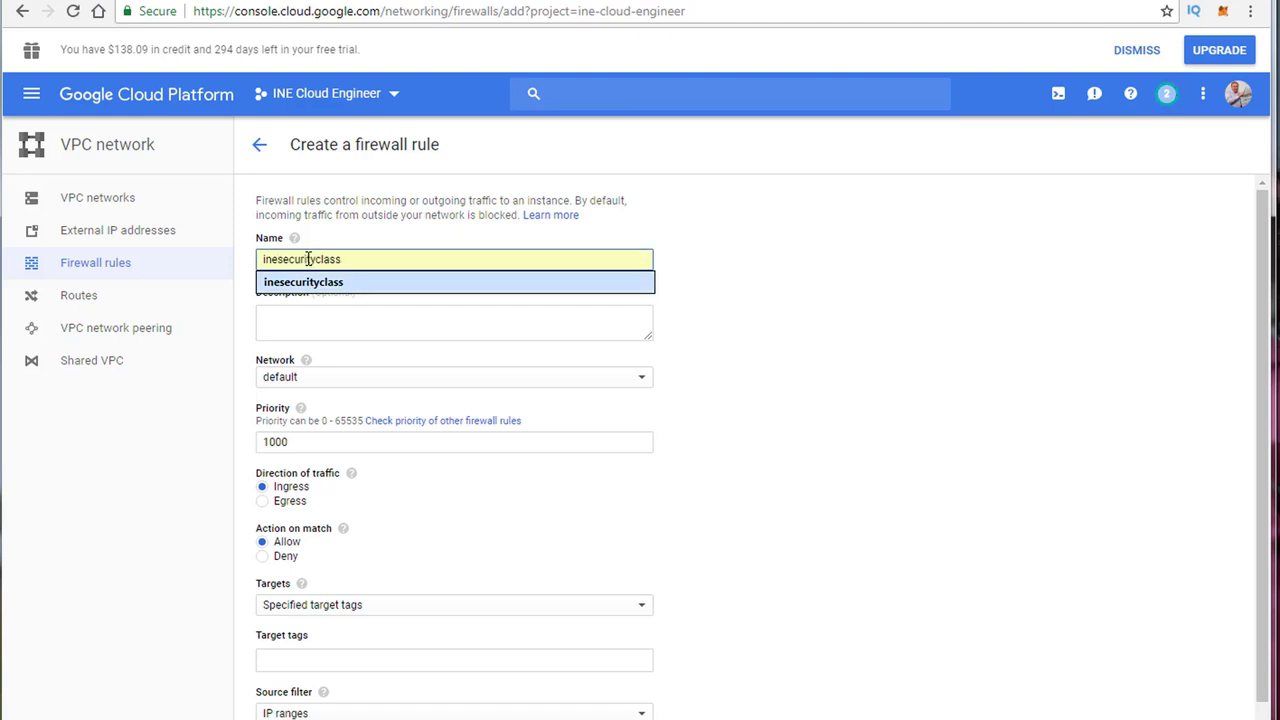
key(Escape)
text(se)
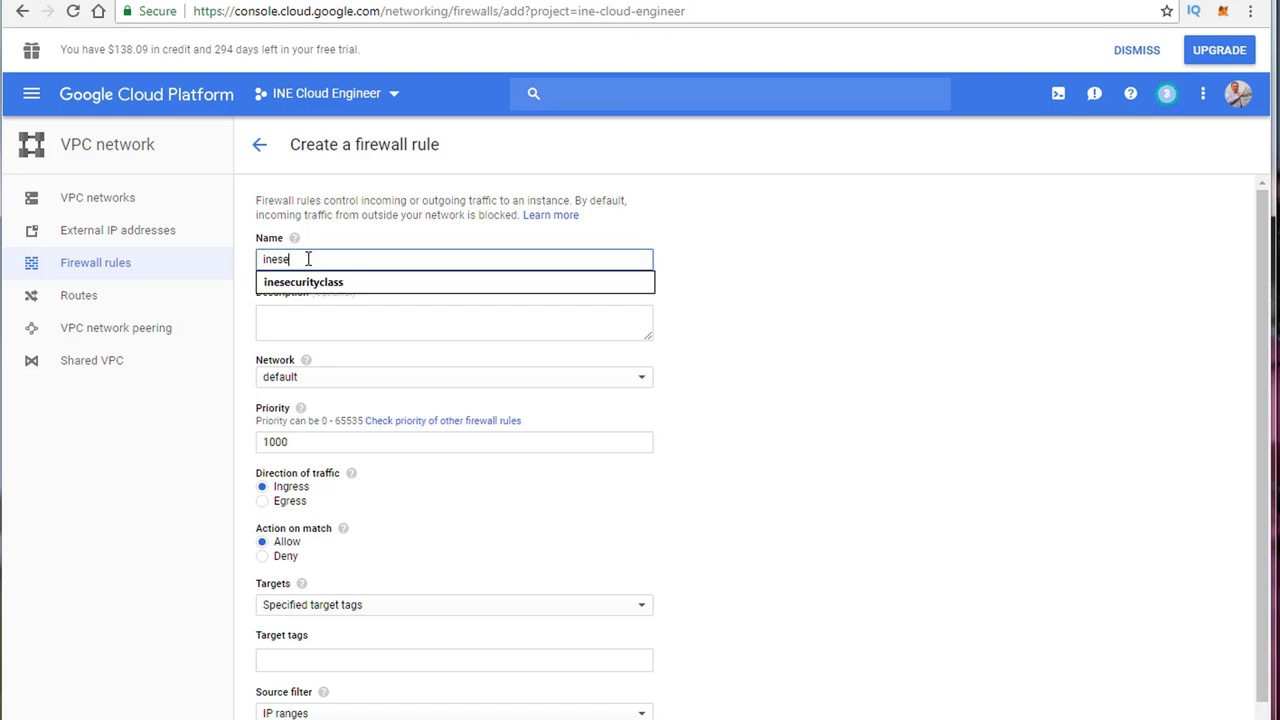
text(curityclassrule1)
click(316, 325)
text(This)
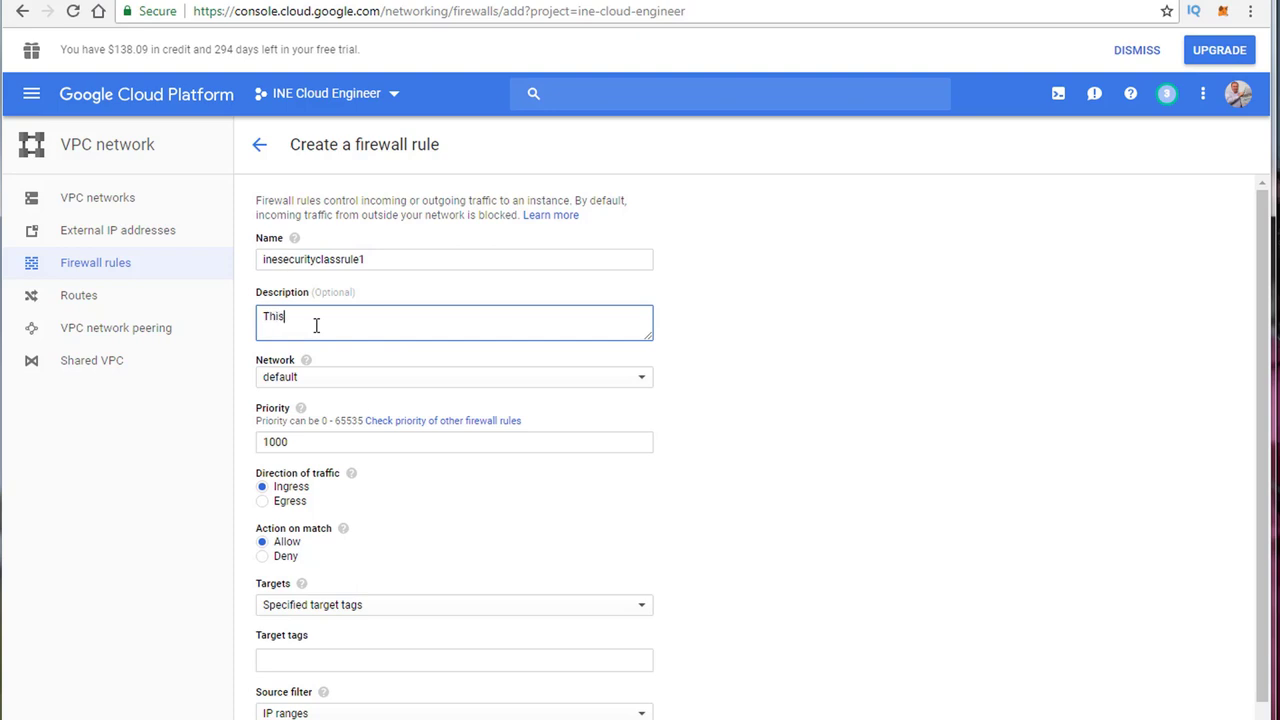
text( is test rule)
click(363, 389)
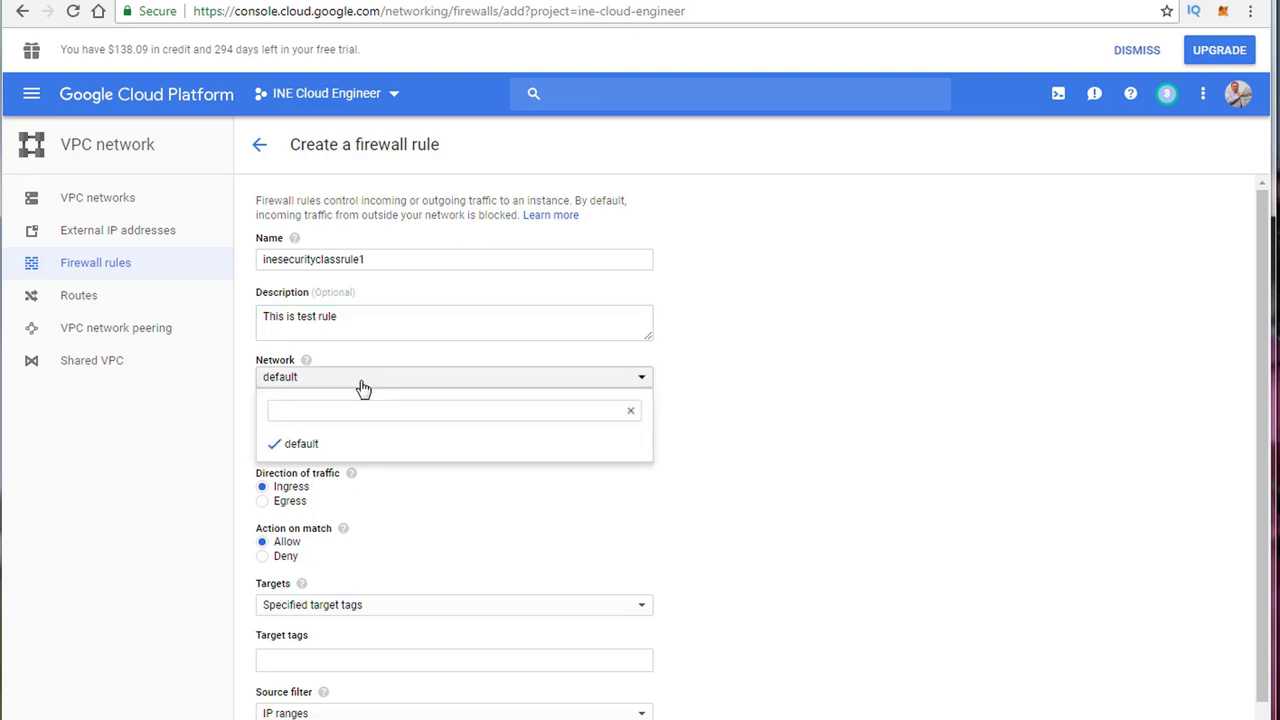
Step: Keep the default network, priority 1000, ingress direction and the Allow action
click(874, 395)
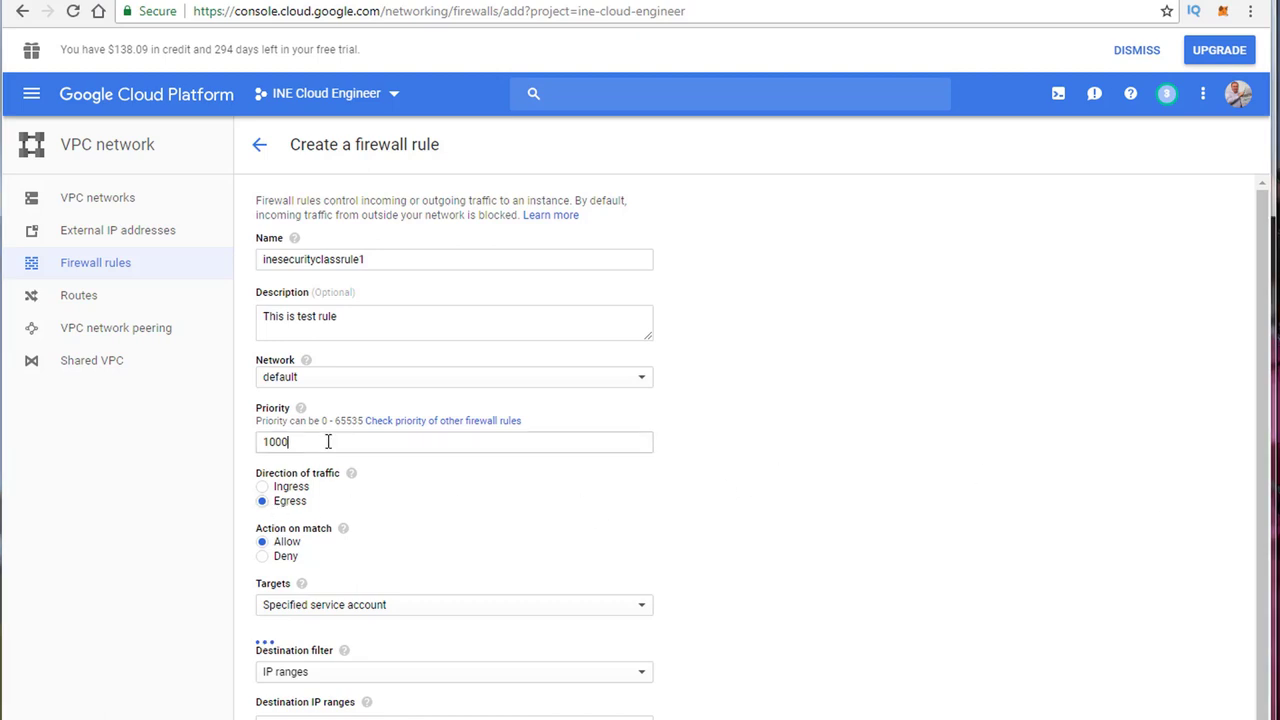
drag(329, 442, 250, 448)
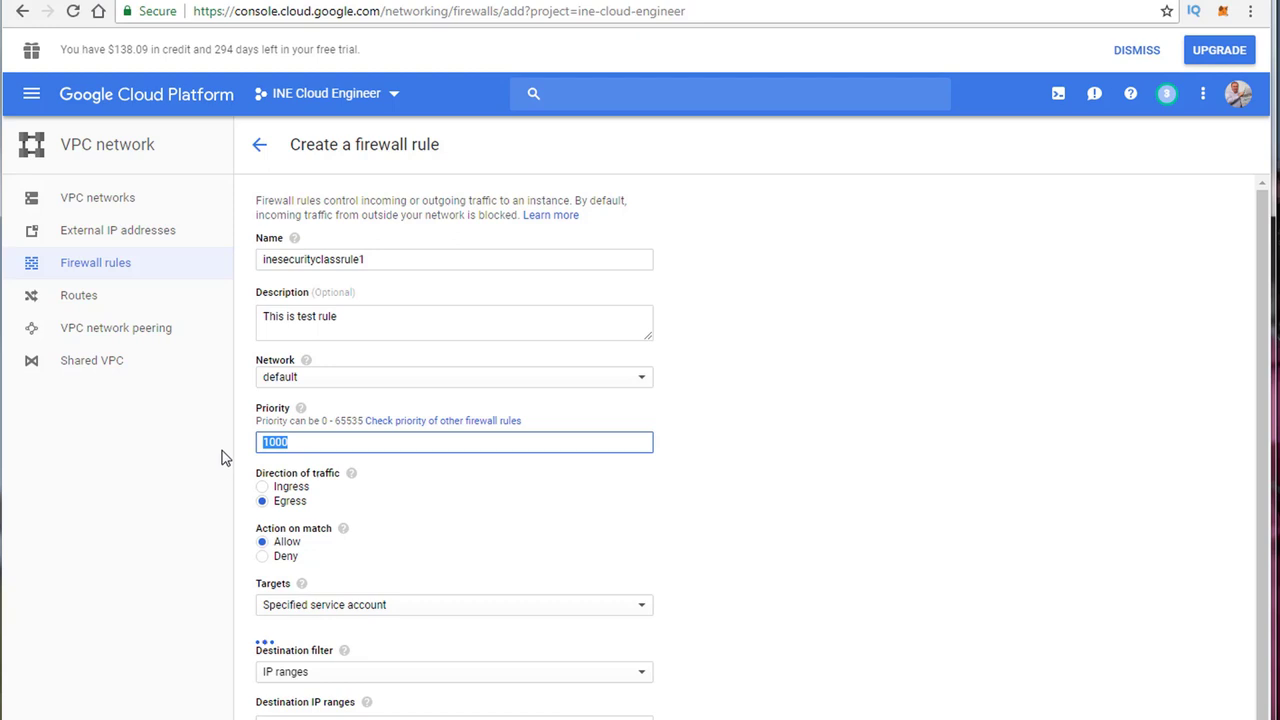
click(297, 443)
double_click(297, 443)
click(520, 488)
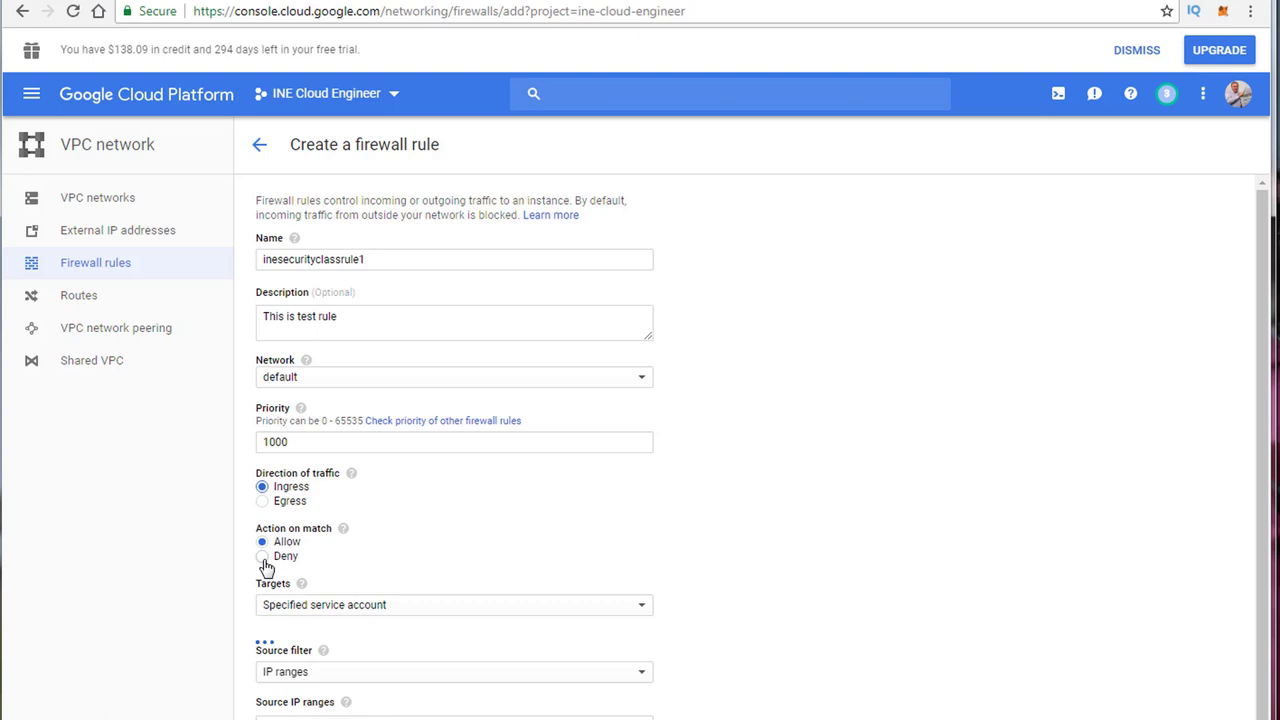
click(263, 557)
click(263, 547)
scroll(500, 545, down, 2)
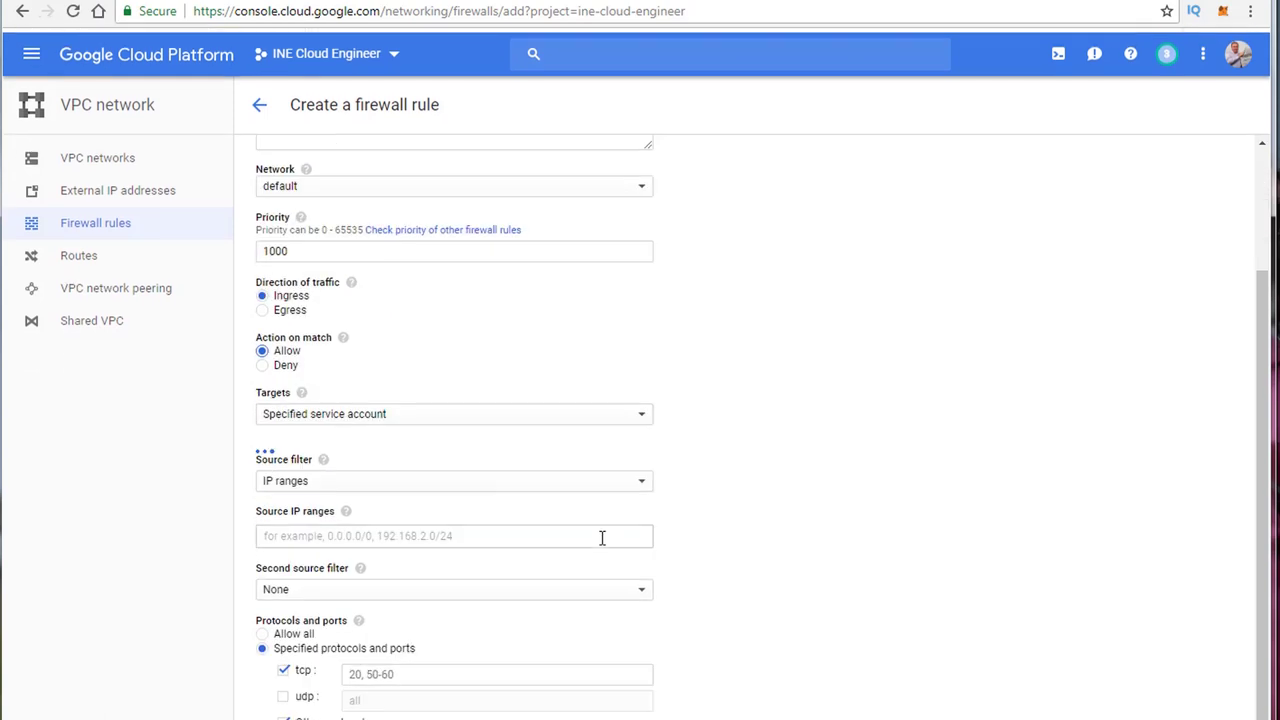
Step: Set the source filter to Service account using the App Engine default service account
click(294, 481)
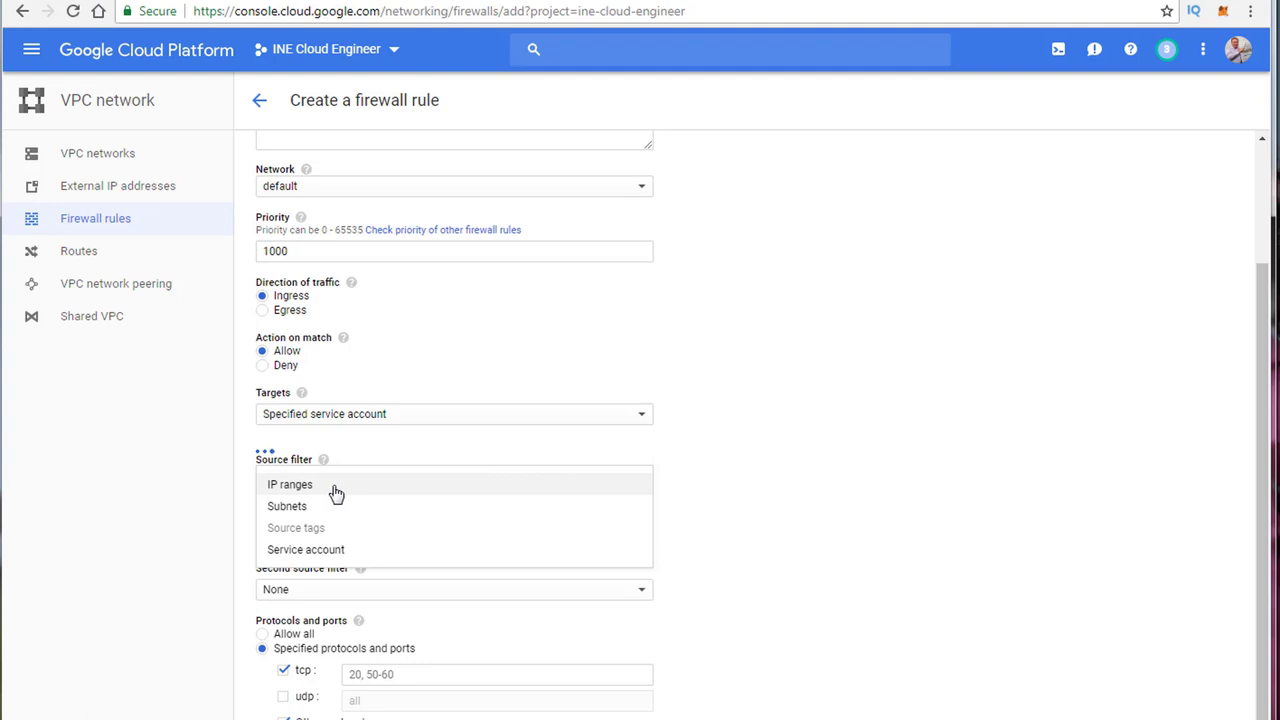
click(336, 494)
click(334, 490)
click(302, 513)
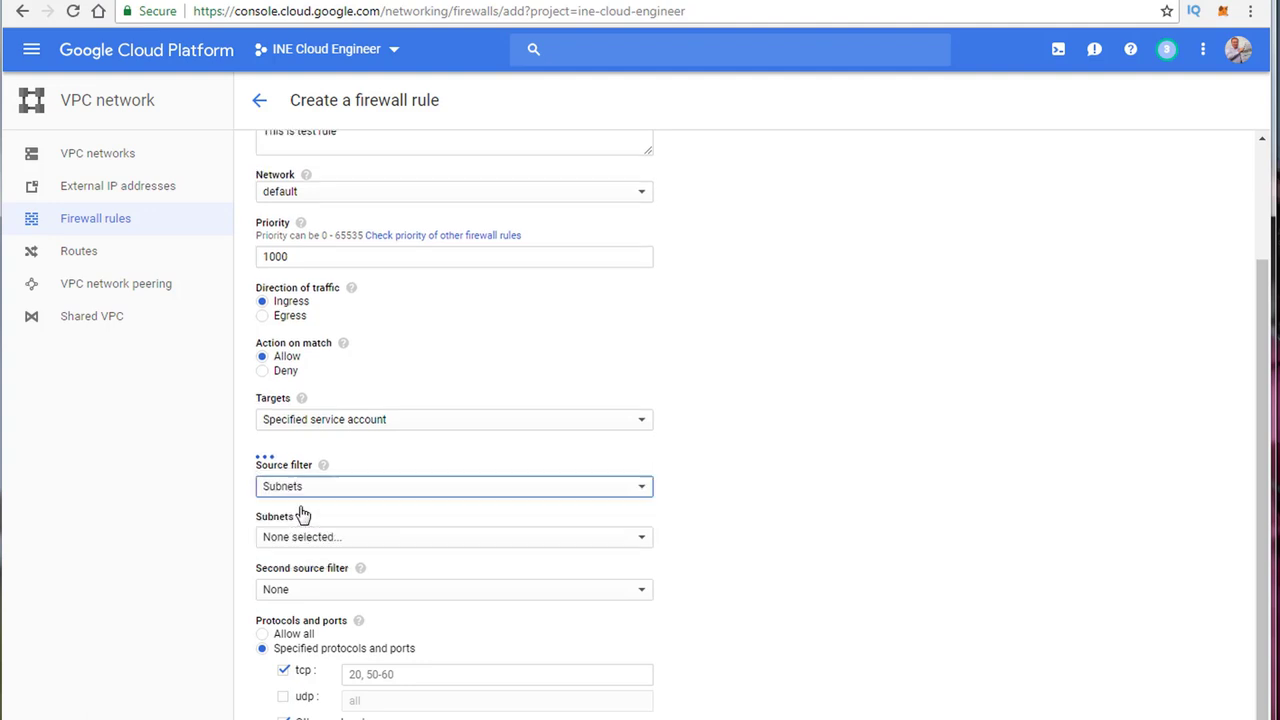
click(323, 490)
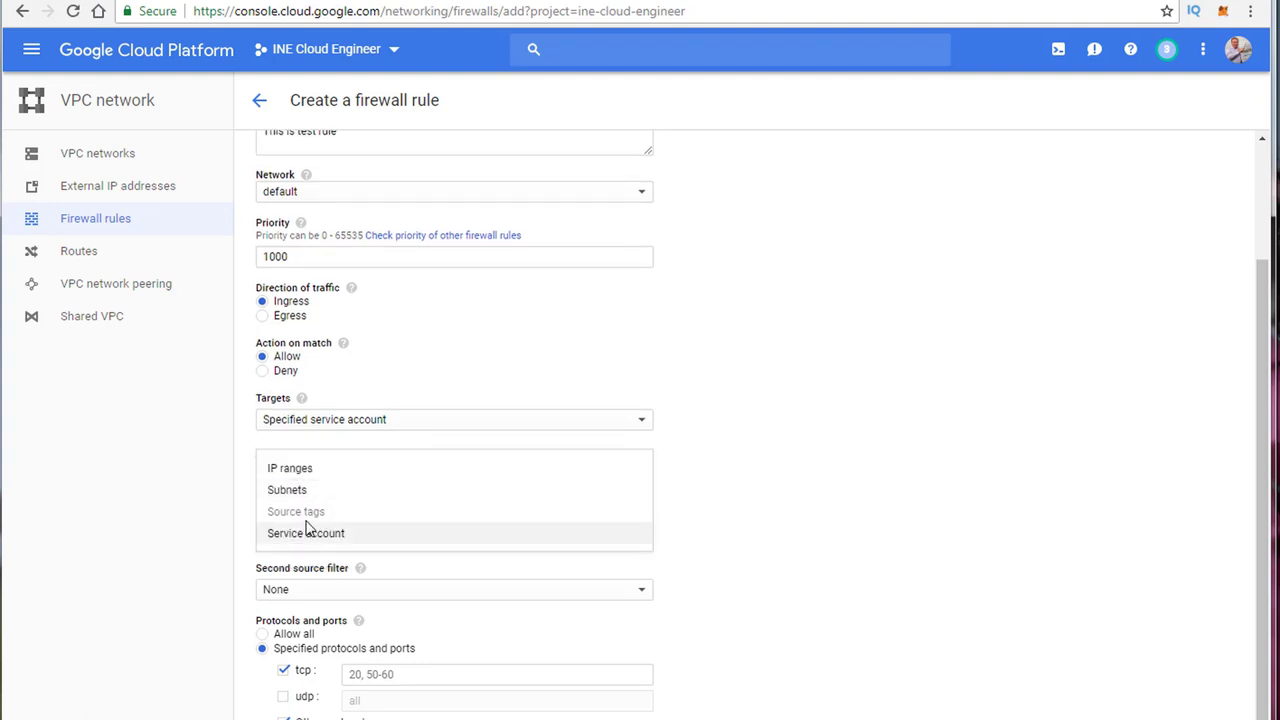
click(320, 535)
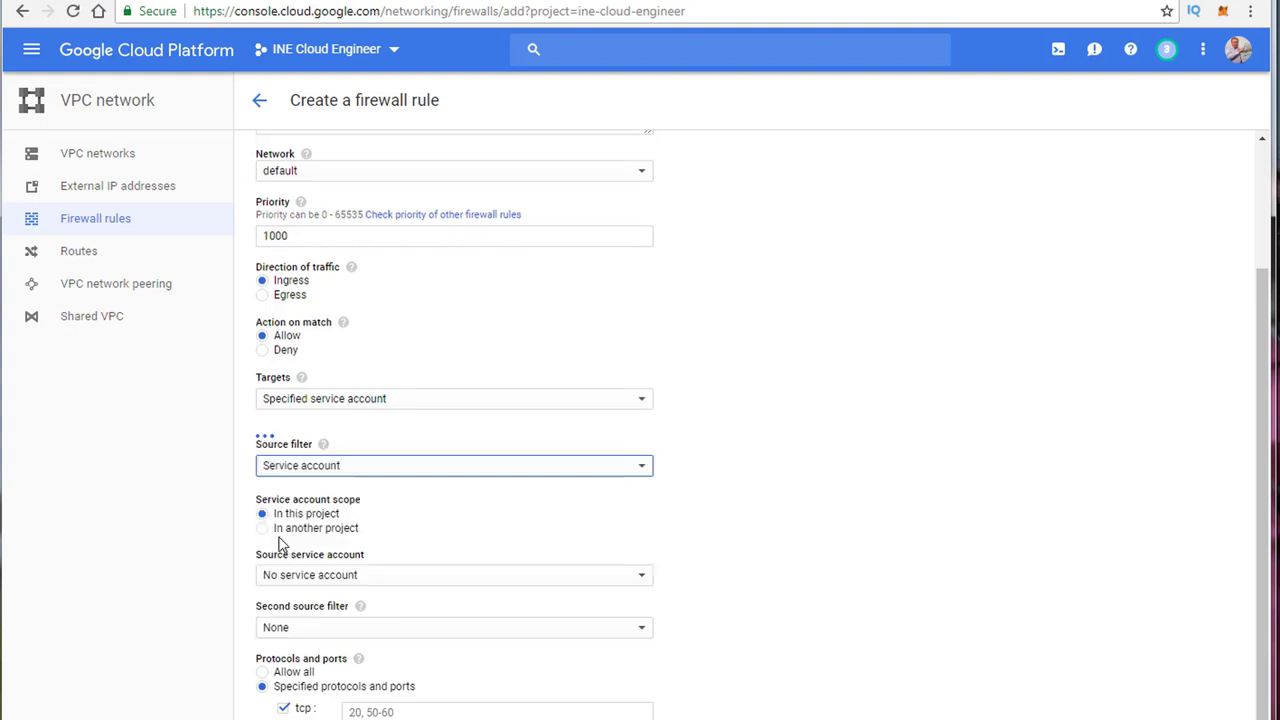
click(305, 579)
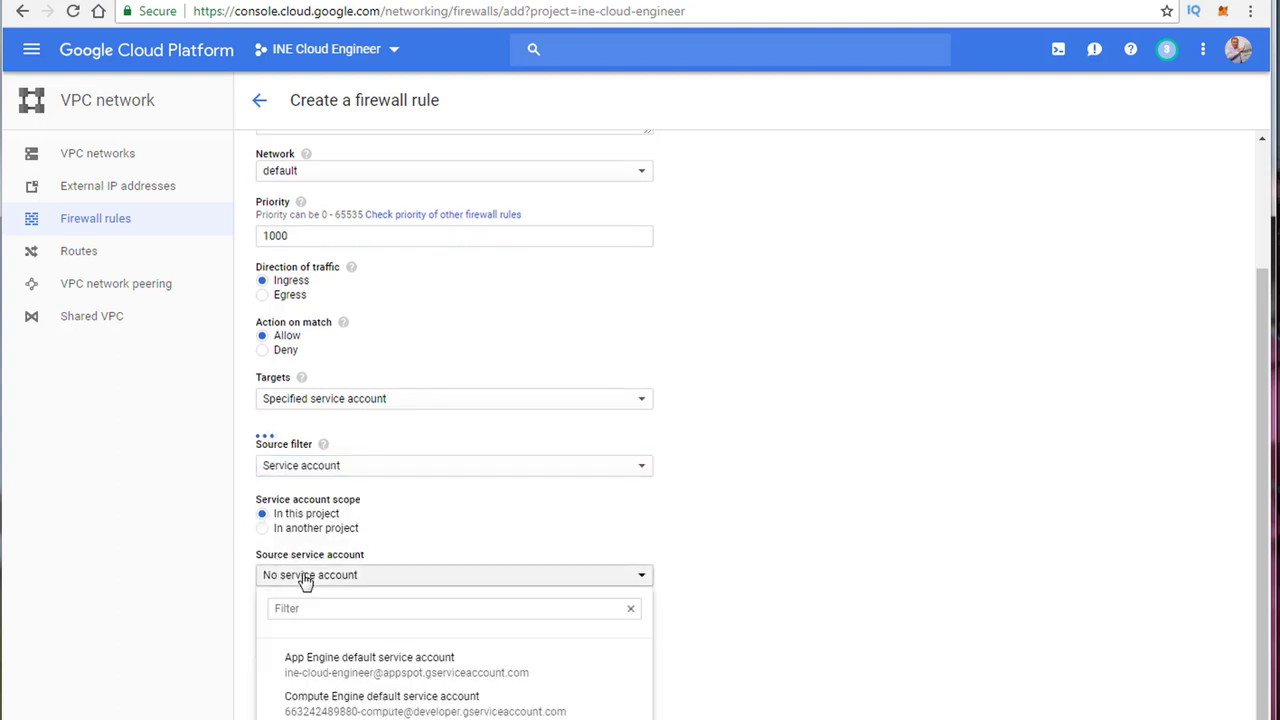
click(312, 678)
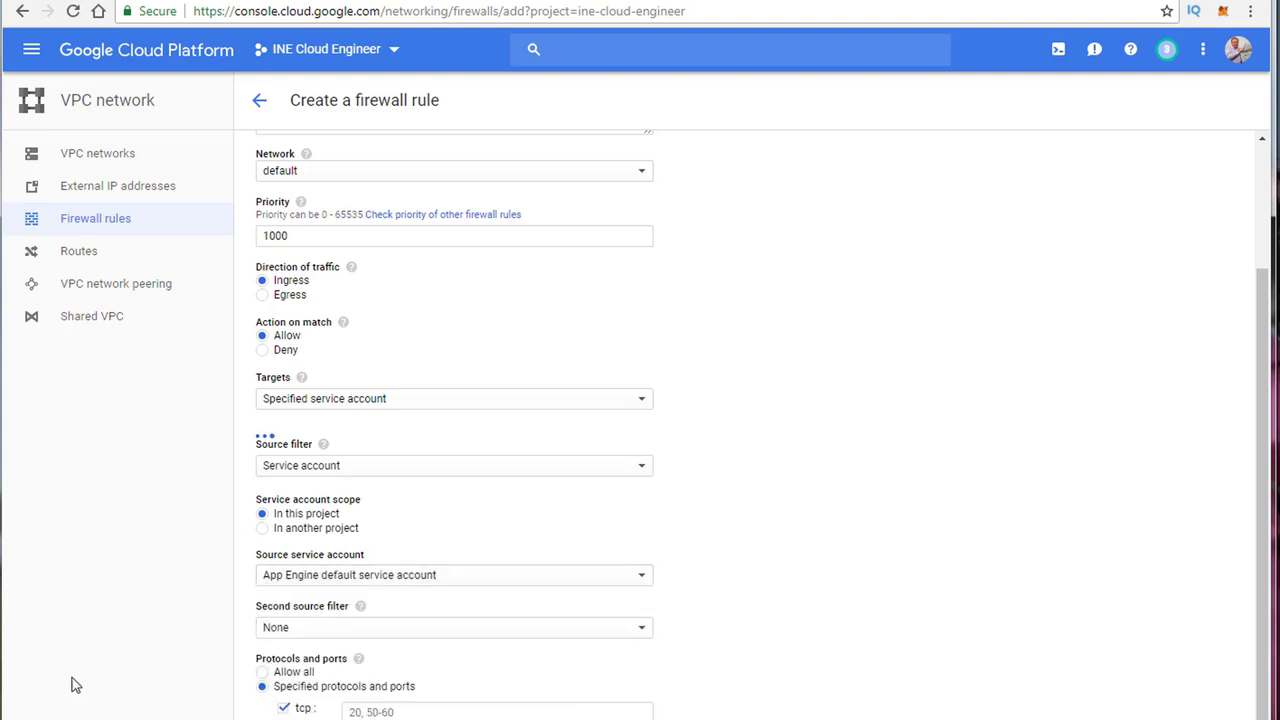
Step: Add IP ranges as the second source filter, leaving the ranges empty
click(343, 630)
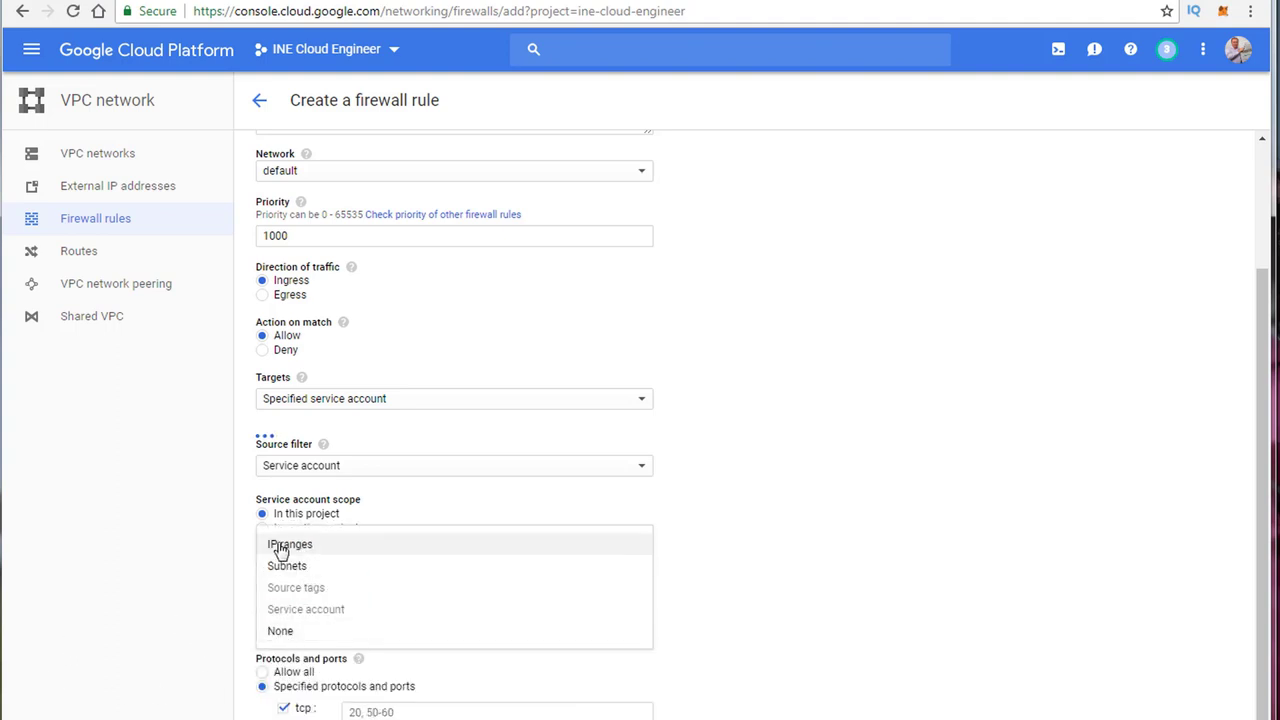
click(740, 530)
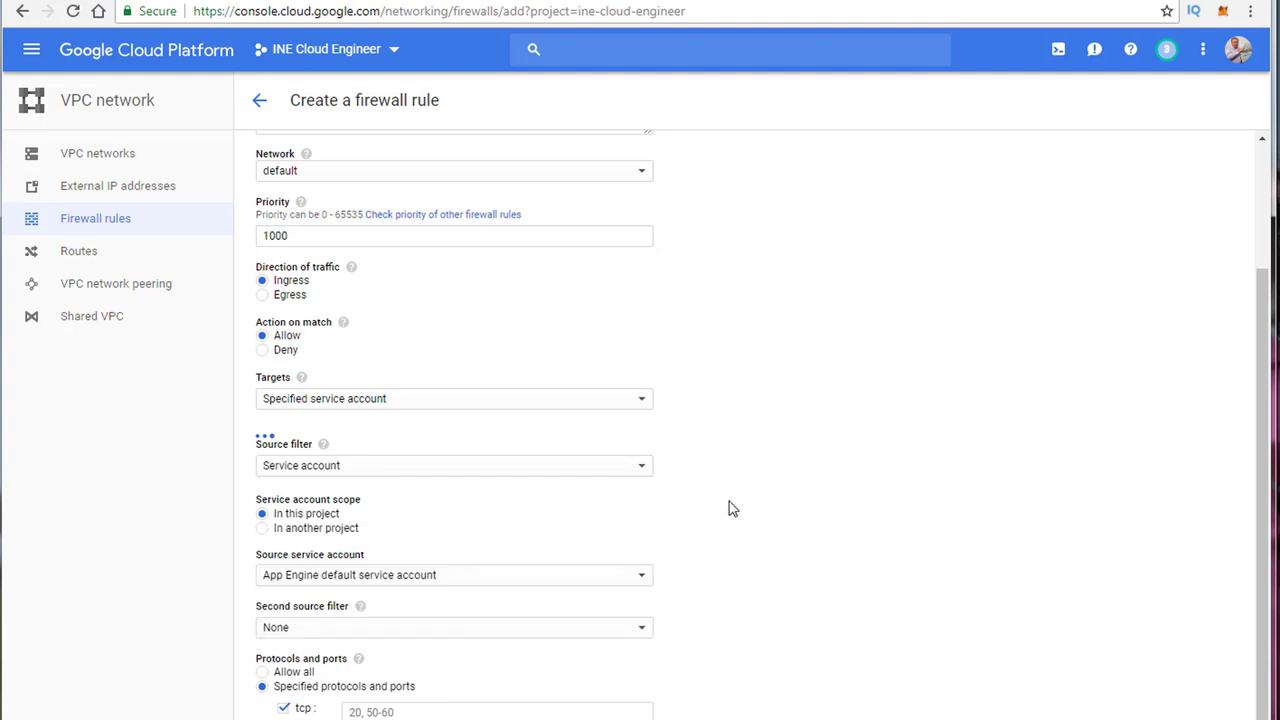
click(344, 640)
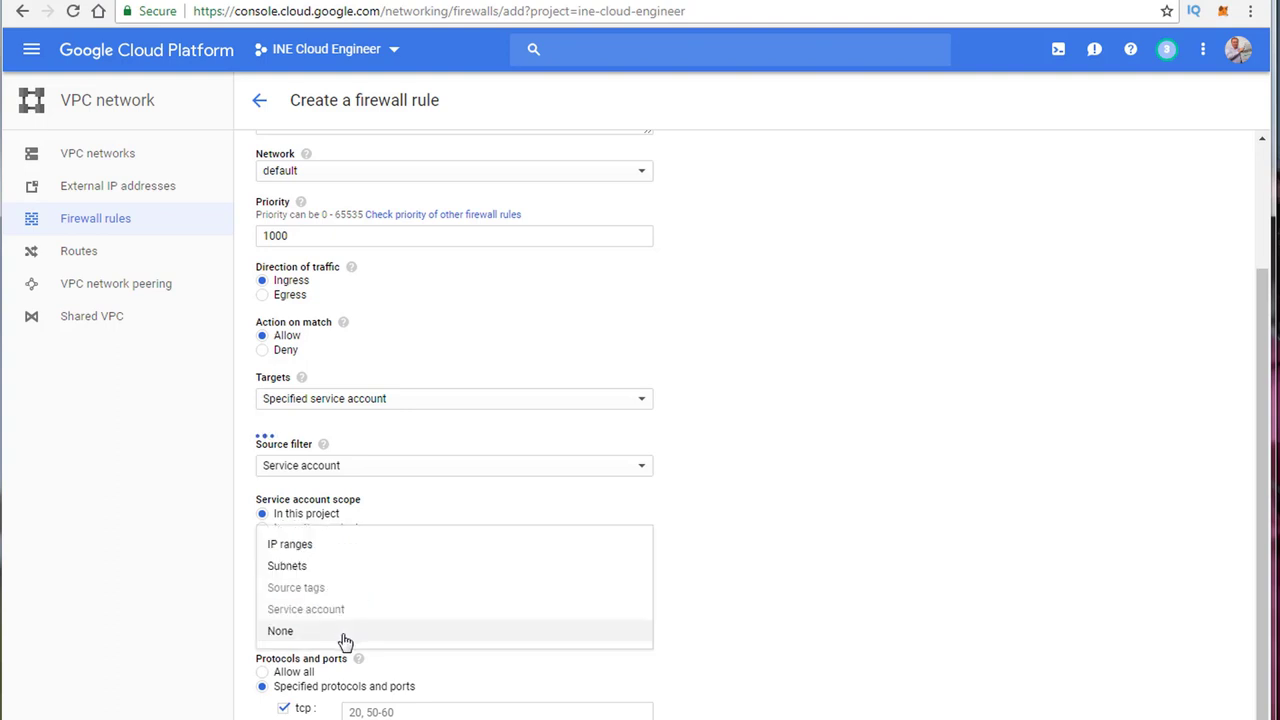
click(287, 546)
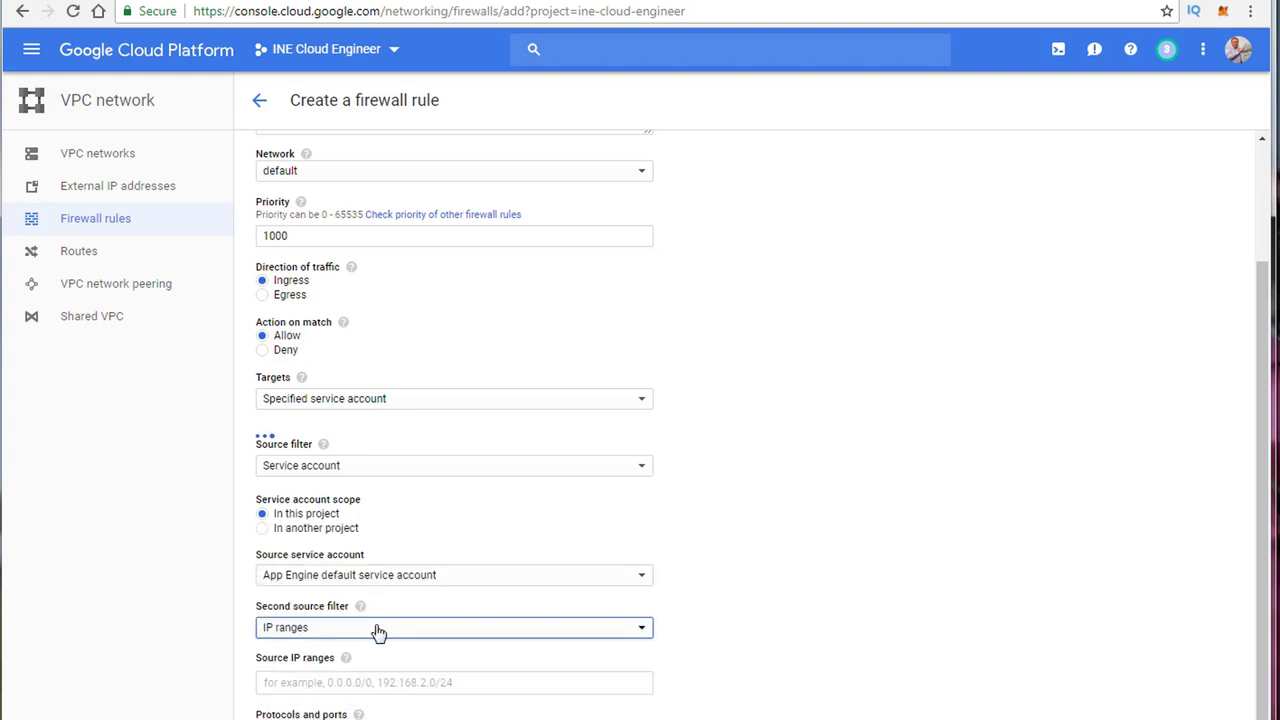
click(322, 681)
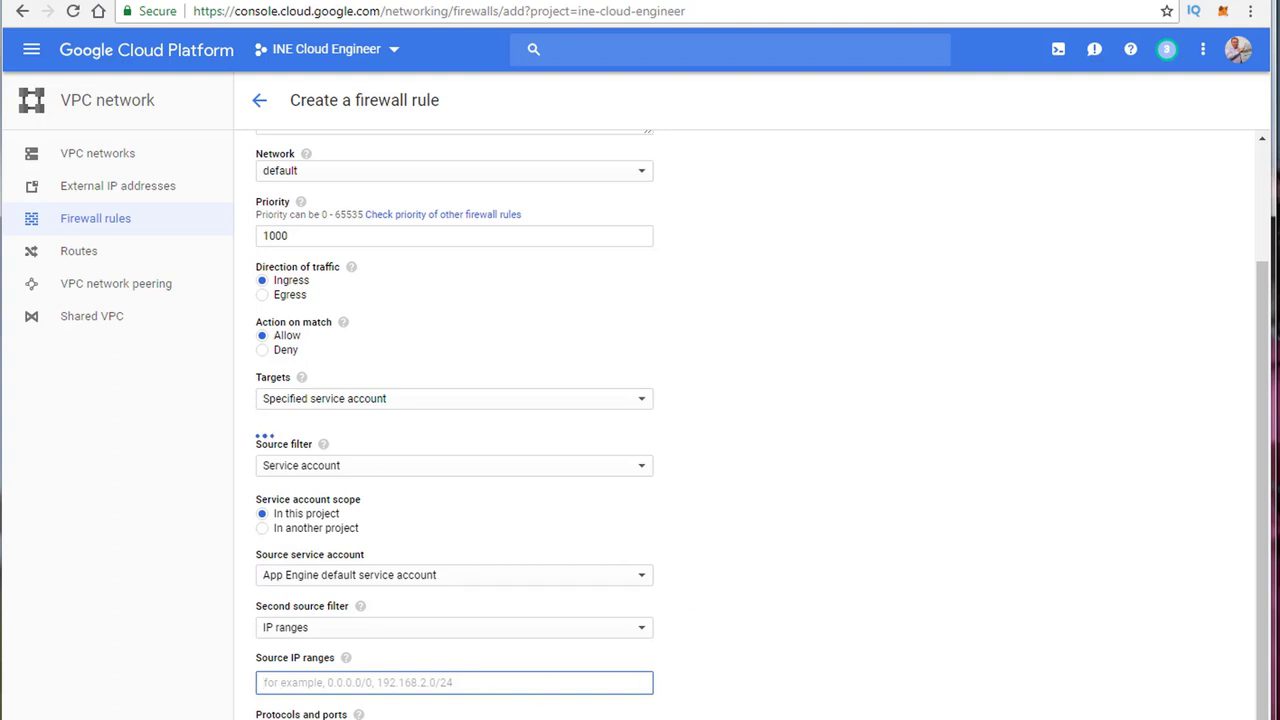
click(724, 715)
scroll(724, 716, down, 1)
scroll(724, 715, down, 2)
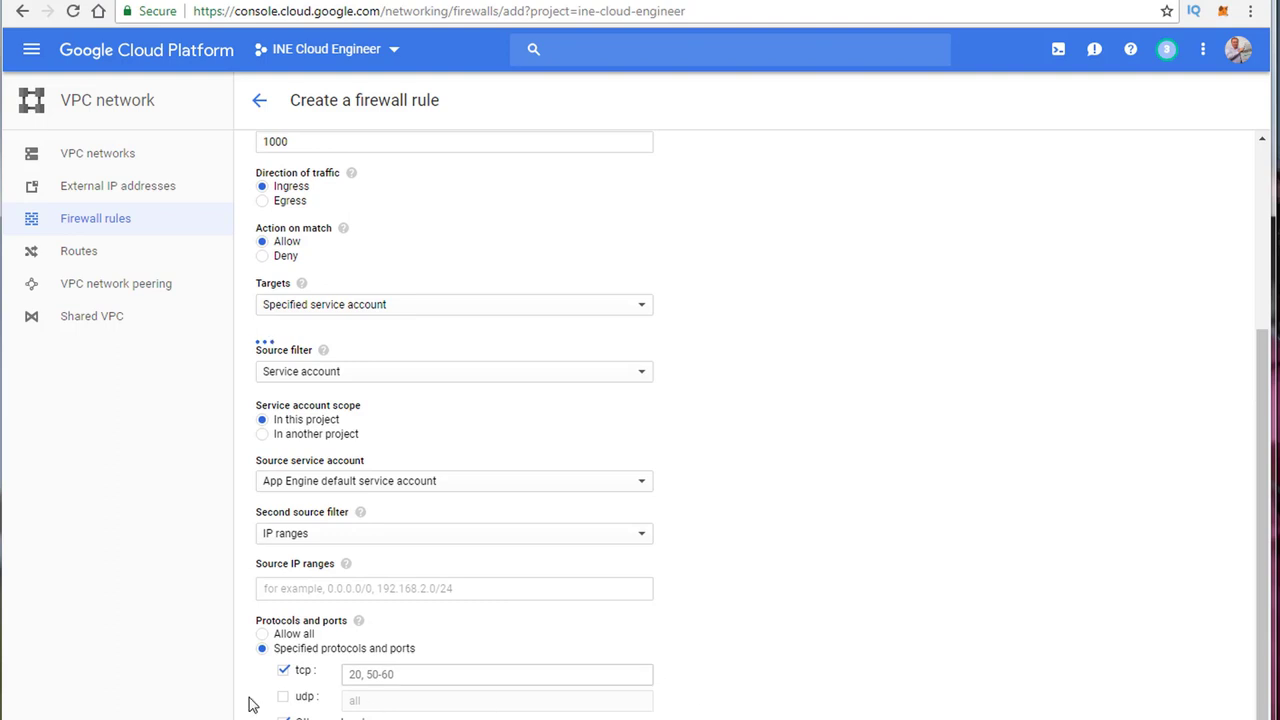
scroll(250, 660, up, 3)
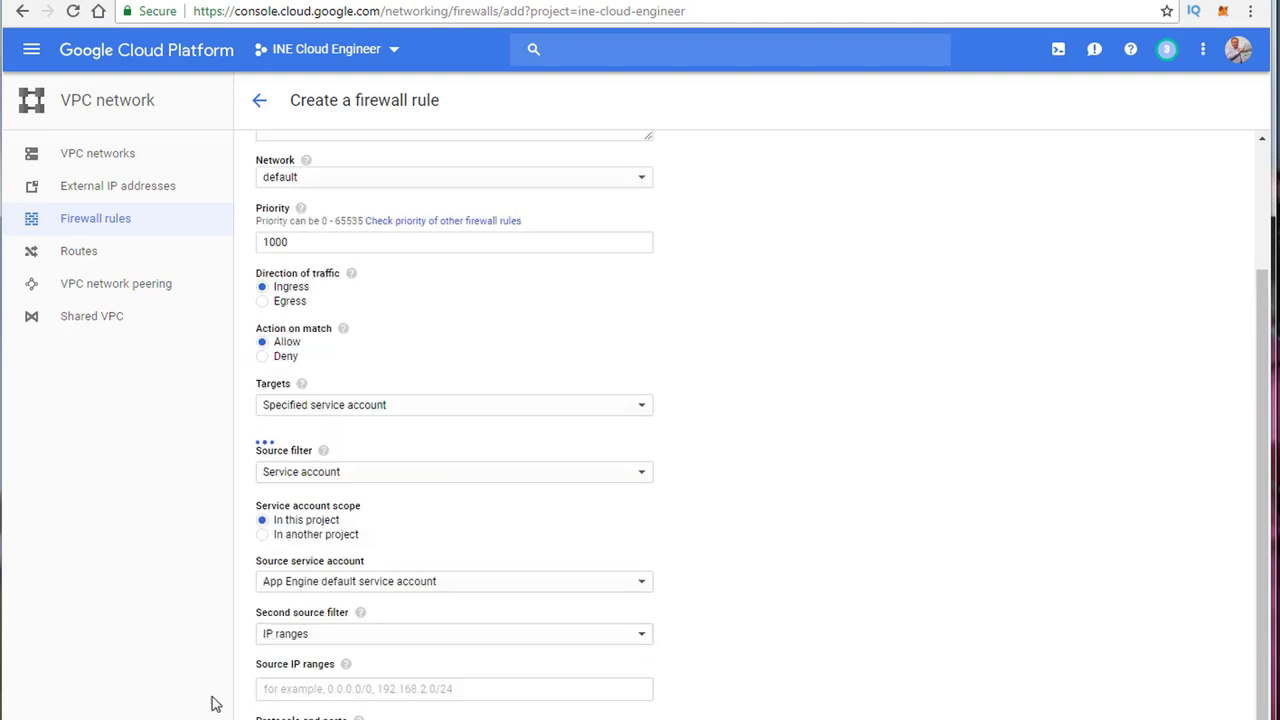
scroll(455, 420, down, 3)
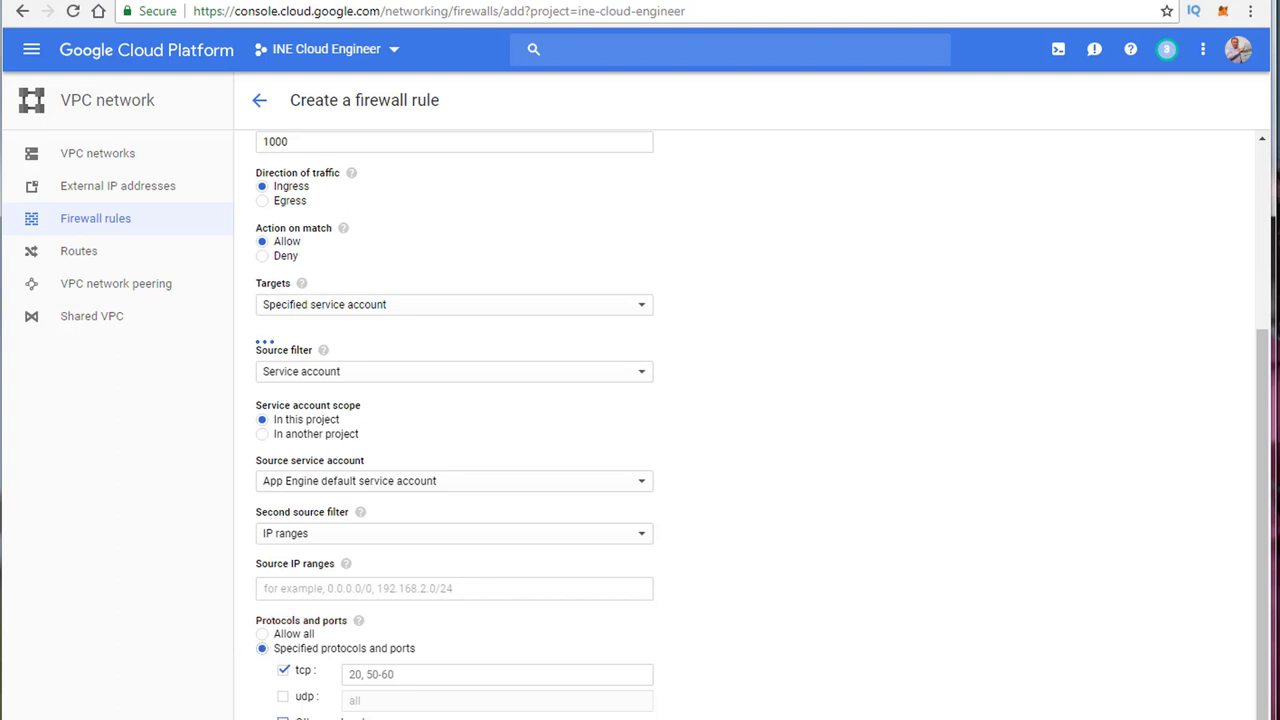
Step: Drop the typed tcp port 20 and allow all protocols and ports for the rule
click(368, 674)
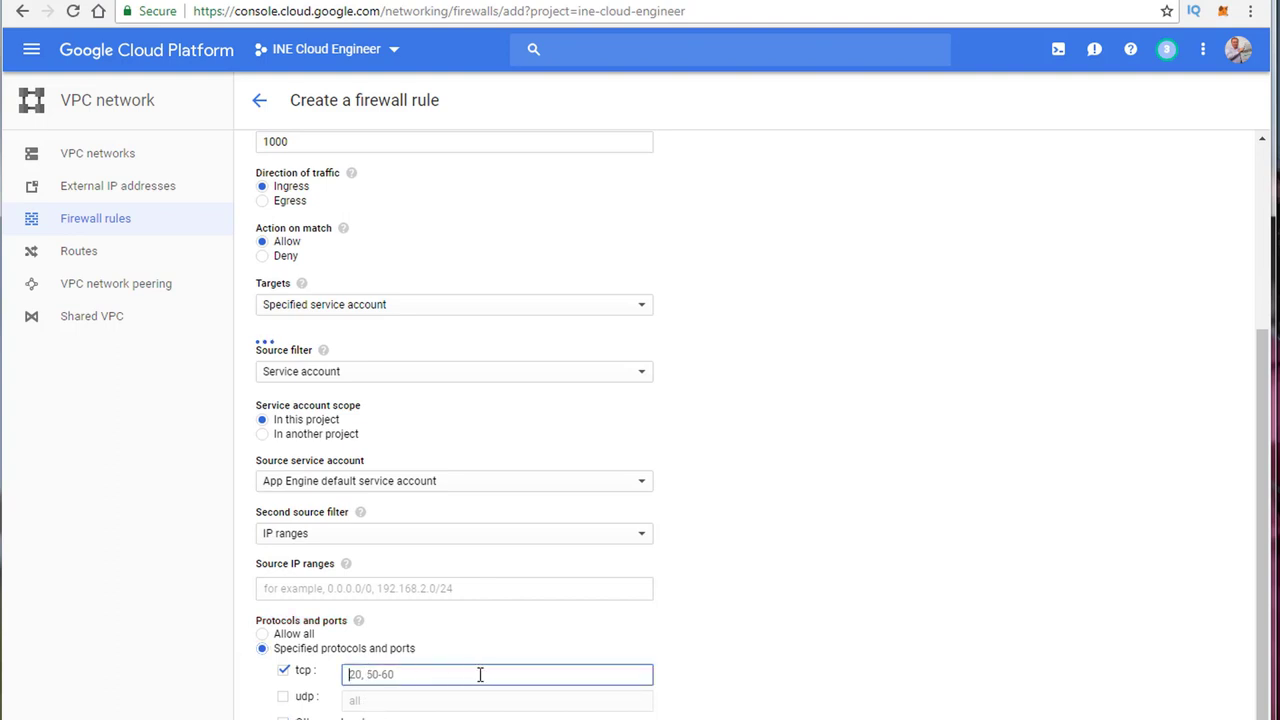
text(20)
key(BackSpace)
key(BackSpace)
click(285, 686)
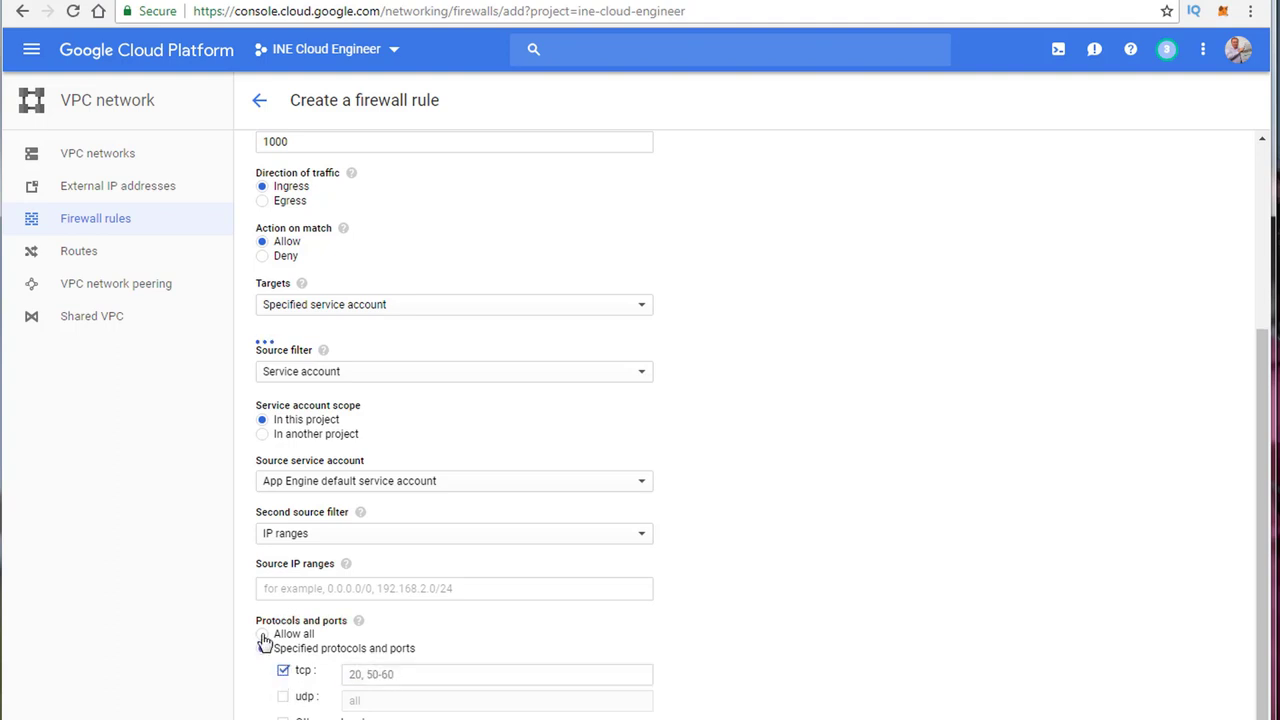
scroll(240, 652, up, 1)
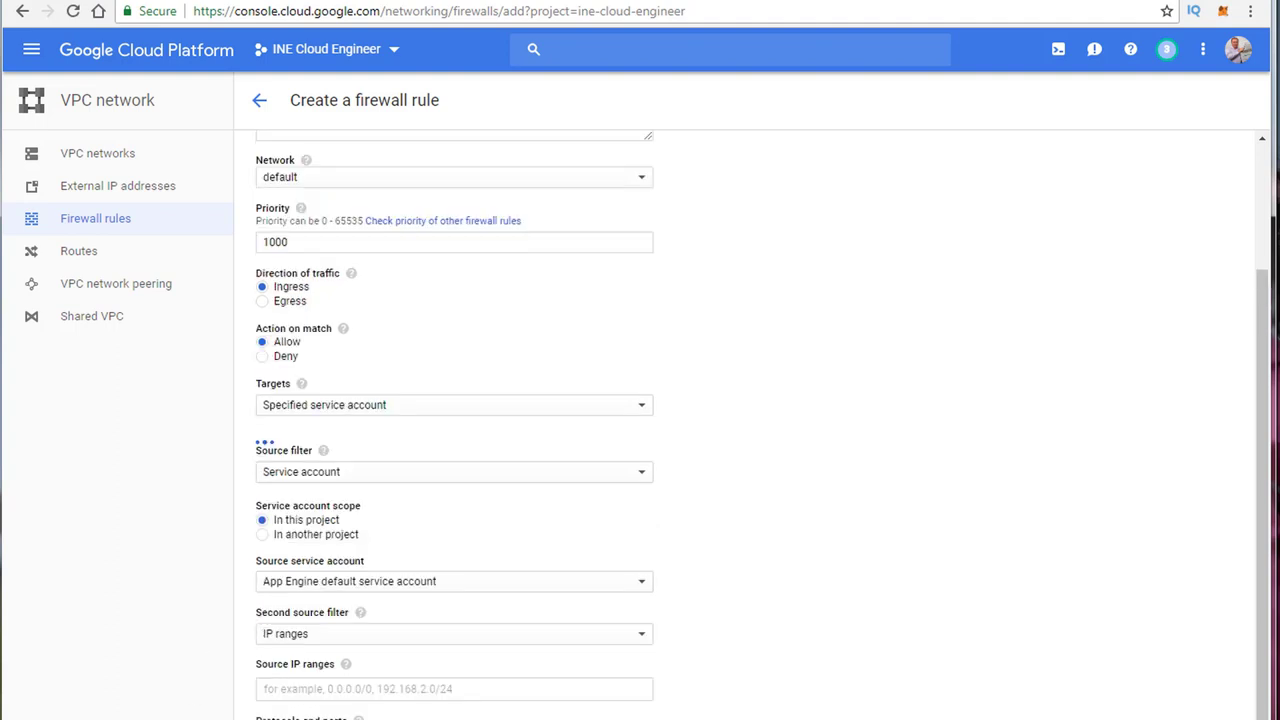
scroll(763, 714, down, 1)
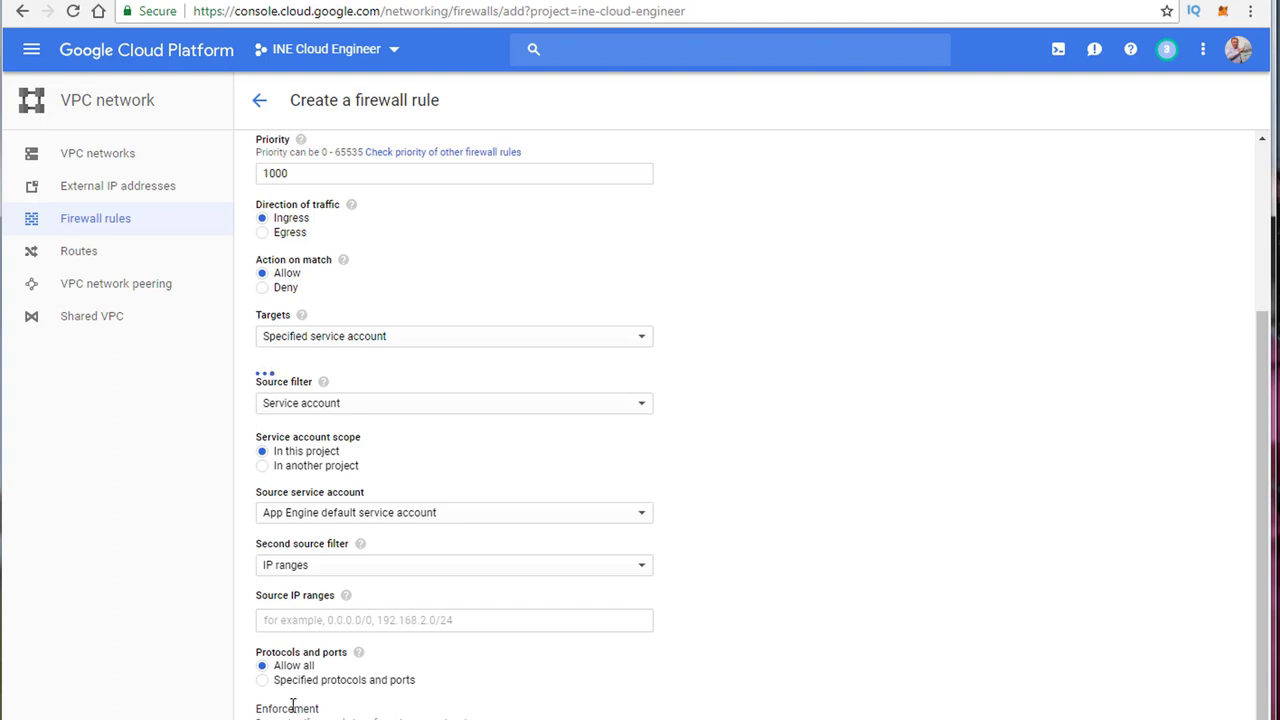
drag(288, 717, 494, 716)
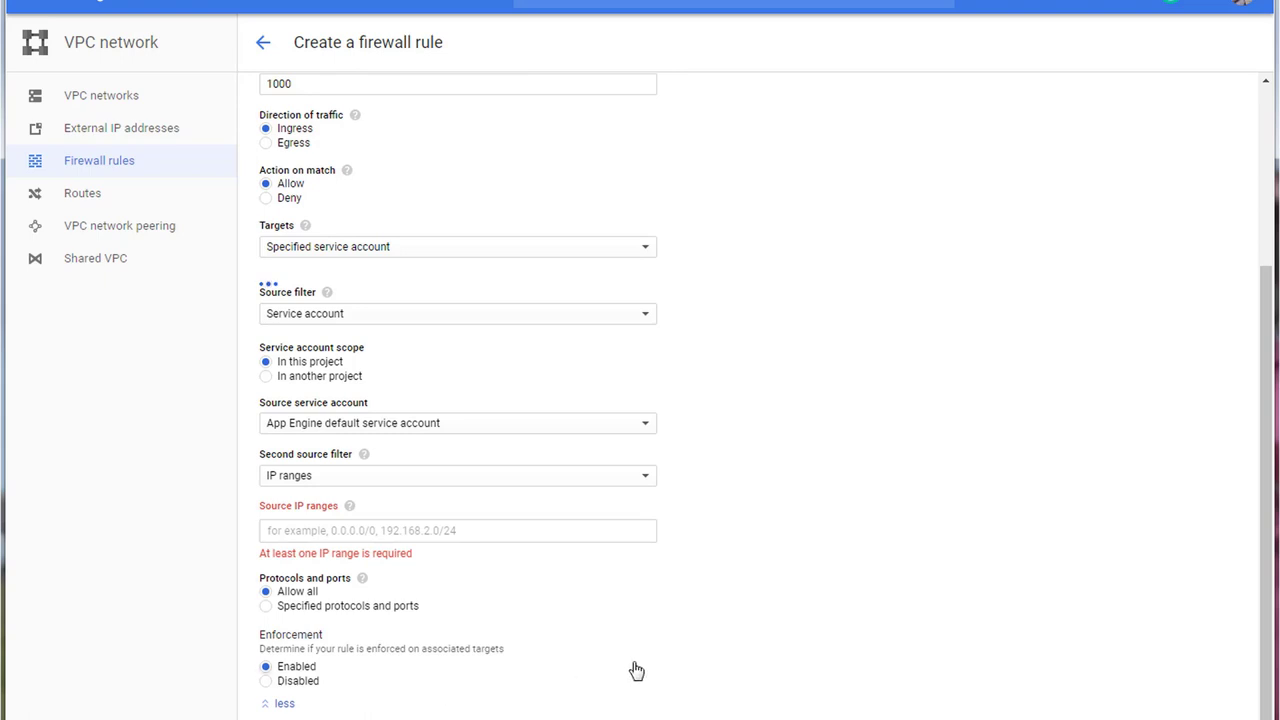
Step: Enter 192.1.1.20 as the rule's source IP range
click(289, 531)
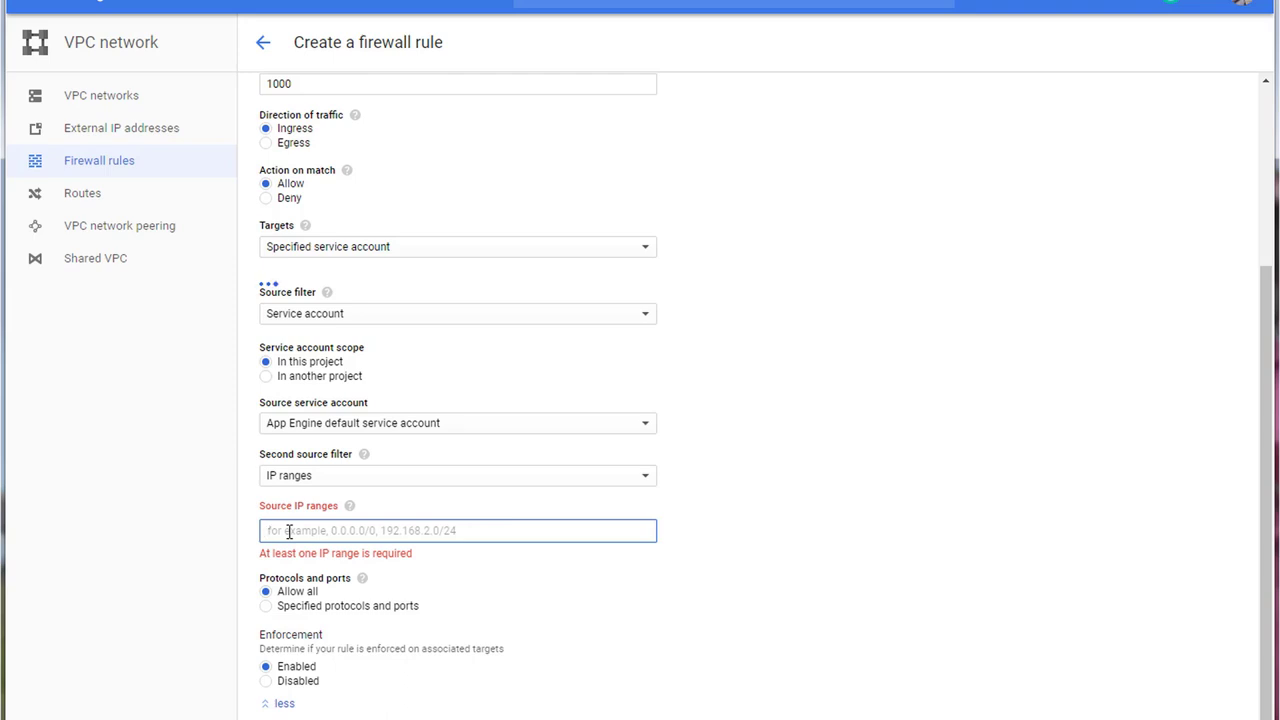
text(192)
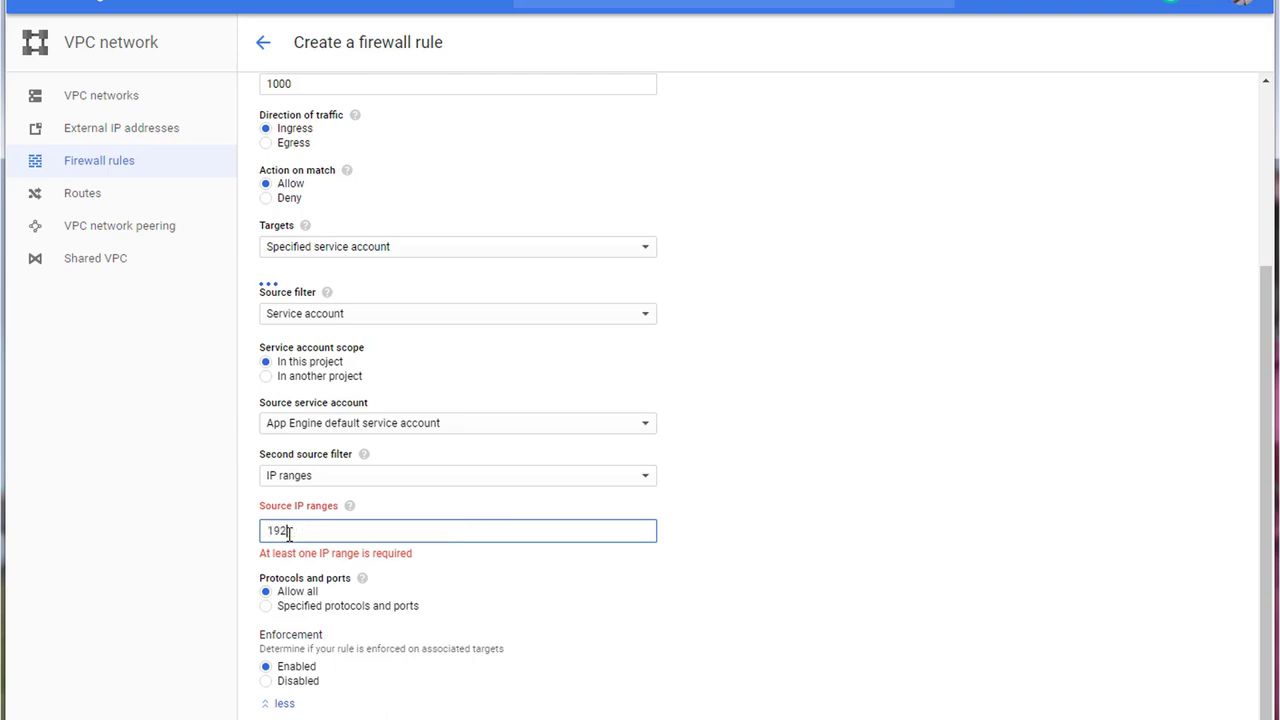
text(.1.1.20)
key(Return)
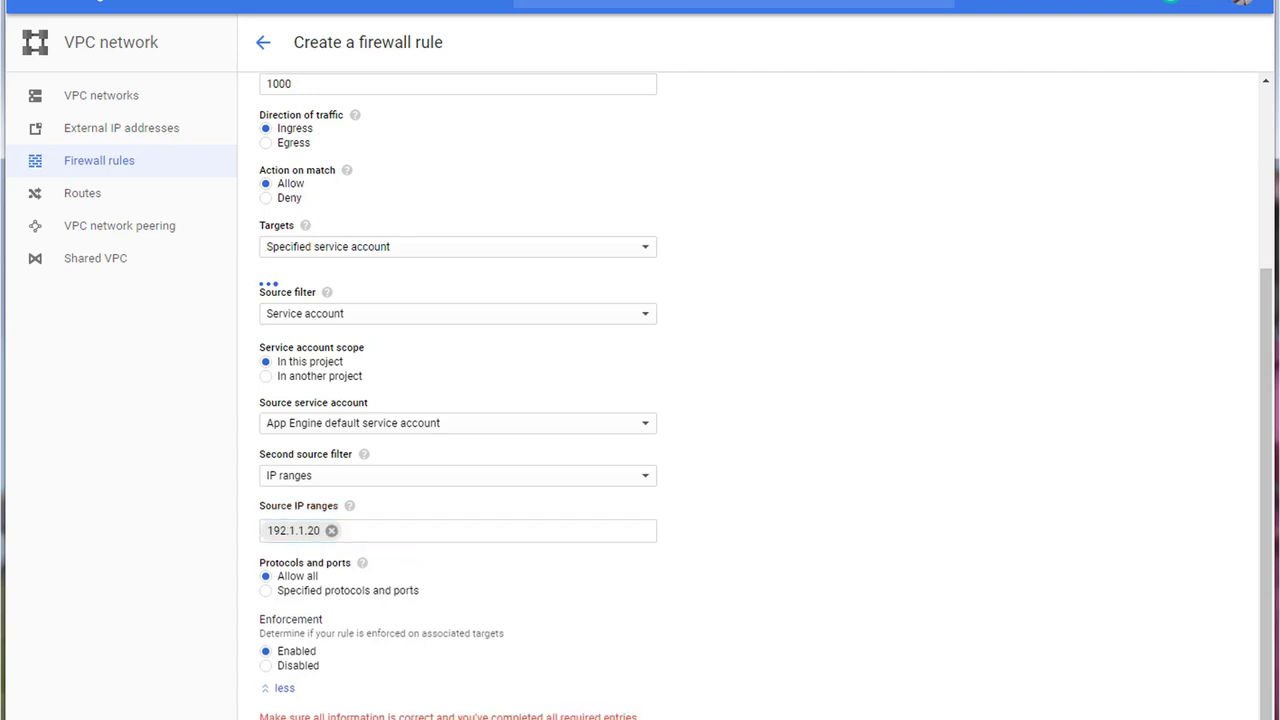
scroll(672, 692, up, 5)
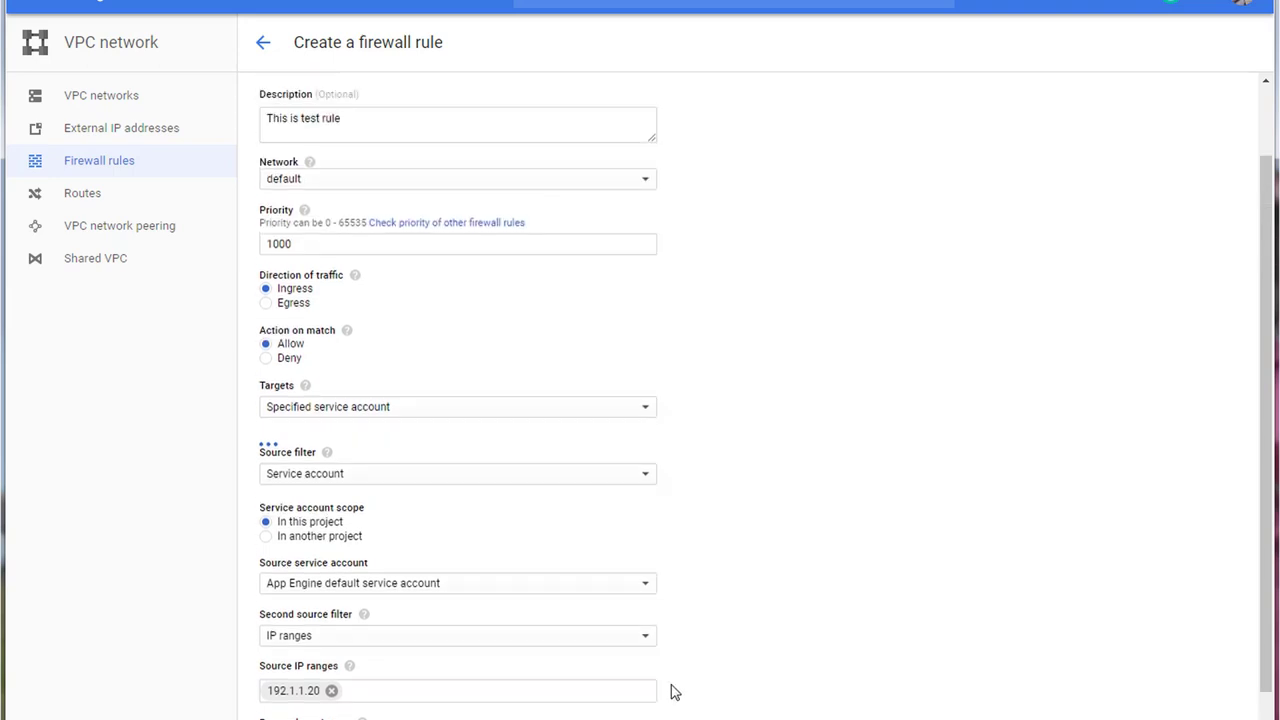
scroll(672, 692, down, 3)
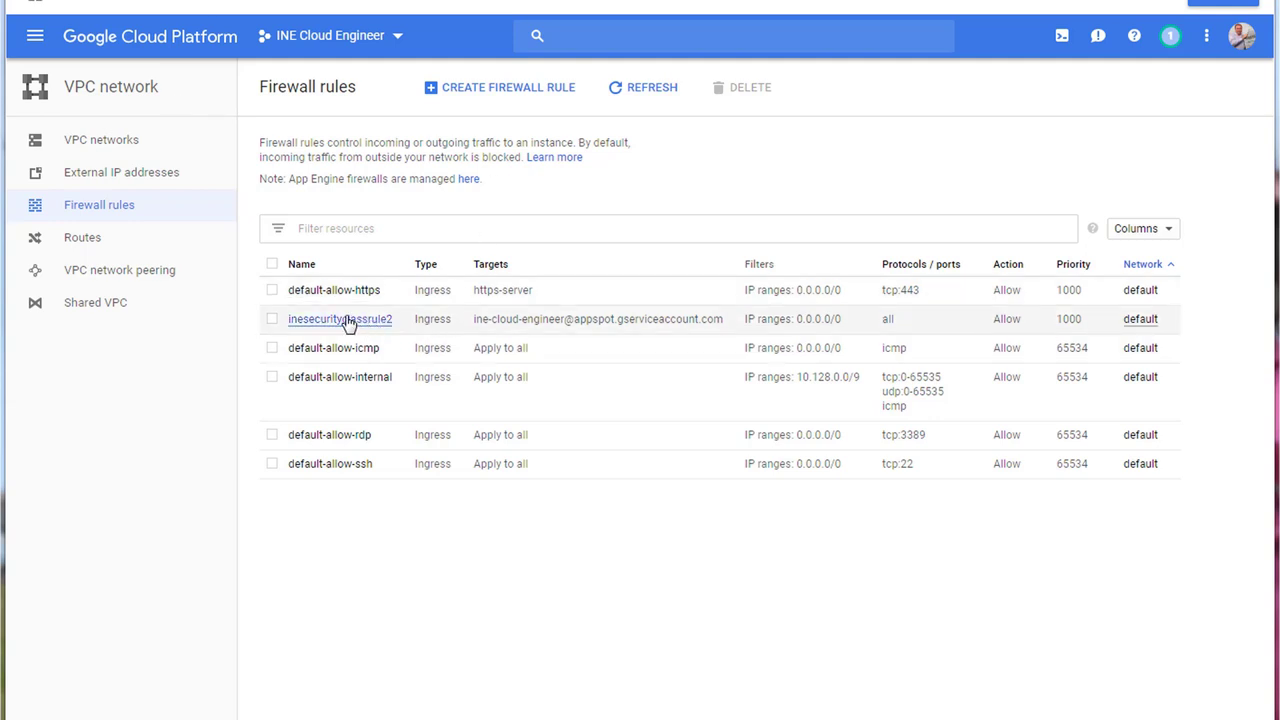
Step: Select the inesecurityclassrule2 rule, then go to the VPC networks list
click(271, 321)
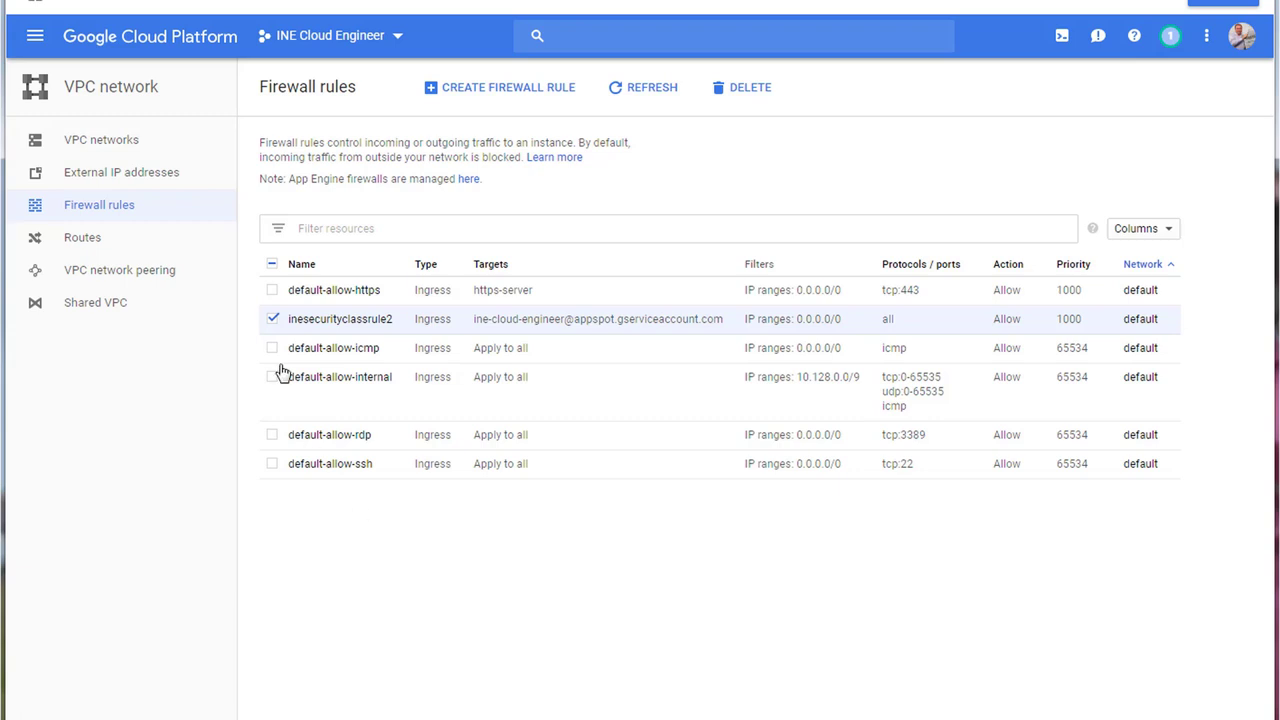
click(99, 148)
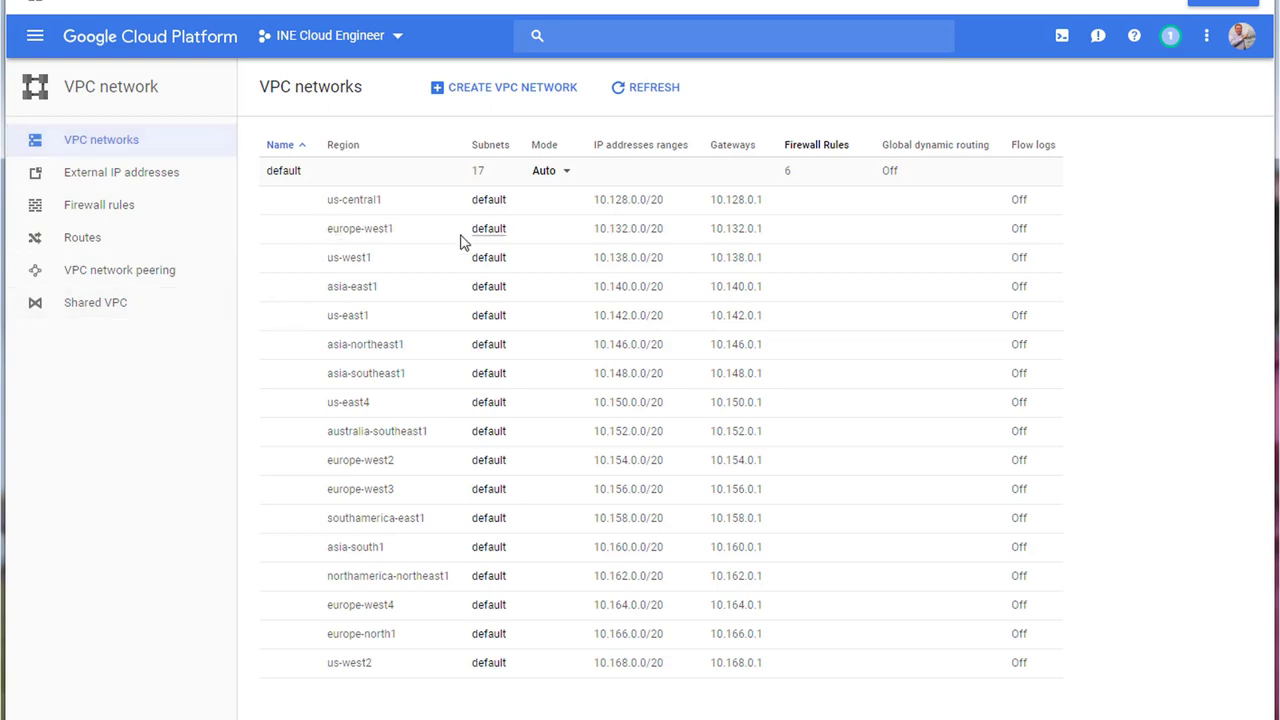
click(511, 90)
scroll(811, 547, down, 3)
click(468, 92)
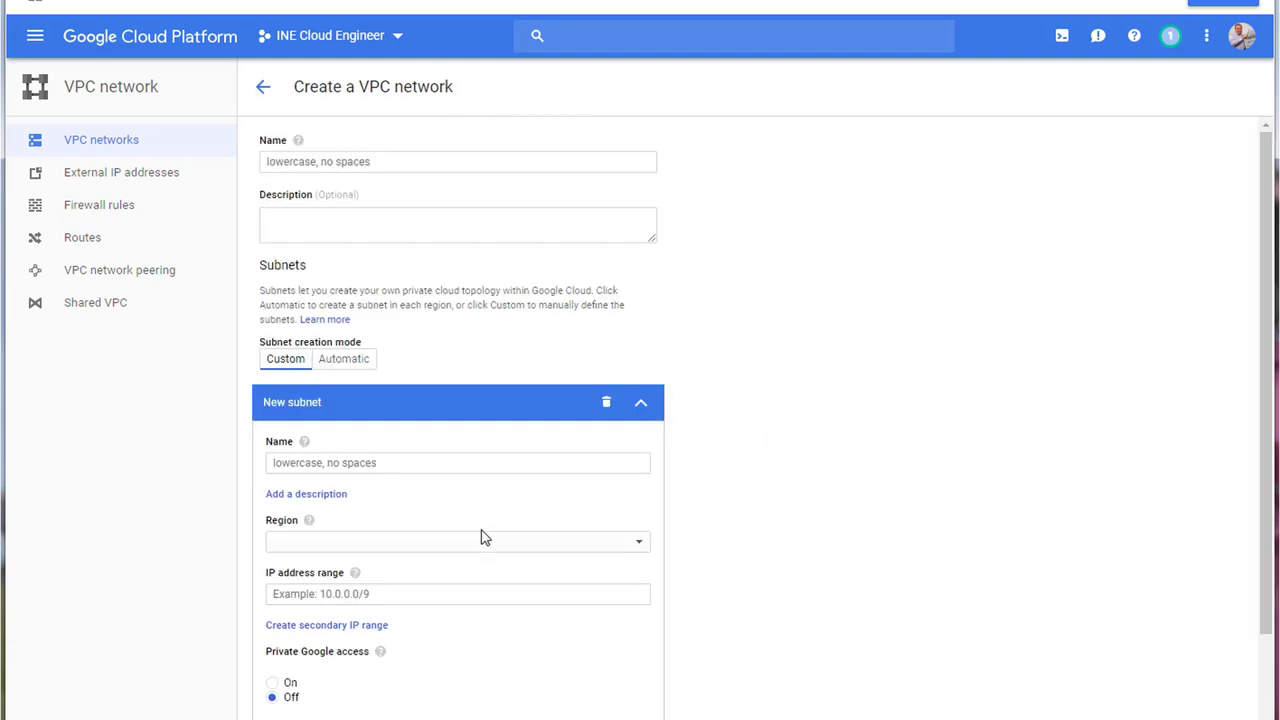
scroll(431, 563, down, 3)
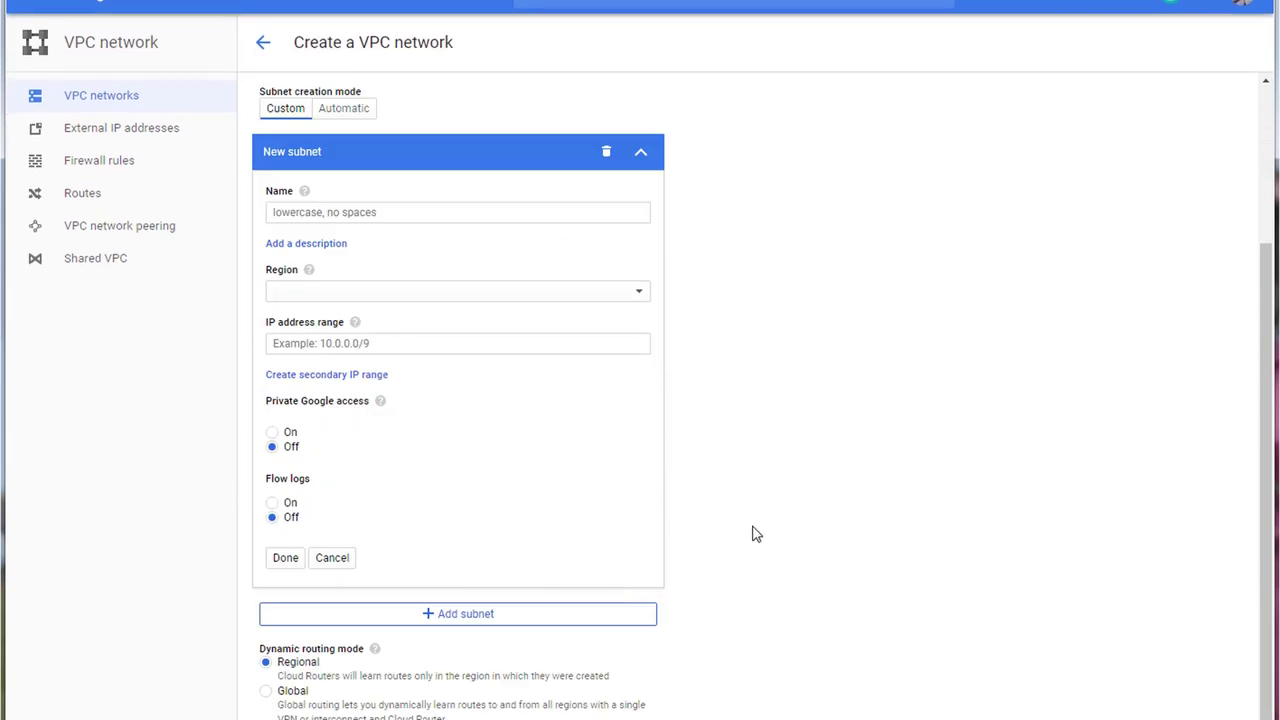
scroll(740, 480, up, 3)
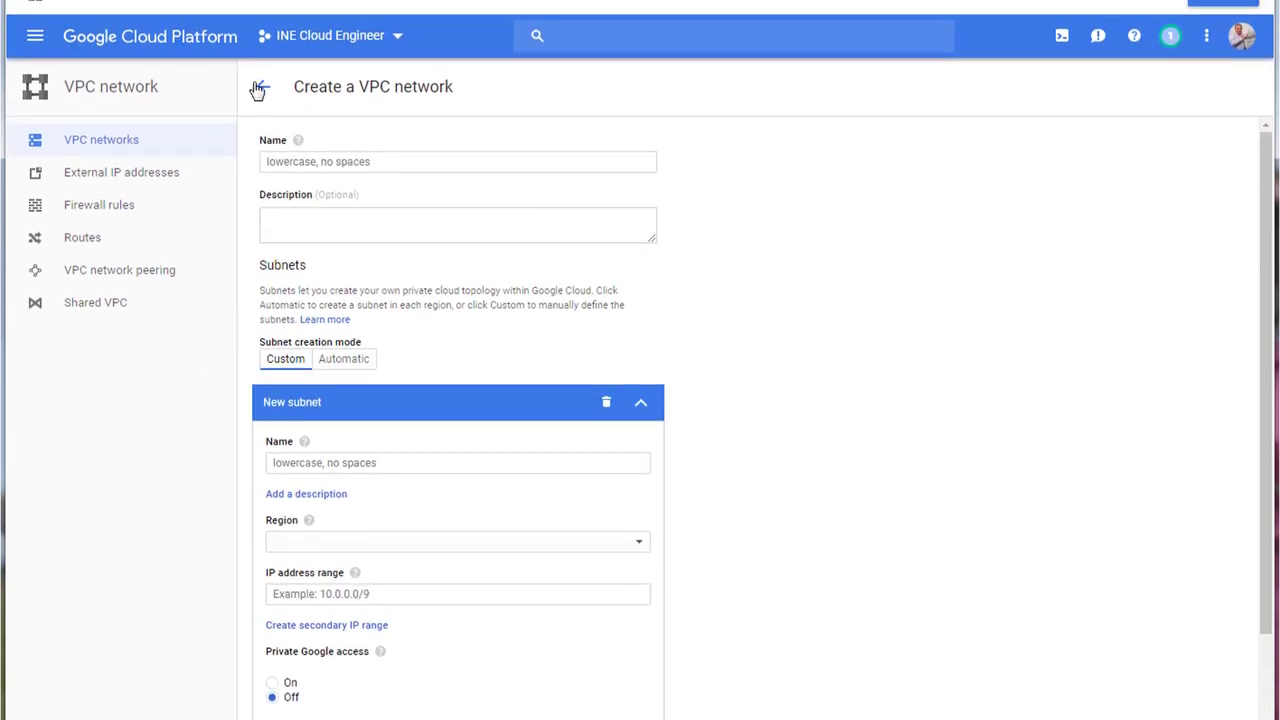
click(258, 89)
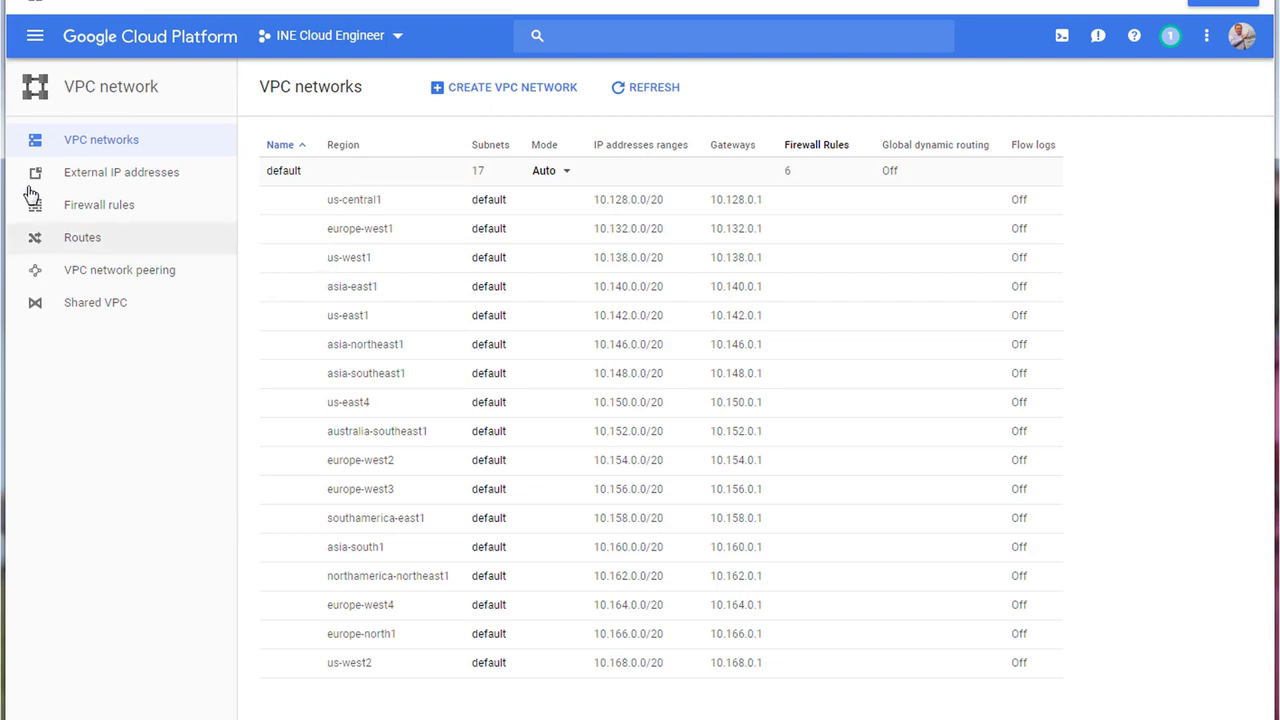
click(88, 215)
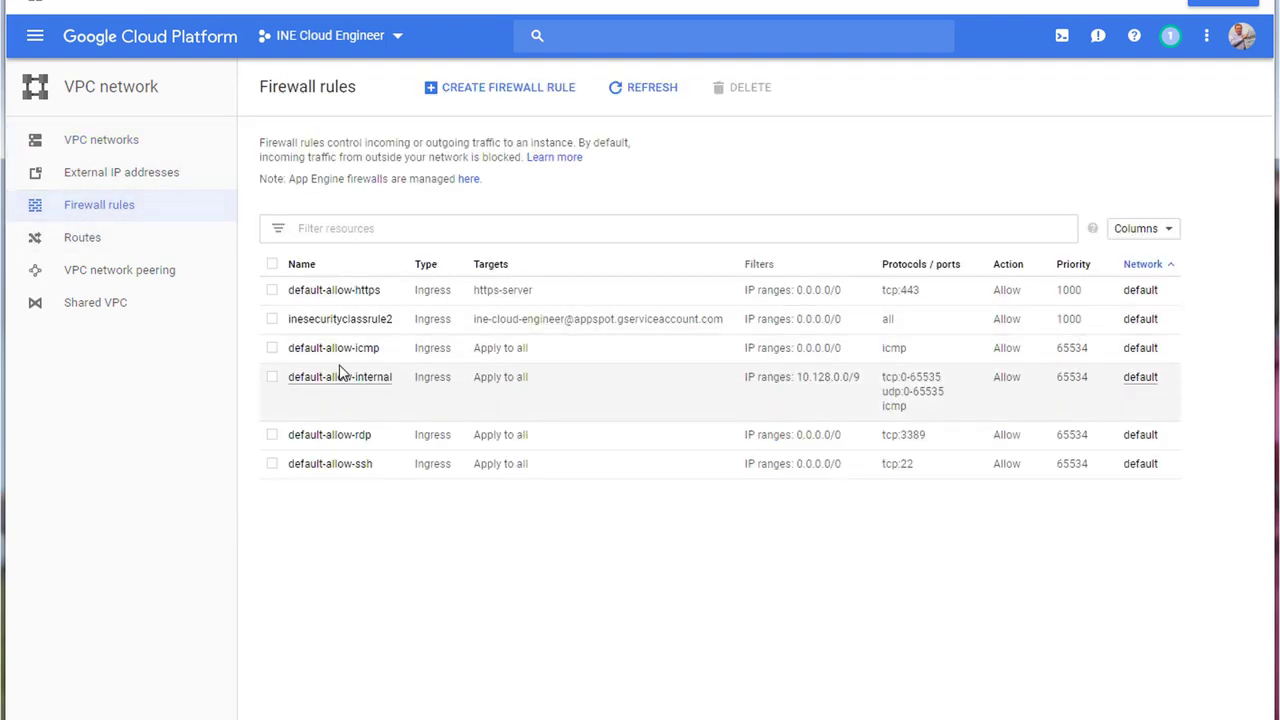
click(489, 98)
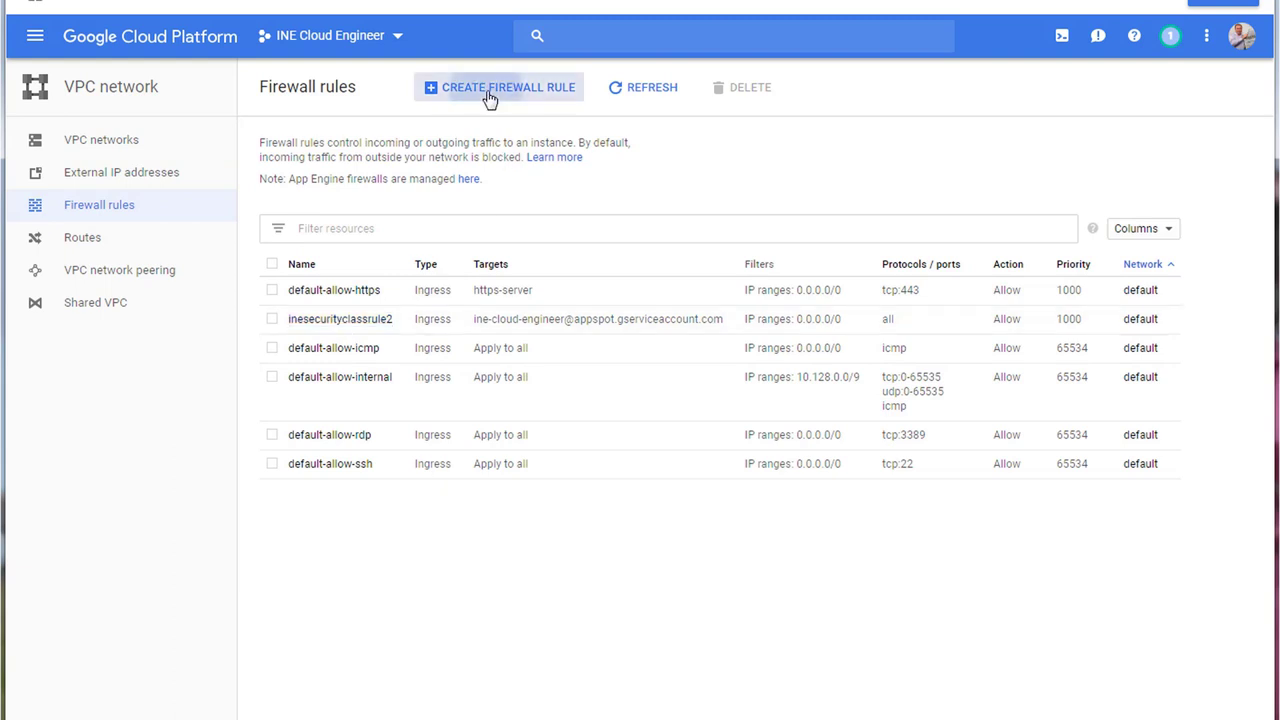
scroll(451, 440, down, 3)
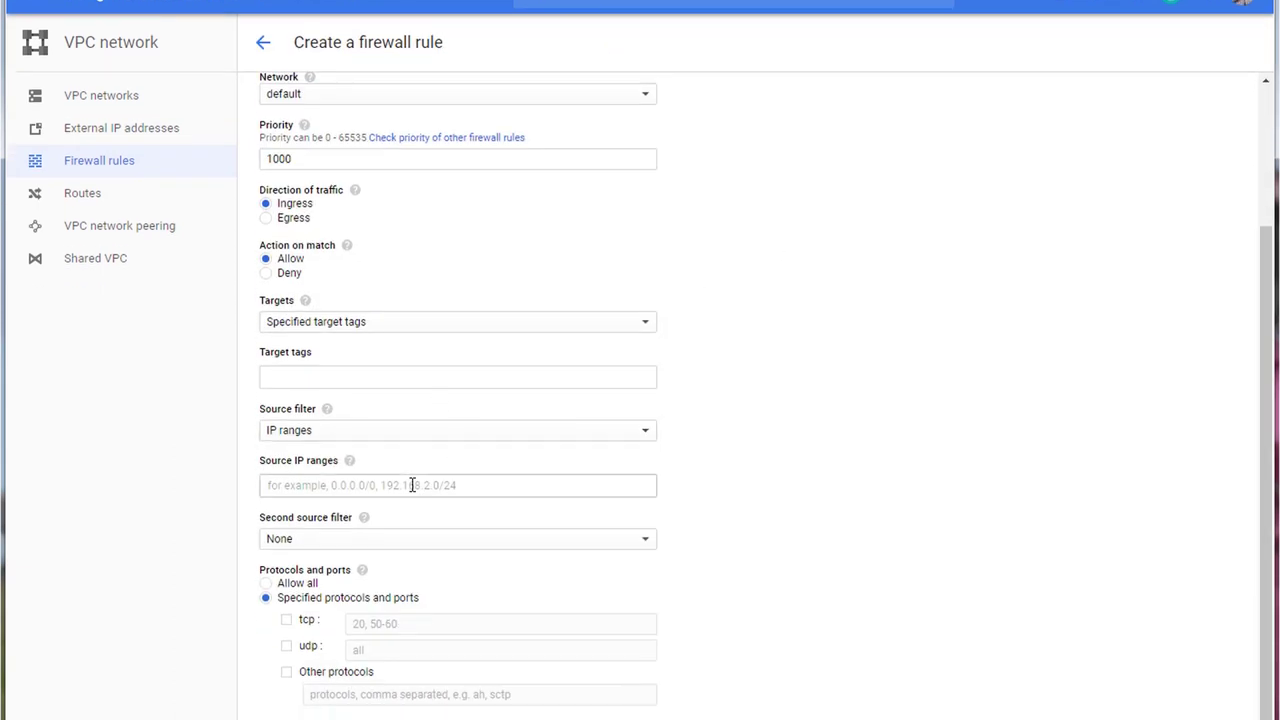
click(267, 218)
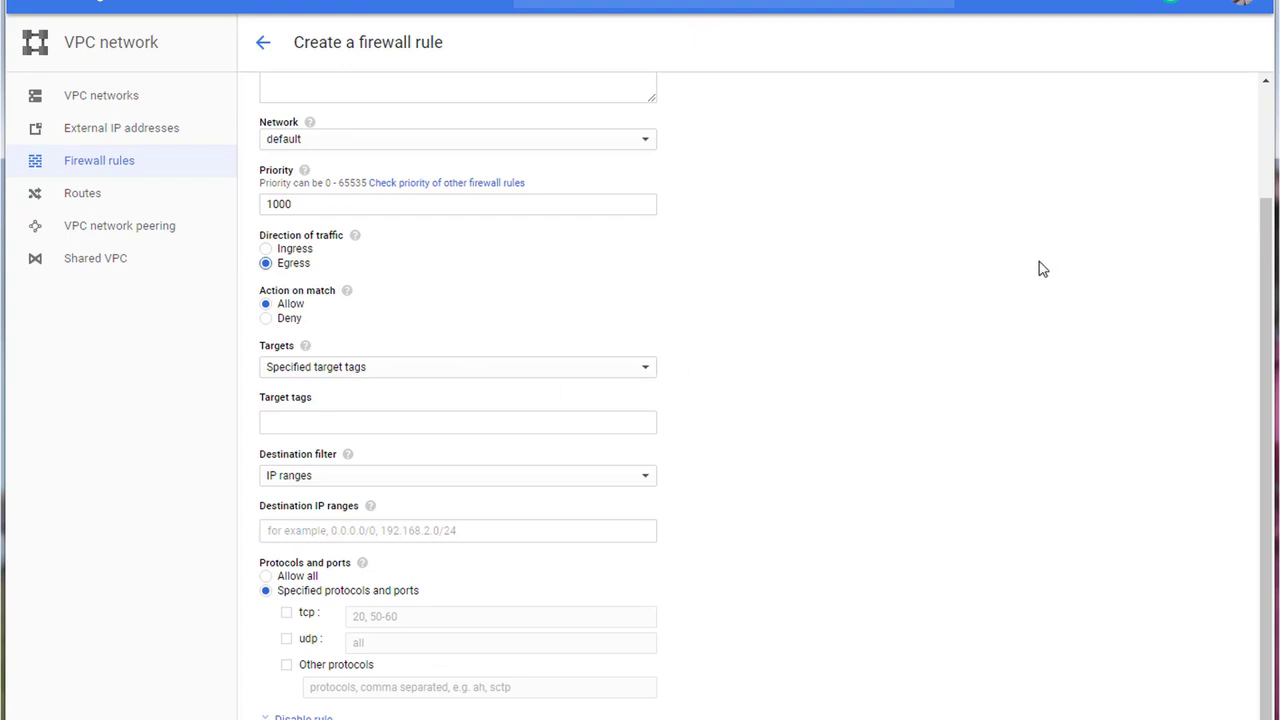
click(266, 578)
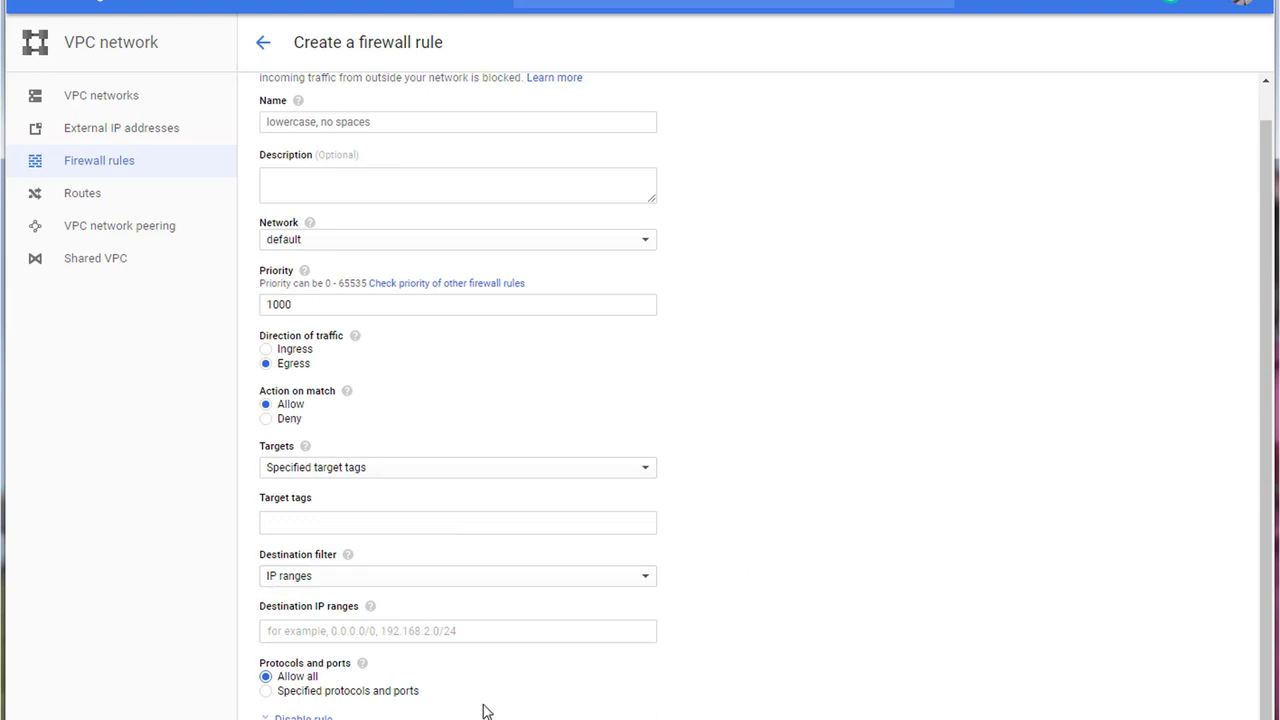
click(267, 351)
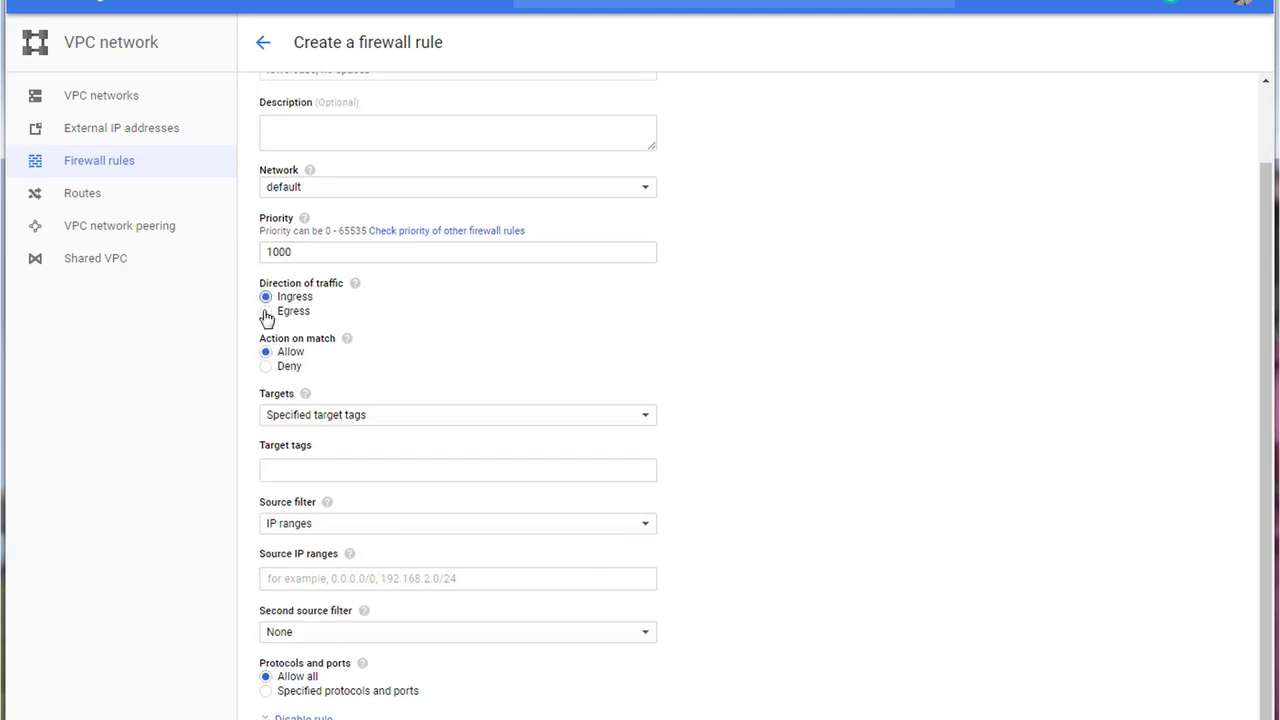
click(266, 311)
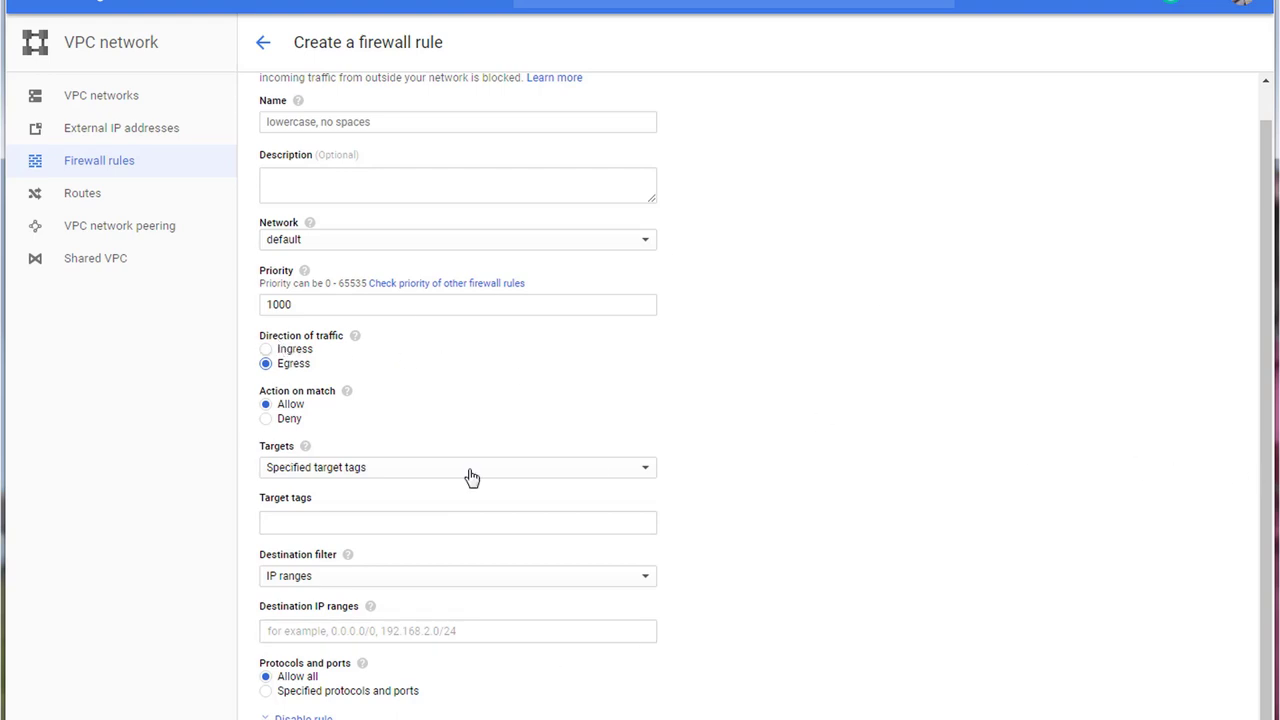
mouse_move(348, 392)
click(282, 421)
click(266, 408)
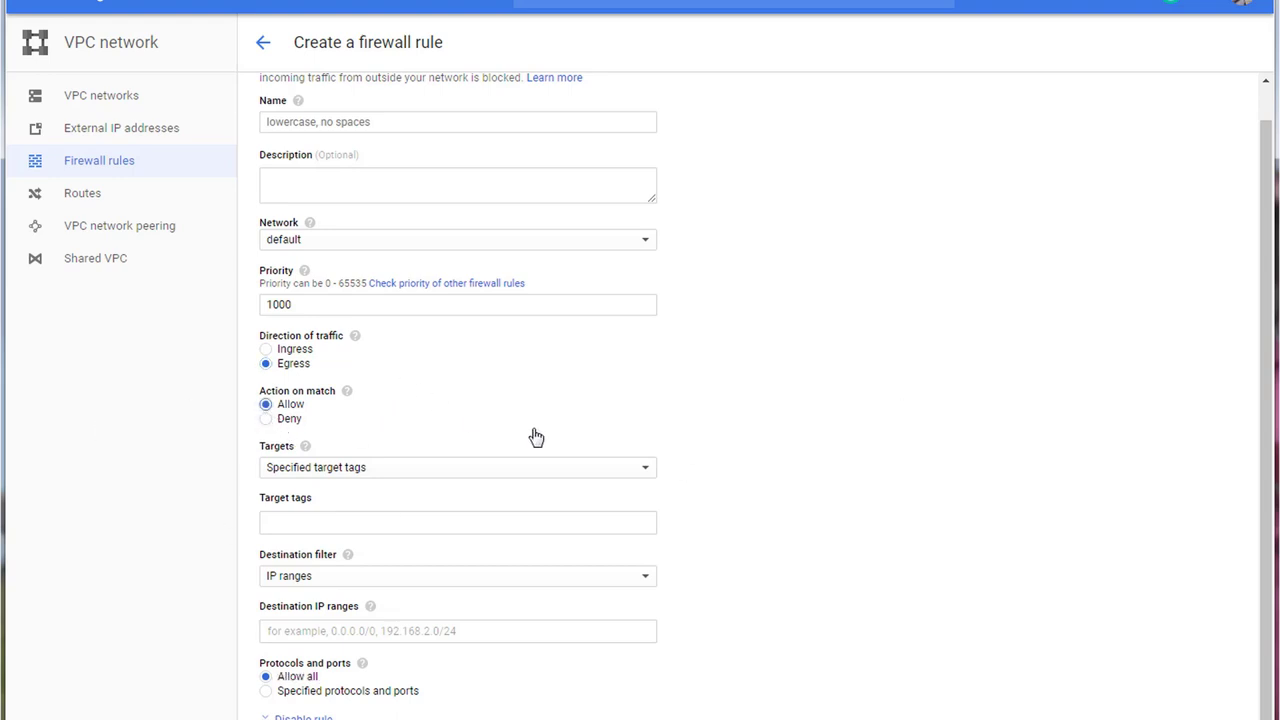
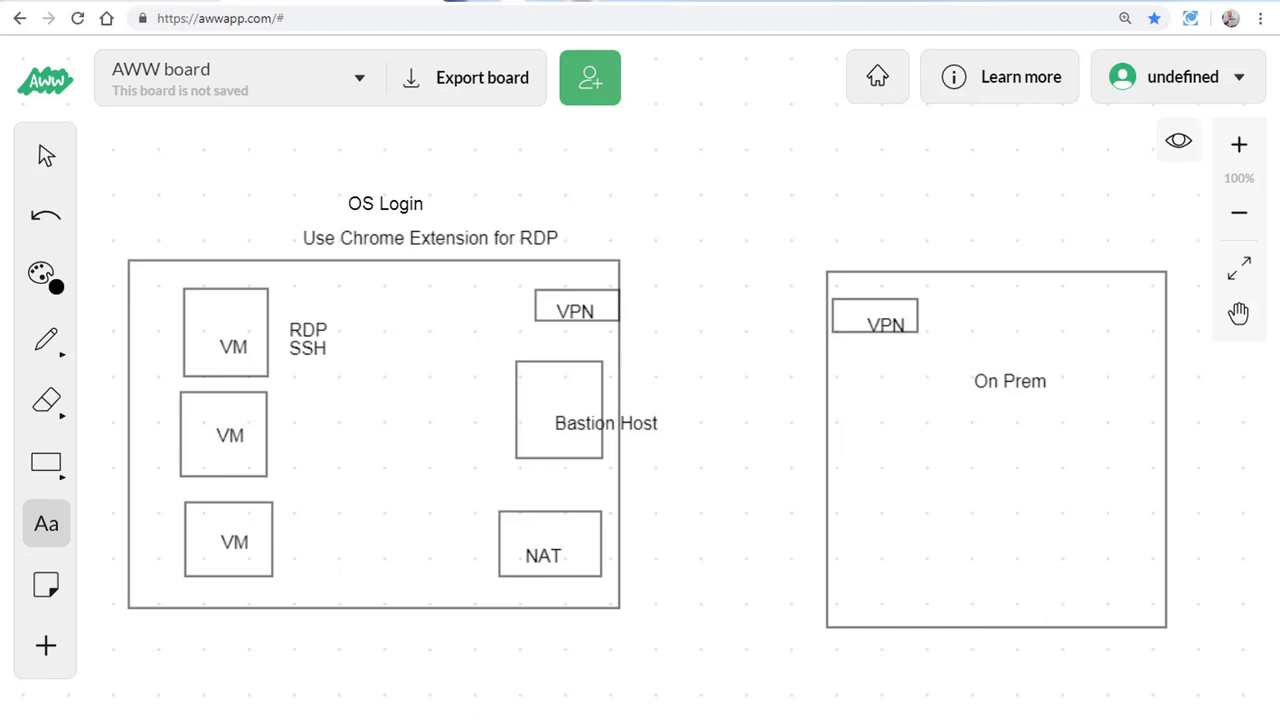
Step: Switch to the freehand pencil and set the drawing colour to orange
click(46, 340)
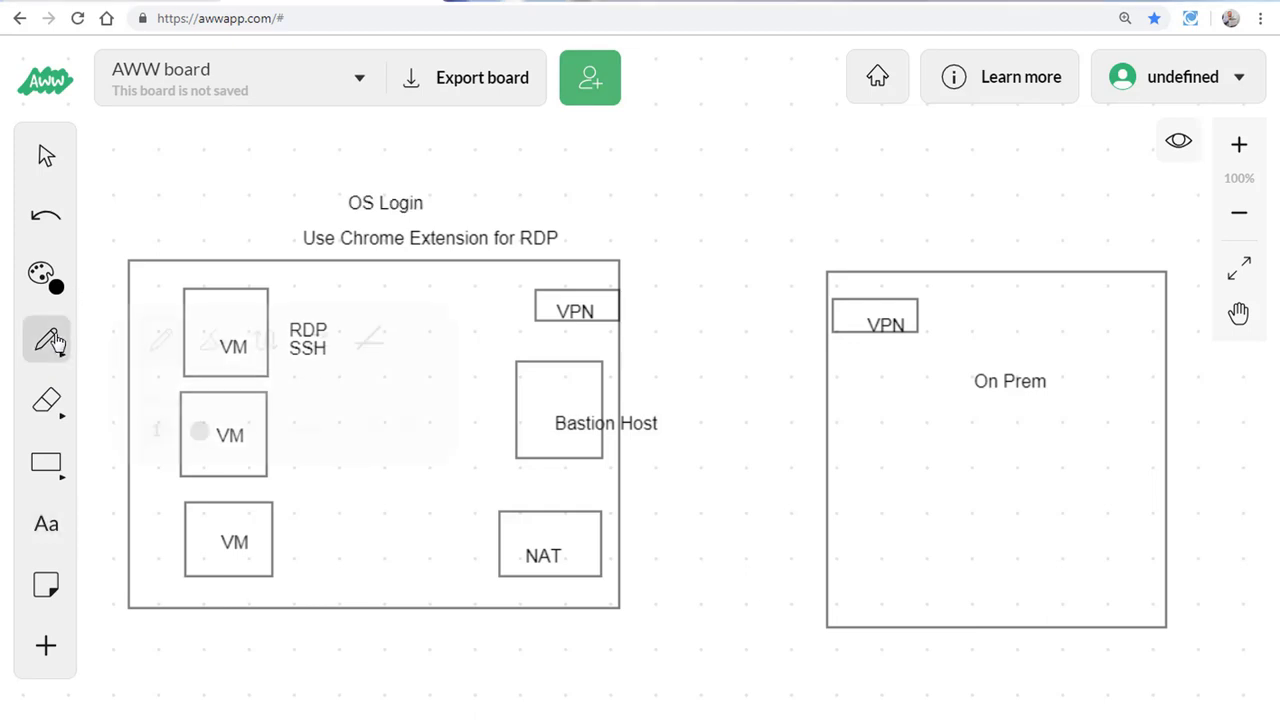
click(137, 343)
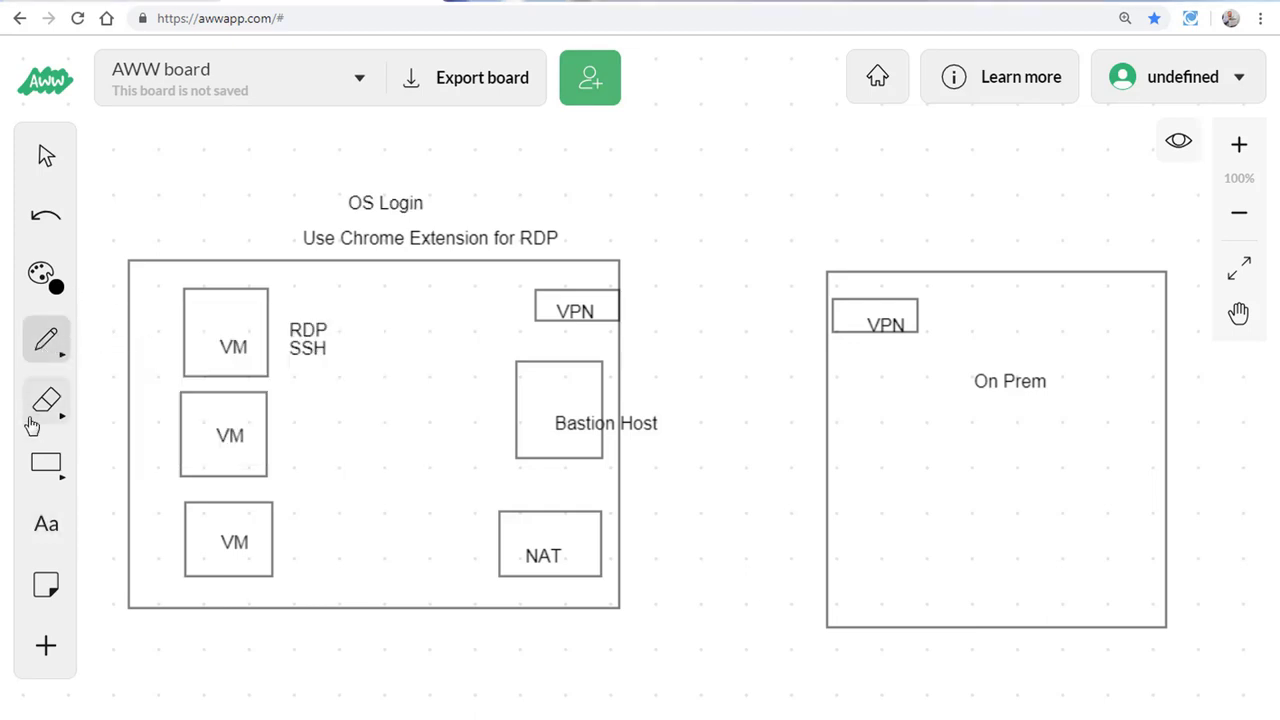
click(42, 276)
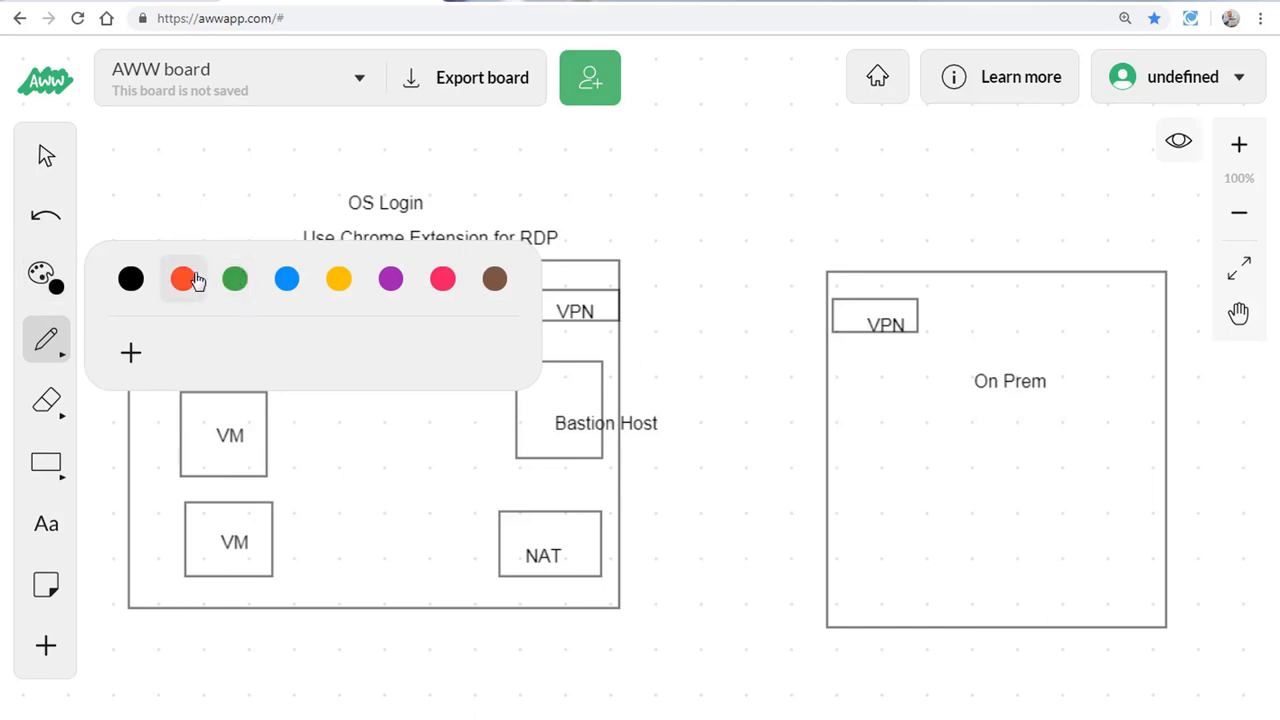
click(183, 279)
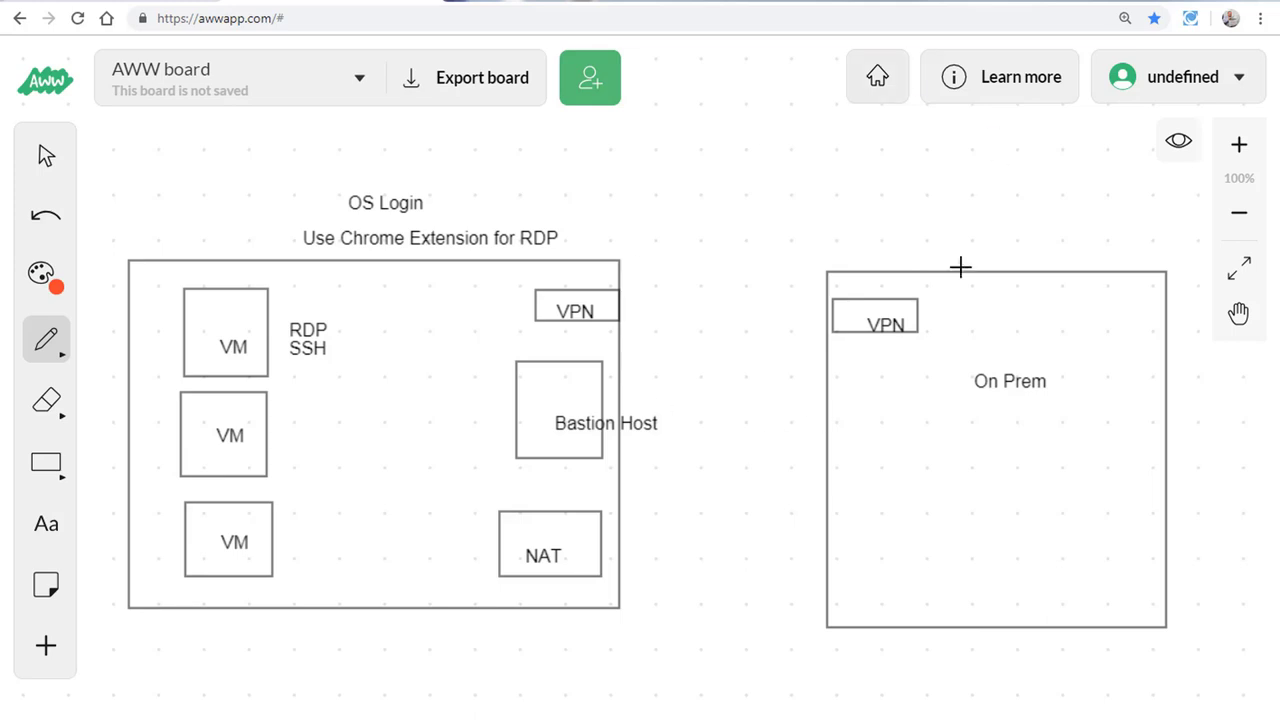
Step: Draw orange loops around On Prem and between the VMs and Bastion Host, with a stroke up to the on-prem VPN
click(989, 378)
mouse_move(945, 362)
mouse_down()
mouse_move(1052, 354)
mouse_move(954, 400)
mouse_up()
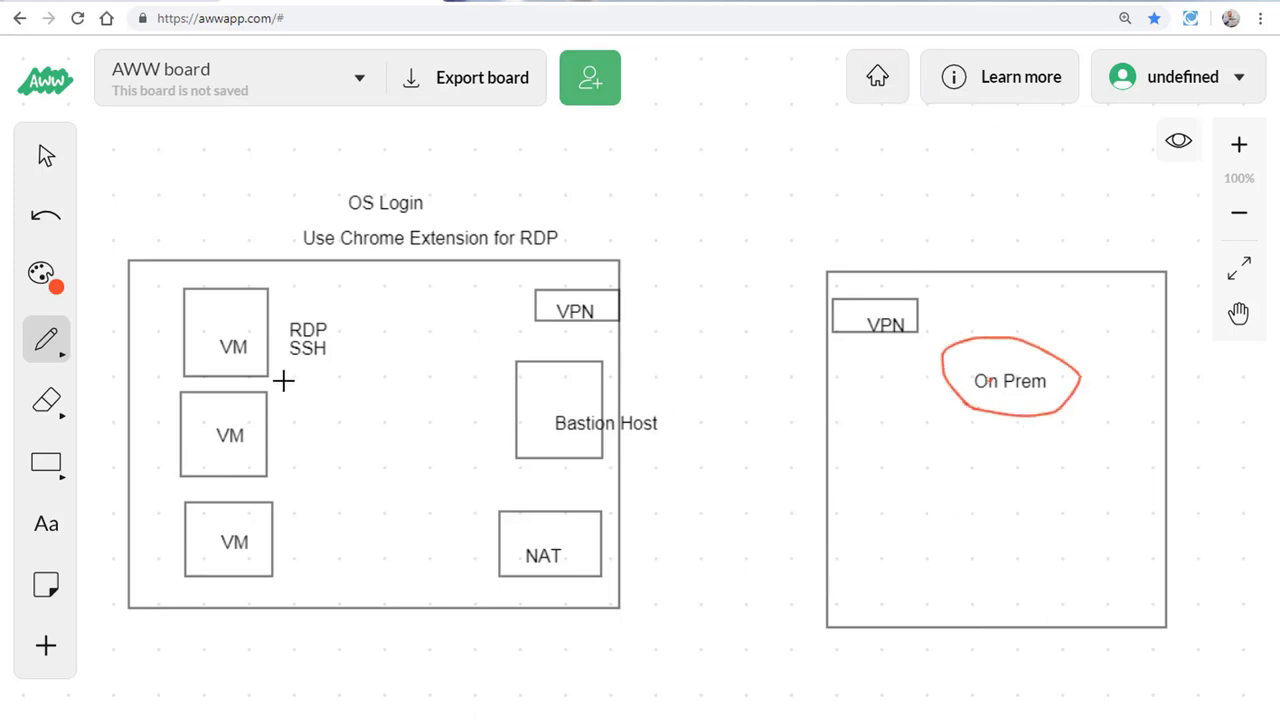
mouse_move(372, 441)
mouse_down()
mouse_move(406, 389)
mouse_move(395, 440)
mouse_move(374, 443)
mouse_up()
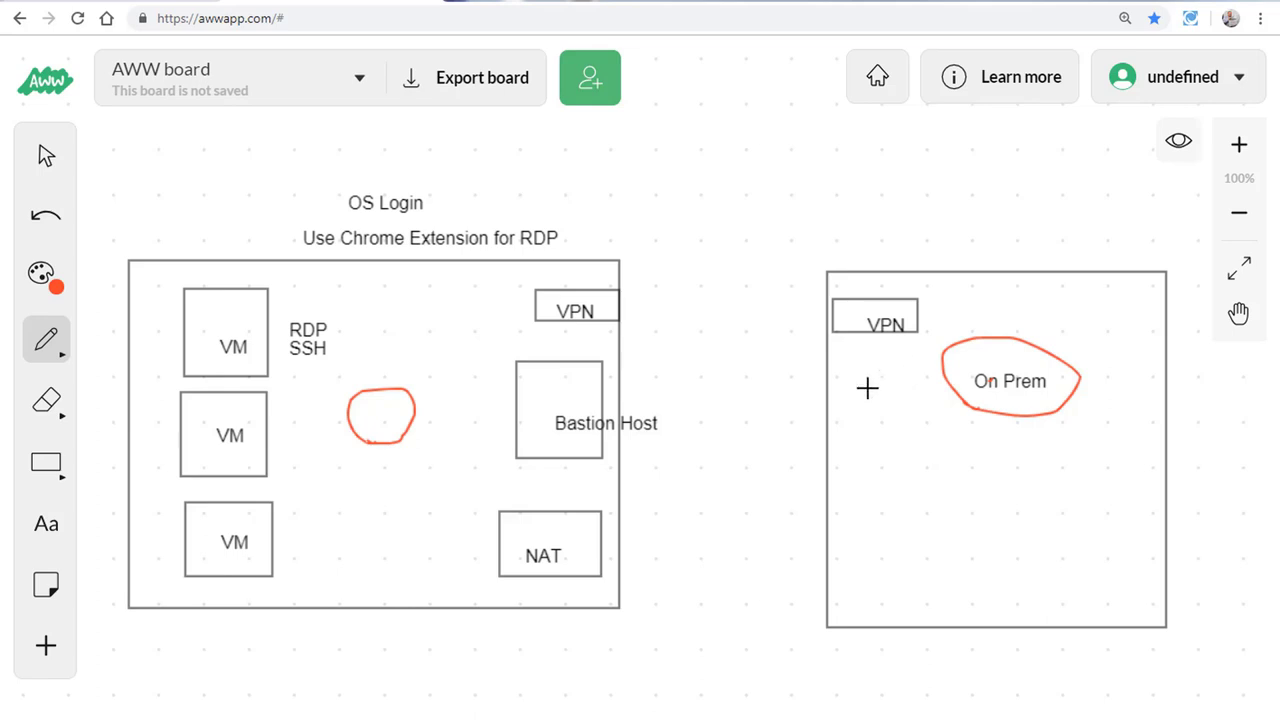
drag(866, 386, 916, 376)
mouse_move(866, 447)
mouse_down()
mouse_move(893, 432)
mouse_move(991, 460)
mouse_move(857, 429)
mouse_up()
click(845, 446)
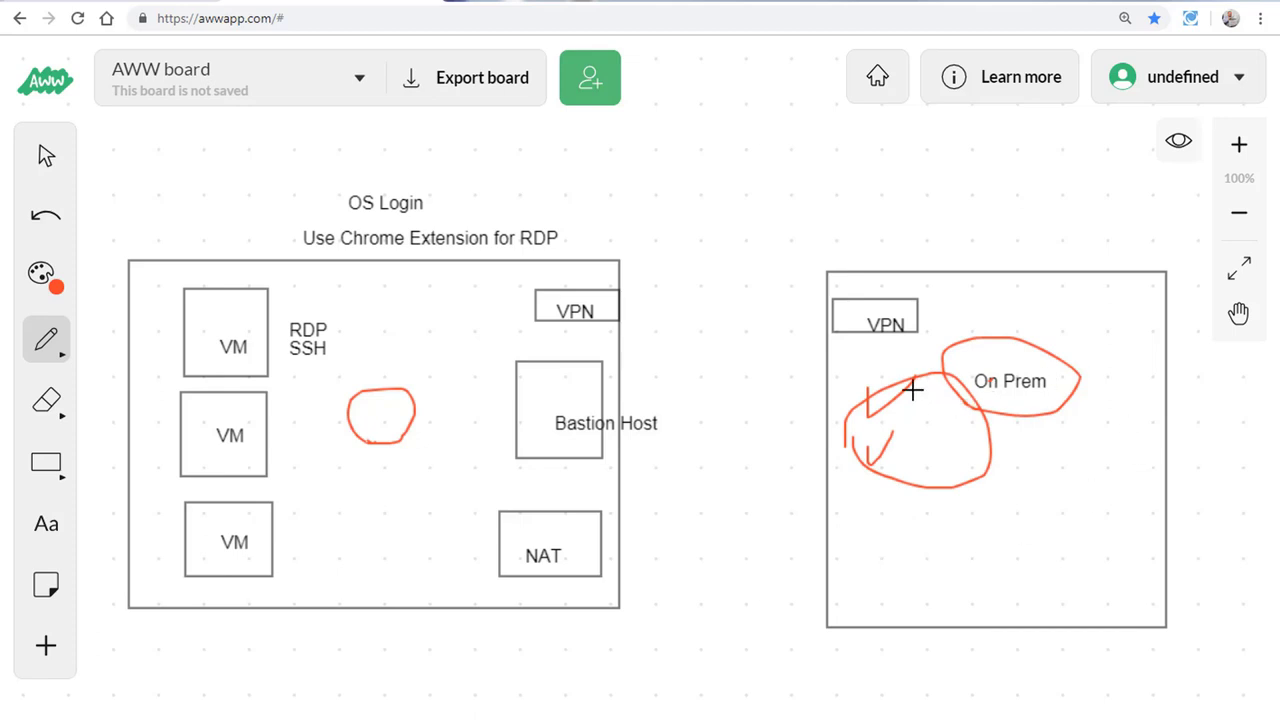
drag(904, 380, 903, 343)
Step: Add a 'Cloud VPN' text label between the cloud box and On Prem, then set the colour to red
click(33, 525)
click(673, 301)
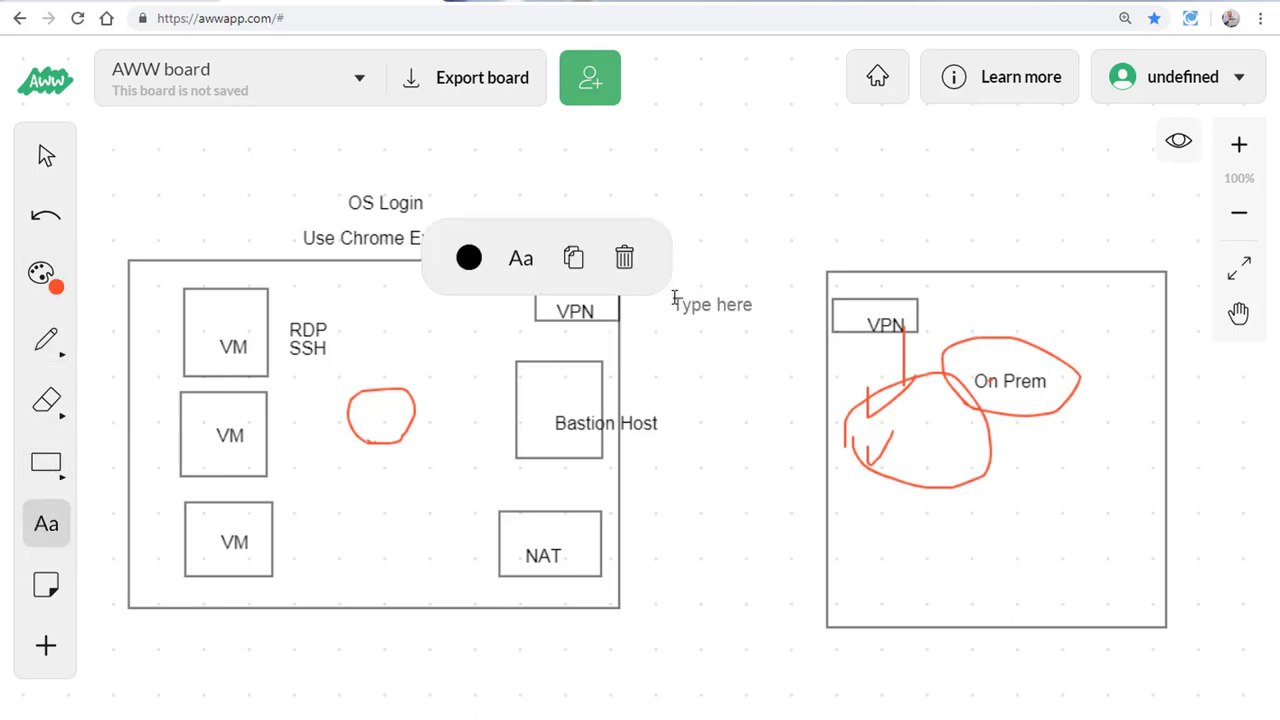
text(Cloud VPN)
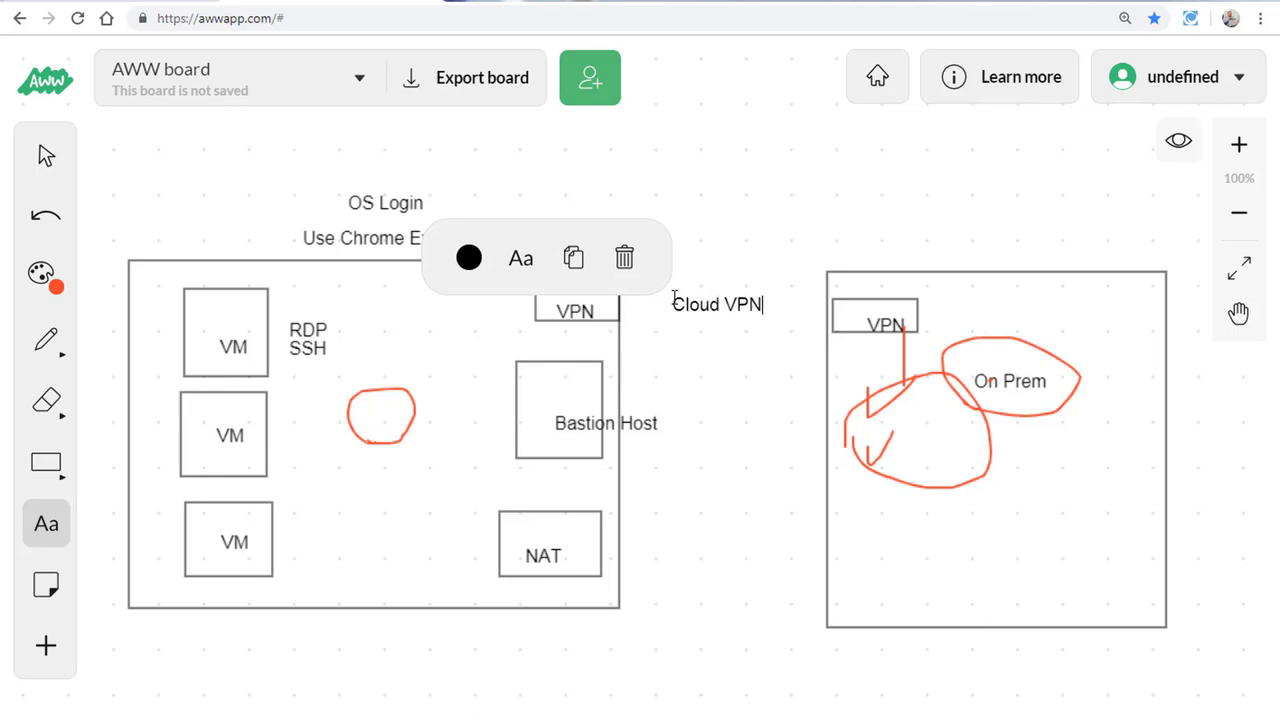
click(676, 386)
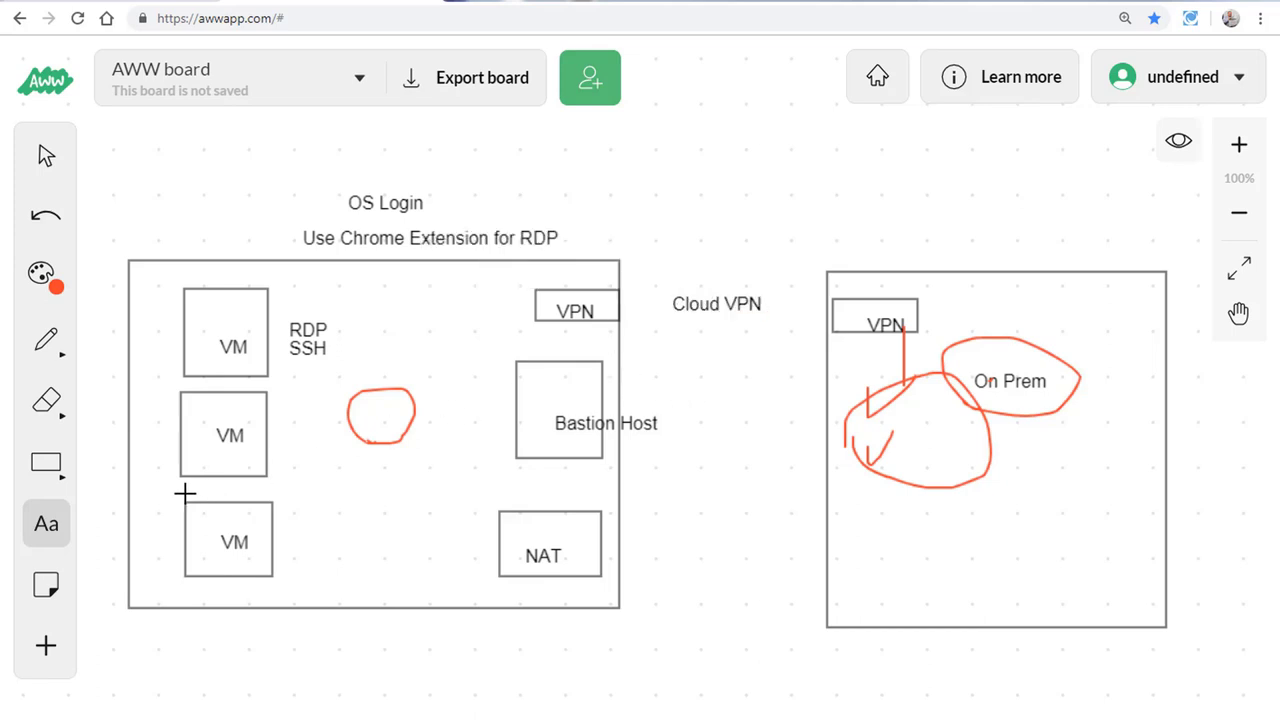
click(45, 278)
click(183, 278)
Step: Draw red lines and an arc linking the on-prem VPN to the cloud VPN
click(47, 341)
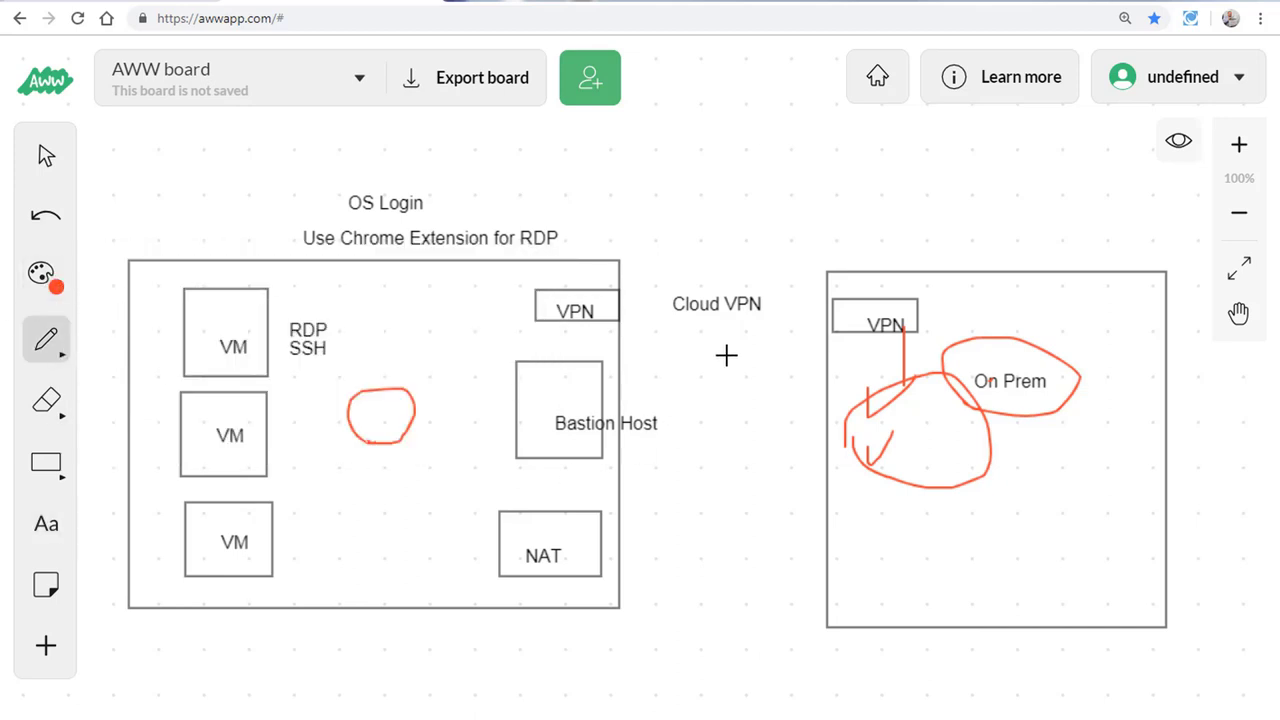
mouse_move(840, 318)
mouse_down()
mouse_move(789, 300)
mouse_move(606, 300)
mouse_up()
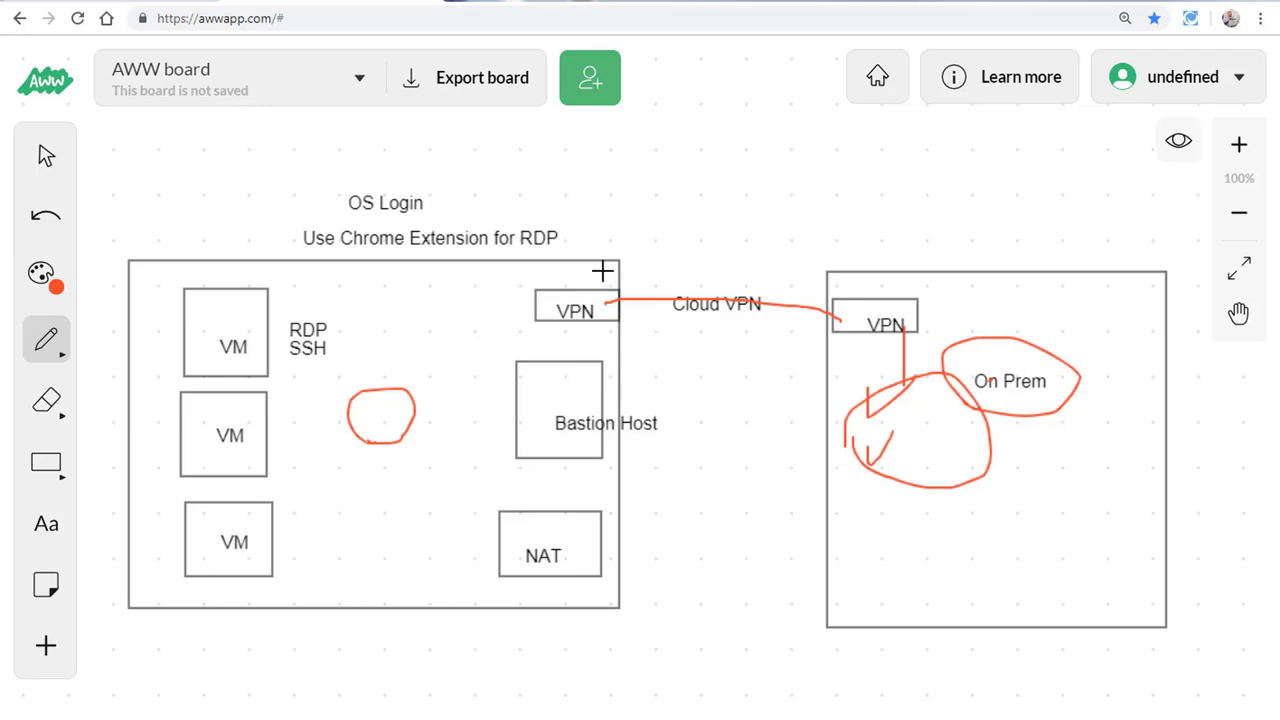
mouse_move(852, 279)
mouse_down()
mouse_move(868, 262)
mouse_move(597, 289)
mouse_move(618, 261)
mouse_up()
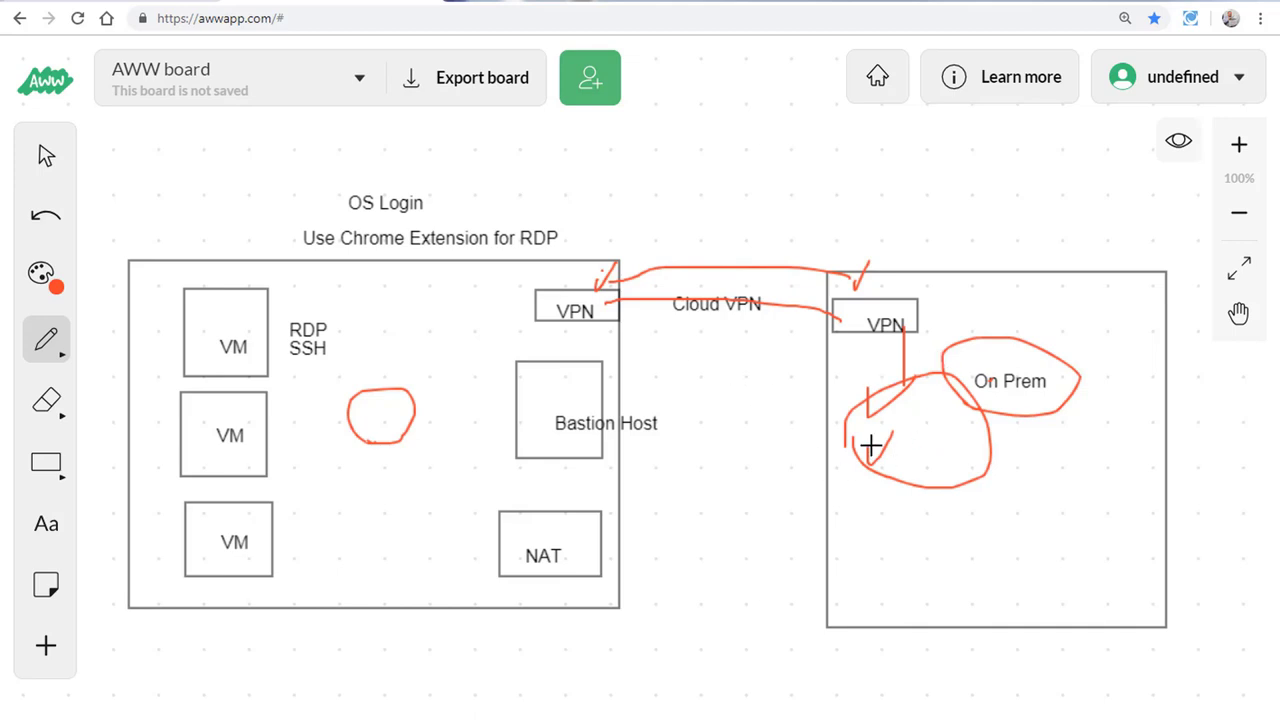
mouse_move(928, 417)
mouse_down()
mouse_move(922, 452)
mouse_move(971, 429)
mouse_move(1077, 451)
mouse_move(1032, 440)
mouse_up()
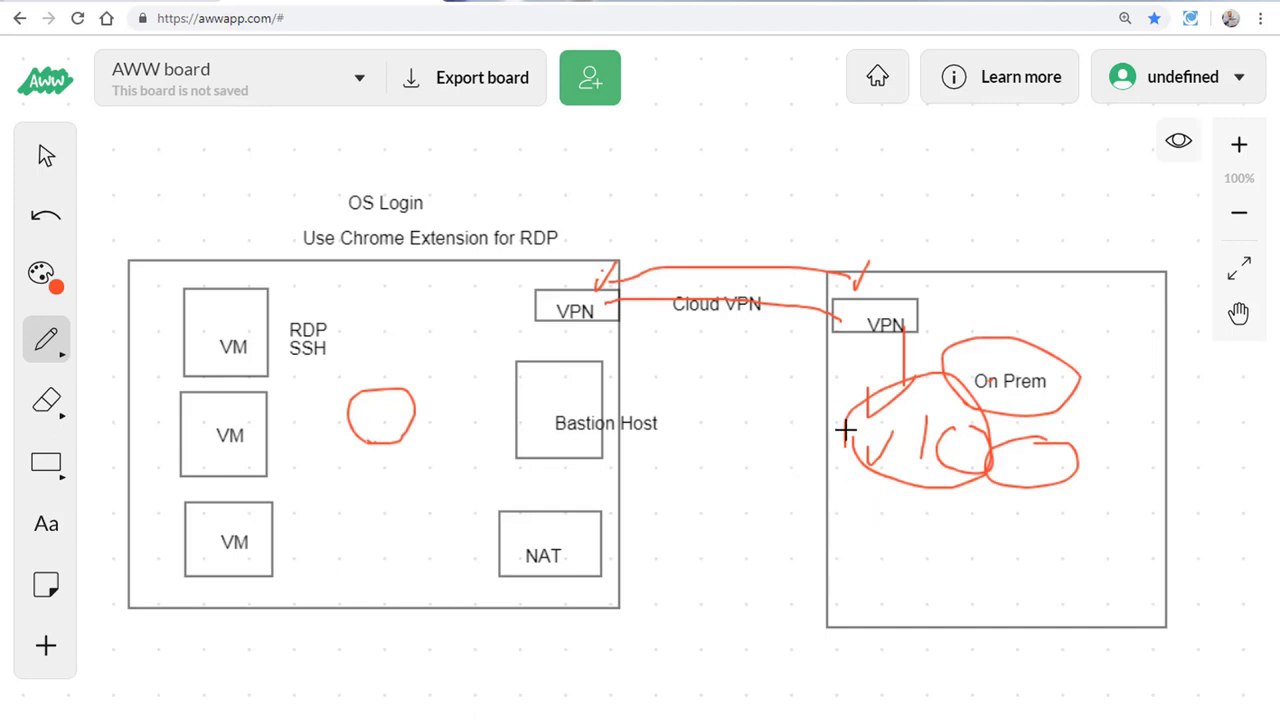
Step: Connect On Prem and each VM to a circled Bastion Host, and handwrite SSH over the links
drag(834, 433, 702, 432)
drag(828, 438, 704, 450)
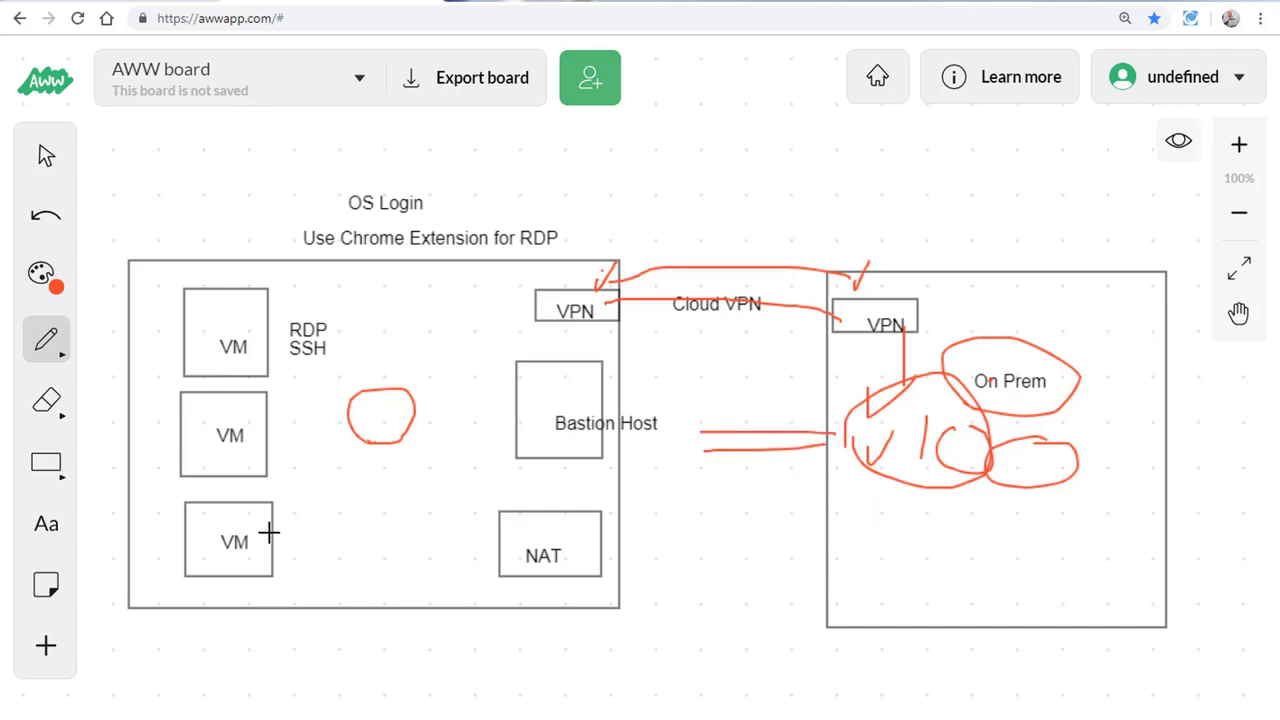
mouse_move(268, 533)
mouse_down()
mouse_move(331, 464)
mouse_move(533, 453)
mouse_up()
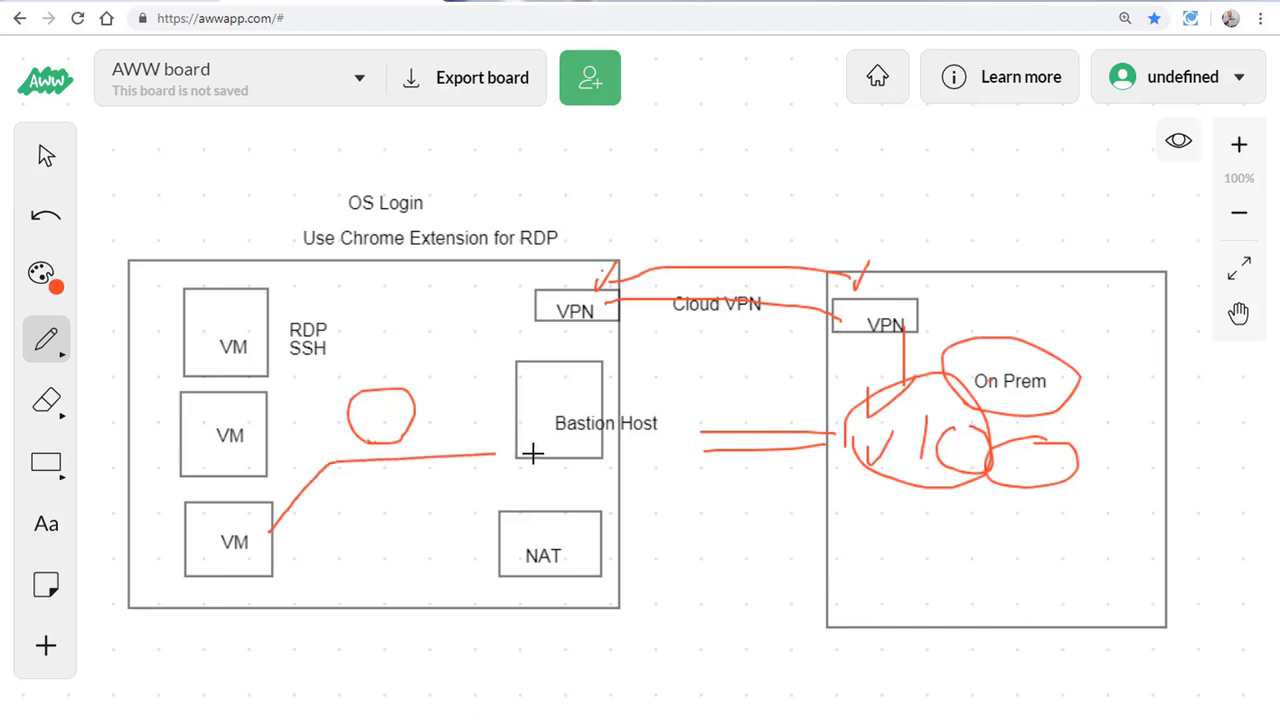
mouse_move(278, 430)
mouse_down()
mouse_move(350, 420)
mouse_move(524, 432)
mouse_up()
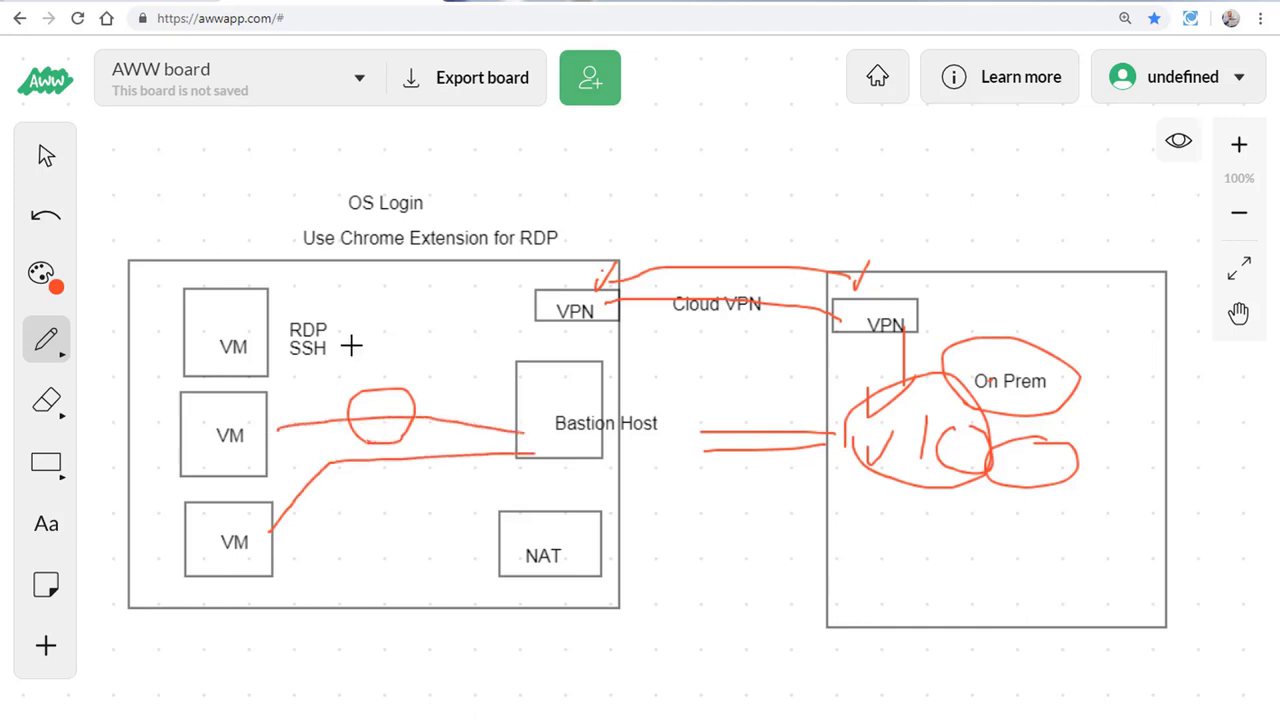
drag(280, 329, 513, 403)
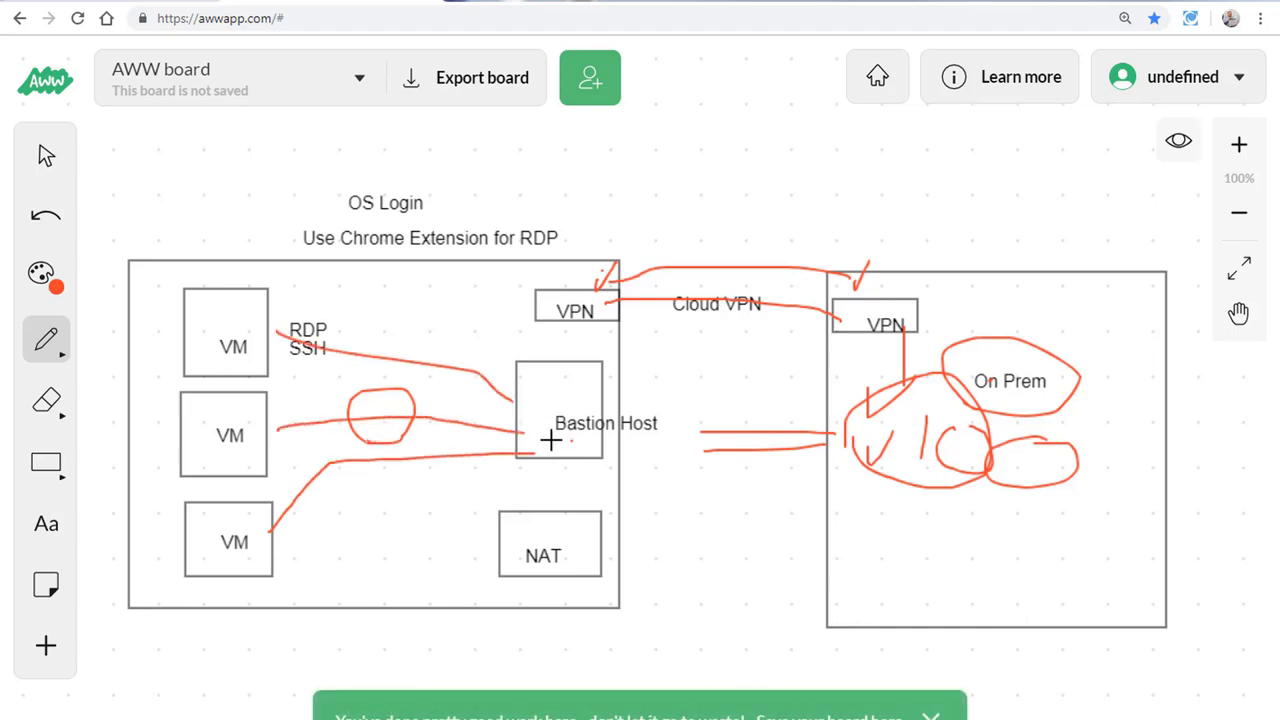
mouse_move(549, 443)
mouse_down()
mouse_move(649, 403)
mouse_move(543, 437)
mouse_up()
drag(705, 433, 600, 438)
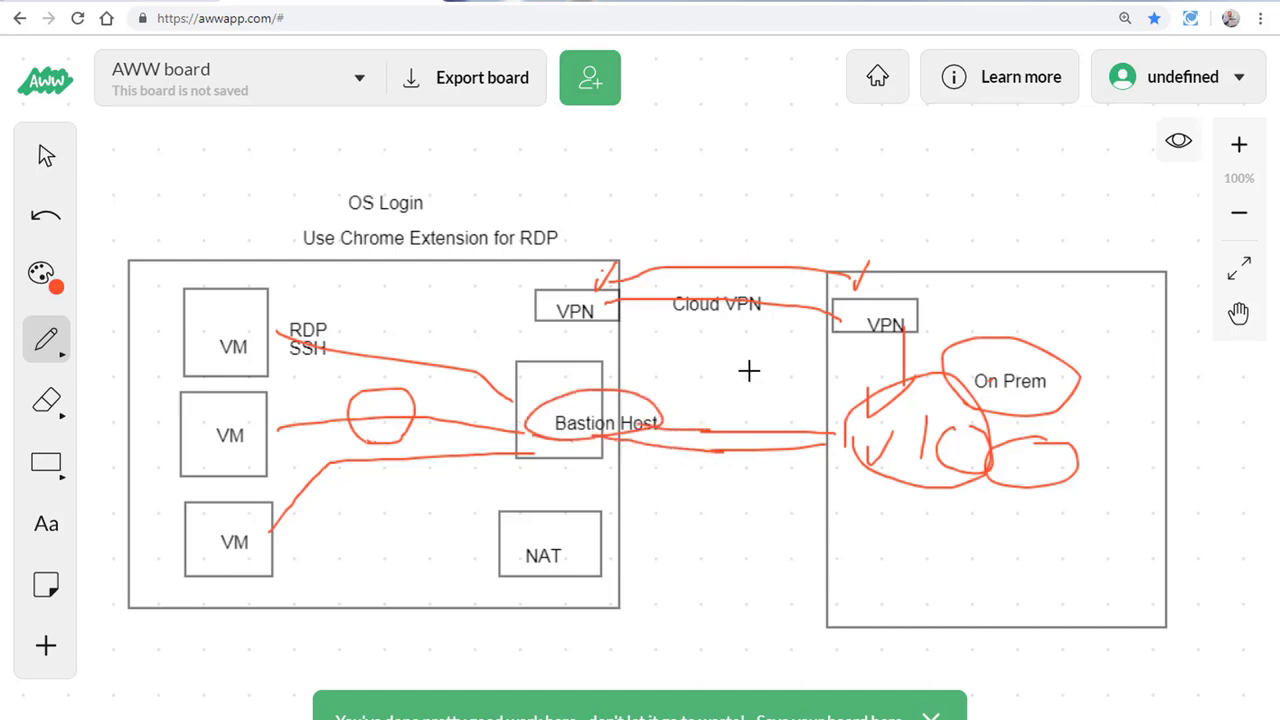
mouse_move(722, 389)
mouse_down()
mouse_move(695, 407)
mouse_move(758, 410)
mouse_move(775, 396)
mouse_move(776, 410)
mouse_up()
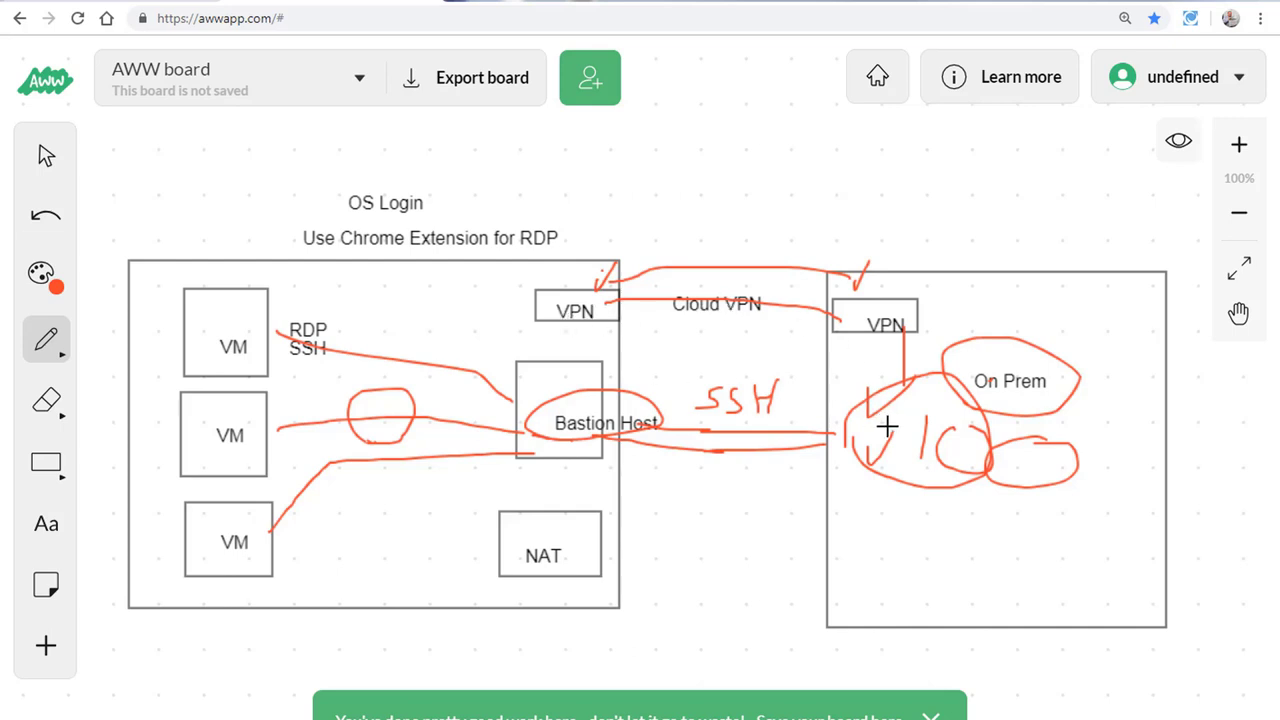
Step: Draw red lines from the VMs up to the VPN boxes and from the bottom VM to NAT
mouse_move(877, 380)
mouse_down()
mouse_move(860, 344)
mouse_move(571, 294)
mouse_move(248, 365)
mouse_up()
mouse_move(540, 330)
mouse_down()
mouse_move(524, 402)
mouse_move(517, 386)
mouse_move(586, 400)
mouse_move(514, 420)
mouse_up()
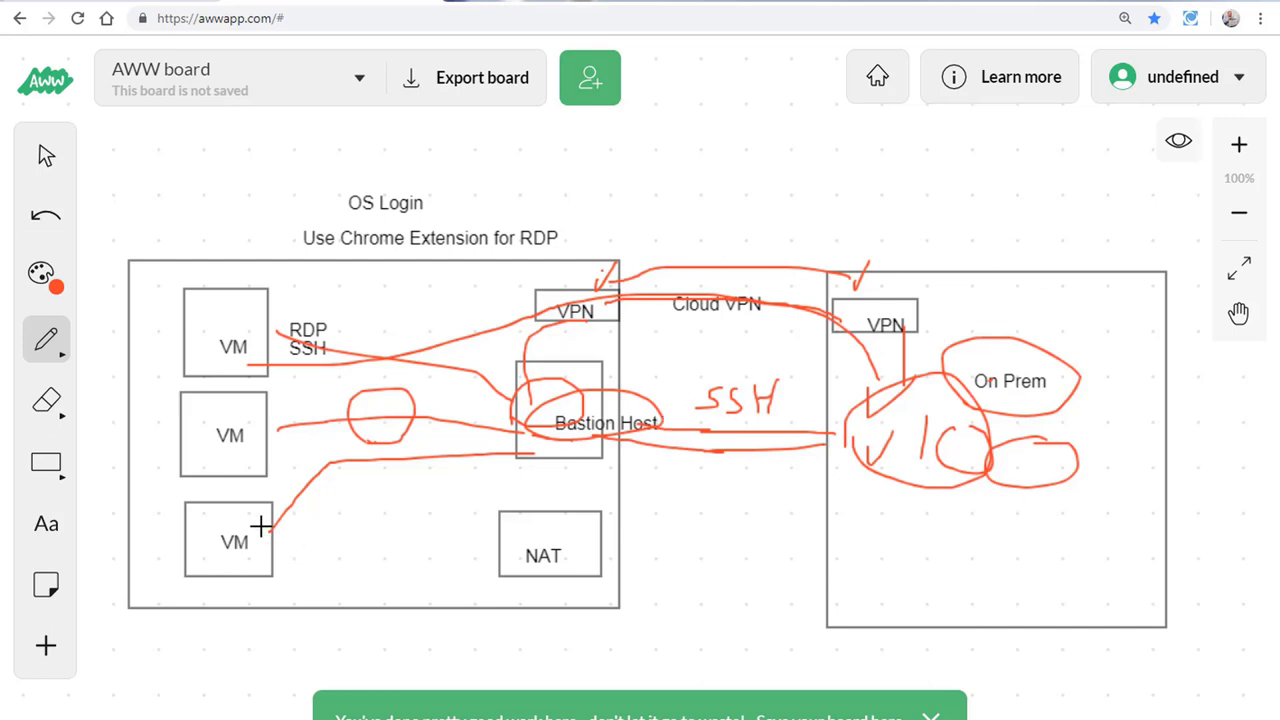
drag(264, 527, 382, 420)
mouse_move(428, 378)
mouse_down()
mouse_move(572, 320)
mouse_move(860, 318)
mouse_up()
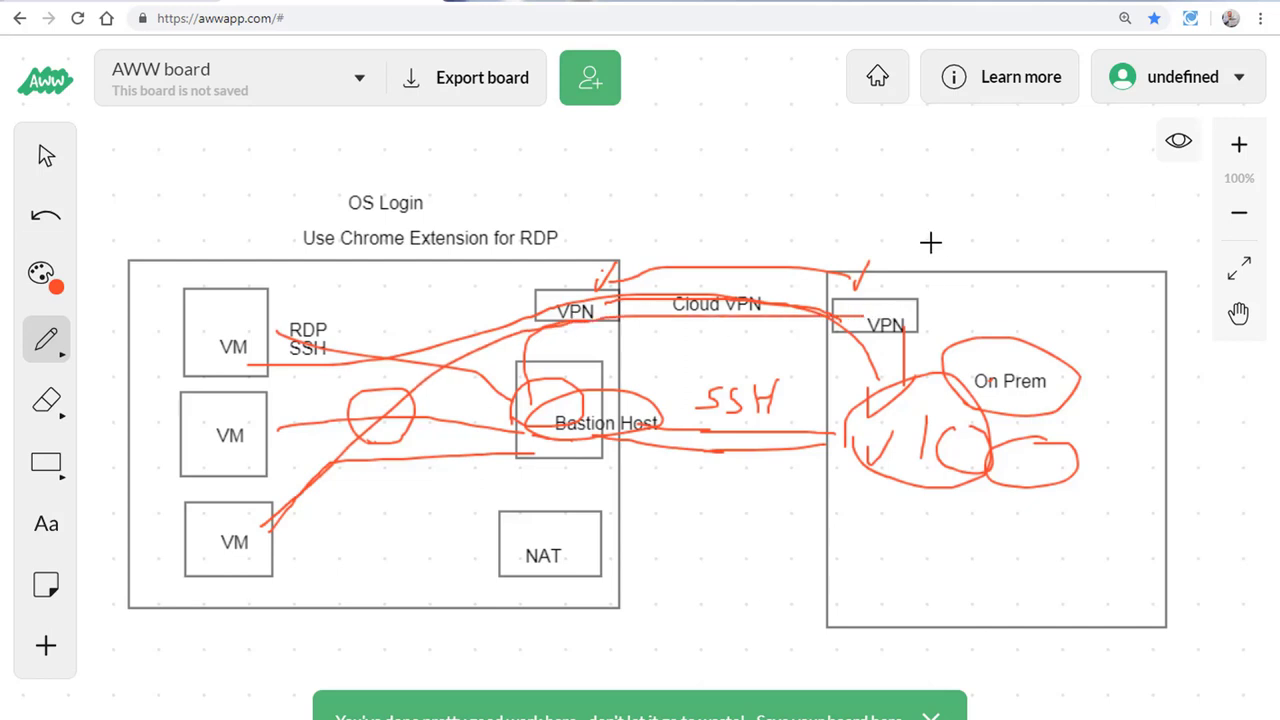
mouse_move(255, 545)
mouse_down()
mouse_move(280, 514)
mouse_move(516, 550)
mouse_move(500, 566)
mouse_move(574, 526)
mouse_move(562, 528)
mouse_up()
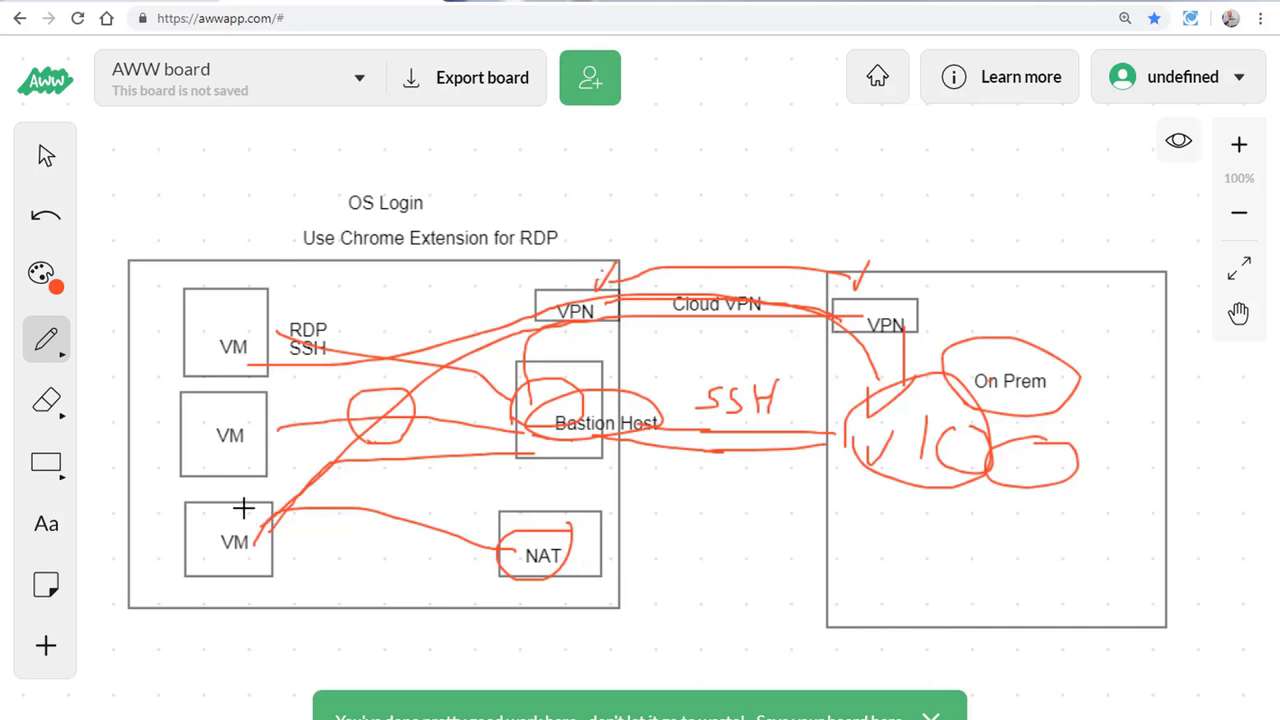
Step: Connect the bottom VM to a circled NAT, add a hook beside RDP, and tick the three VM boxes
mouse_move(250, 505)
mouse_down()
mouse_move(574, 531)
mouse_move(498, 396)
mouse_move(634, 282)
mouse_move(880, 300)
mouse_move(904, 385)
mouse_up()
mouse_move(904, 483)
mouse_down()
mouse_move(908, 520)
mouse_move(891, 514)
mouse_move(920, 528)
mouse_move(947, 498)
mouse_up()
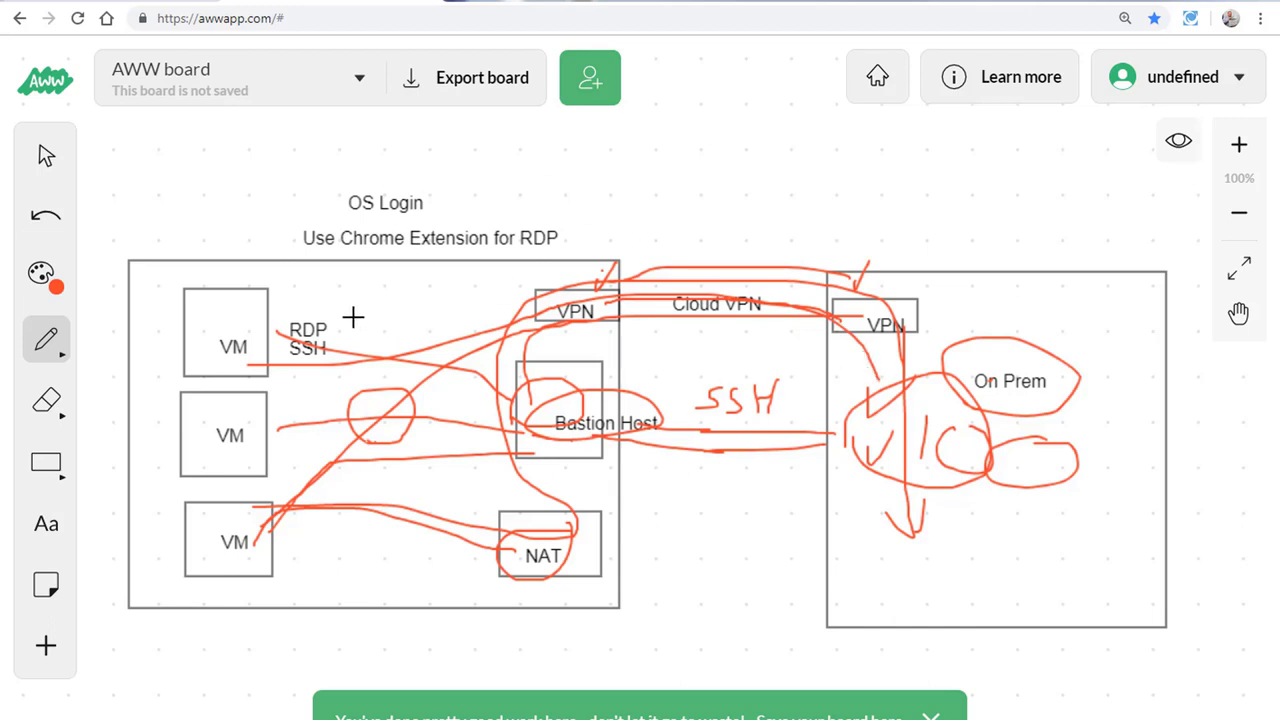
drag(330, 322, 362, 308)
drag(198, 297, 220, 289)
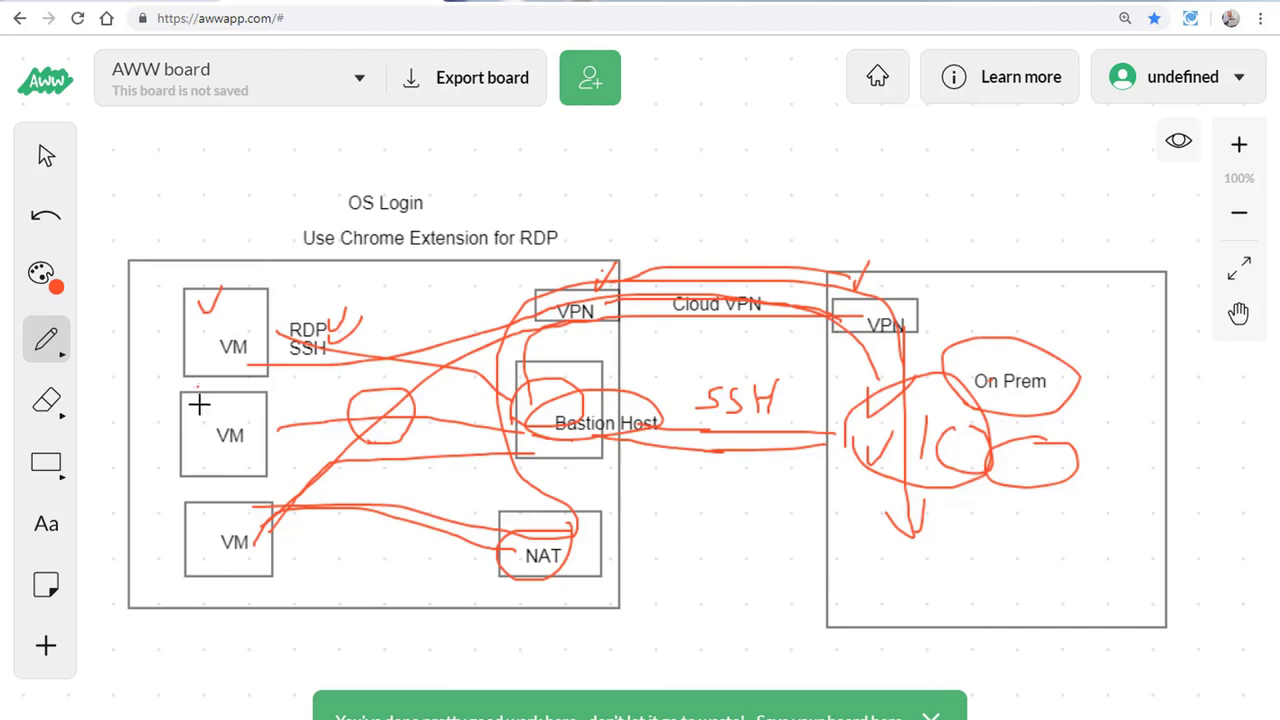
drag(196, 385, 217, 381)
drag(206, 506, 227, 497)
mouse_move(287, 579)
mouse_down()
mouse_move(229, 582)
mouse_move(157, 277)
mouse_move(334, 360)
mouse_move(277, 591)
mouse_move(252, 593)
mouse_up()
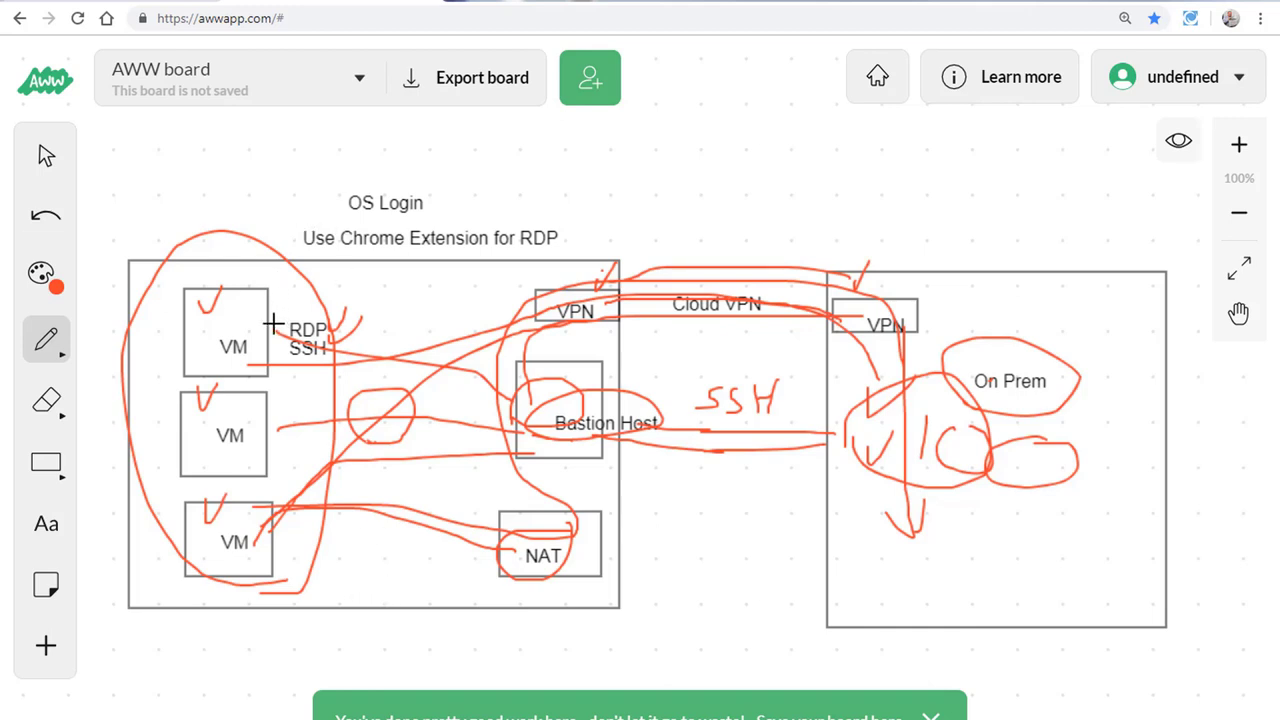
Step: Mark the VM box corners, circle OS Login, and switch to the Cloud Console VM instances page
click(253, 294)
drag(279, 269, 256, 294)
drag(240, 386, 259, 382)
drag(279, 477, 255, 505)
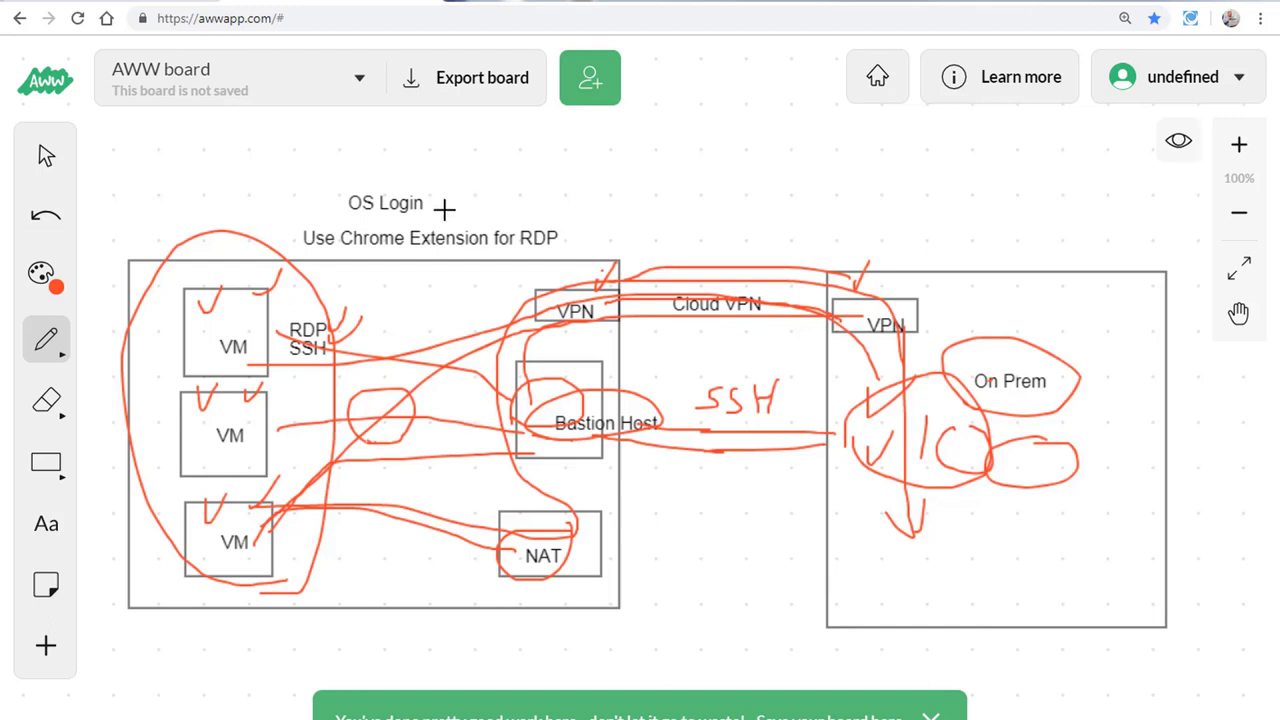
mouse_move(438, 211)
mouse_down()
mouse_move(334, 157)
mouse_move(420, 213)
mouse_up()
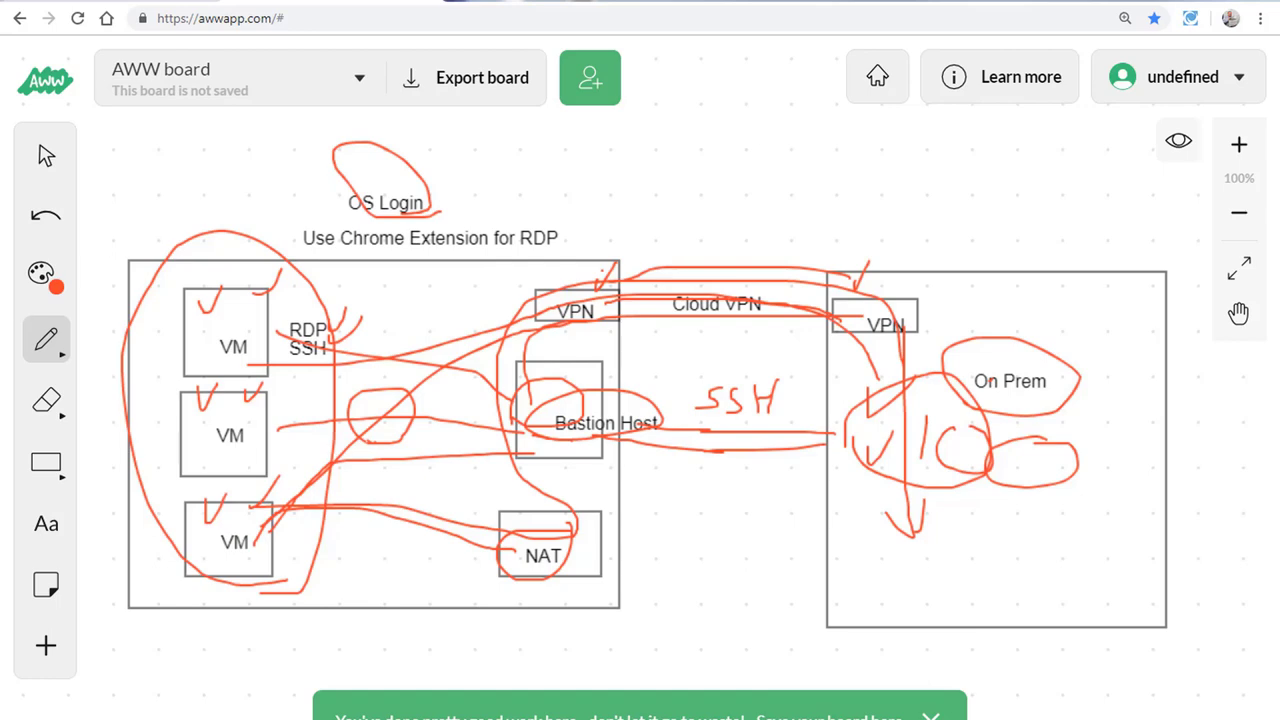
key(ctrl+Tab)
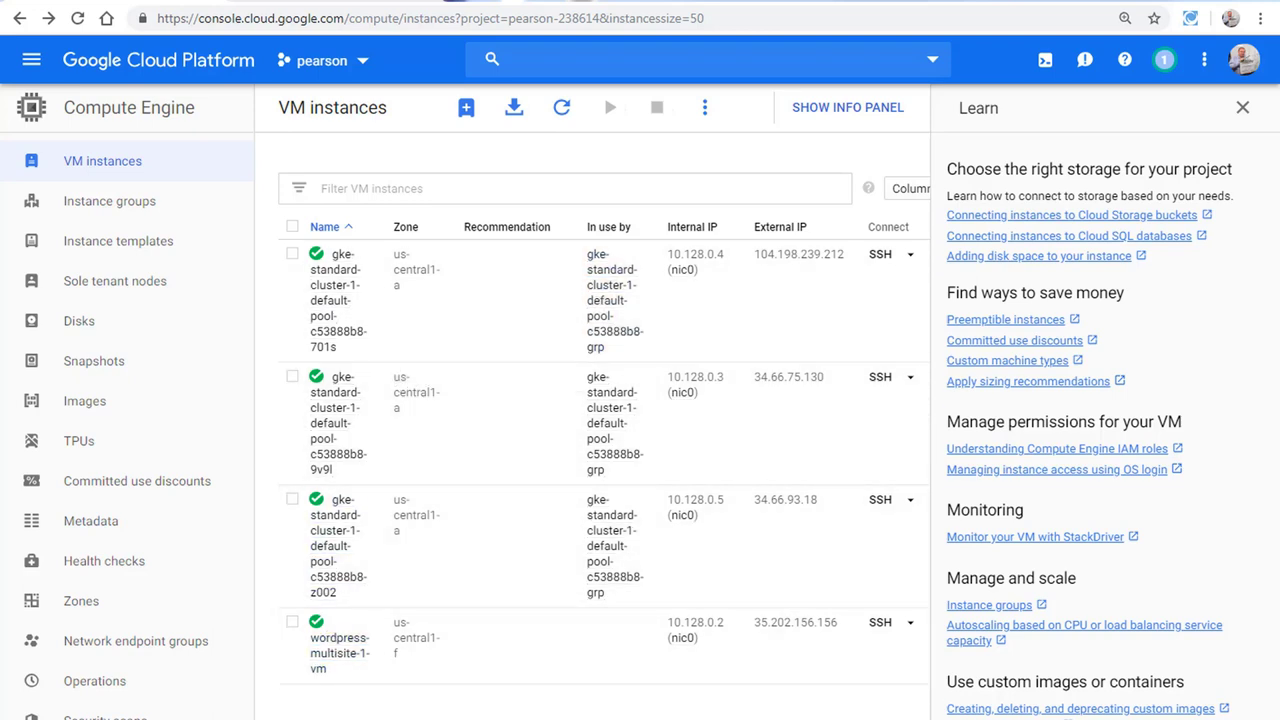
Step: Show the SSH connection options for wordpress-multisite-1-vm, after briefly checking the first GKE node's list
click(910, 622)
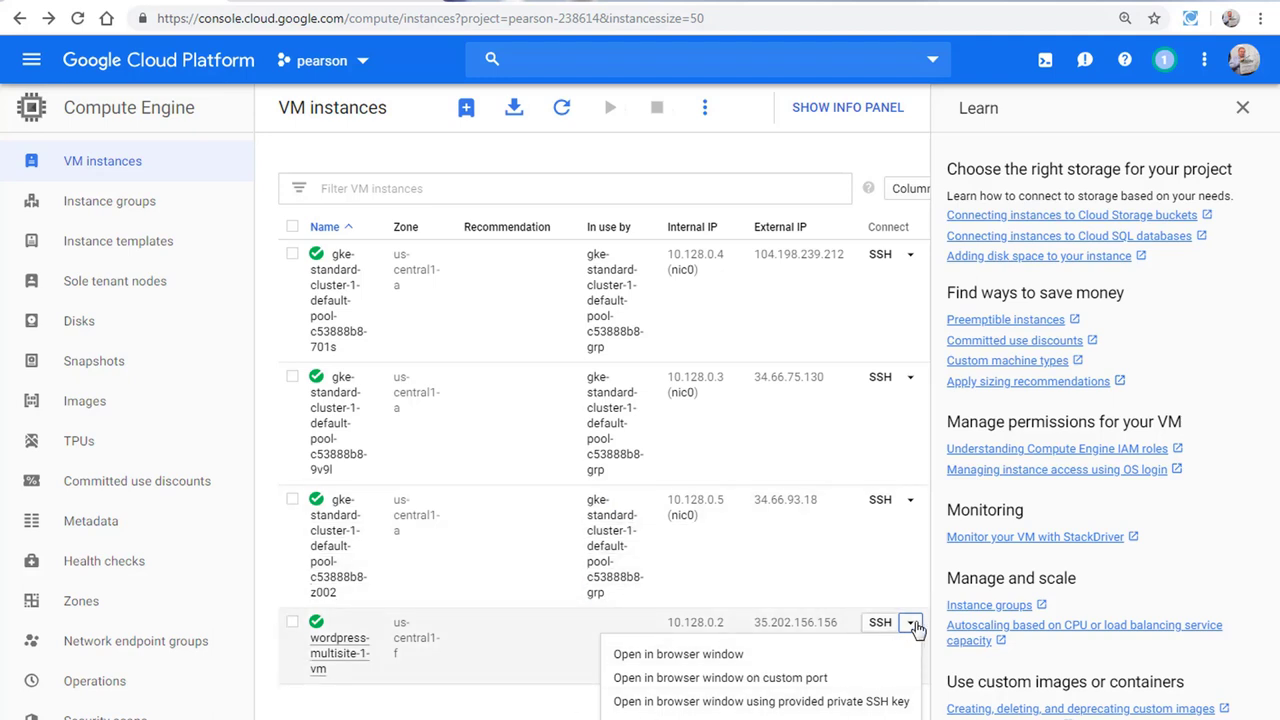
click(909, 257)
click(908, 256)
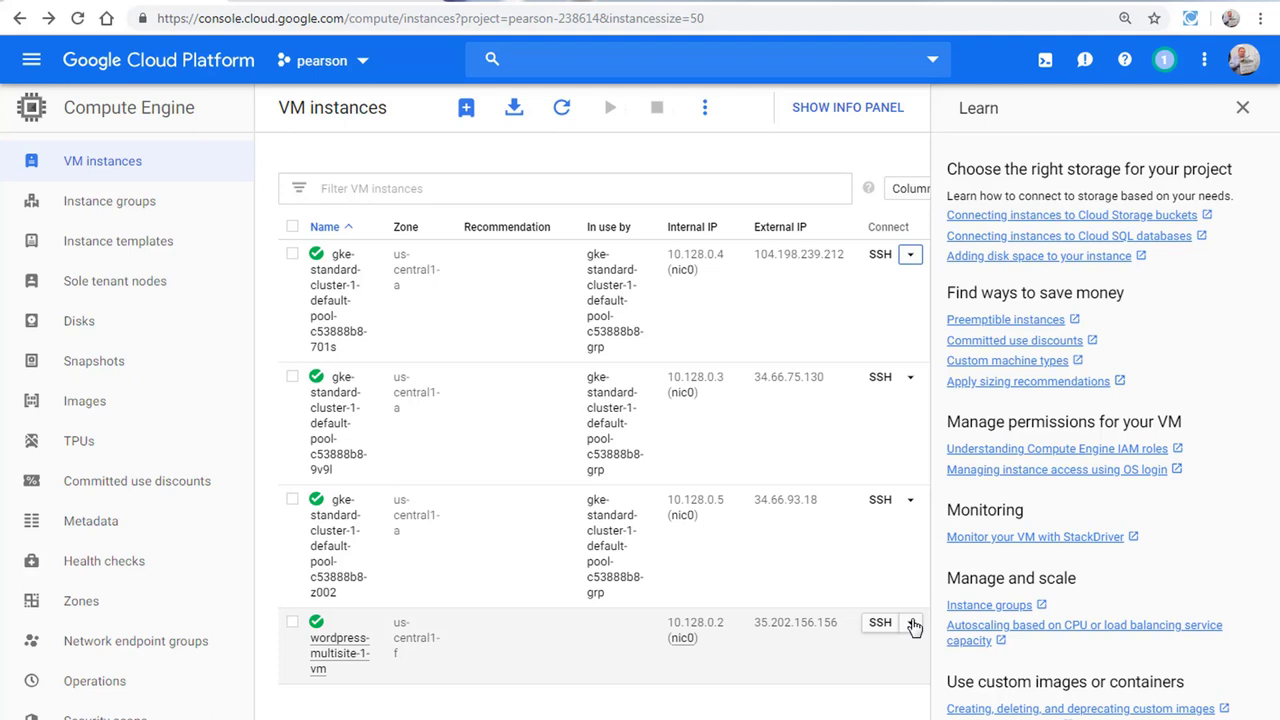
click(911, 623)
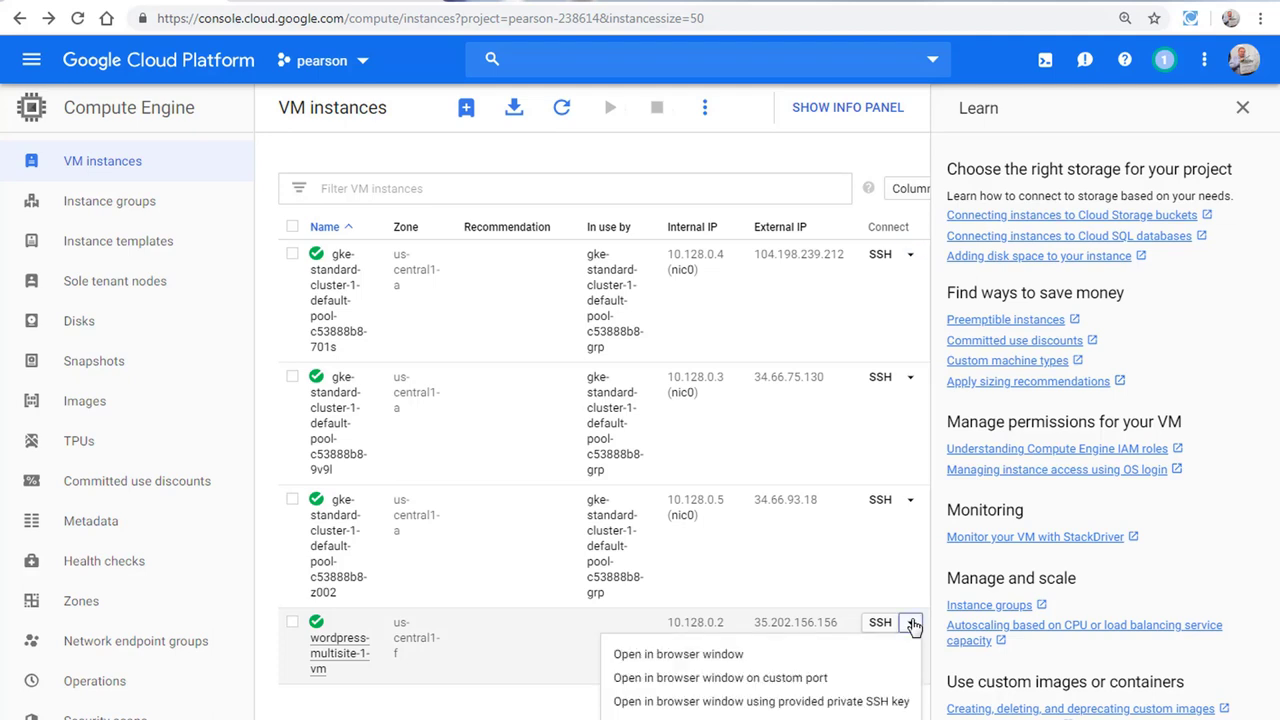
Step: Start a browser SSH session to wordpress-multisite-1-vm on custom port 8080
click(700, 679)
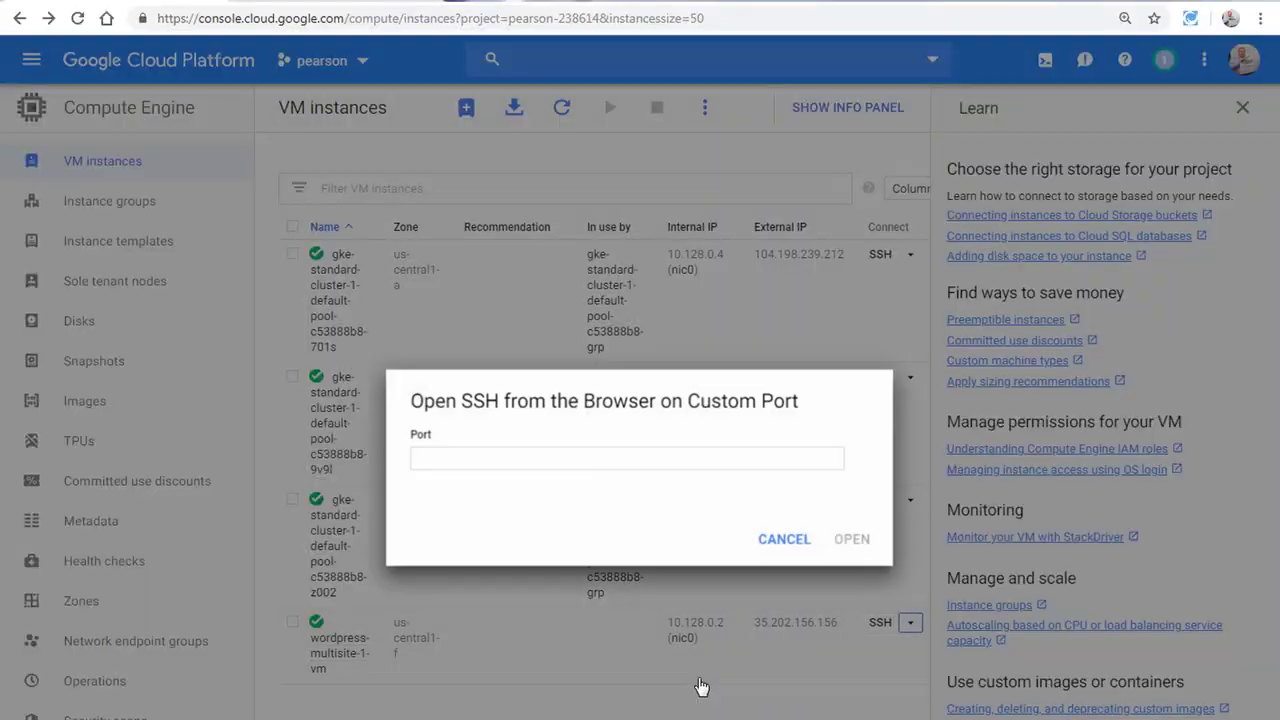
click(474, 458)
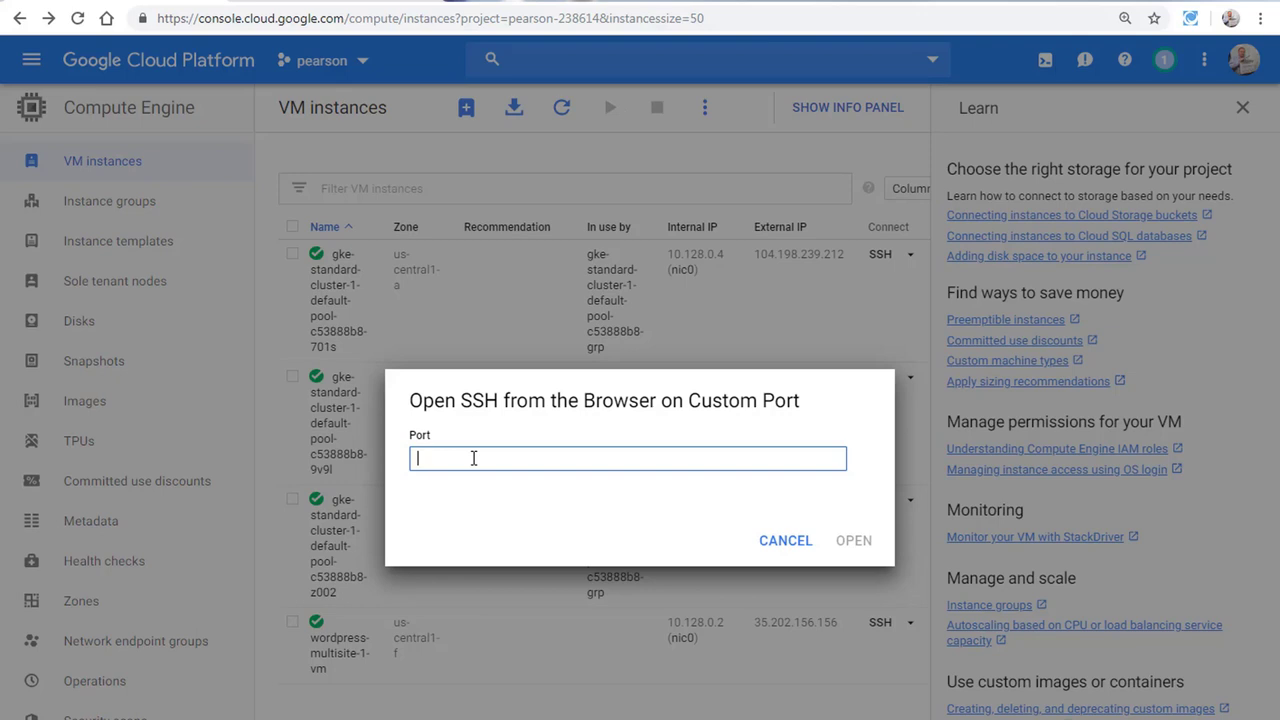
text(8080)
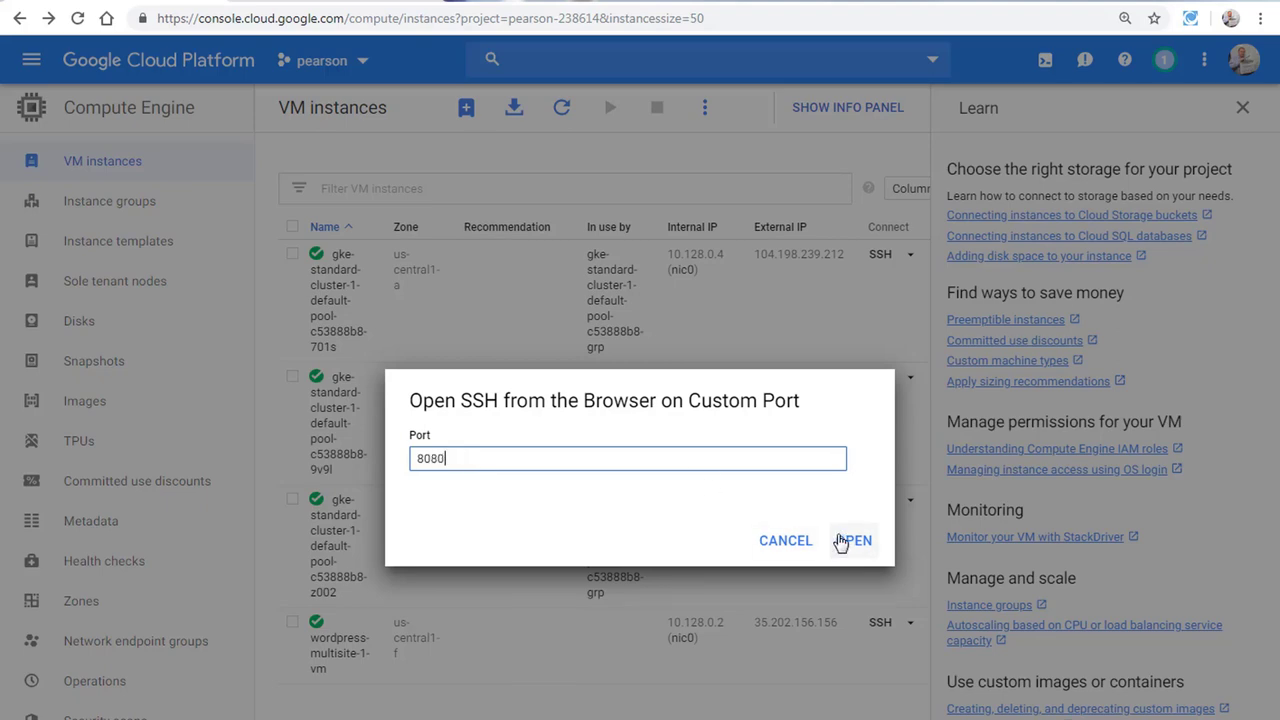
click(850, 540)
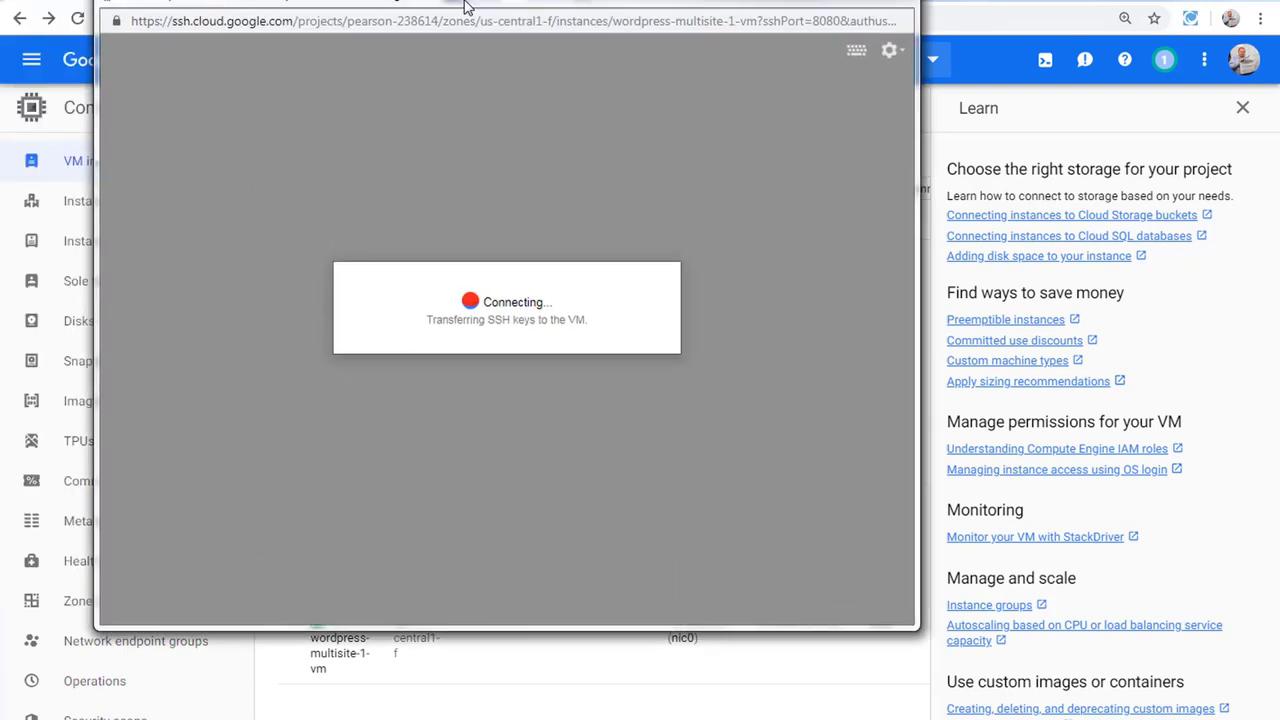
Step: Read the Connection Failed message and its OS Login tip, then close the SSH window
drag(464, 5, 392, 21)
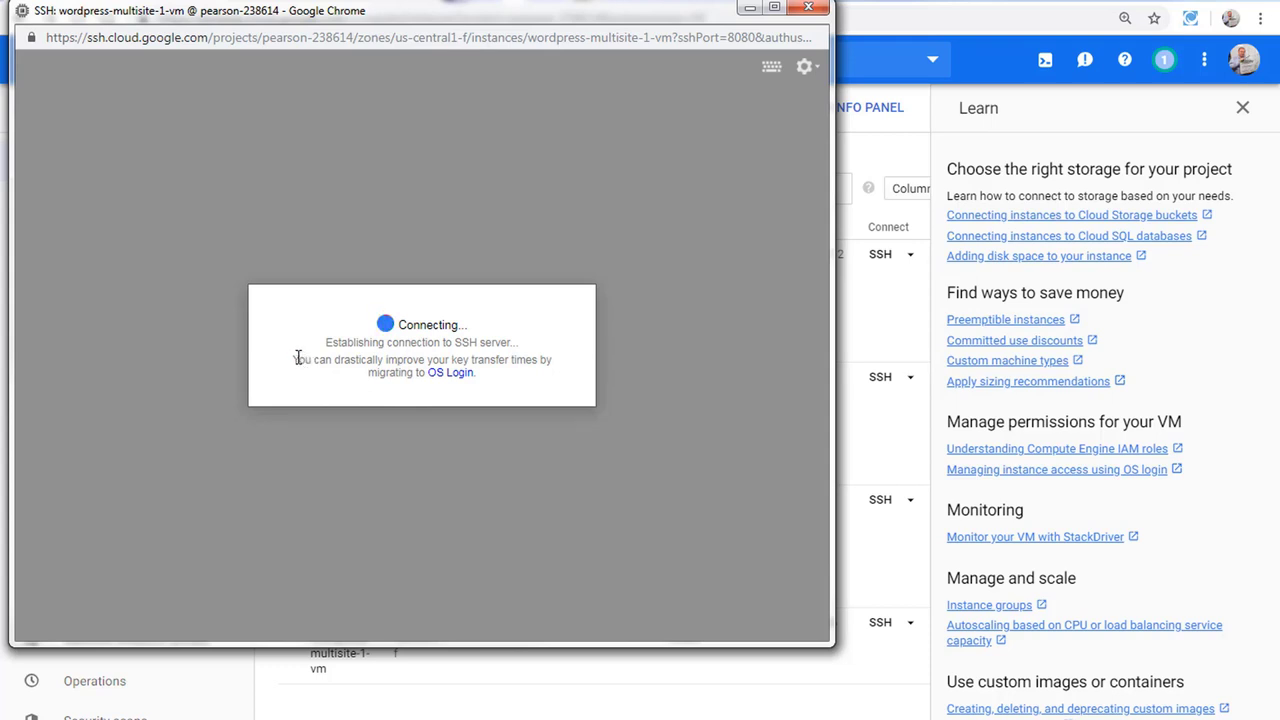
drag(297, 359, 515, 382)
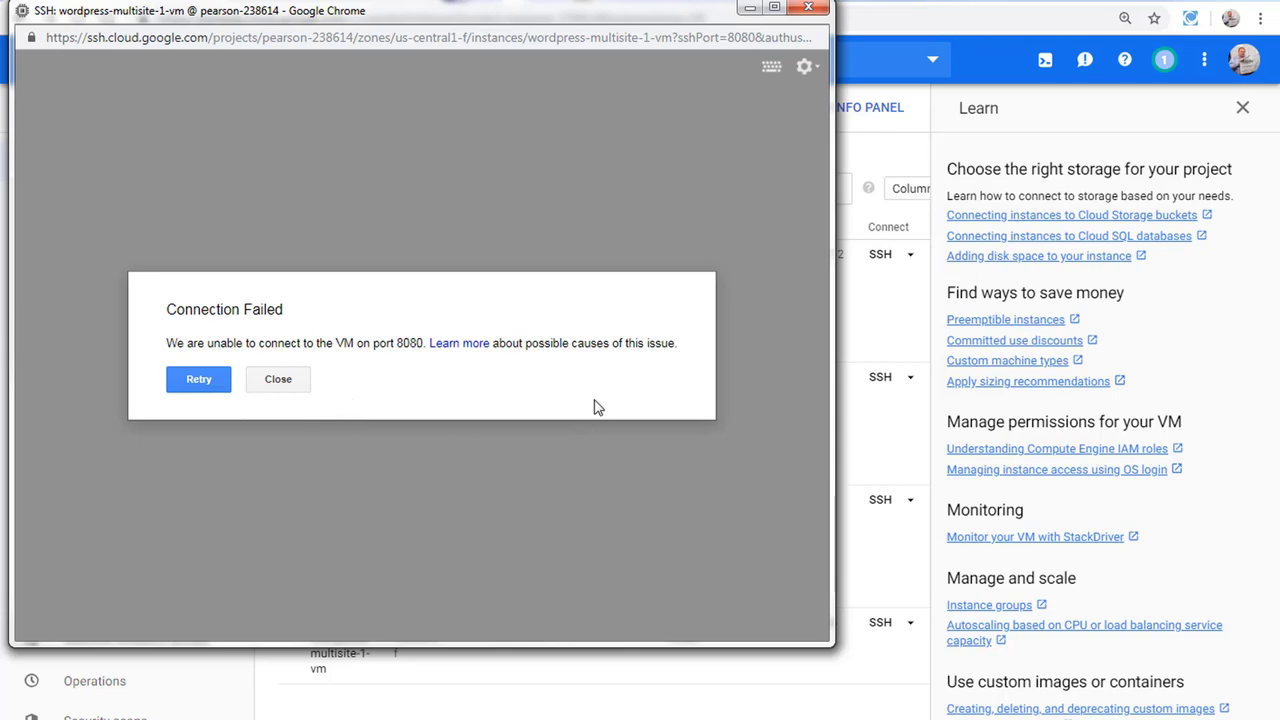
click(287, 389)
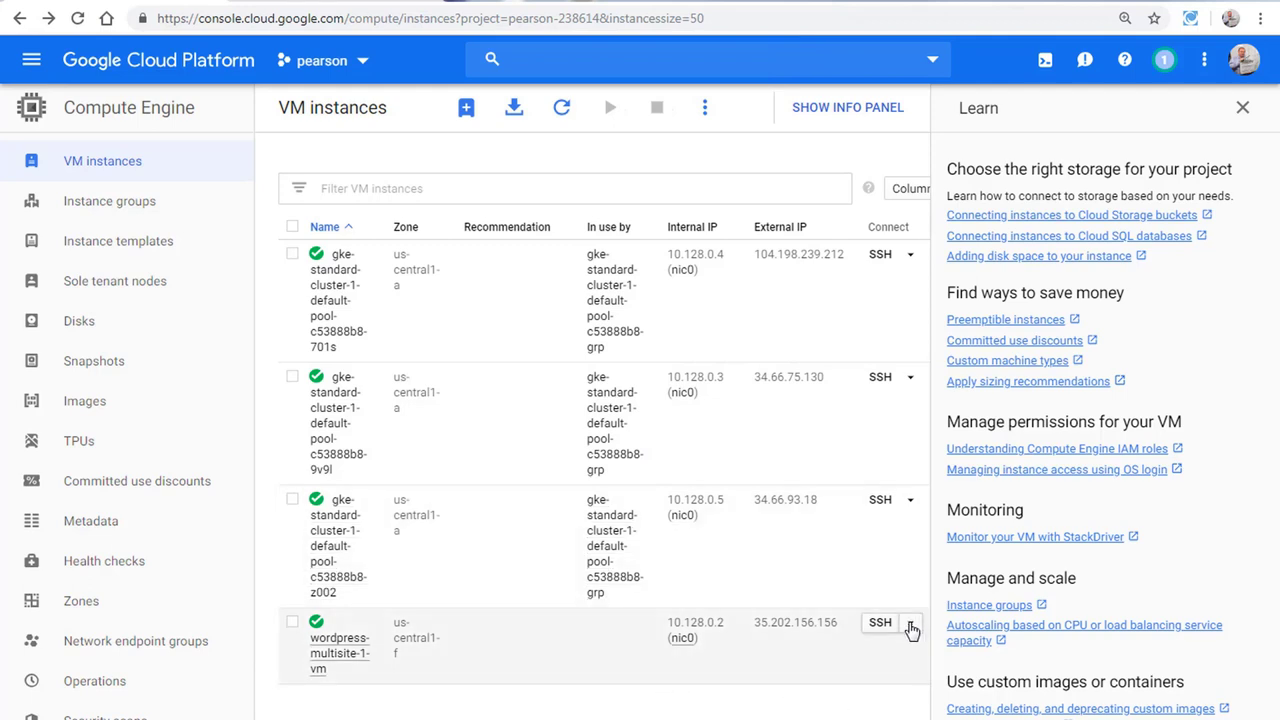
Step: Display the gcloud compute ssh command for wordpress-multisite-1-vm and run it in Cloud Shell
click(910, 625)
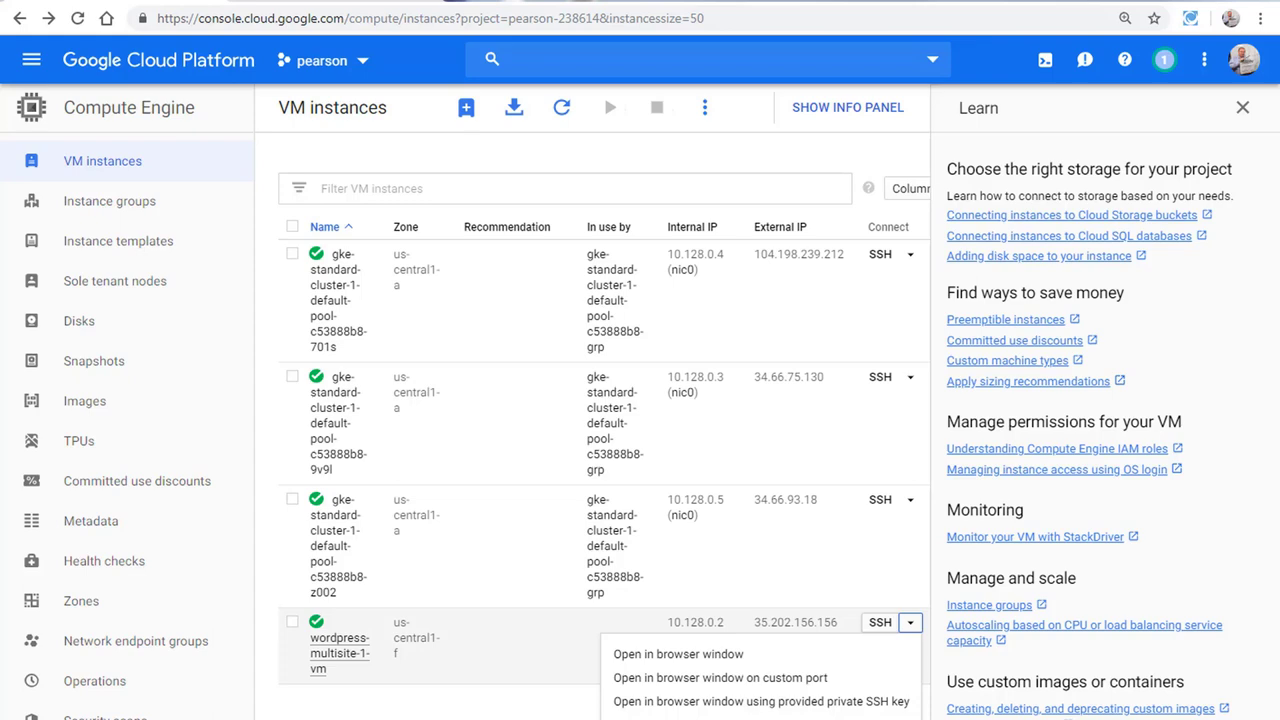
click(690, 719)
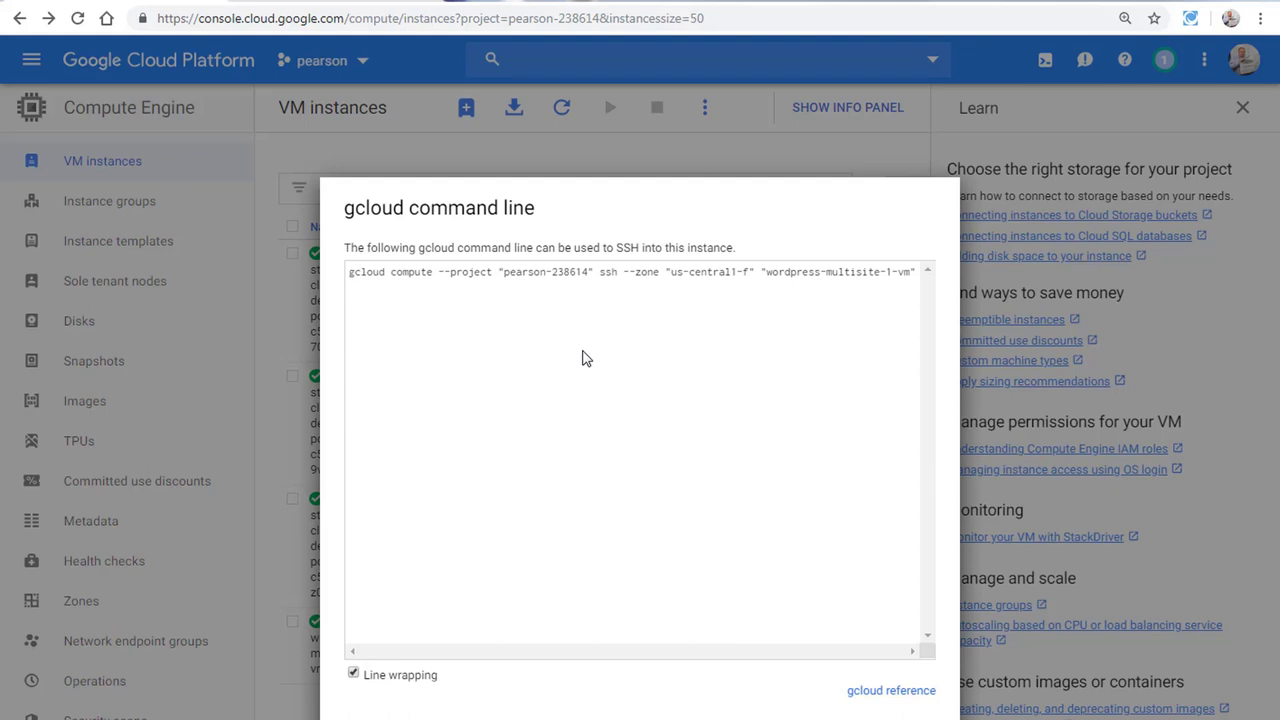
drag(350, 273, 961, 283)
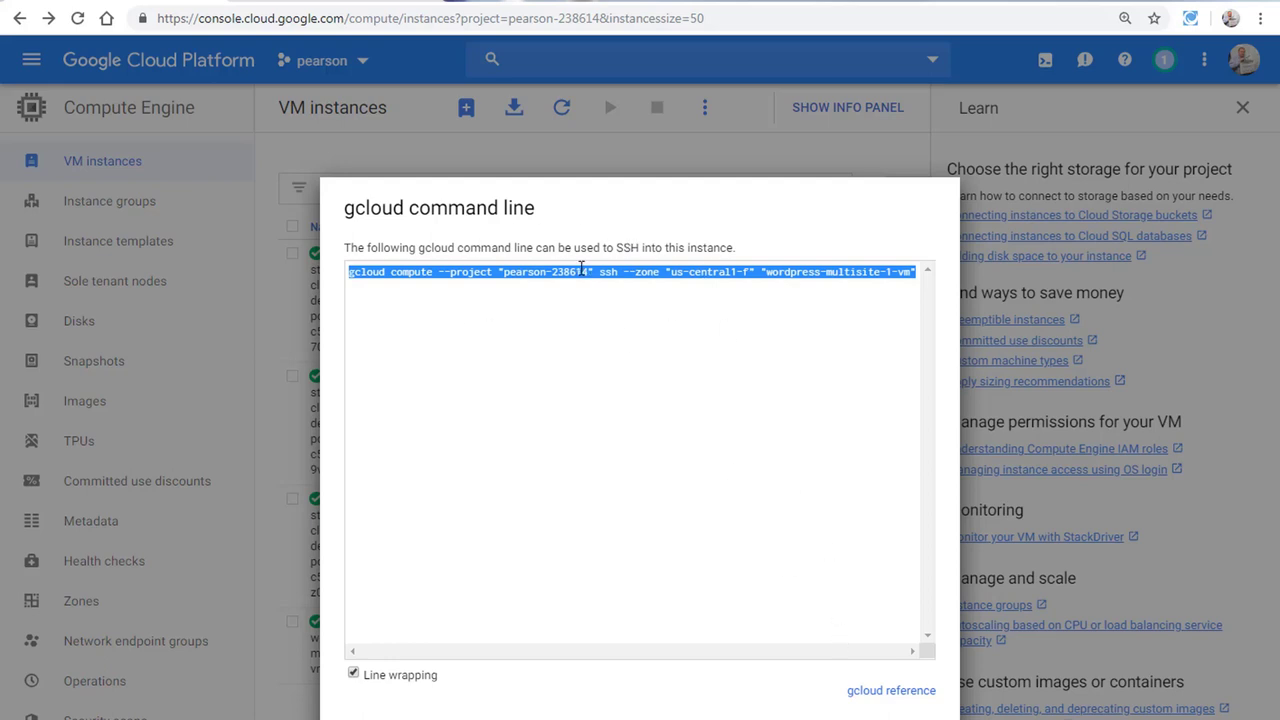
drag(599, 272, 750, 276)
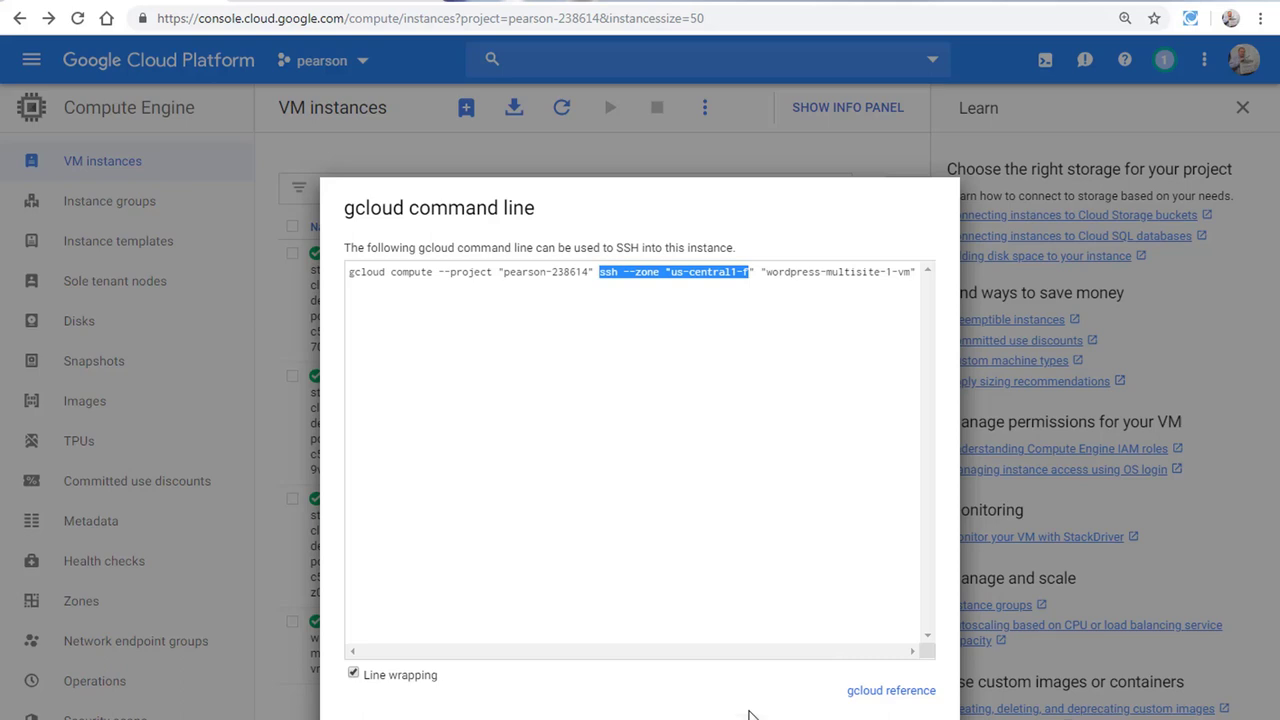
click(860, 716)
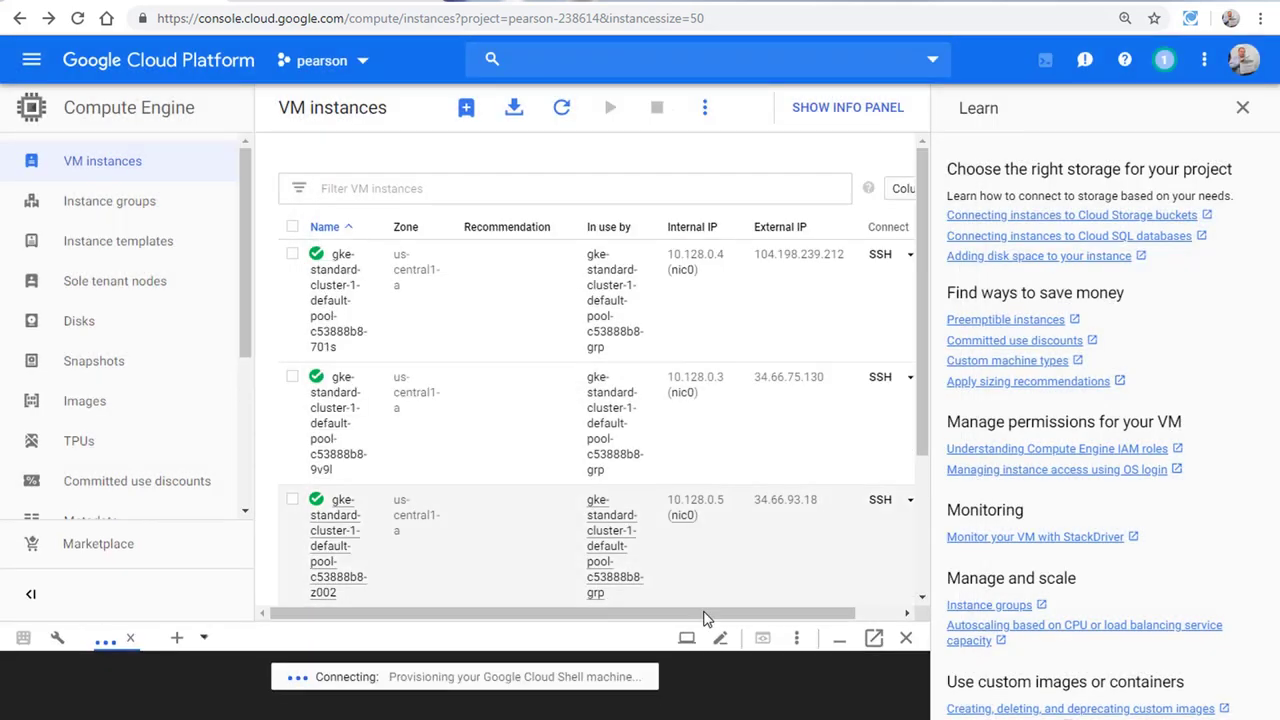
Step: Run gcloud compute ssh in an enlarged Cloud Shell, leaving the new SSH key's passphrase empty
drag(674, 289, 674, 207)
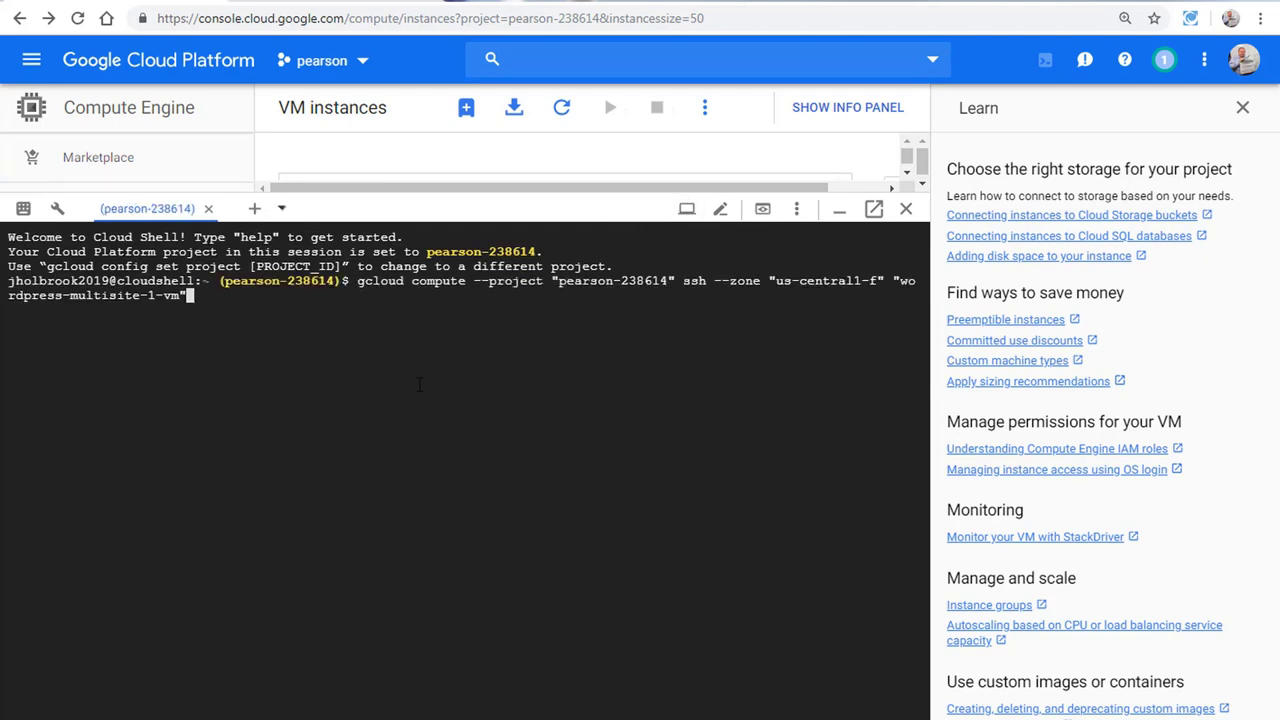
key(Return)
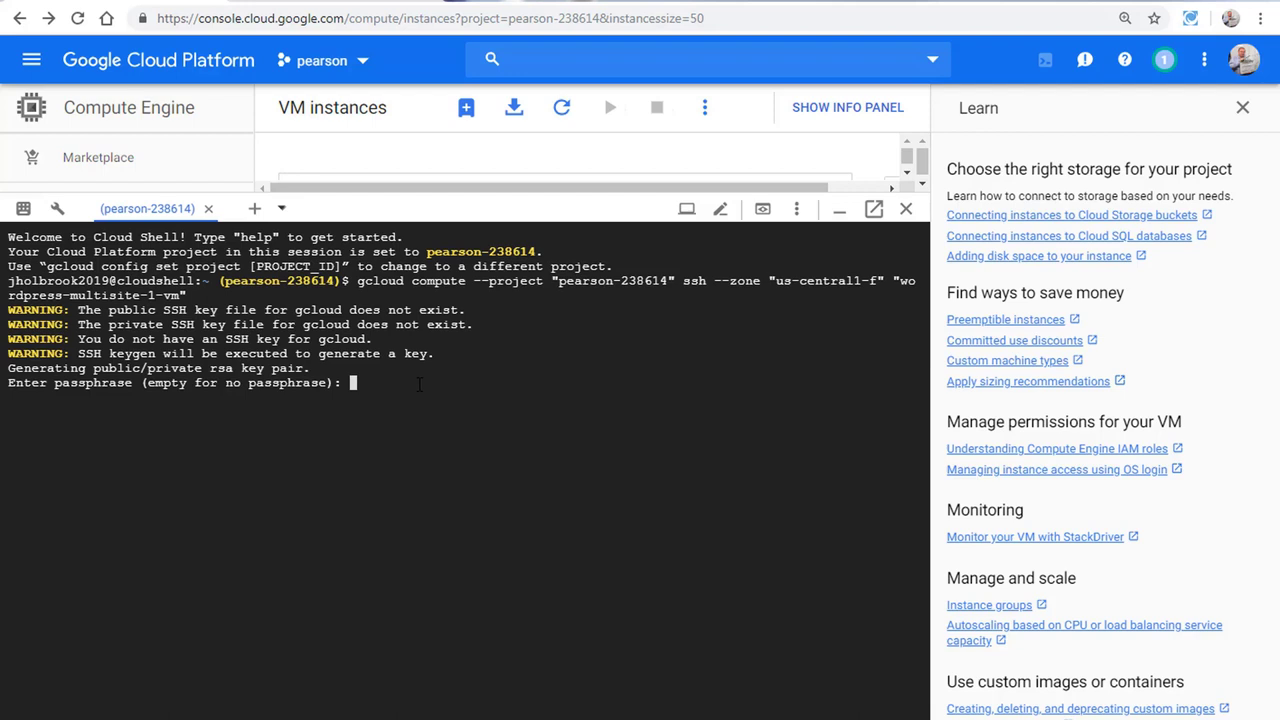
key(Return)
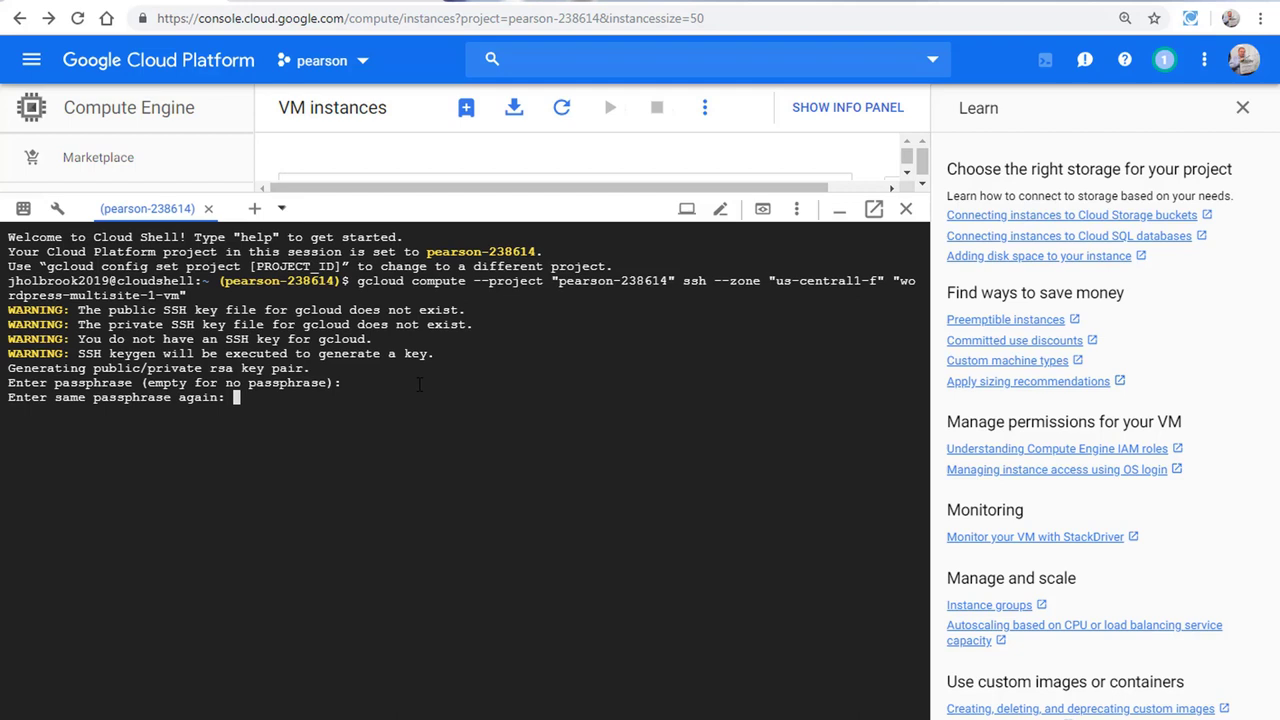
key(Return)
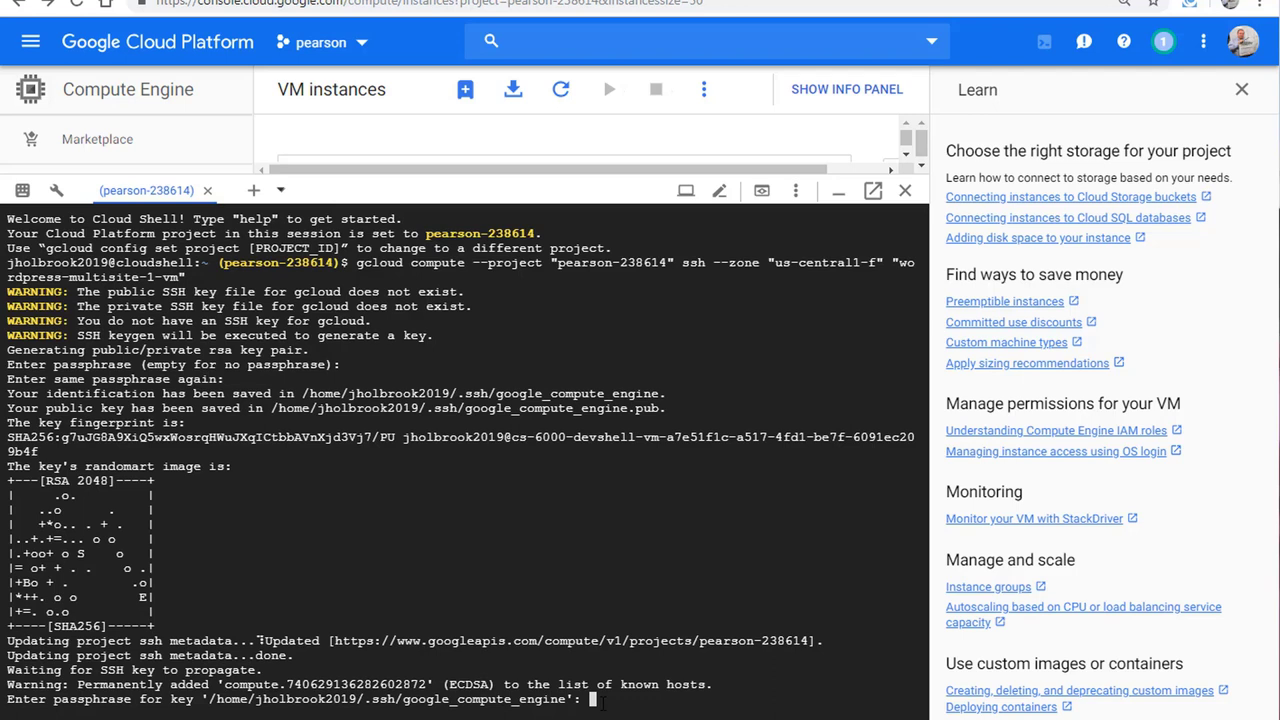
key(Return)
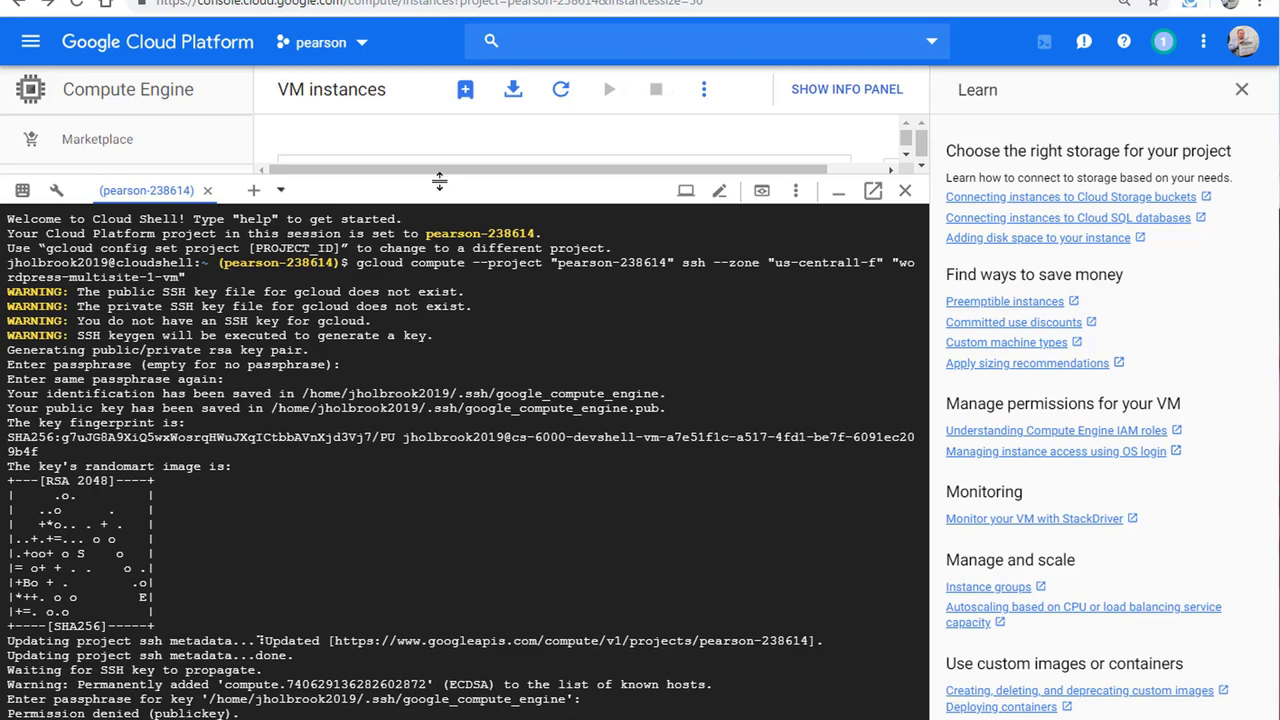
drag(443, 177, 450, 66)
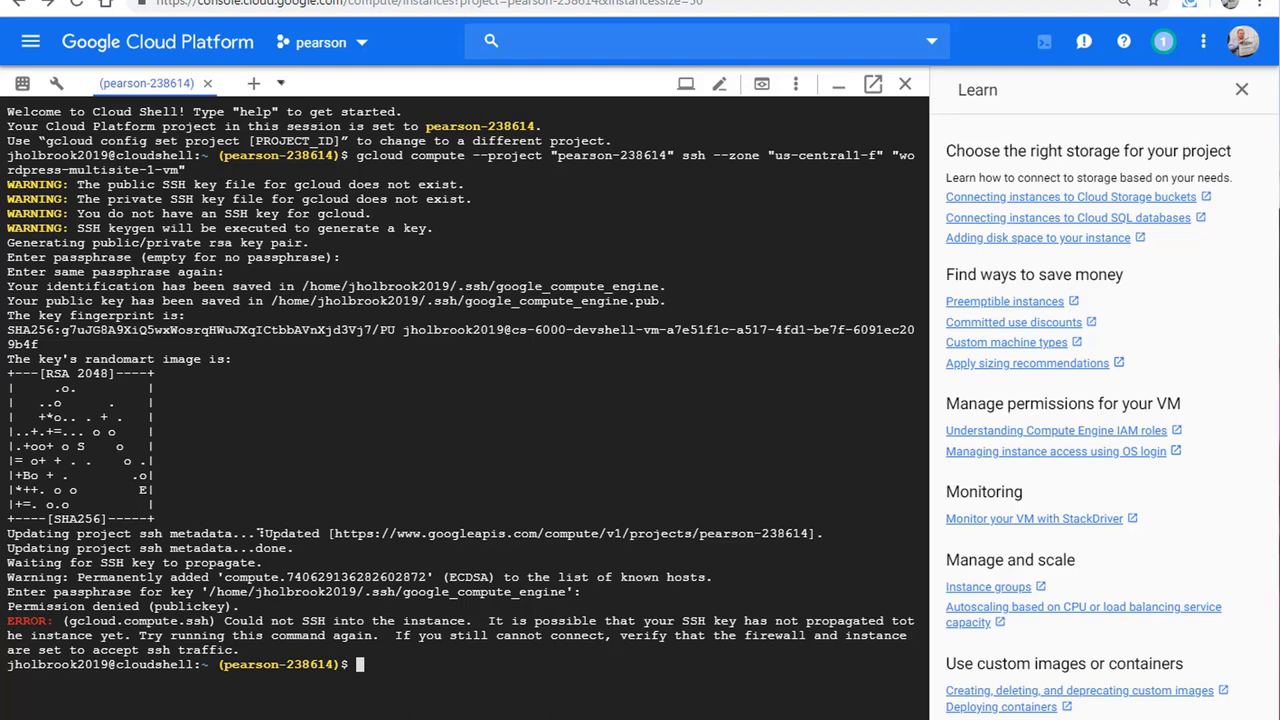
Step: Rerun the previous gcloud compute ssh command and confirm the VM's shell responds
key(Up)
key(Return)
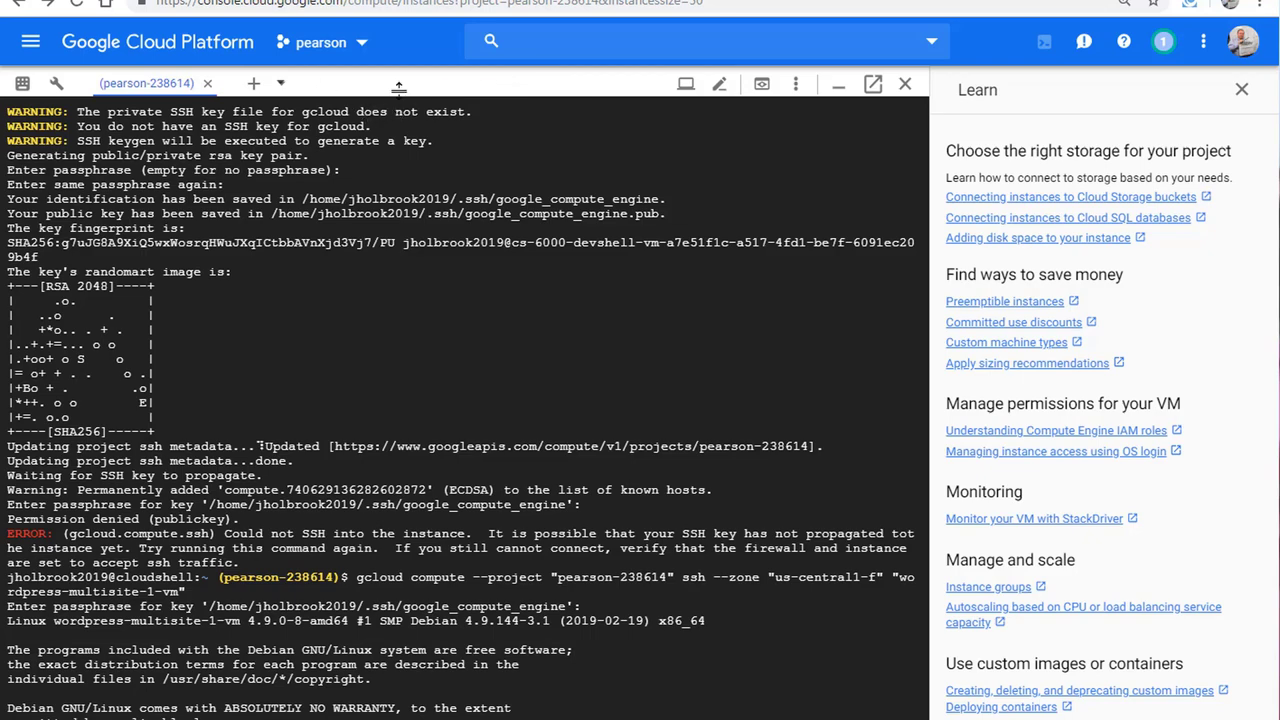
drag(402, 72, 402, 72)
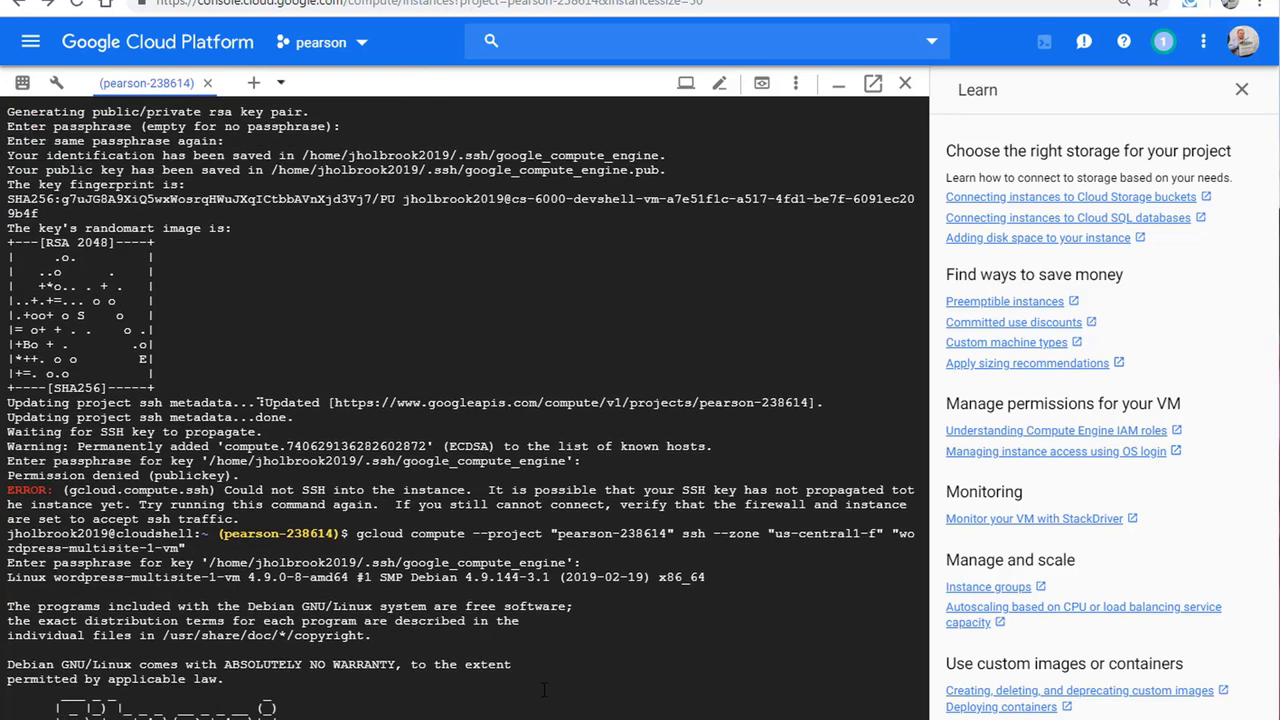
key(Return)
key(Return)
key(Return)
key(Return)
key(Return)
key(Return)
key(Return)
key(Return)
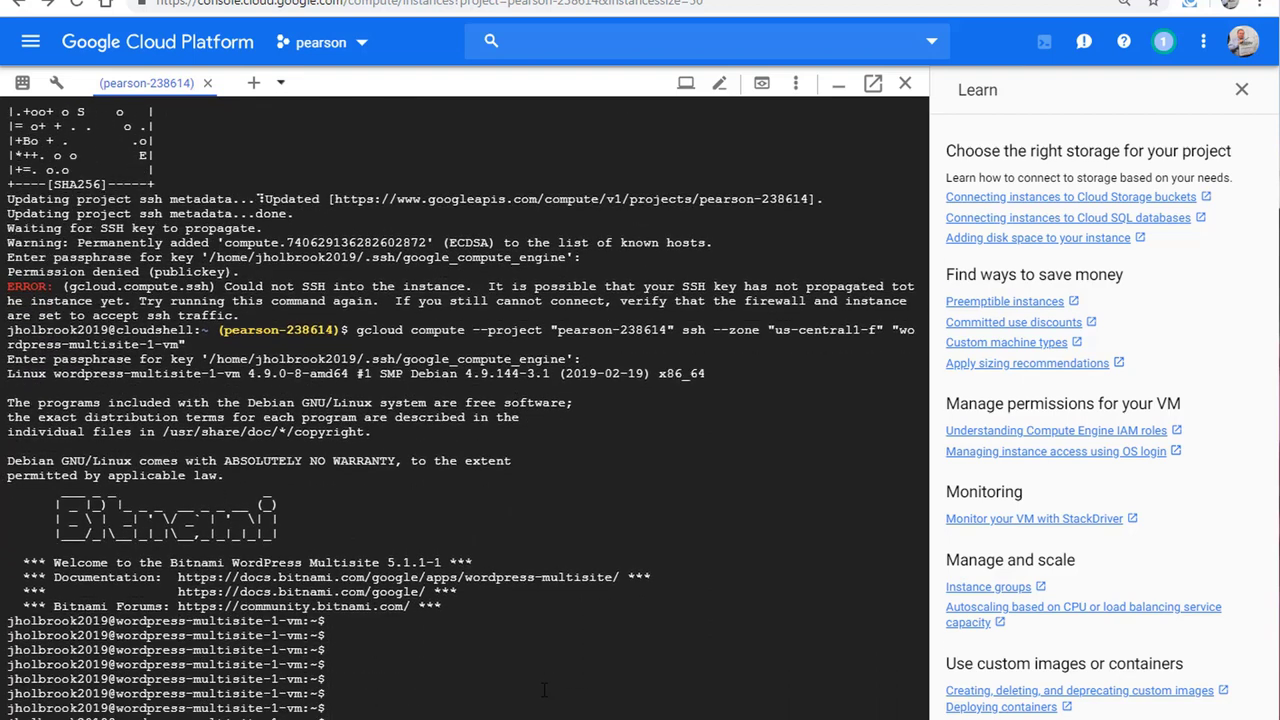
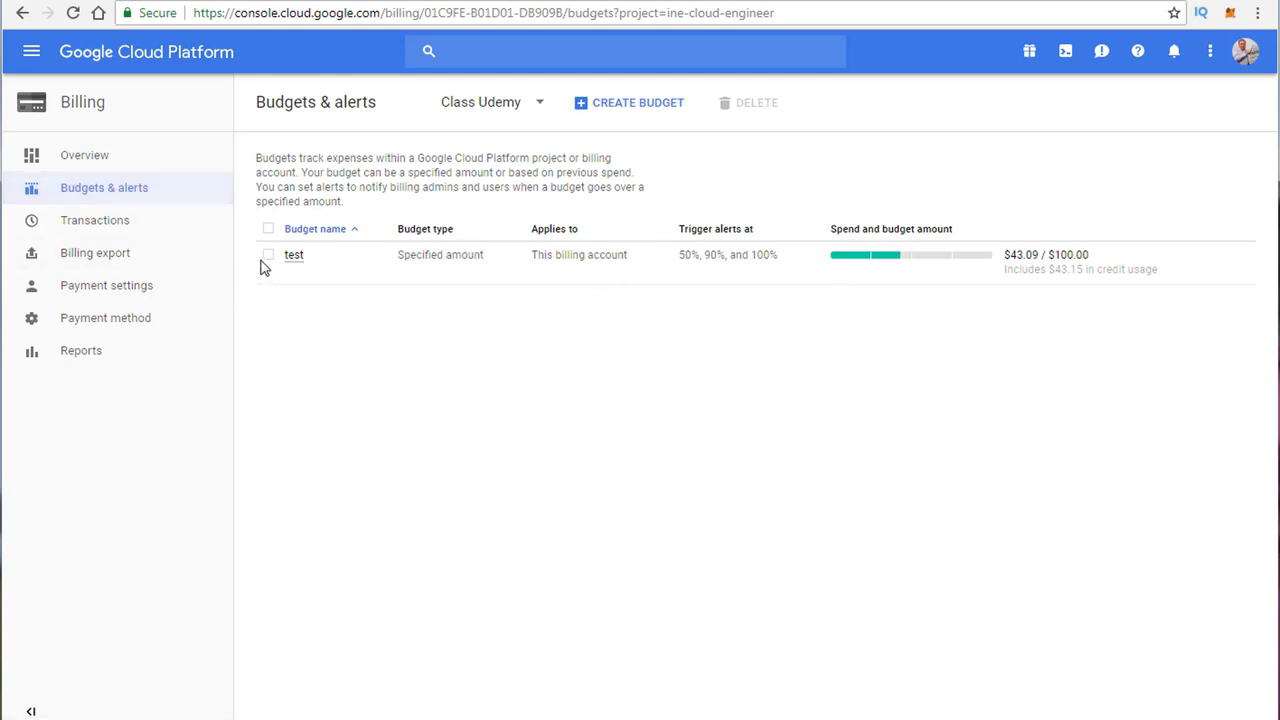
Step: Select the test budget and open its settings
click(268, 262)
click(430, 263)
click(269, 258)
click(293, 256)
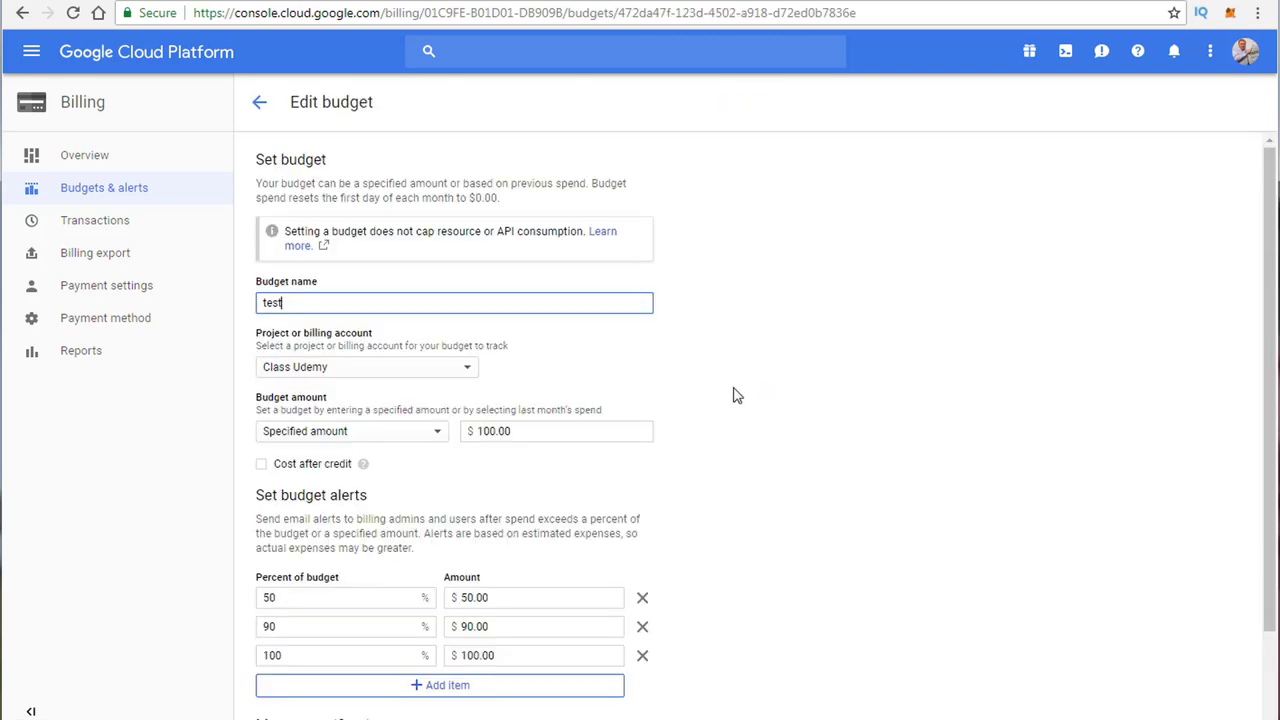
scroll(700, 385, down, 1)
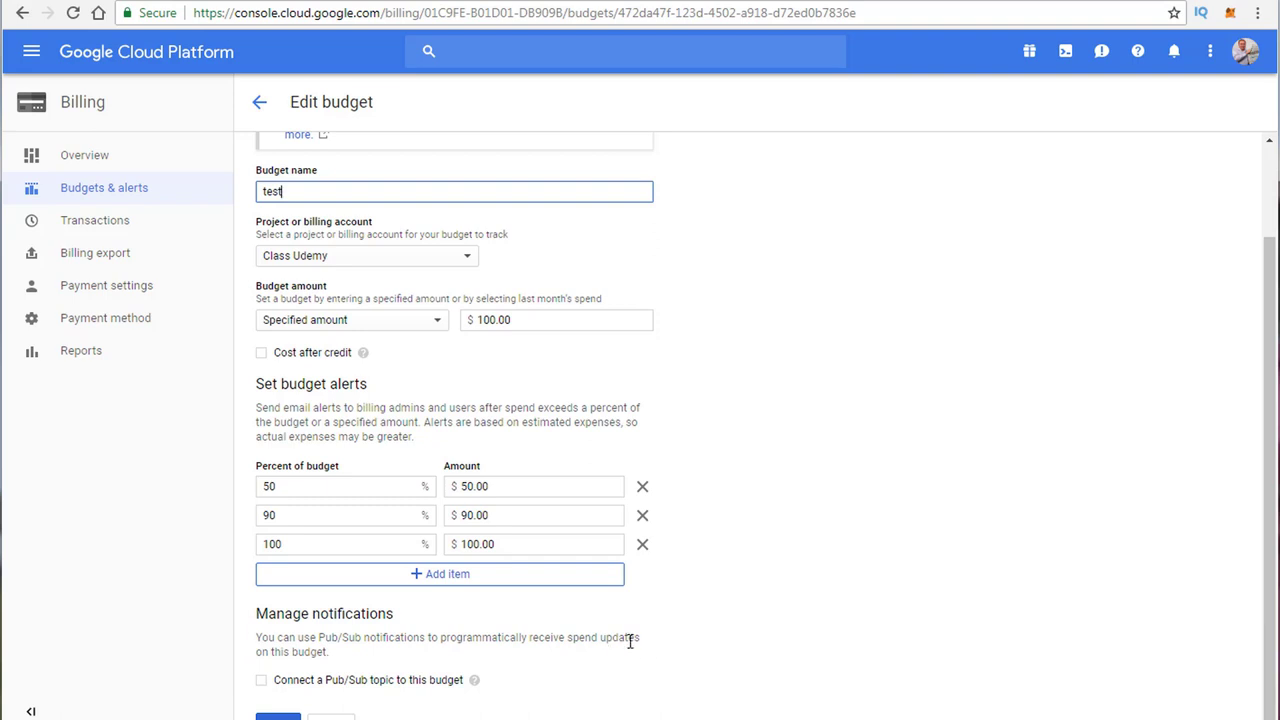
Step: Try connecting a Pub/Sub topic to the test budget, then disconnect it and return to the budgets list
click(262, 685)
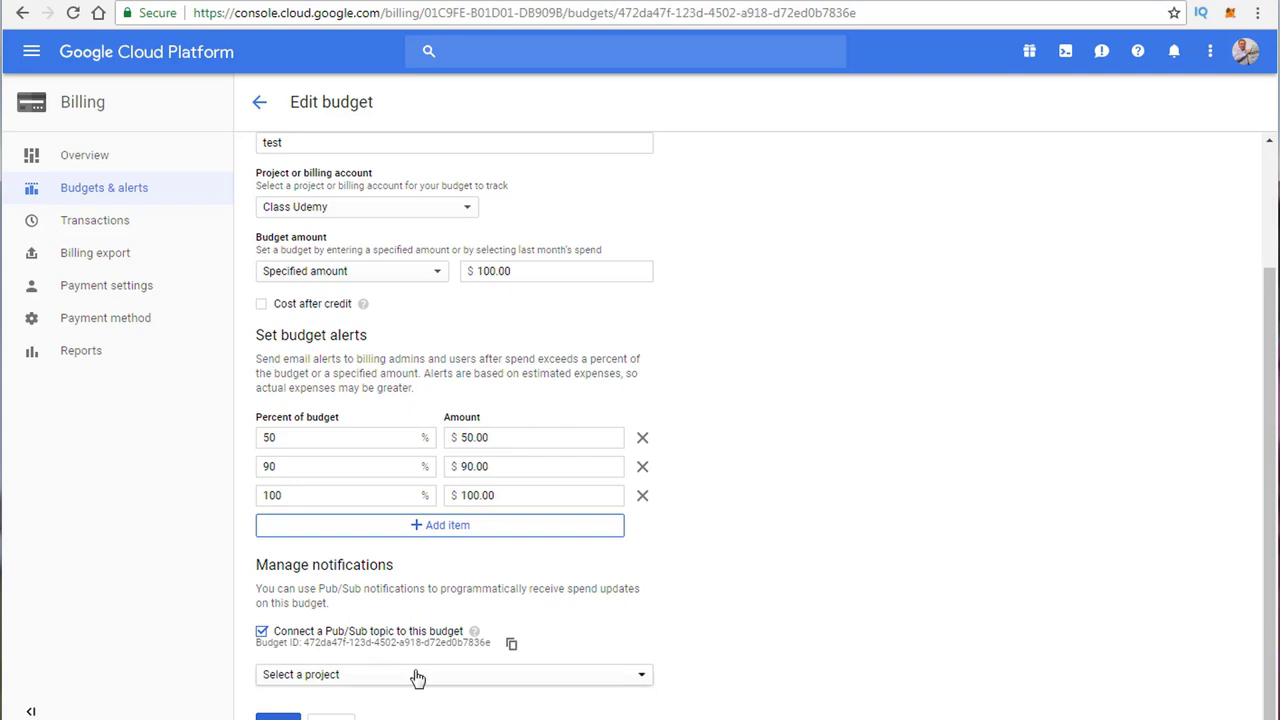
click(414, 676)
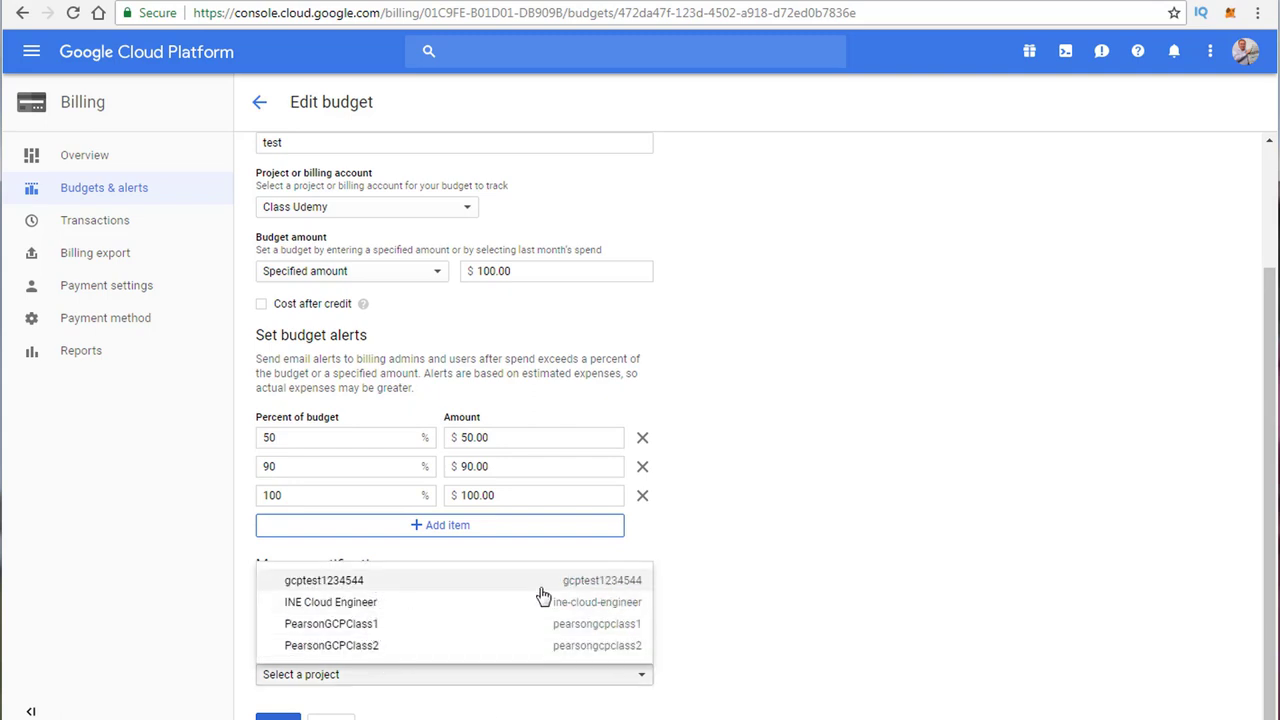
click(943, 567)
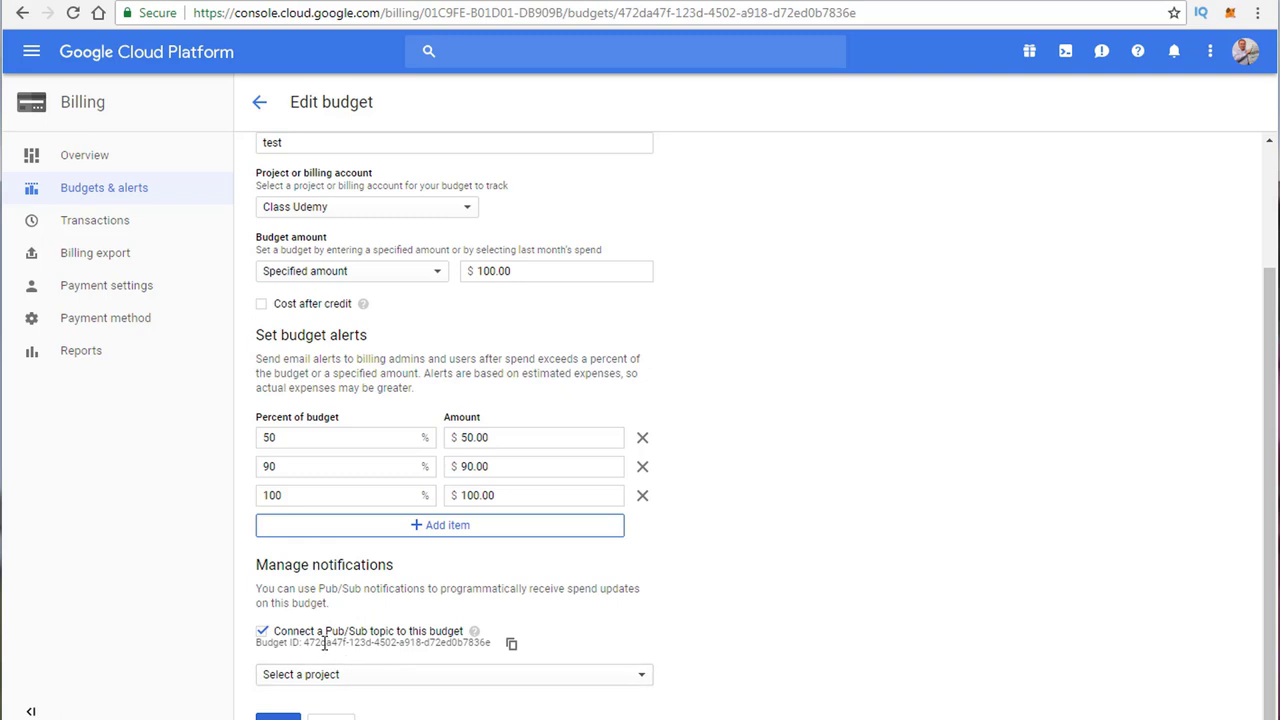
click(264, 633)
scroll(737, 491, up, 3)
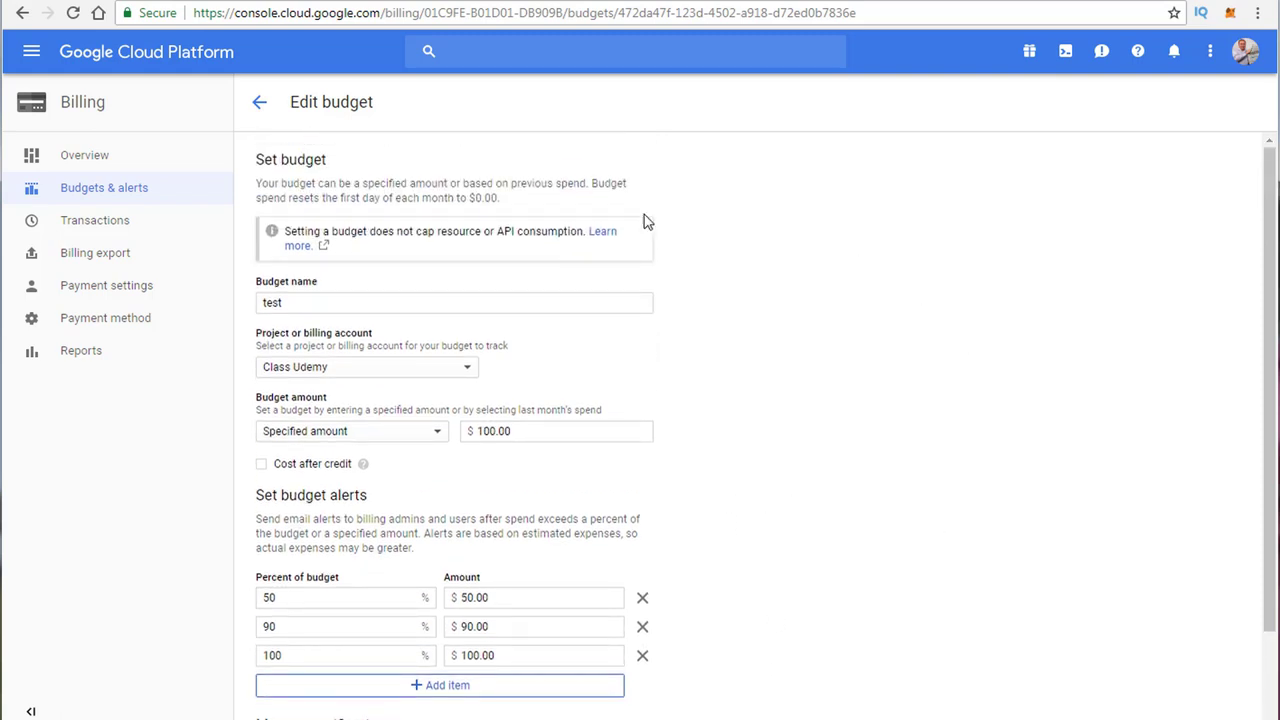
click(259, 104)
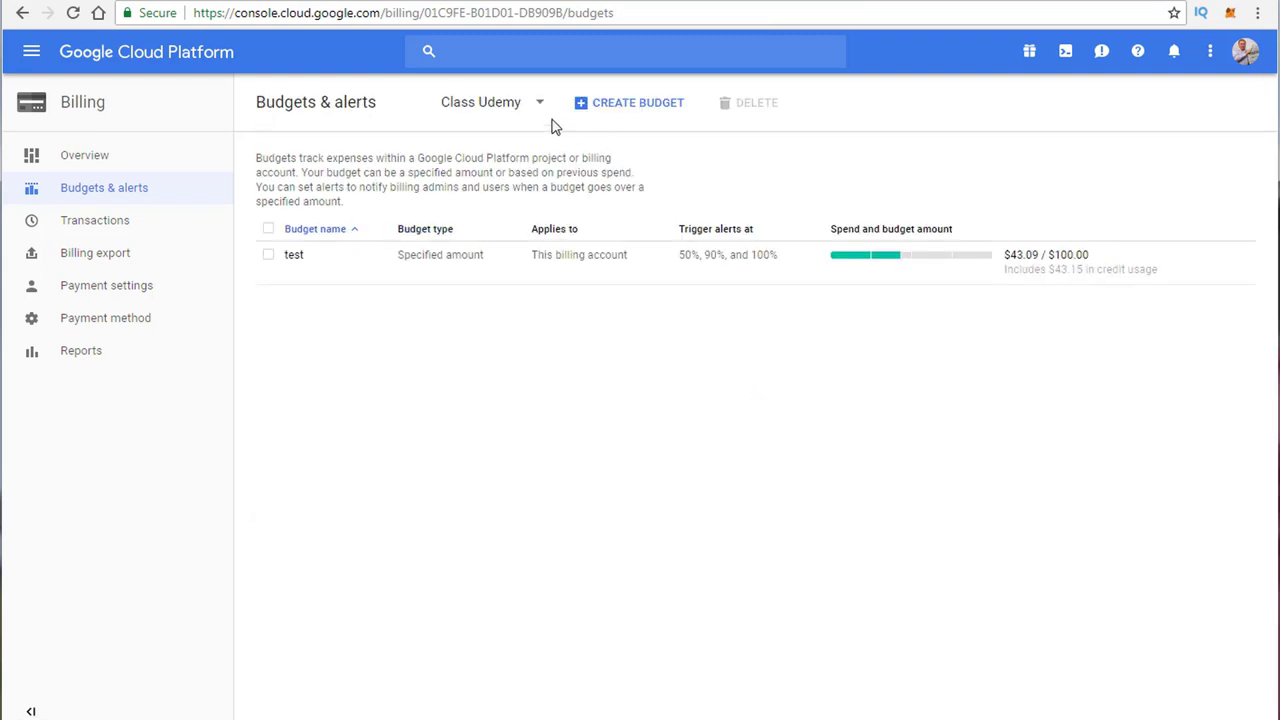
Step: Look over a blank Create budget form, then go to the billing account overview
click(622, 104)
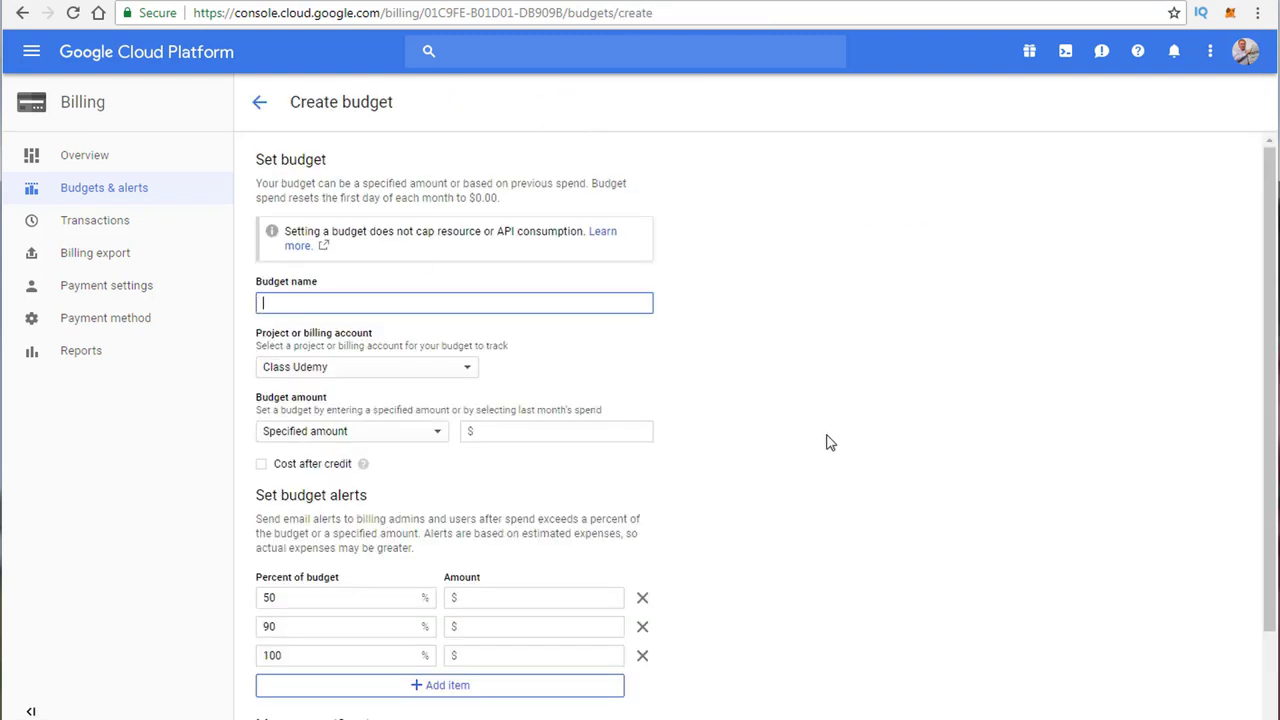
scroll(829, 443, down, 1)
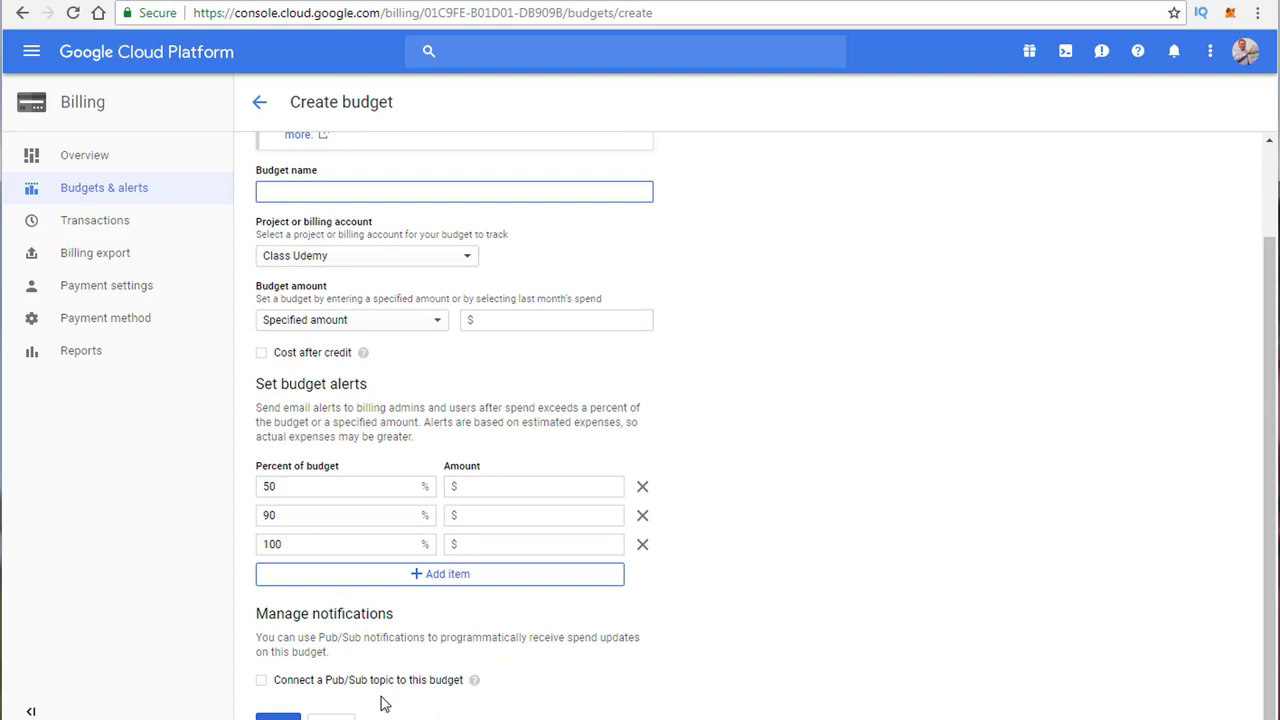
scroll(943, 327, up, 1)
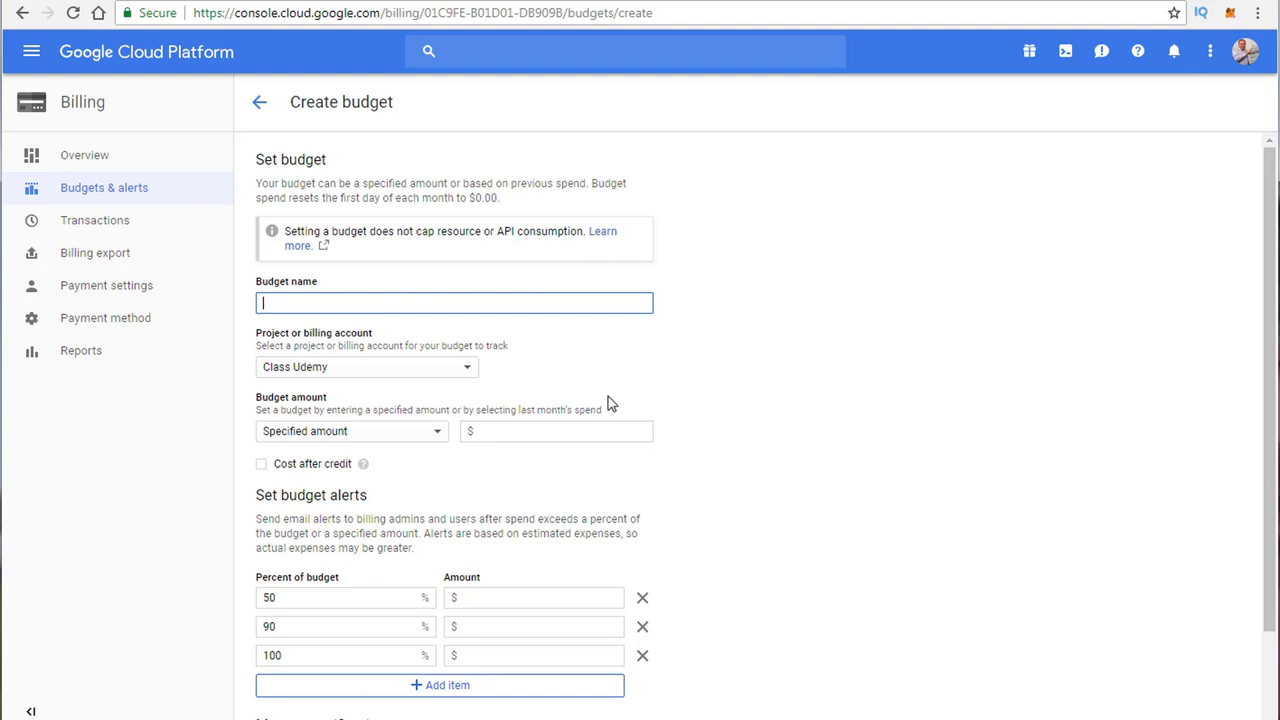
scroll(380, 545, down, 2)
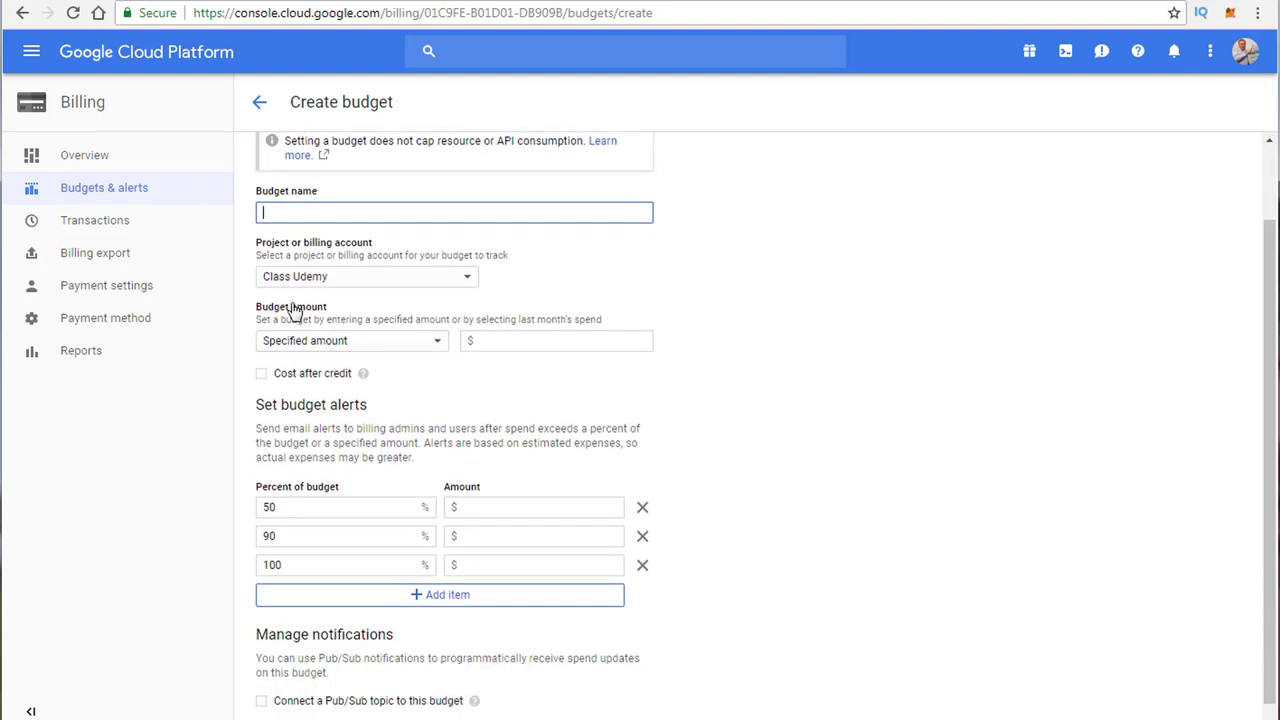
click(60, 105)
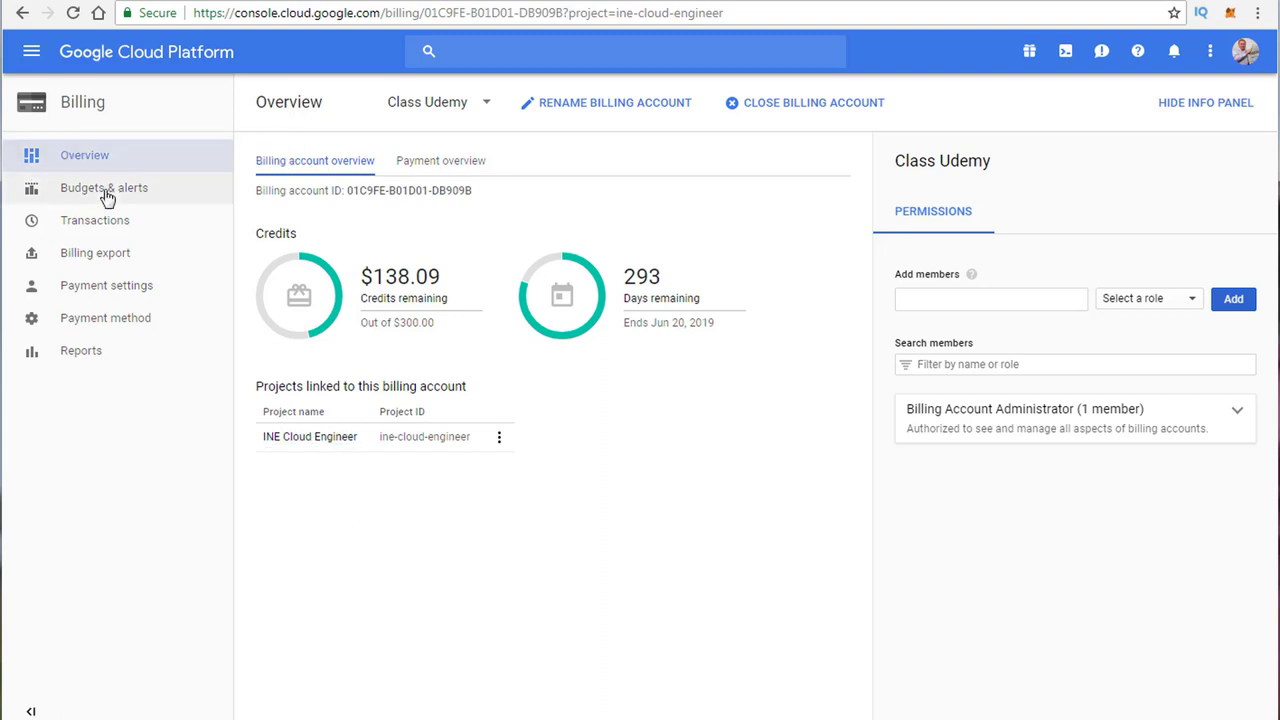
Step: Return to the INE Cloud Engineer project's home dashboard via the Google Cloud Platform logo
click(160, 62)
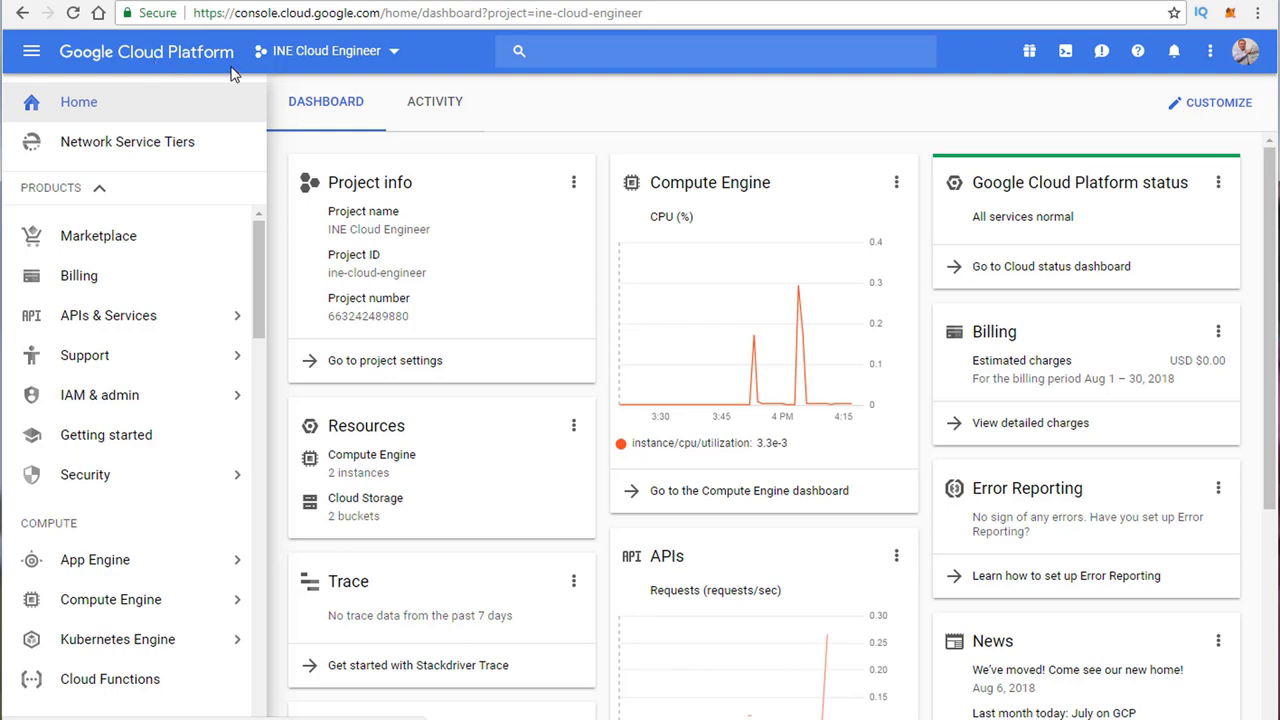
Step: Search for Stackdriver and open Stackdriver Monitoring from the navigation menu
click(569, 51)
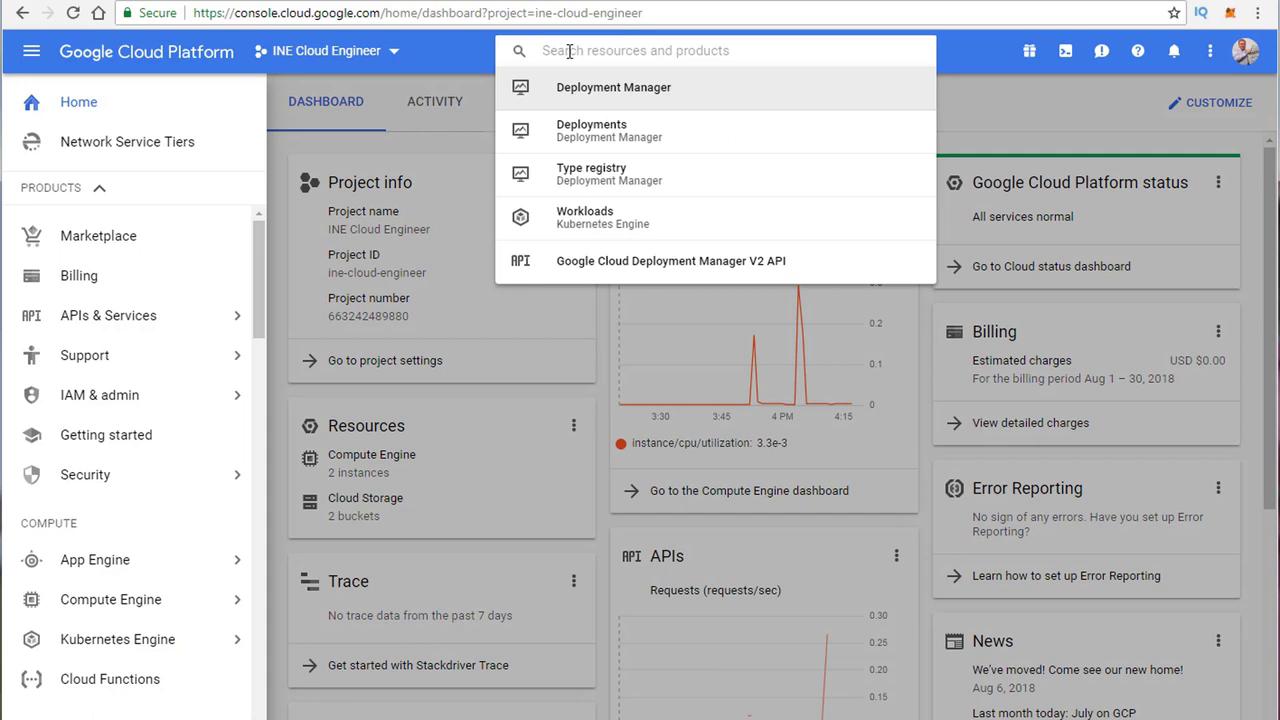
text(stac)
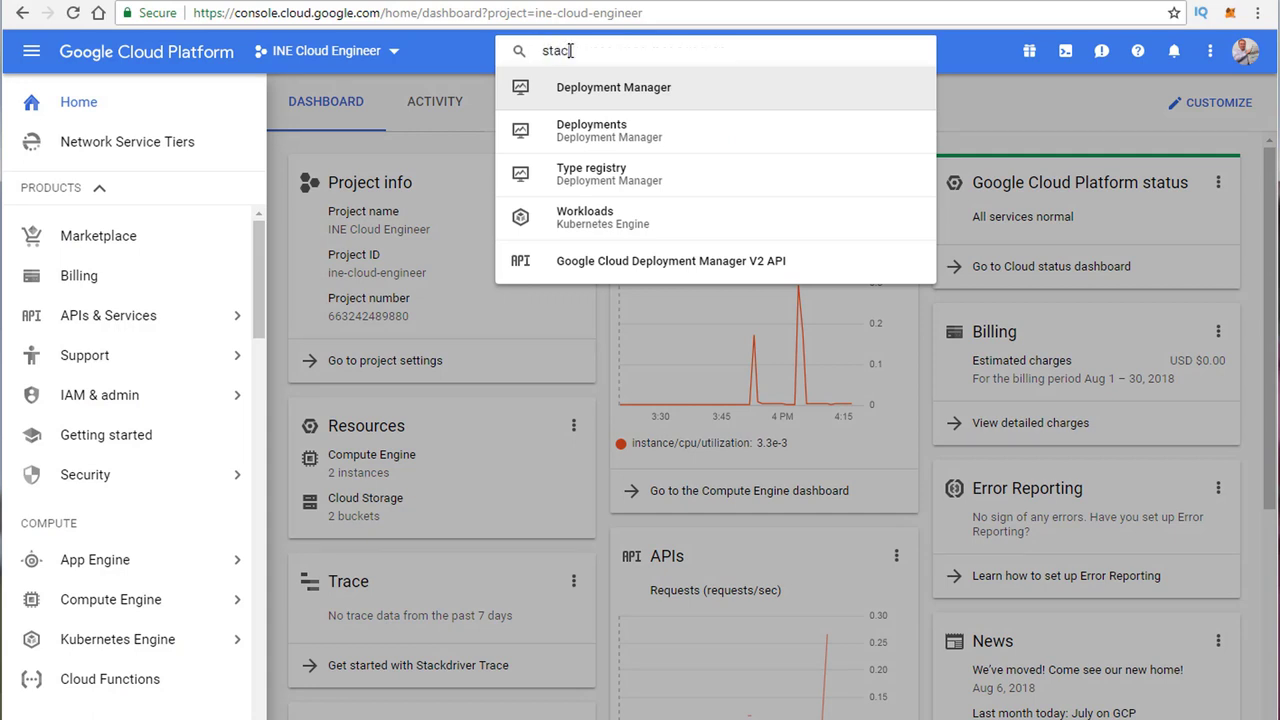
text(j)
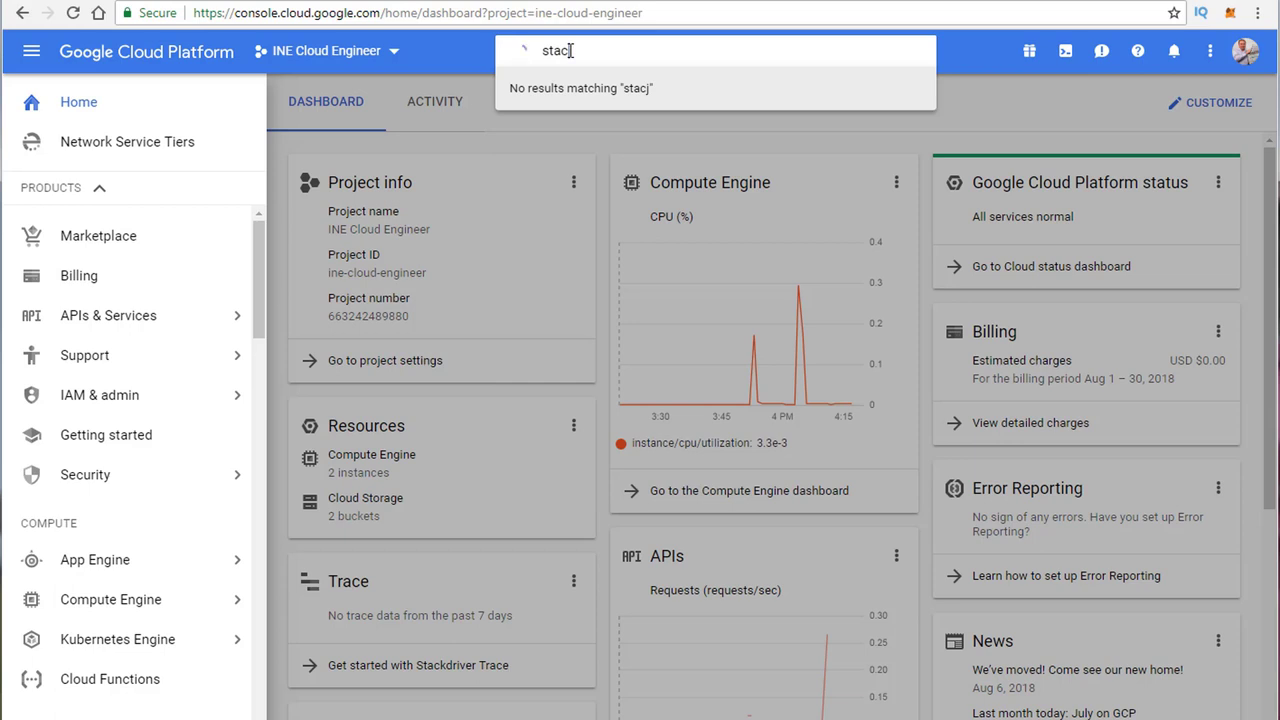
text(driver)
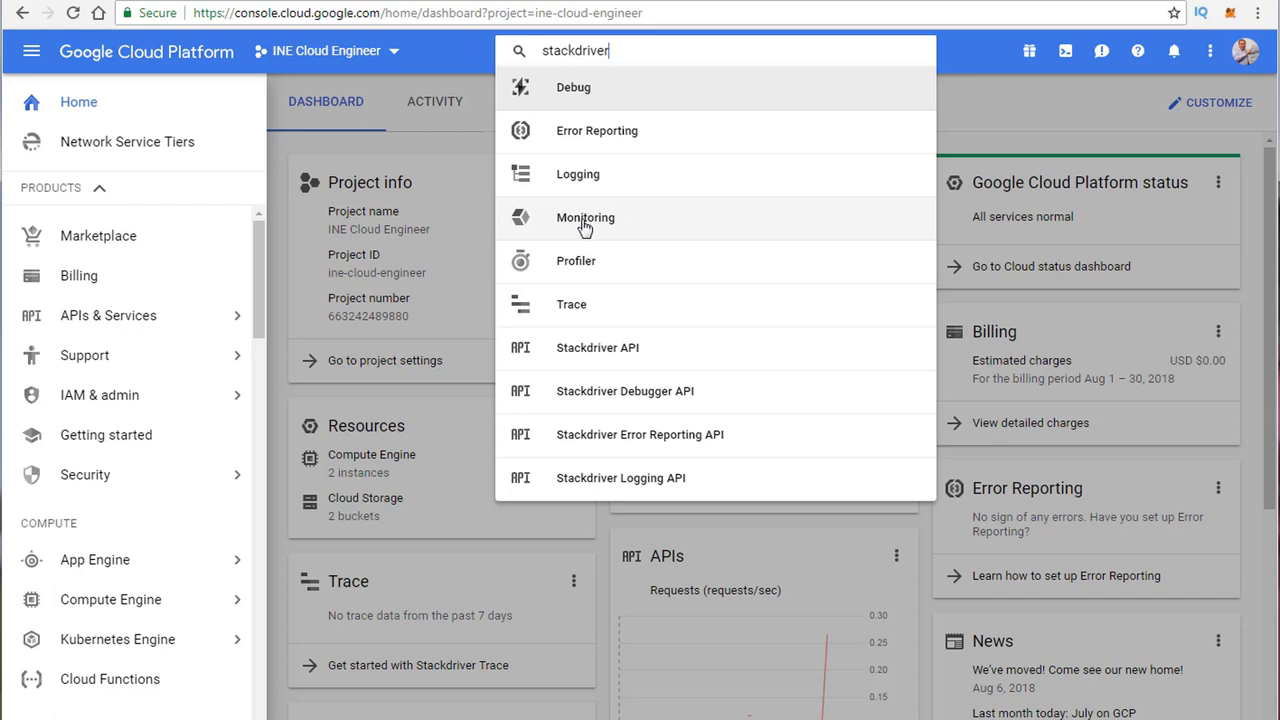
scroll(137, 491, down, 5)
scroll(139, 496, down, 4)
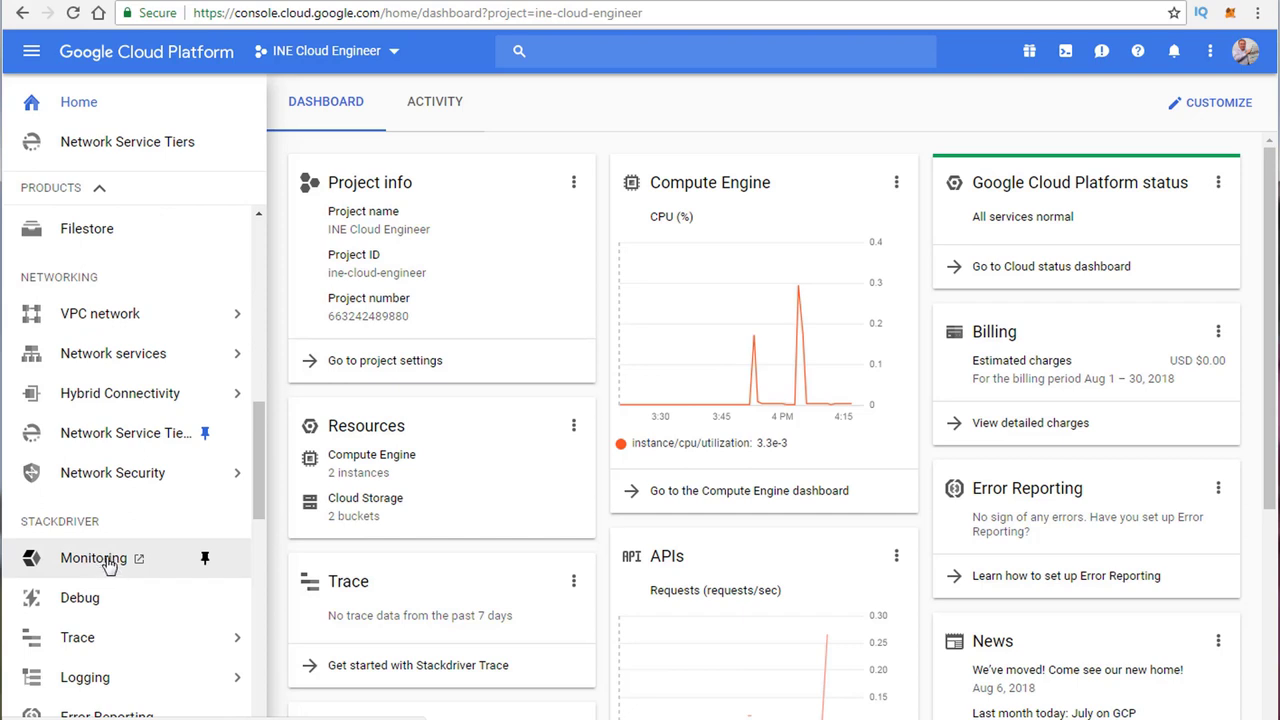
click(106, 565)
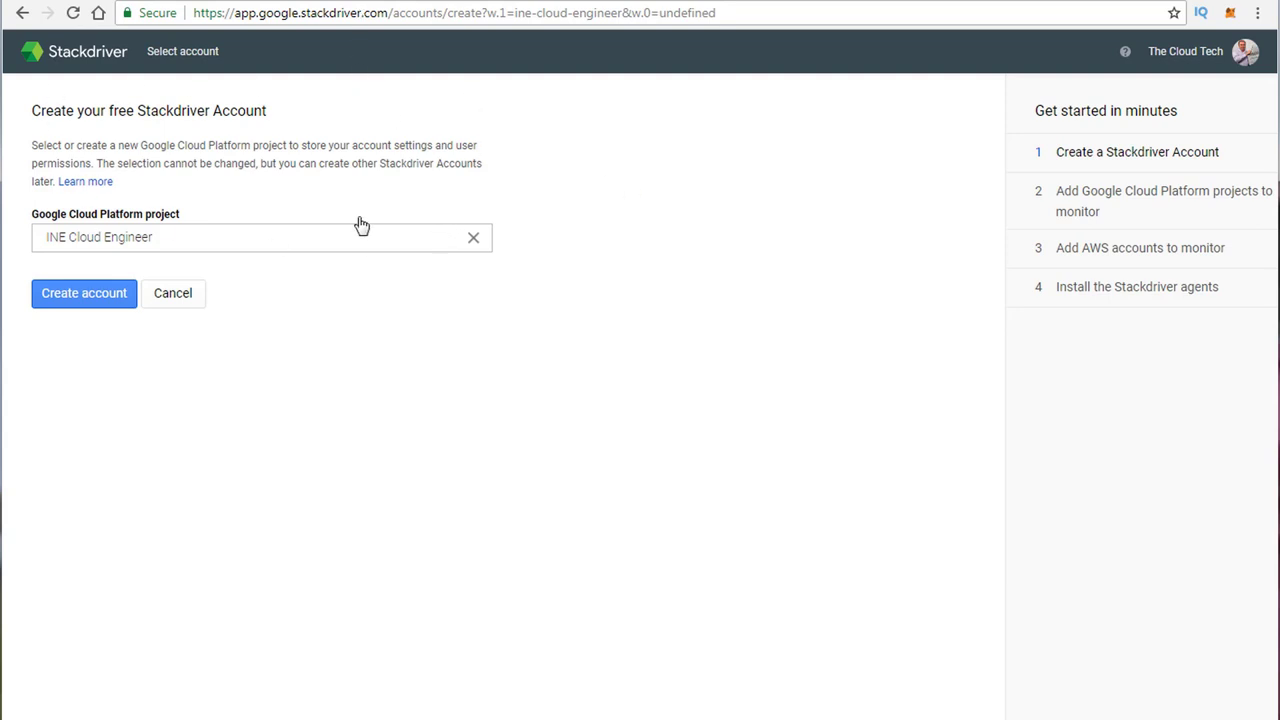
Step: Create the Stackdriver account for INE Cloud Engineer, leaving gcptest1234544 unmonitored
click(85, 306)
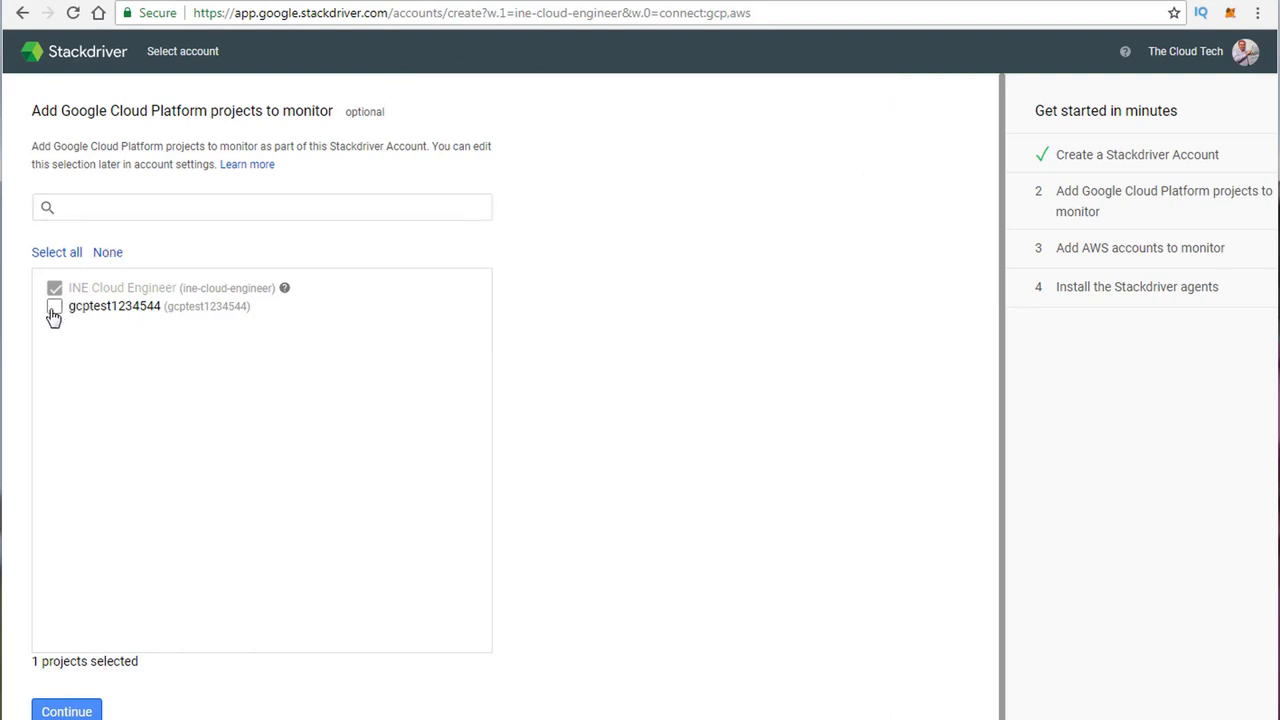
click(54, 310)
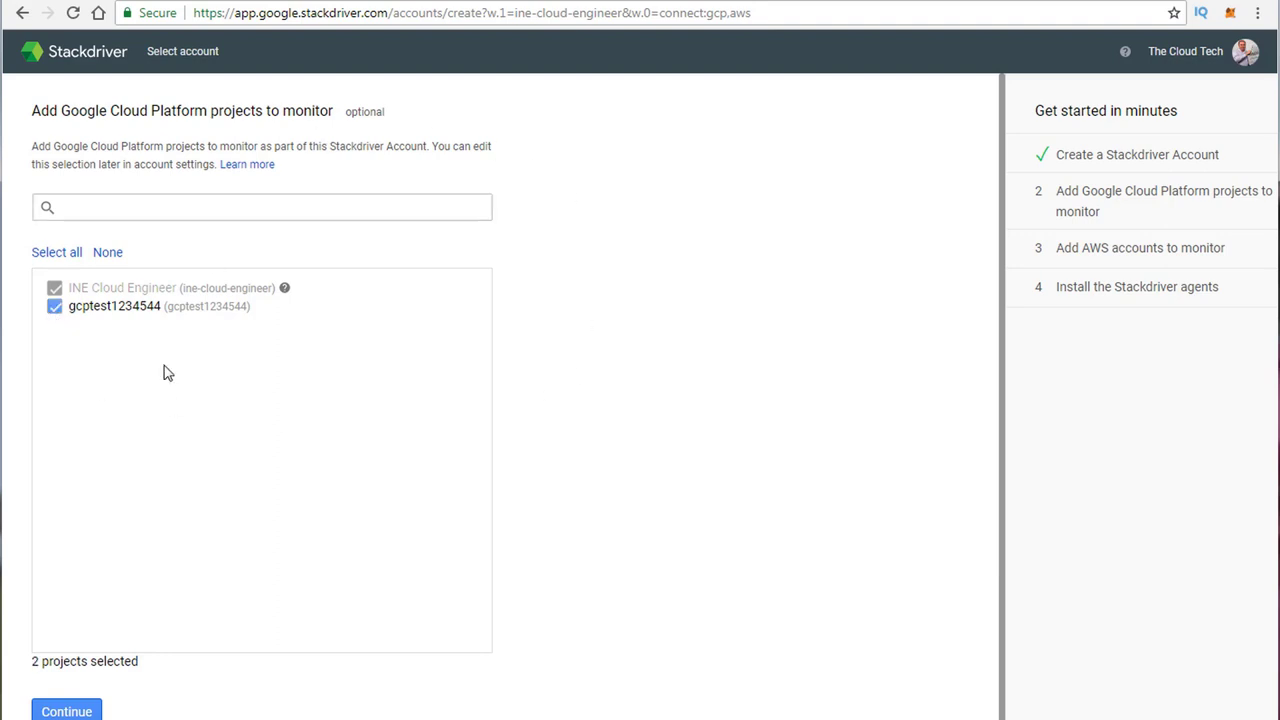
click(53, 309)
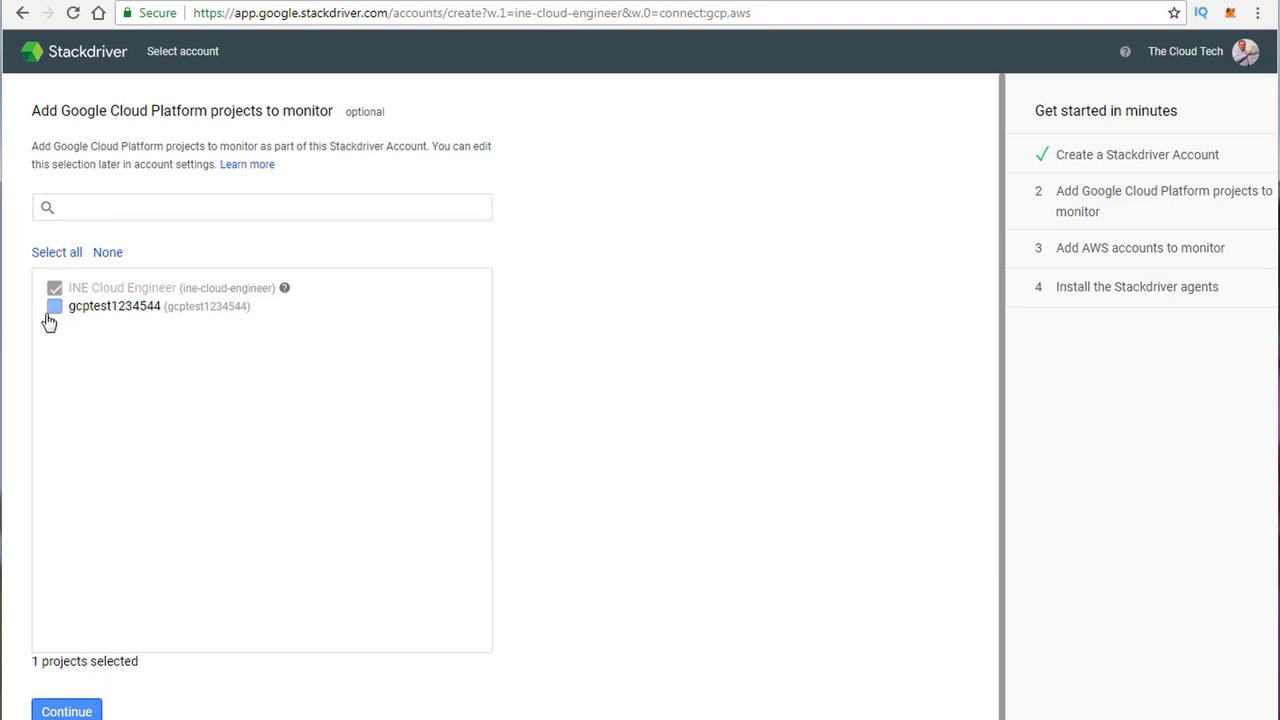
click(88, 713)
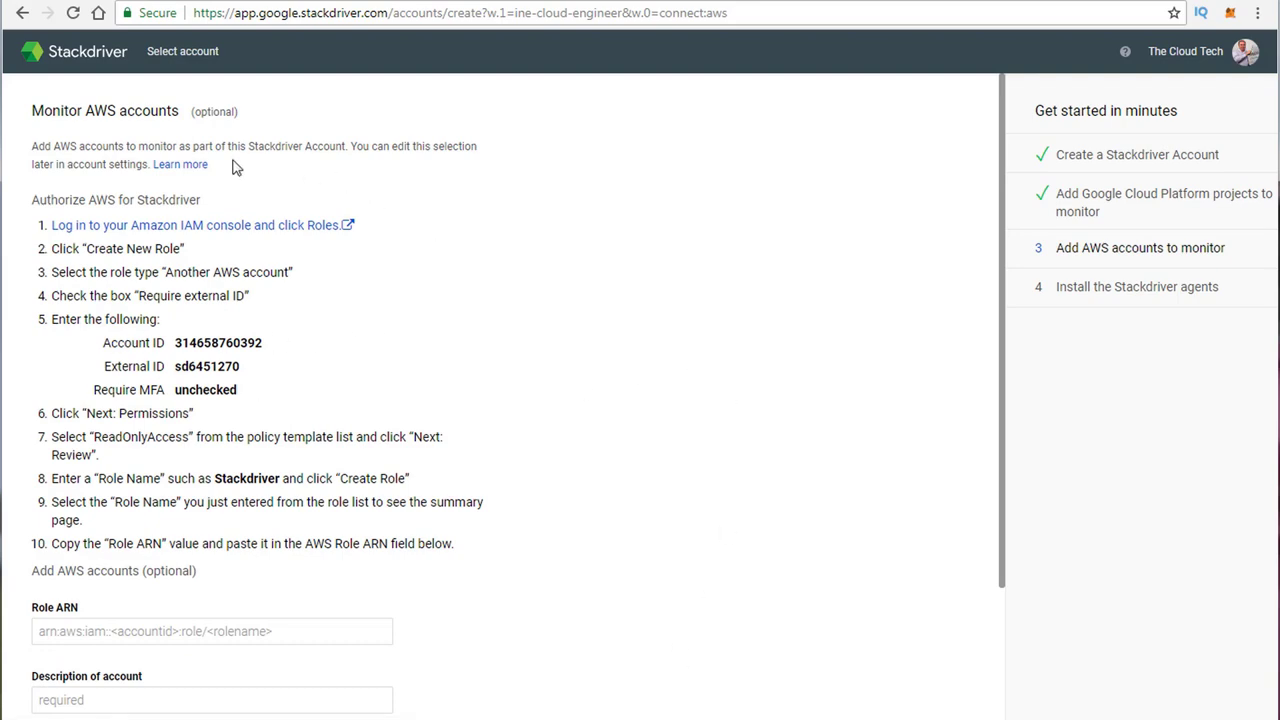
Step: Skip the AWS account setup and the agent installation step
scroll(127, 338, down, 2)
scroll(160, 290, up, 2)
scroll(451, 414, down, 2)
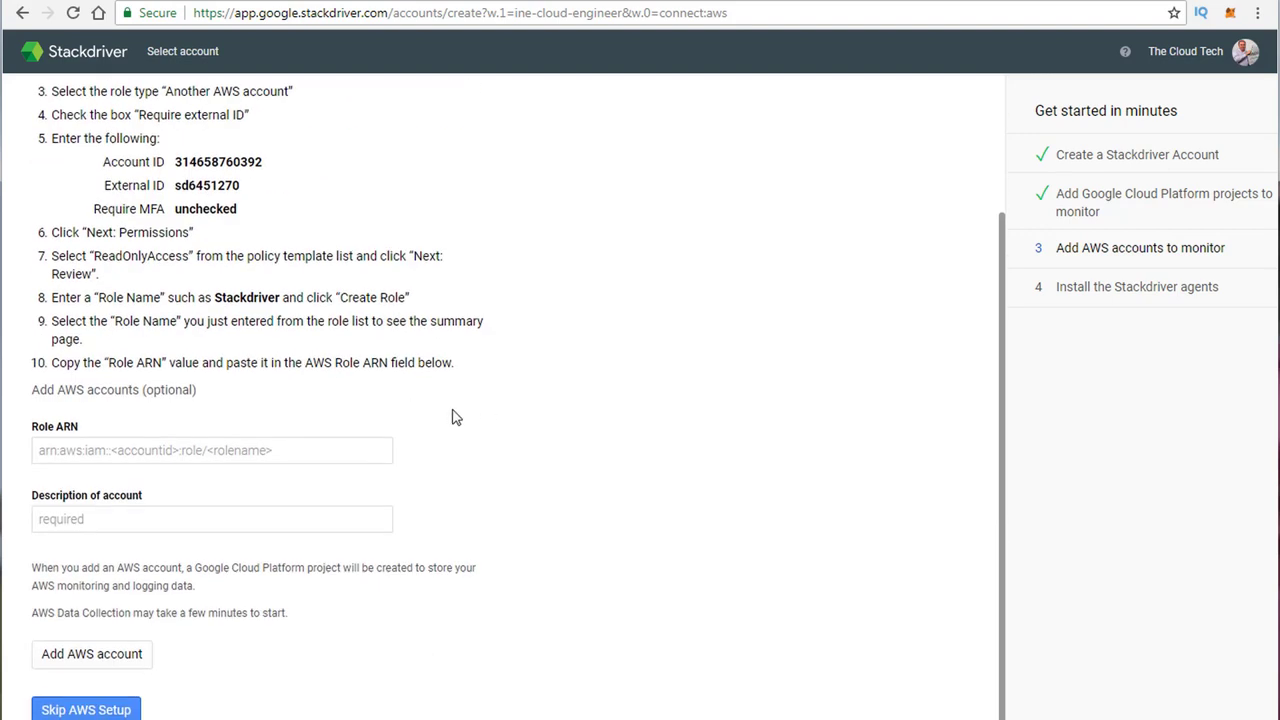
click(84, 710)
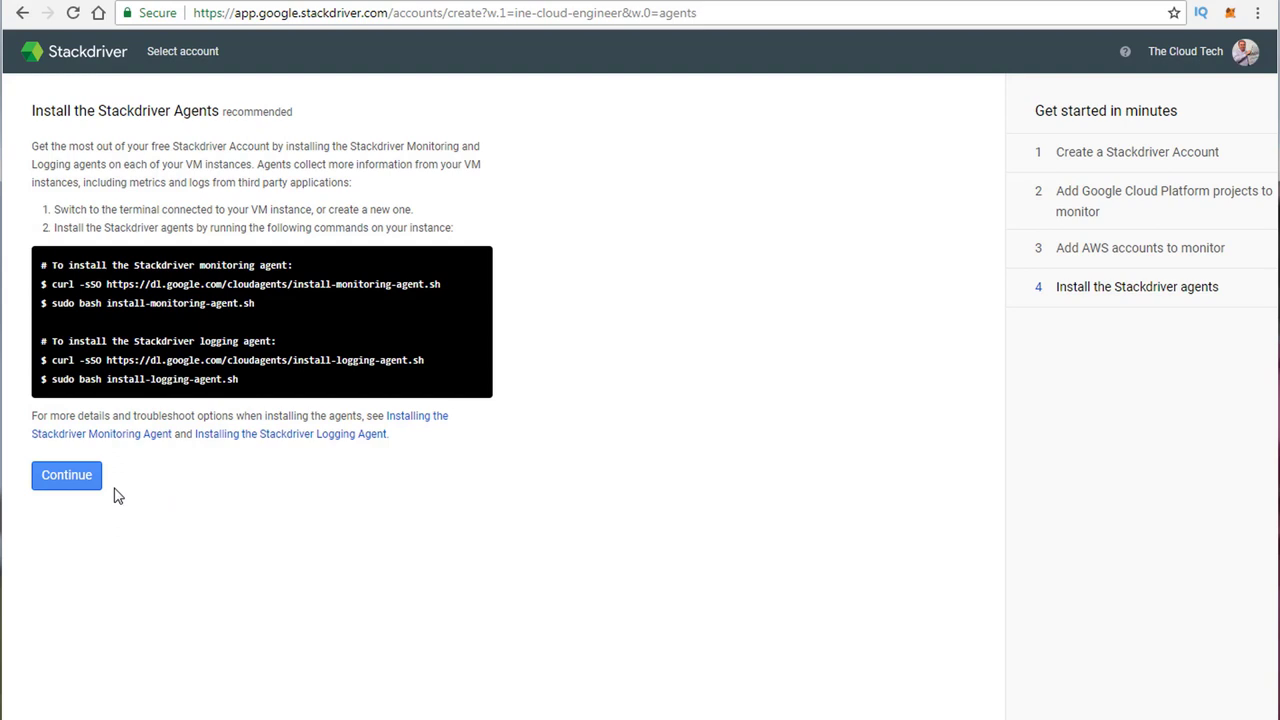
click(75, 481)
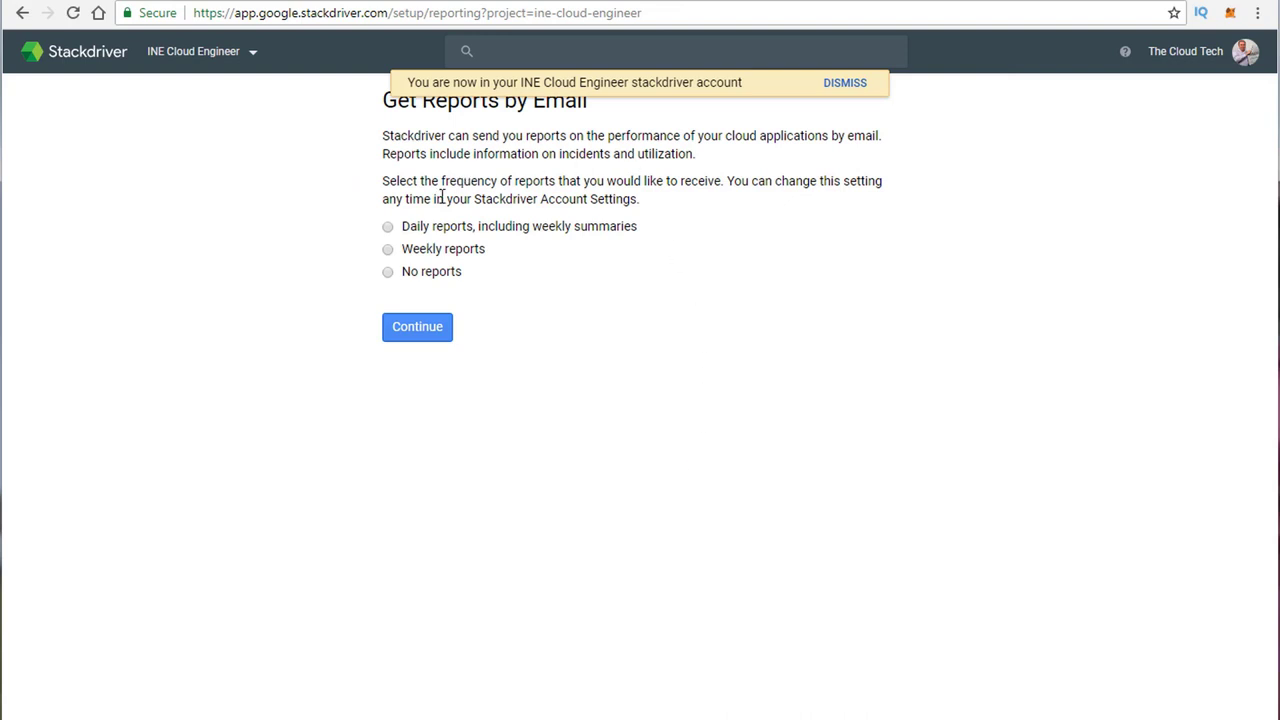
Step: Choose No reports for email and launch Stackdriver Monitoring
click(389, 273)
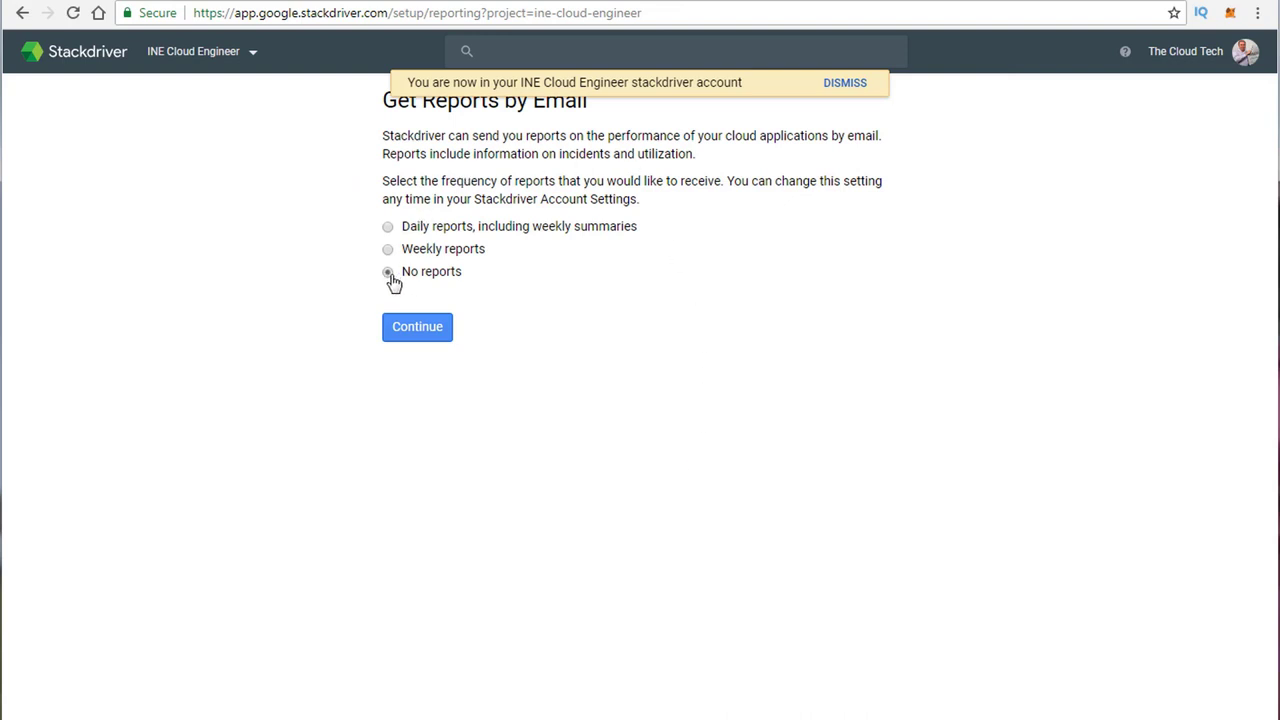
click(435, 342)
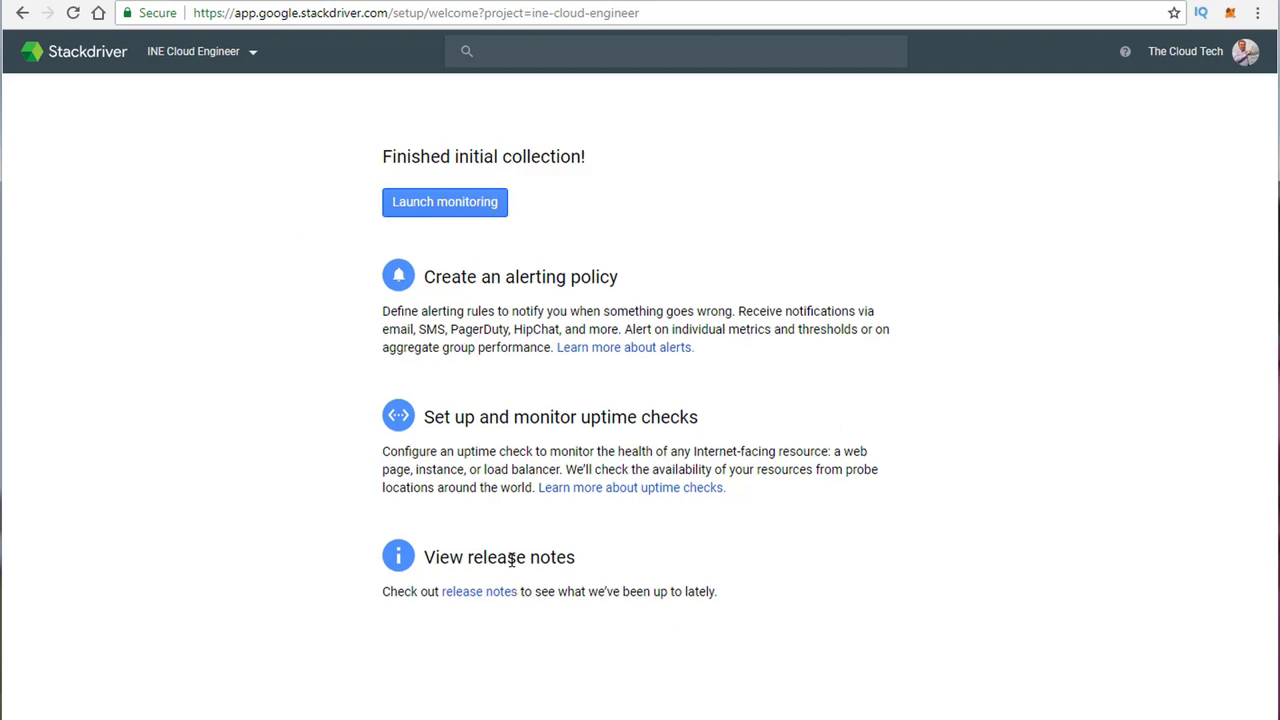
click(445, 201)
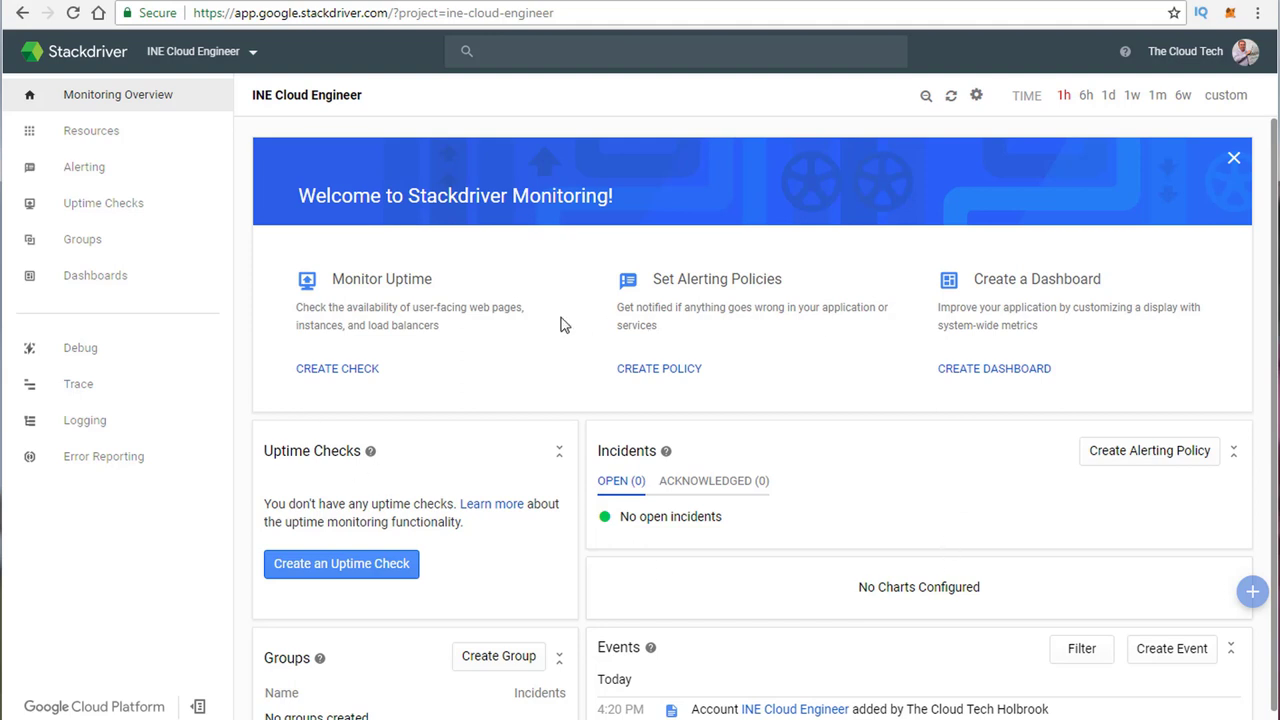
Step: Open a New Uptime Check form, look it over, and cancel it without saving
scroll(595, 415, down, 1)
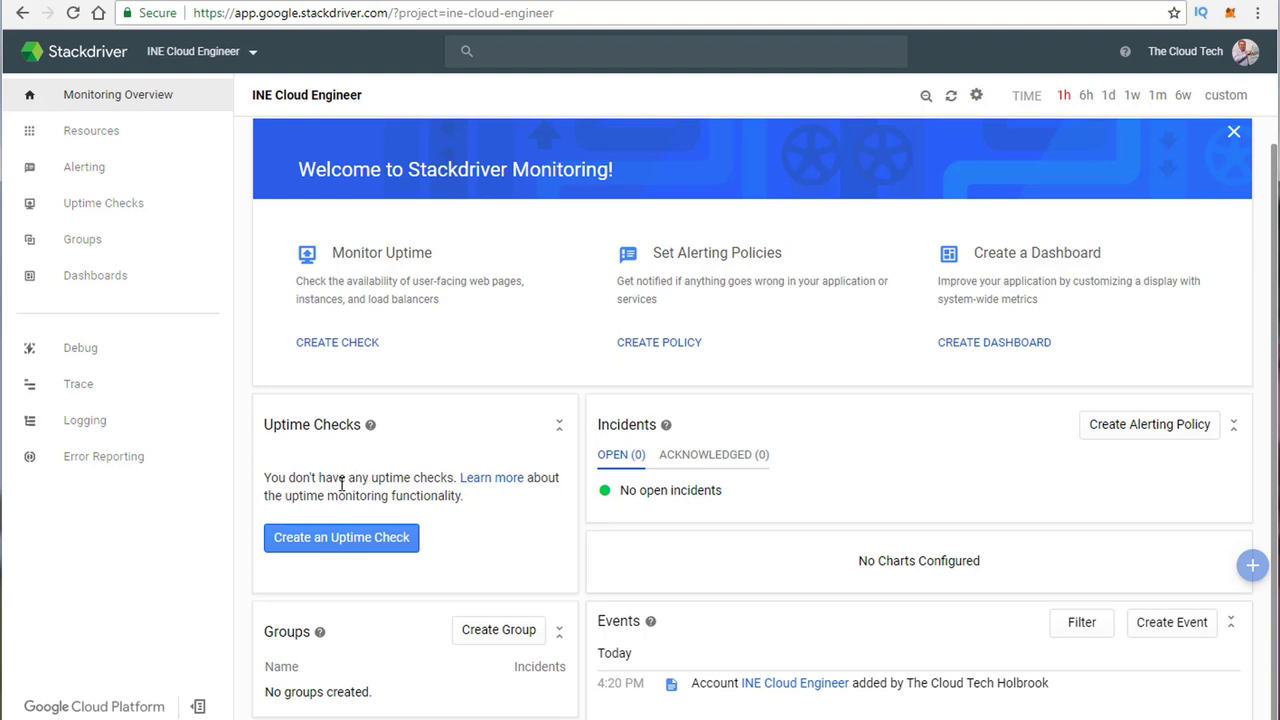
click(322, 548)
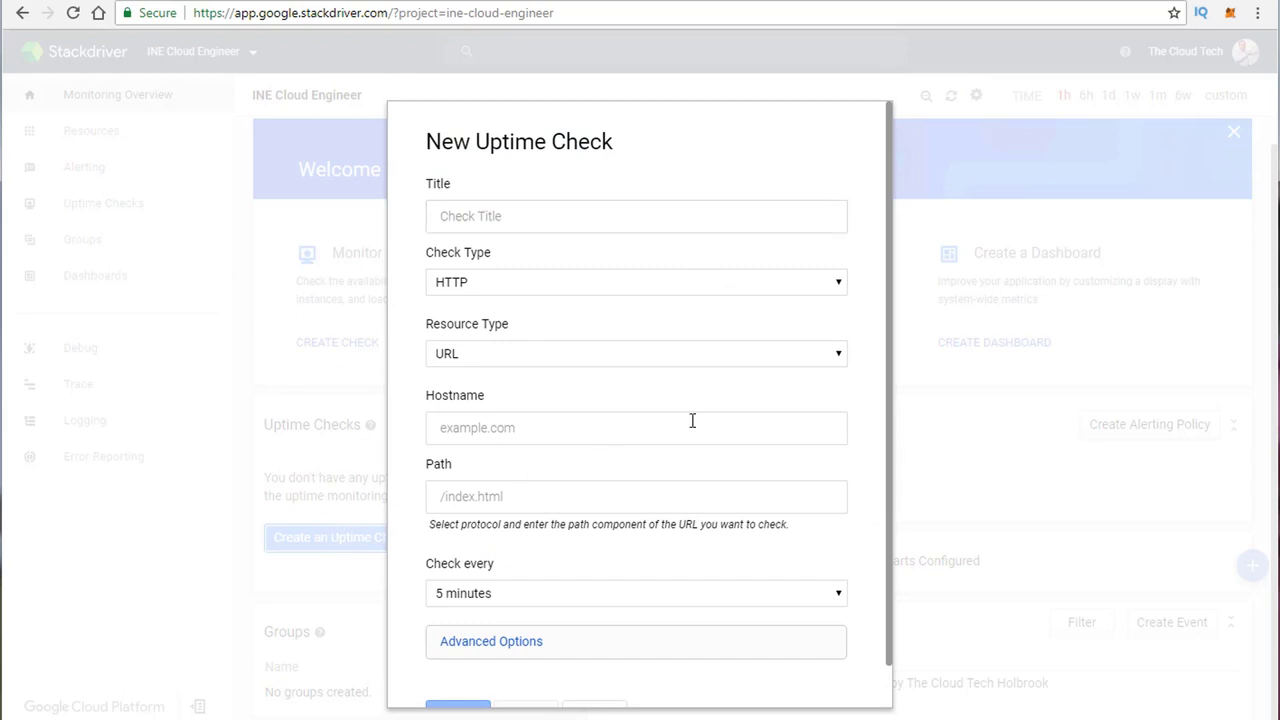
scroll(691, 420, down, 1)
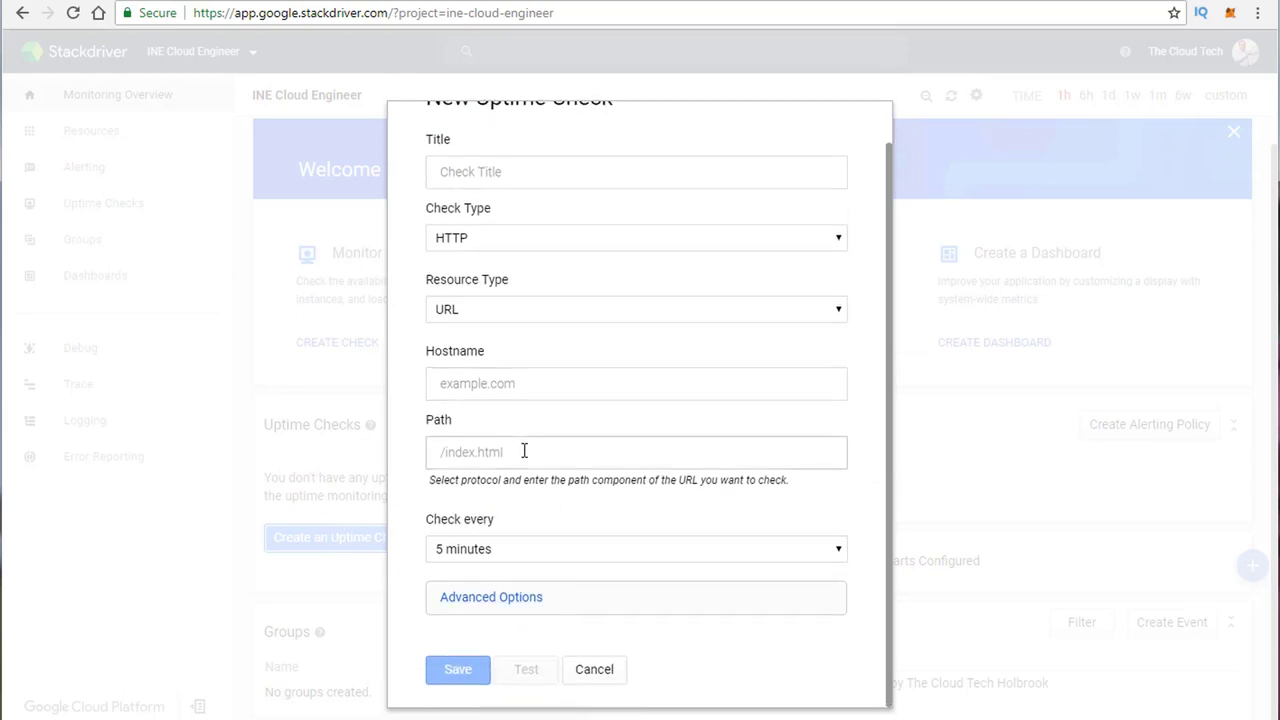
scroll(524, 451, up, 1)
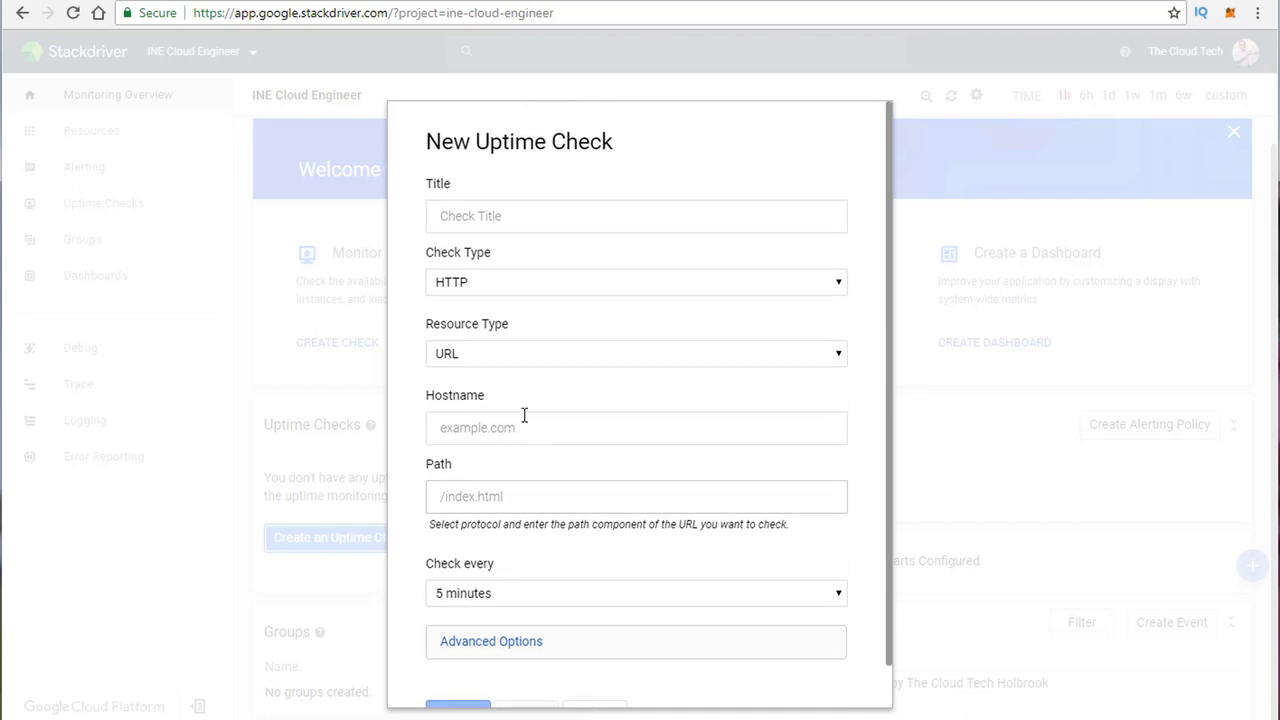
scroll(575, 689, down, 1)
click(593, 671)
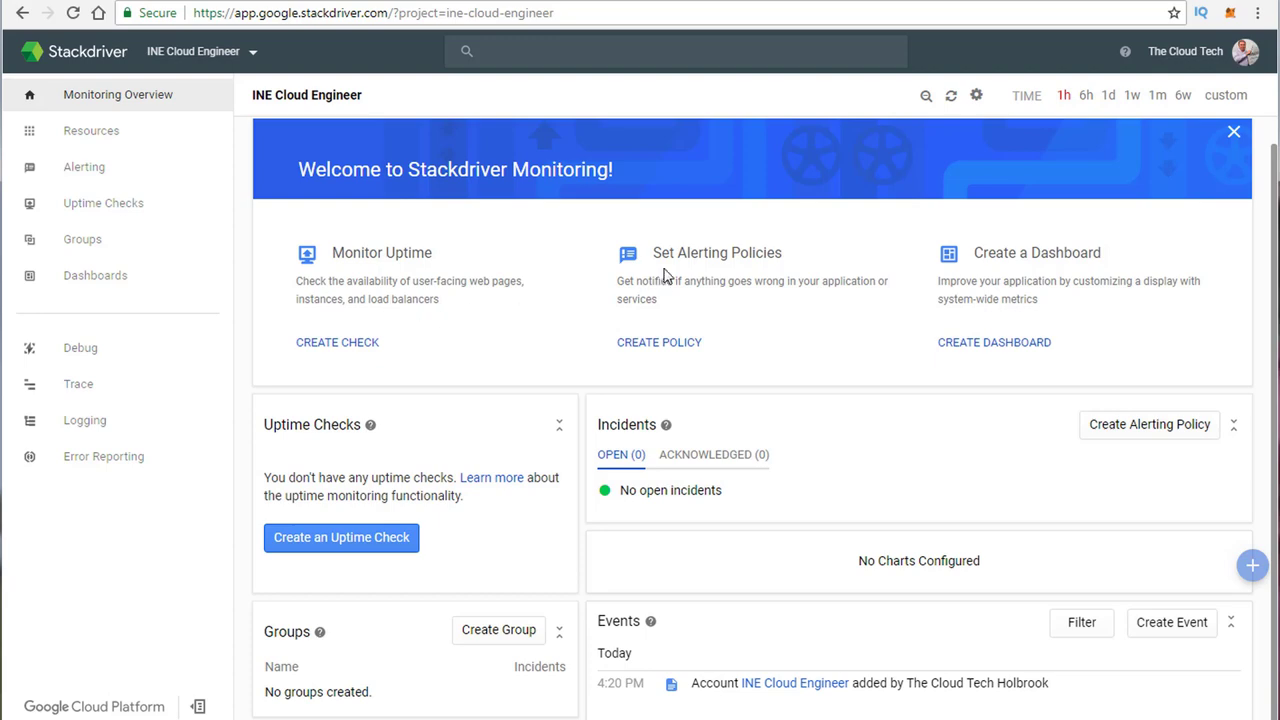
Step: Start a new alerting policy from the Set Alerting Policies card on the overview
click(669, 345)
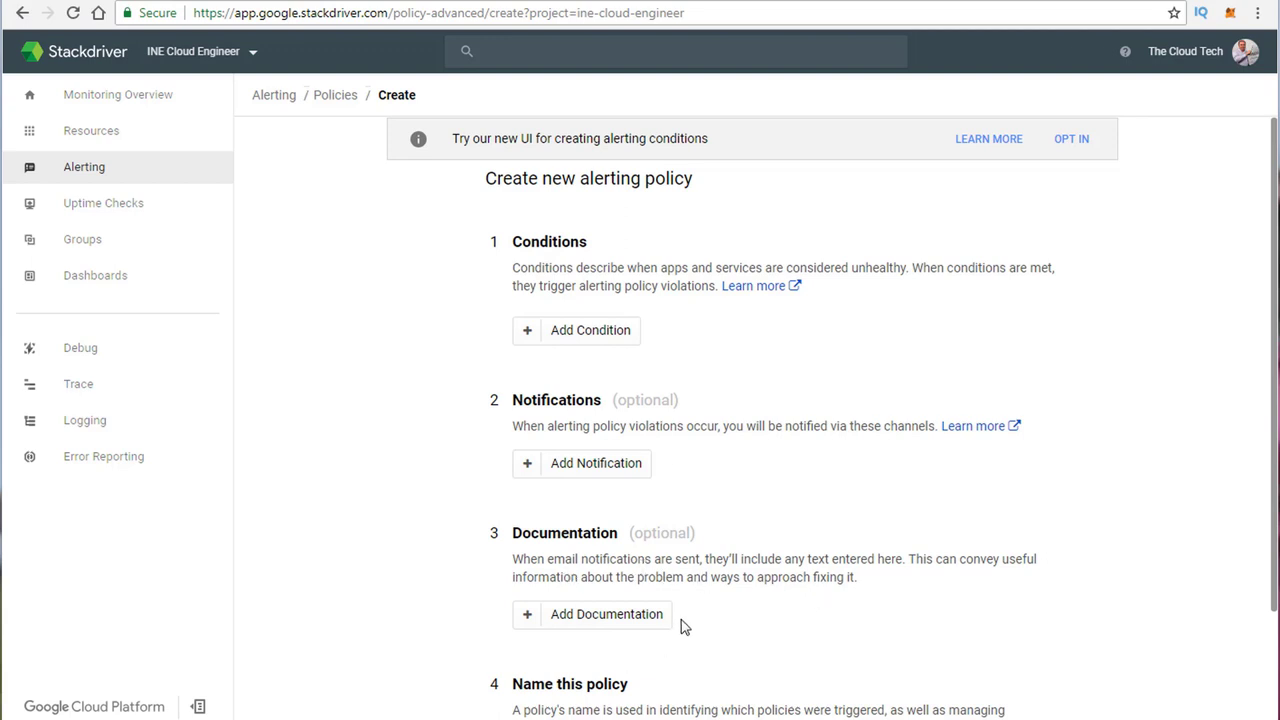
Step: Add a Metric Threshold condition targeting the GCS Bucket resource type
scroll(660, 677, down, 3)
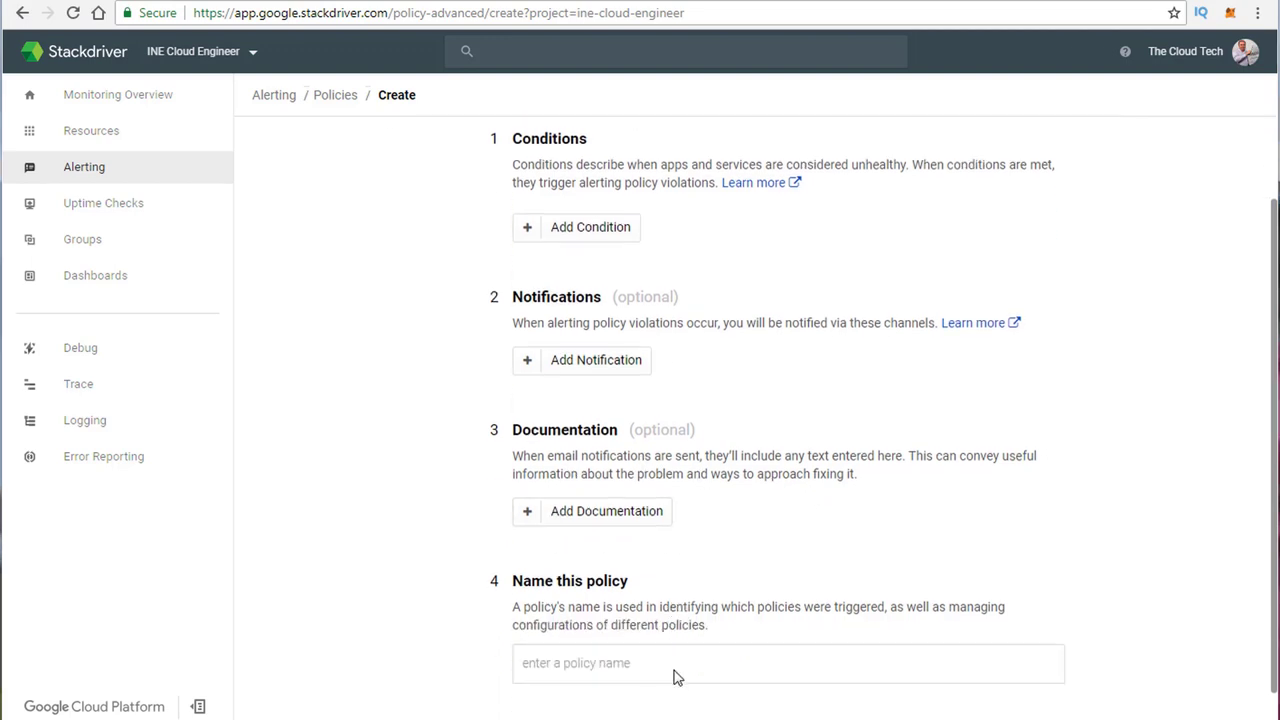
scroll(479, 600, up, 3)
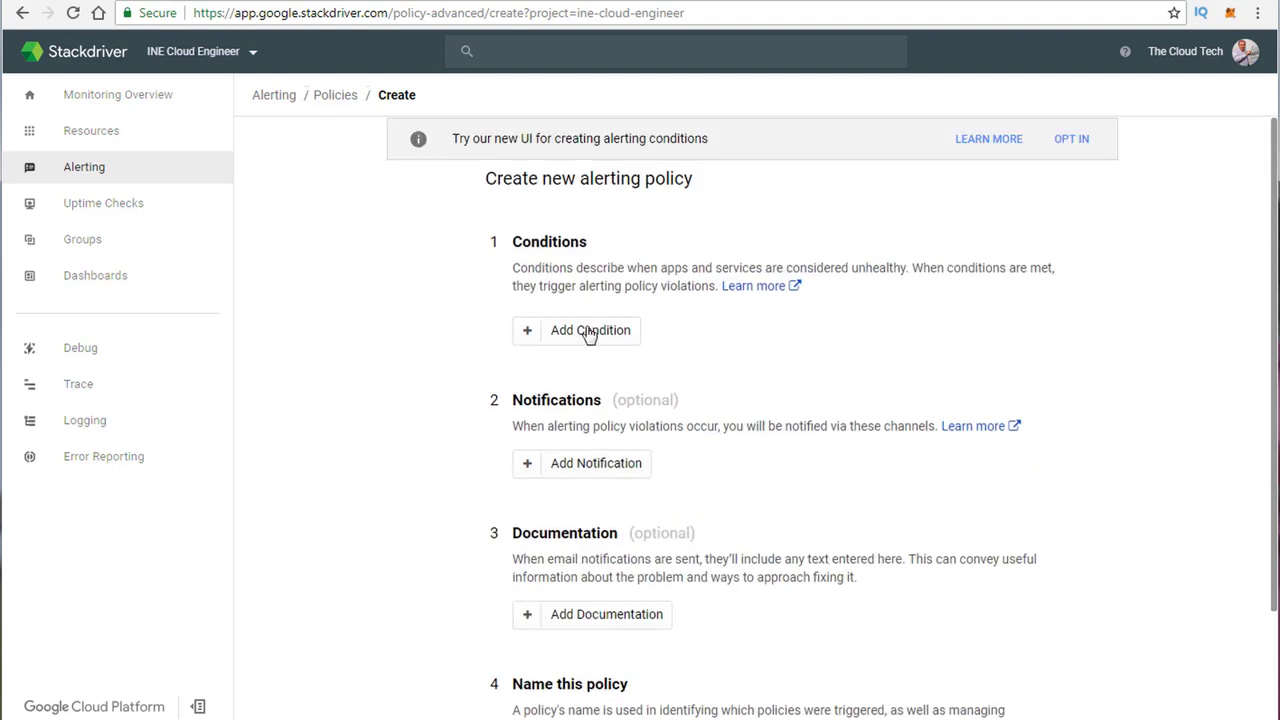
click(556, 338)
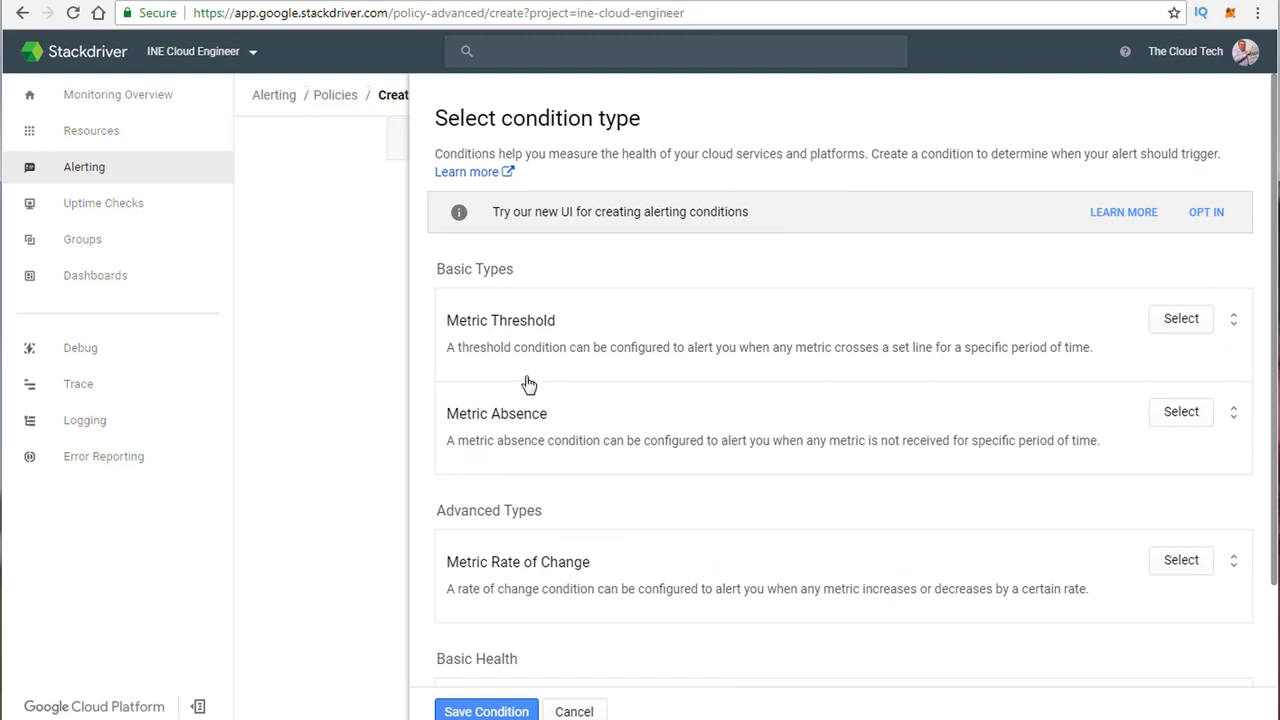
scroll(560, 482, down, 2)
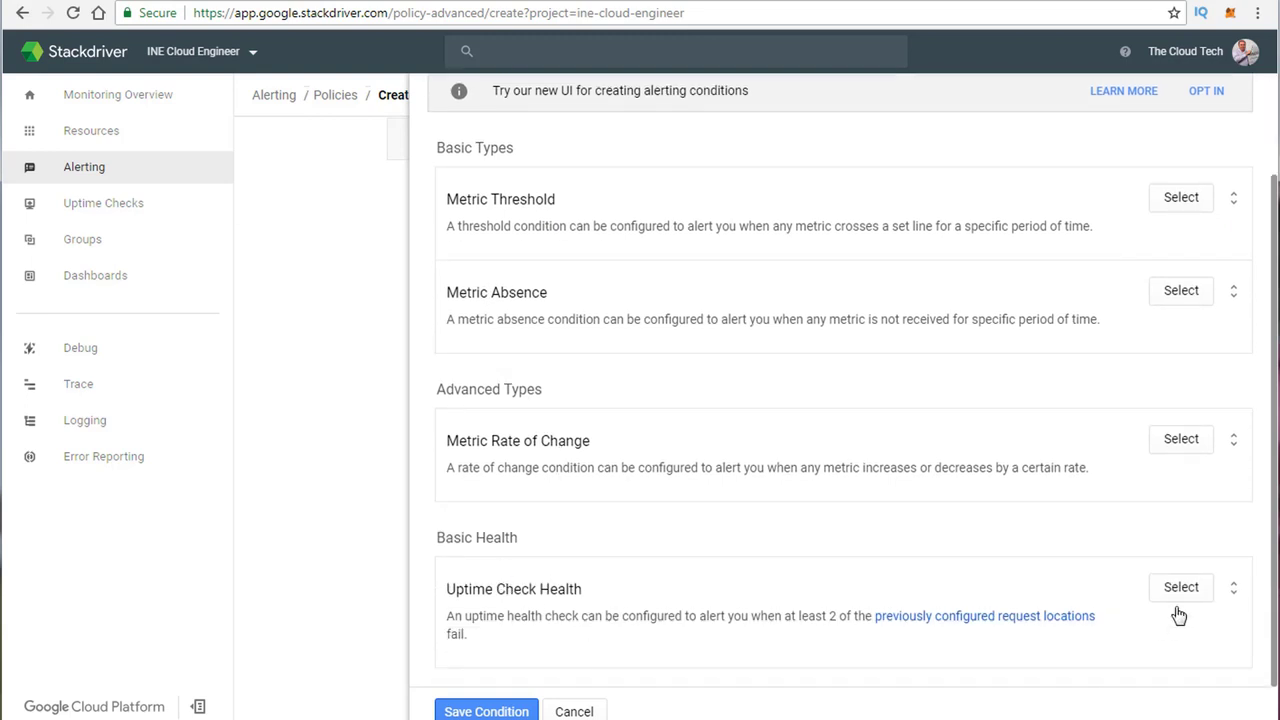
scroll(640, 620, up, 2)
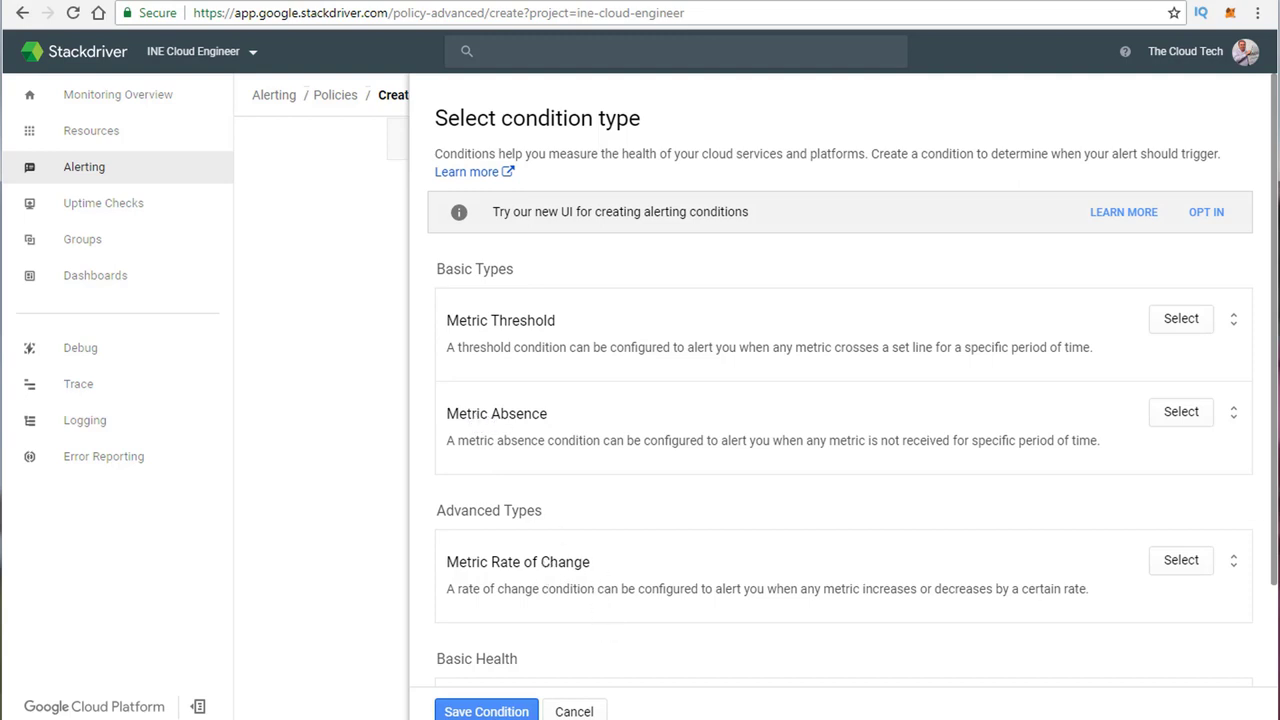
click(1177, 328)
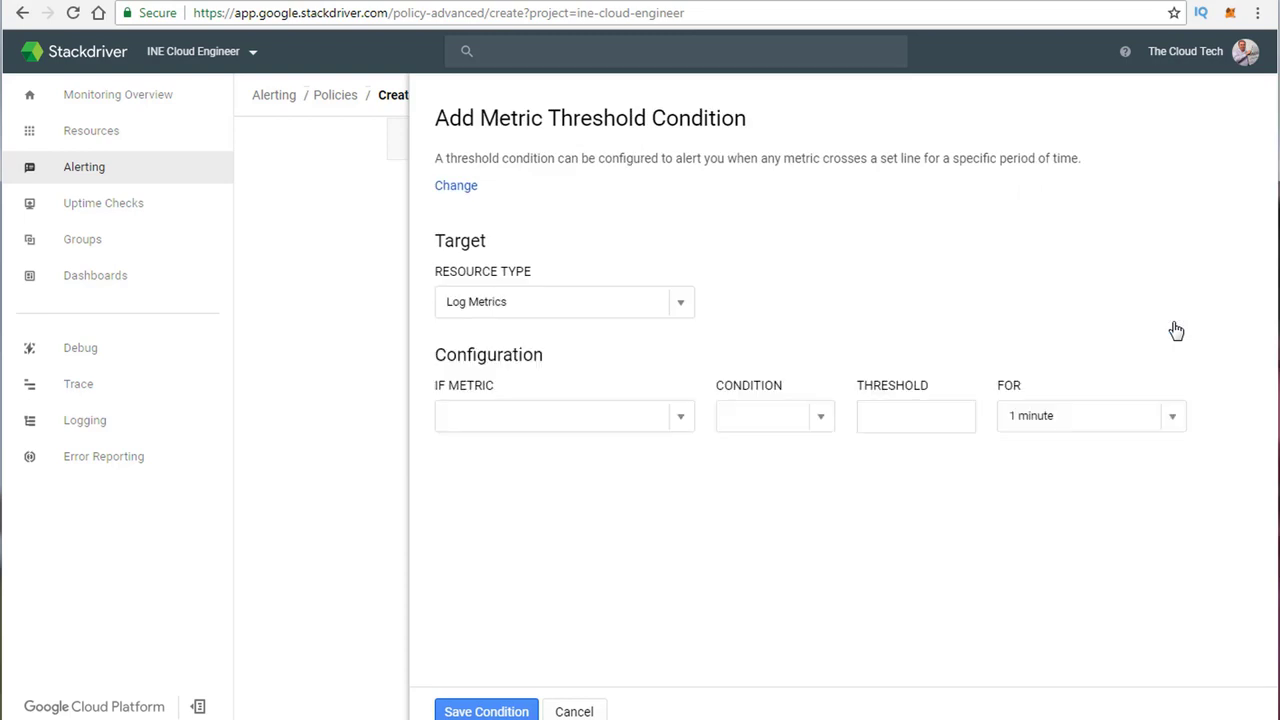
click(684, 309)
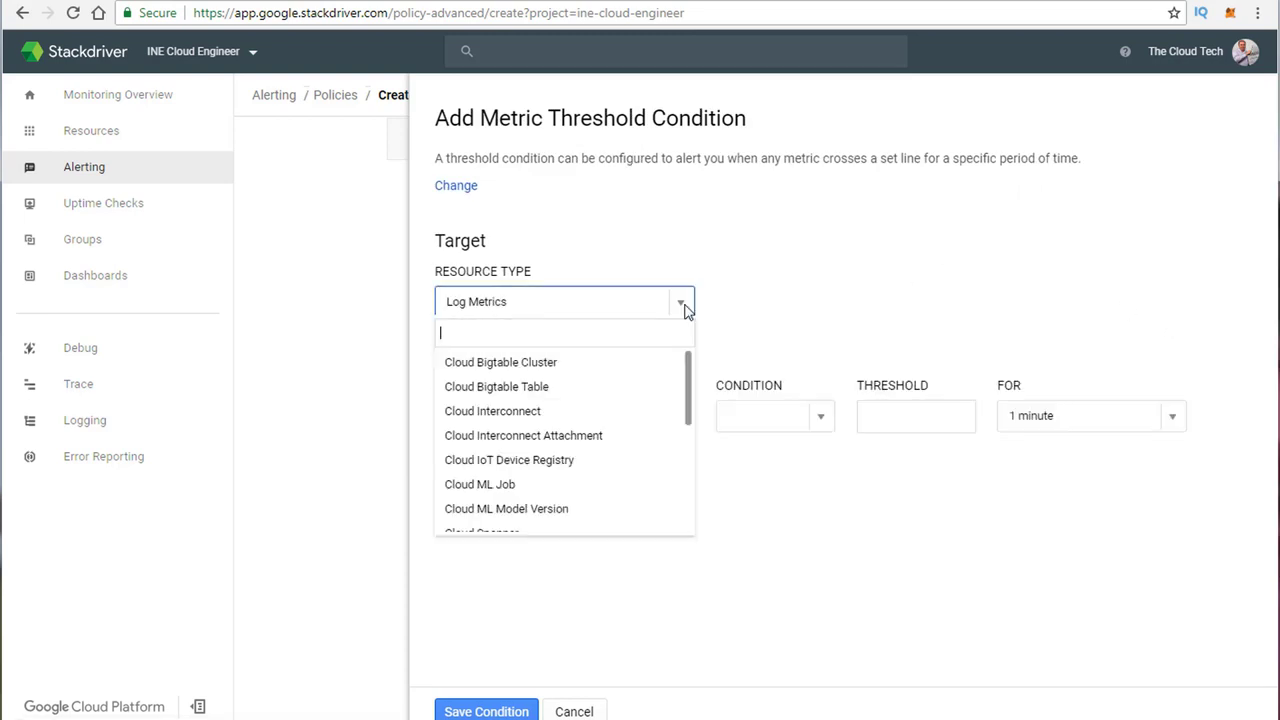
scroll(586, 429, down, 2)
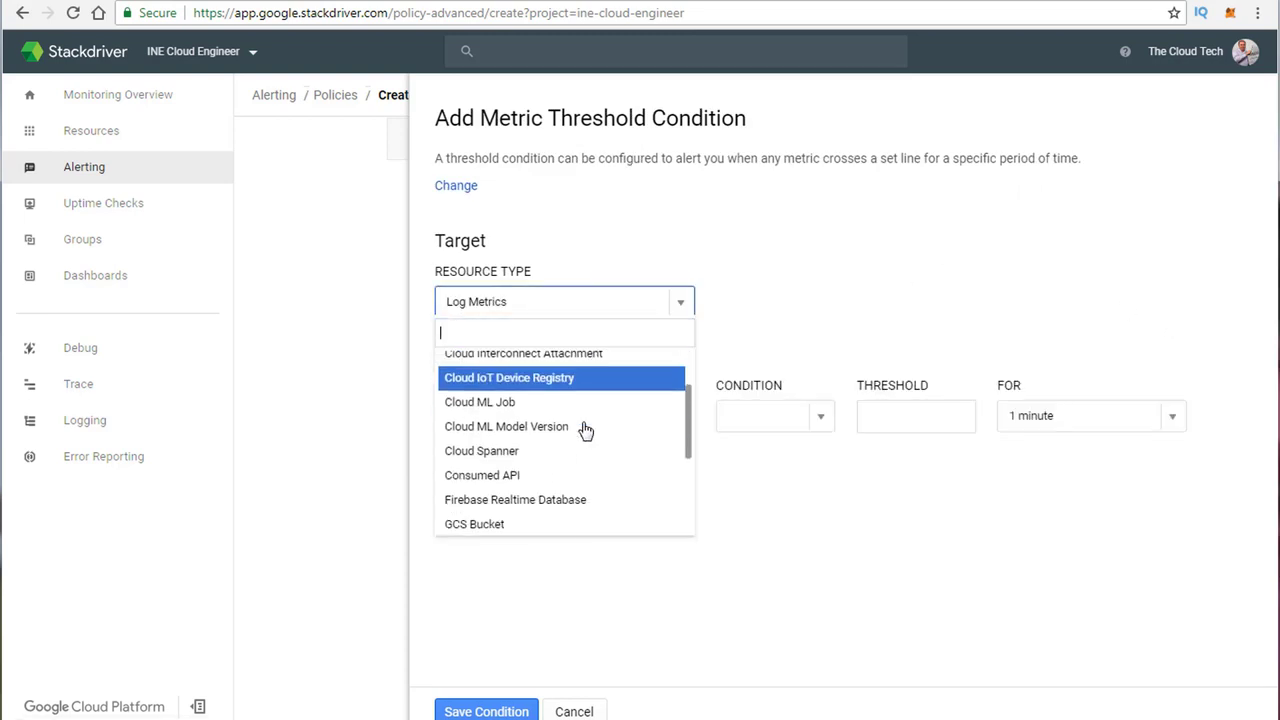
scroll(582, 430, down, 2)
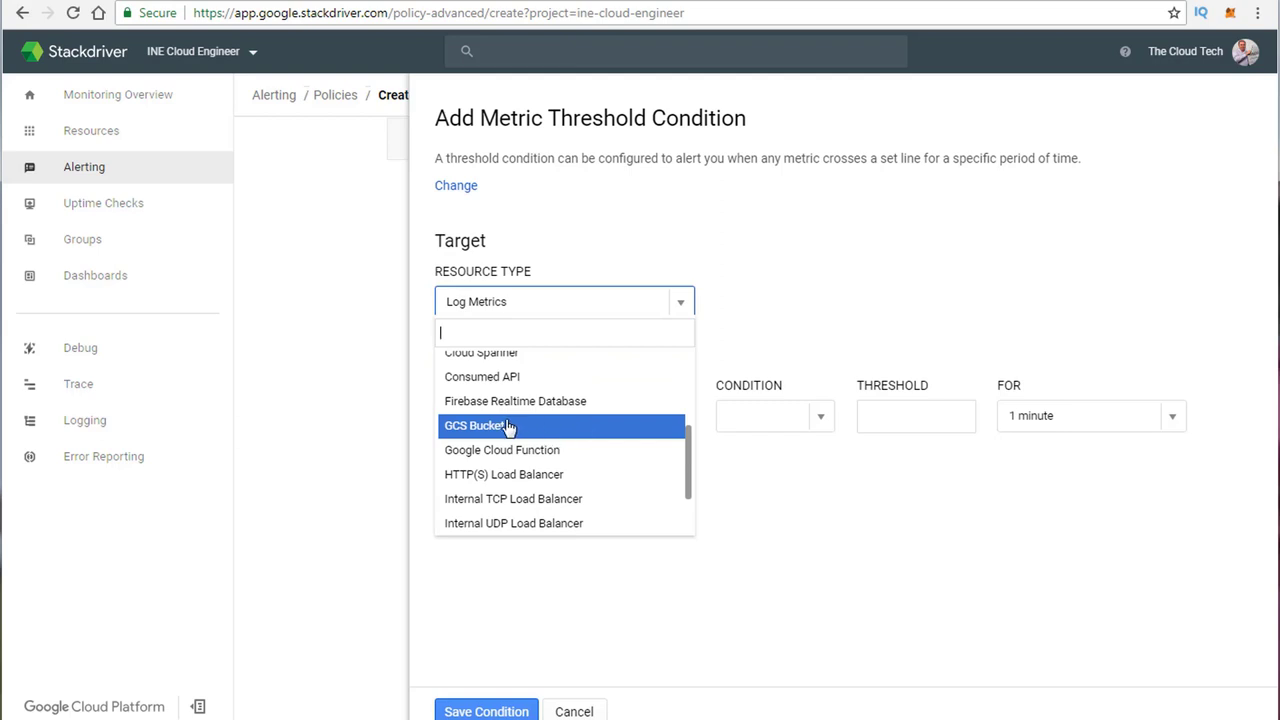
scroll(507, 427, down, 1)
scroll(507, 427, down, 1)
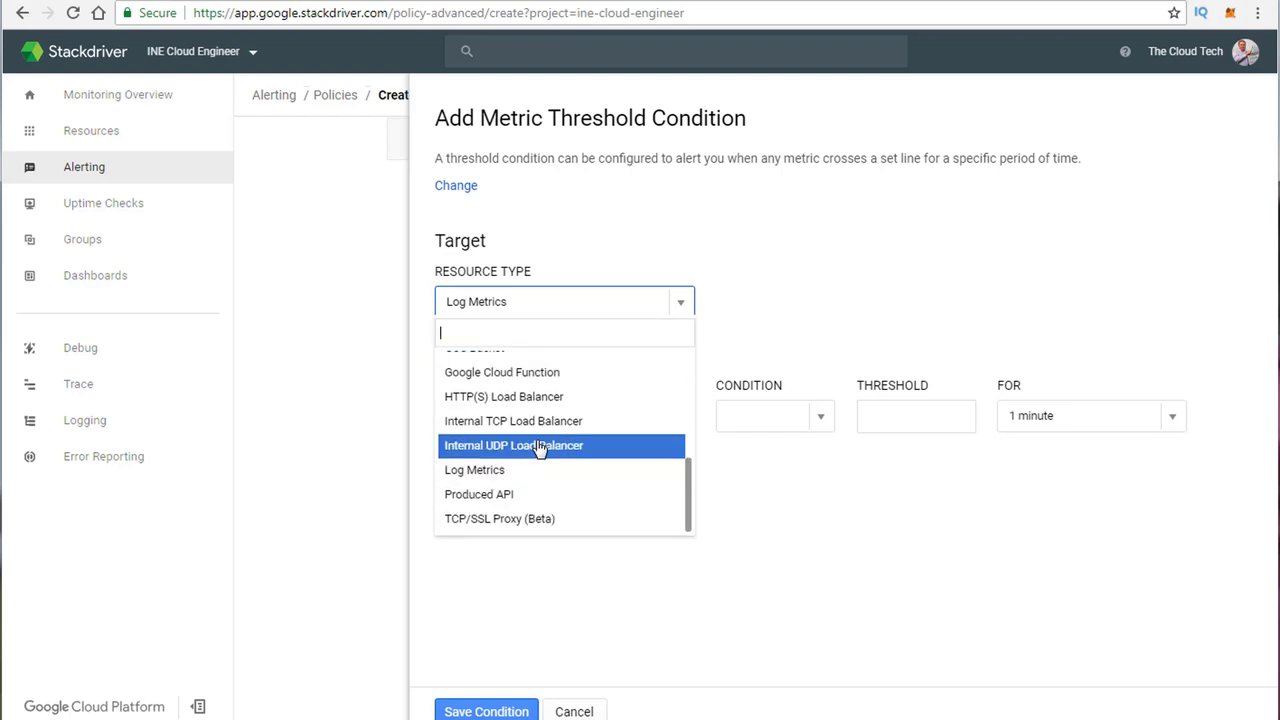
scroll(540, 448, up, 2)
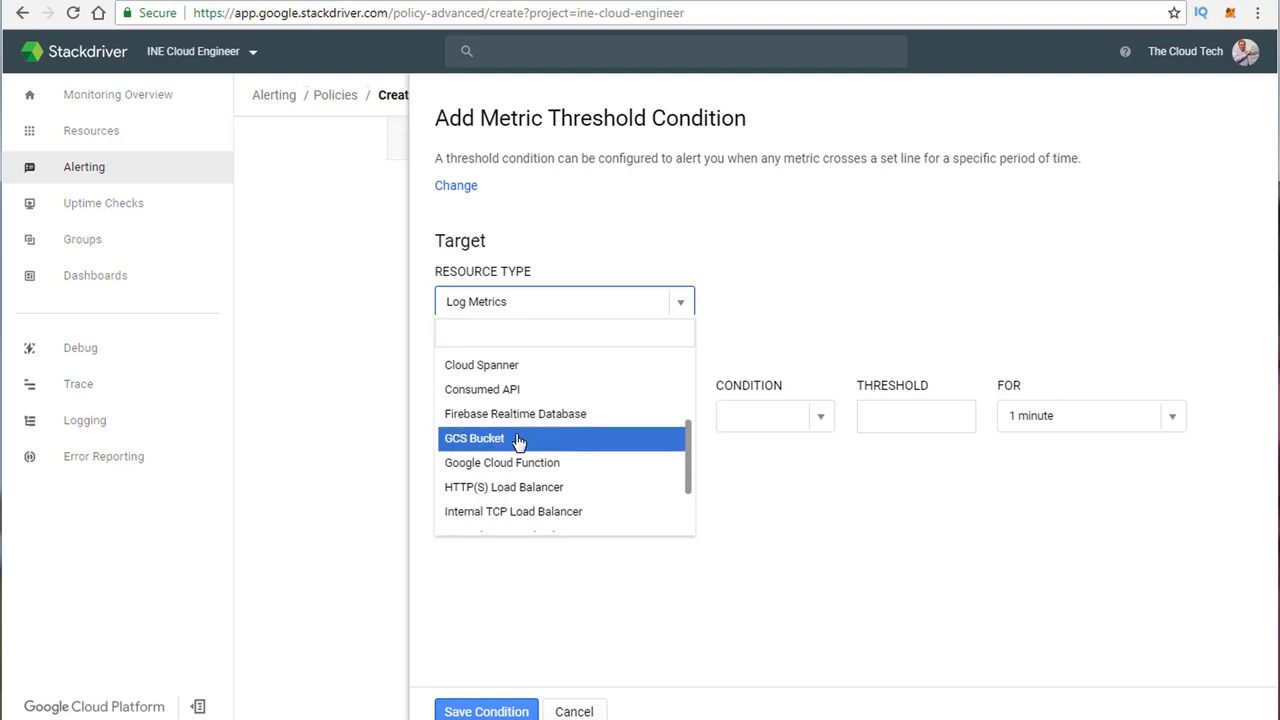
click(490, 442)
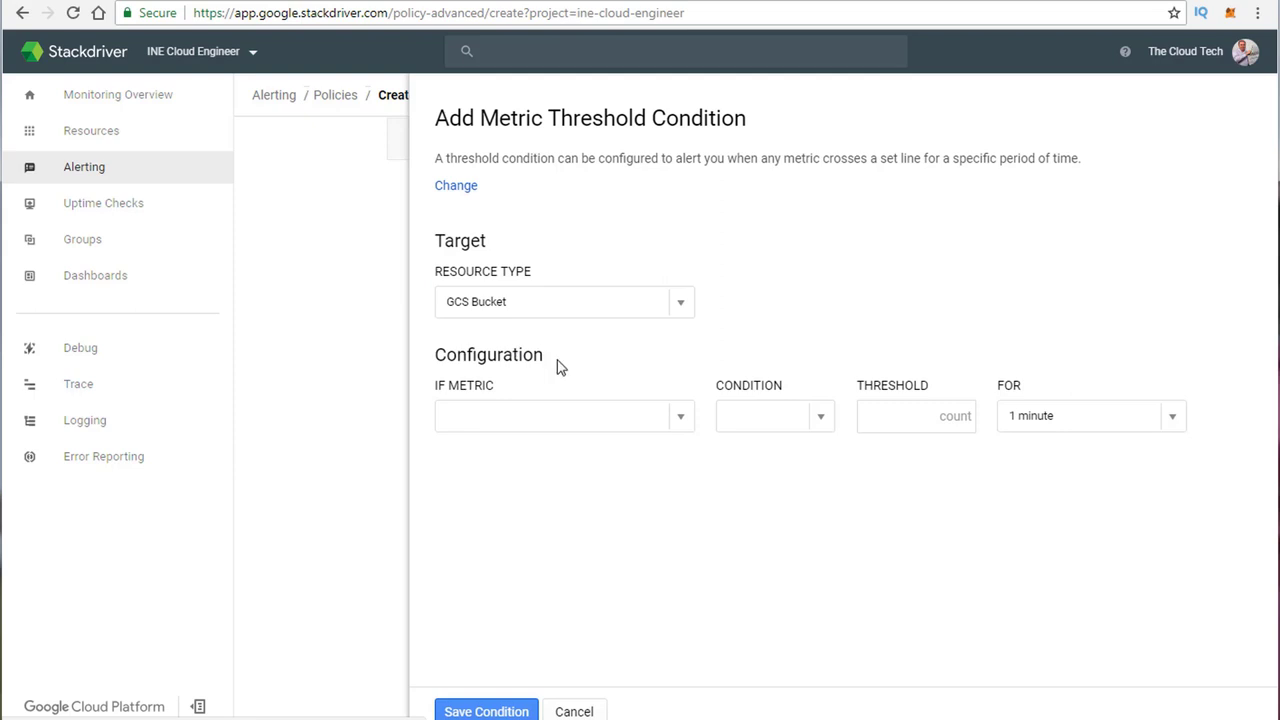
Step: Set the condition to Object count above 5 for 1 minute on any resource and save it
click(679, 415)
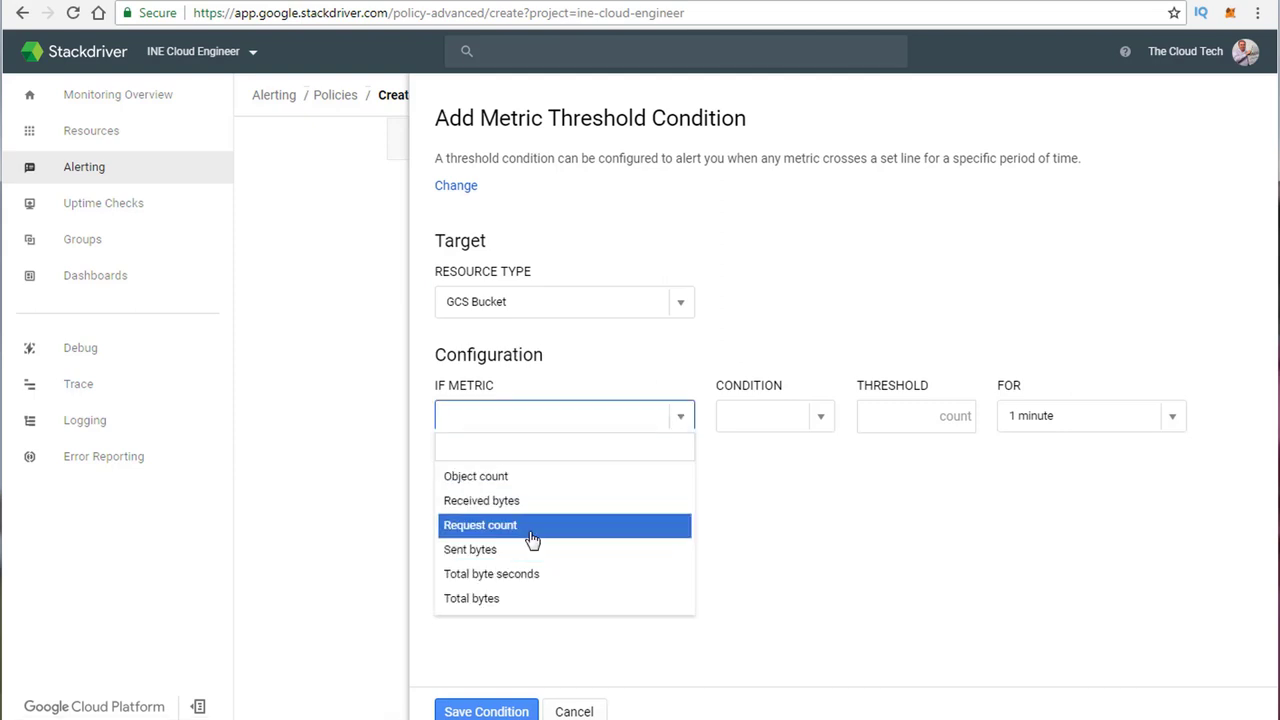
click(483, 477)
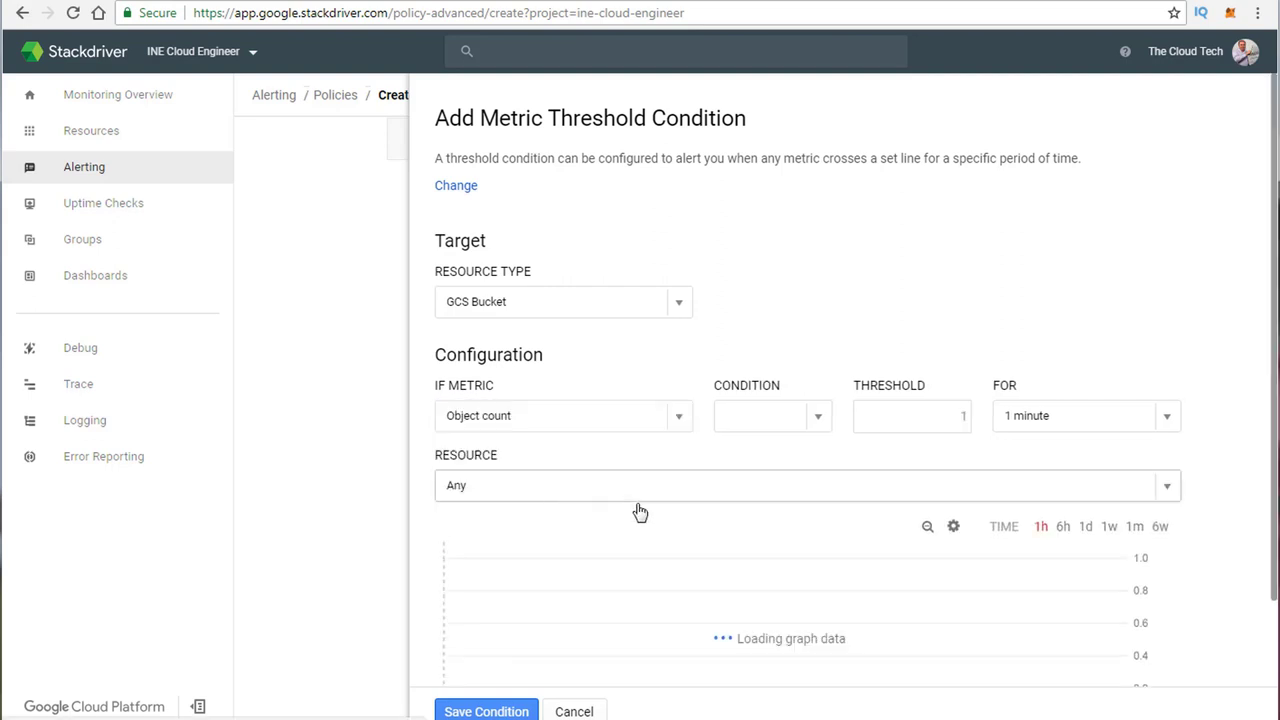
click(826, 417)
click(745, 477)
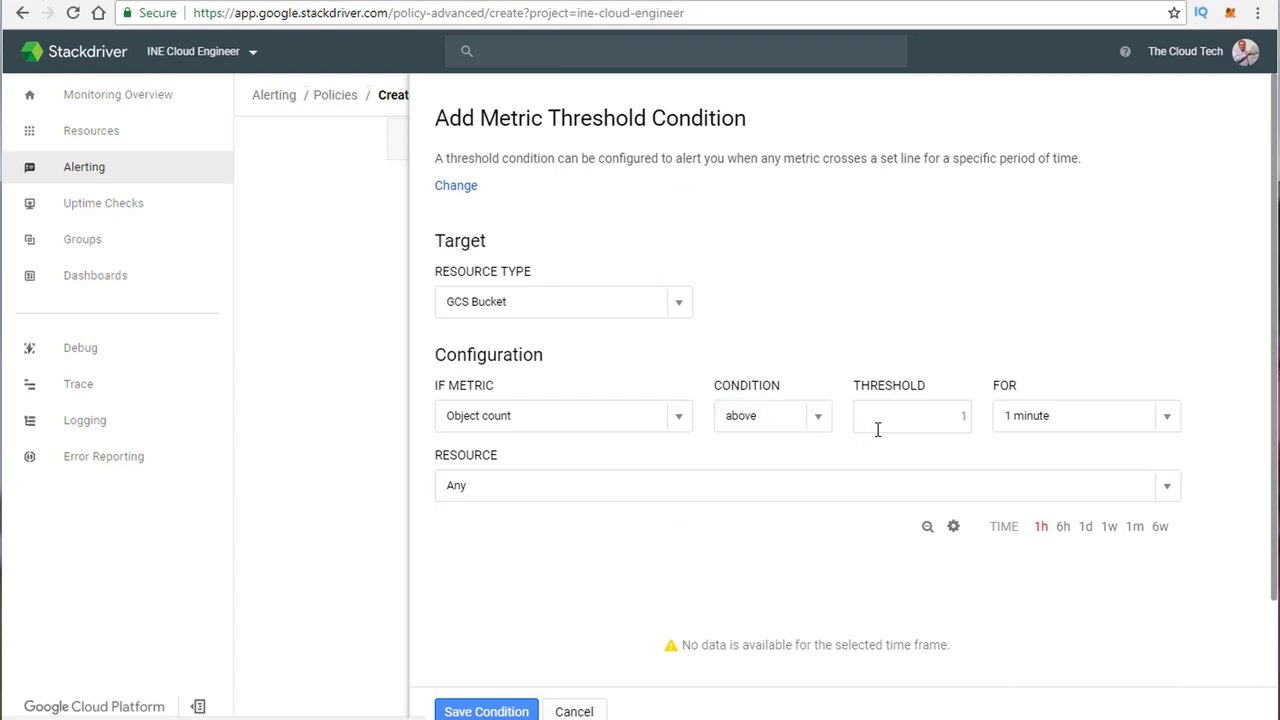
click(907, 415)
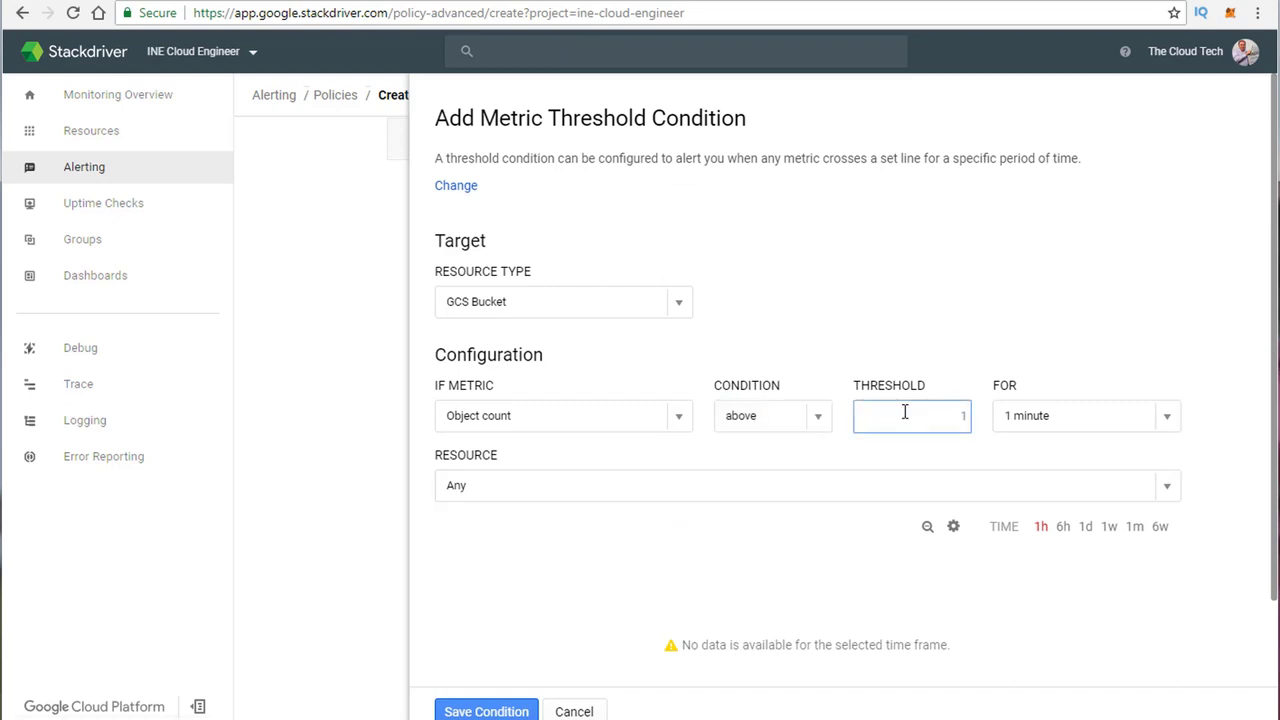
text(5)
click(1040, 416)
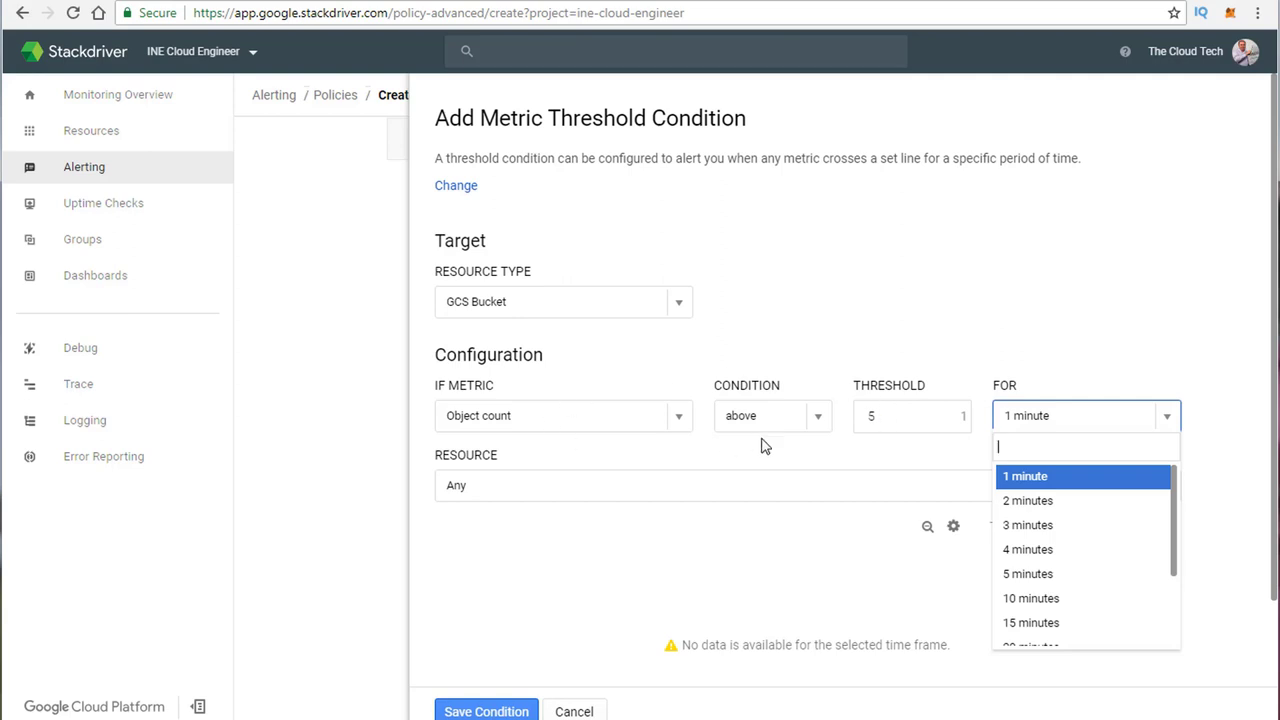
click(1045, 485)
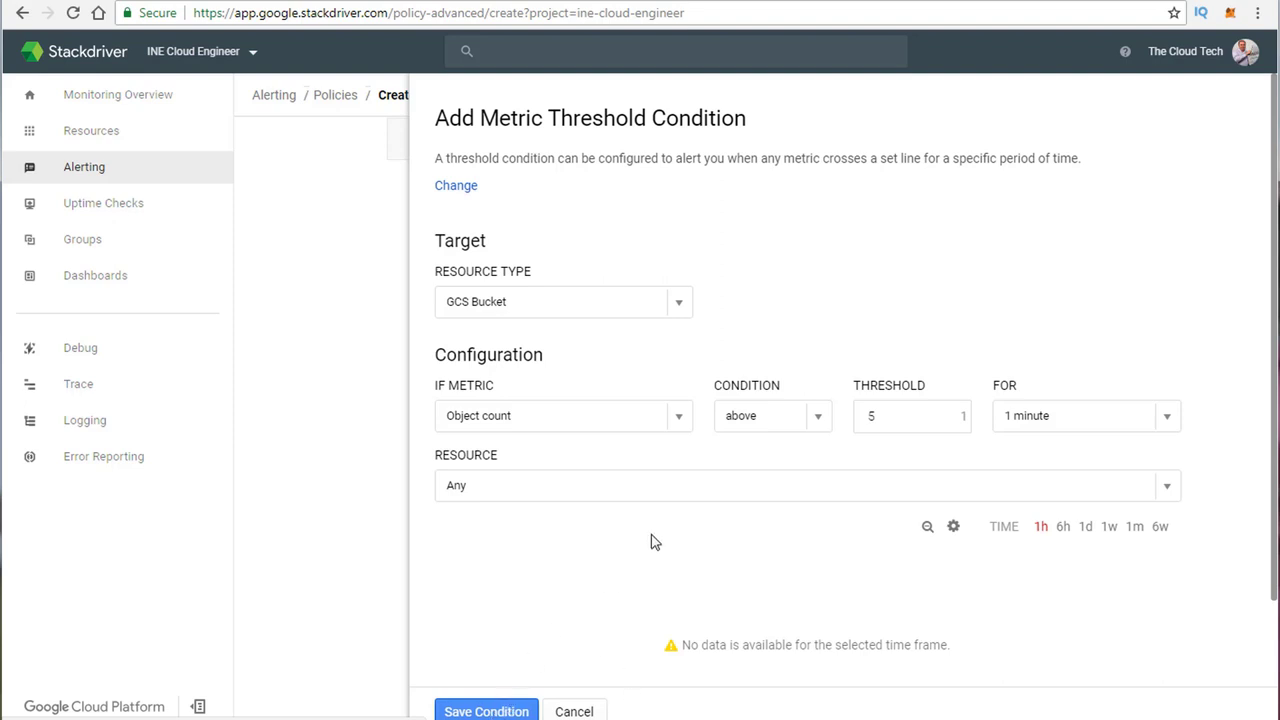
click(660, 498)
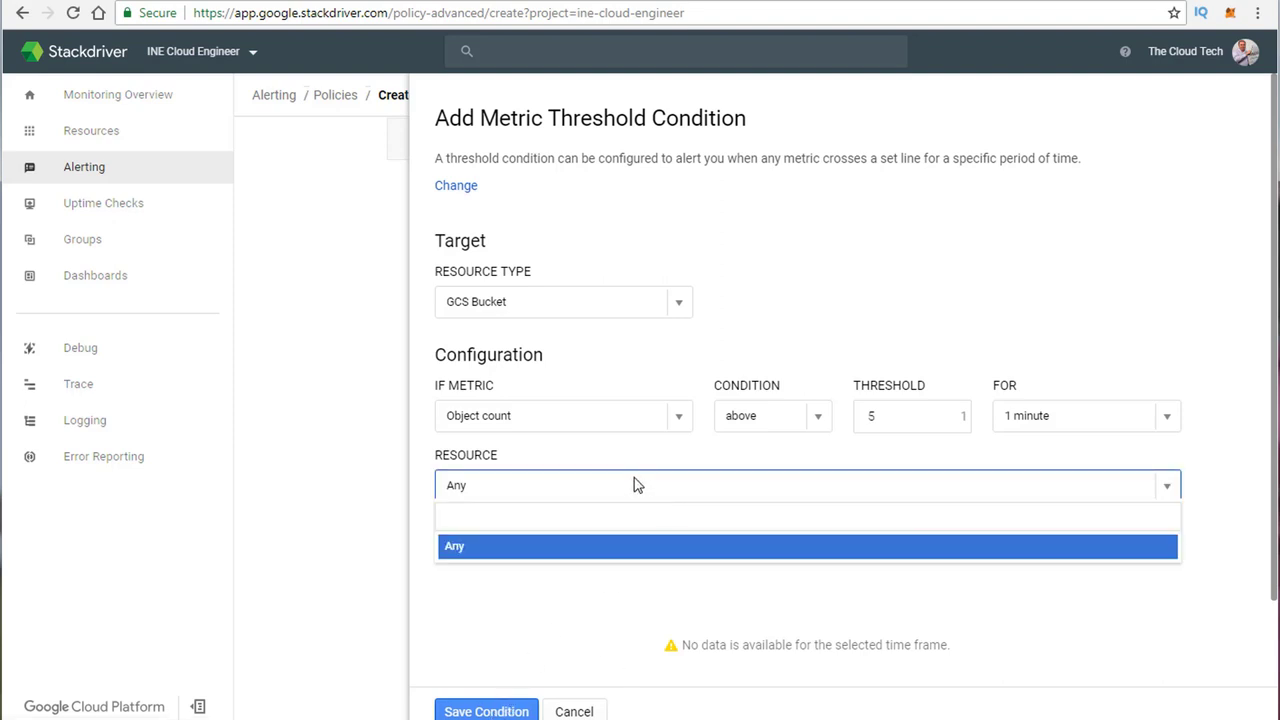
click(637, 485)
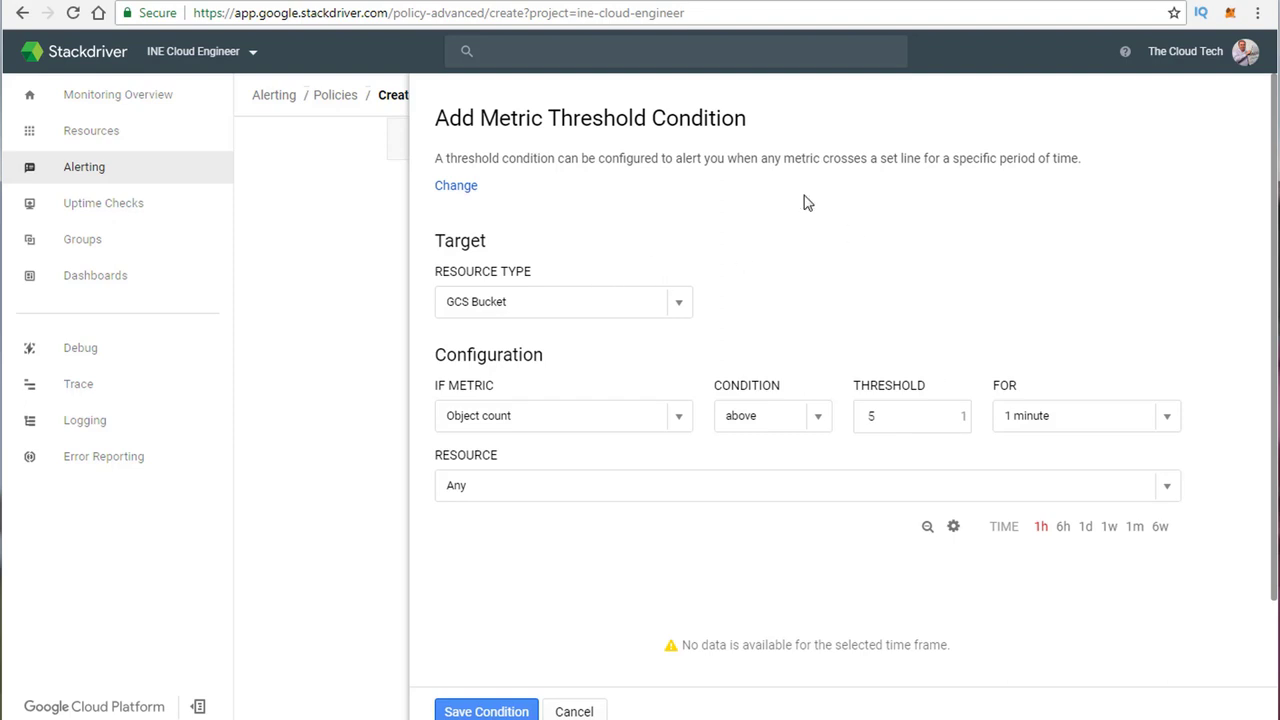
click(494, 712)
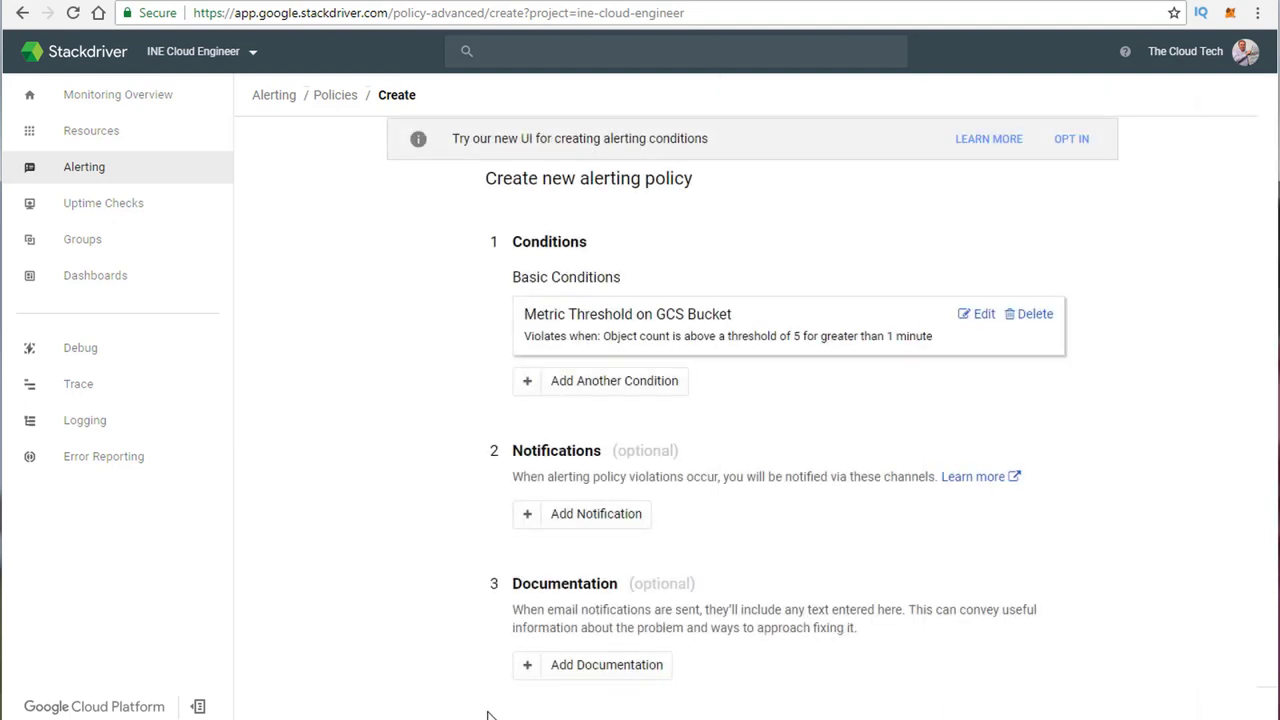
Step: Add an Email notification channel and enter the recipient's e-mail address
click(637, 518)
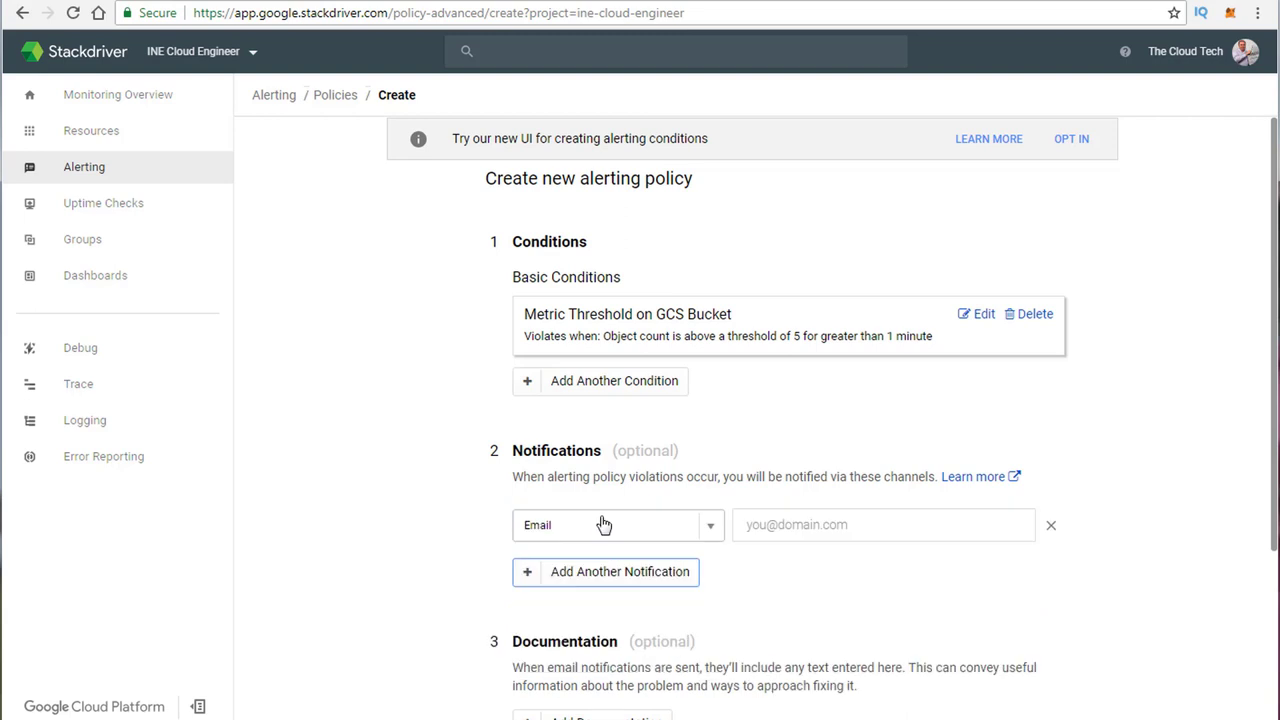
click(708, 531)
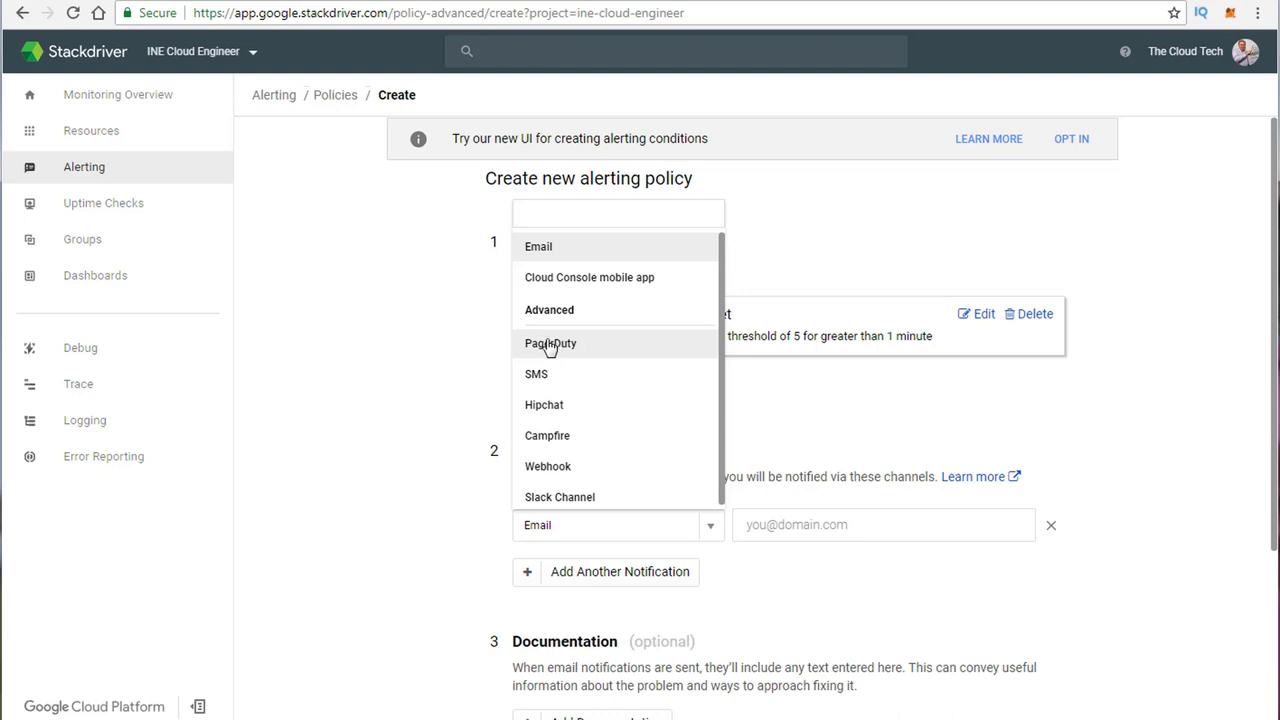
scroll(571, 469, down, 1)
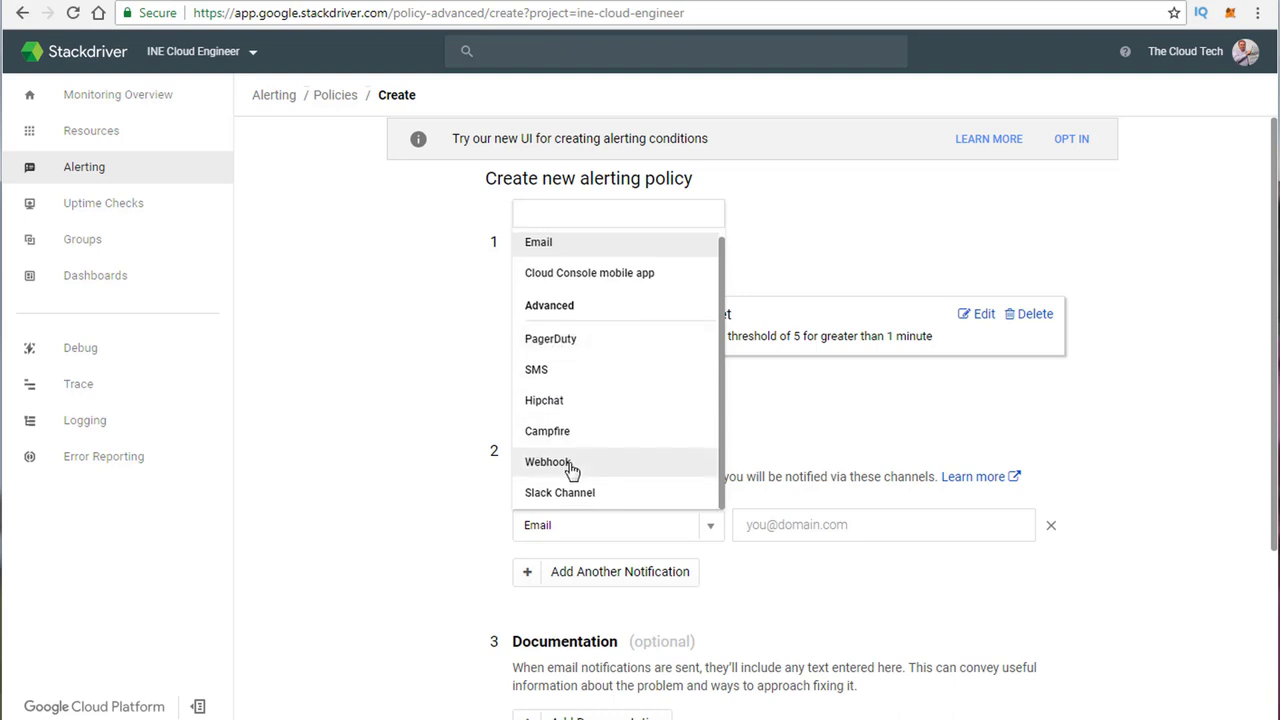
click(855, 441)
click(740, 528)
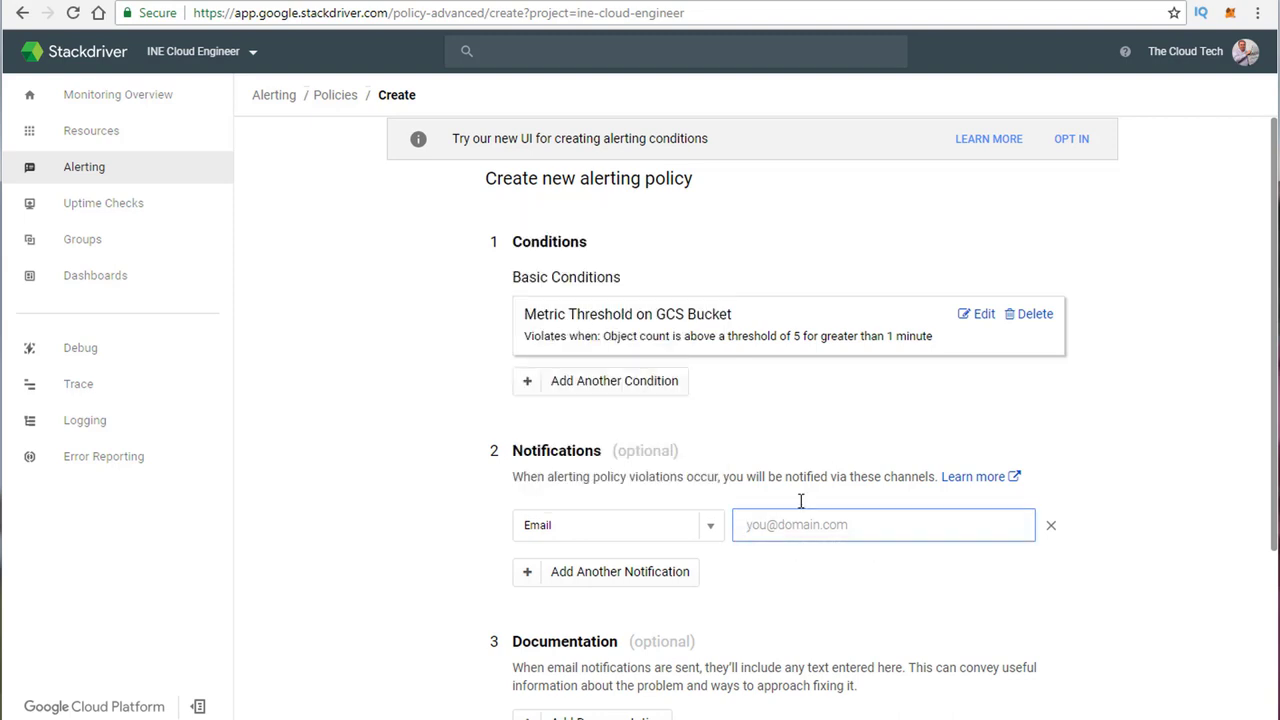
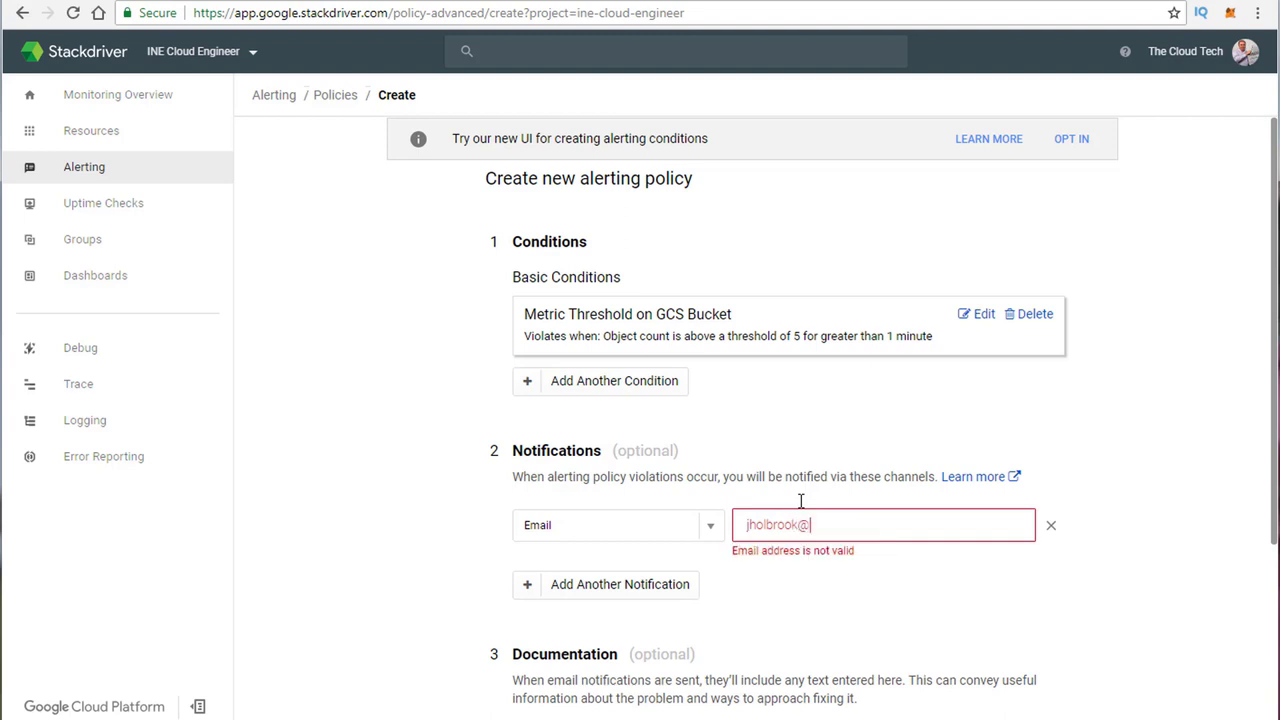
key(Tab)
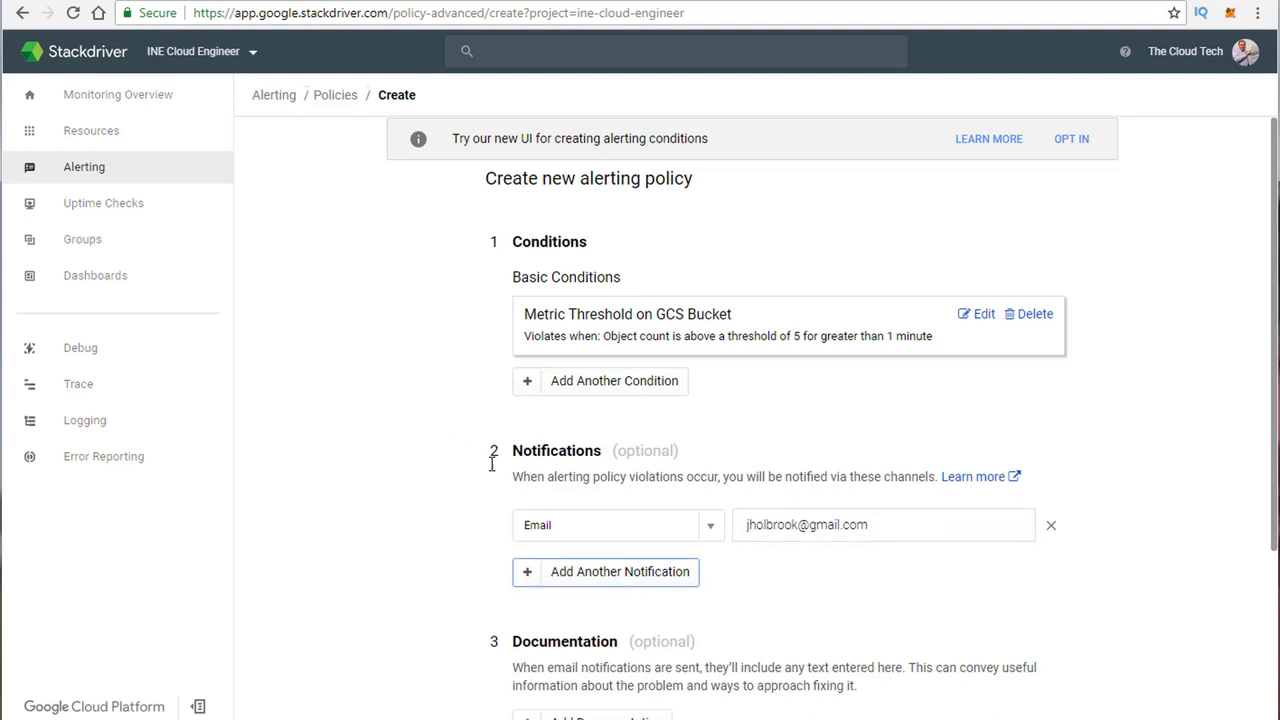
scroll(466, 500, down, 3)
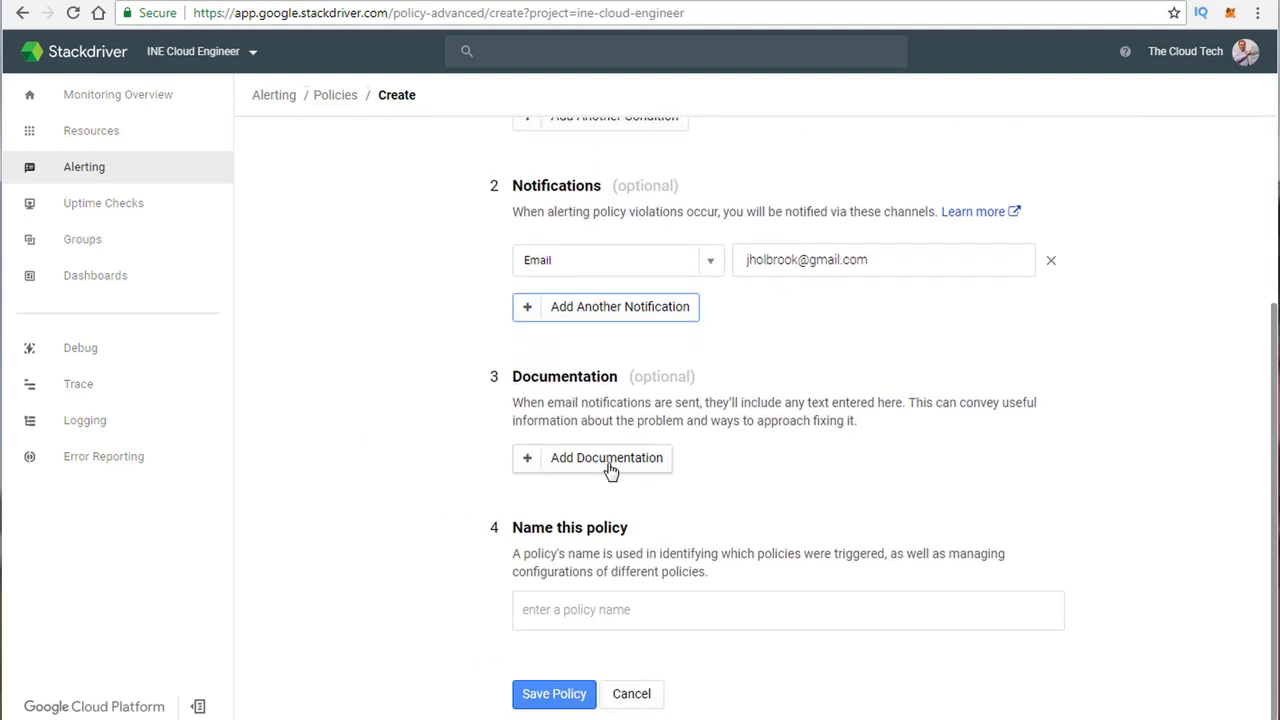
Step: Add the documentation note 'Hello, Check the pdf on the support', name the policy 'Bucket change', and save it
click(610, 470)
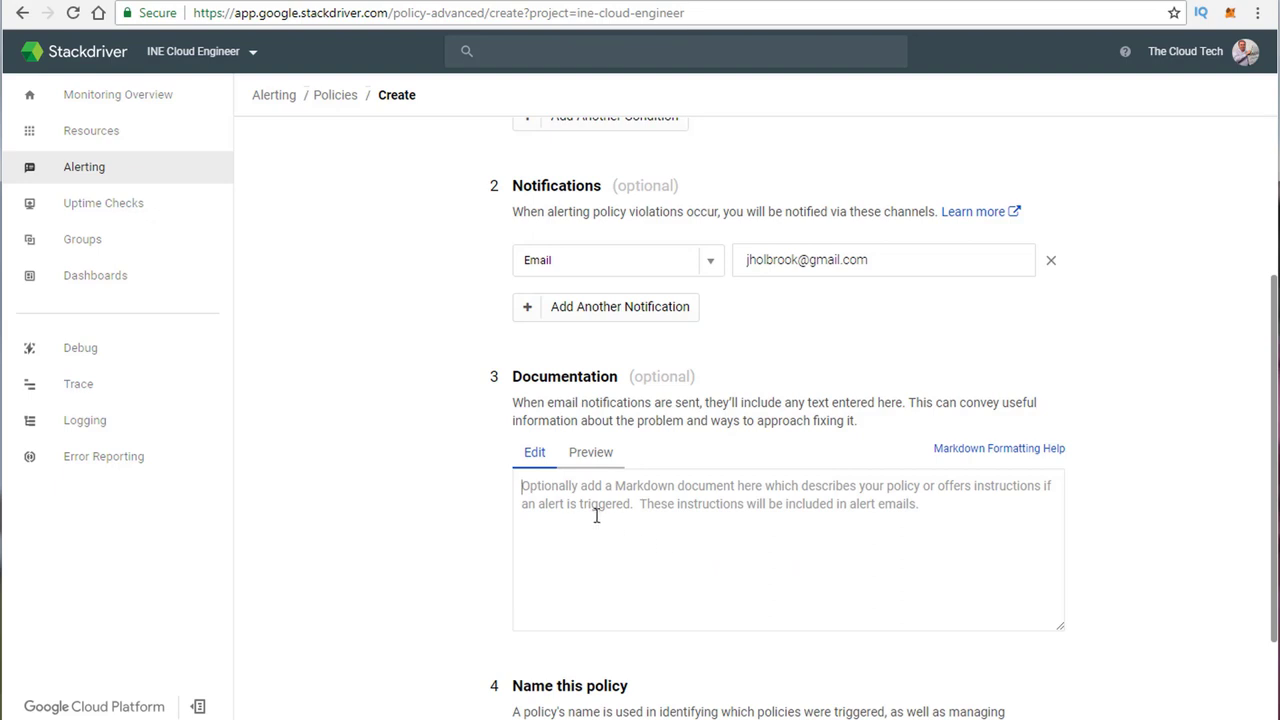
click(530, 485)
text(H)
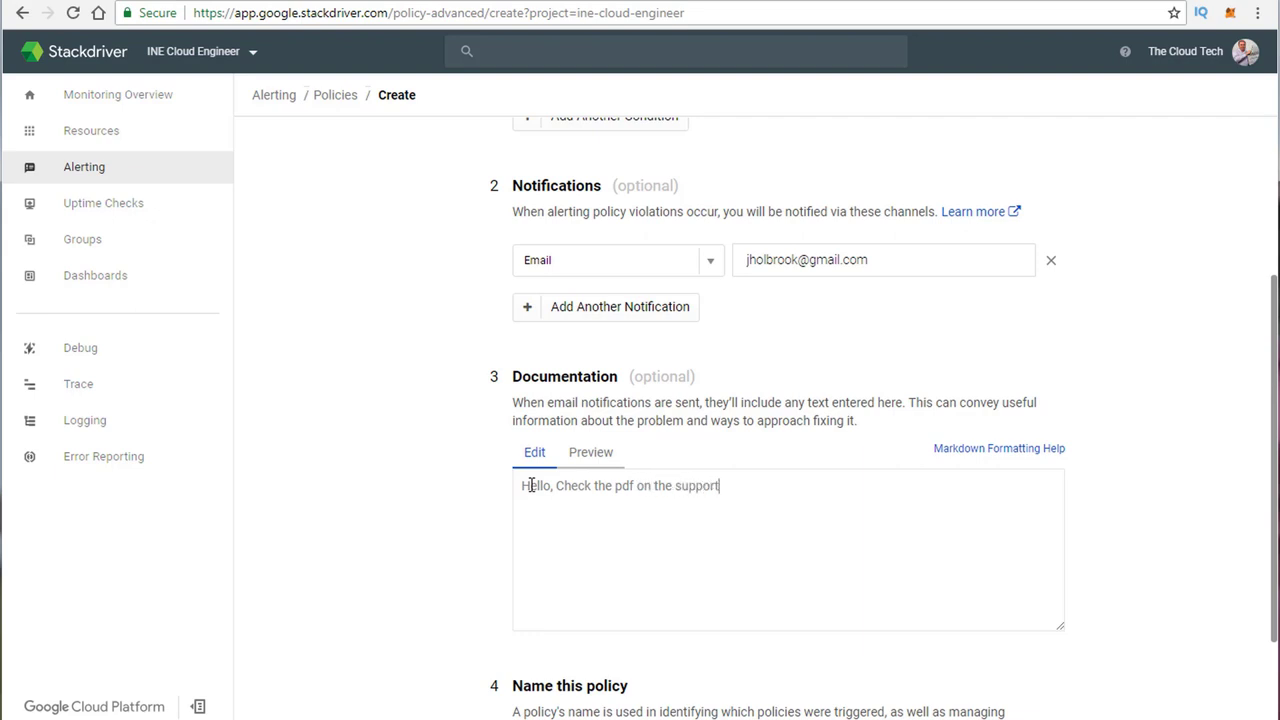
scroll(440, 589, down, 3)
click(549, 609)
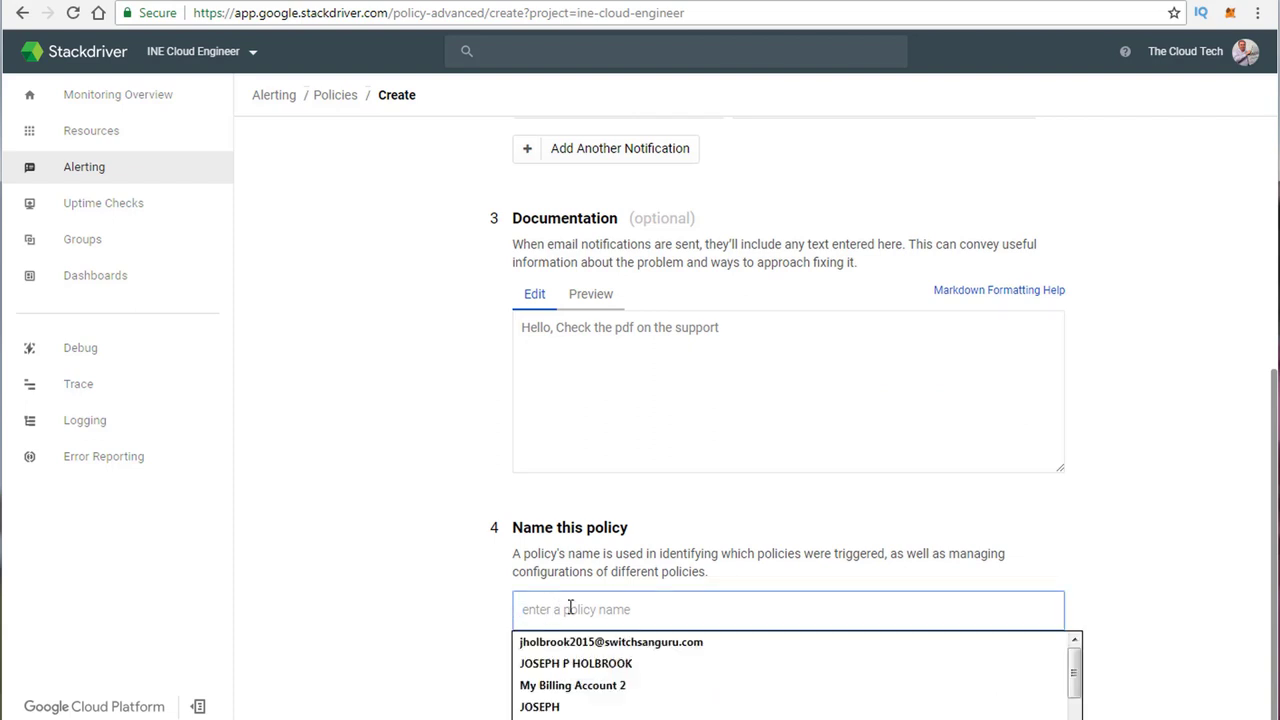
text(Bucket change)
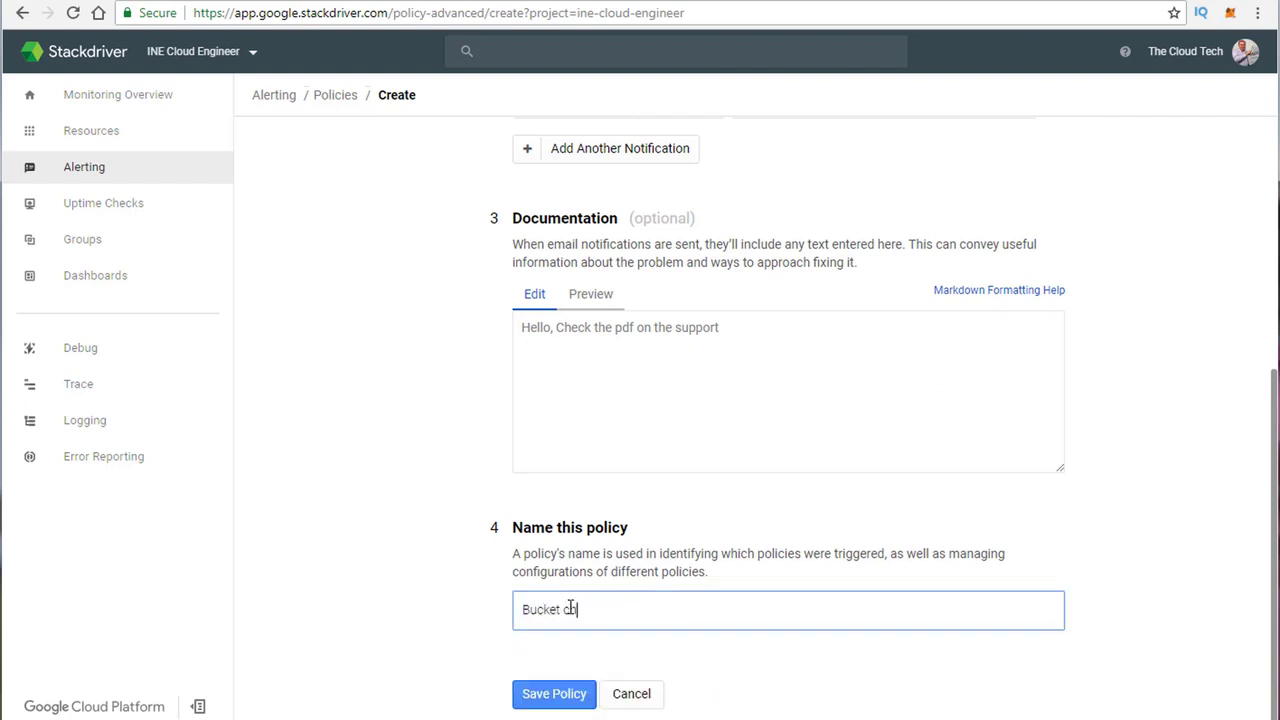
click(560, 694)
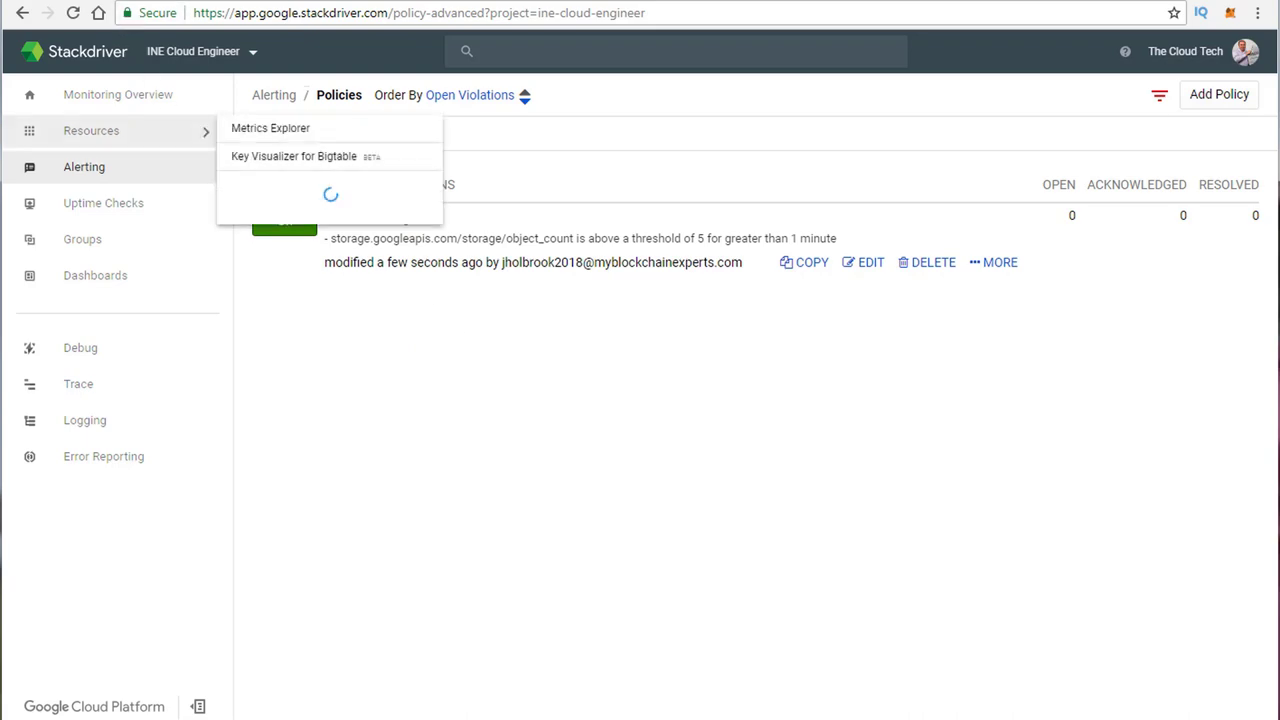
Step: Search the console for 'cloud storage' and open the Google Cloud Storage API page
click(98, 13)
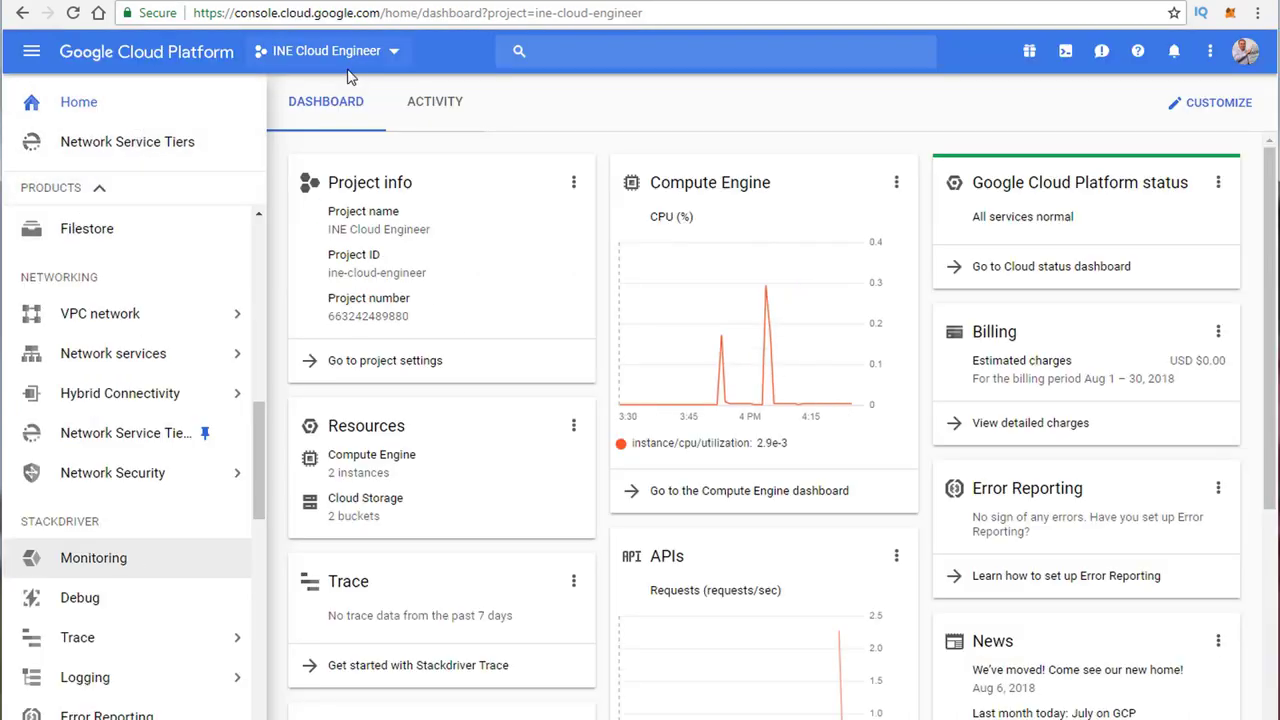
click(570, 50)
text(cloud storage)
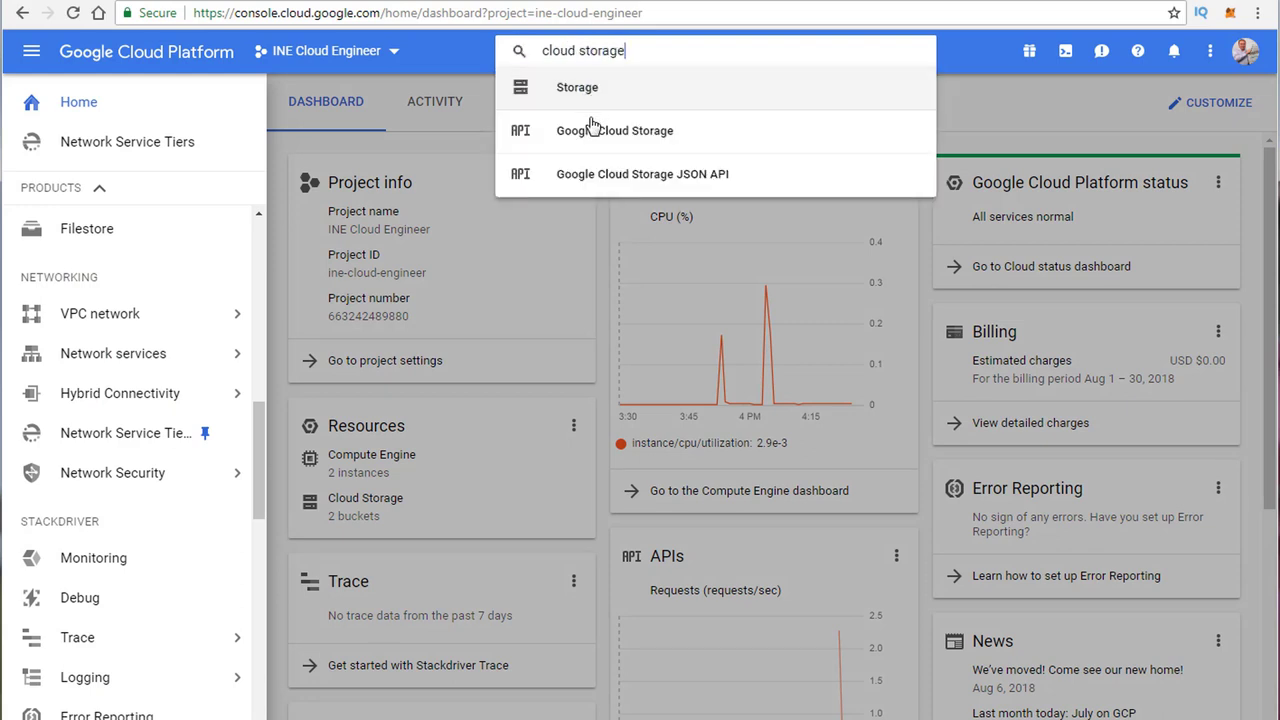
click(591, 126)
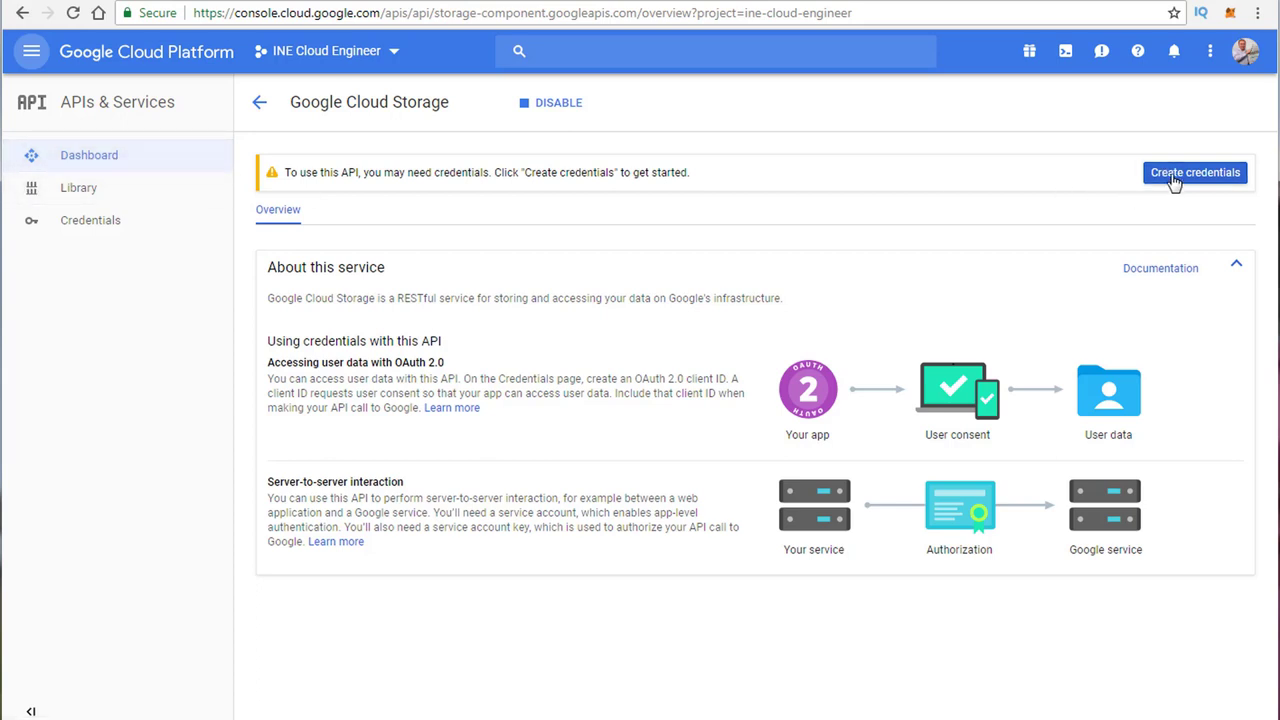
Step: Go to Storage > Browser and open the empty staging.ine-cloud-engineer.appspot.com bucket
click(574, 49)
click(156, 70)
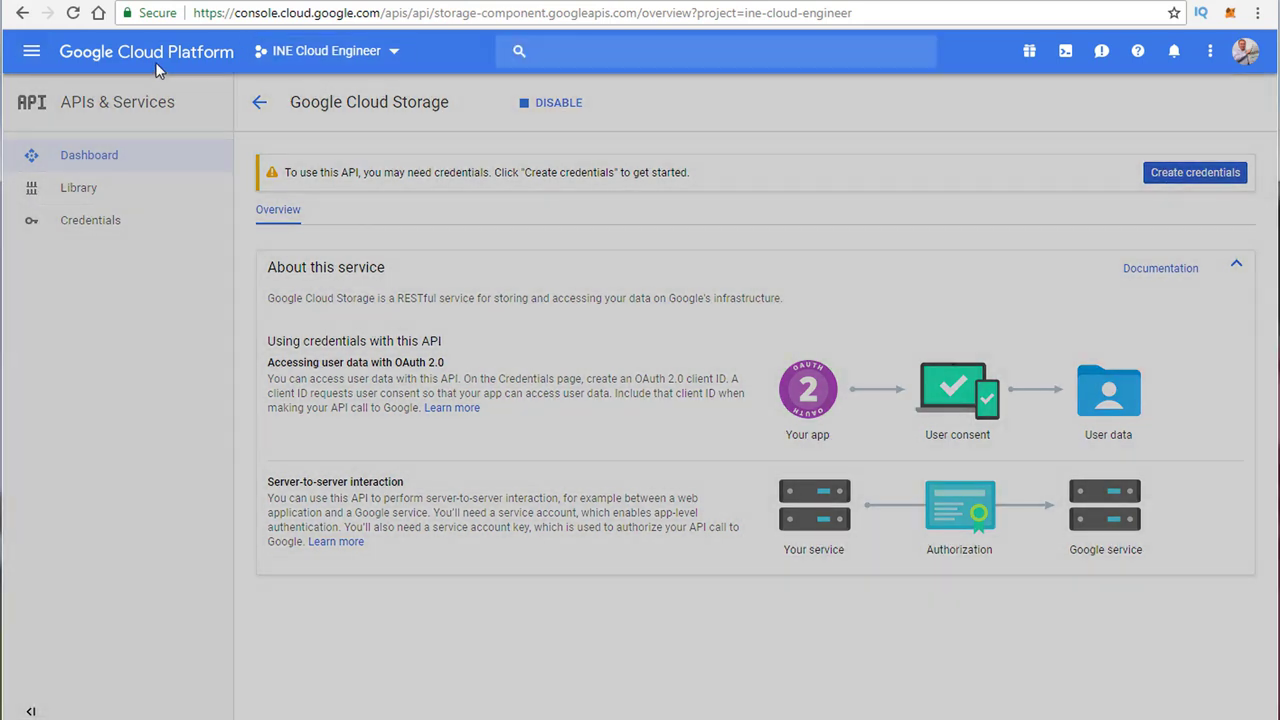
click(155, 60)
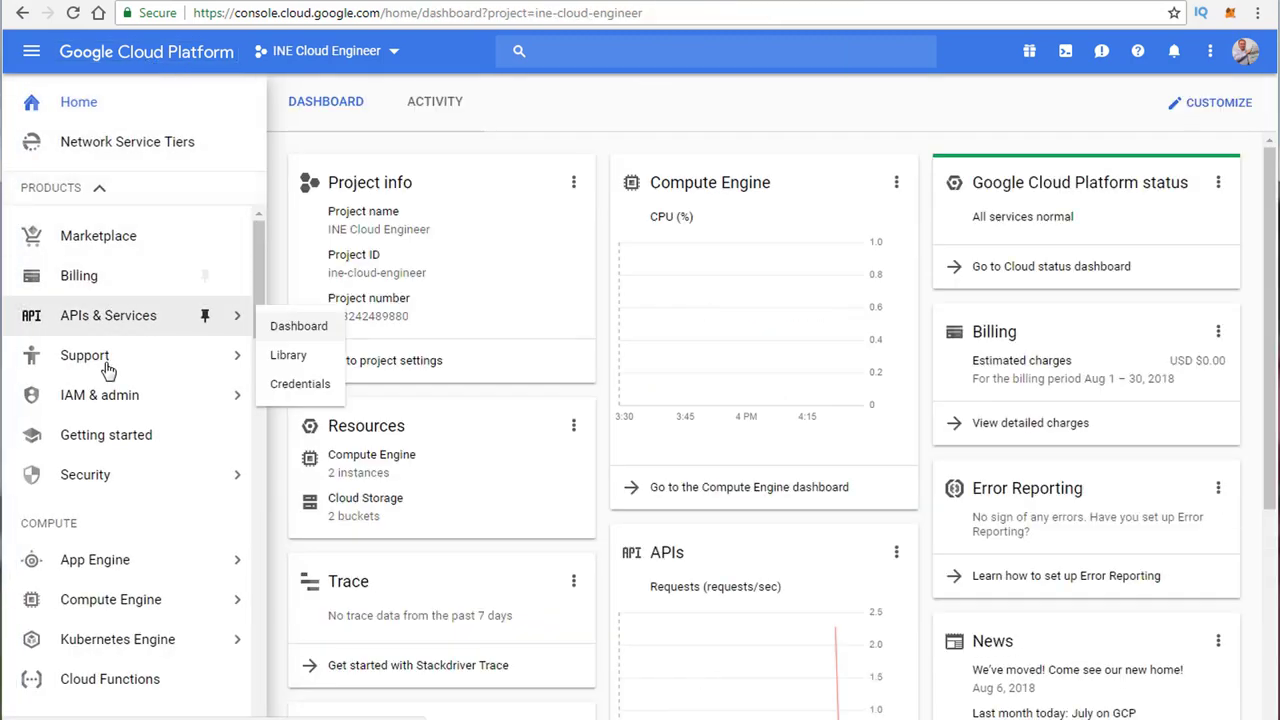
scroll(108, 370, down, 5)
click(131, 450)
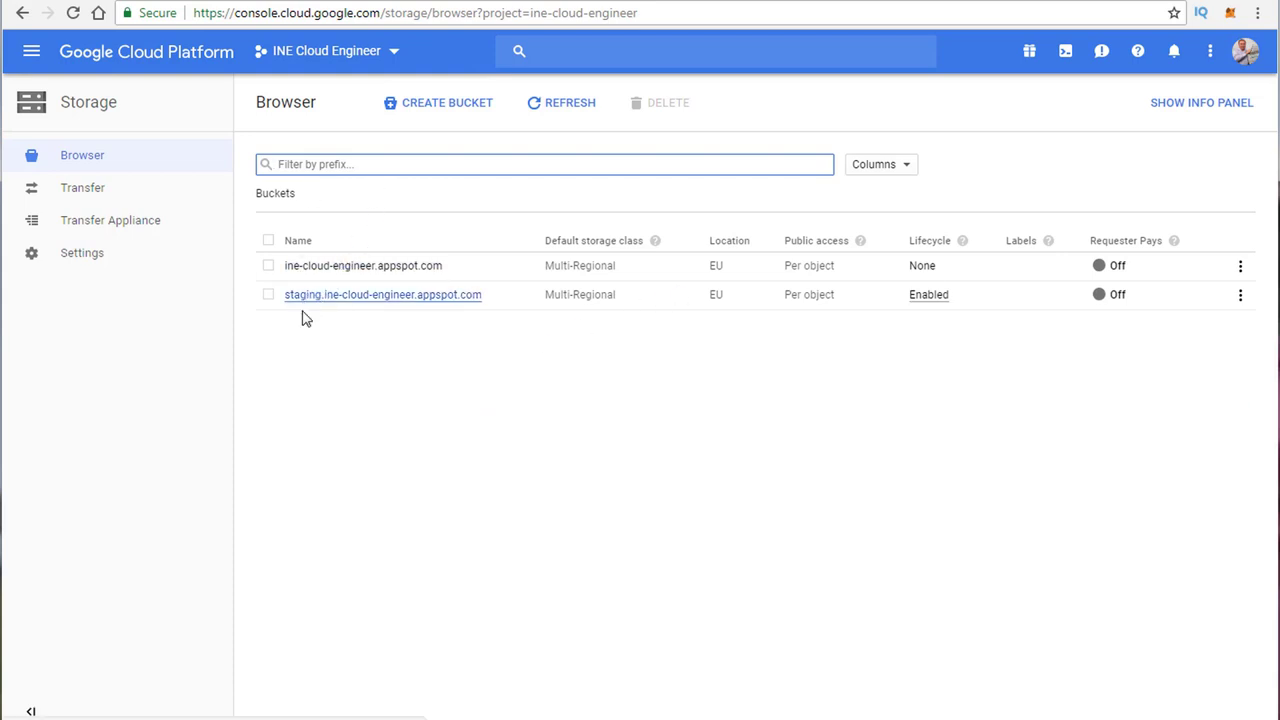
click(357, 295)
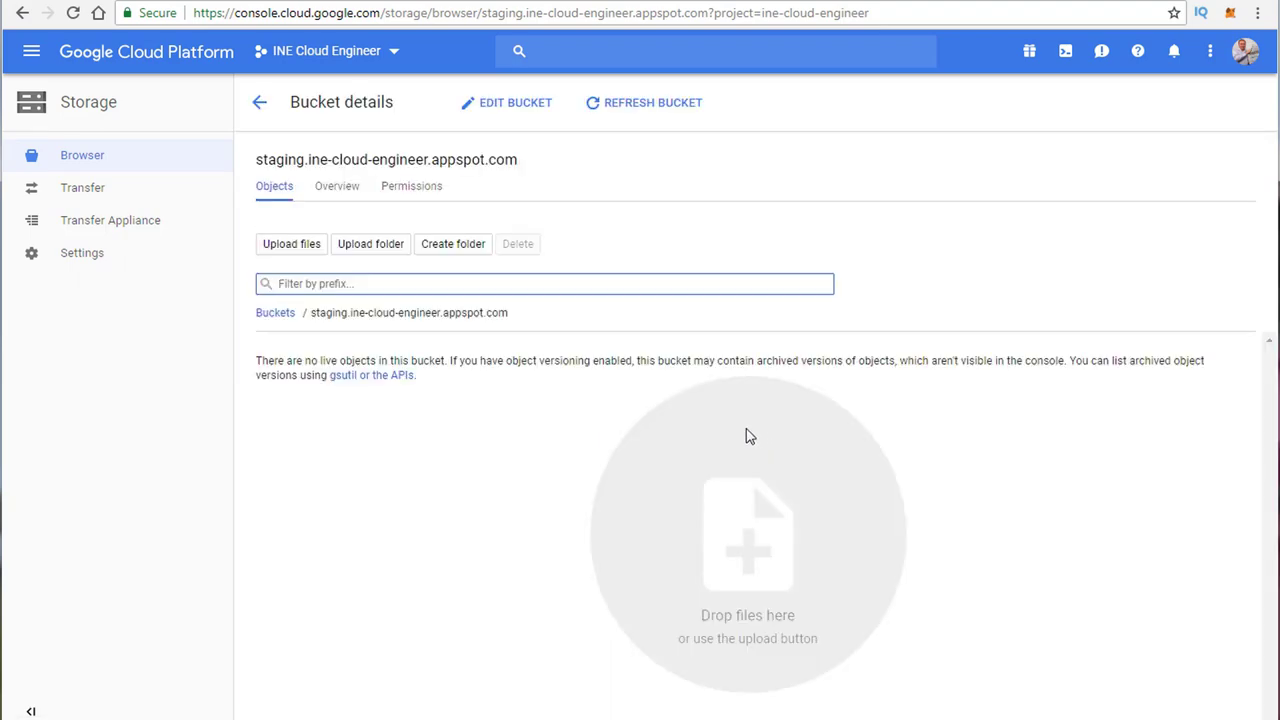
click(297, 250)
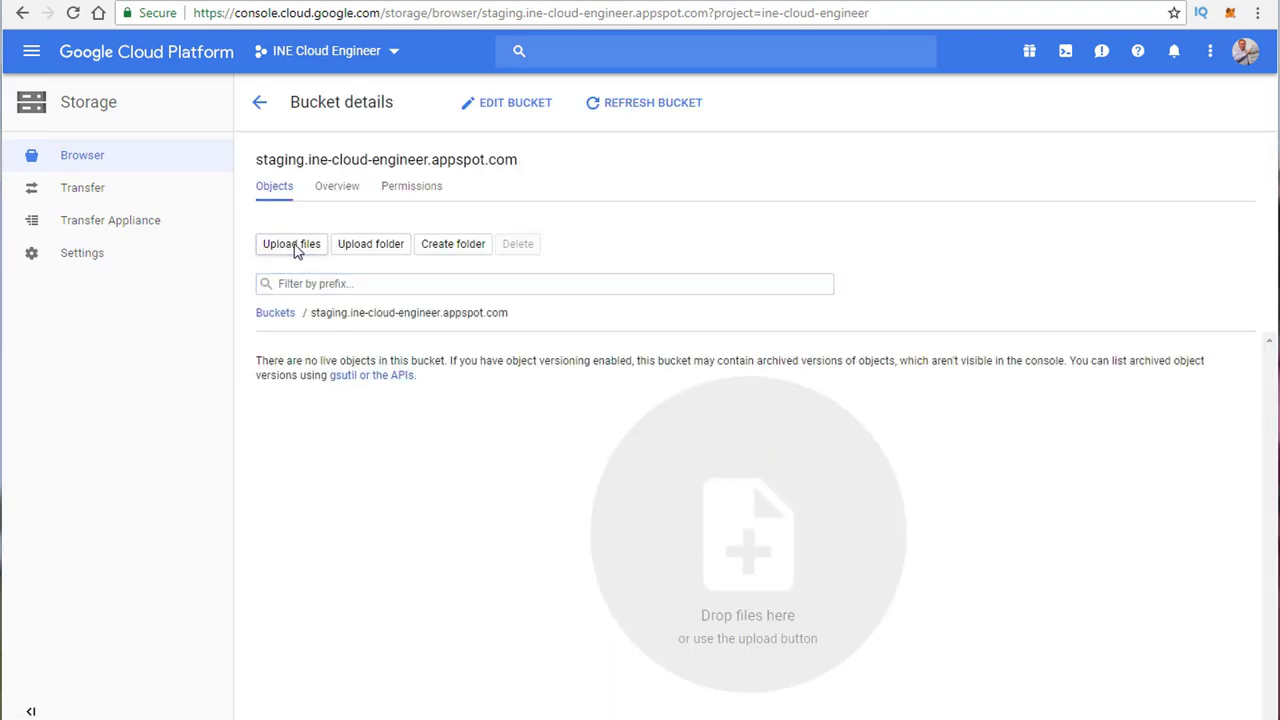
Step: Select all 17 images in the Pictures library and upload them to the staging bucket
scroll(720, 590, down, 1)
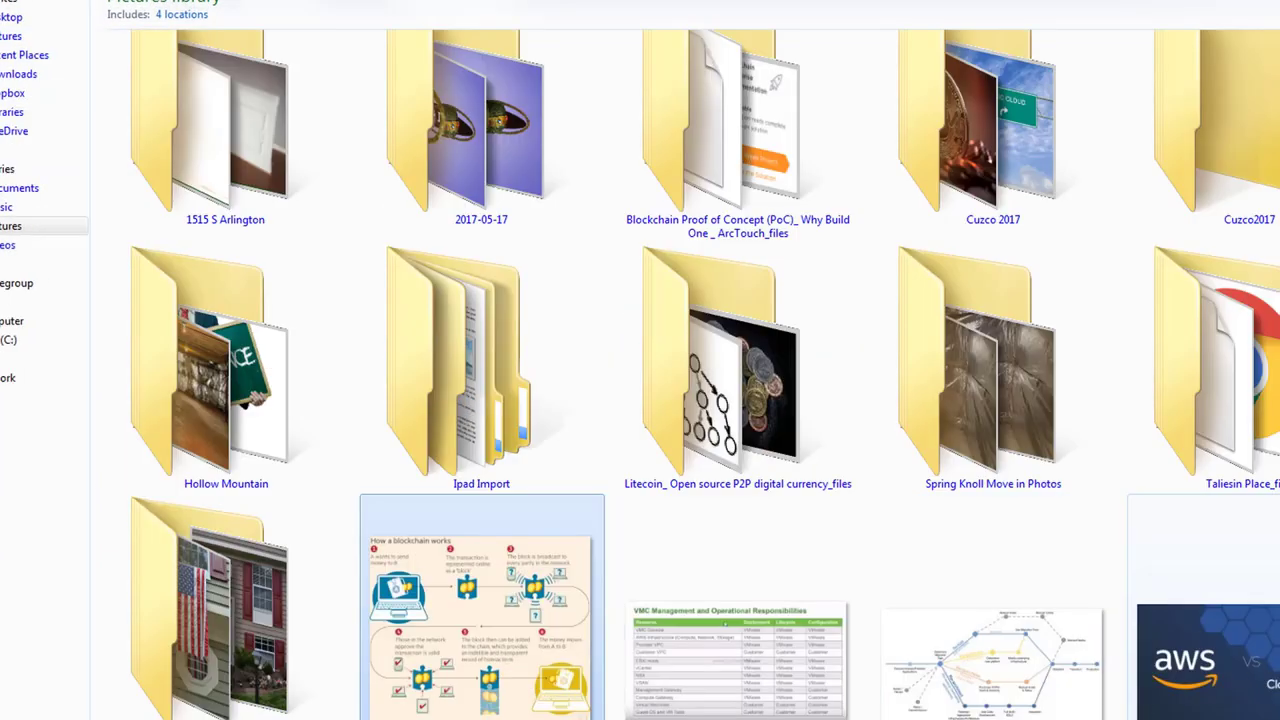
scroll(1200, 500, down, 3)
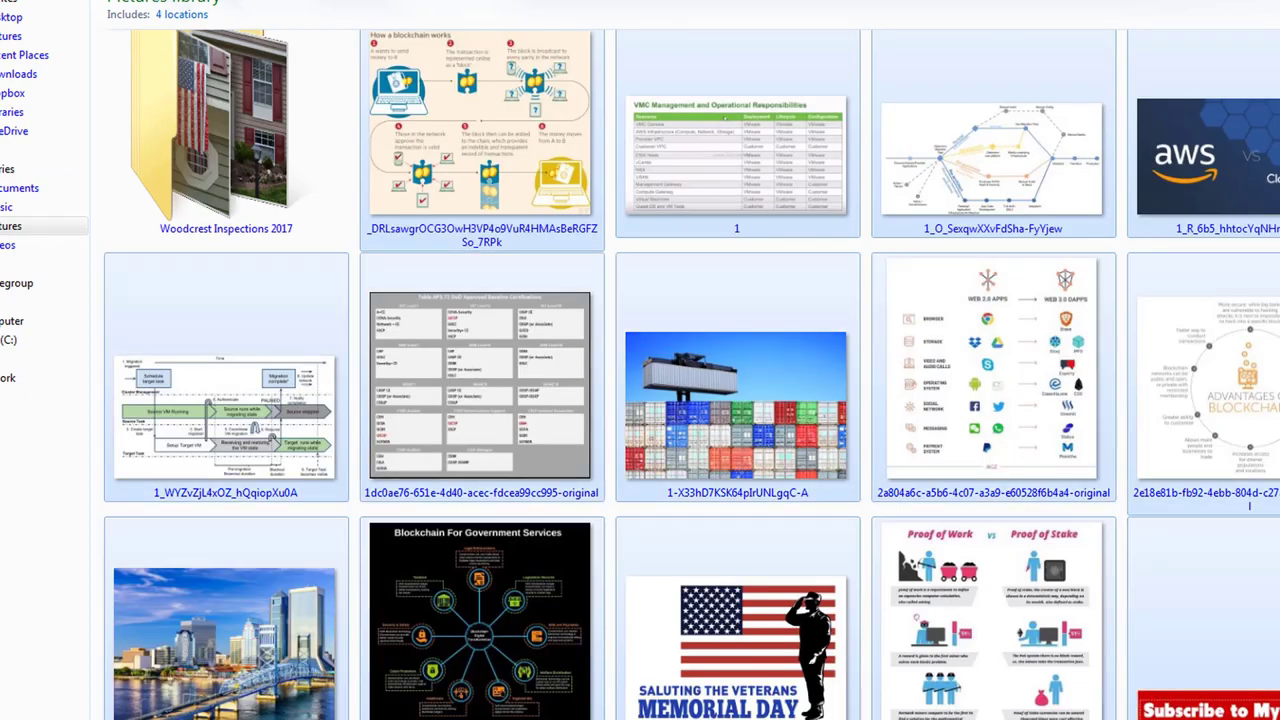
key(ctrl+a)
key(Return)
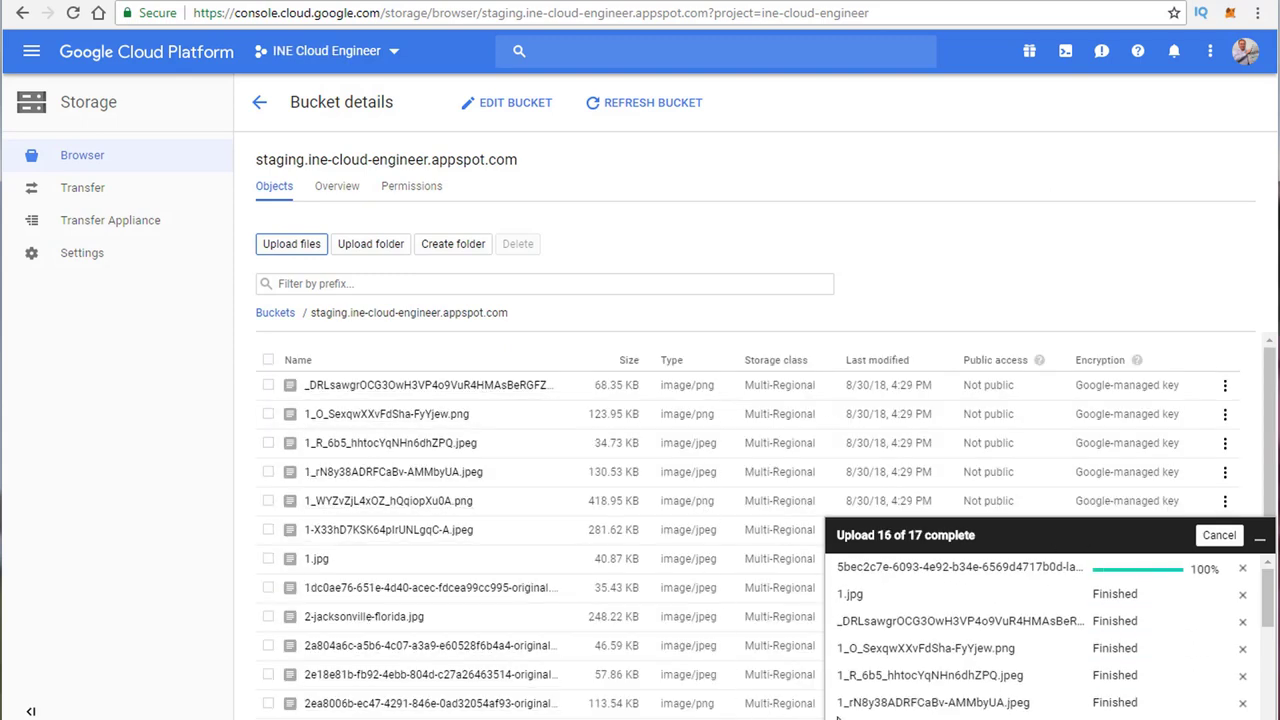
Step: Reopen the staging bucket from the bucket list to check the uploaded images, then go back
click(648, 226)
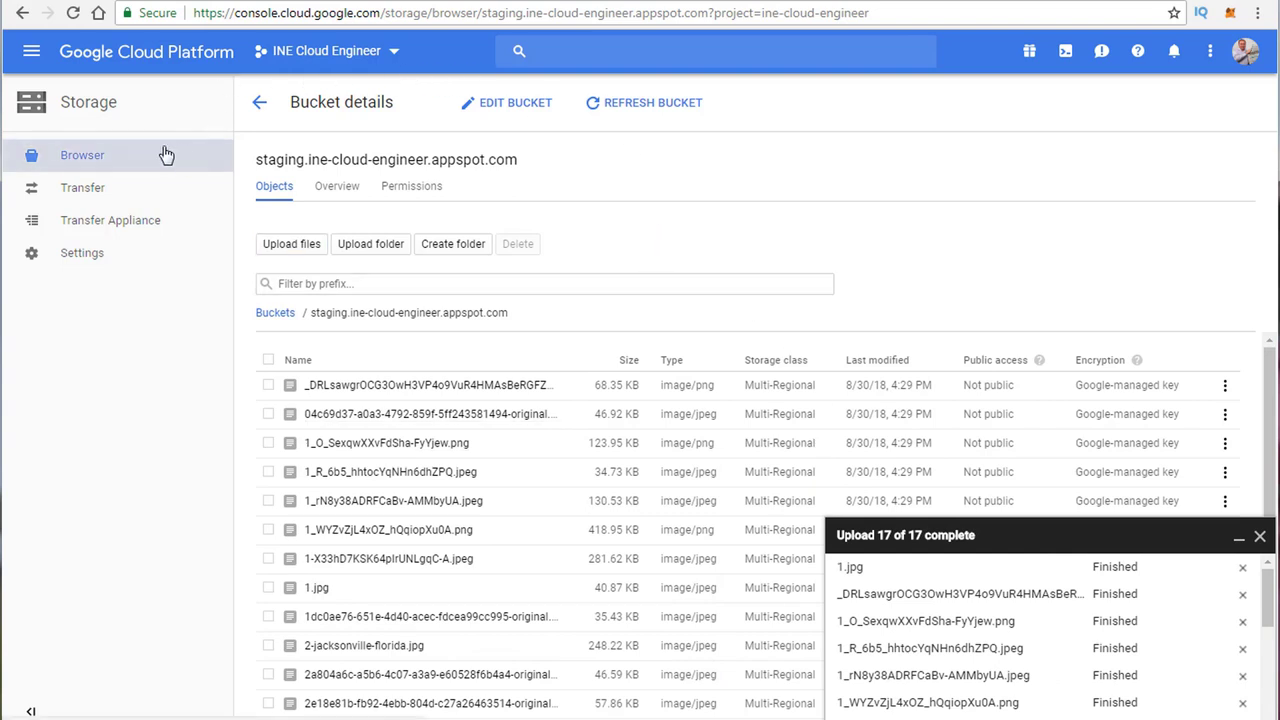
click(83, 160)
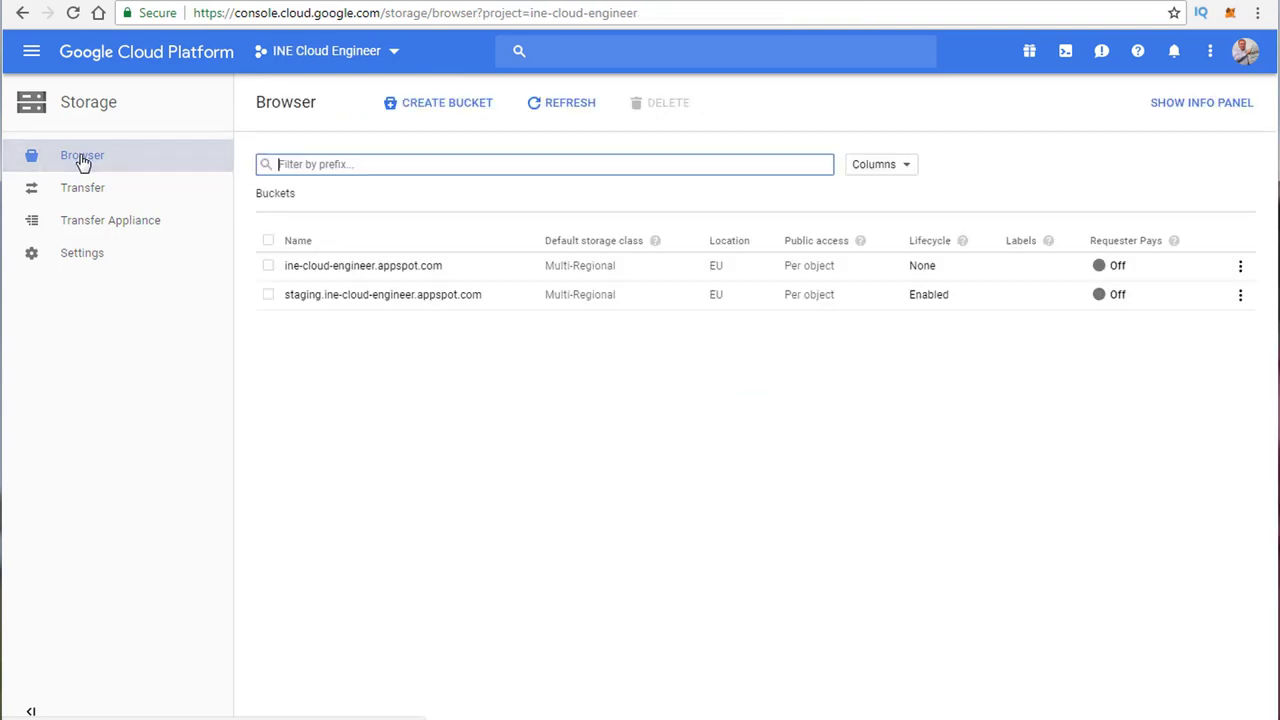
click(408, 545)
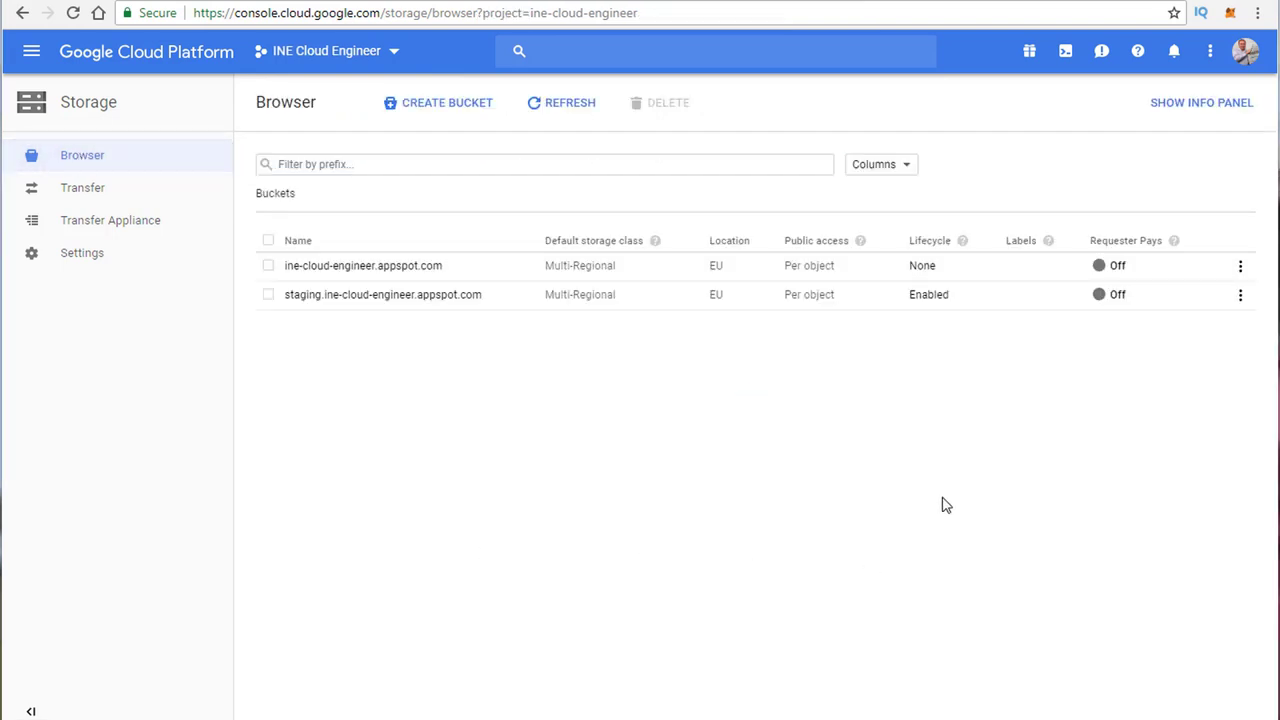
click(389, 299)
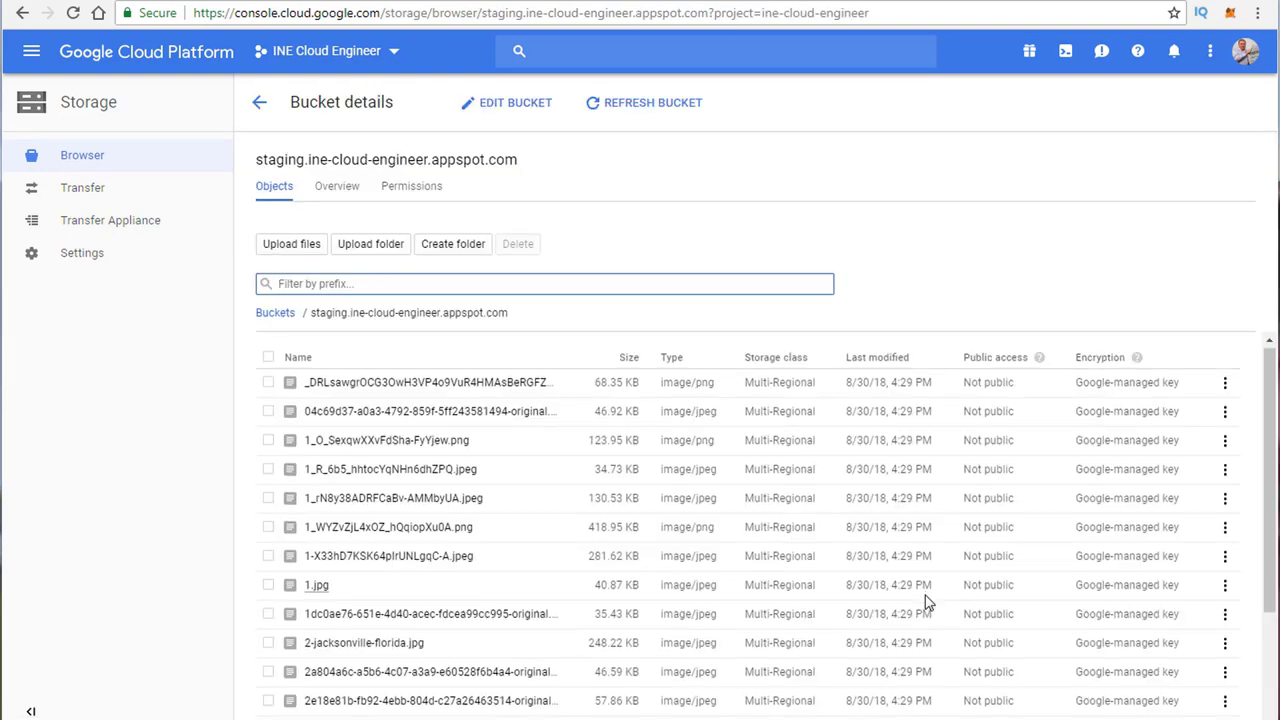
scroll(929, 599, down, 3)
scroll(929, 596, up, 3)
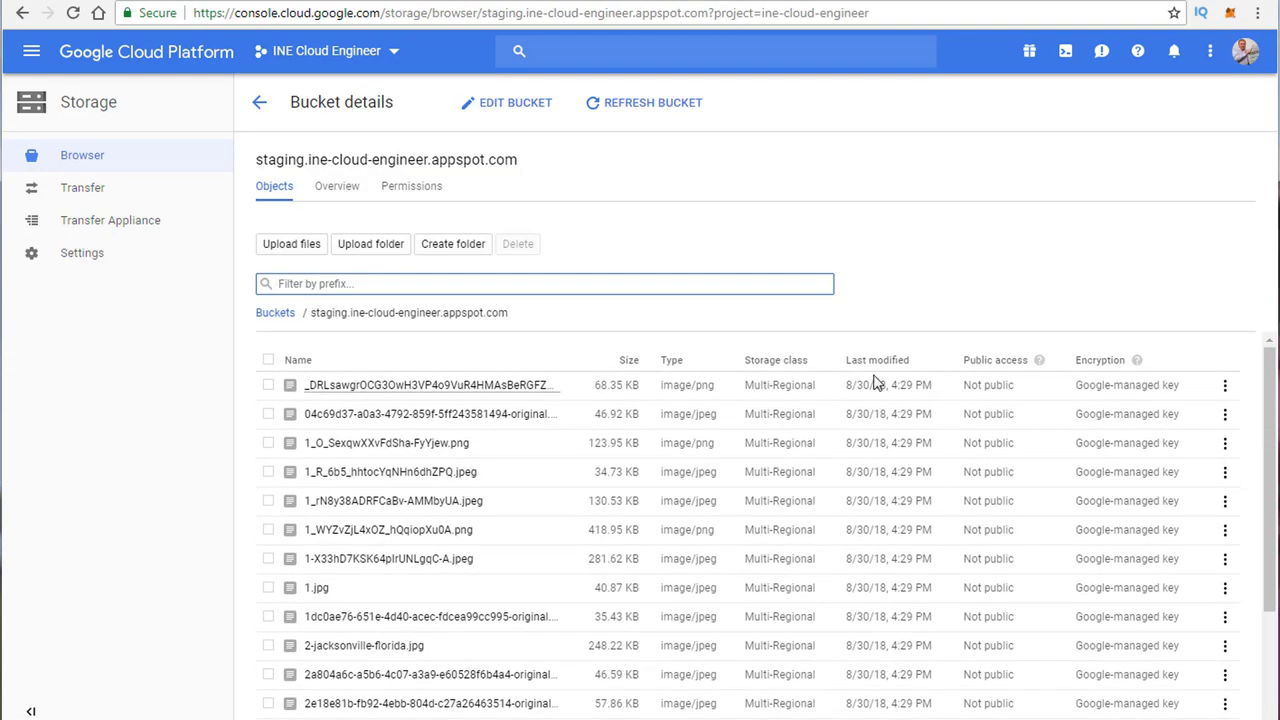
click(259, 106)
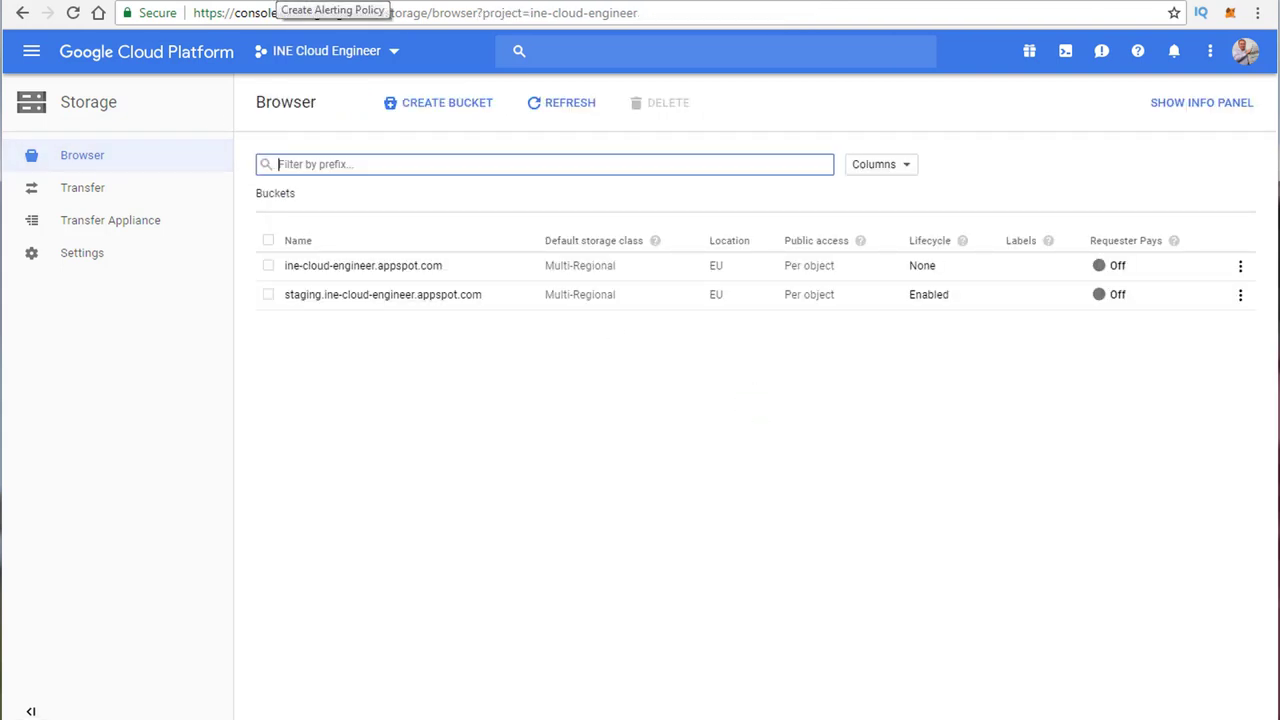
Step: Start a metric threshold condition on the GCS Bucket resource's Received bytes metric
click(333, 2)
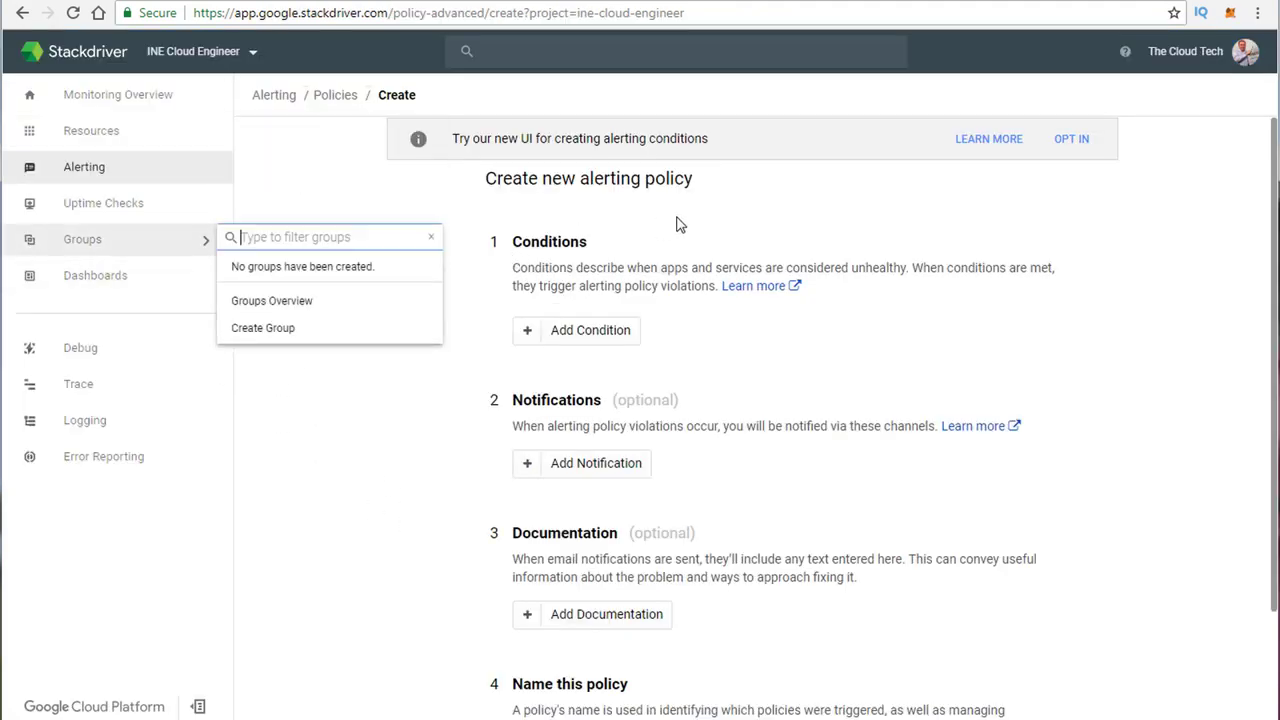
click(594, 338)
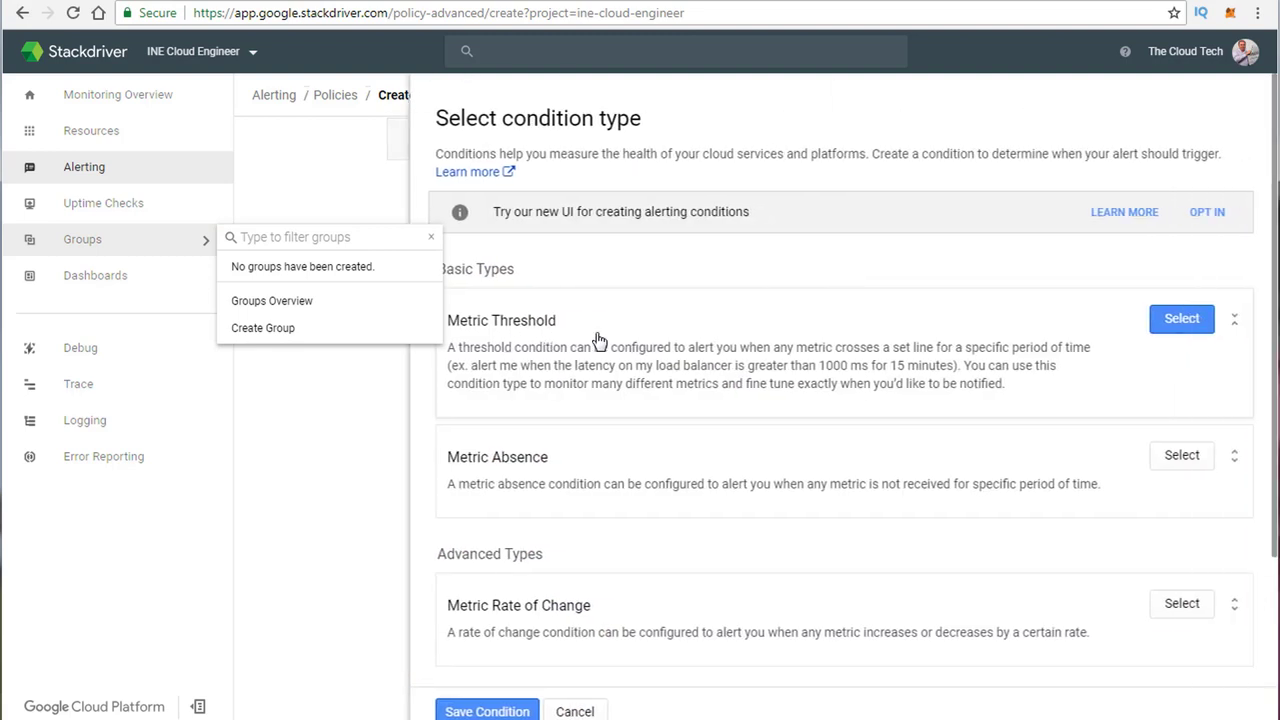
click(1166, 320)
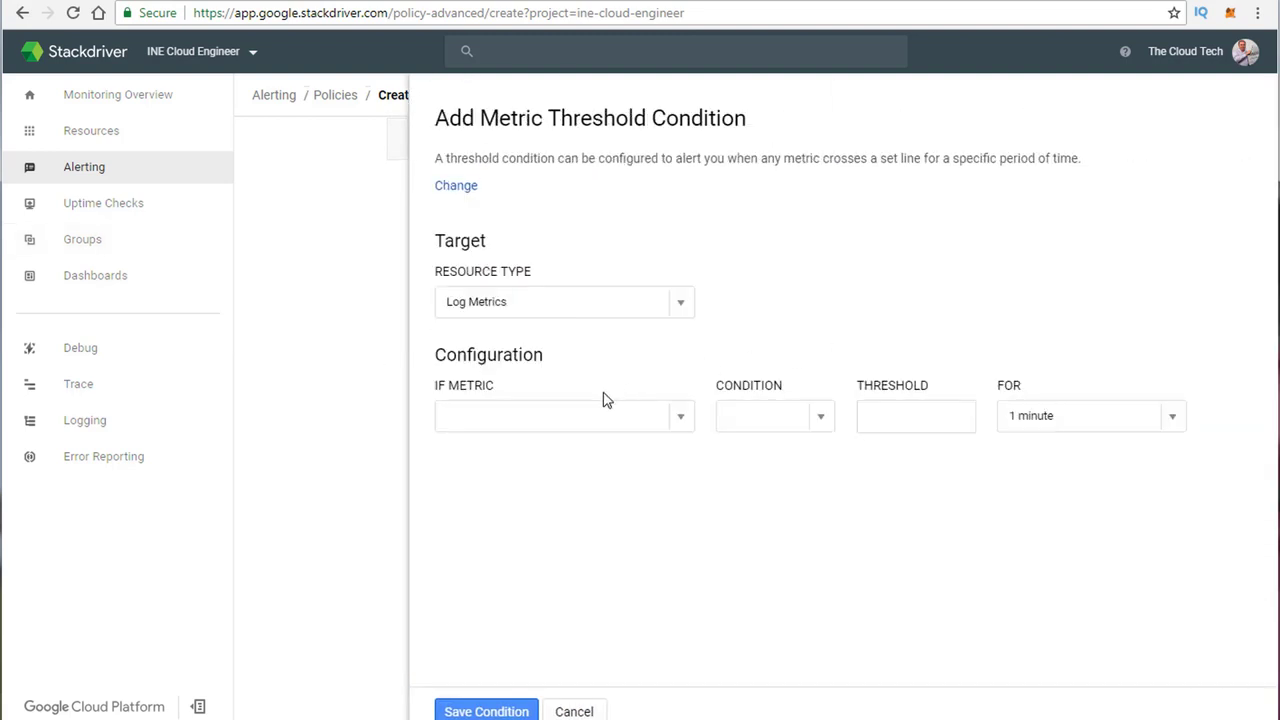
click(683, 305)
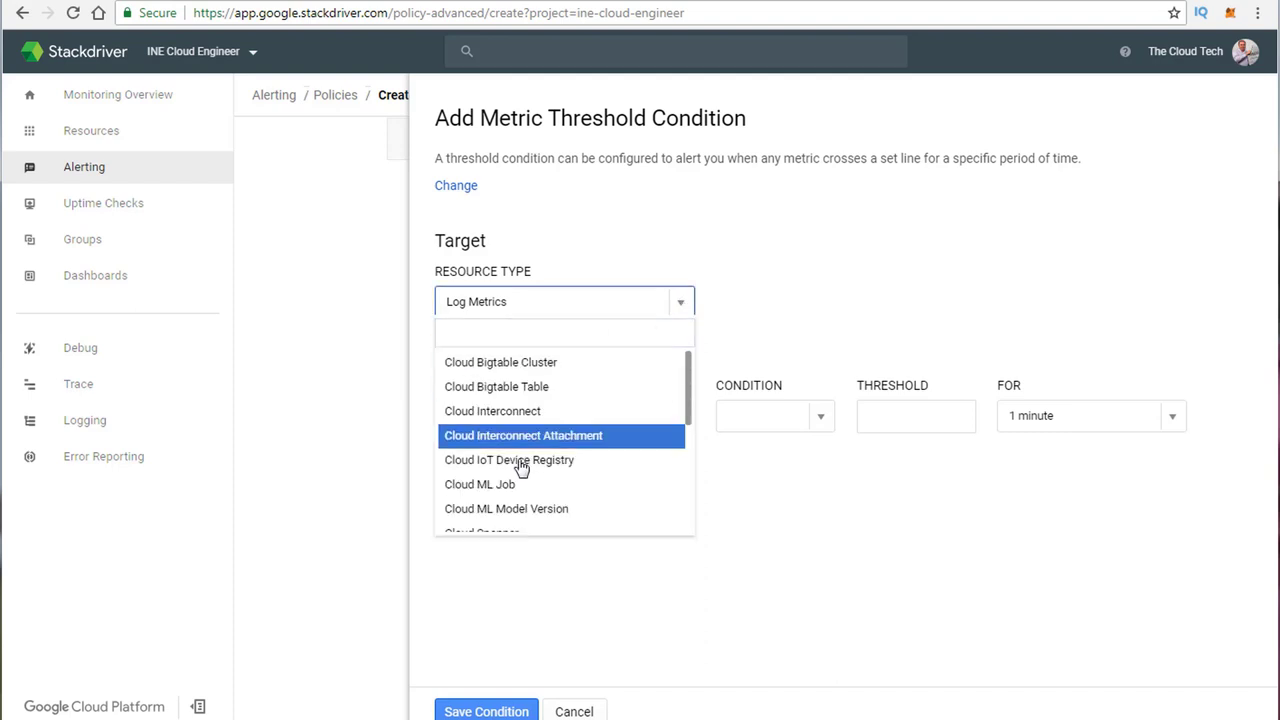
scroll(525, 466, down, 2)
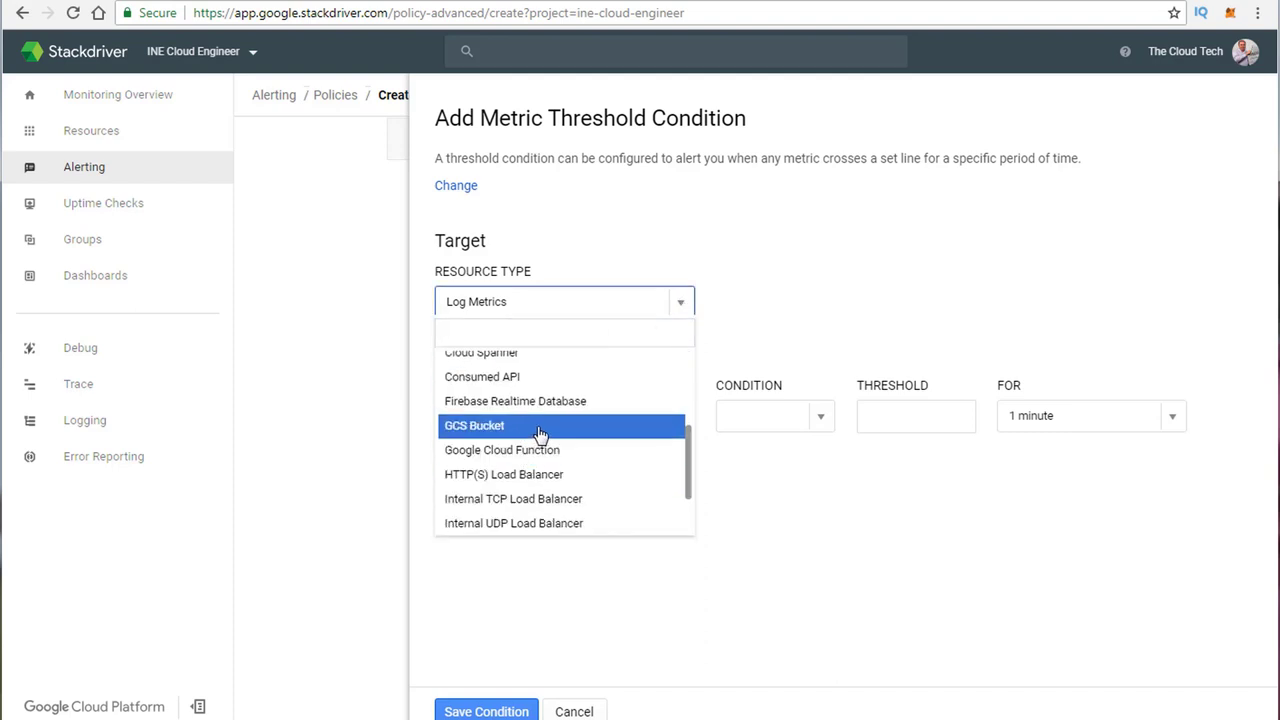
scroll(572, 440, down, 1)
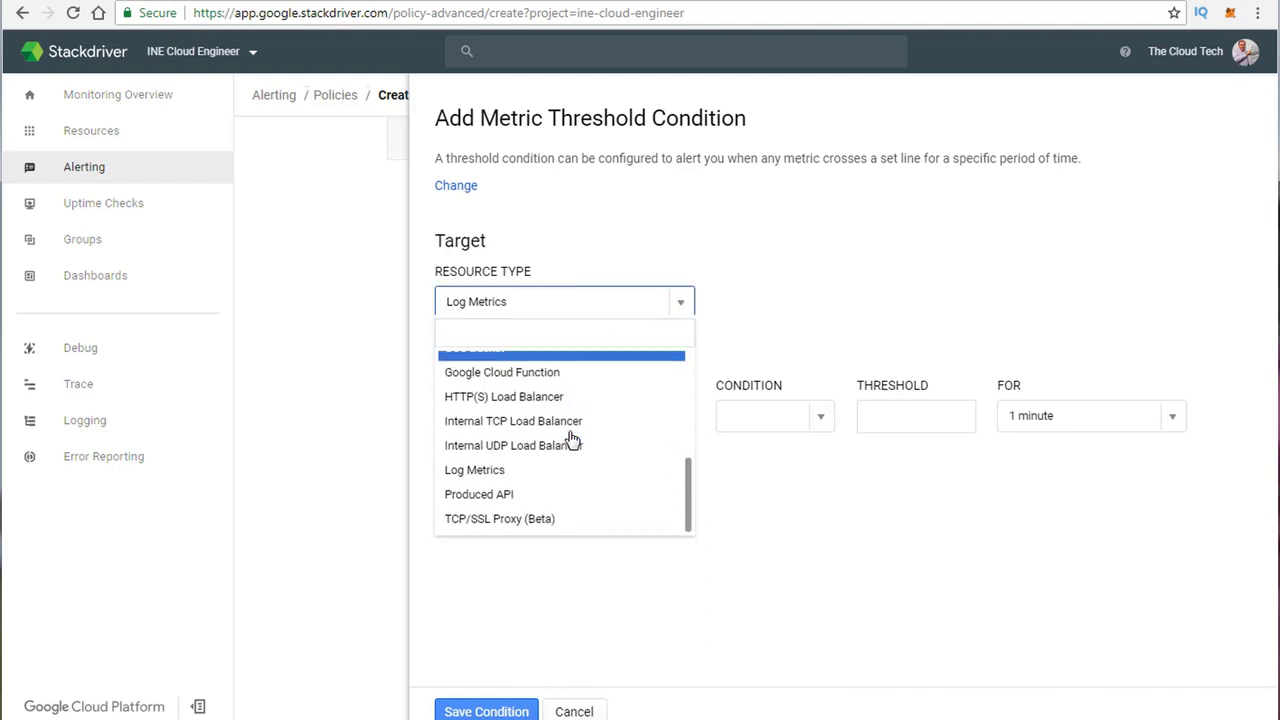
scroll(572, 440, up, 1)
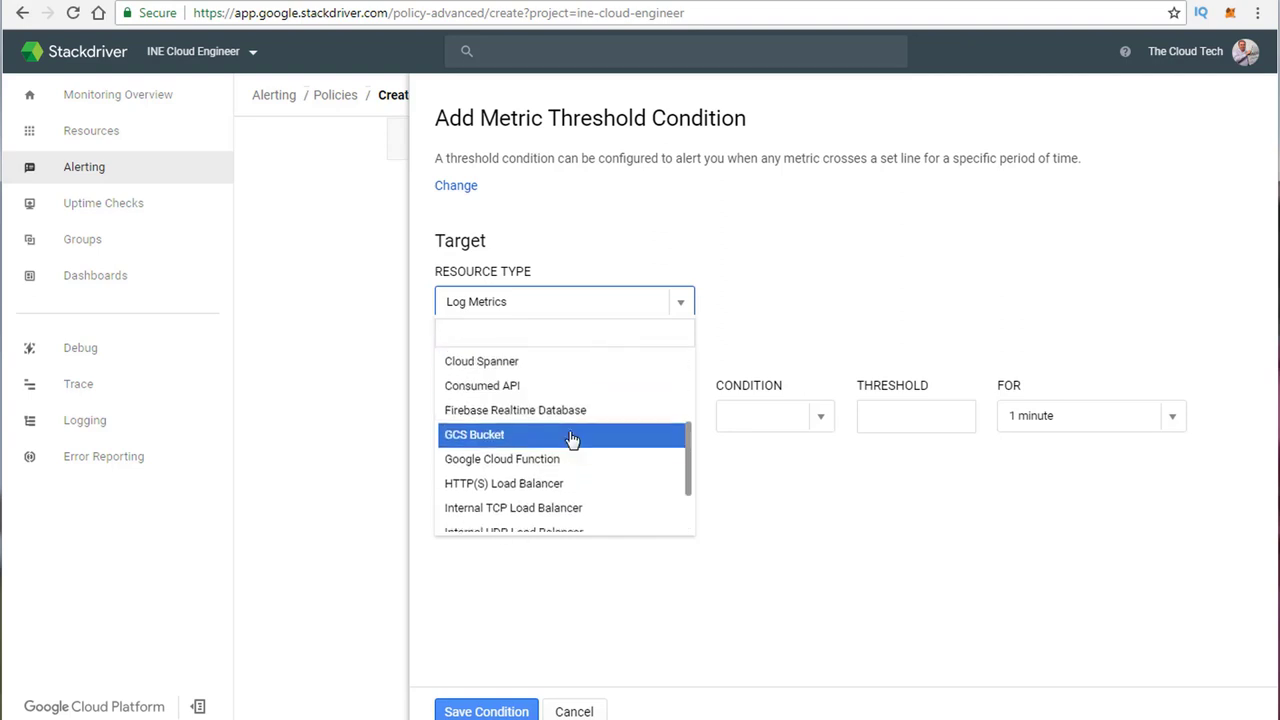
click(523, 441)
click(678, 422)
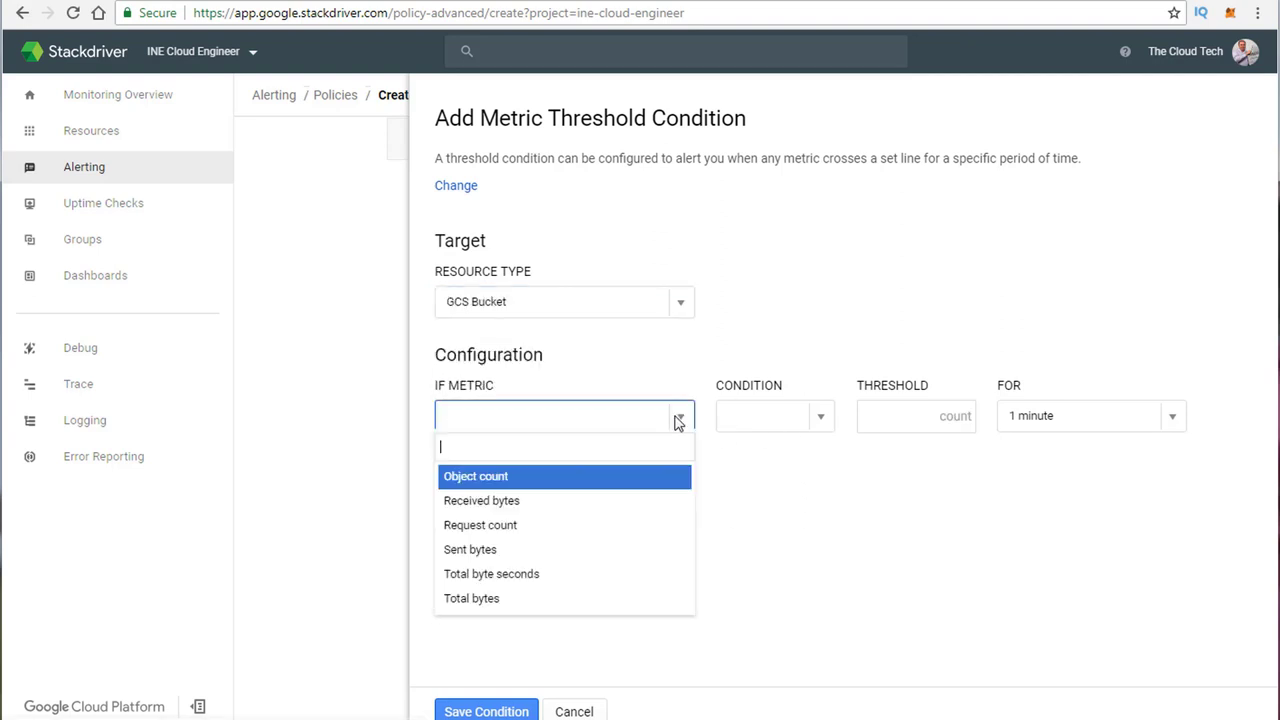
click(514, 508)
Step: Make the condition trigger when the metric is above a threshold of 12
scroll(738, 448, down, 2)
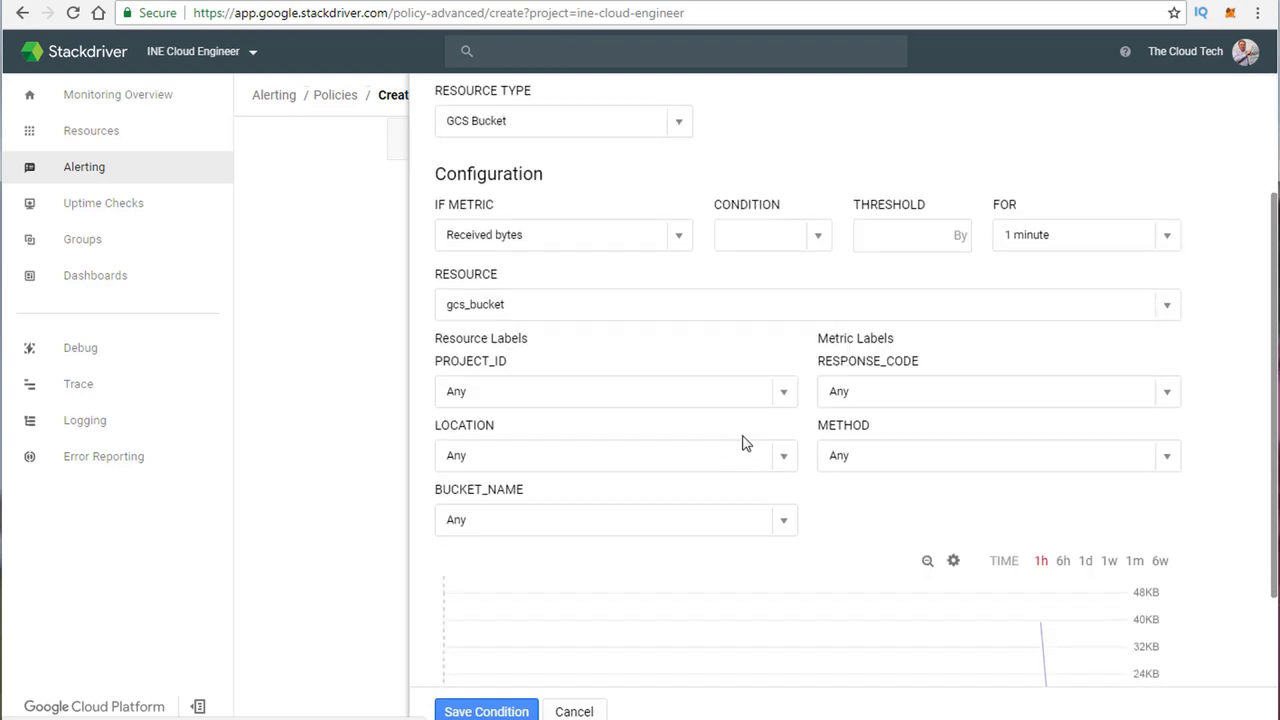
click(817, 241)
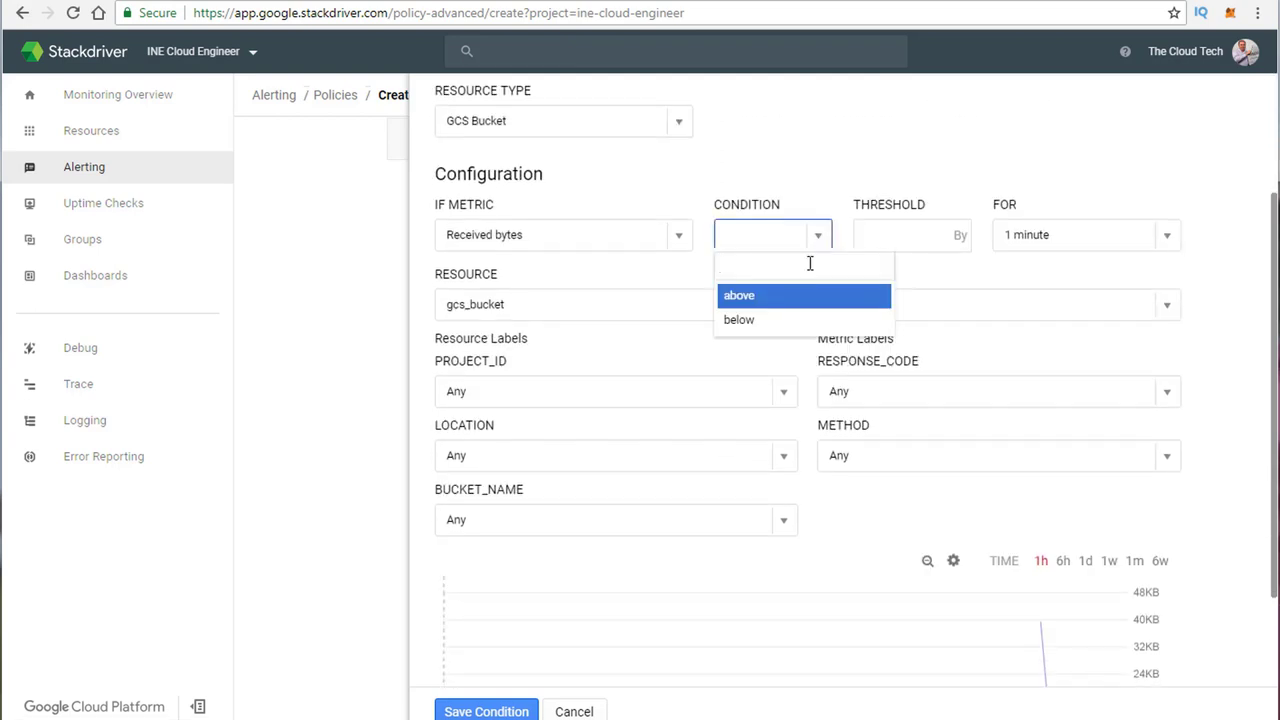
click(783, 297)
click(951, 235)
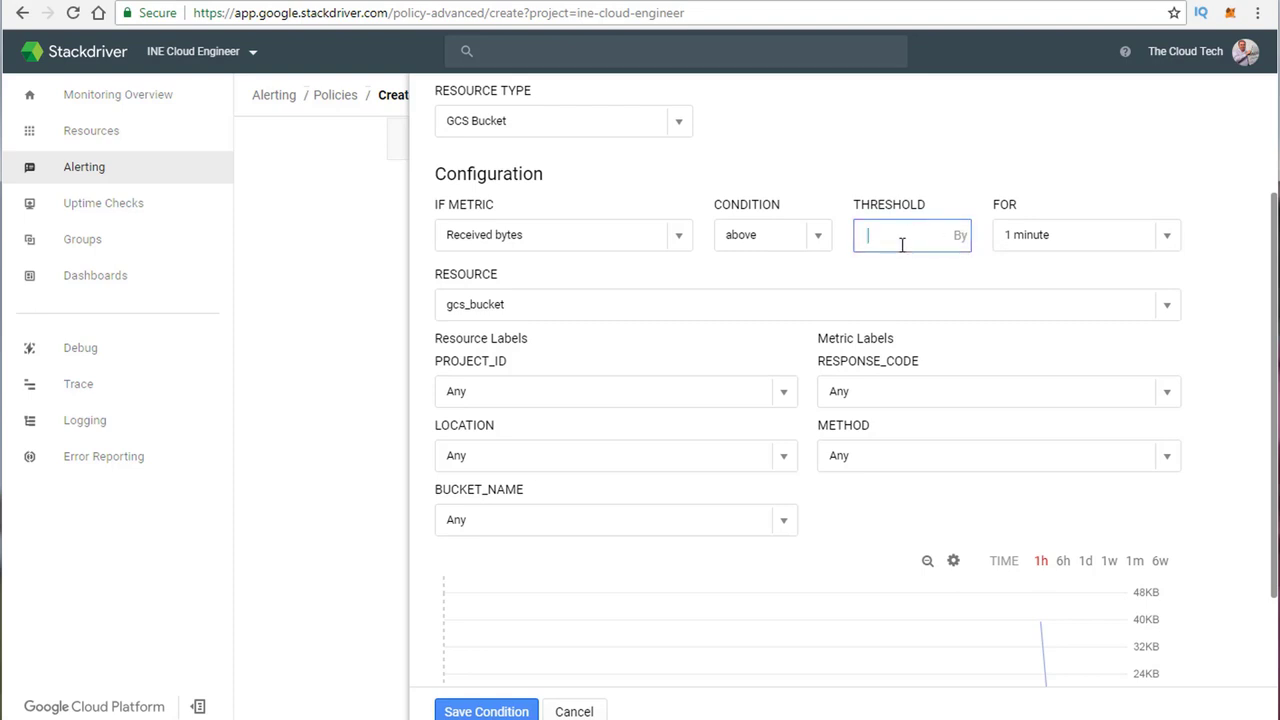
click(808, 287)
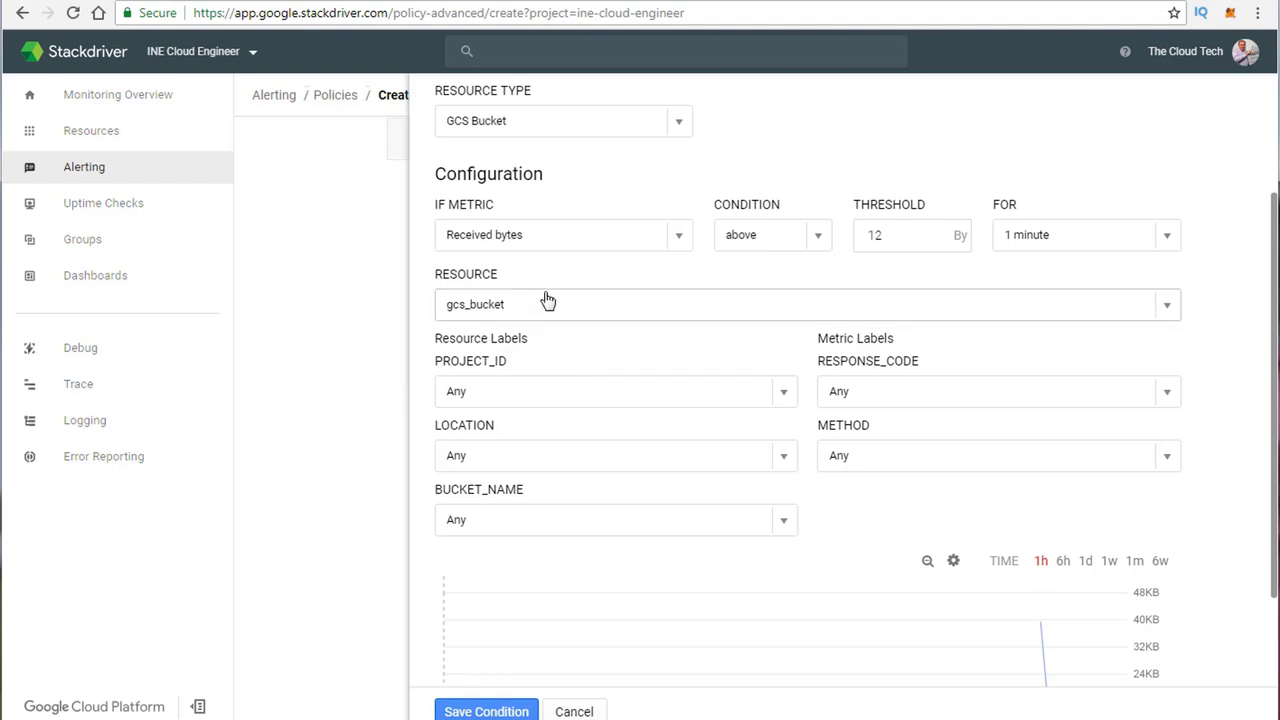
Step: Filter to project ine-cloud-engineer, location eu, bucket staging.ine-cloud-engineer.appspot.com, and save the condition
click(547, 304)
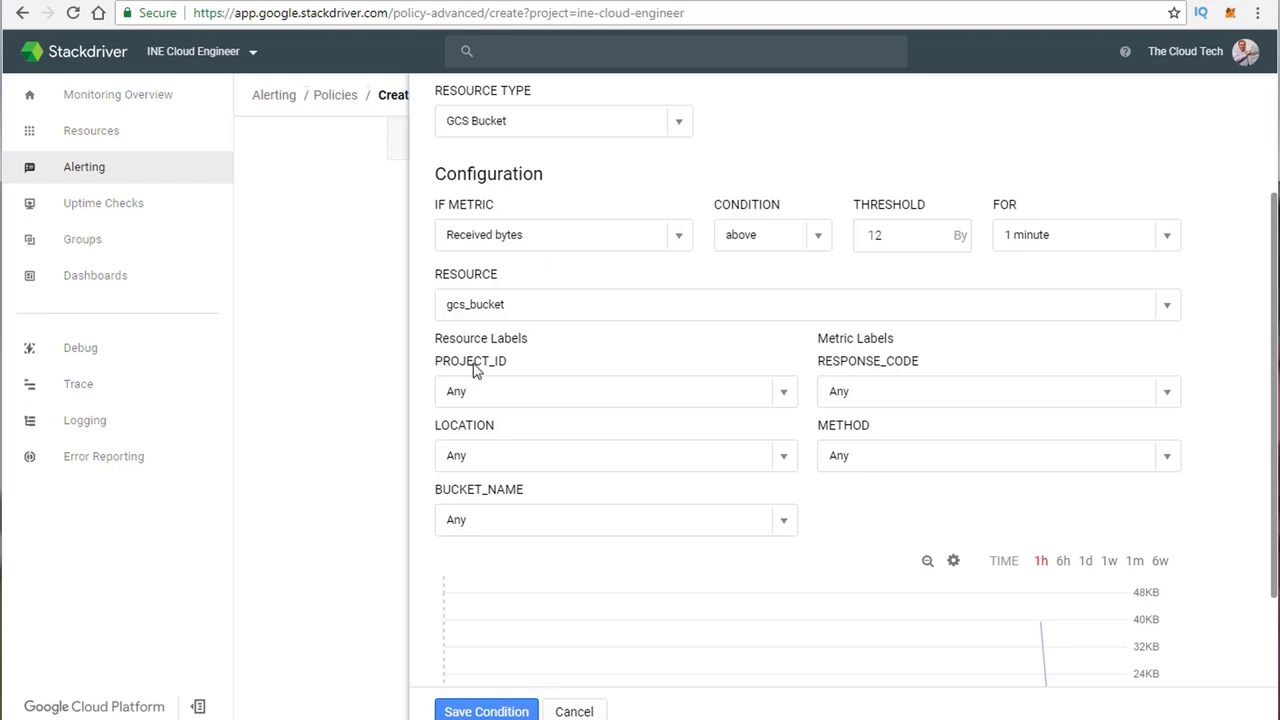
click(786, 396)
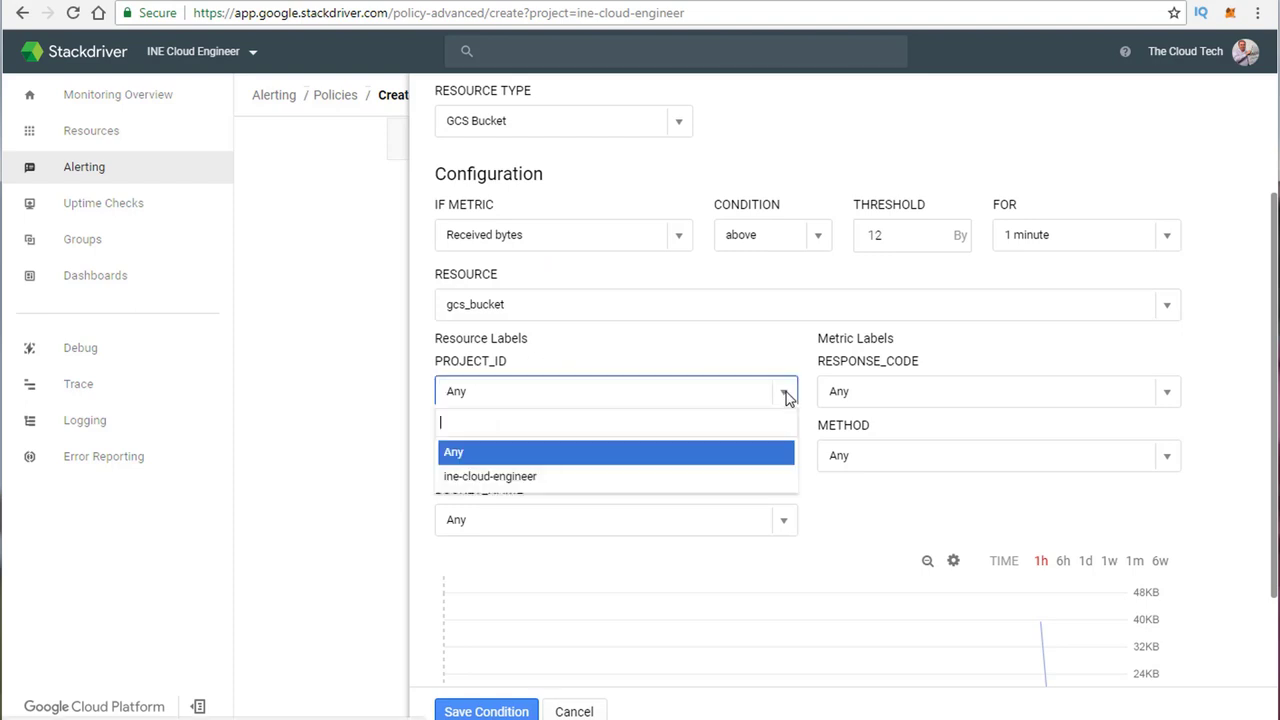
click(528, 477)
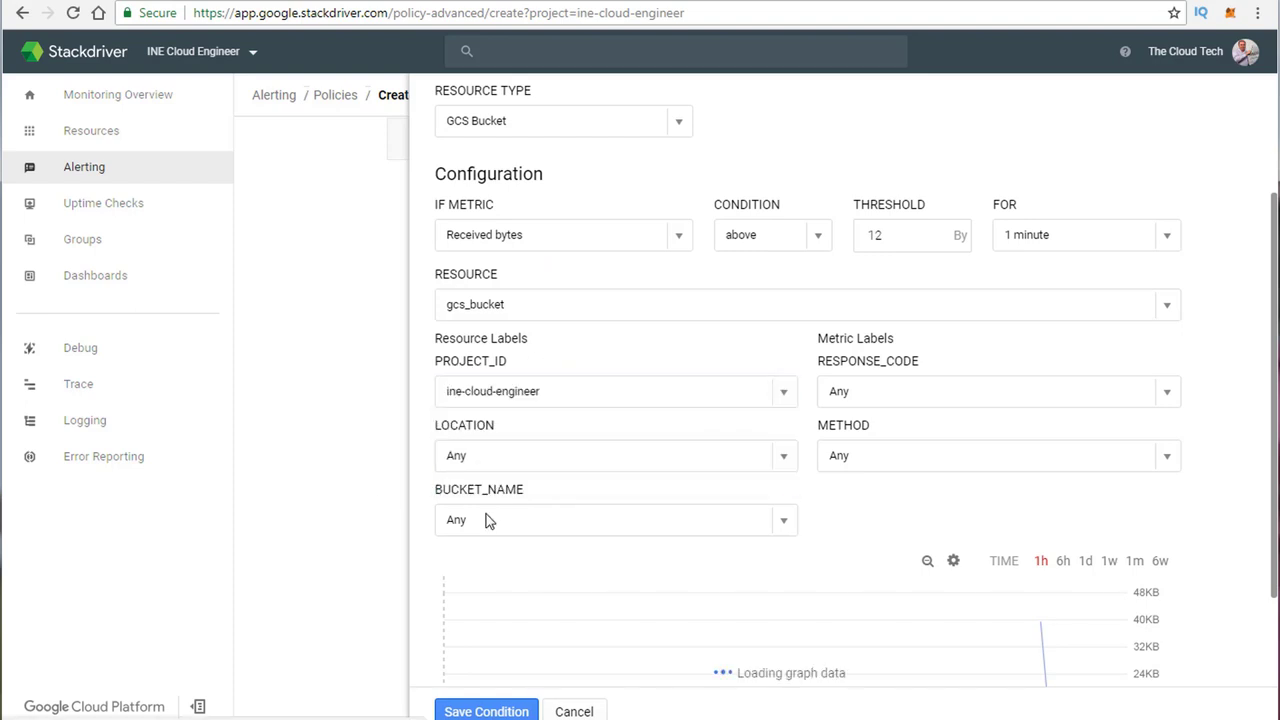
click(786, 462)
click(557, 540)
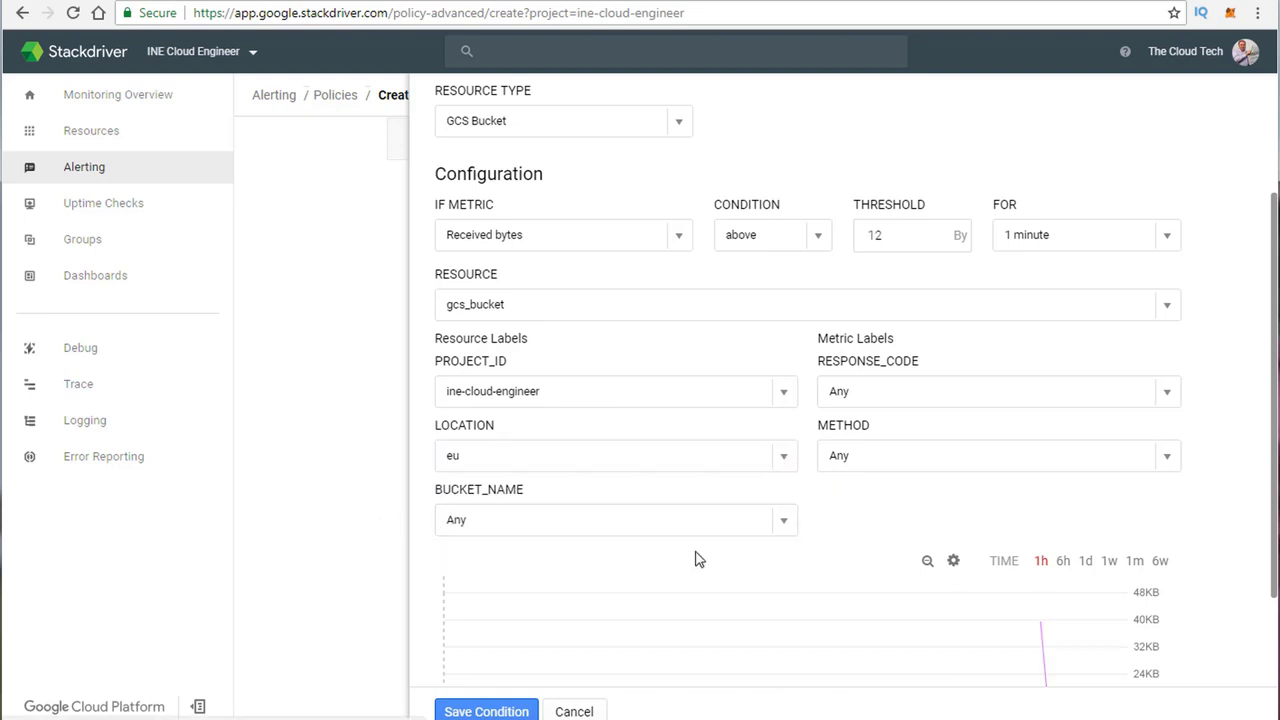
click(785, 530)
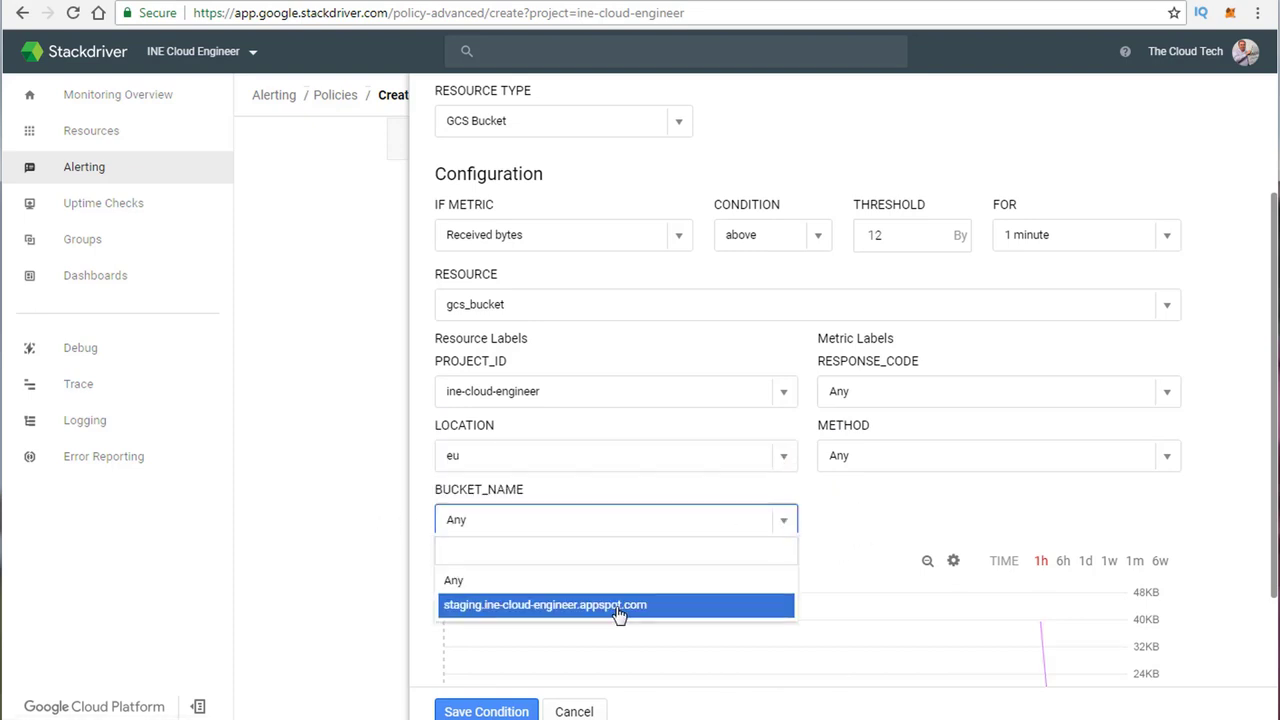
click(497, 608)
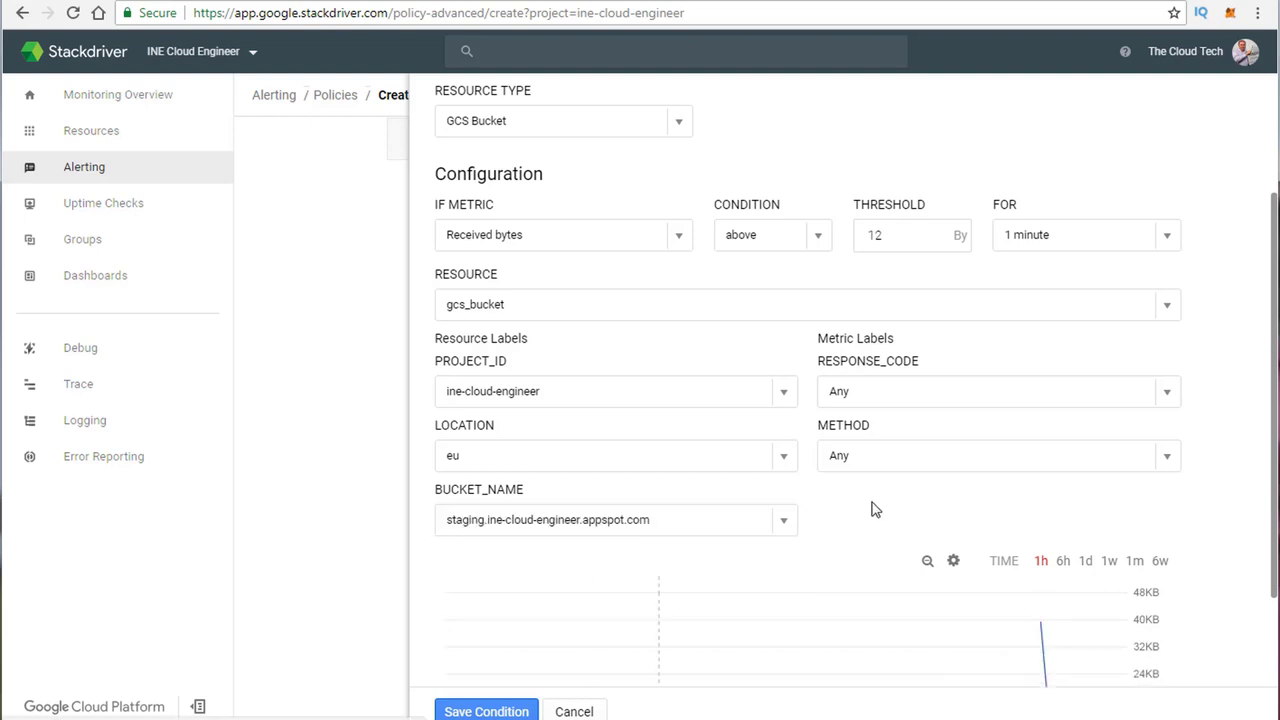
scroll(875, 508, down, 2)
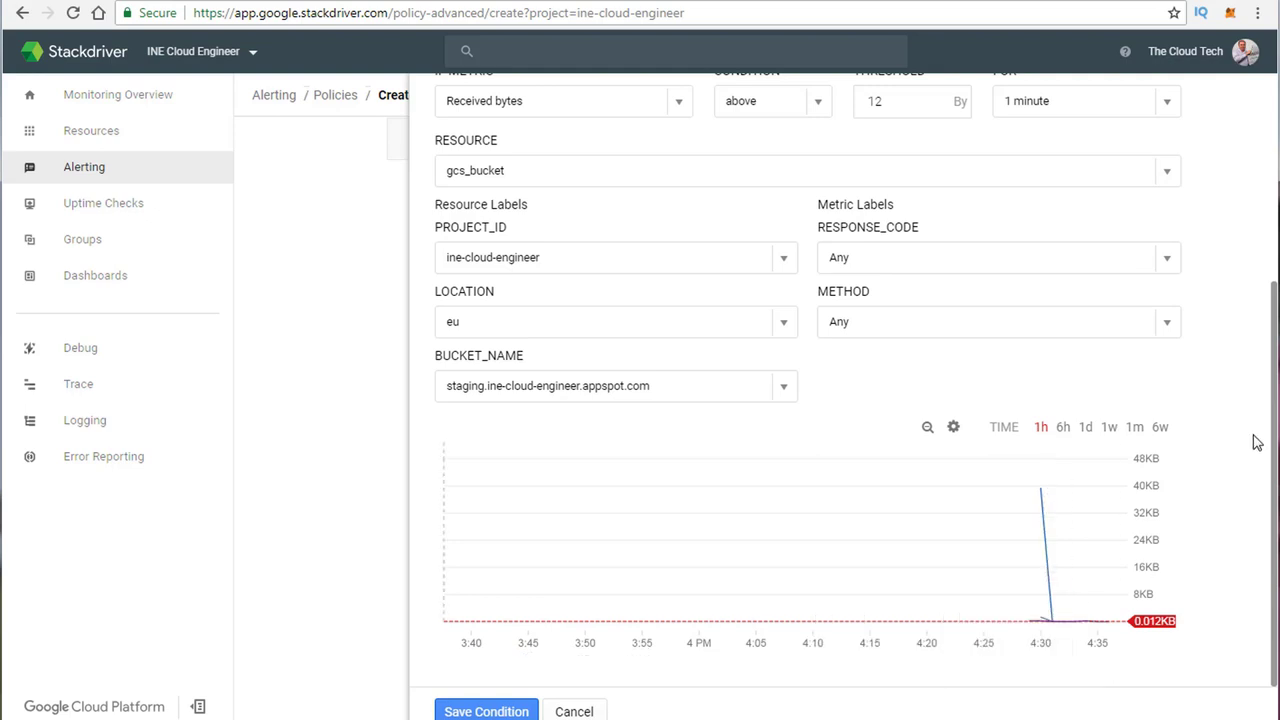
click(482, 711)
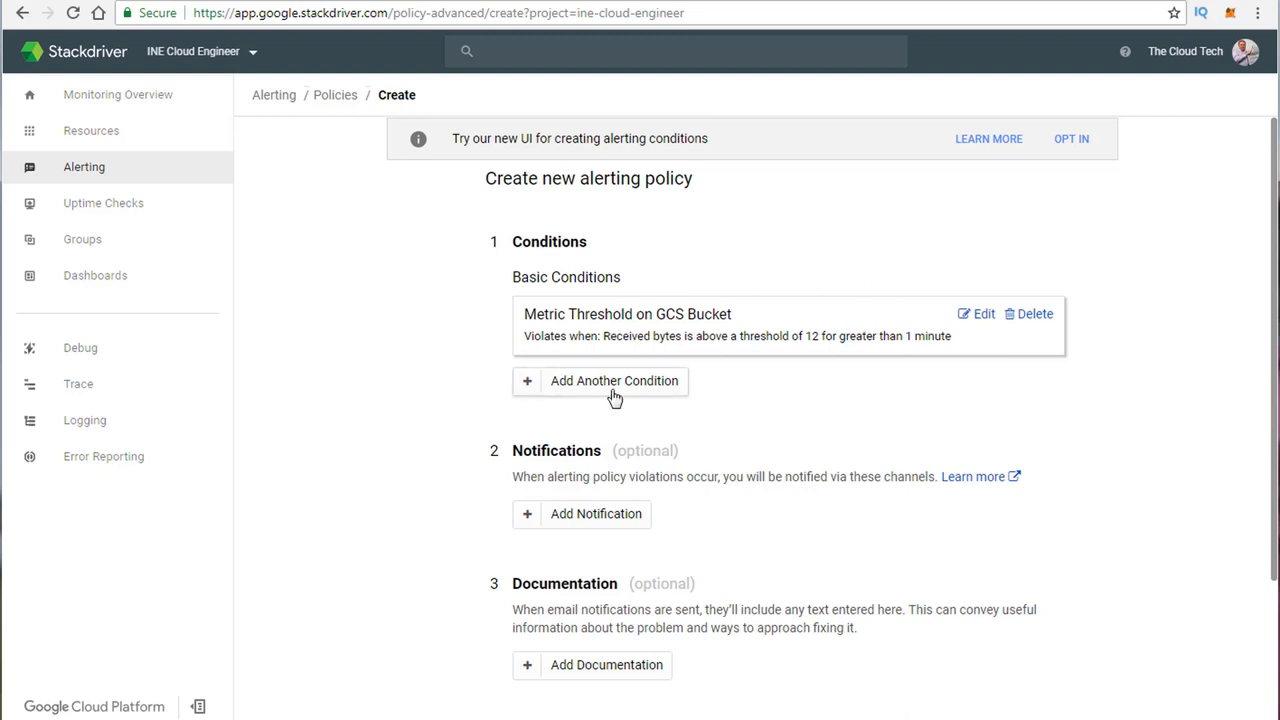
Step: Name the alerting policy 'GCSBytes' and save it
scroll(494, 250, down, 2)
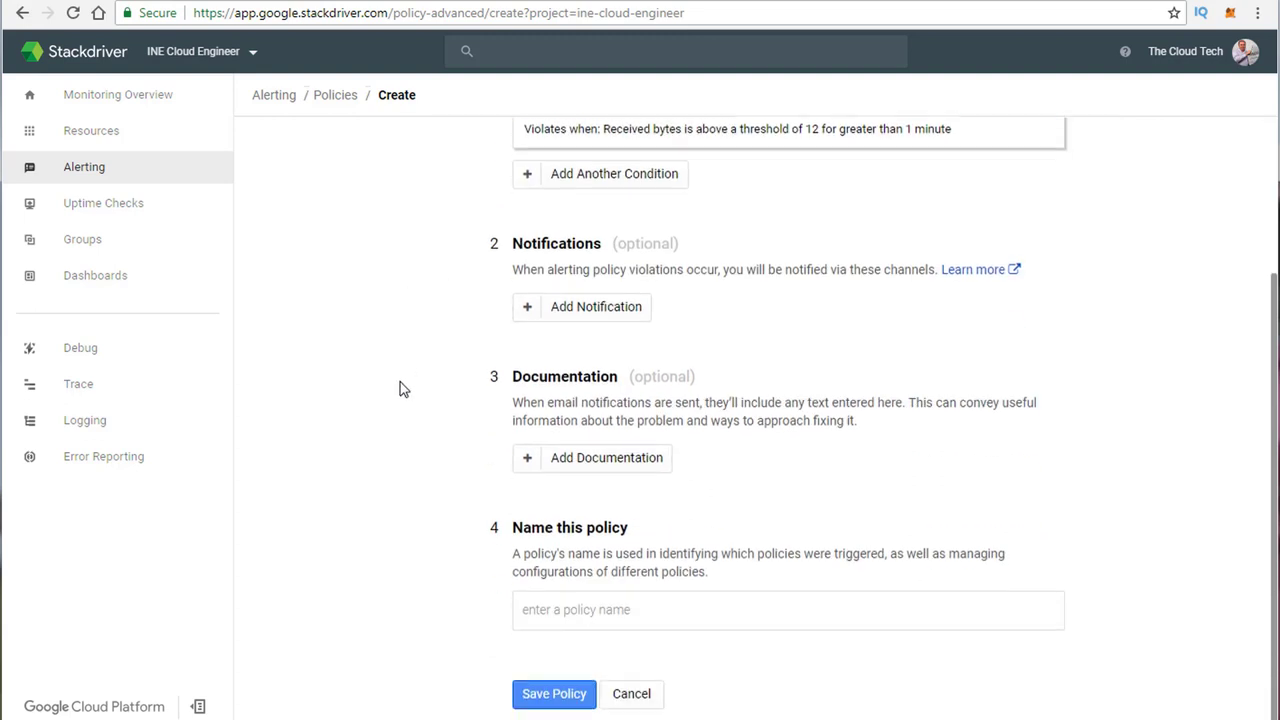
click(533, 716)
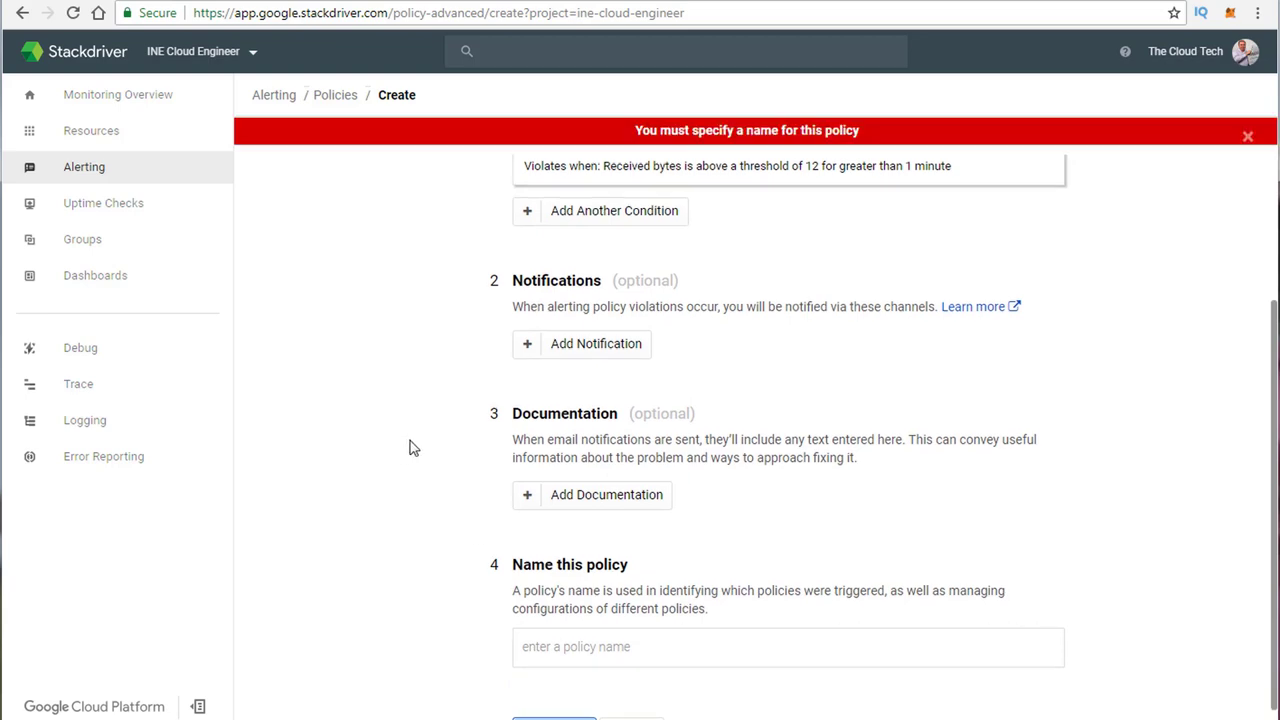
scroll(432, 442, up, 1)
scroll(432, 442, down, 1)
click(550, 612)
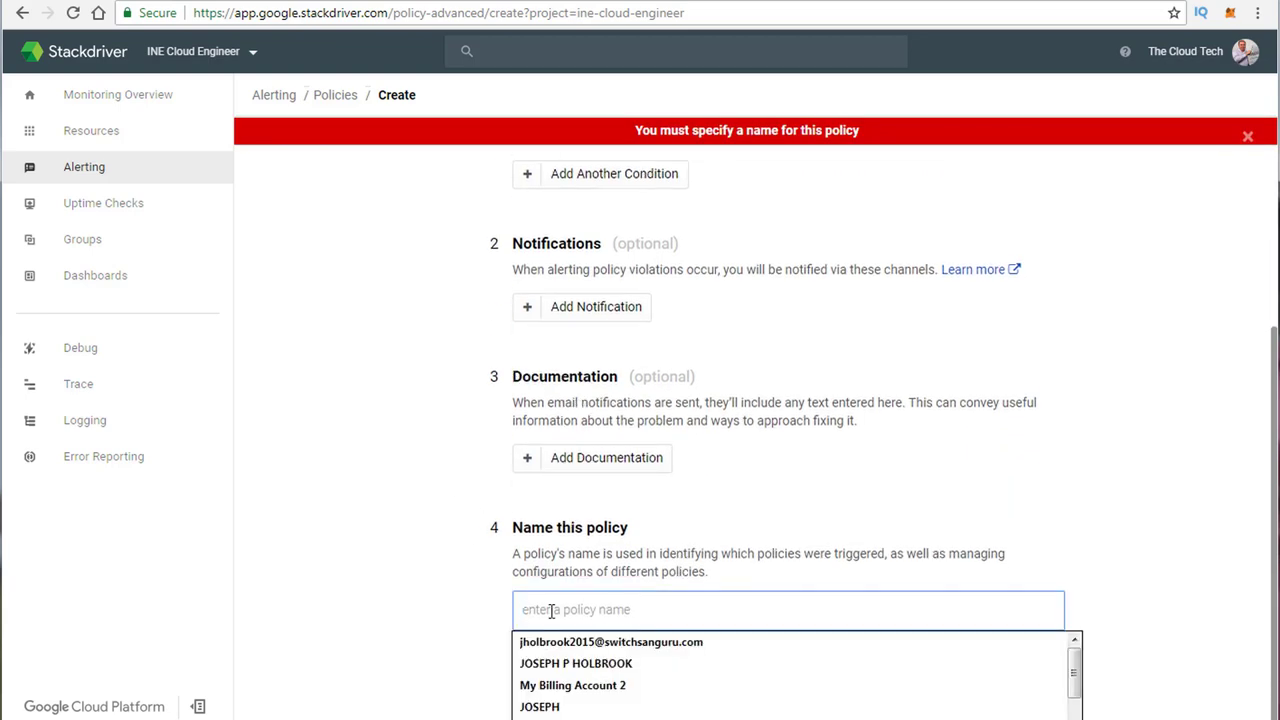
text(GCSBytes)
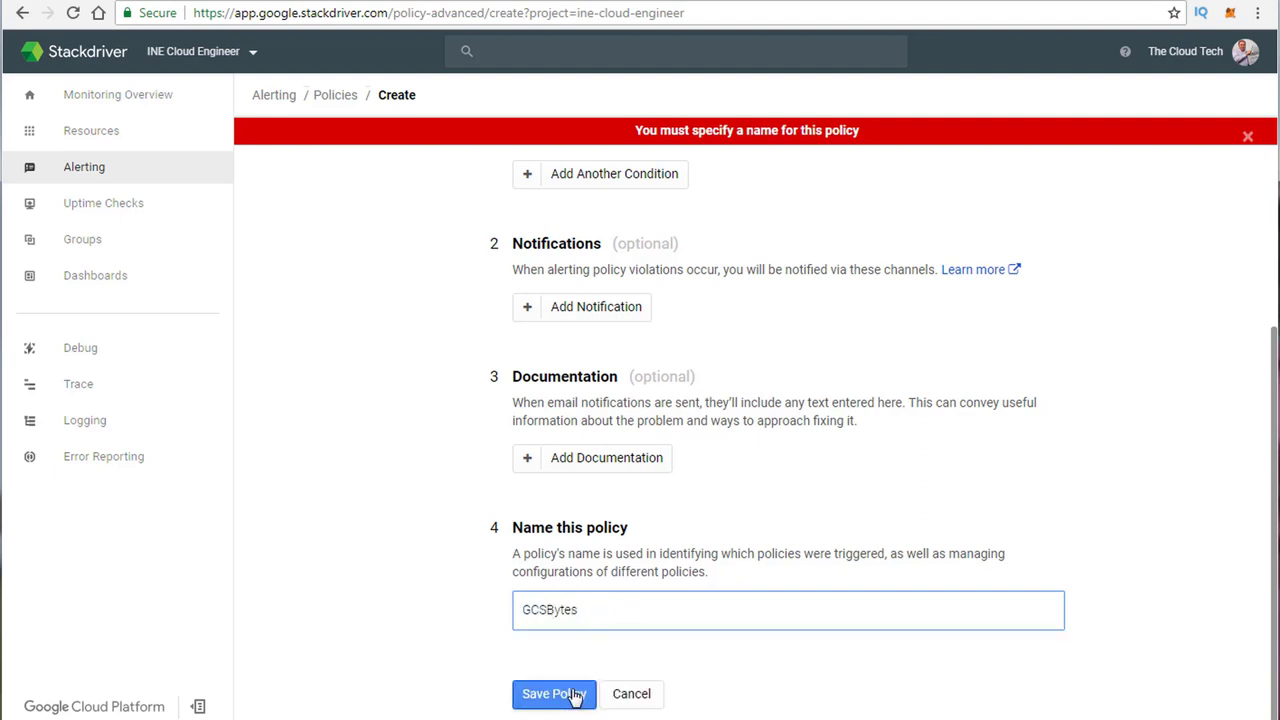
click(572, 694)
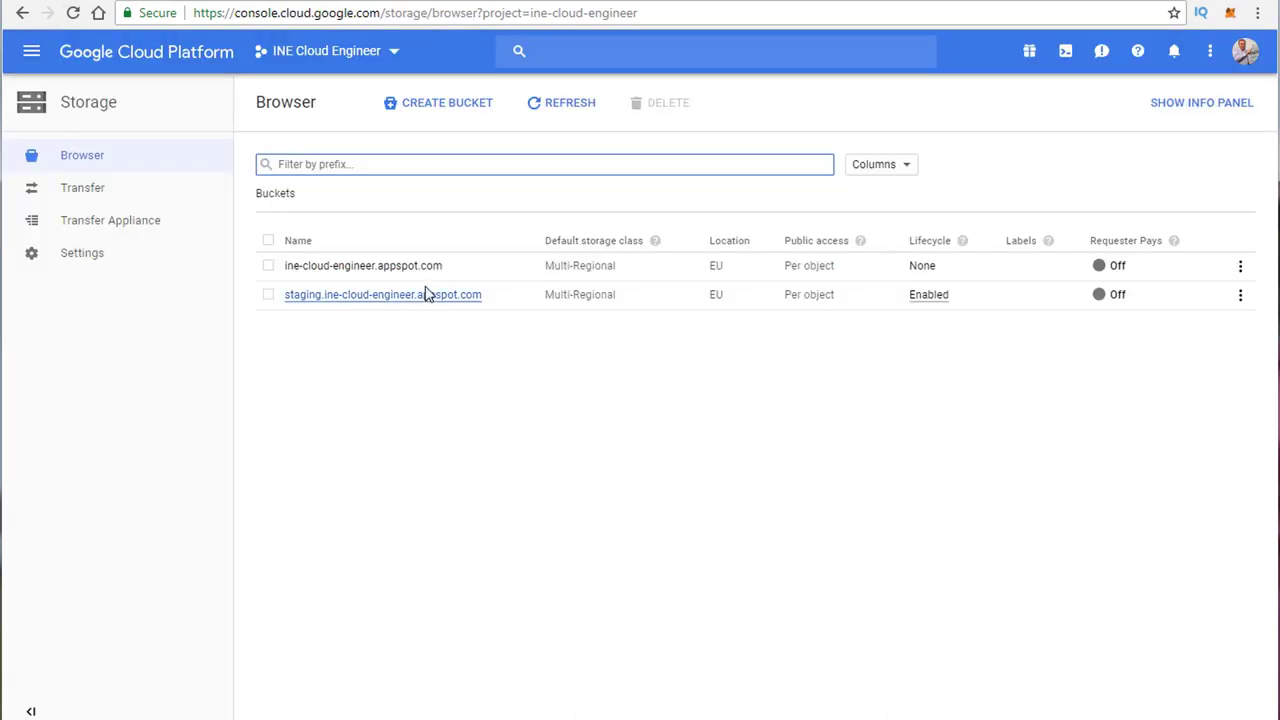
Step: Open the staging.ine-cloud-engineer.appspot.com bucket and choose Upload files
click(379, 299)
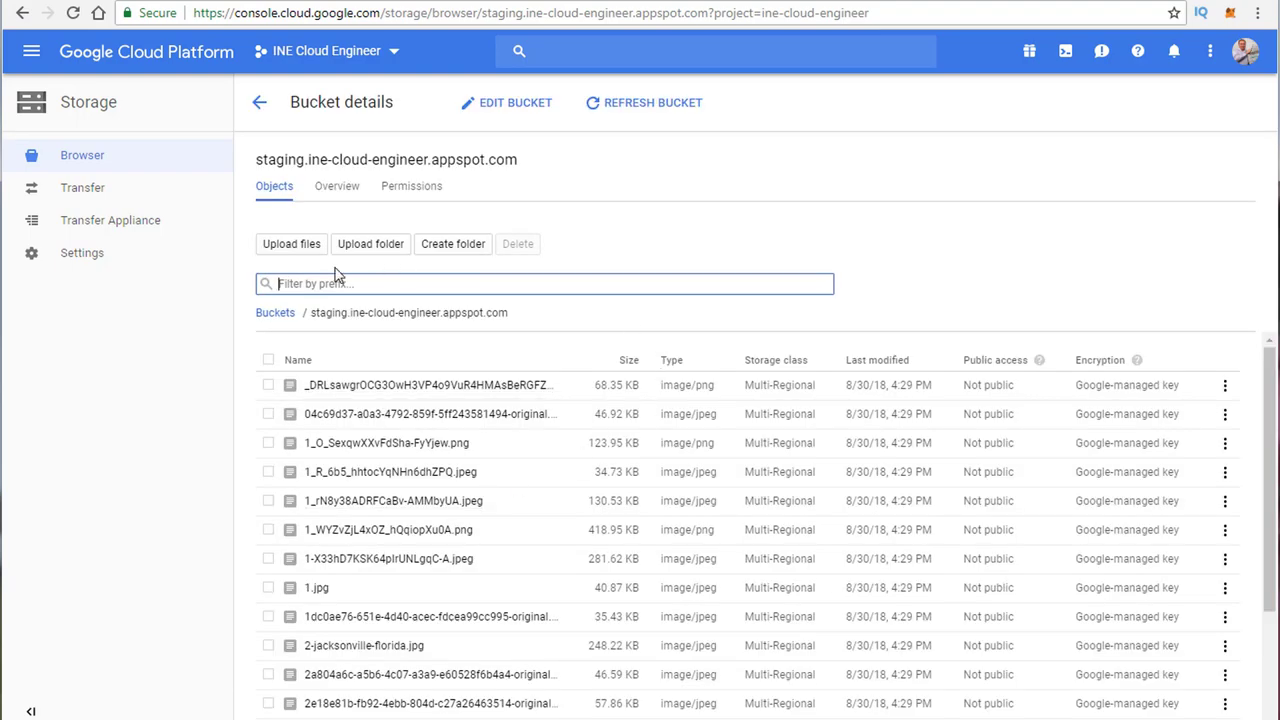
click(282, 252)
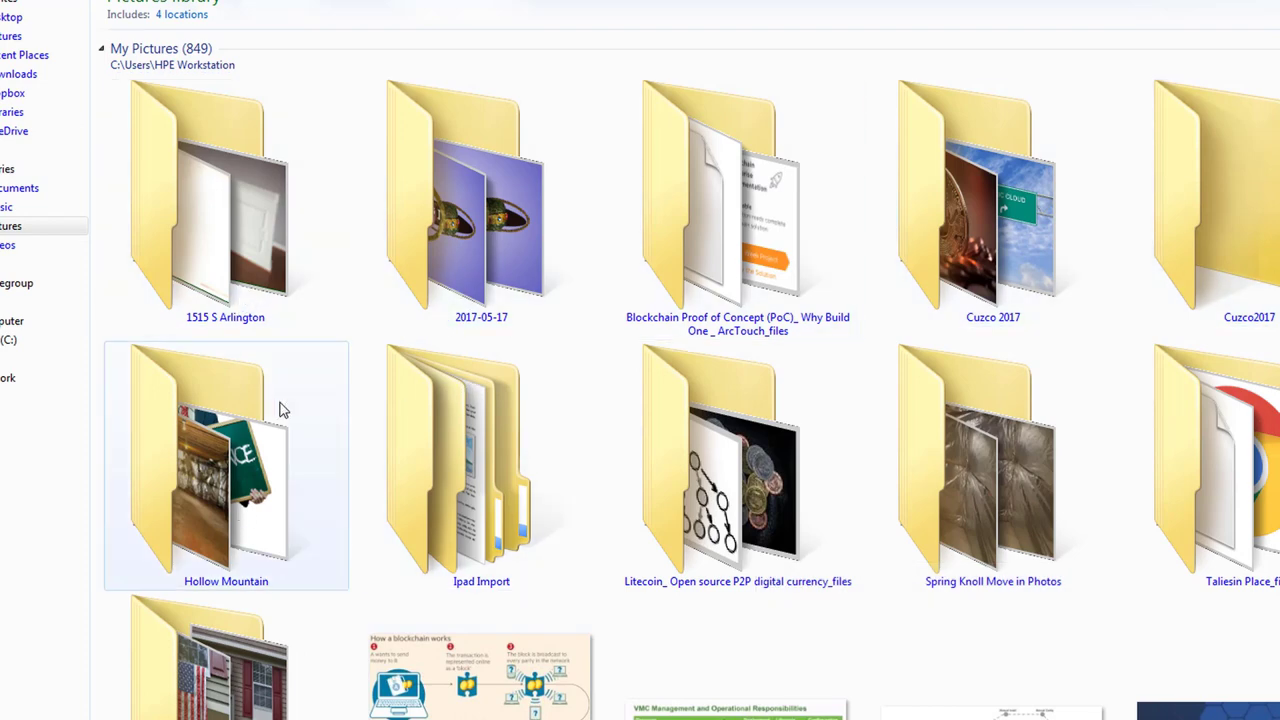
click(491, 476)
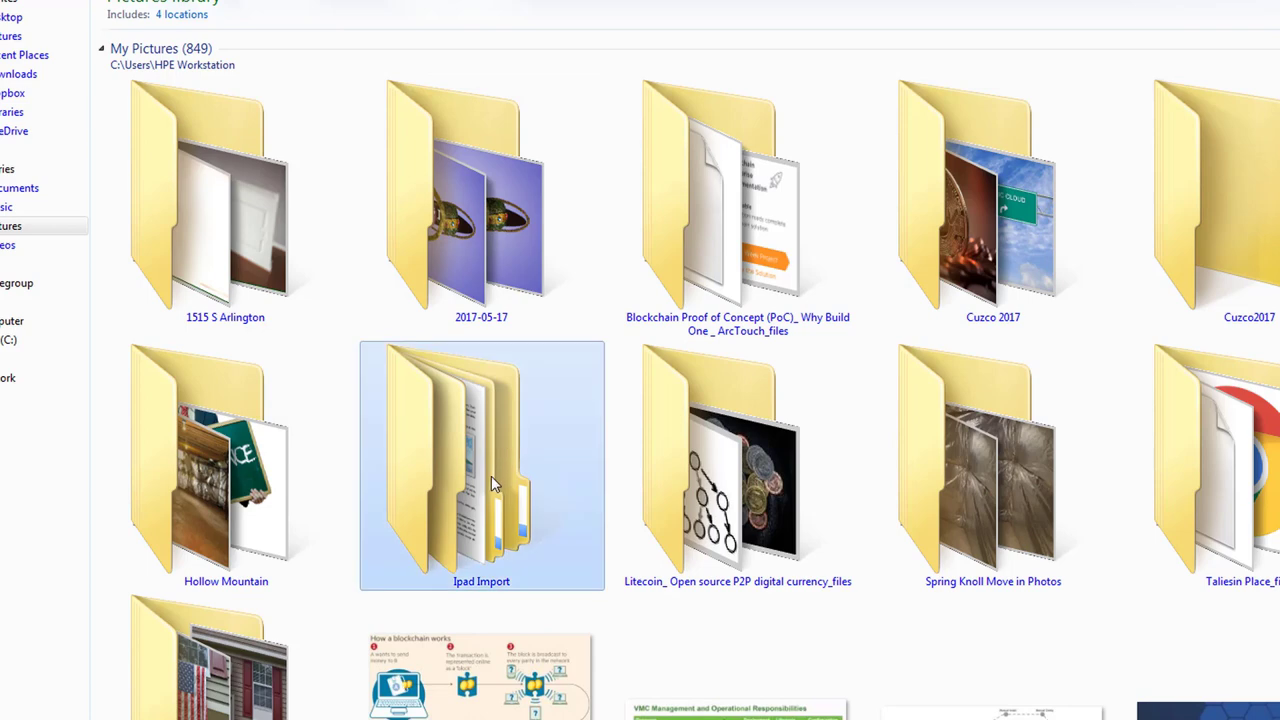
double_click(235, 295)
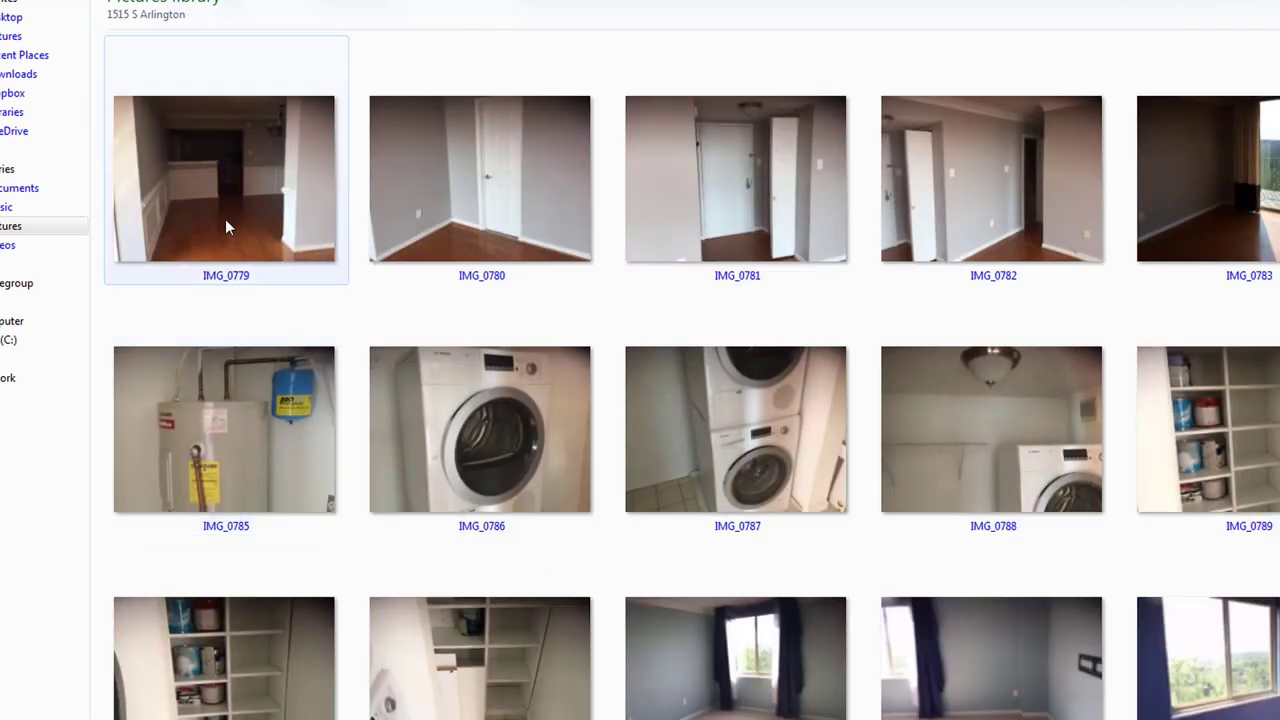
click(229, 222)
shift+click(1230, 200)
scroll(640, 375, down, 6)
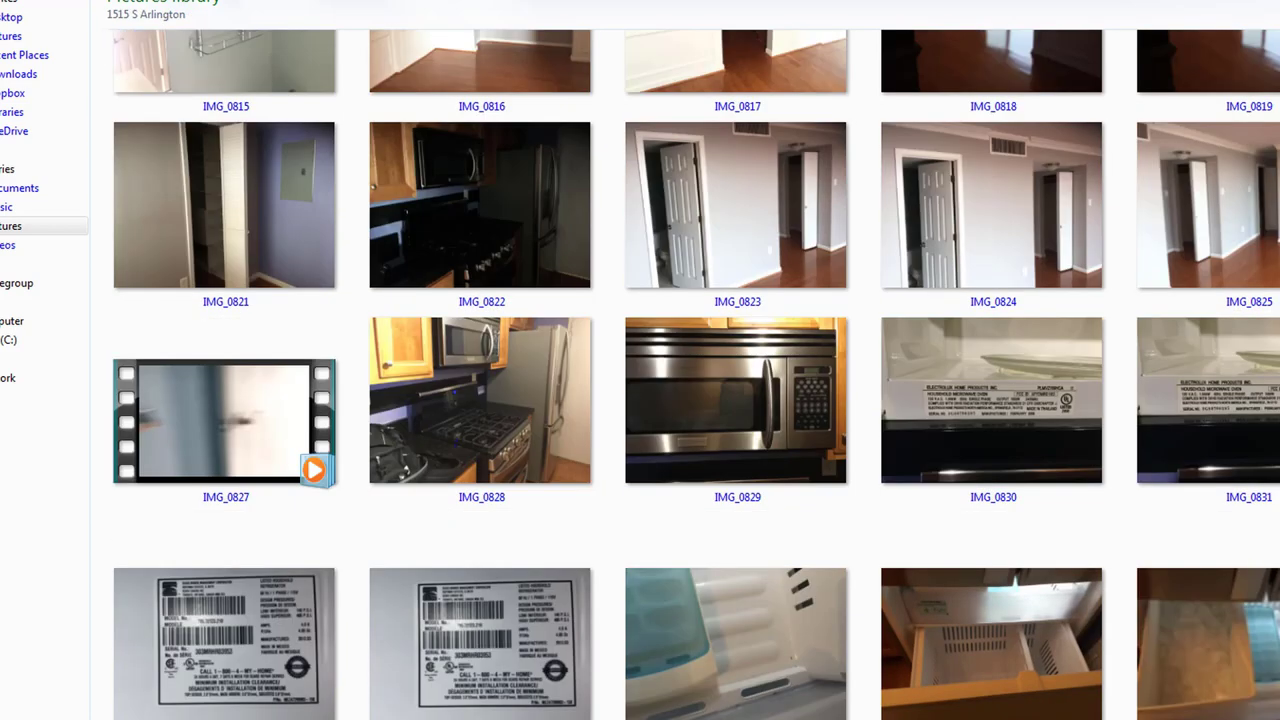
key(ctrl+a)
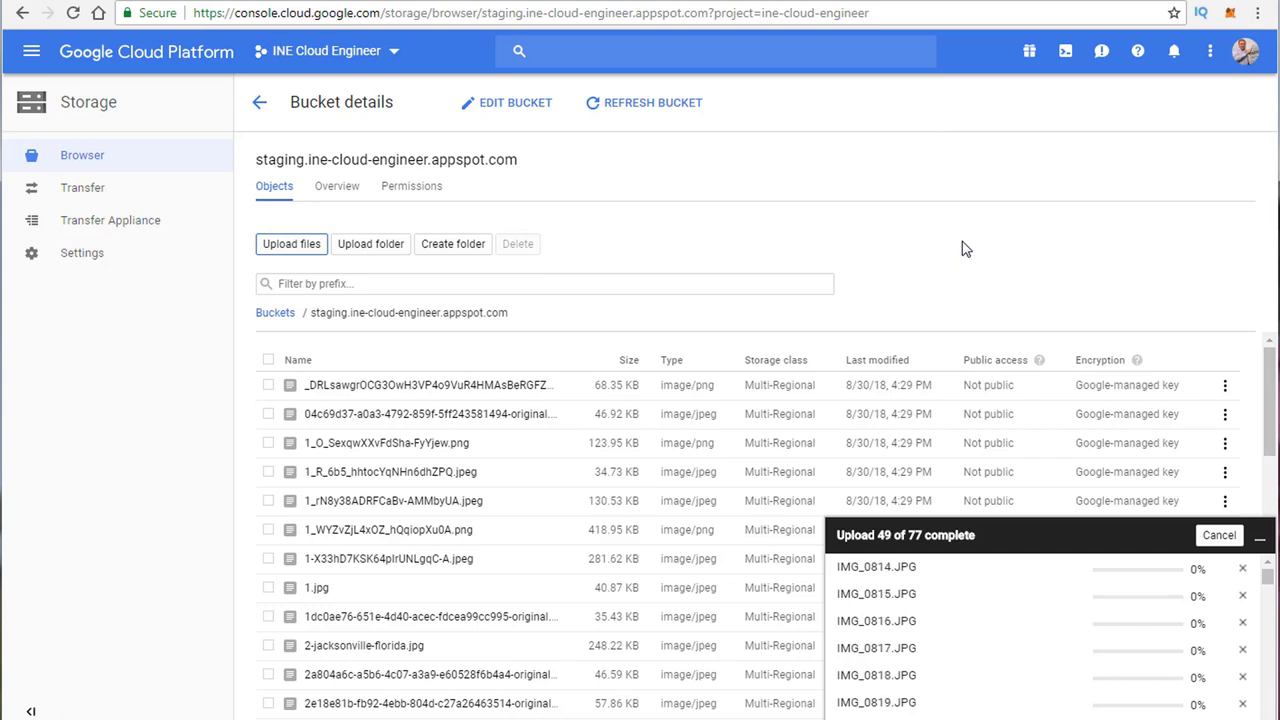
Step: Switch back to Stackdriver's alerting policies and go to the Monitoring Overview page
click(268, 2)
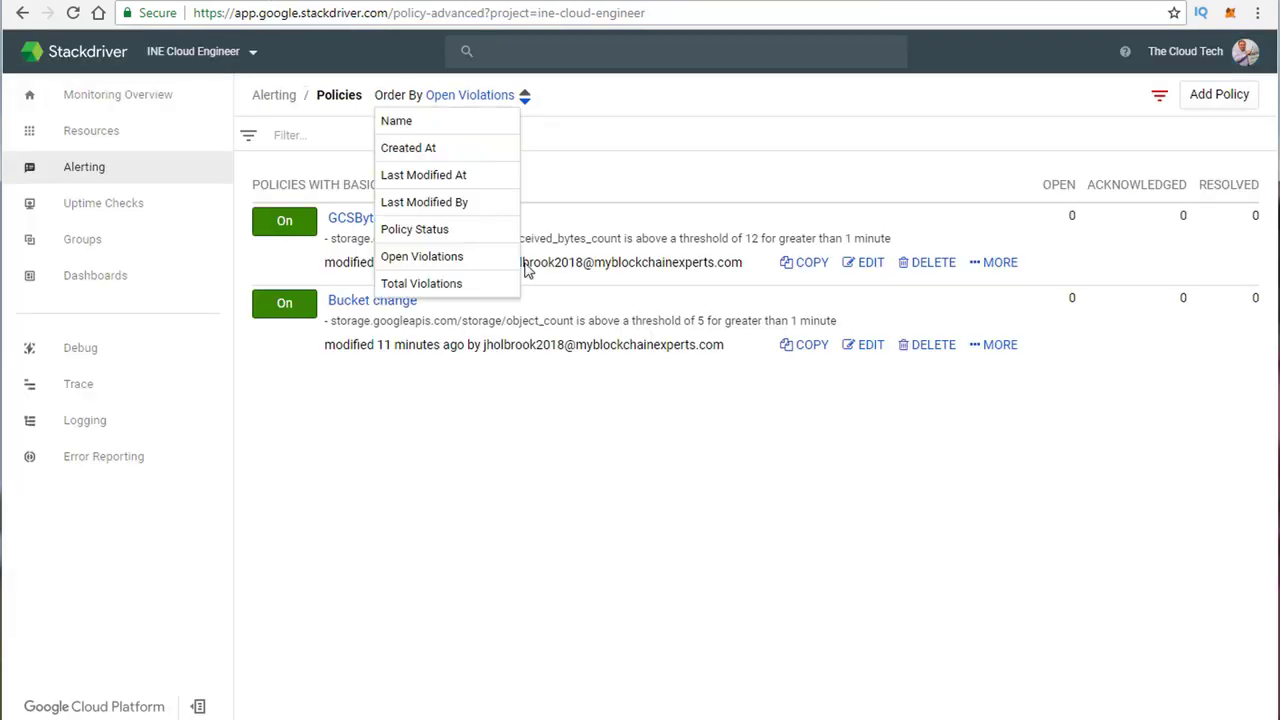
click(89, 98)
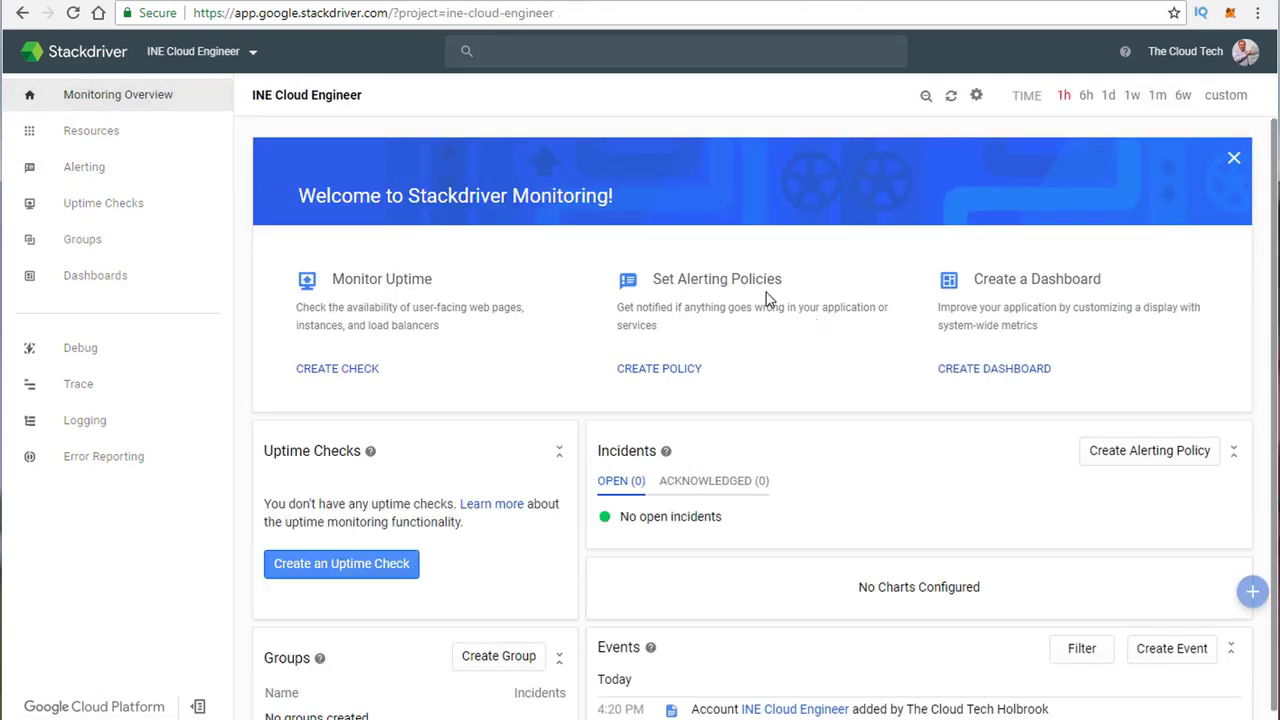
scroll(814, 314, down, 1)
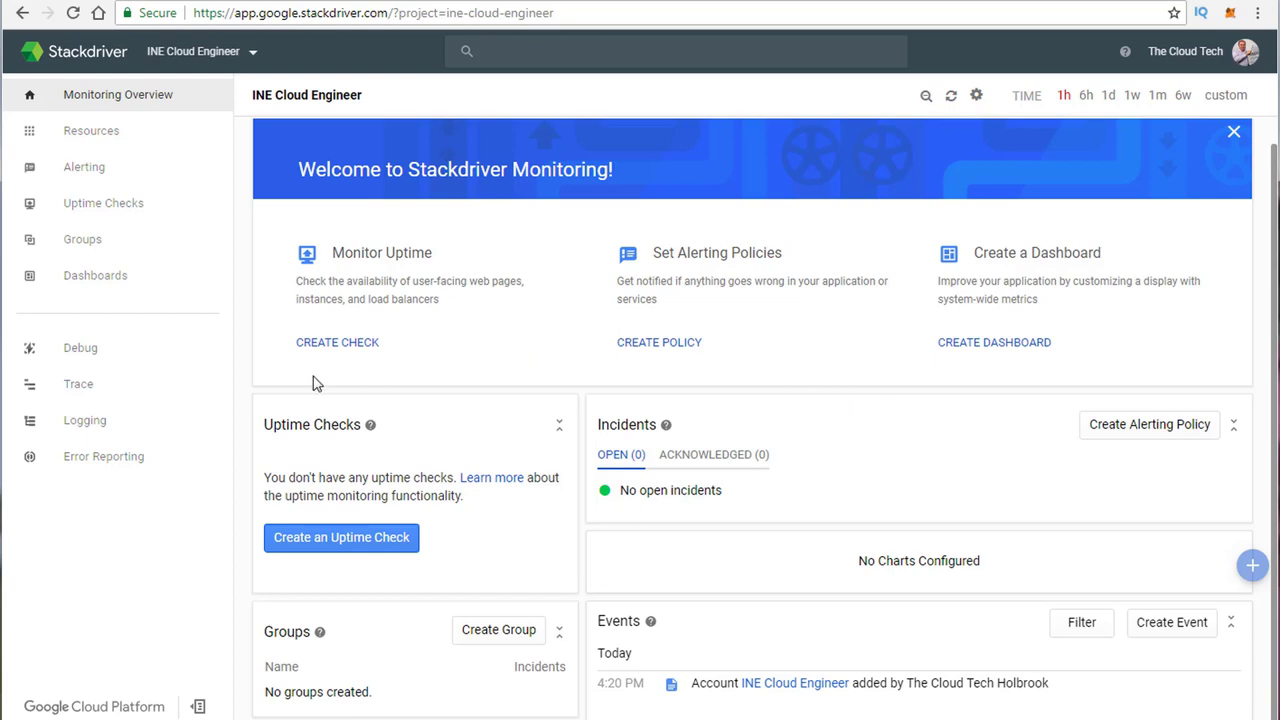
mouse_move(30, 128)
Step: Open the GCSBytes policy from the Policies list to review its details
click(1210, 428)
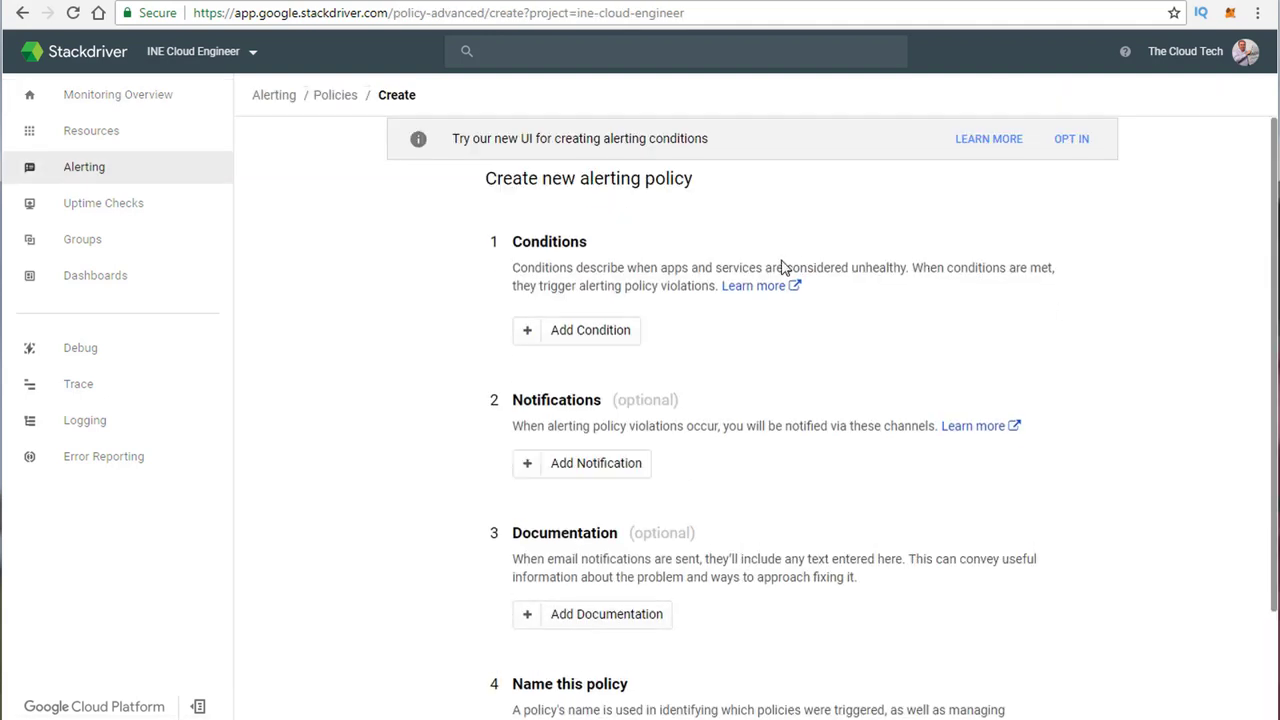
click(336, 96)
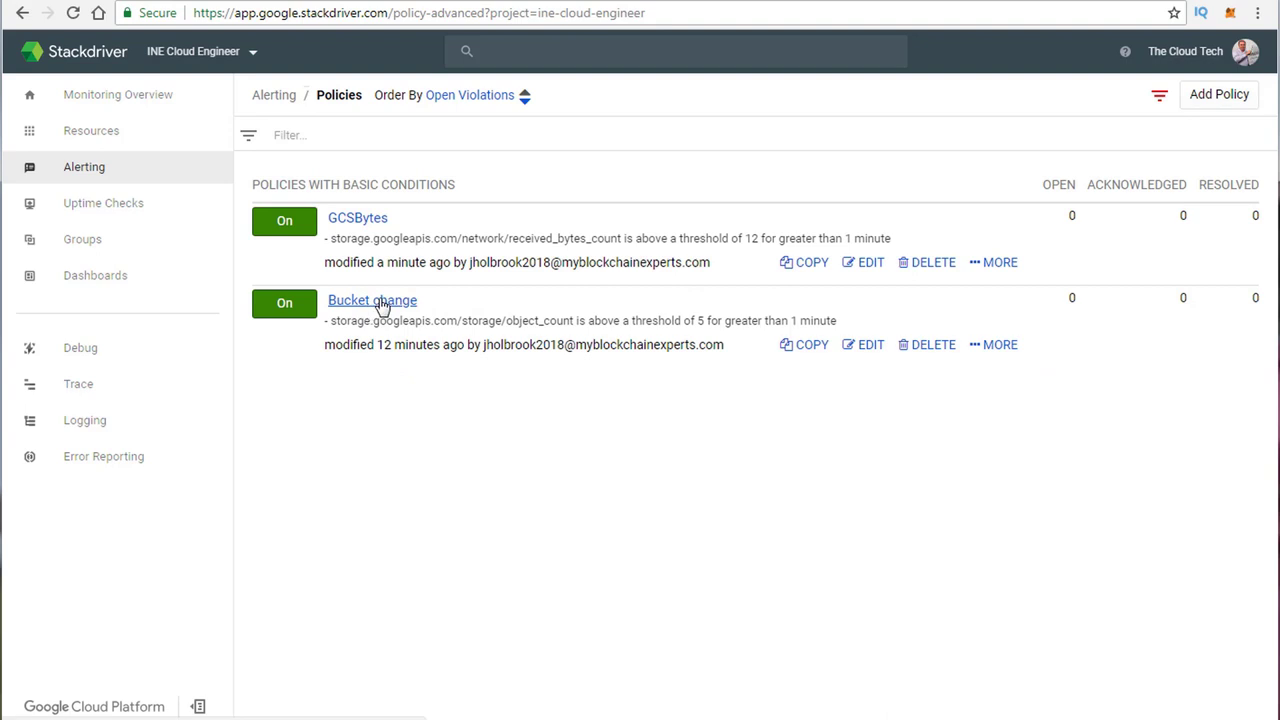
click(366, 228)
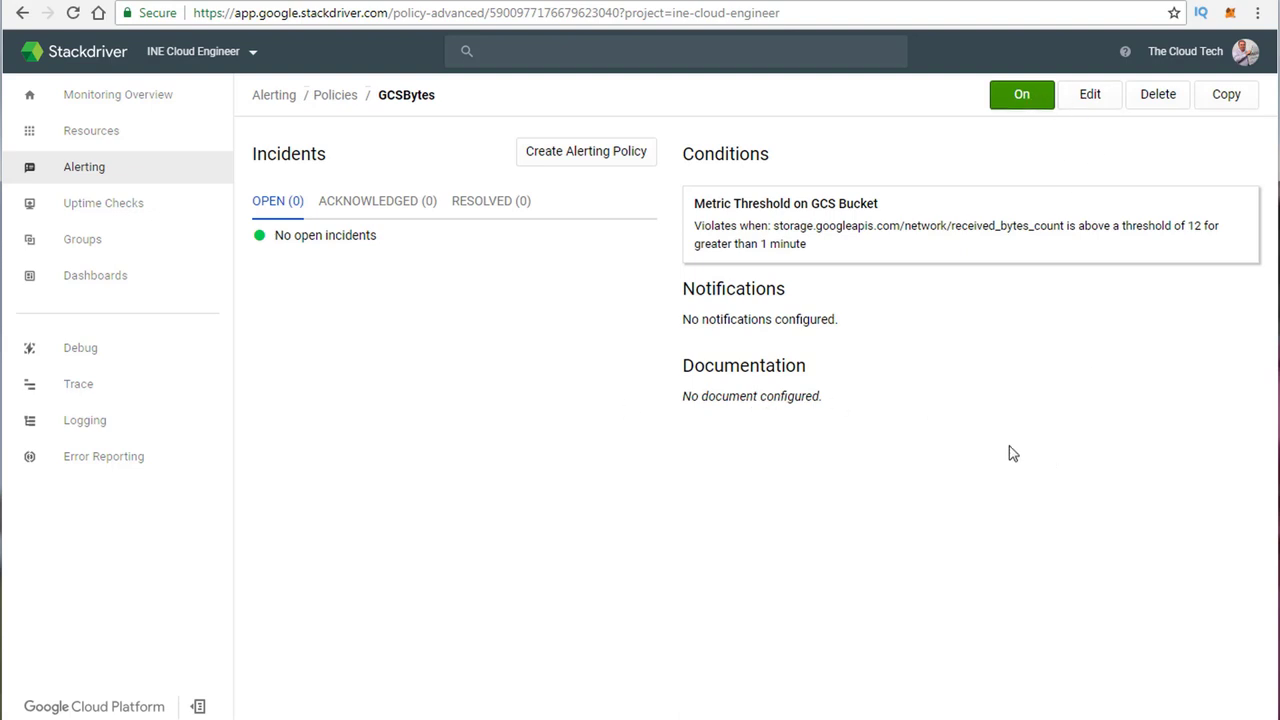
click(333, 98)
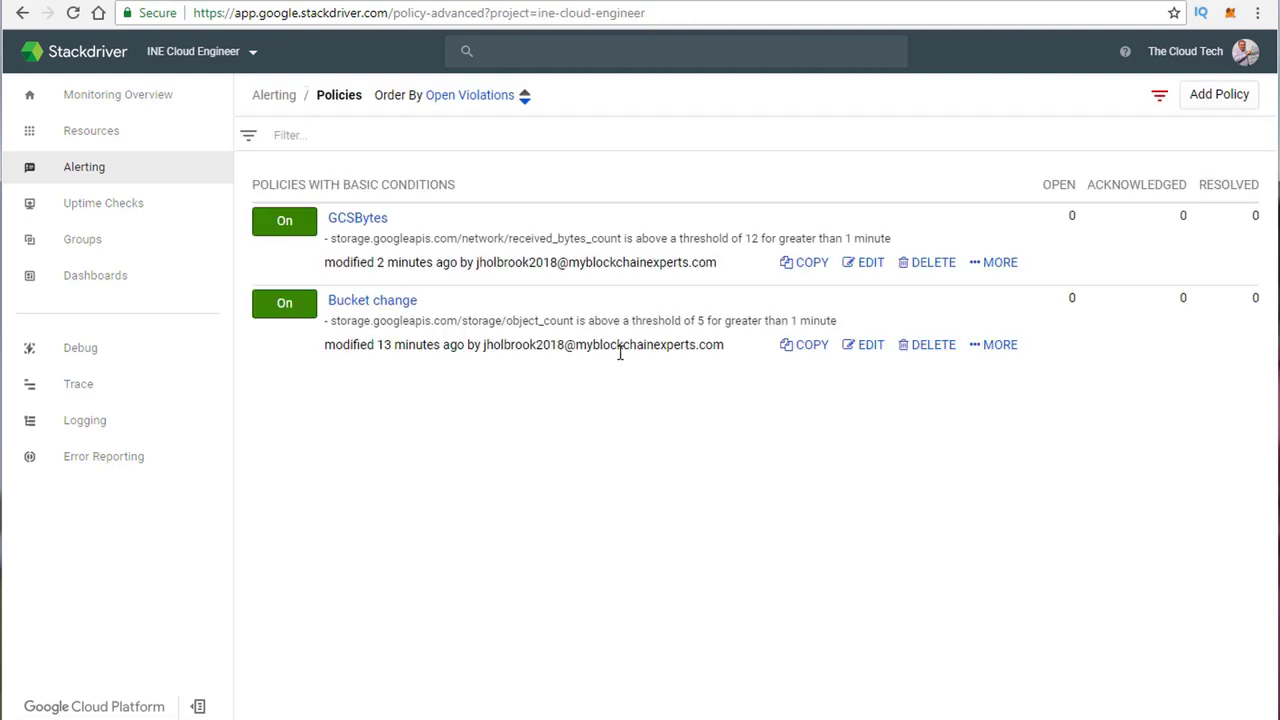
Step: Return to Monitoring Overview and create a new untitled dashboard
click(84, 100)
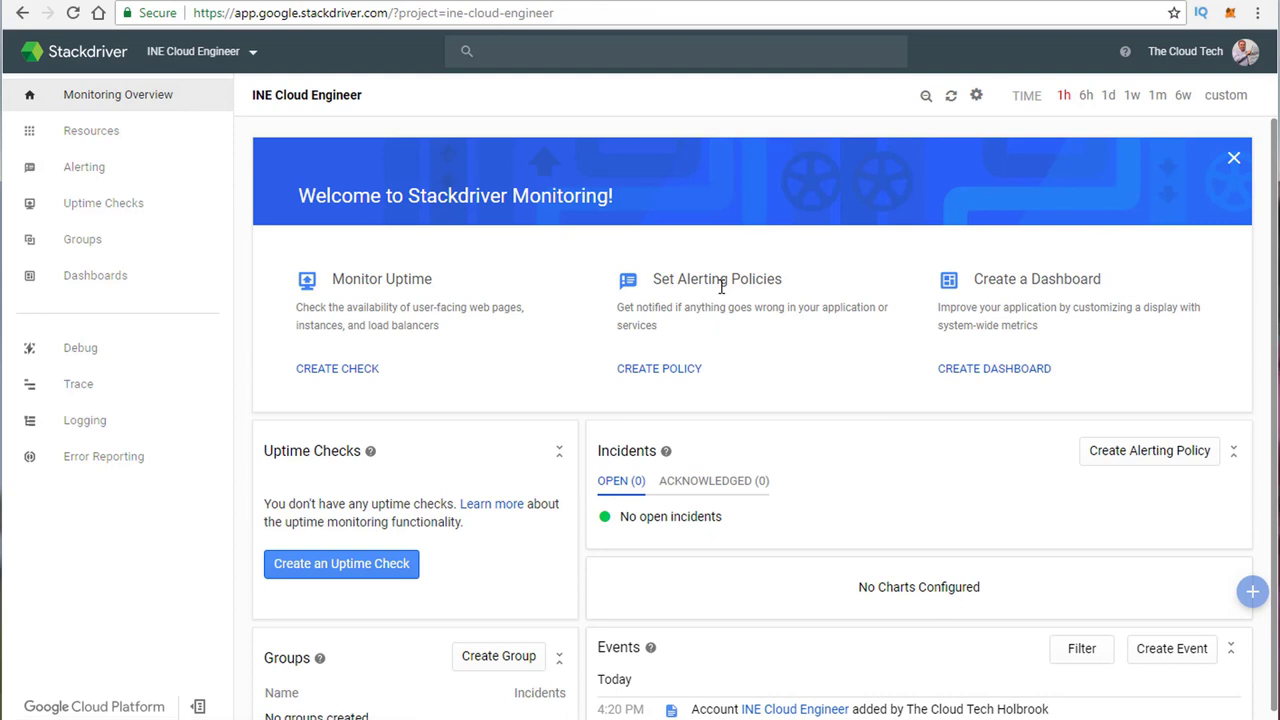
scroll(722, 287, down, 1)
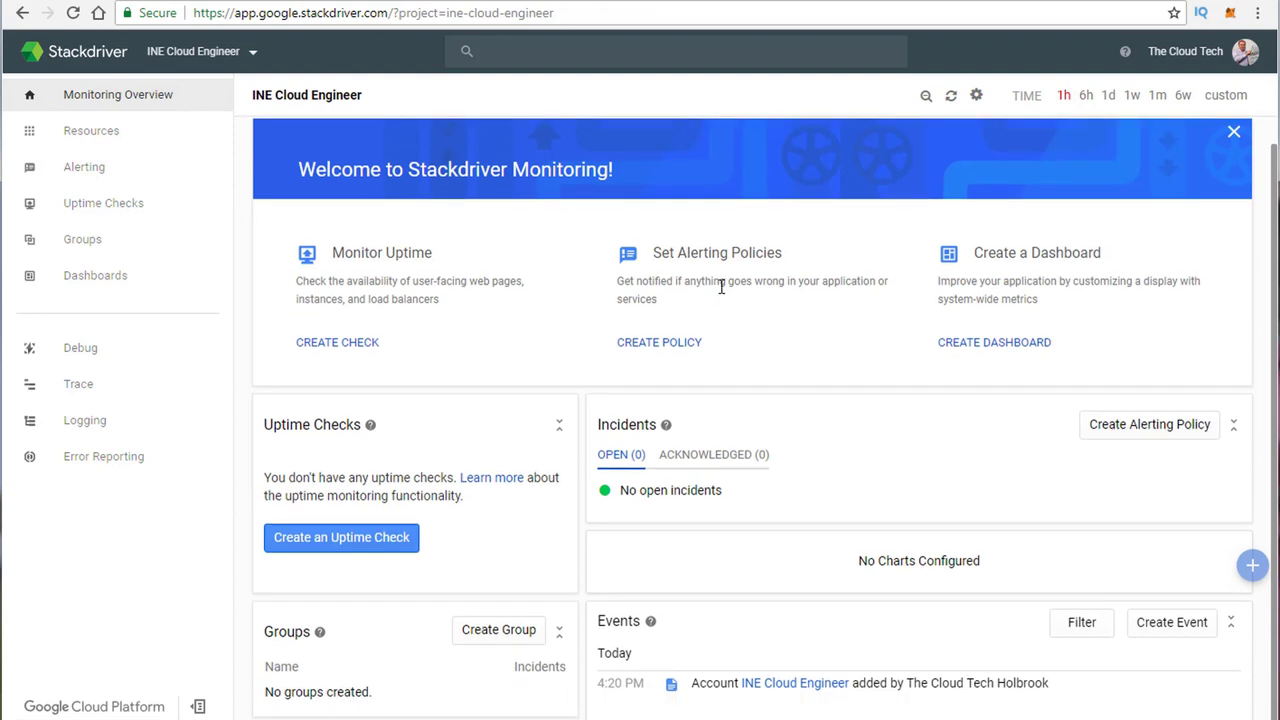
click(967, 354)
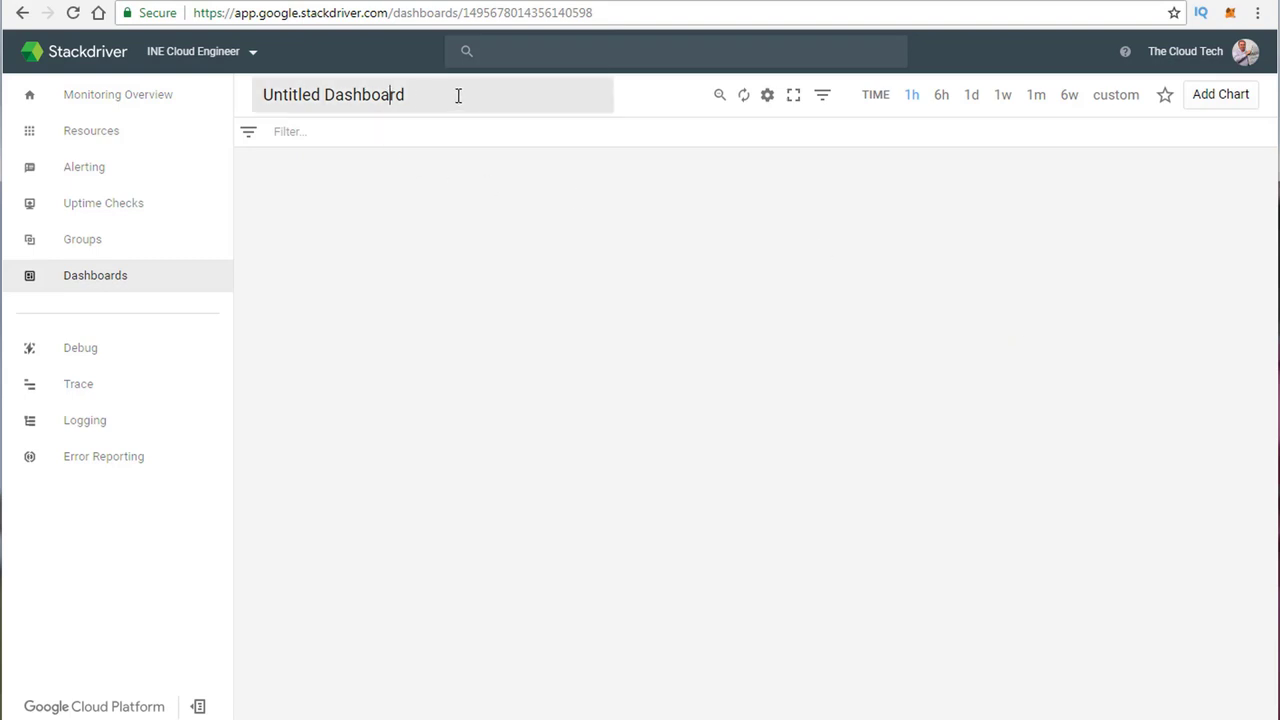
Step: Add a chart titled 'GCS' using the GCS Bucket resource and Received bytes metric, and save it
click(1226, 98)
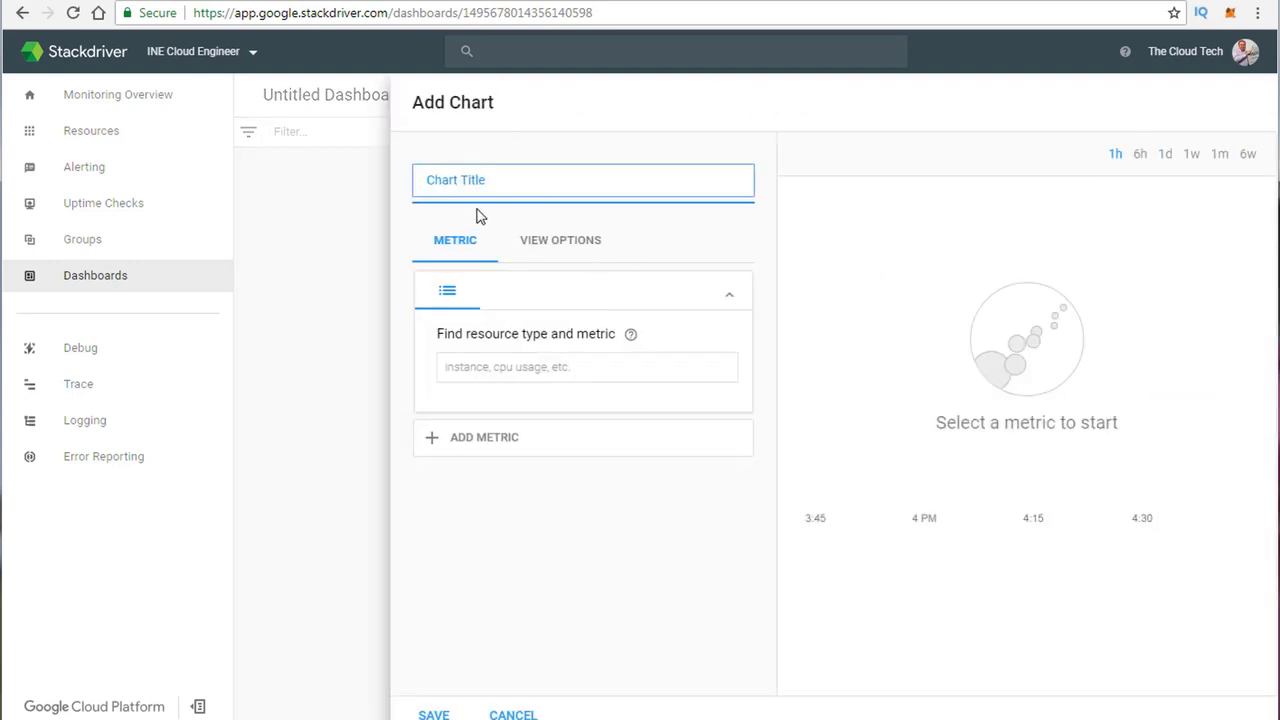
text(GCS)
click(506, 368)
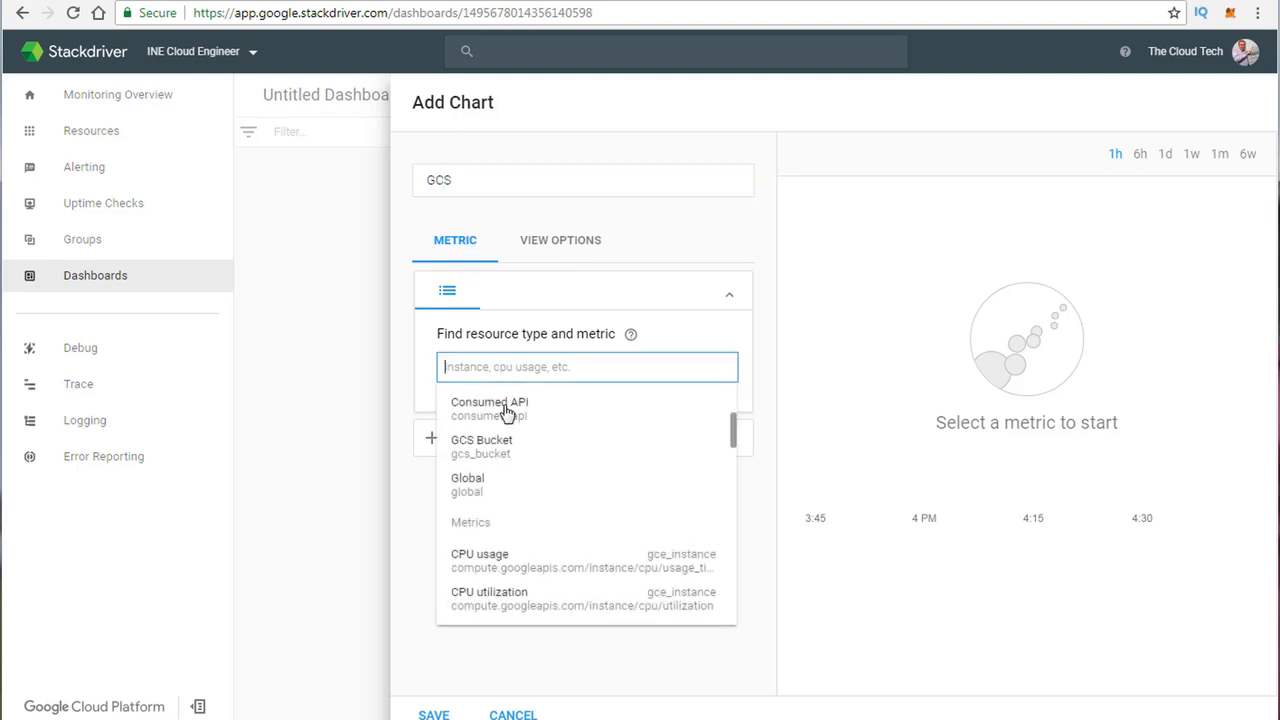
click(507, 458)
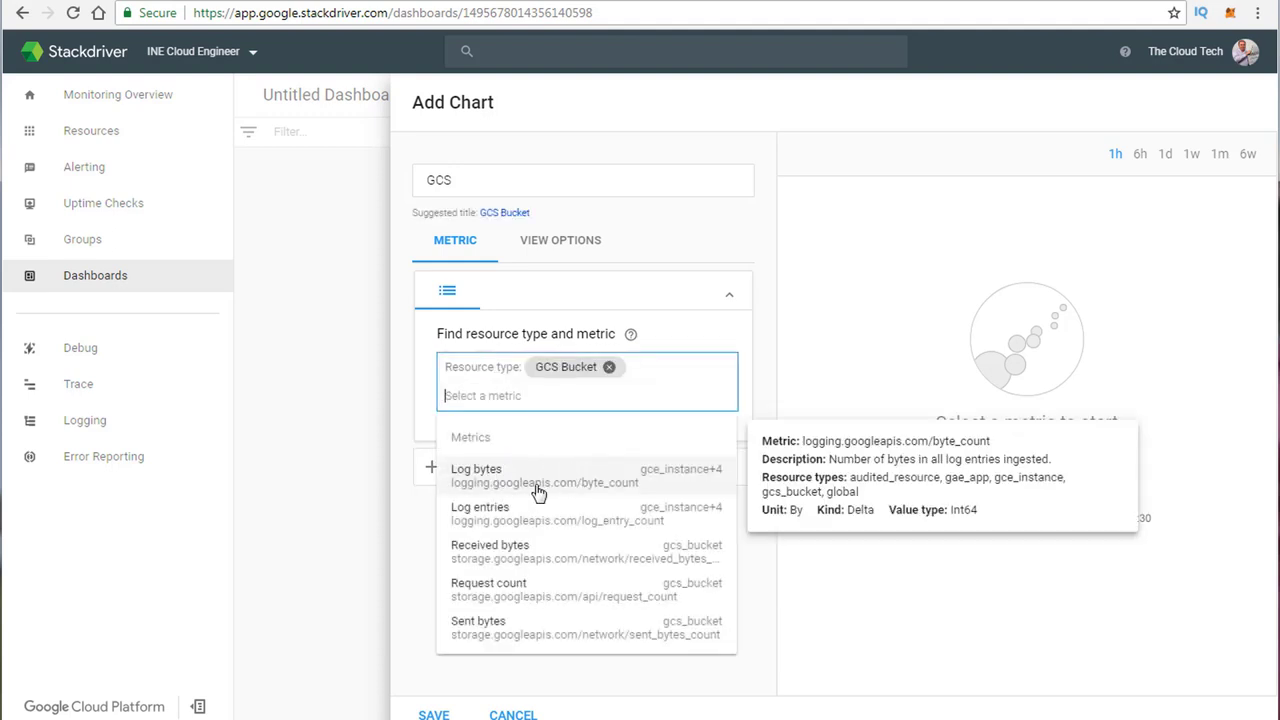
click(524, 553)
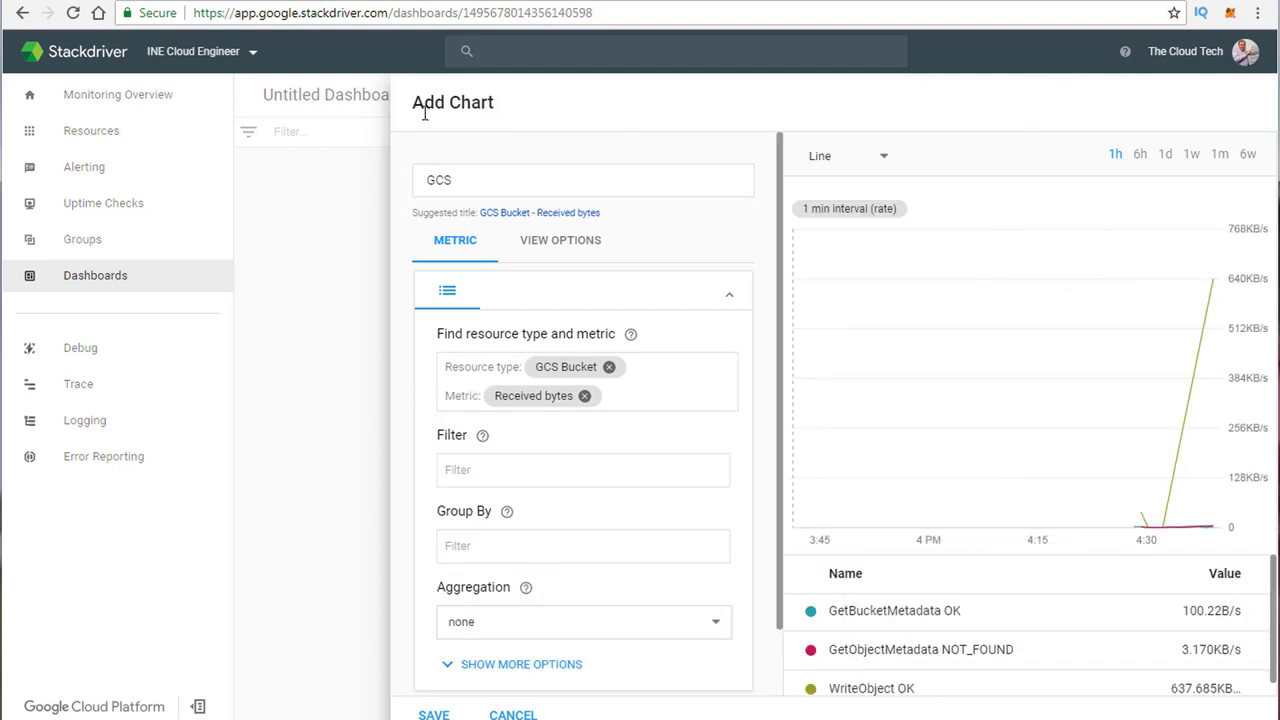
scroll(680, 434, down, 1)
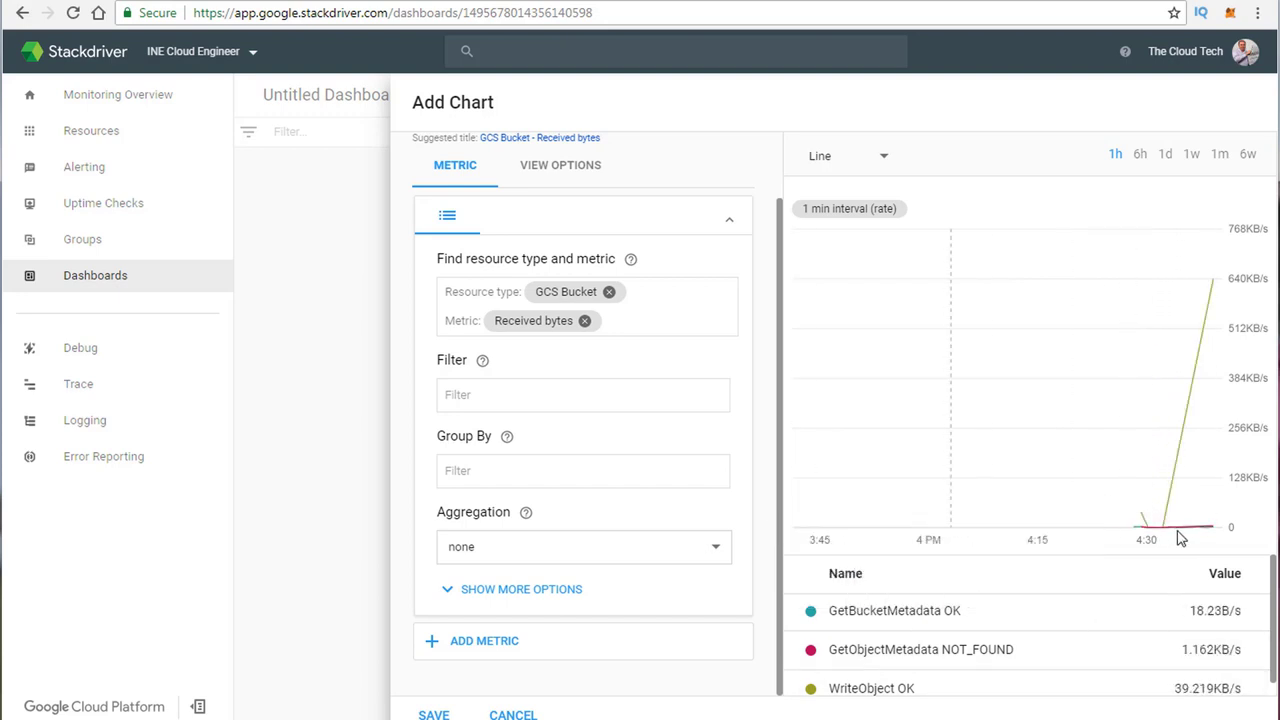
scroll(1248, 640, down, 1)
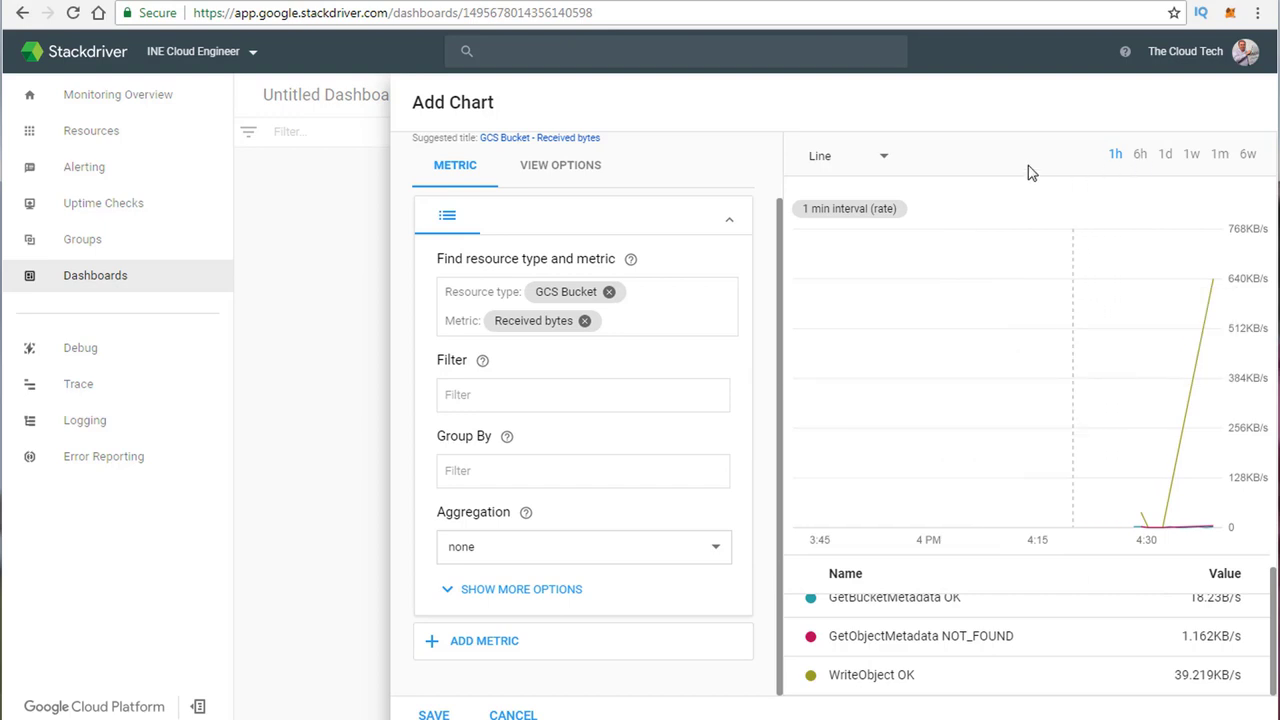
click(420, 713)
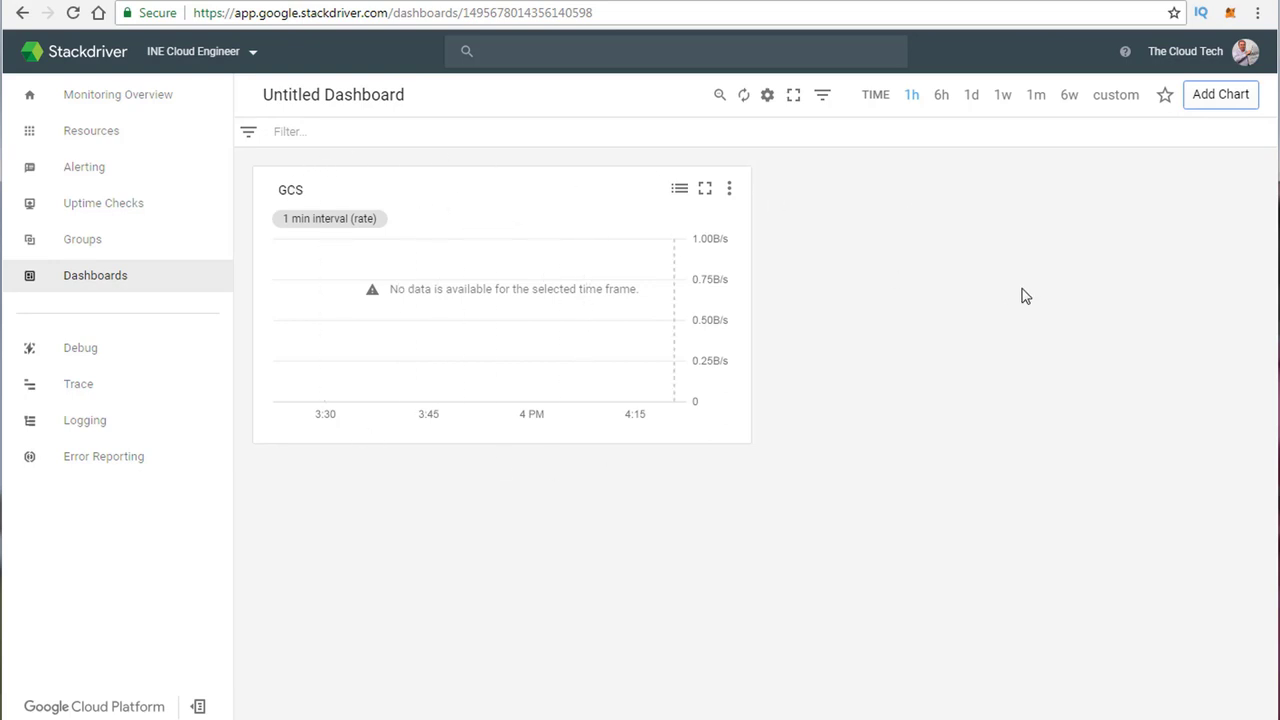
Step: Rename the dashboard to 'INE TEST DASHBOARD'
click(344, 97)
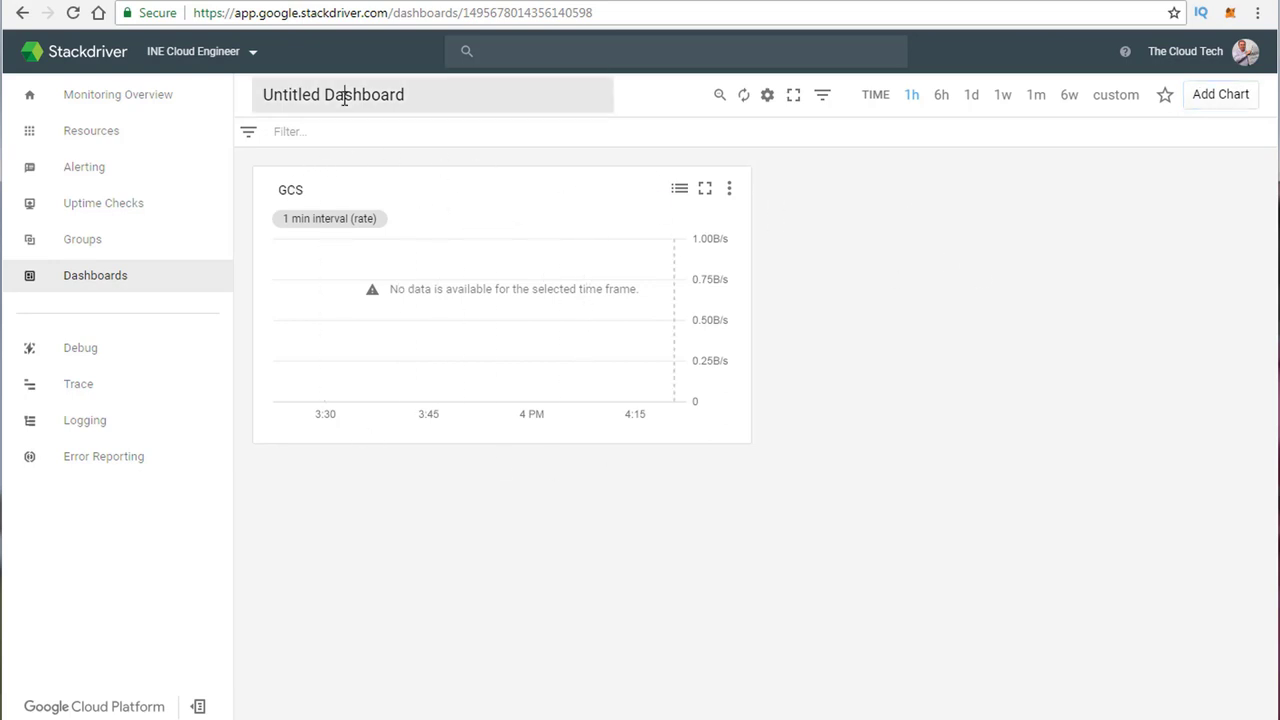
drag(417, 95, 253, 103)
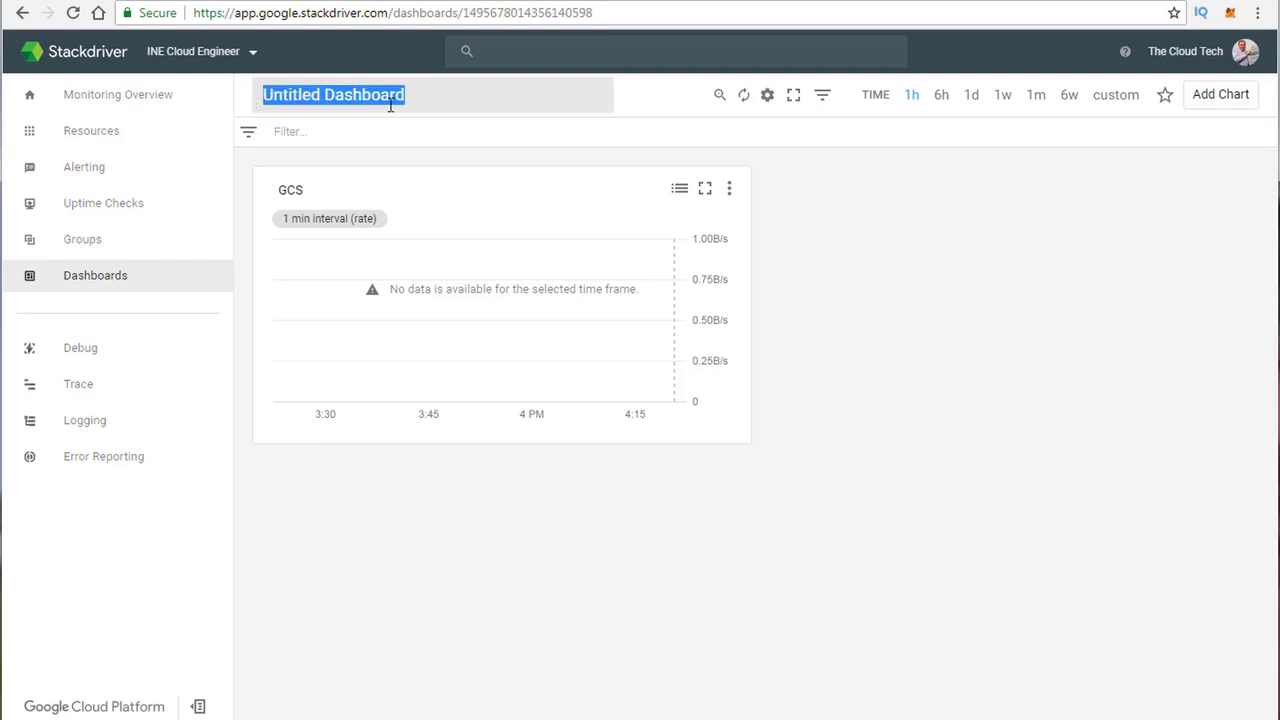
text(INE)
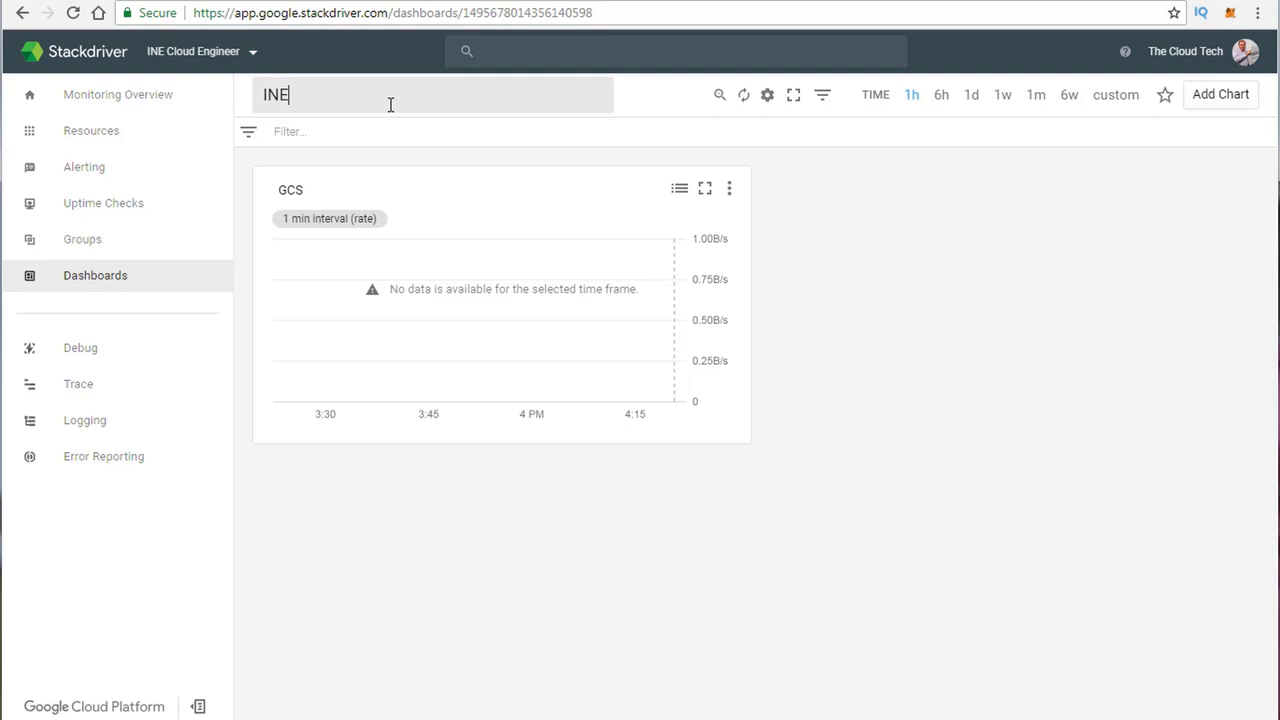
text( TEST DASHBOARD)
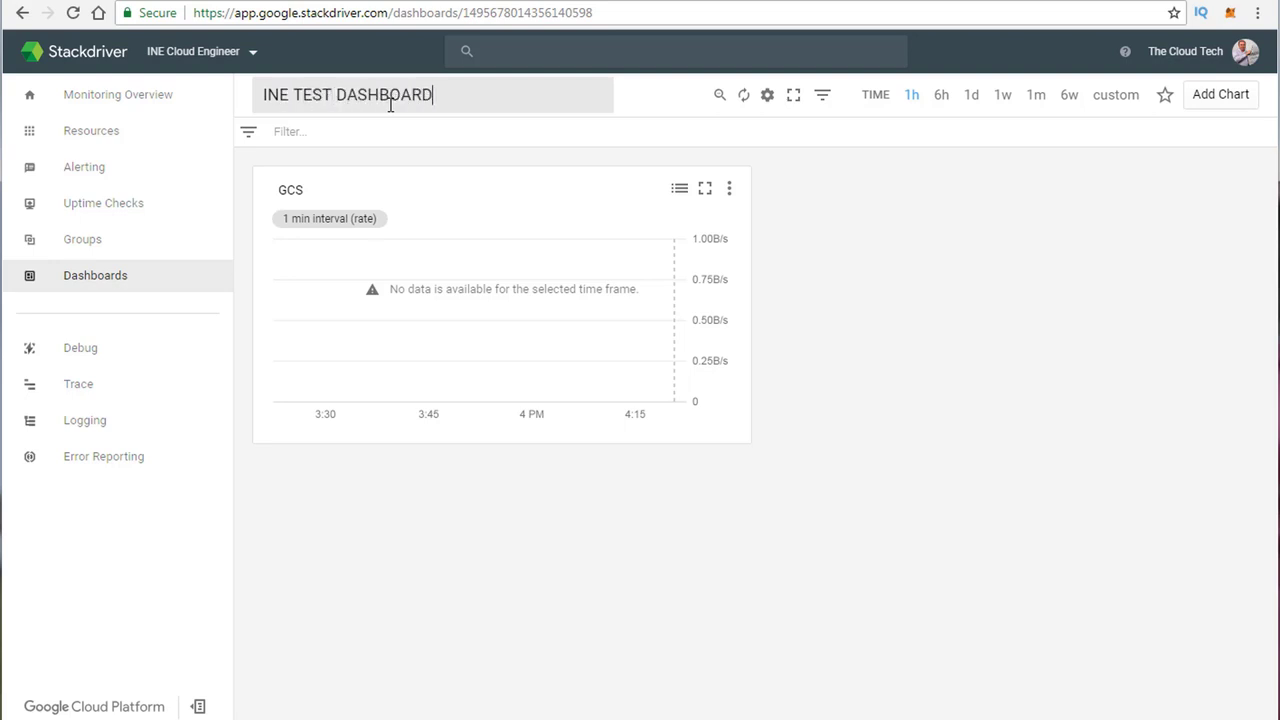
key(Return)
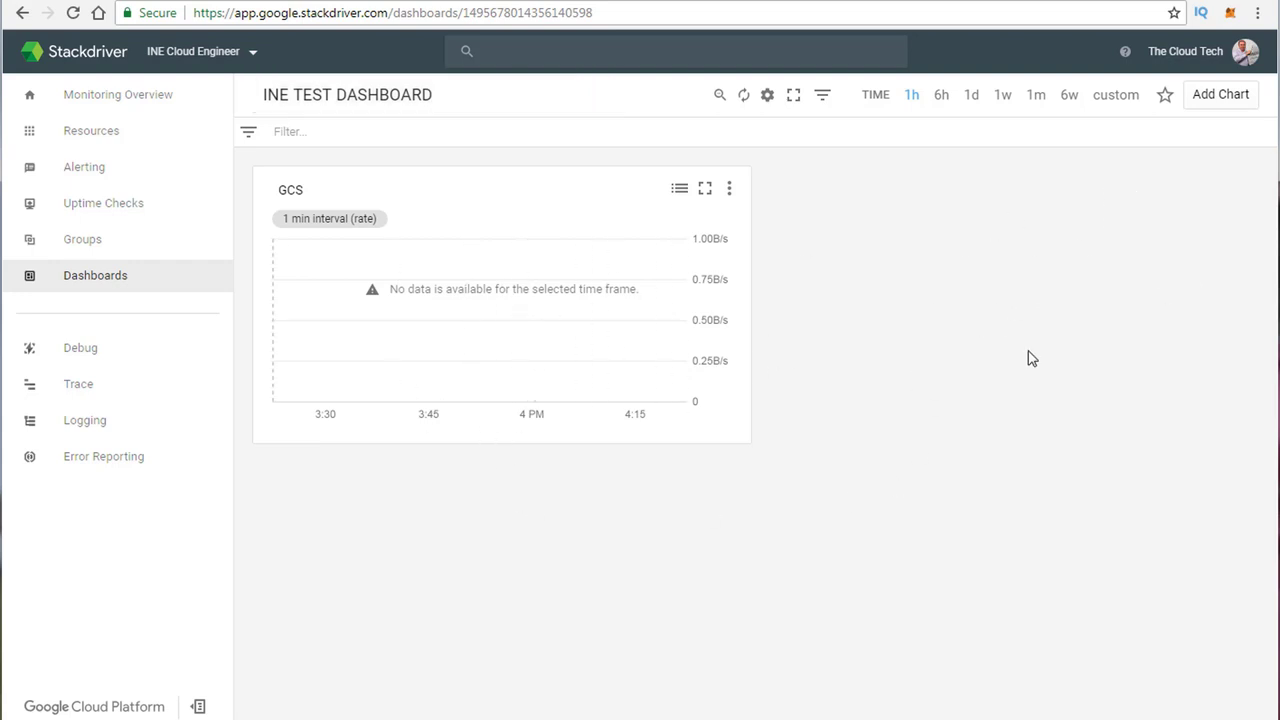
Step: Reload the dashboard page so the GCS chart plots its traffic data
right_click(977, 412)
click(1017, 472)
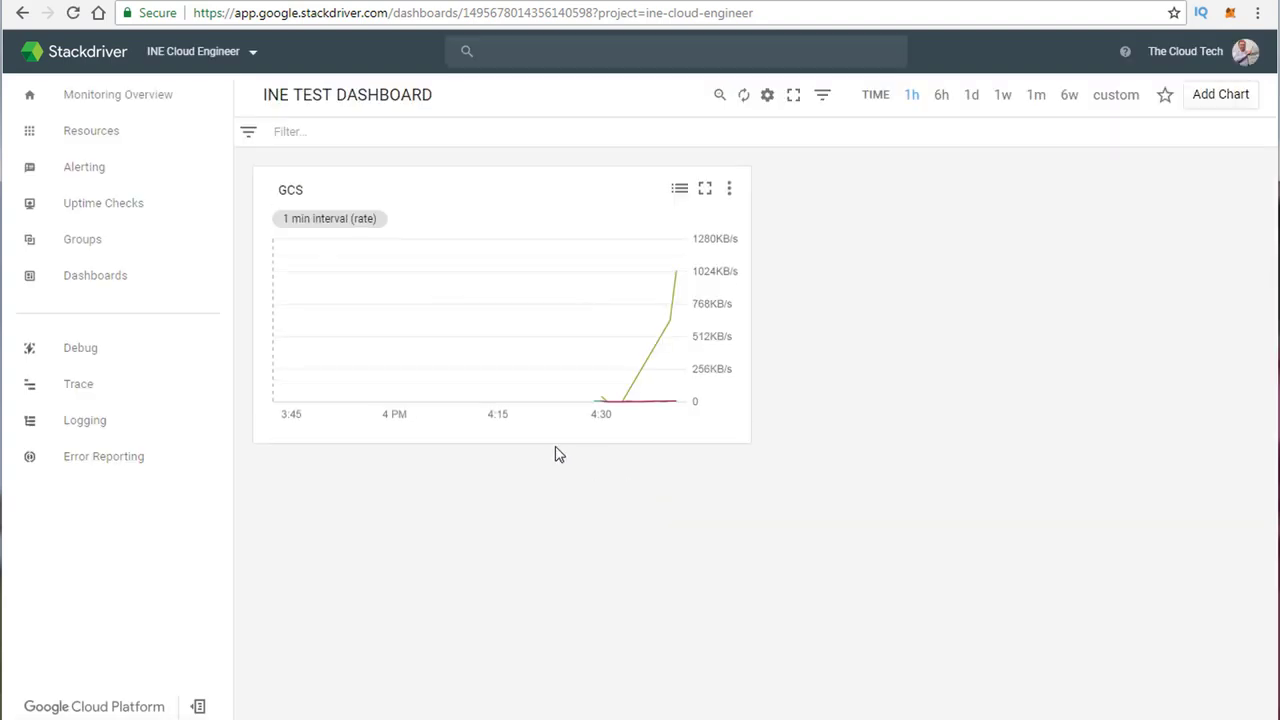
mouse_move(363, 214)
mouse_move(679, 287)
Step: Start a new chart using the GCE VM Instance CPU usage metric
click(1240, 100)
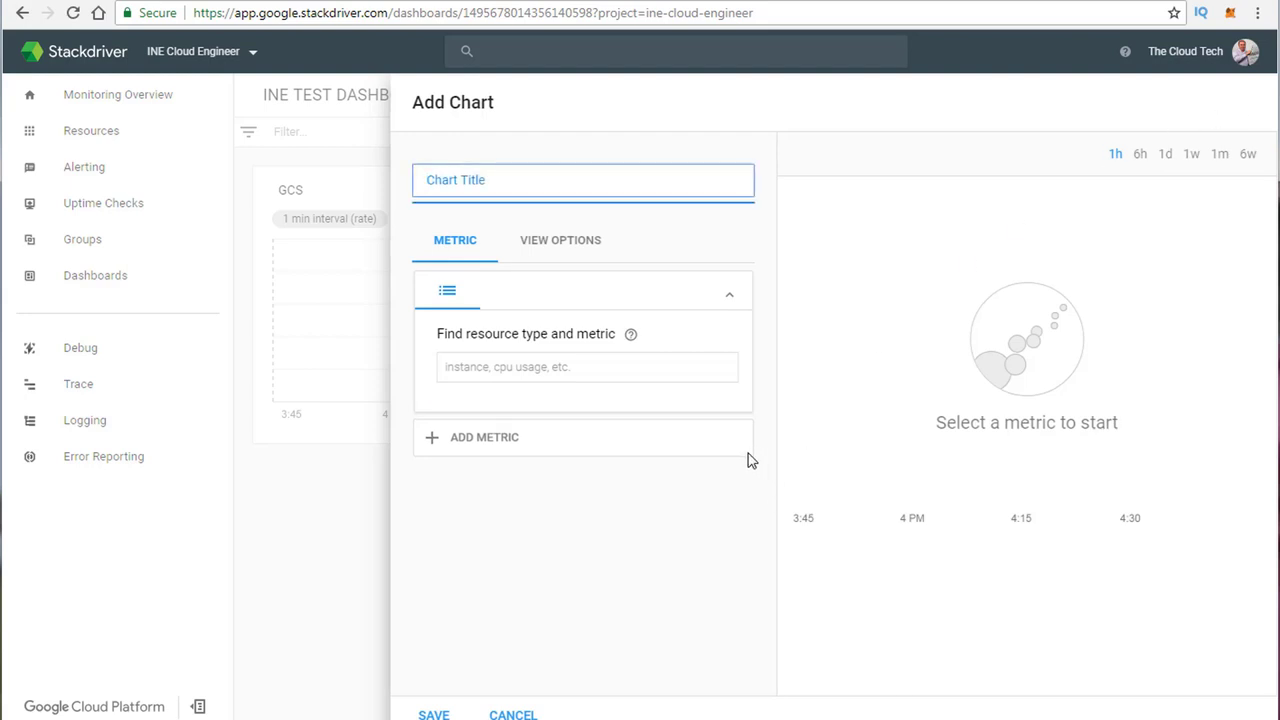
click(524, 372)
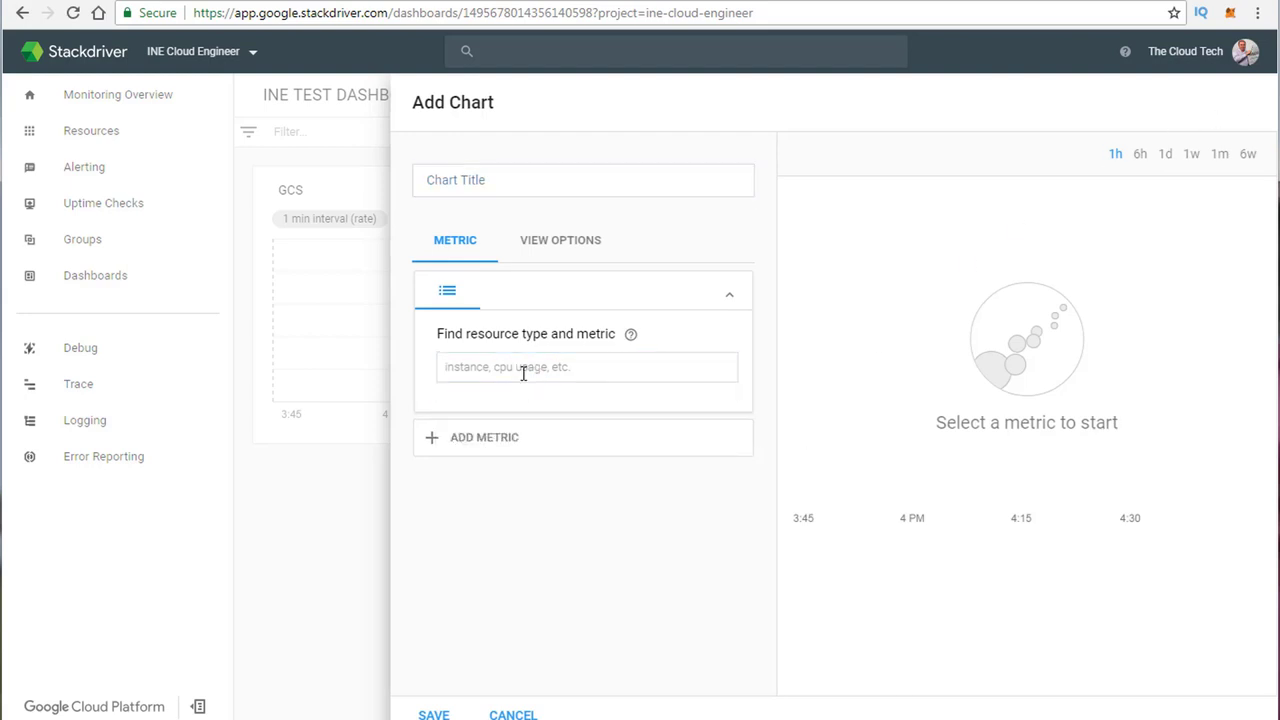
click(523, 368)
text(c)
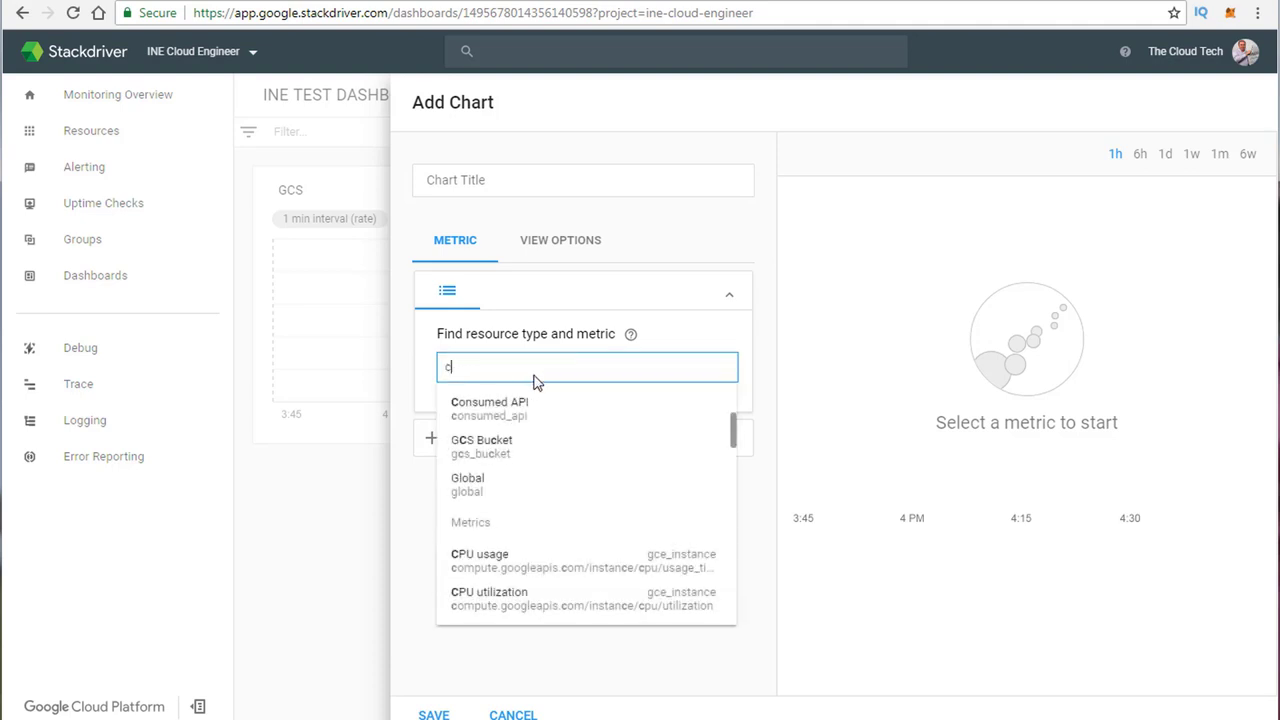
click(531, 562)
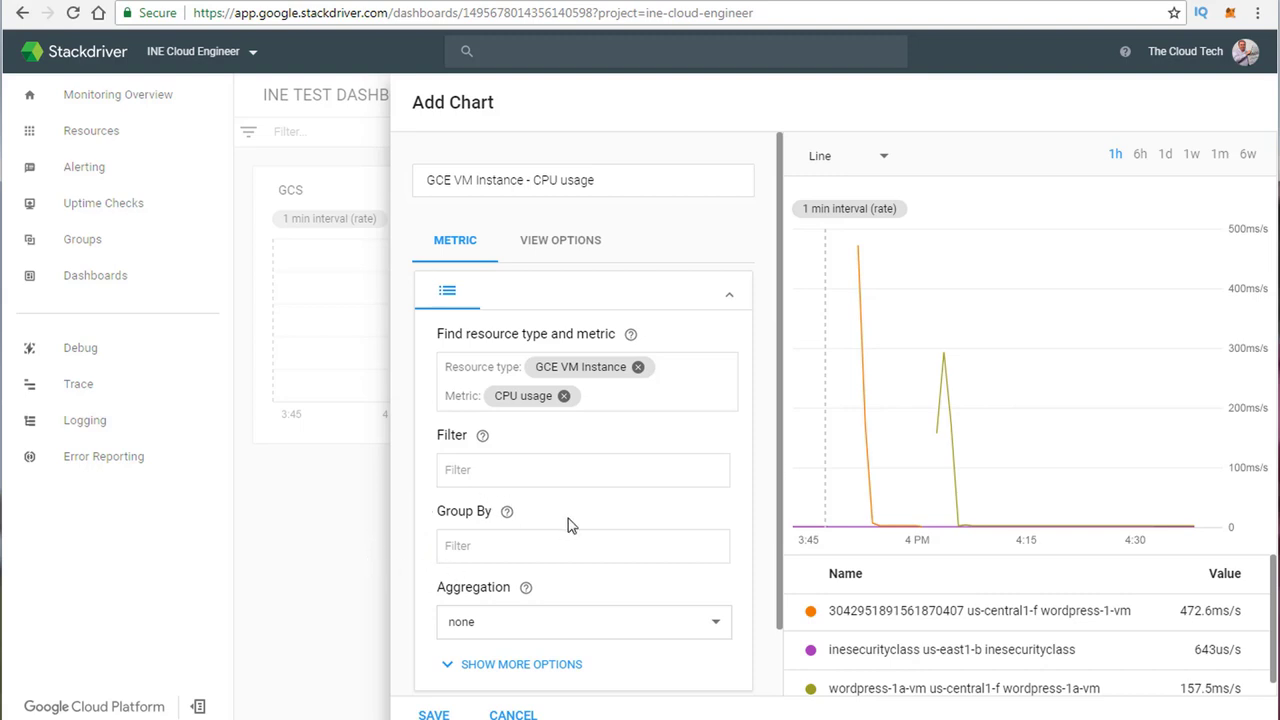
Step: Group the CPU usage by project_id with sum aggregation, then save the chart
click(498, 555)
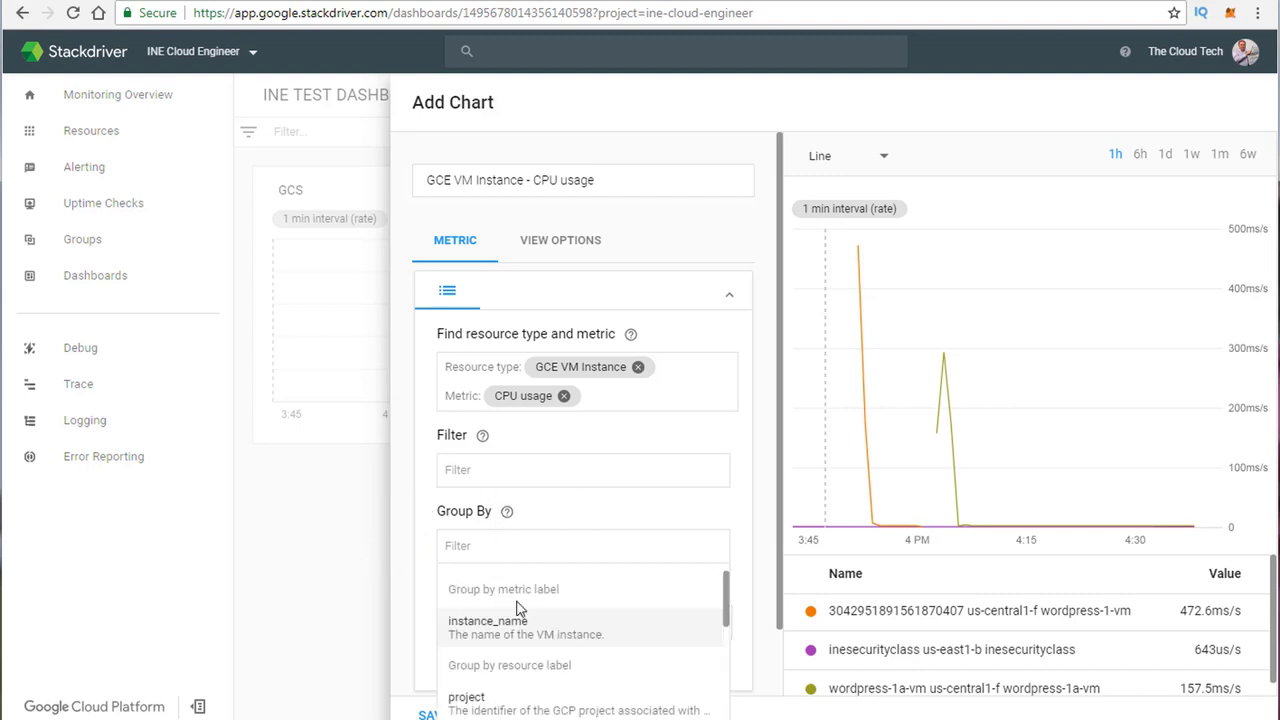
click(510, 704)
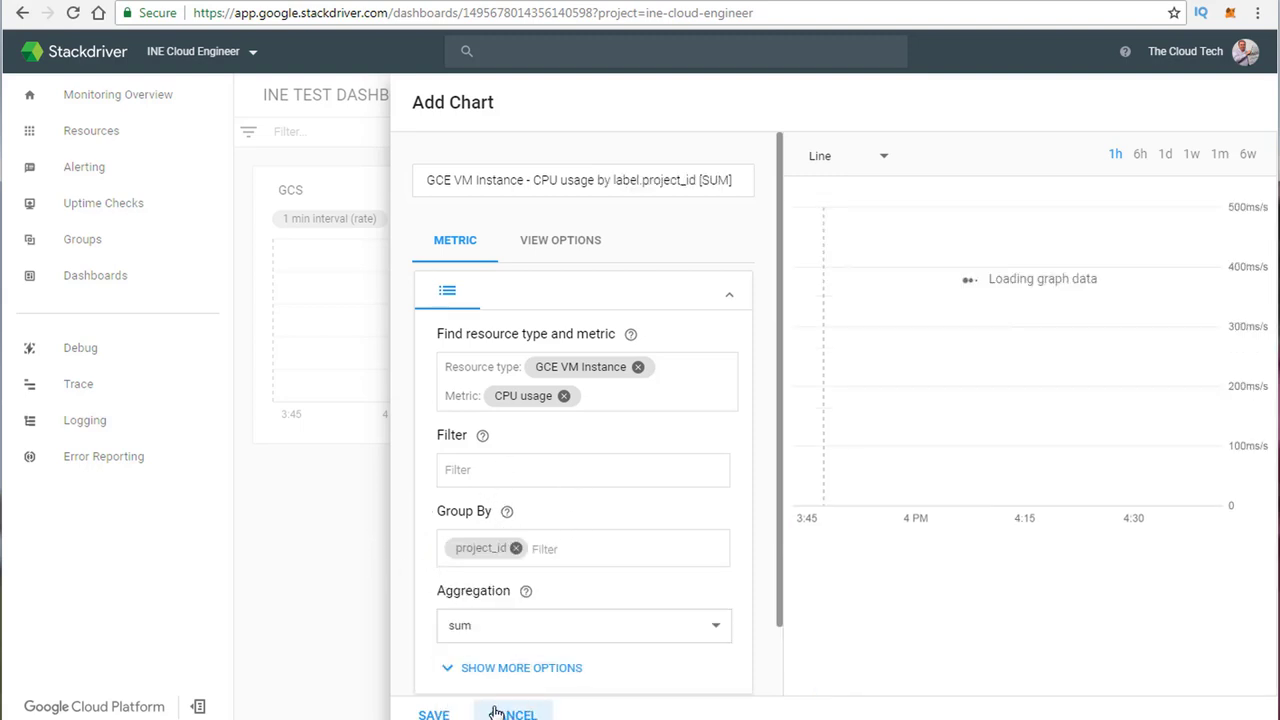
scroll(409, 571, down, 1)
click(510, 558)
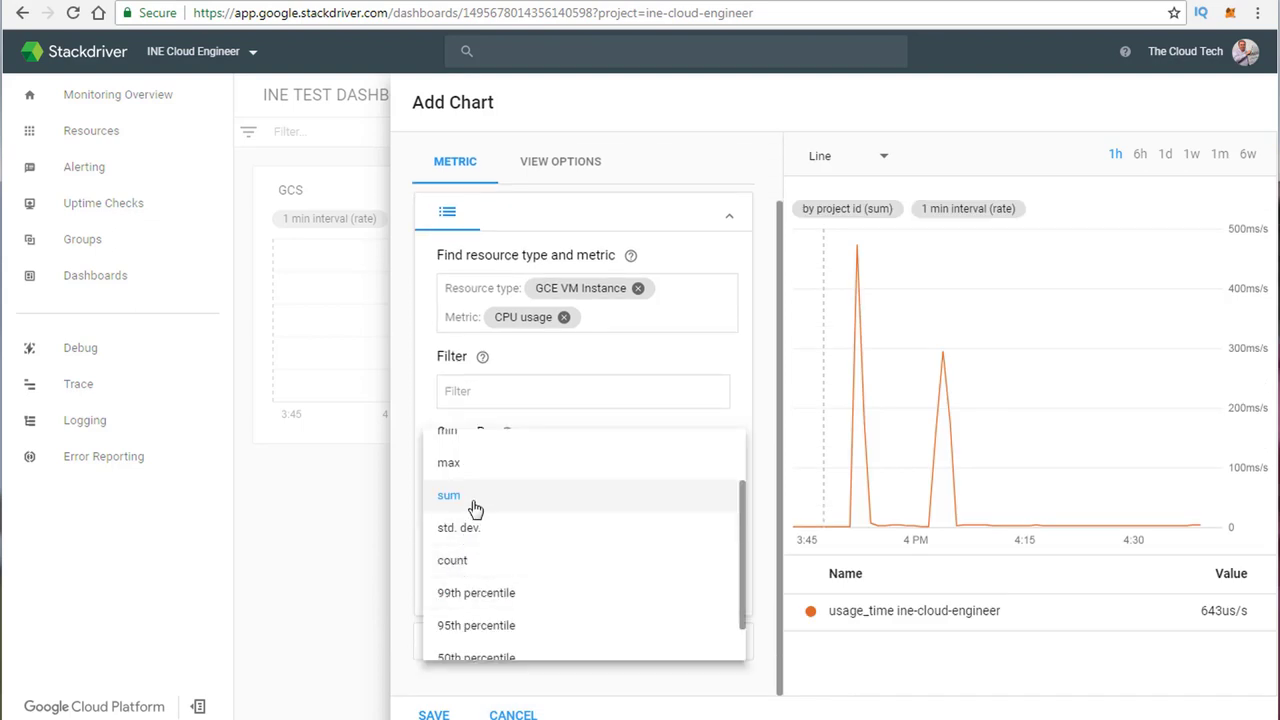
scroll(478, 623, down, 1)
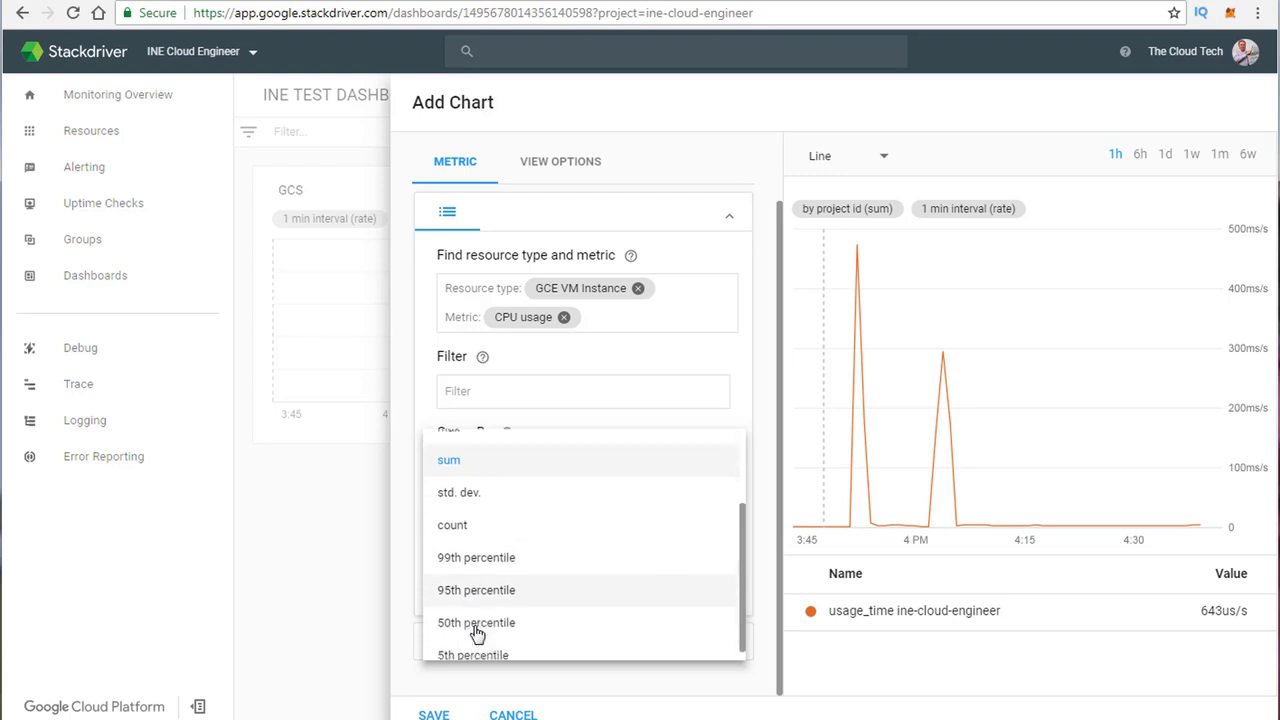
click(396, 494)
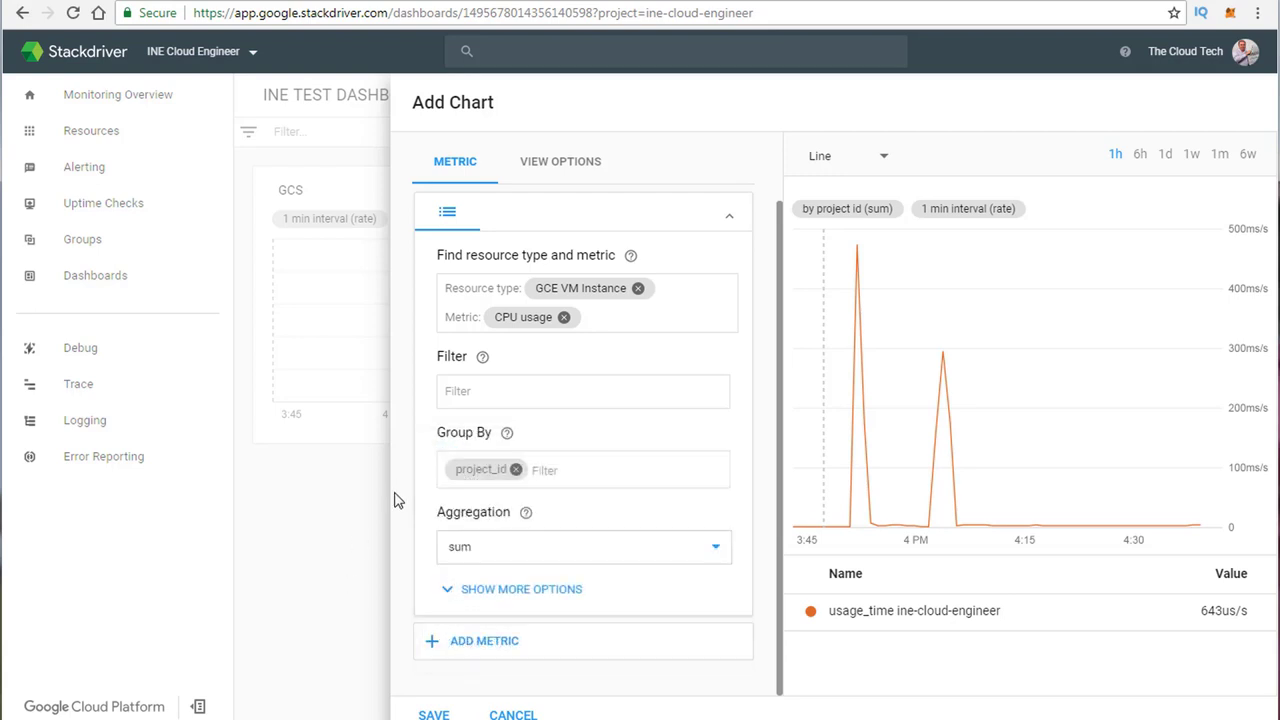
click(434, 656)
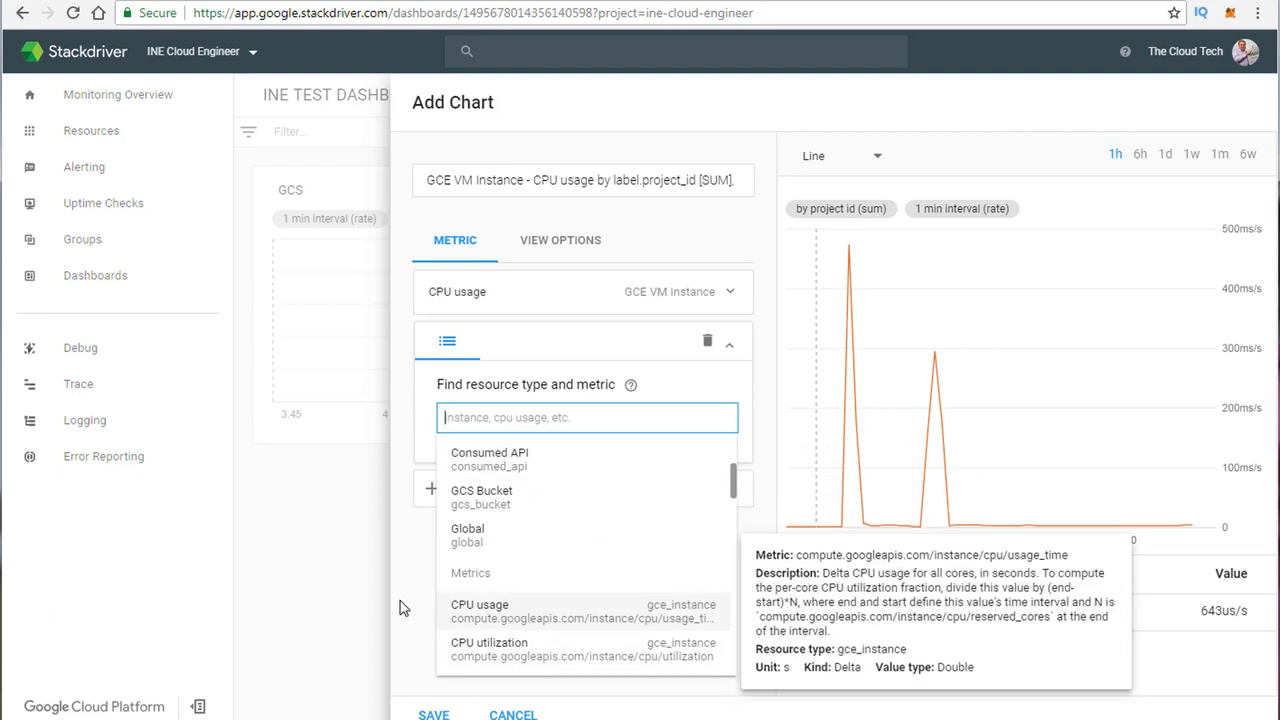
click(433, 714)
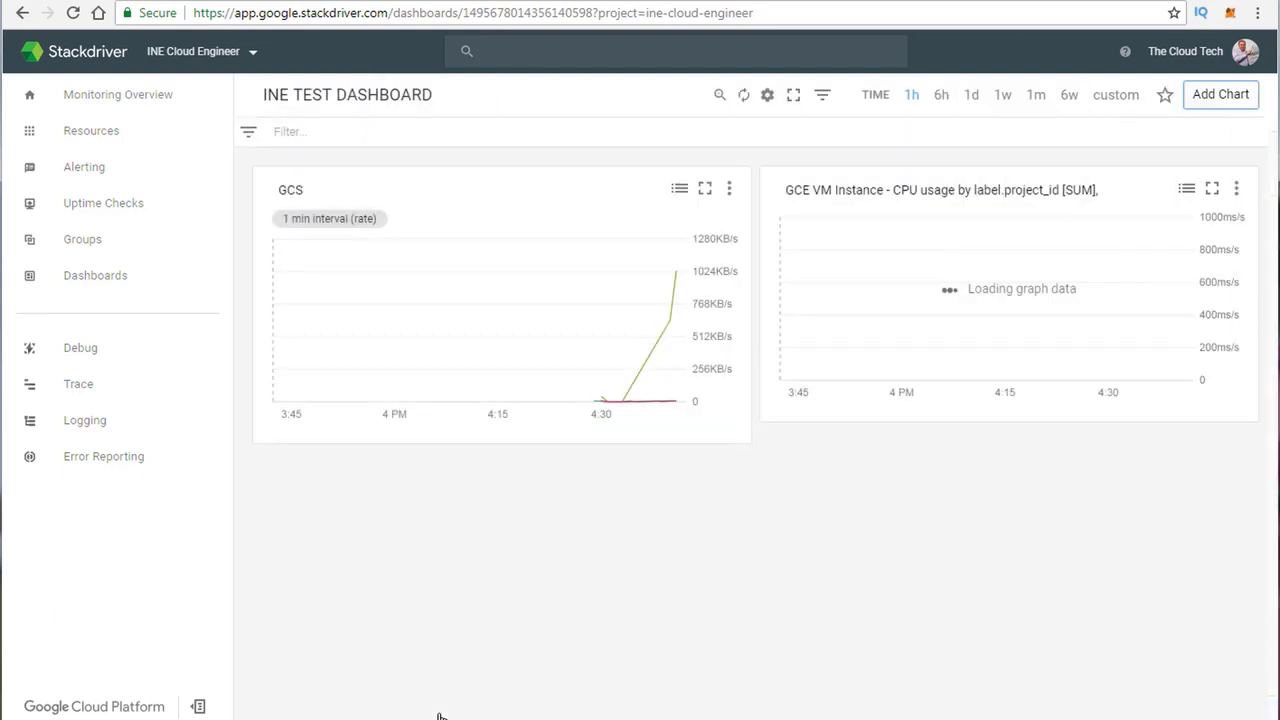
Step: Let the CPU usage chart finish loading, then go to Monitoring Overview
mouse_move(923, 266)
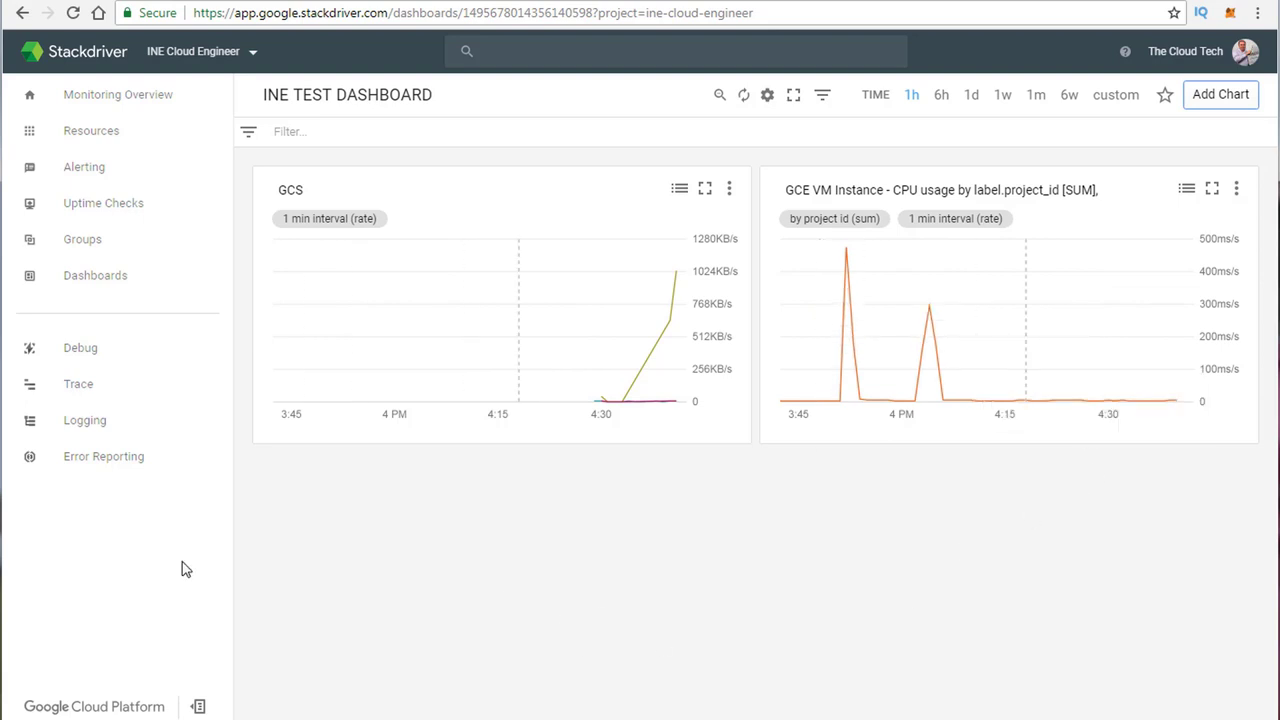
click(72, 101)
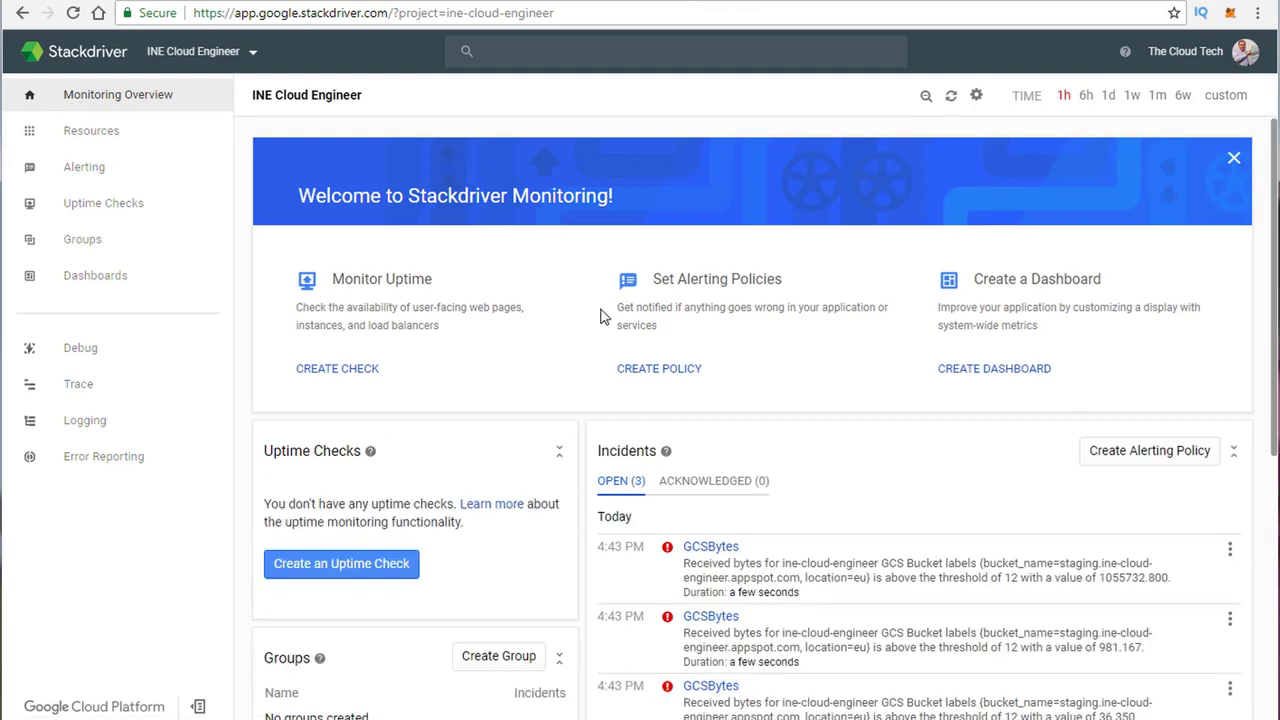
scroll(880, 460, down, 3)
scroll(750, 376, up, 2)
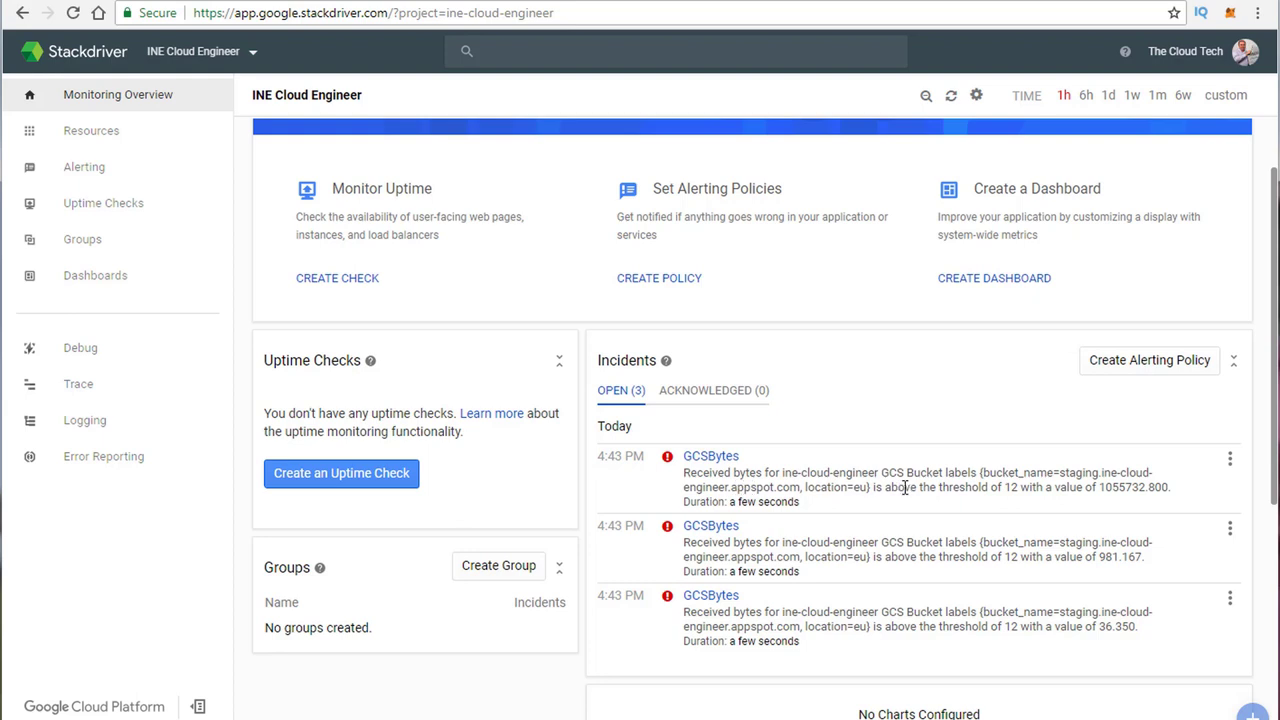
double_click(1003, 487)
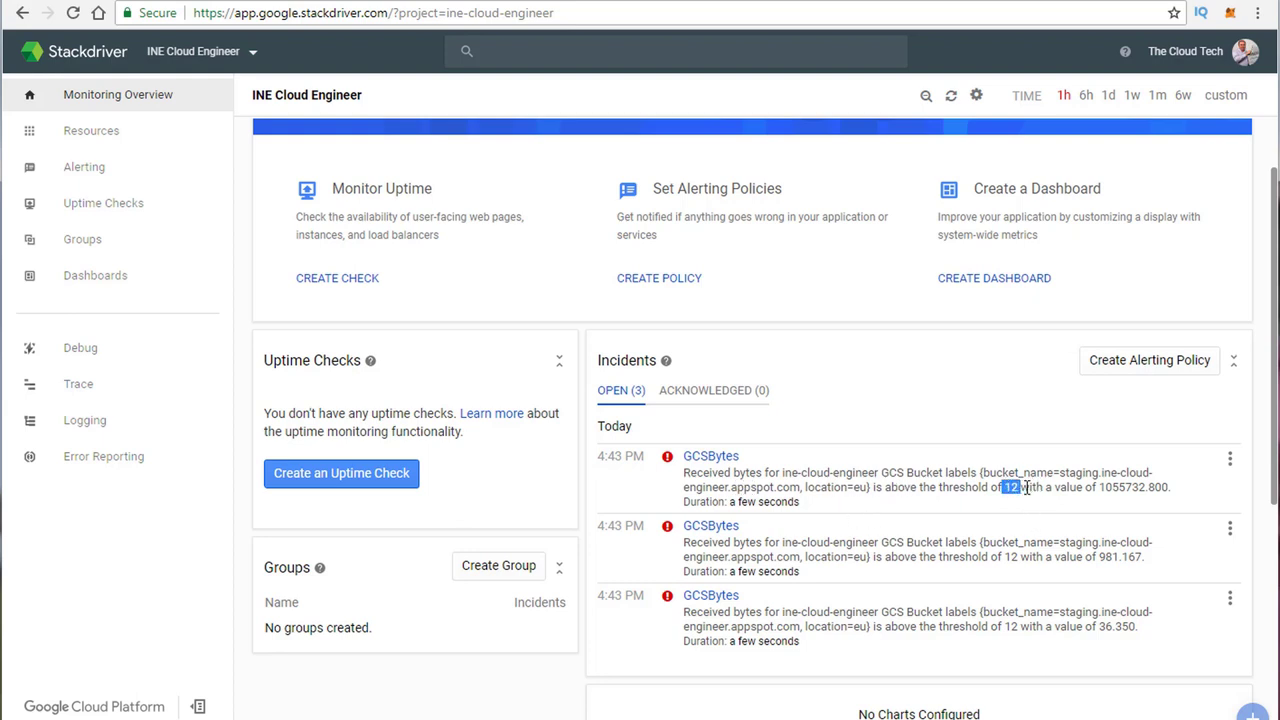
click(1085, 503)
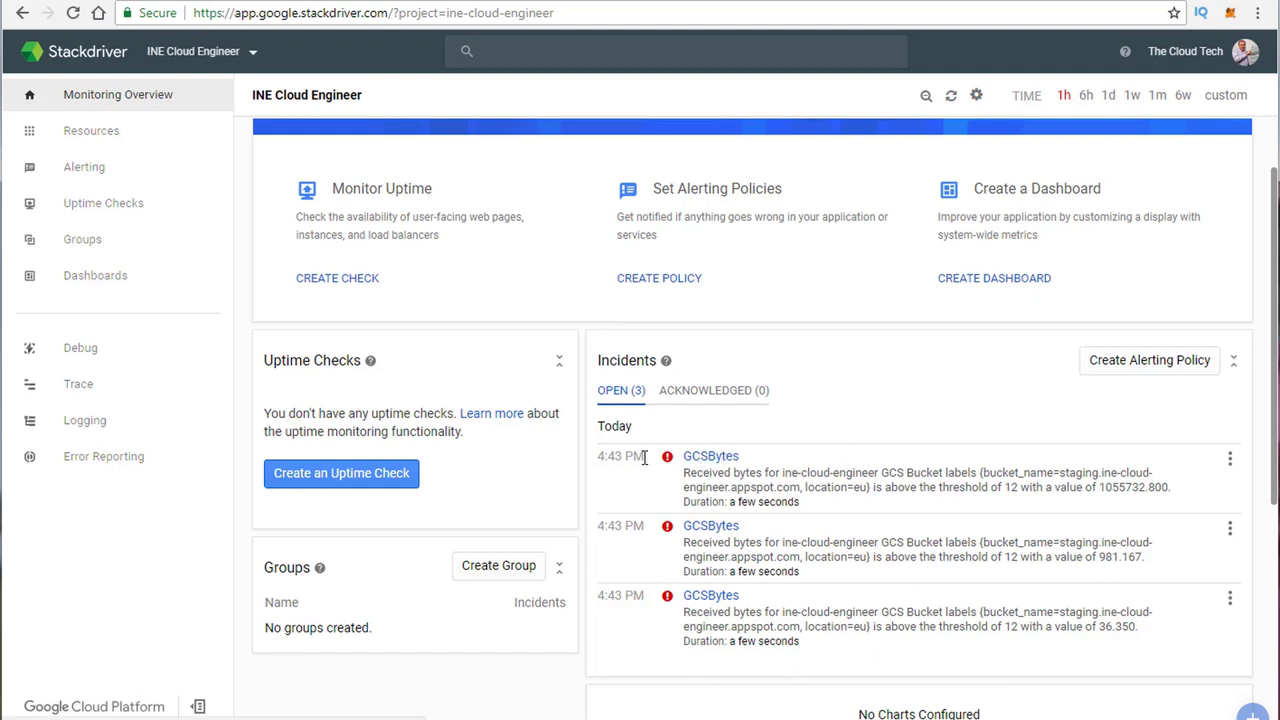
scroll(826, 570, down, 1)
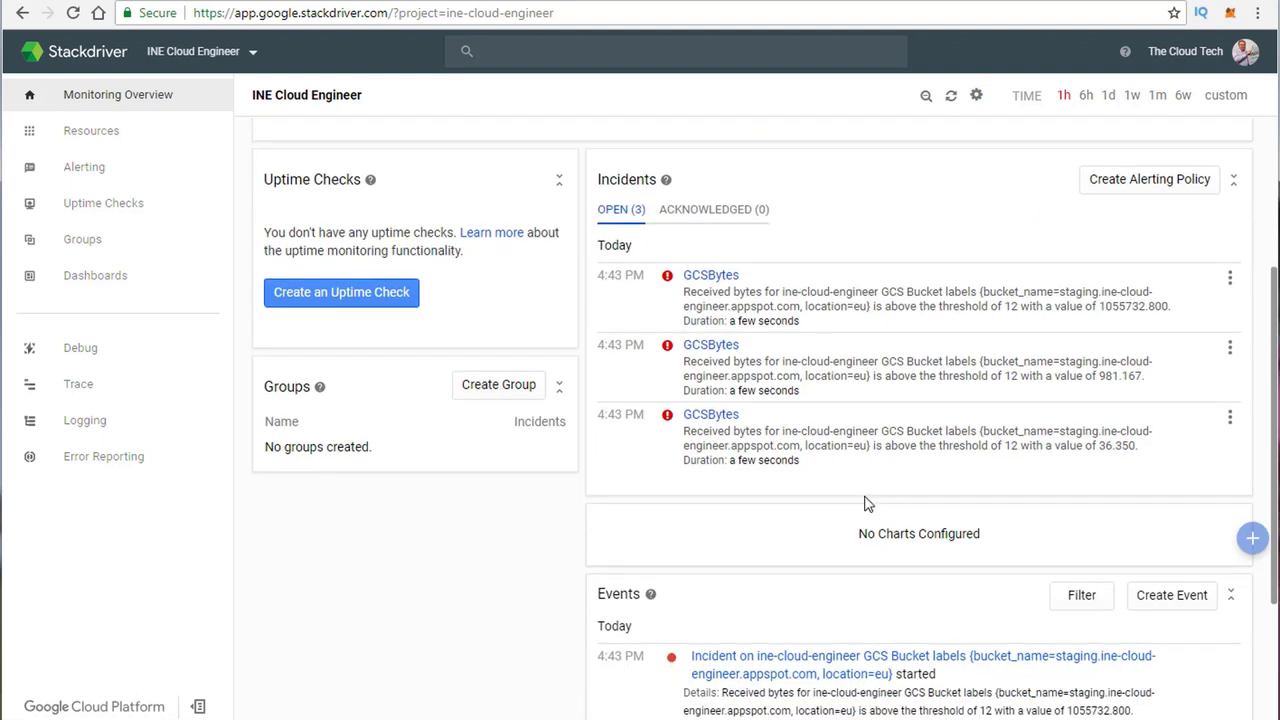
scroll(868, 507, down, 1)
scroll(871, 417, up, 3)
scroll(951, 529, down, 1)
scroll(951, 529, down, 3)
scroll(816, 400, down, 3)
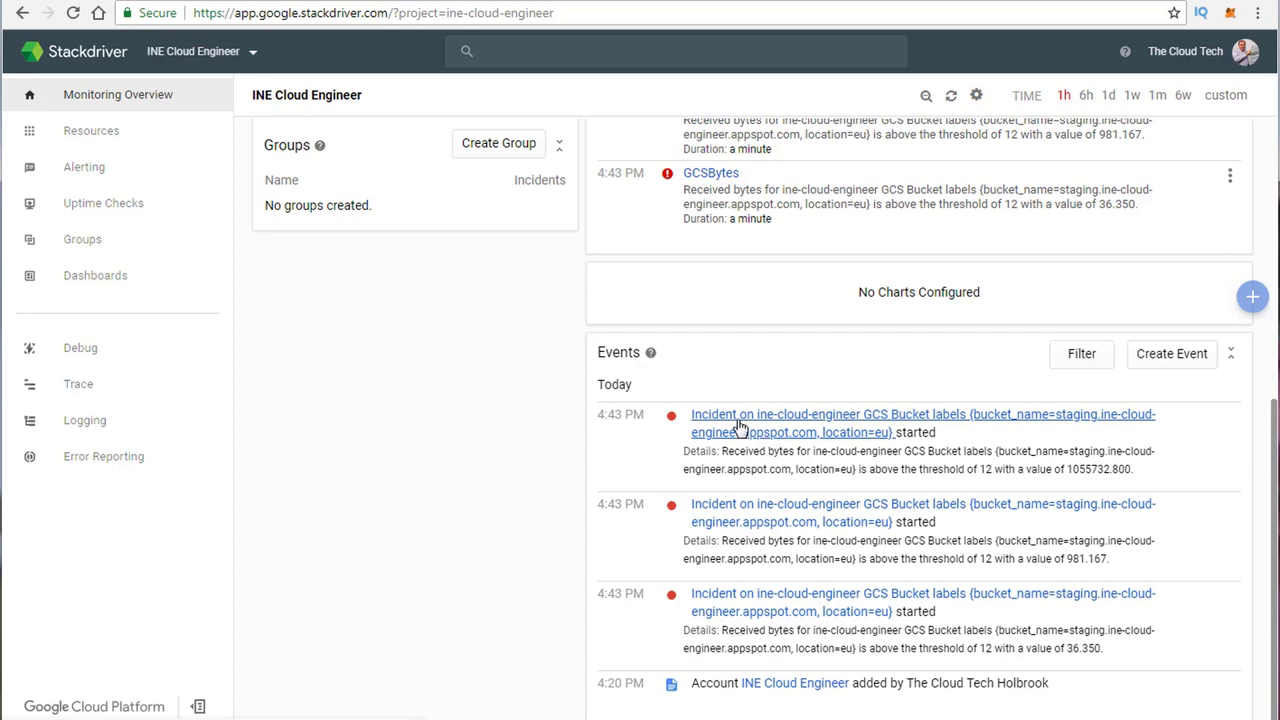
scroll(614, 528, up, 5)
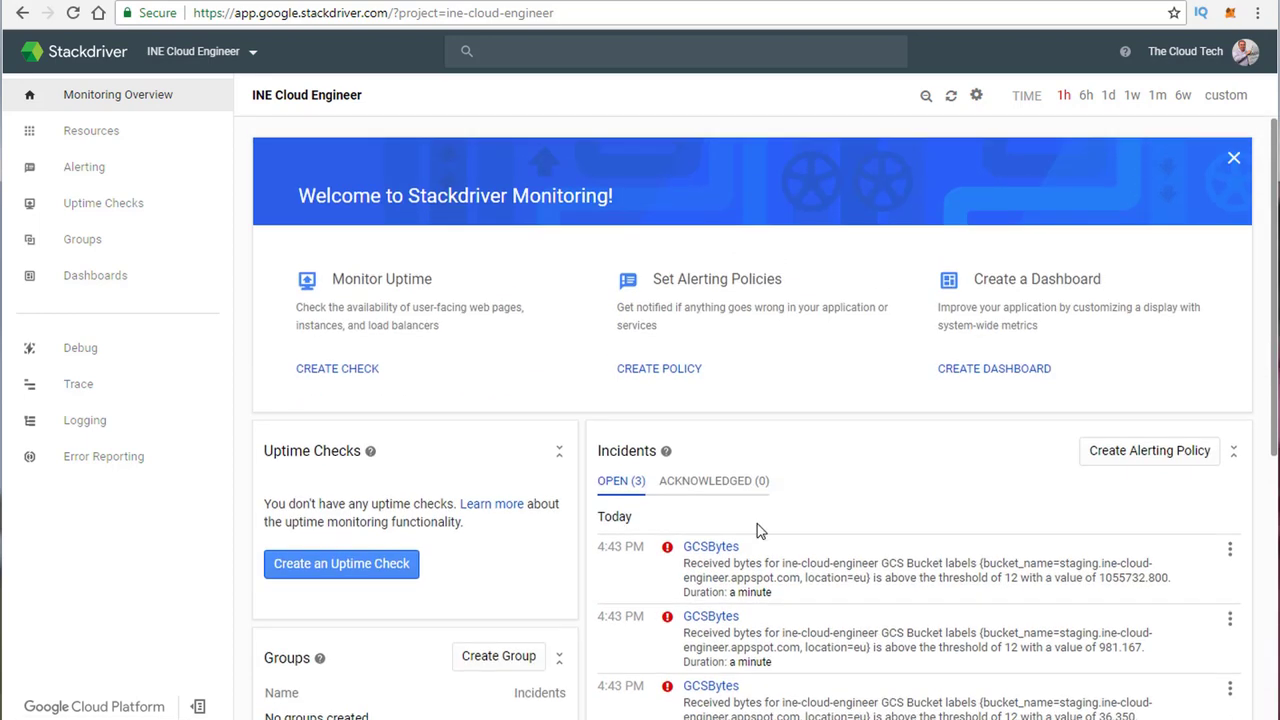
scroll(1008, 487, down, 2)
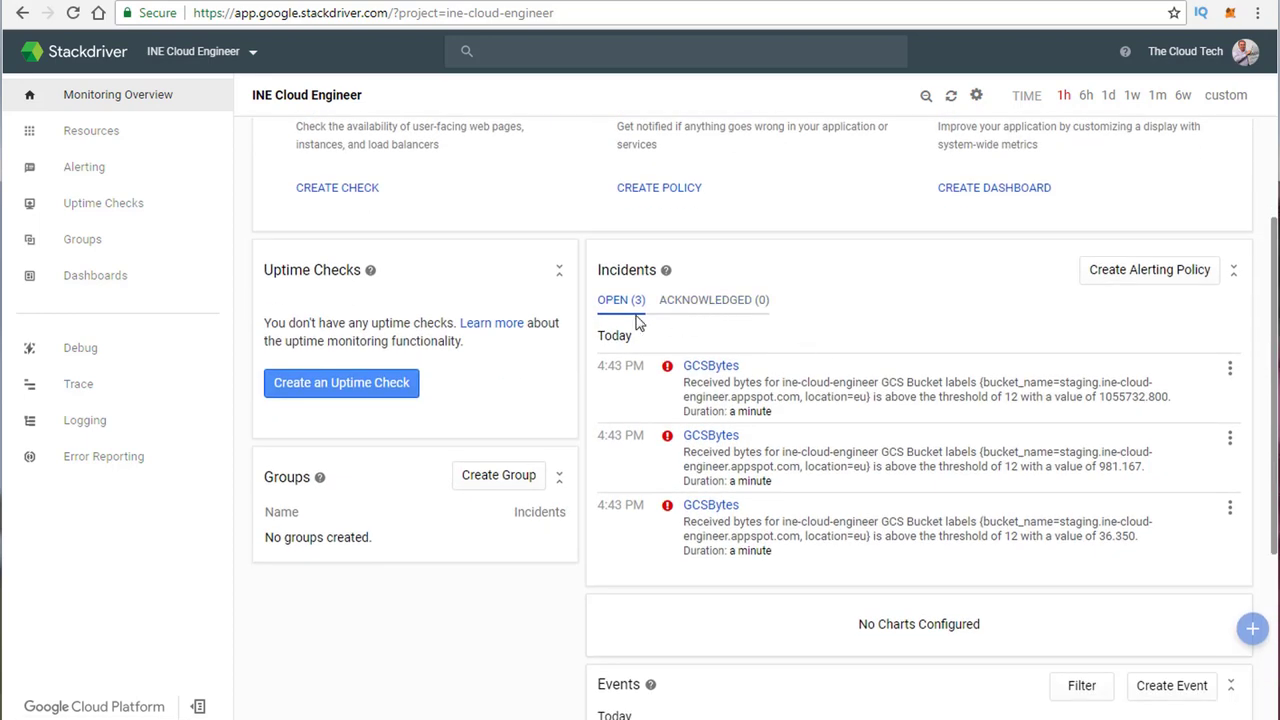
Step: Acknowledge the first GCSBytes incident and return to Monitoring Overview
click(720, 366)
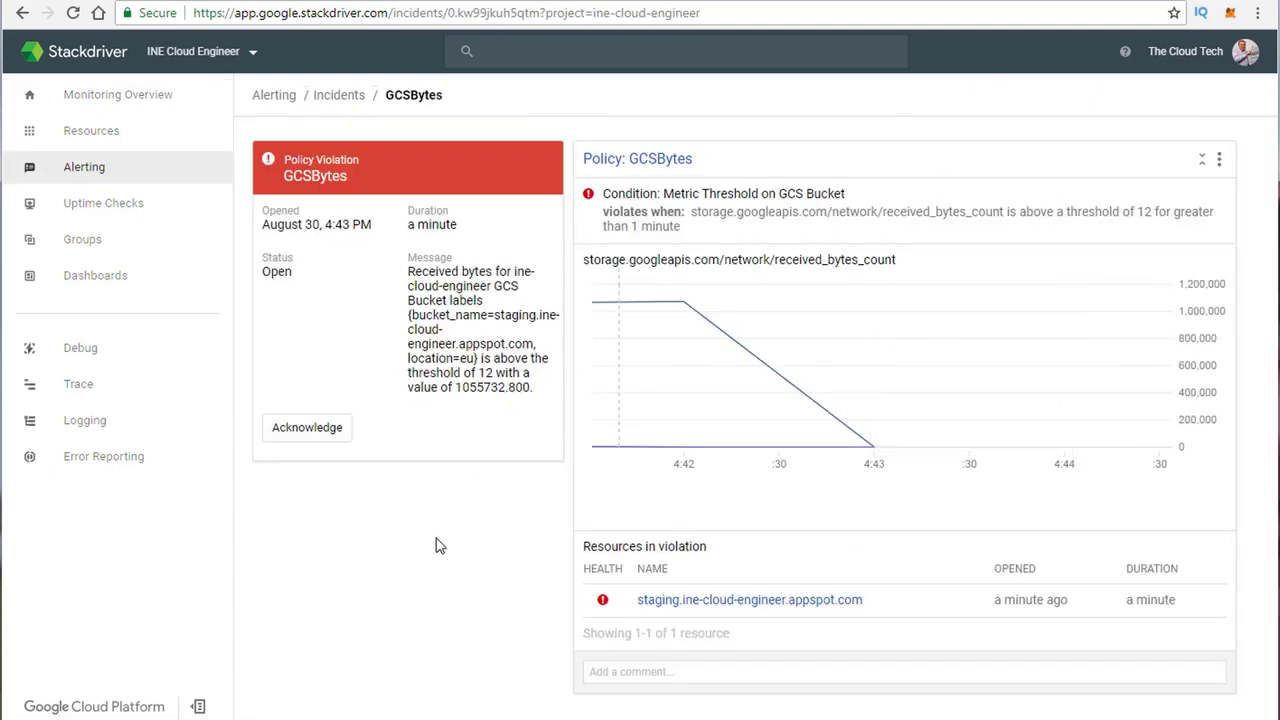
click(295, 444)
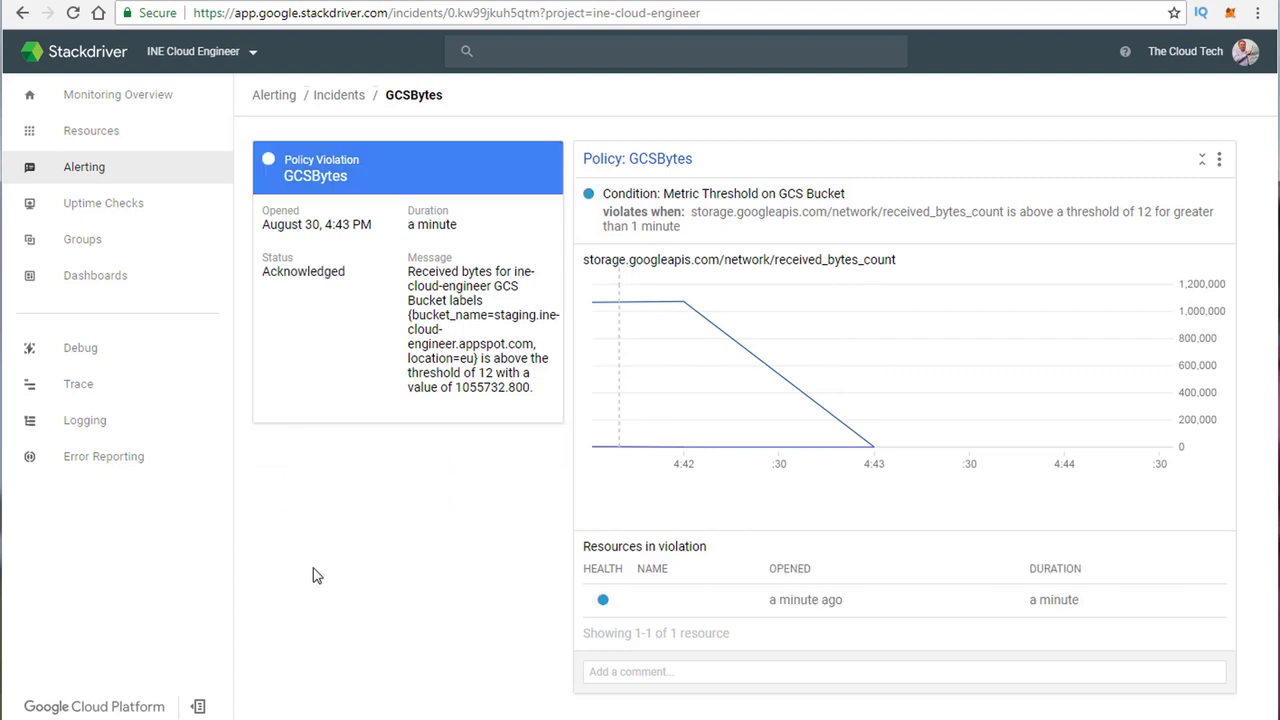
click(115, 94)
Step: From the Events list, open the staging.ine-cloud-engineer.appspot.com bucket's monitoring page
scroll(880, 447, down, 3)
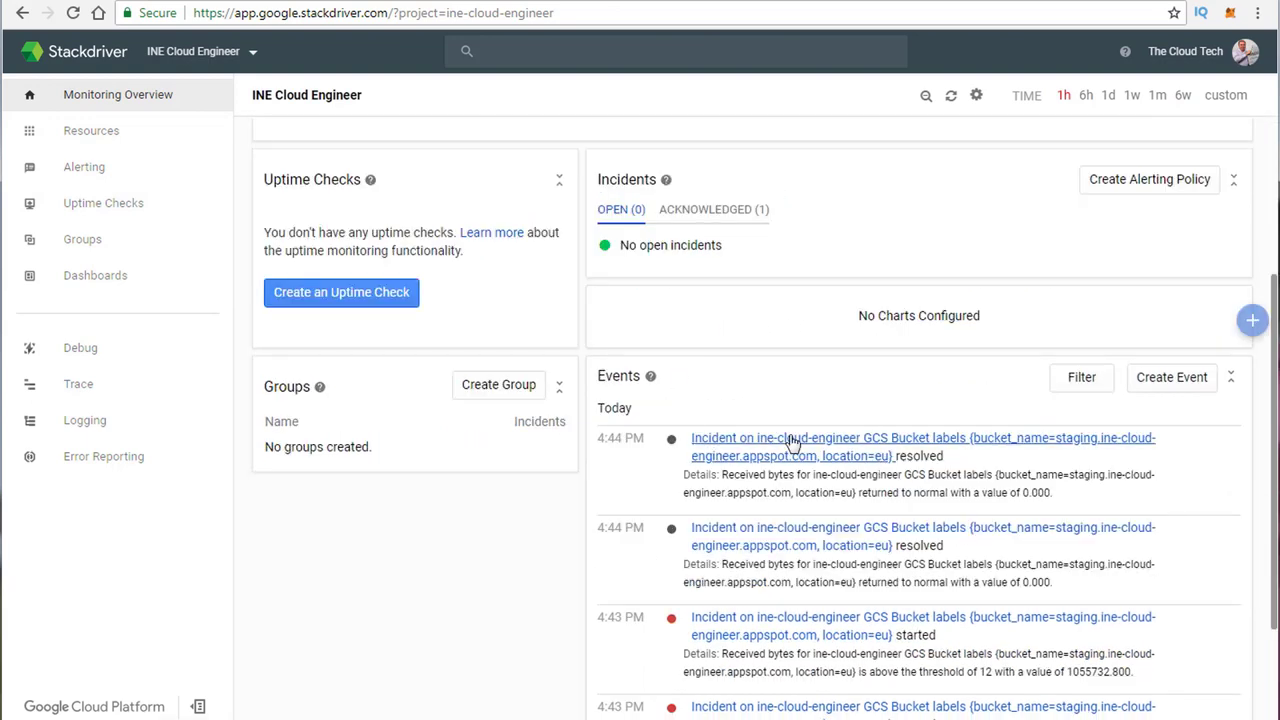
scroll(735, 295, up, 3)
scroll(730, 308, down, 1)
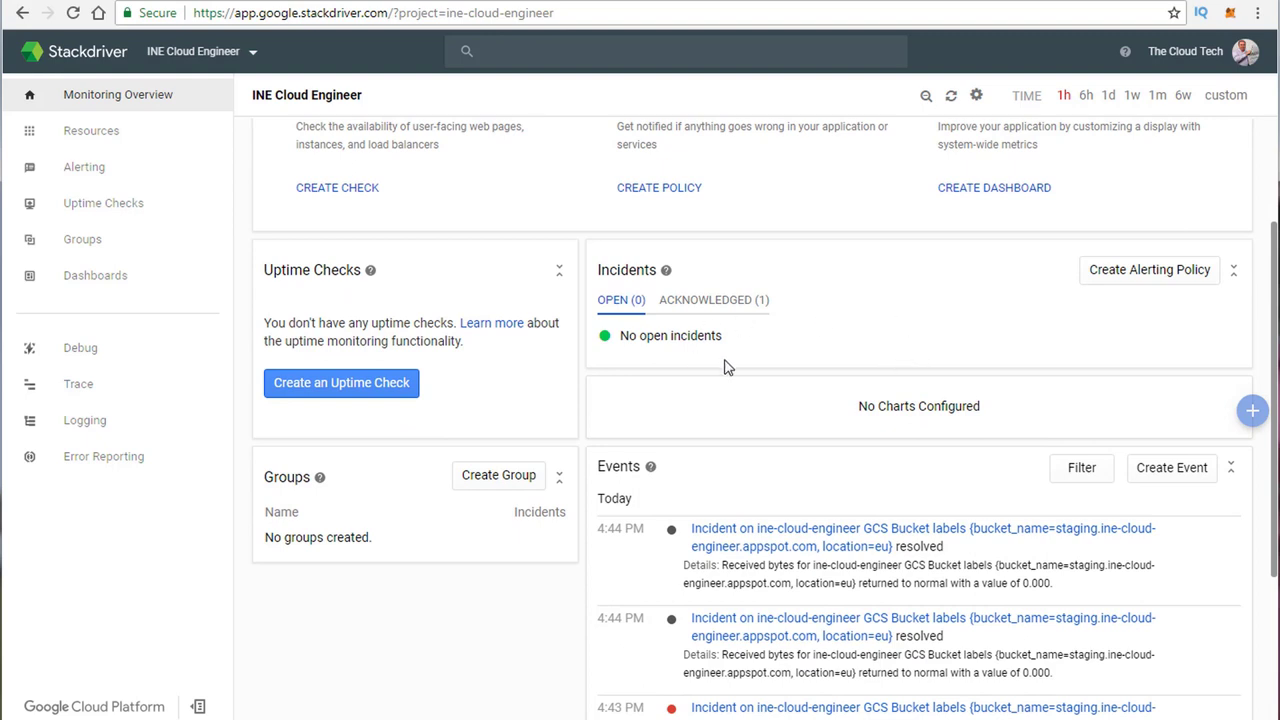
scroll(772, 373, down, 1)
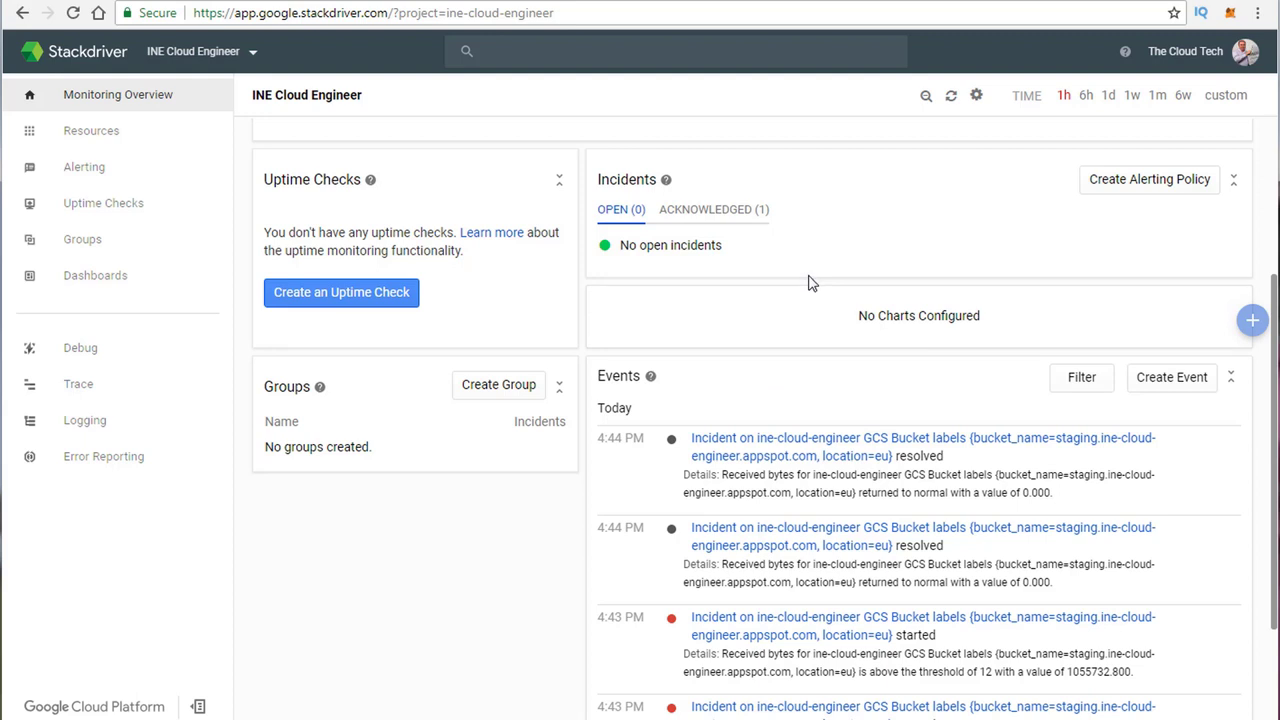
scroll(794, 316, down, 2)
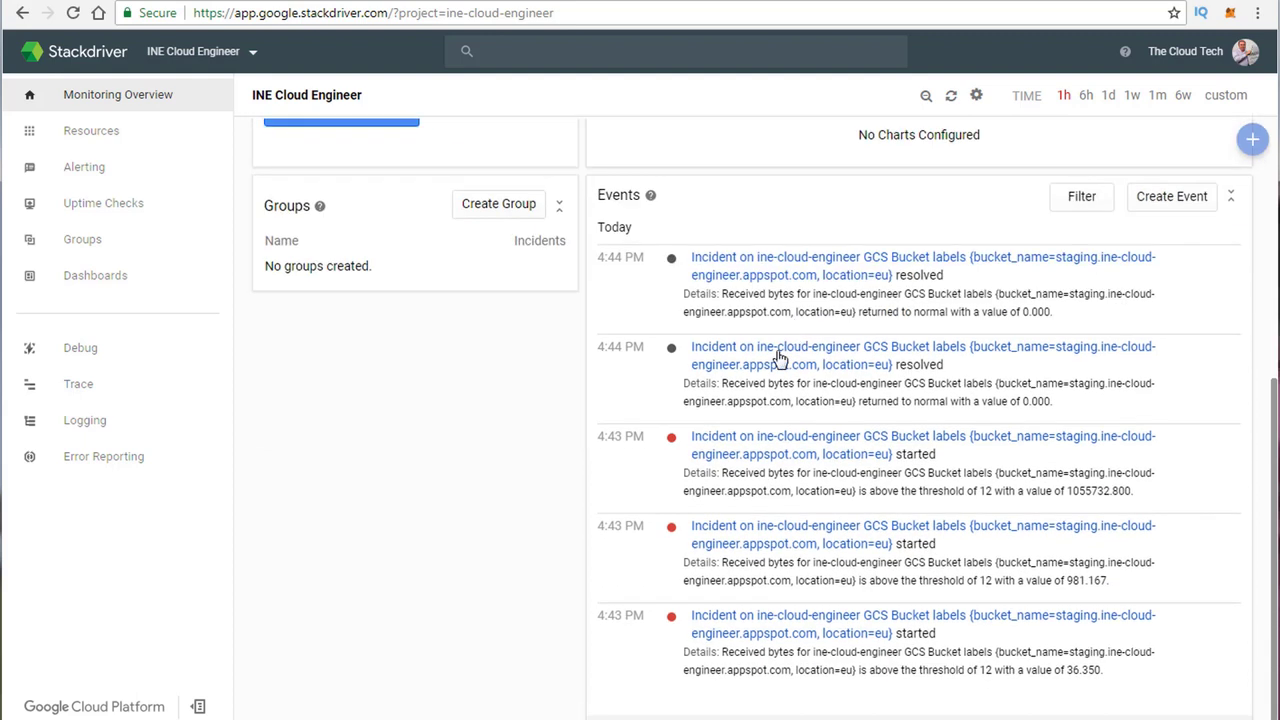
scroll(640, 525, down, 1)
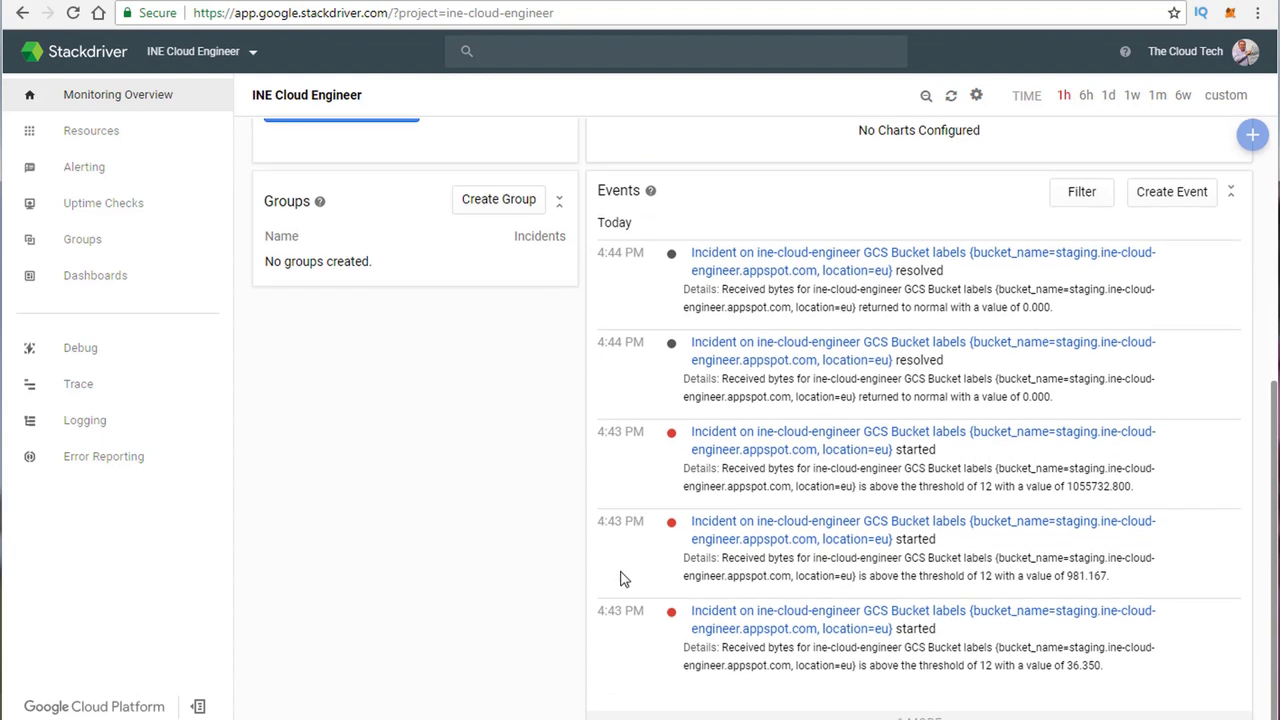
click(740, 451)
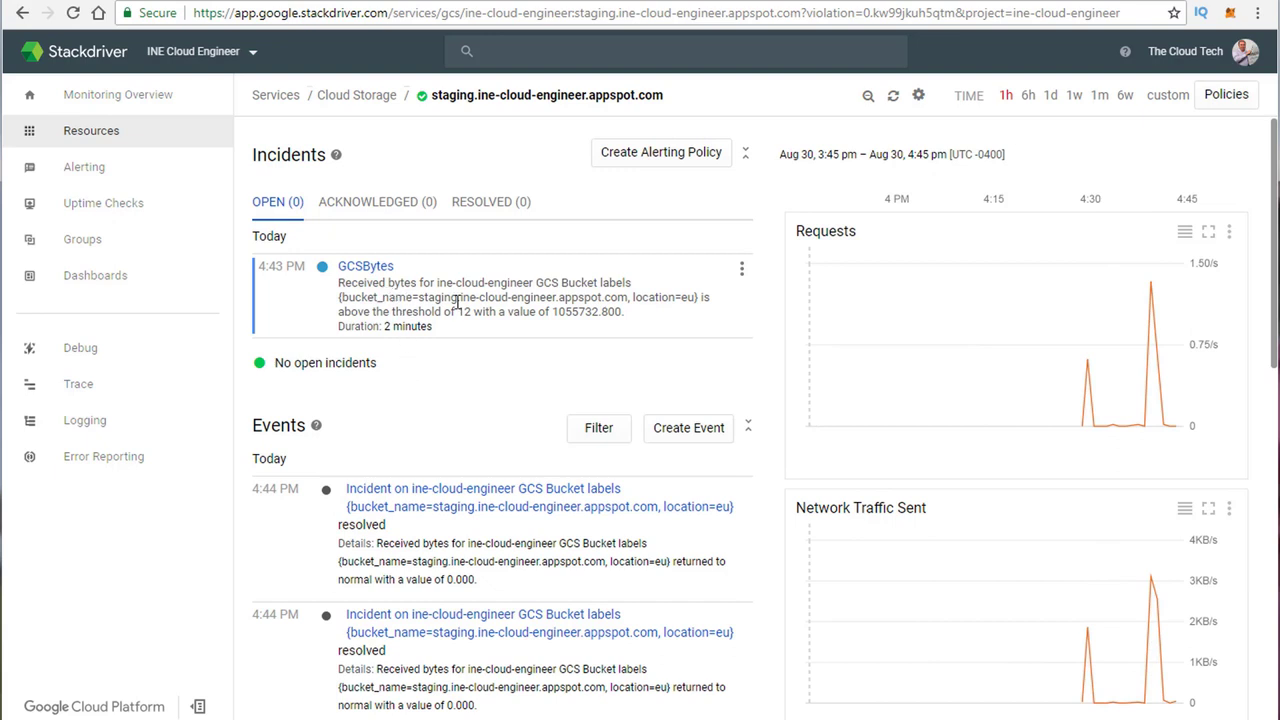
Step: Go back to Monitoring Overview and close the 'Help us improve this website' survey
click(22, 14)
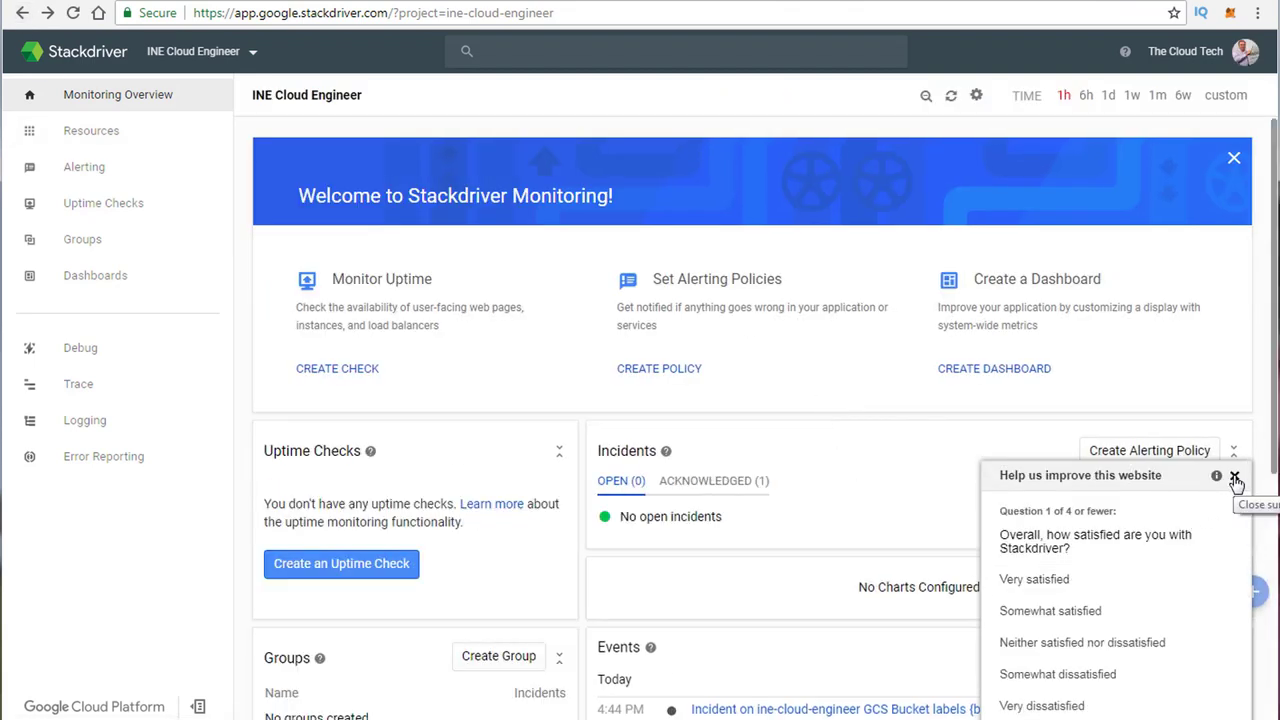
click(1235, 478)
scroll(849, 526, down, 3)
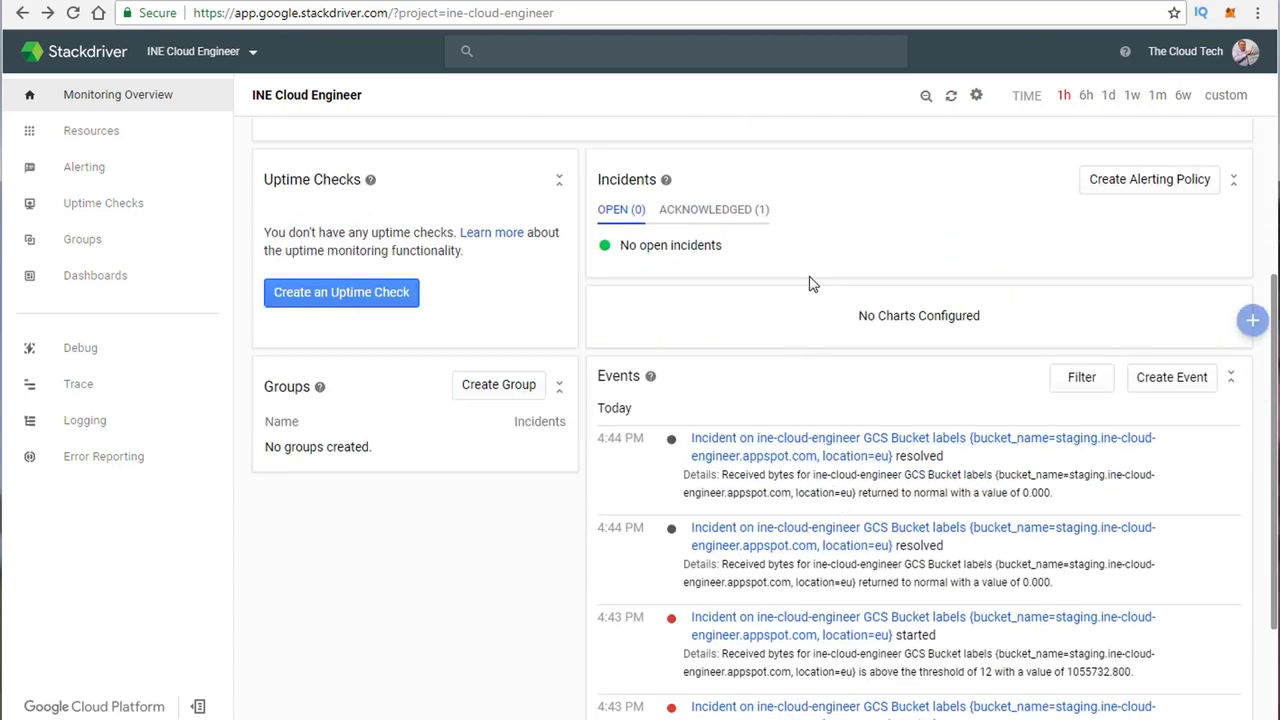
scroll(450, 638, up, 2)
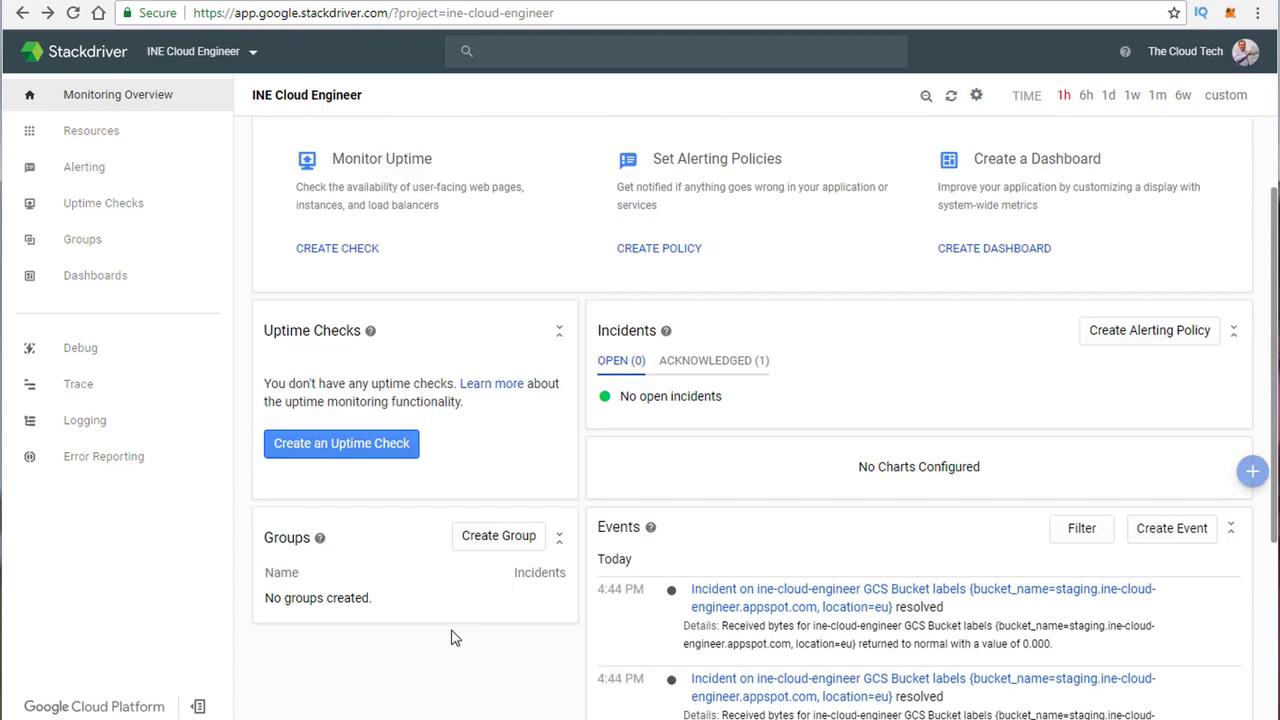
scroll(450, 638, up, 1)
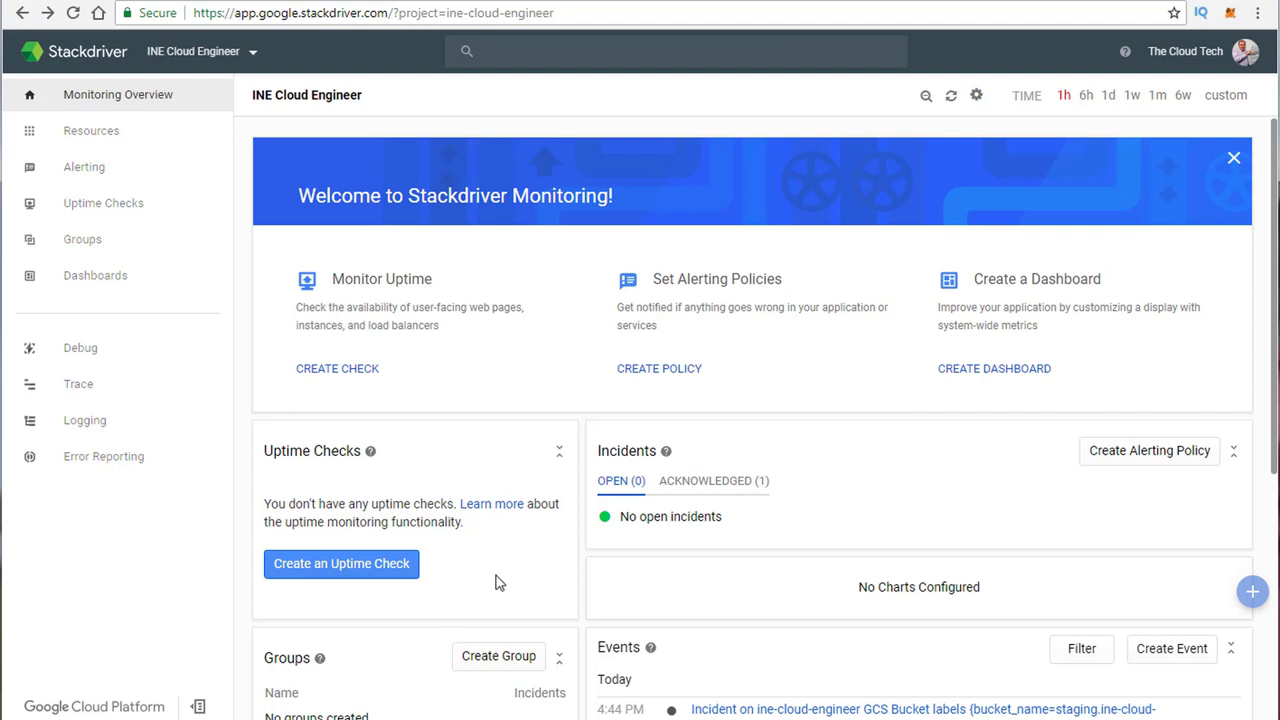
Step: Start a new HTTP uptime check targeting the Instance wordpress-1a-vm
click(352, 566)
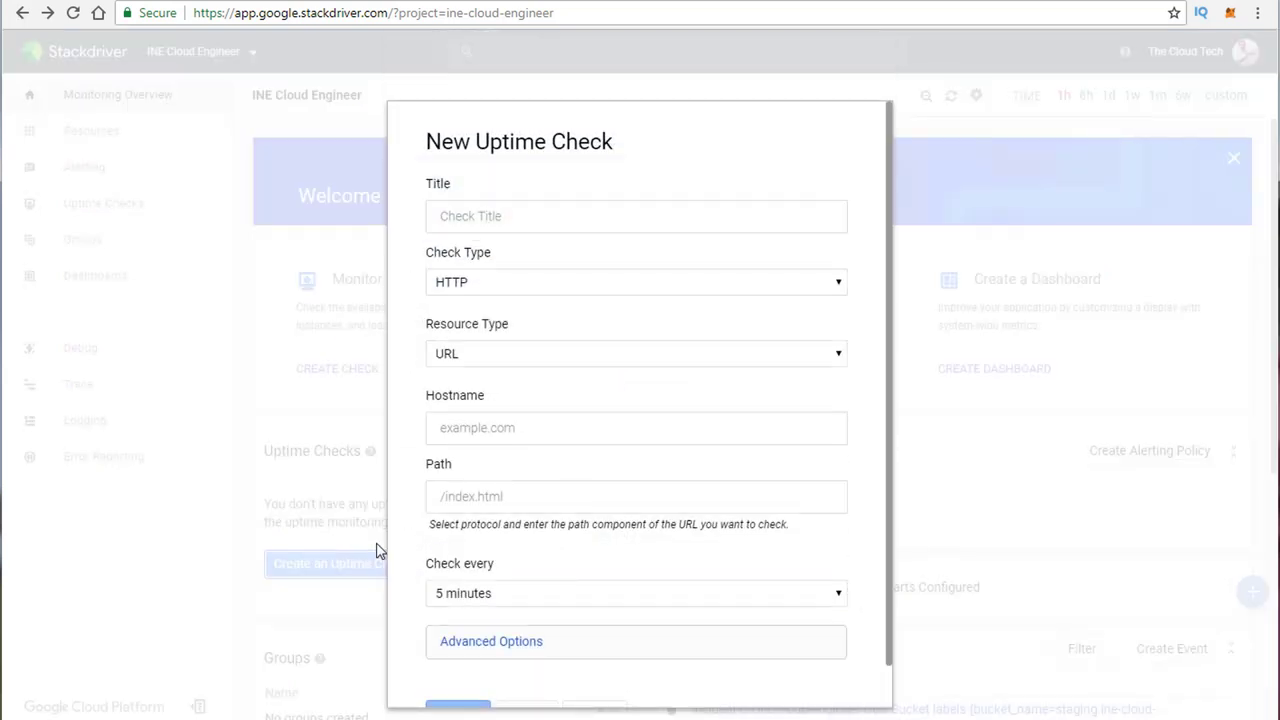
scroll(697, 450, down, 1)
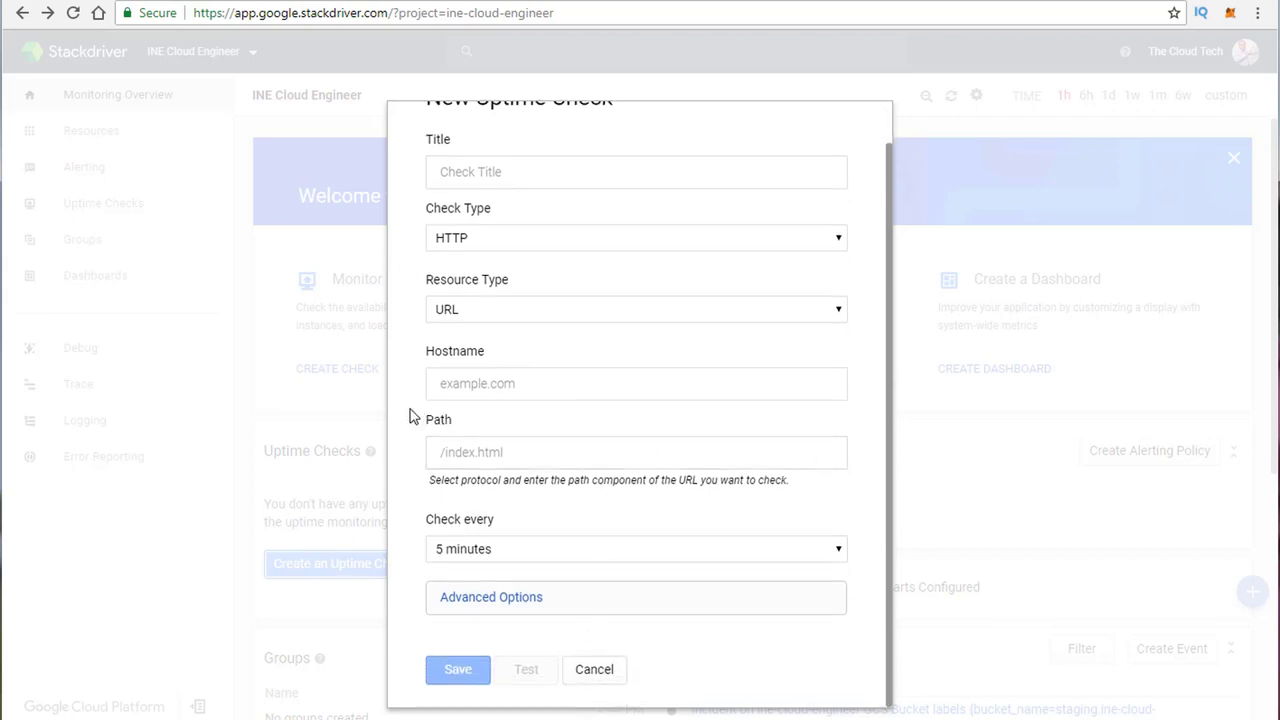
click(566, 246)
click(566, 250)
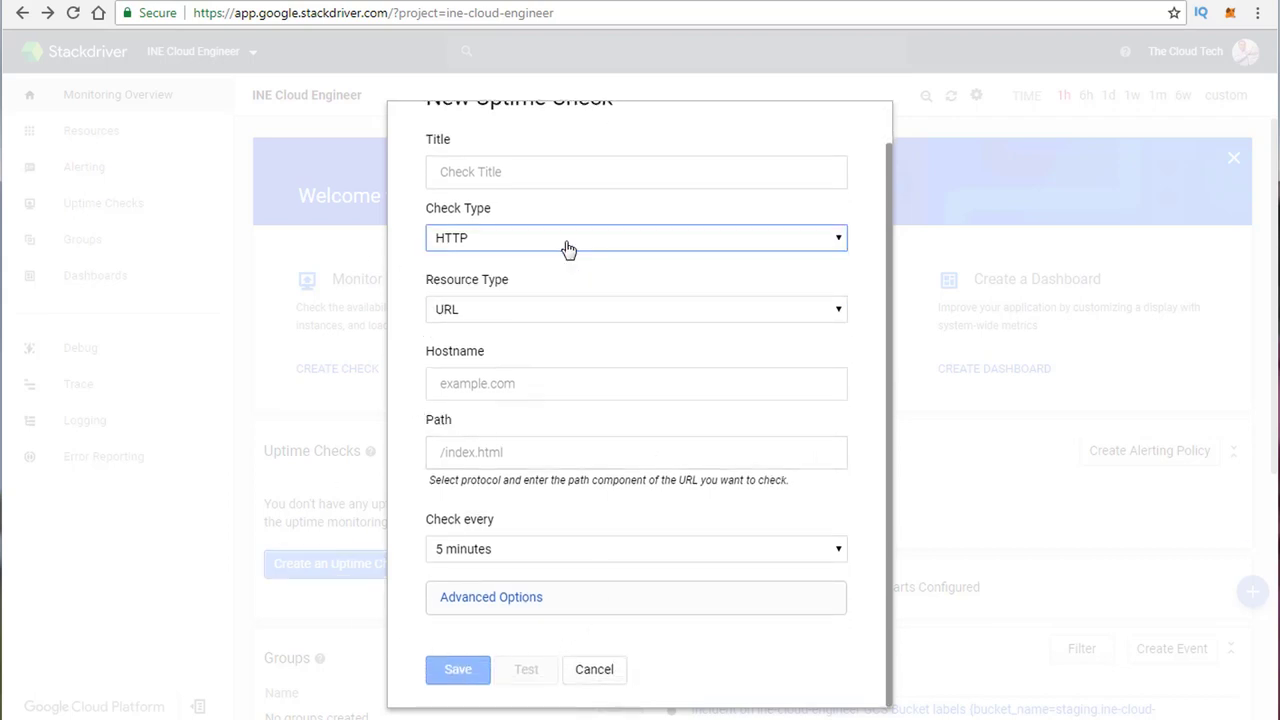
click(566, 318)
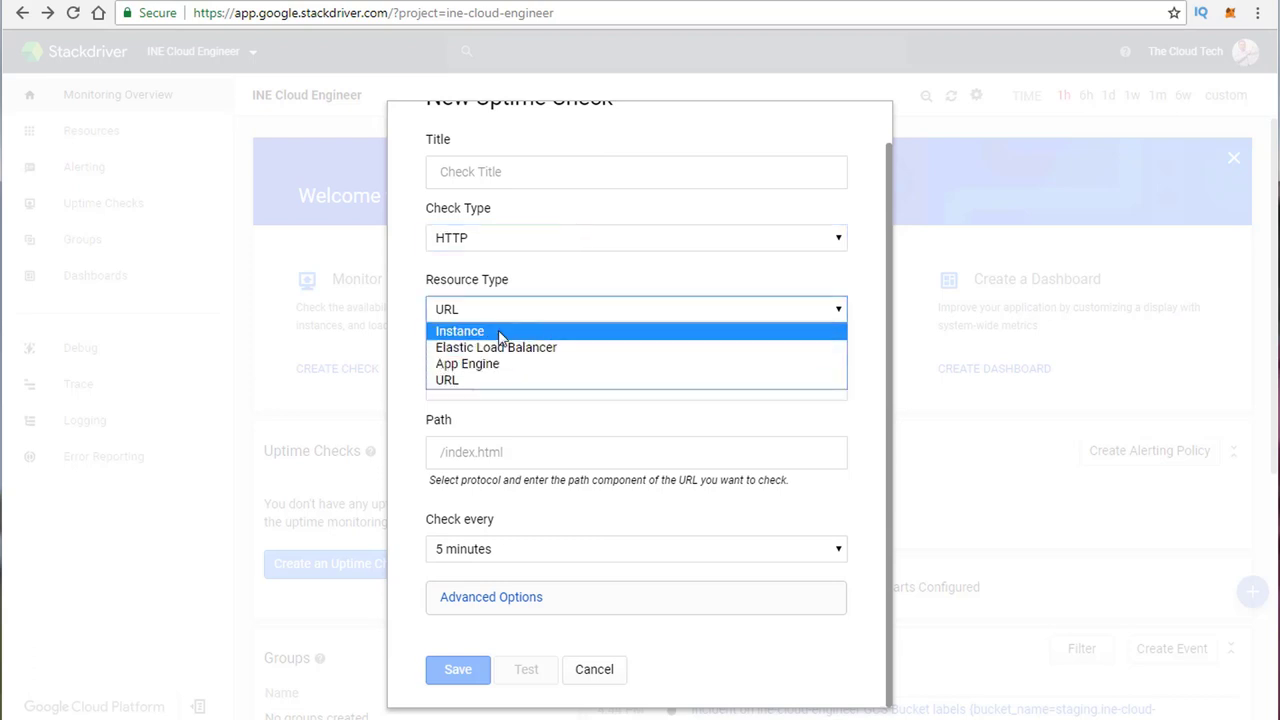
click(492, 331)
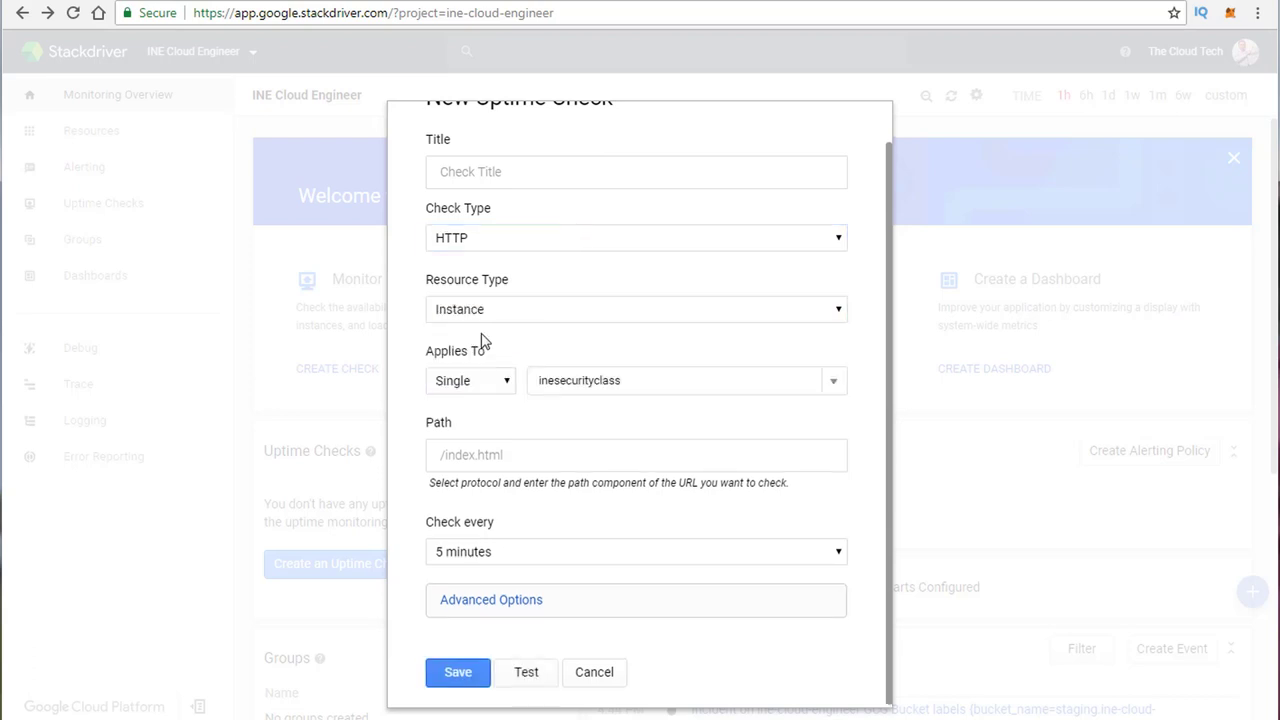
click(614, 386)
click(617, 466)
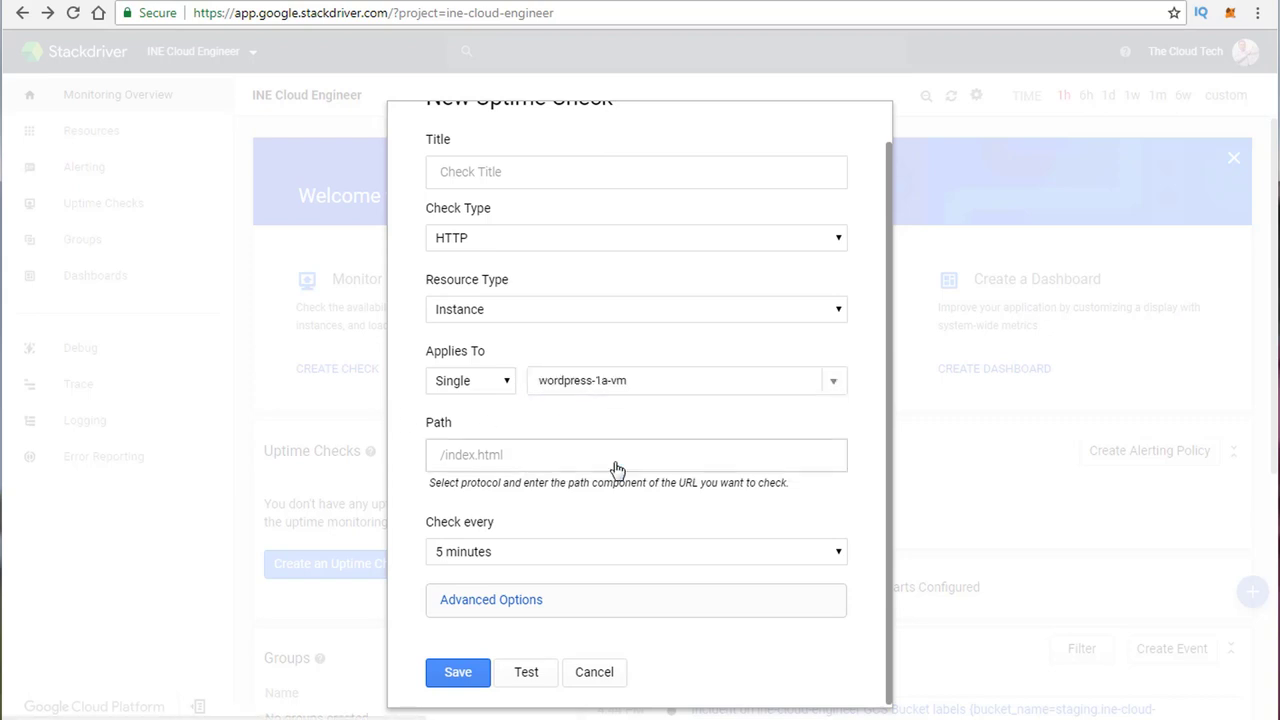
Step: Title the check 'Wordpress', with path / and a 1-minute check frequency
click(476, 176)
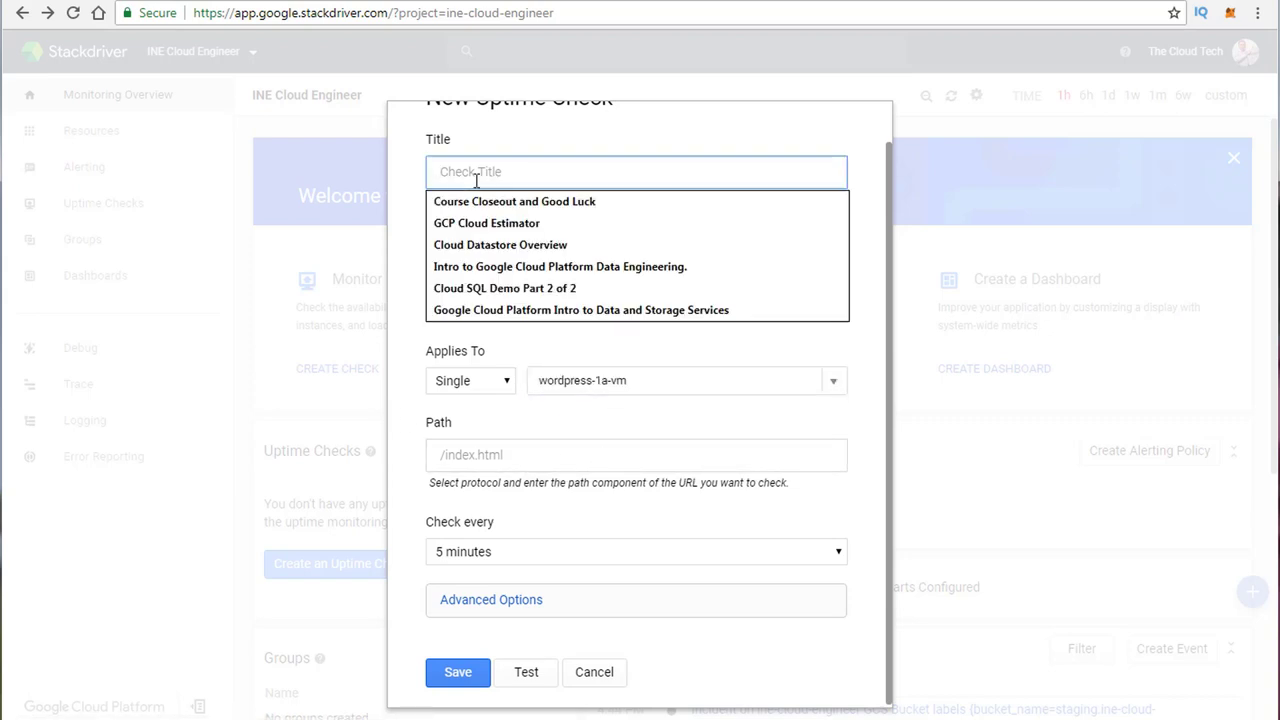
text(Wordpre)
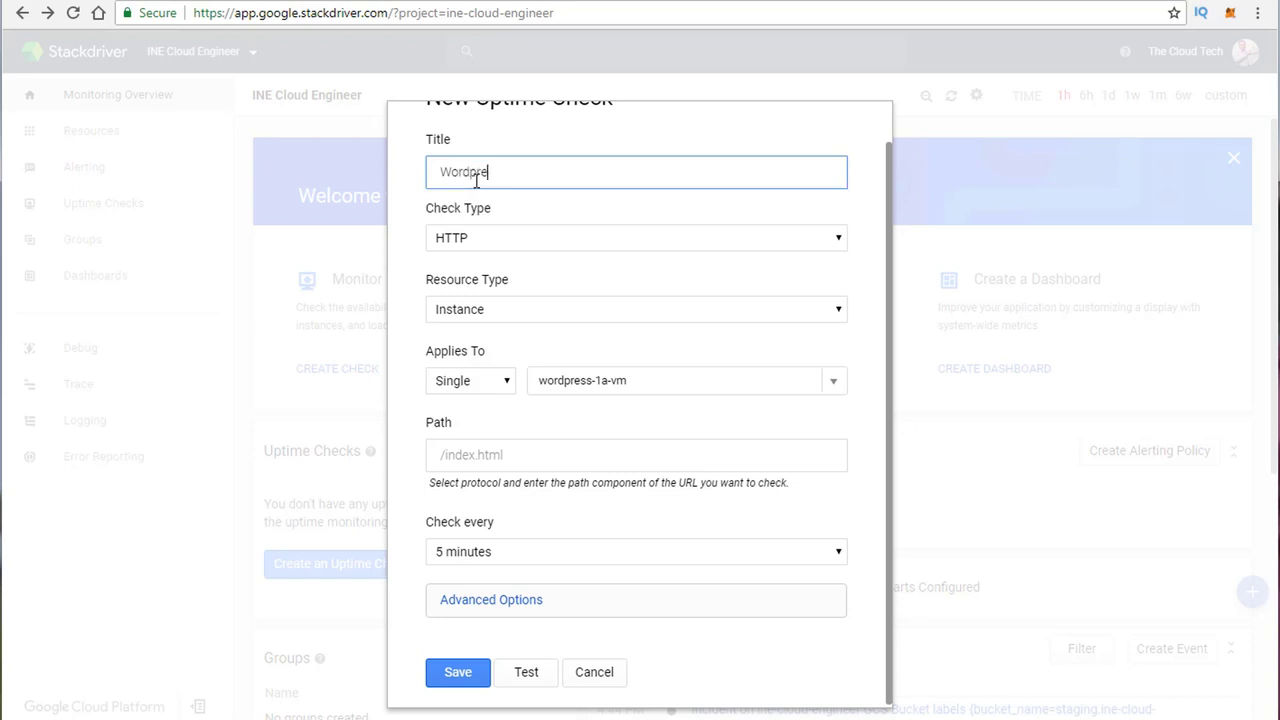
text(ss)
click(407, 346)
click(505, 454)
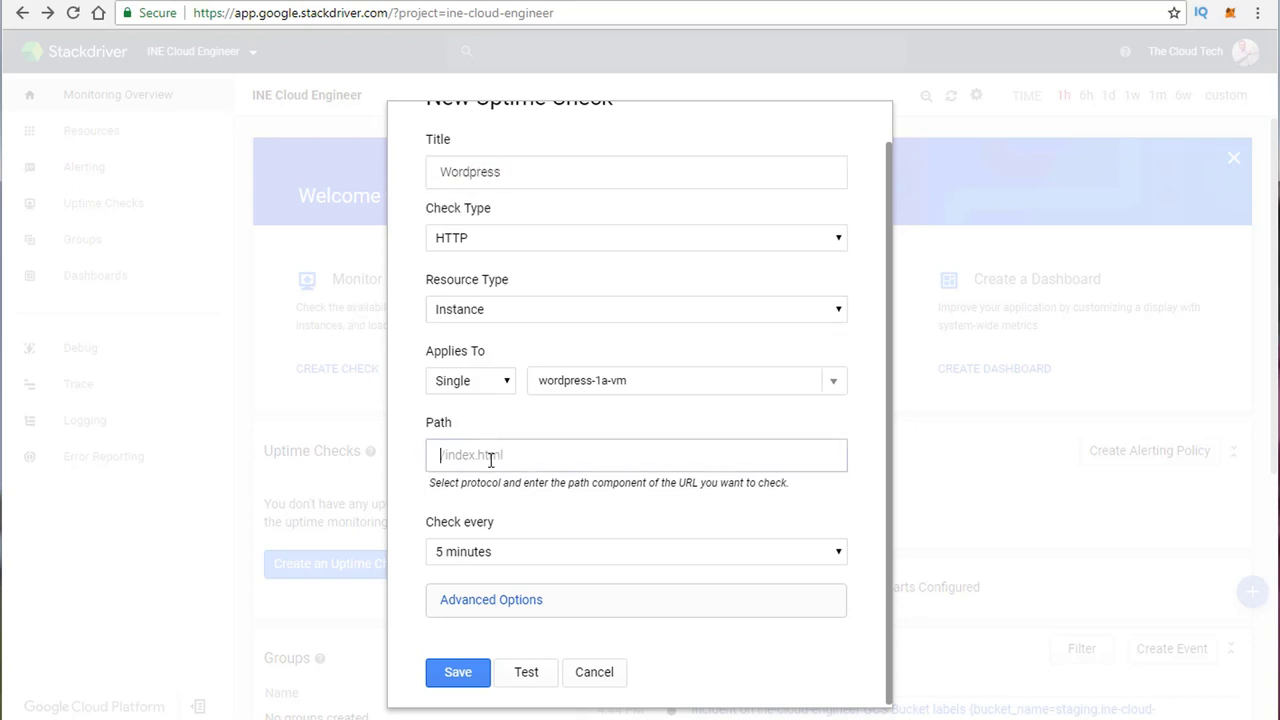
text(/)
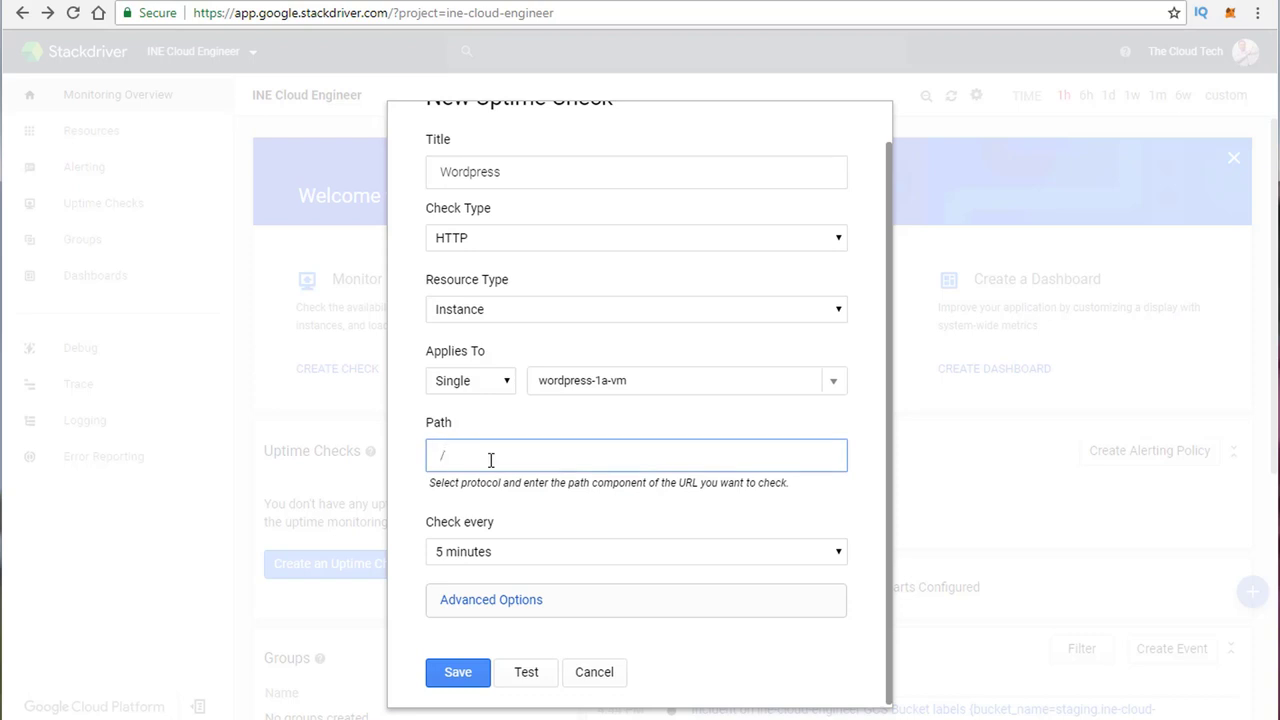
click(505, 556)
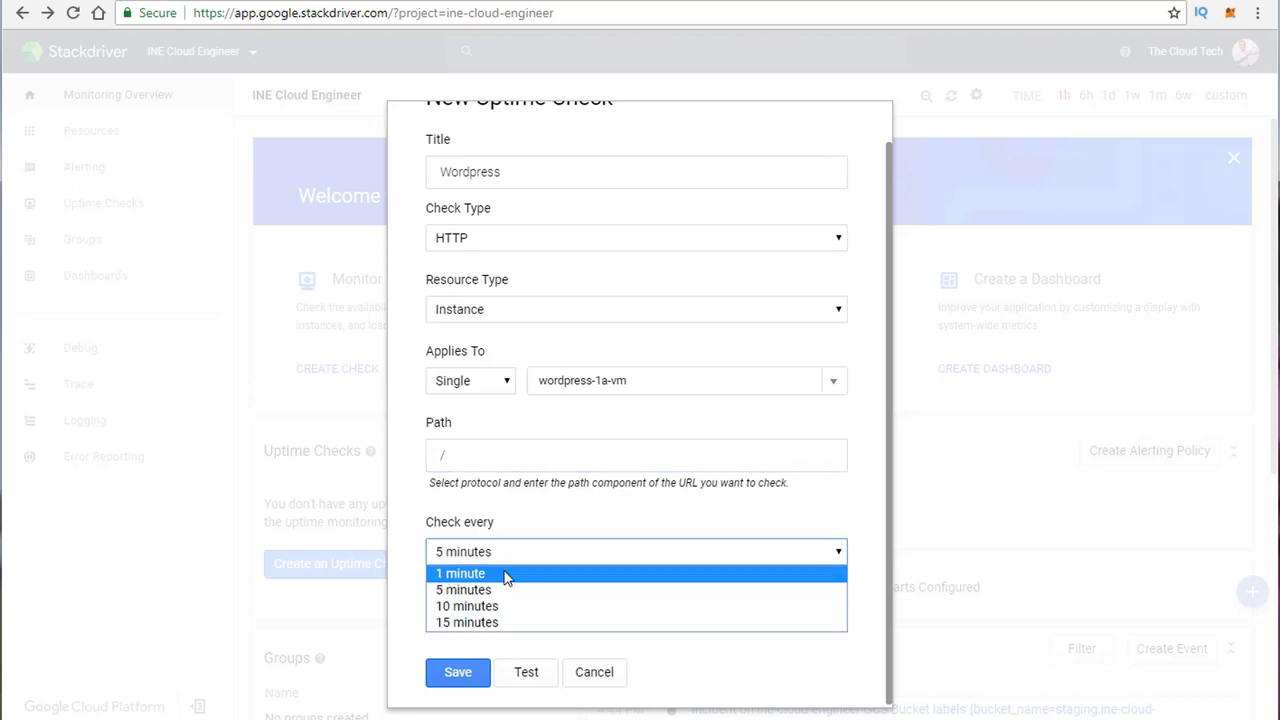
click(505, 574)
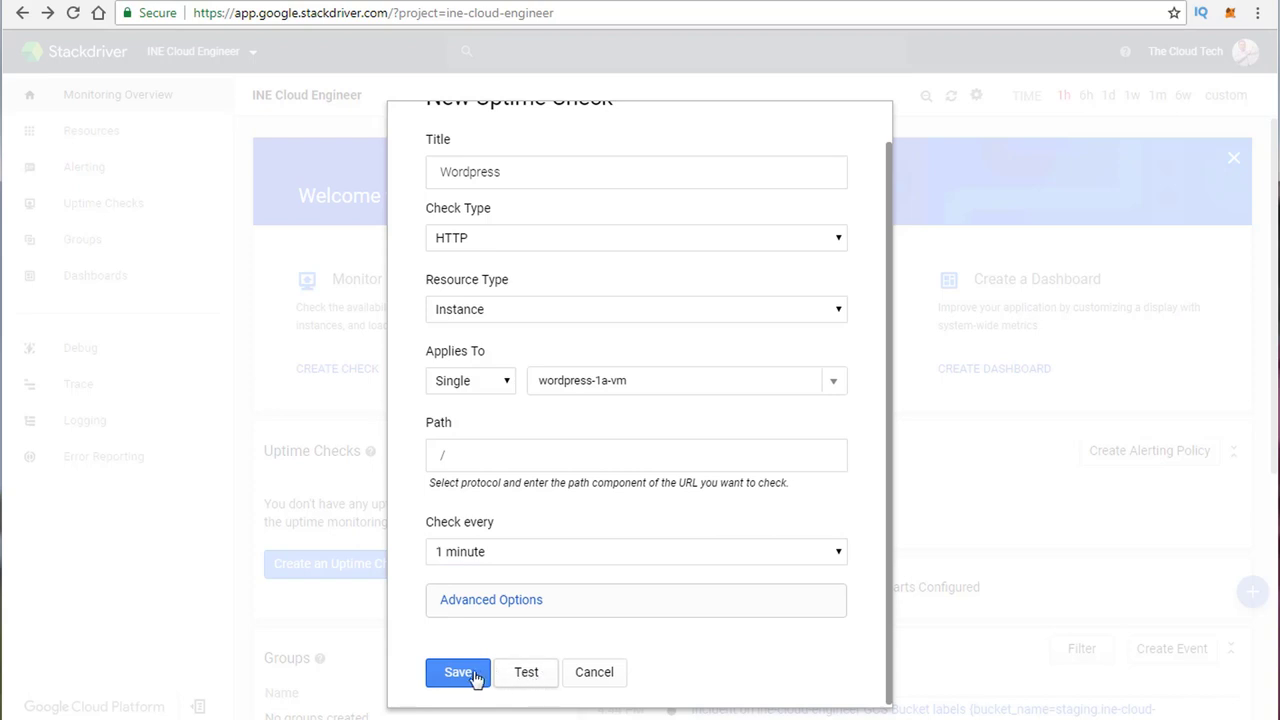
Step: Test the check (200 OK), save it, and begin an alerting policy for it
click(530, 676)
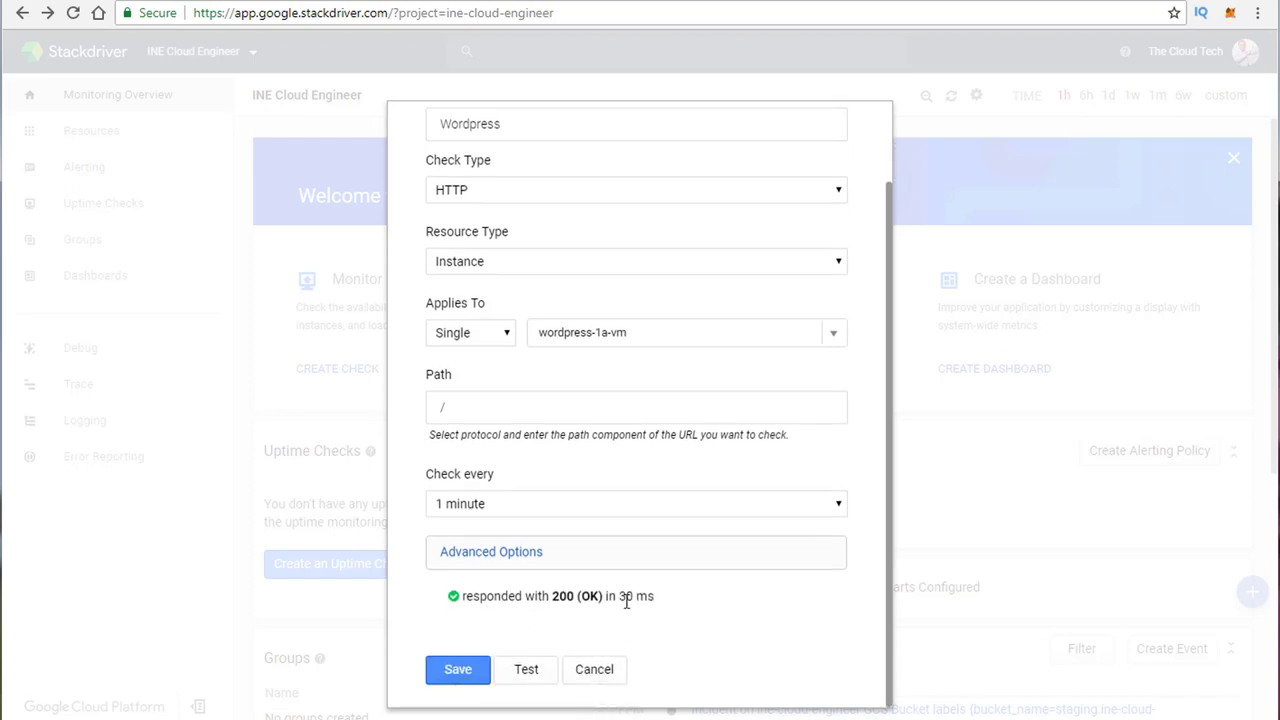
drag(654, 596, 446, 603)
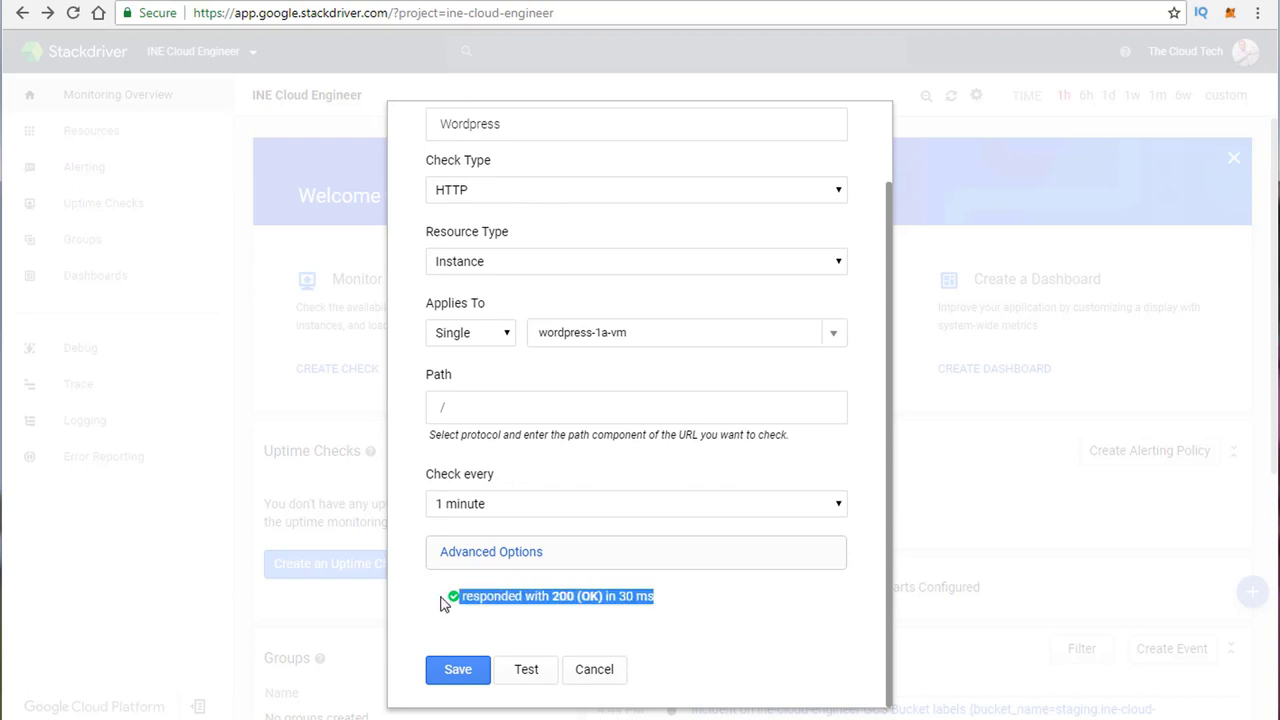
scroll(457, 514, up, 2)
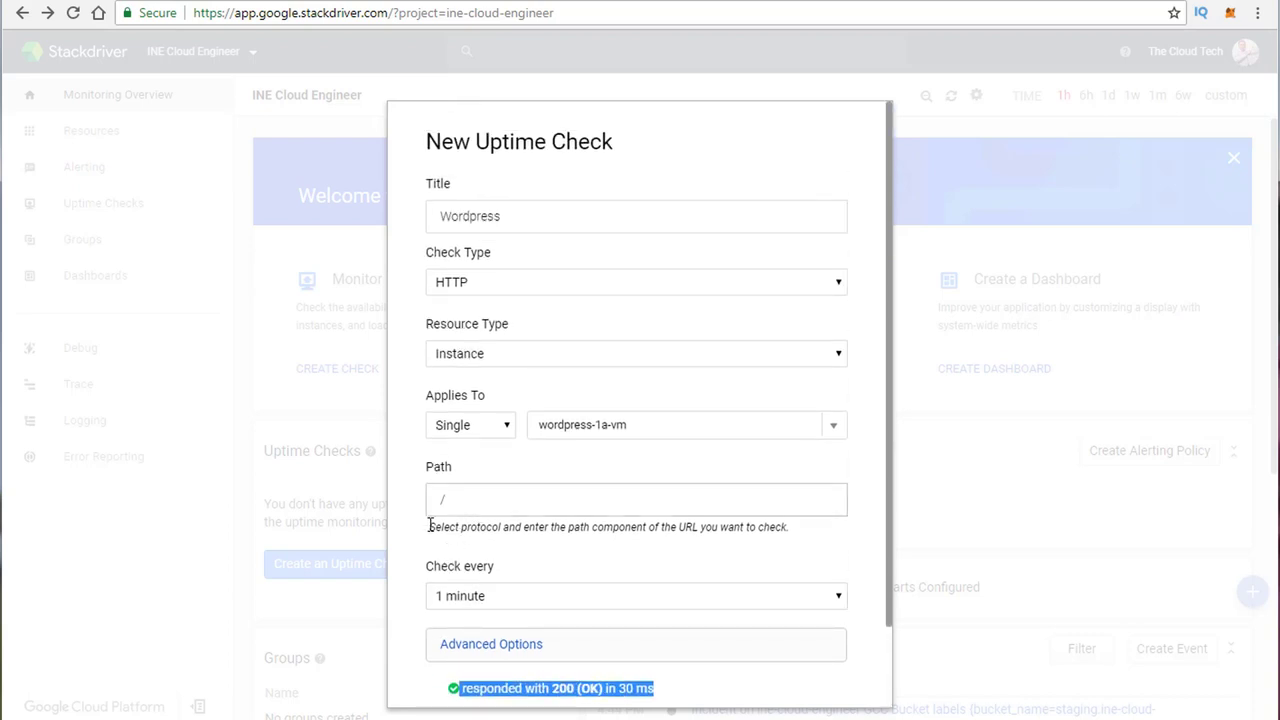
scroll(416, 545, down, 2)
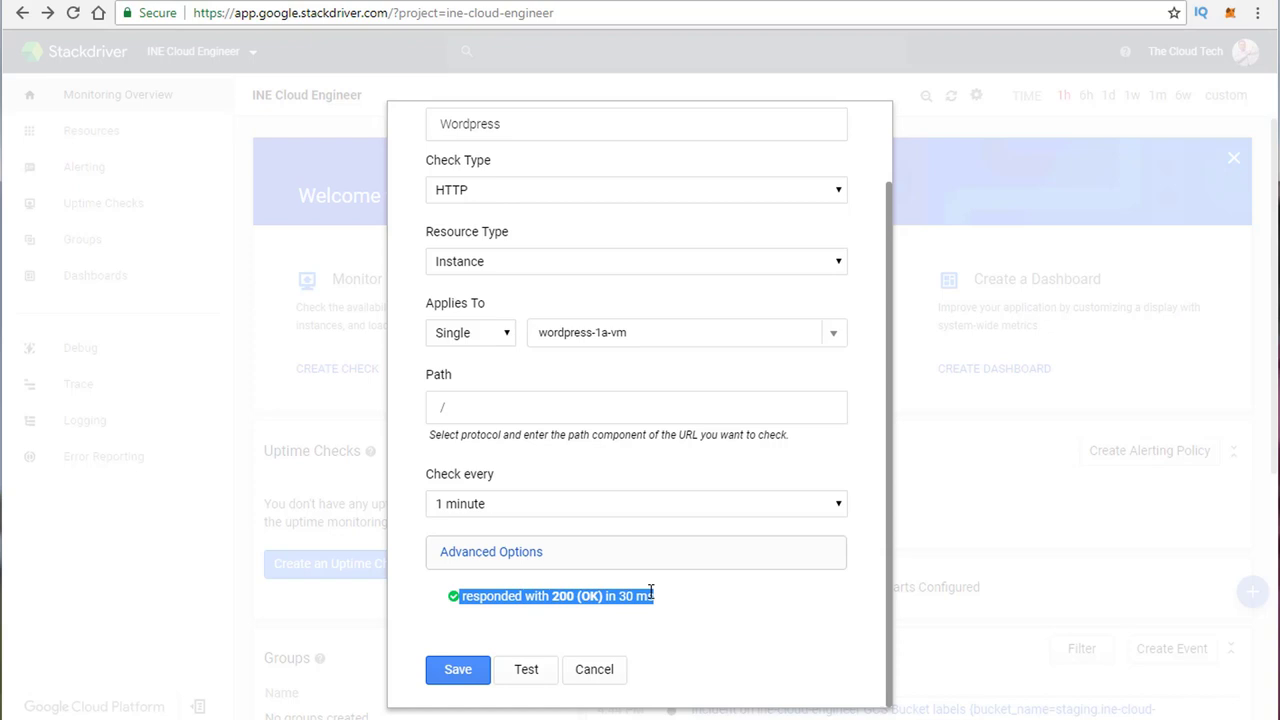
click(456, 680)
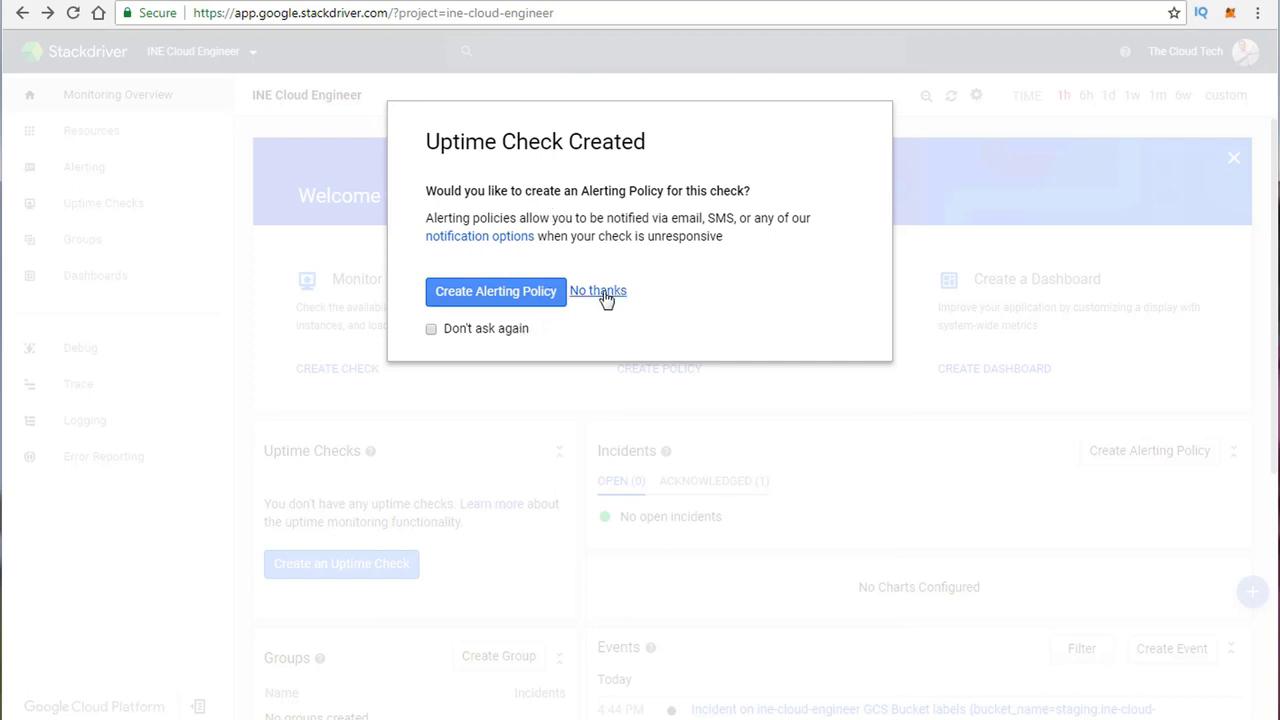
click(505, 300)
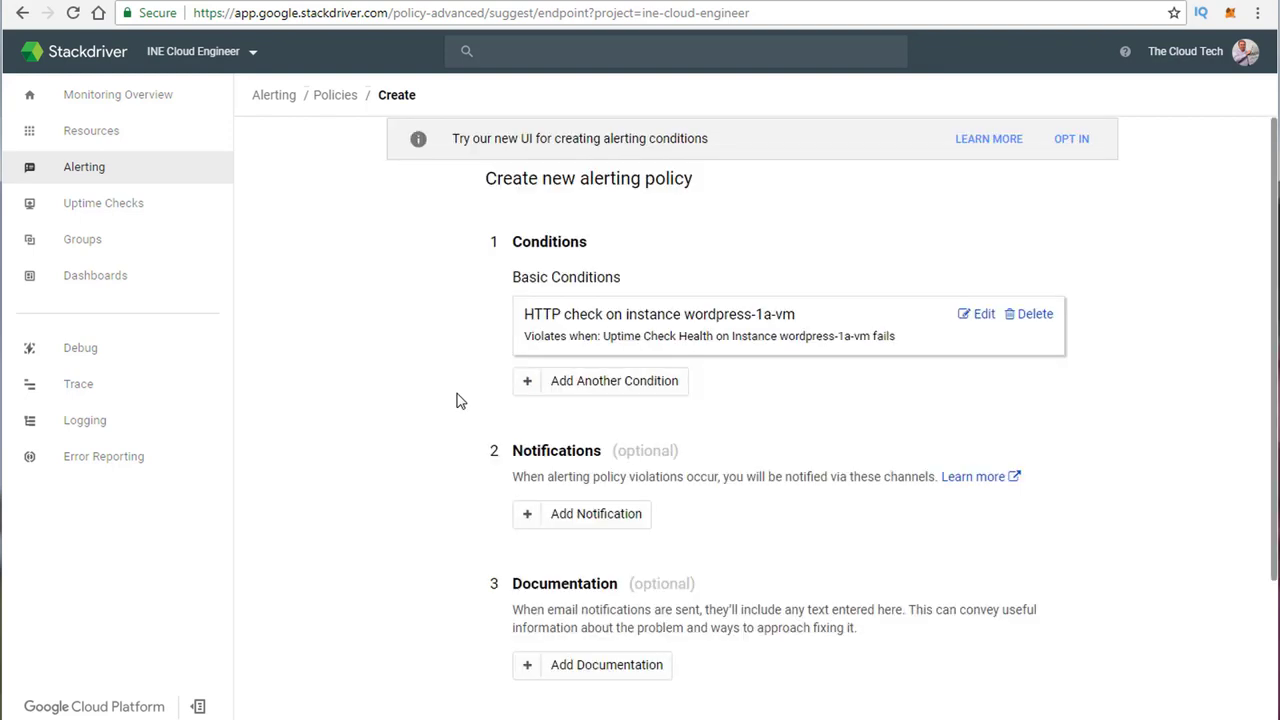
Step: Leave the new alerting policy form for Monitoring Overview
click(94, 100)
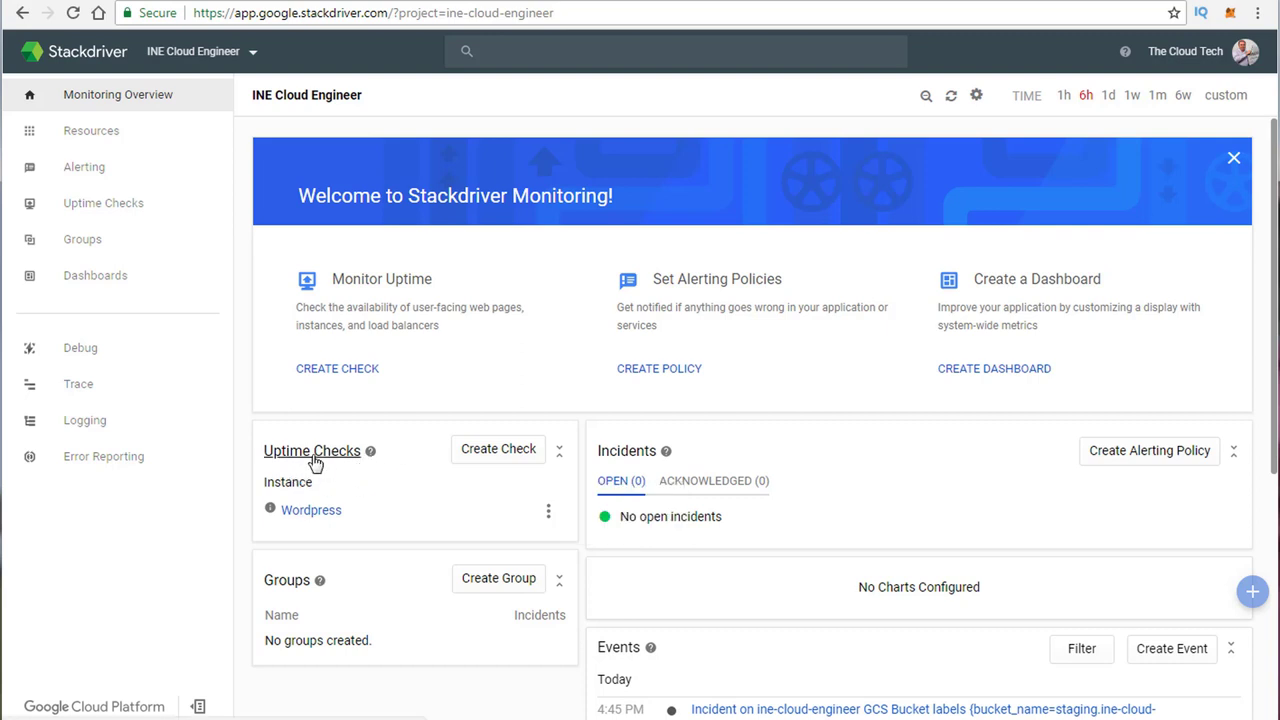
Step: Inspect the Wordpress uptime check's Check config, then return to Monitoring Overview
click(320, 513)
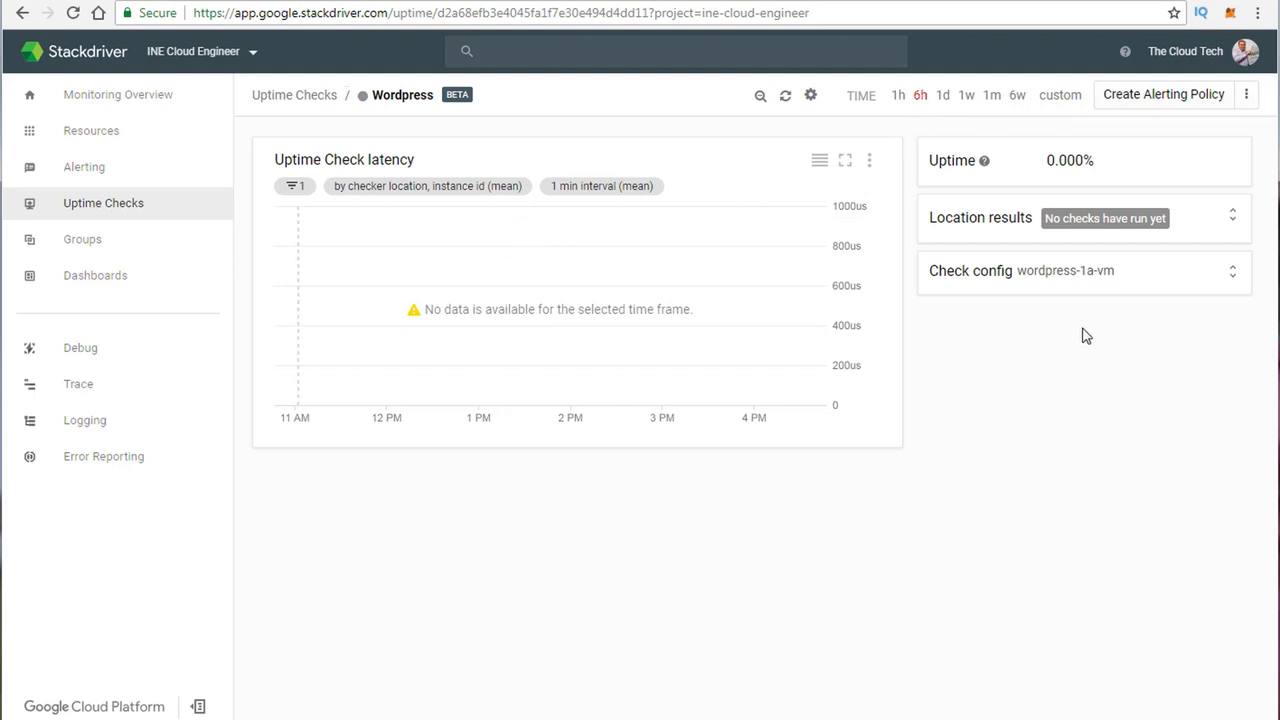
click(1008, 272)
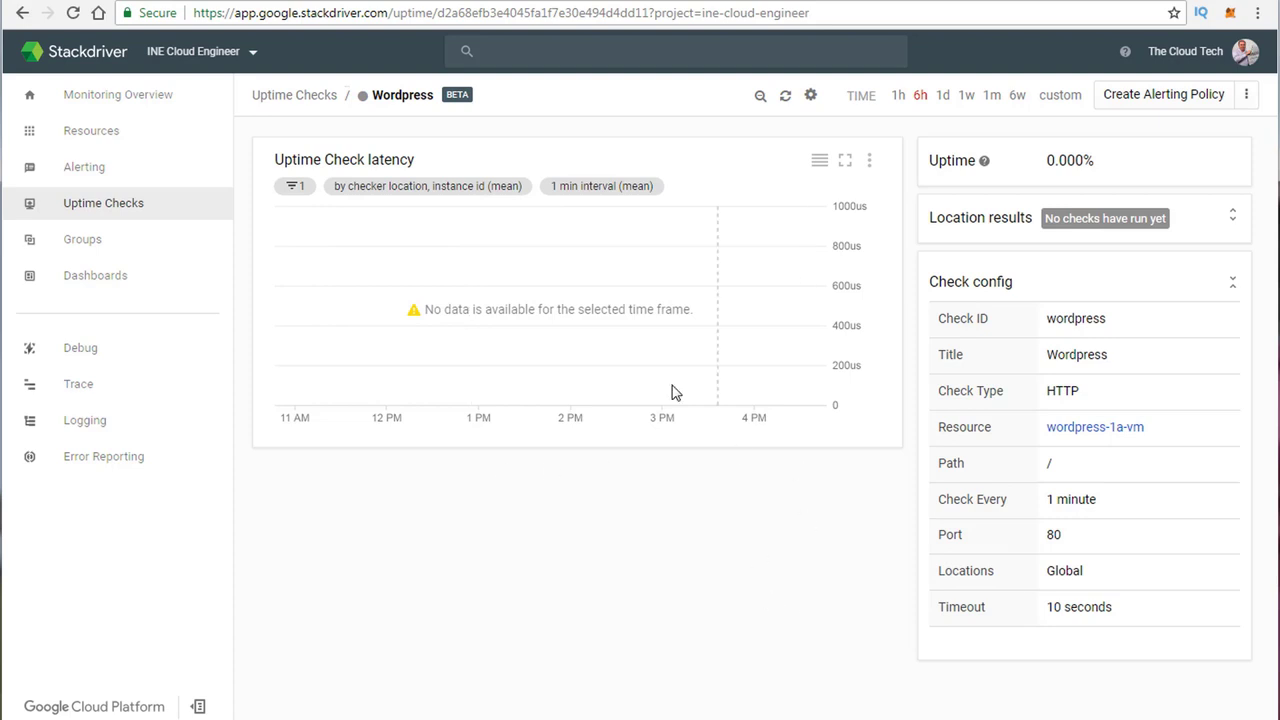
click(116, 100)
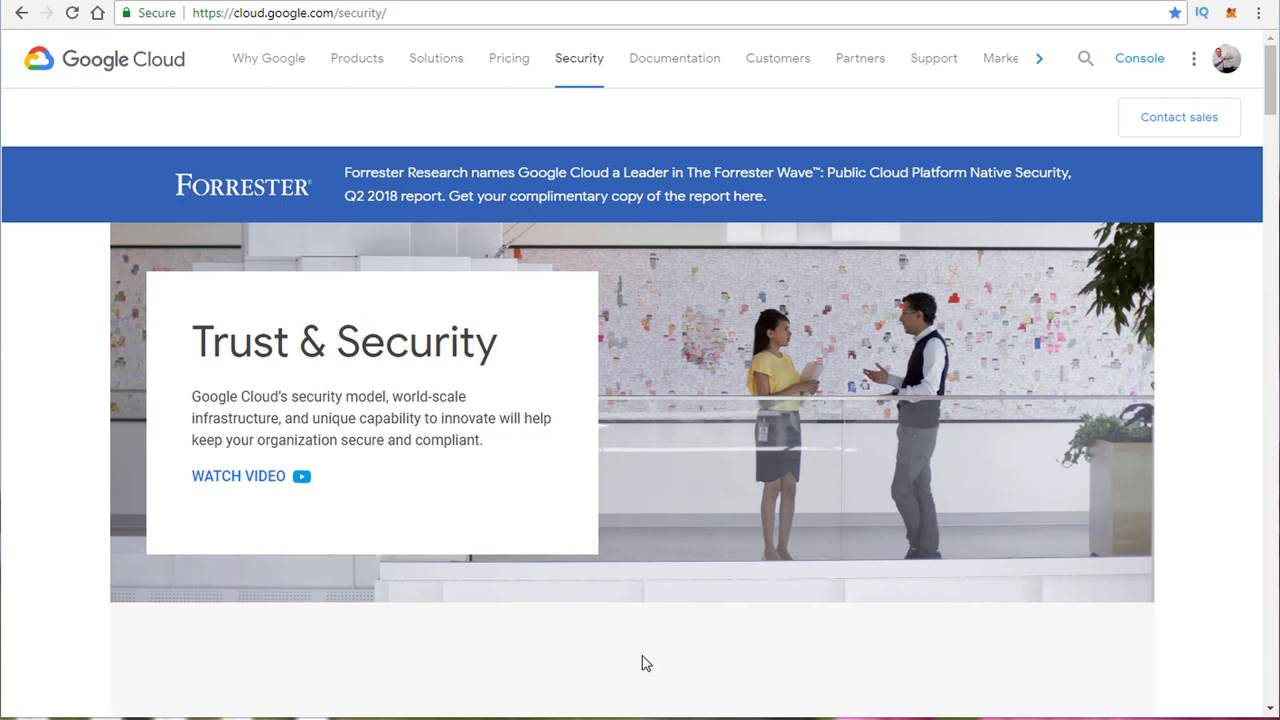
Step: In the Compliance section, follow LEARN MORE under 'Ready for GDPR?'
scroll(600, 660, down, 3)
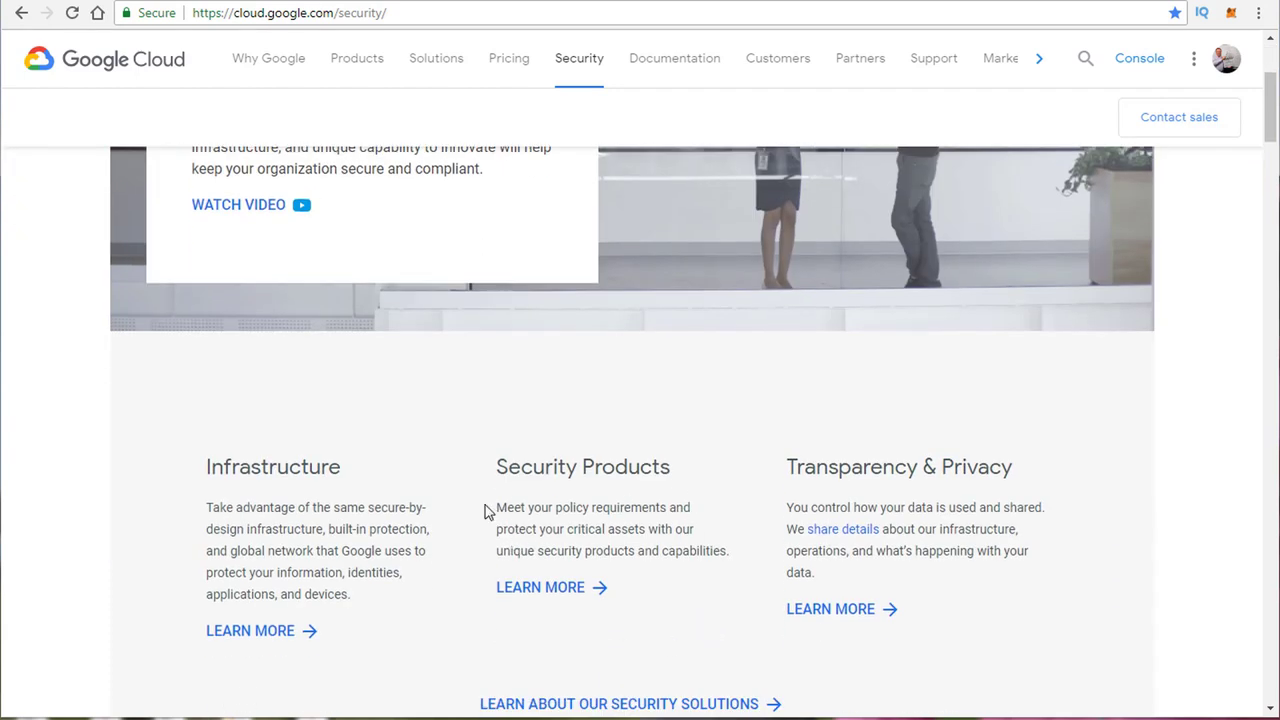
scroll(360, 520, down, 3)
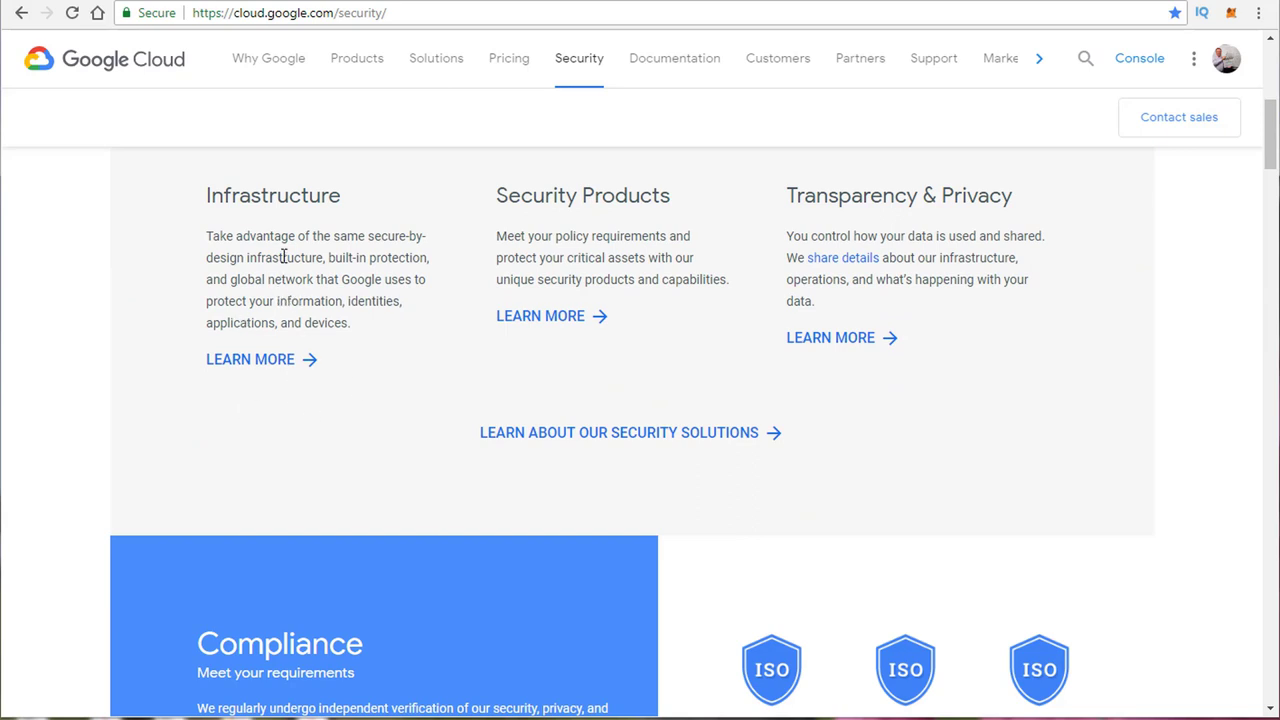
scroll(409, 391, down, 5)
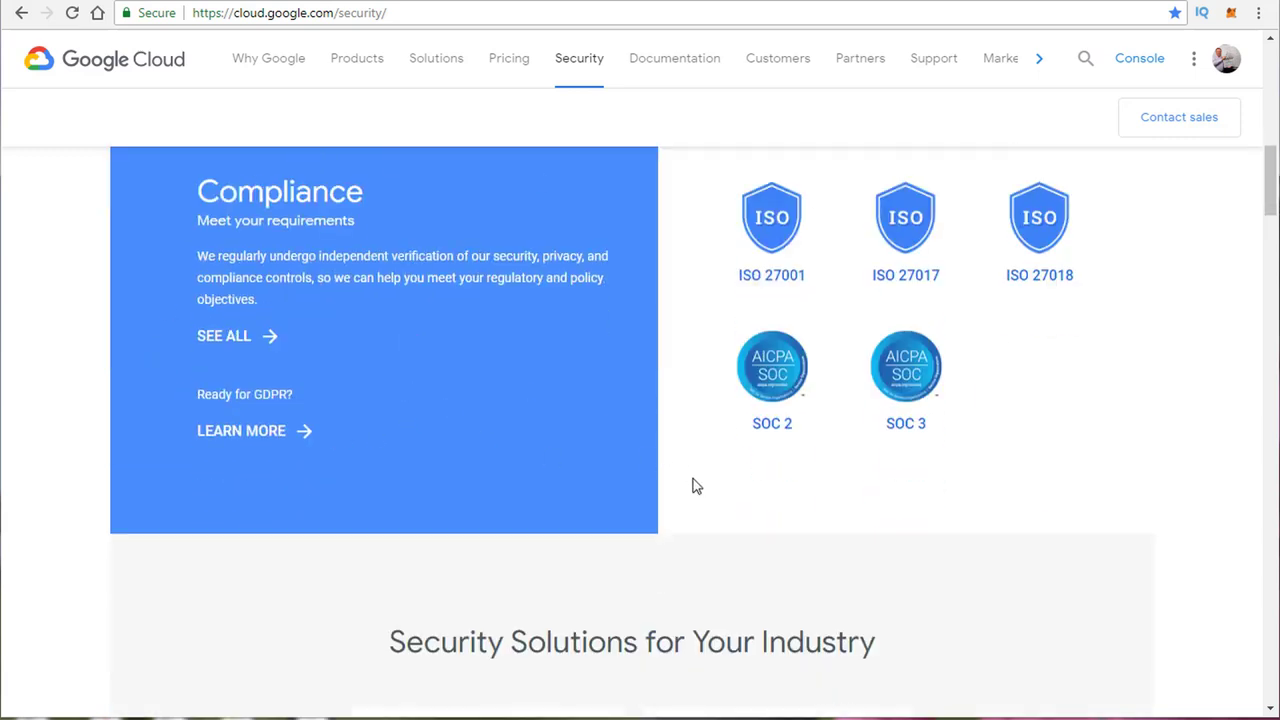
click(246, 432)
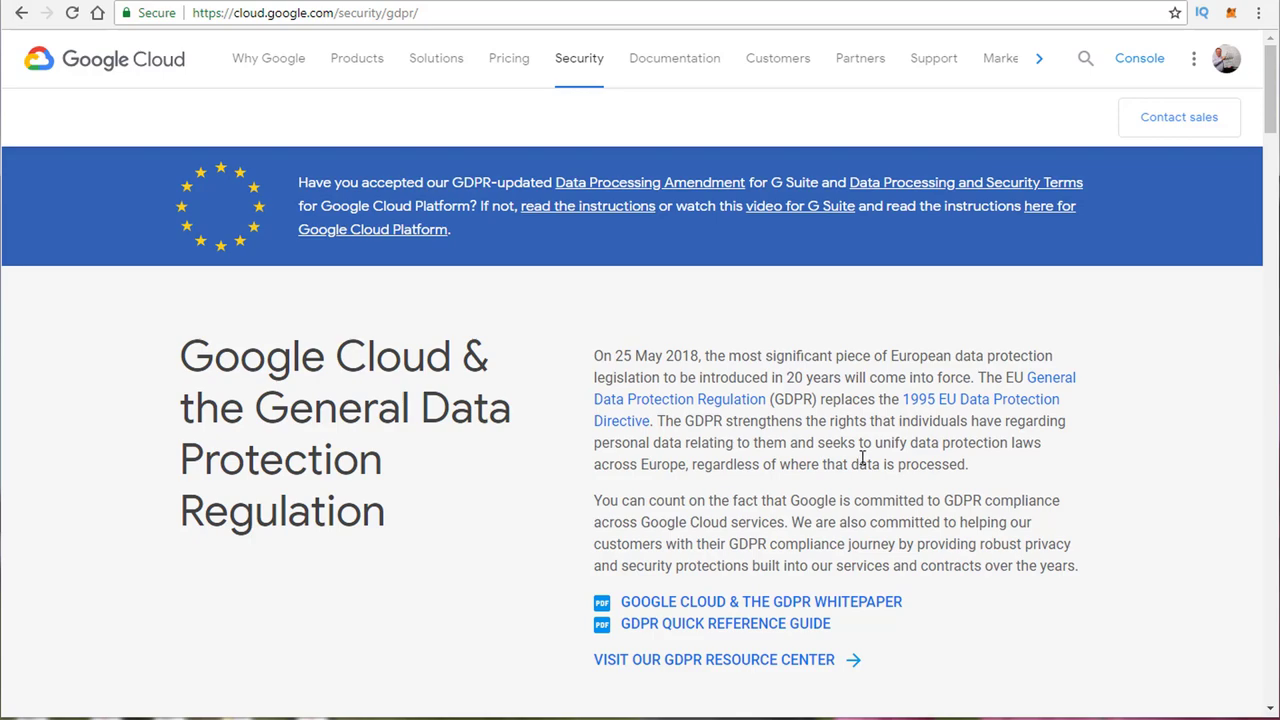
Step: Go back to Trust & Security, then highlight and clear the 'Security Solutions for Your Industry' heading
scroll(857, 460, down, 6)
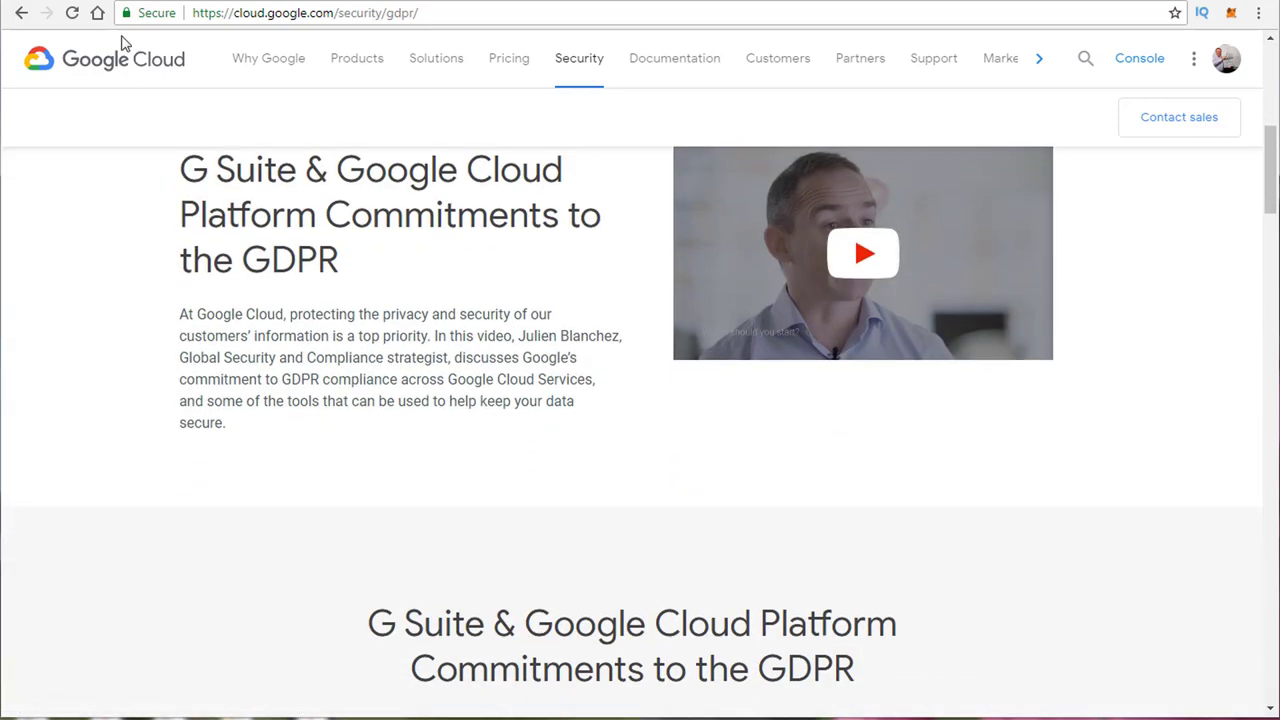
click(21, 13)
scroll(365, 430, down, 11)
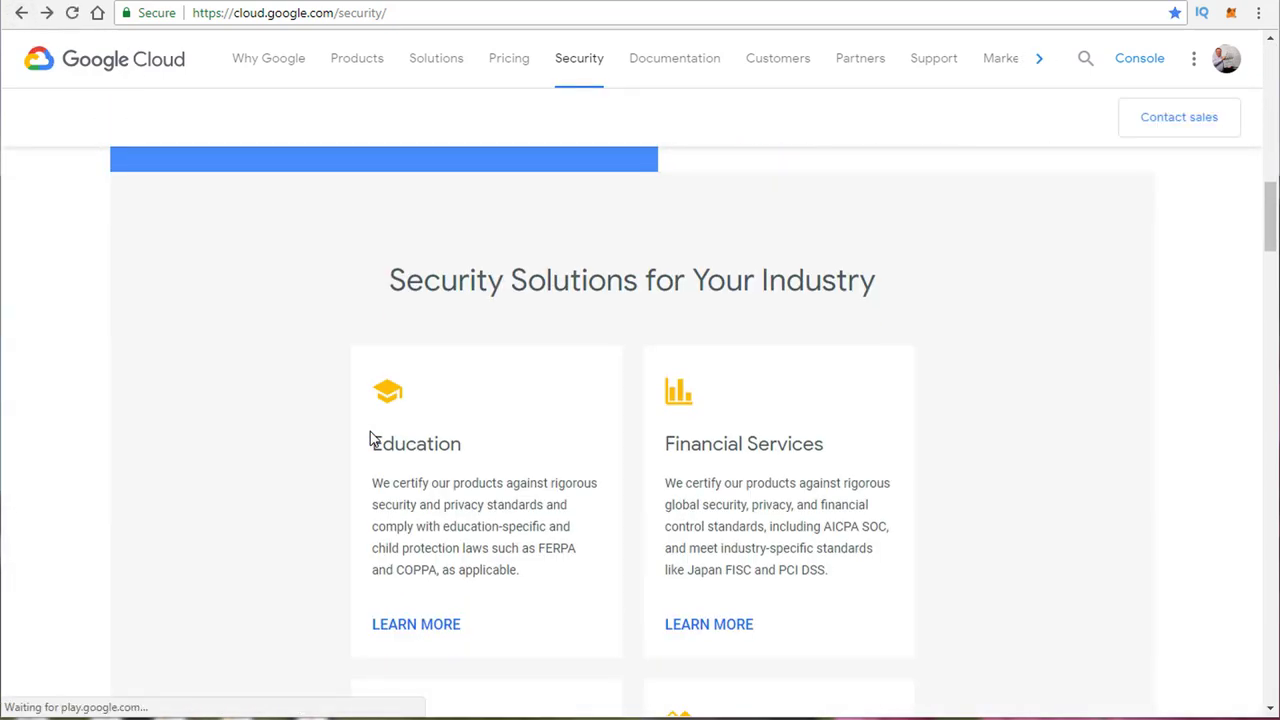
scroll(324, 438, down, 3)
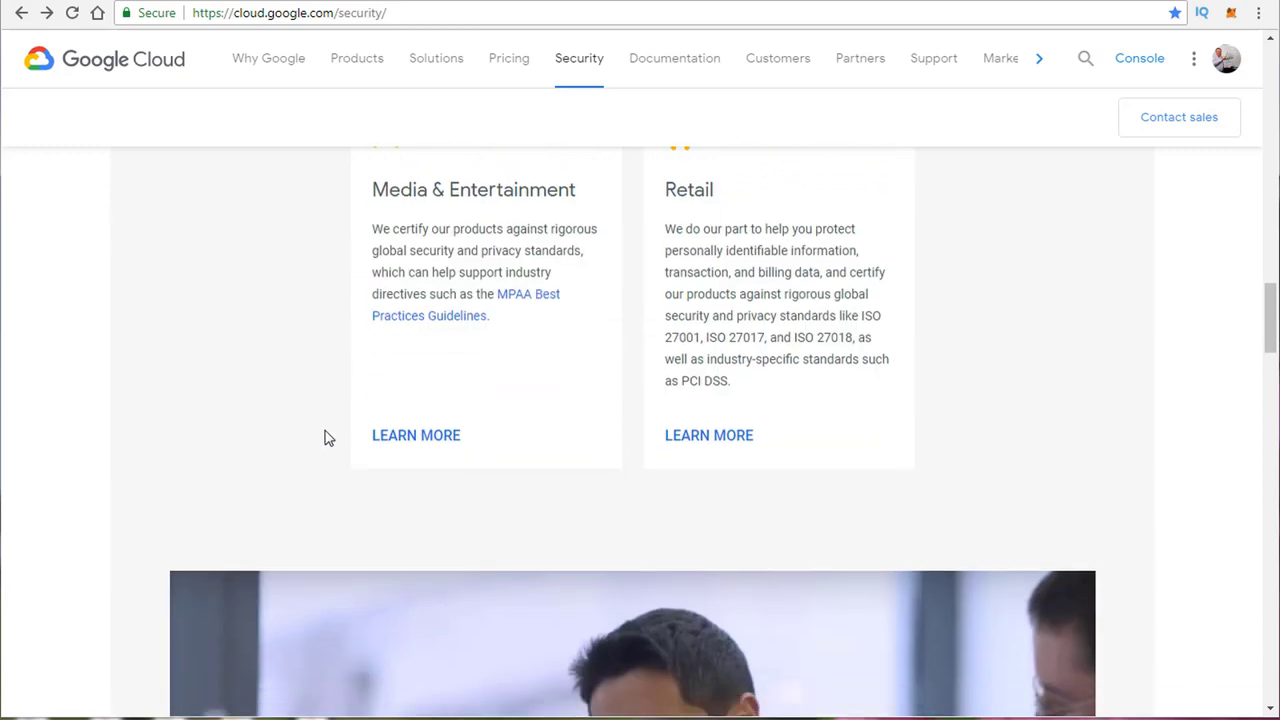
scroll(343, 480, up, 5)
scroll(343, 480, up, 7)
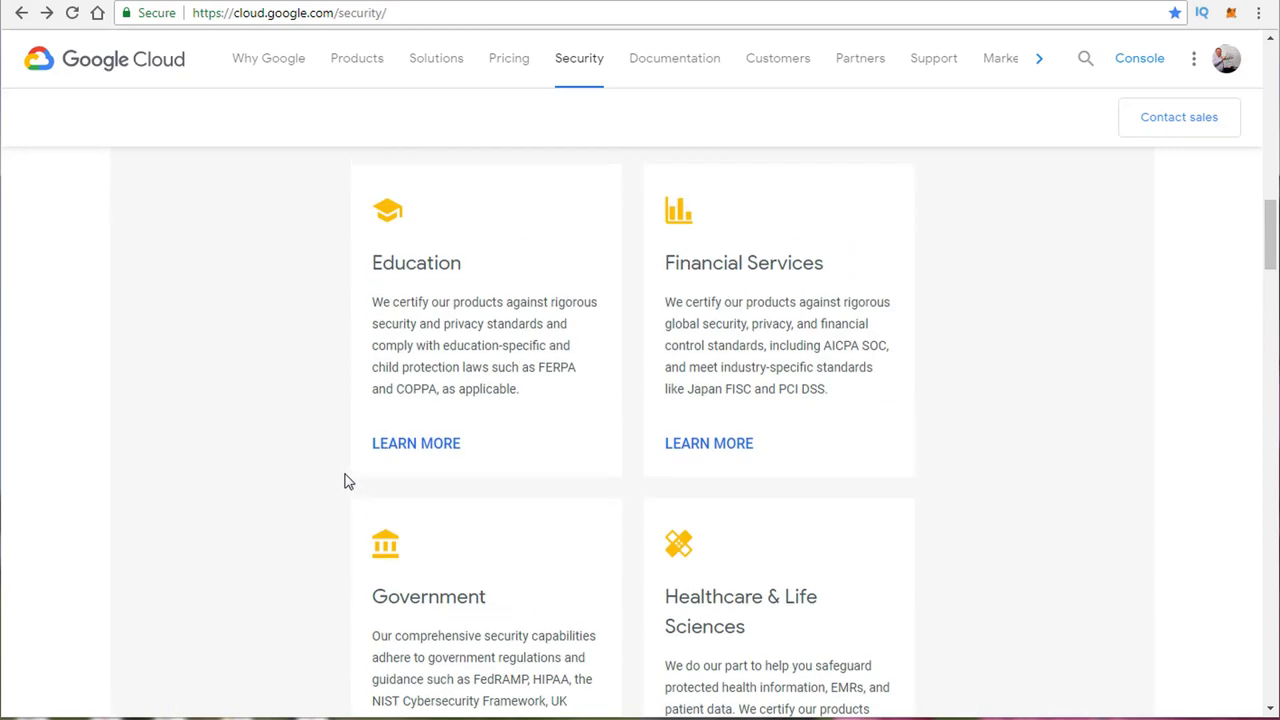
double_click(474, 462)
click(474, 462)
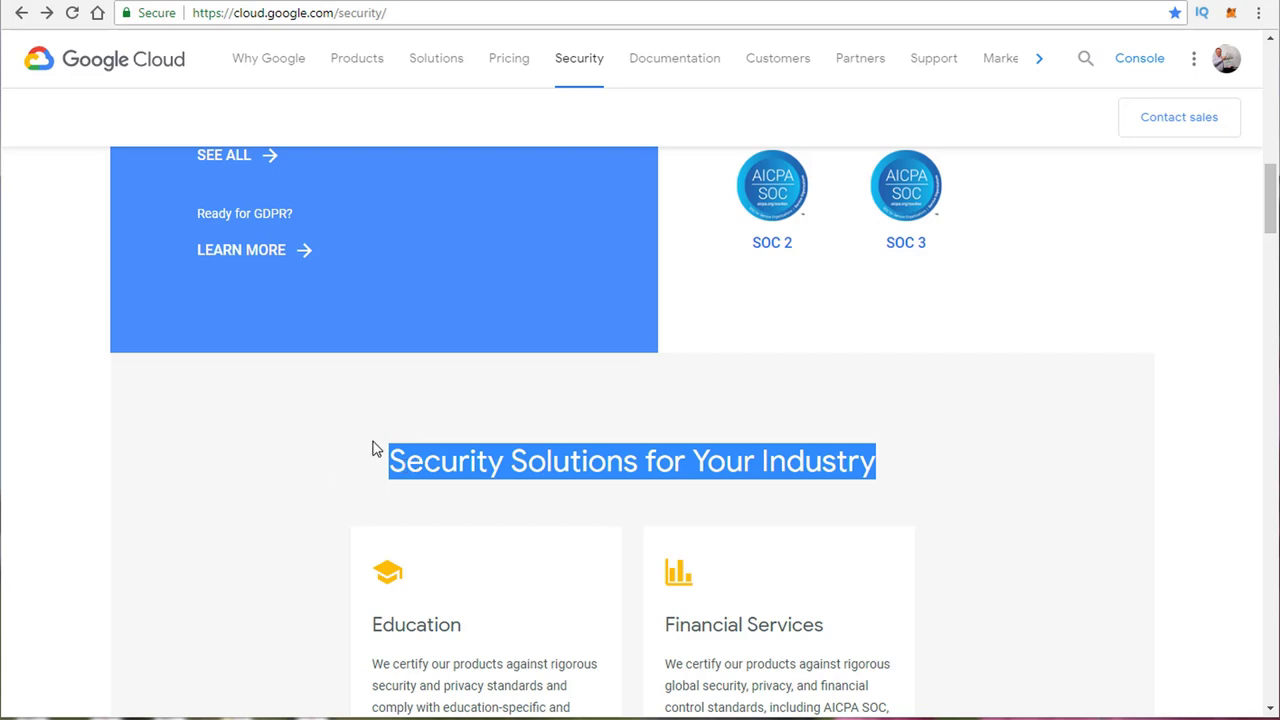
click(372, 449)
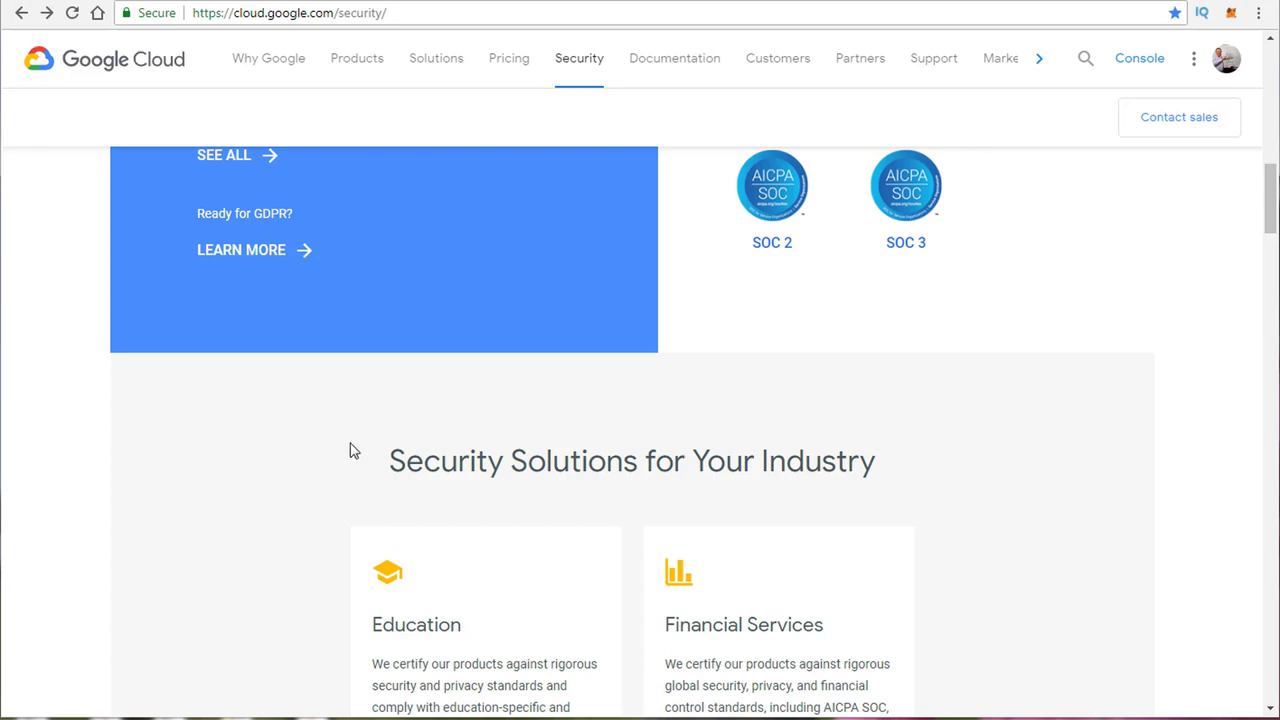
scroll(355, 449, down, 3)
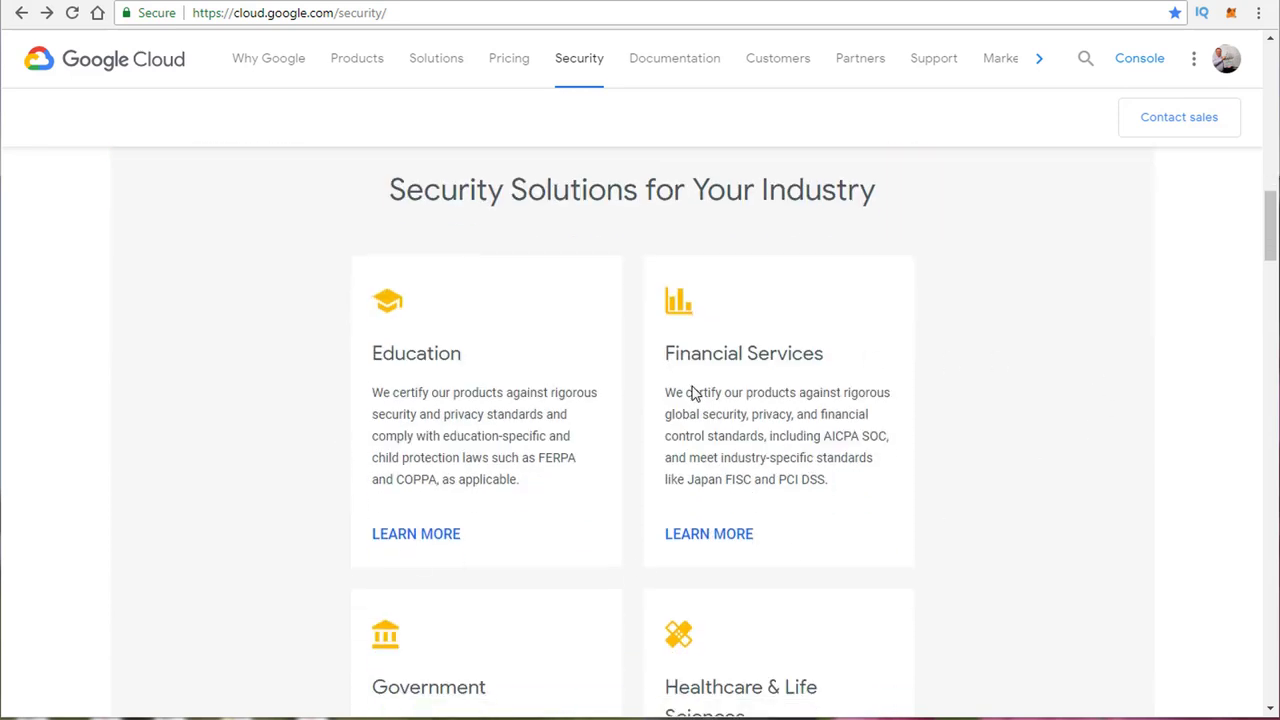
Step: Browse the Financial Services solutions page, then return to the Trust & Security industry cards
click(752, 537)
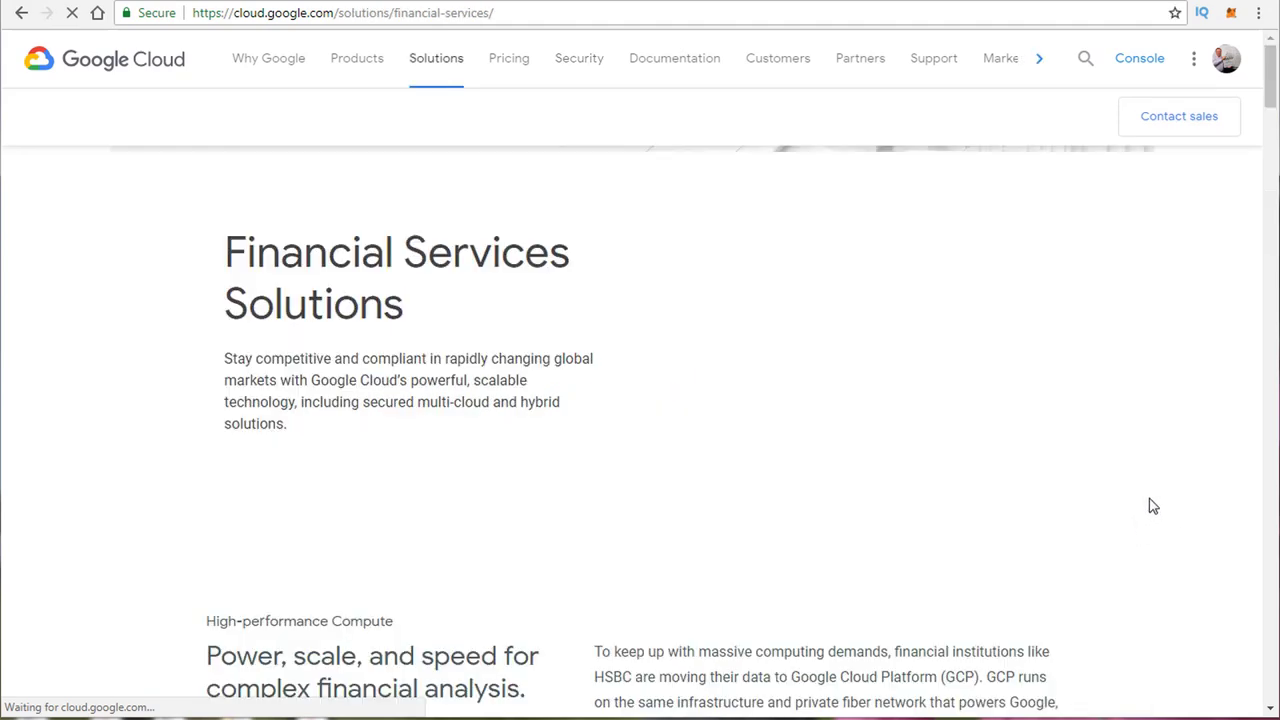
scroll(509, 489, down, 7)
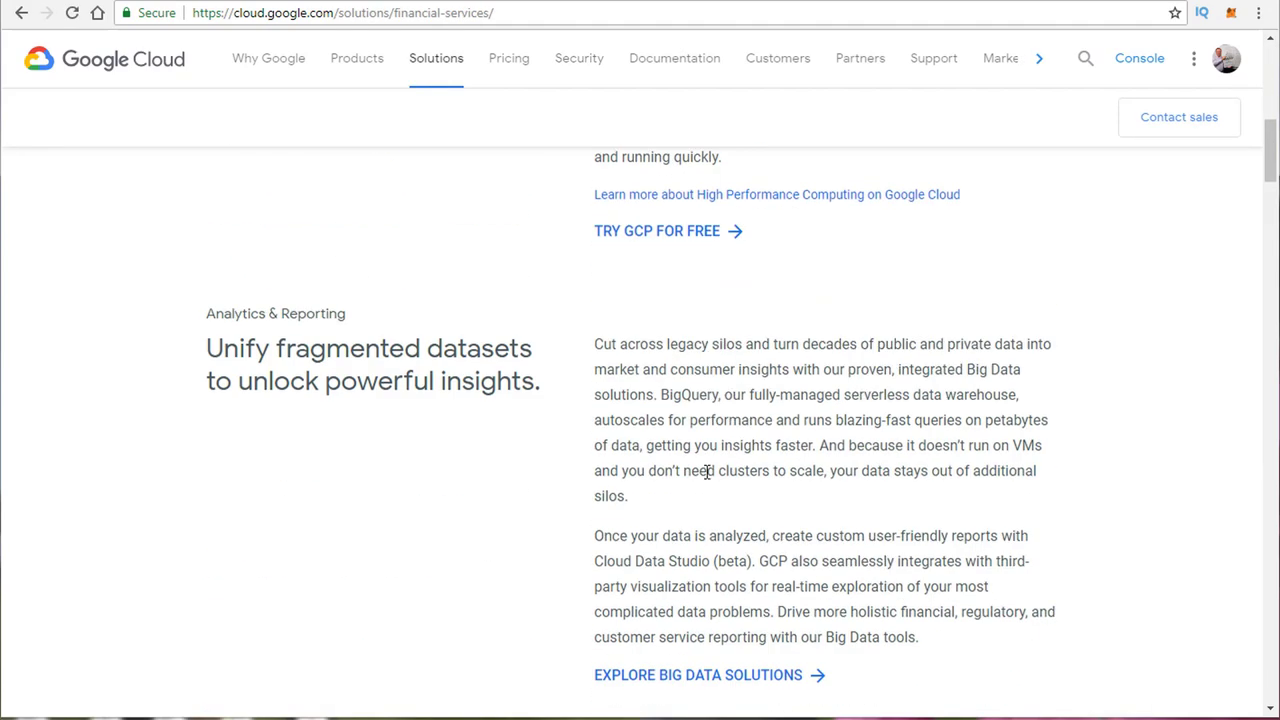
scroll(706, 471, up, 3)
scroll(420, 545, up, 3)
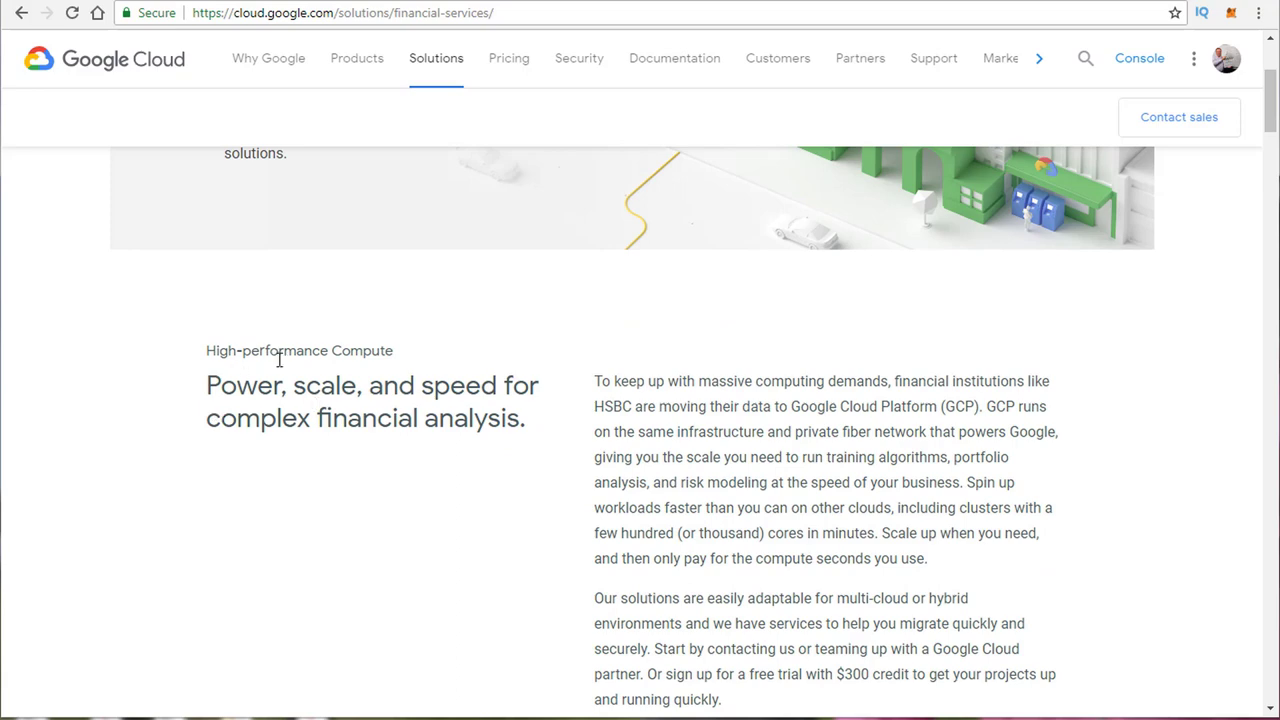
scroll(280, 360, down, 6)
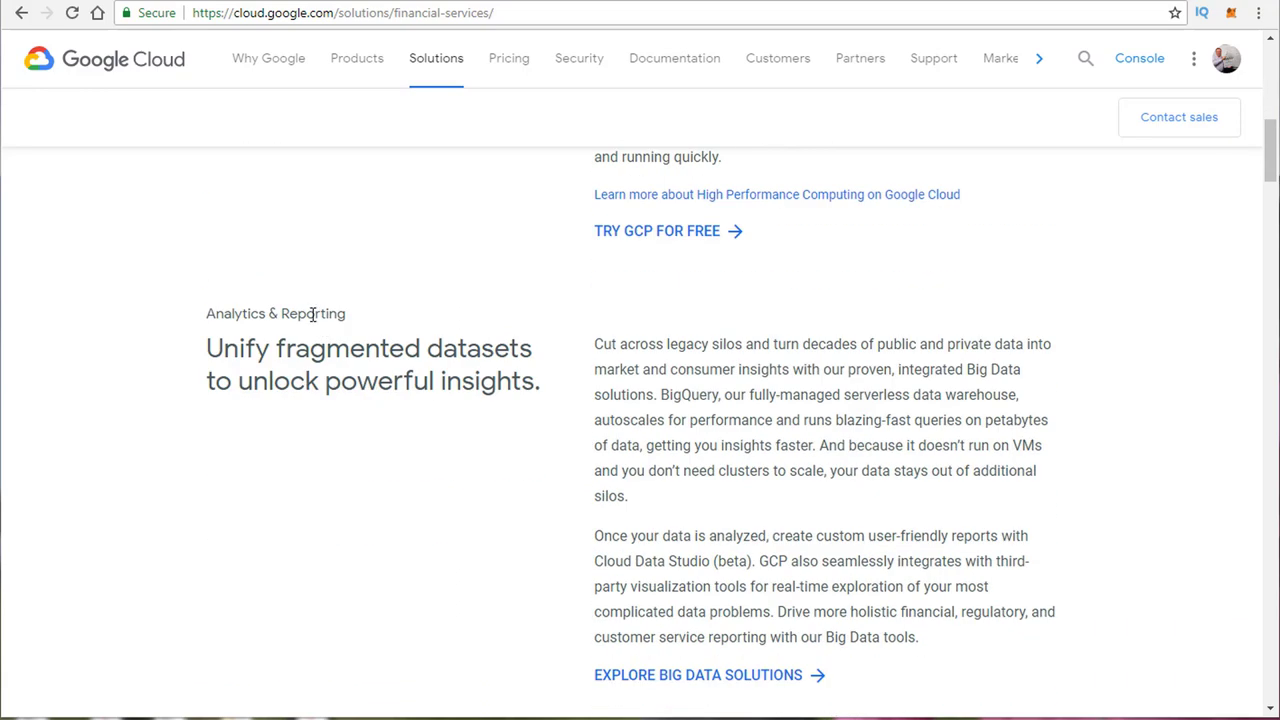
scroll(305, 330, down, 5)
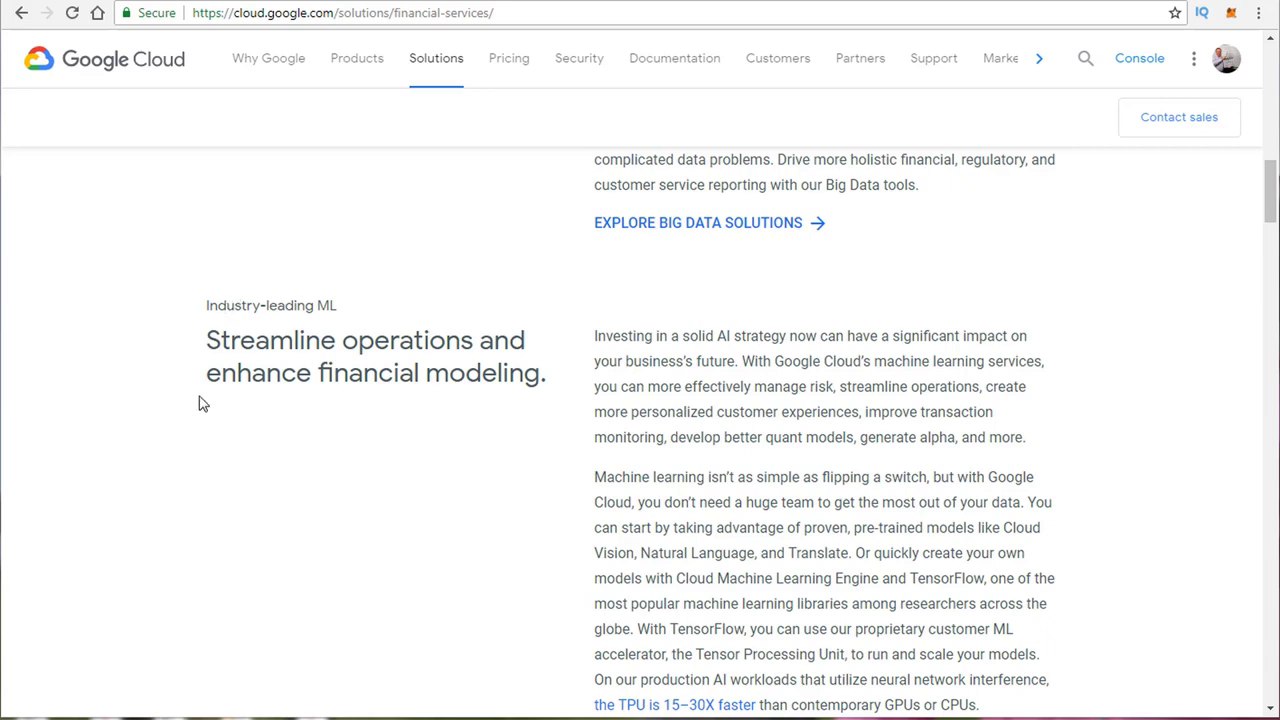
scroll(574, 460, down, 10)
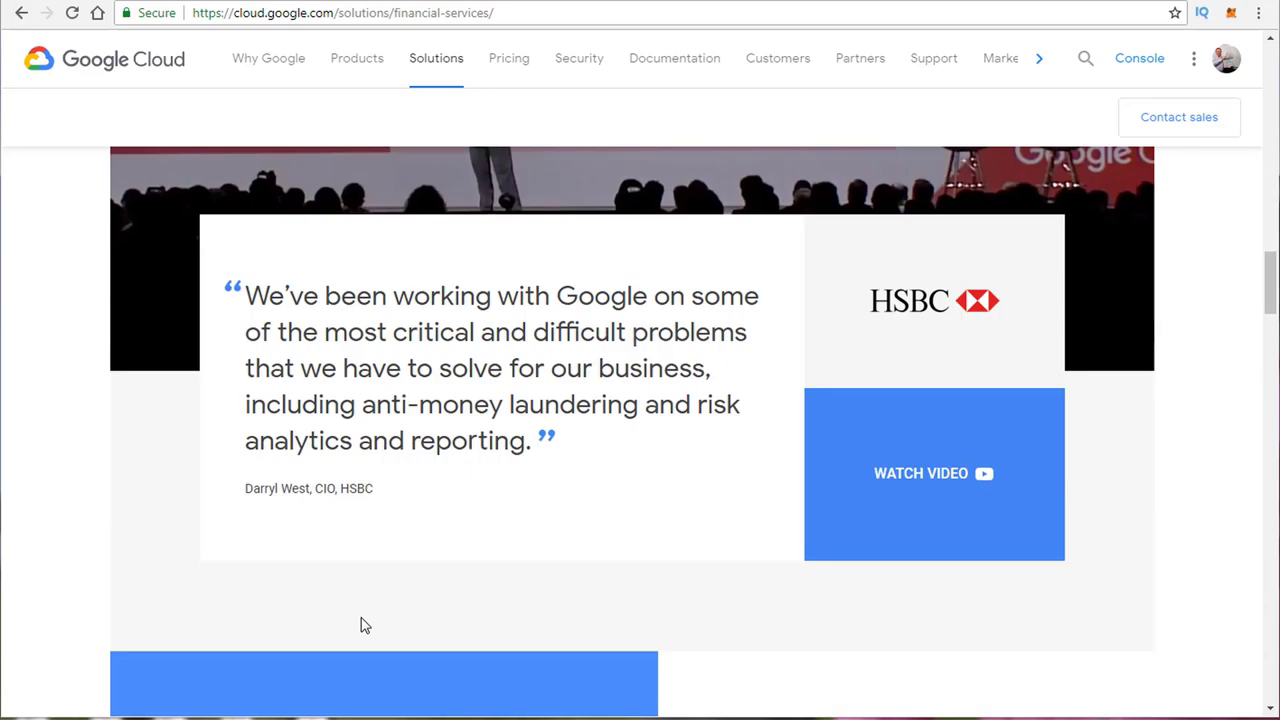
scroll(365, 625, down, 5)
scroll(549, 557, down, 5)
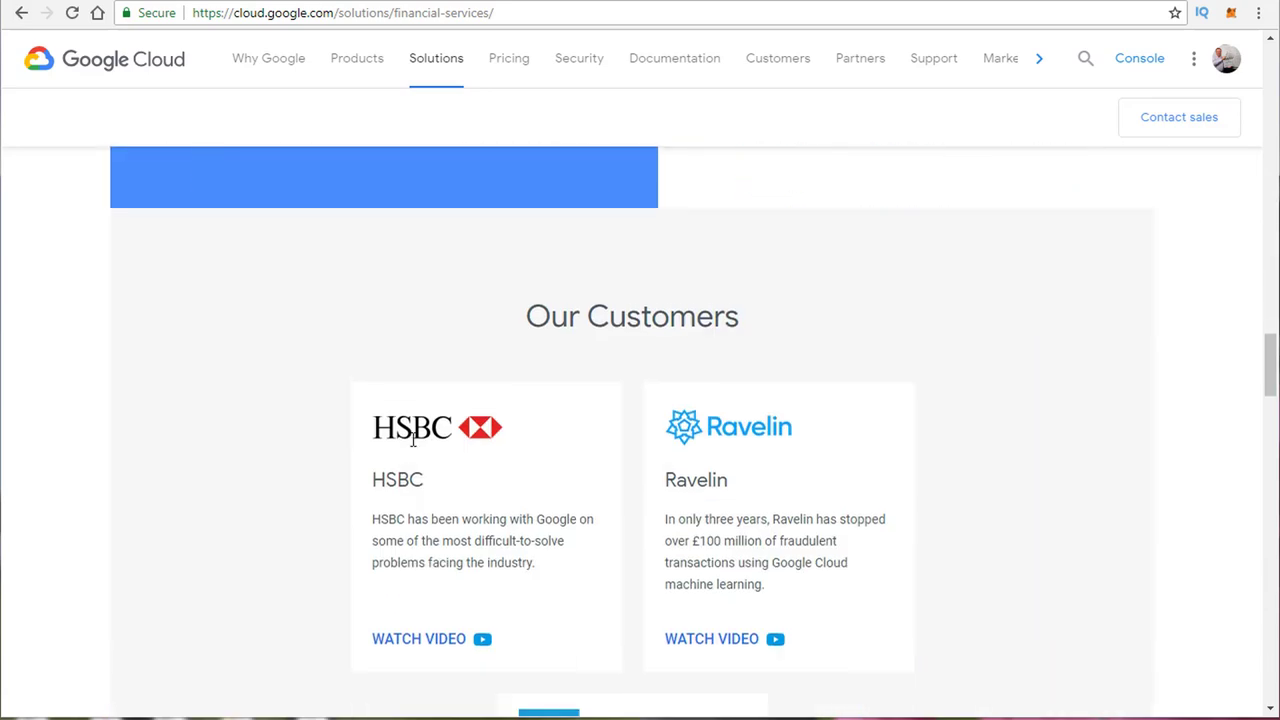
scroll(323, 503, down, 5)
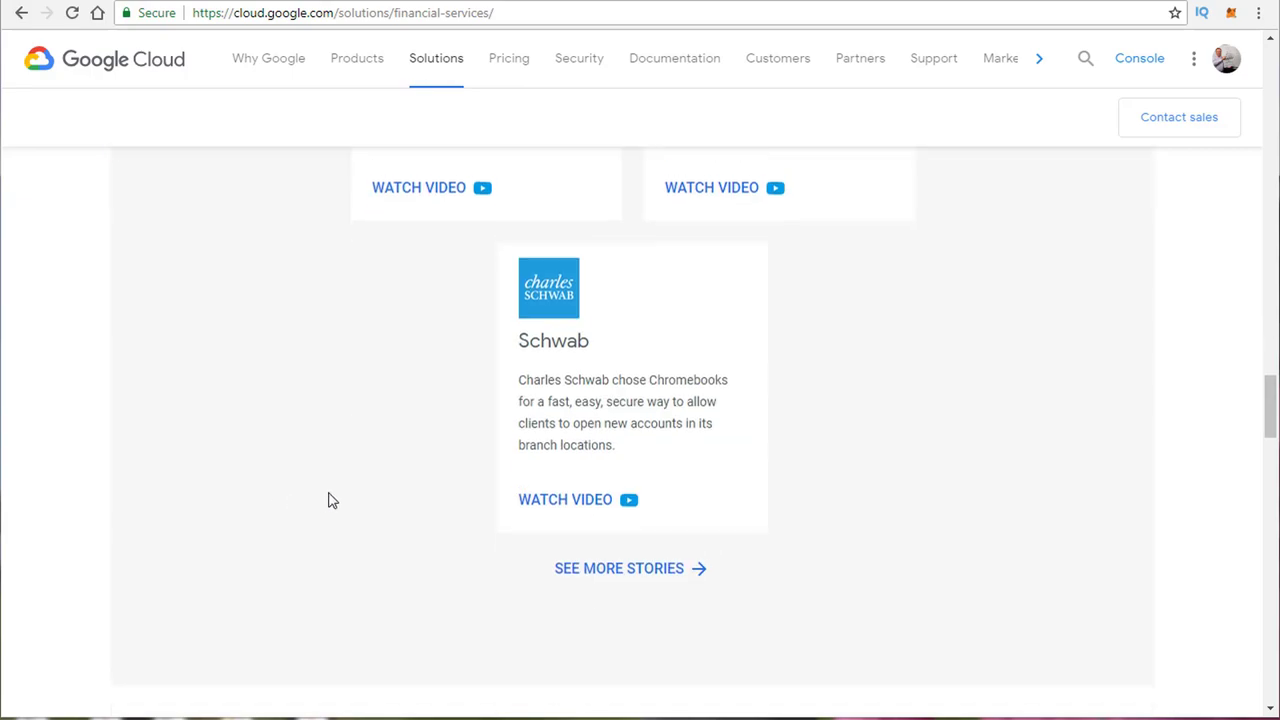
scroll(370, 520, up, 15)
scroll(407, 543, up, 3)
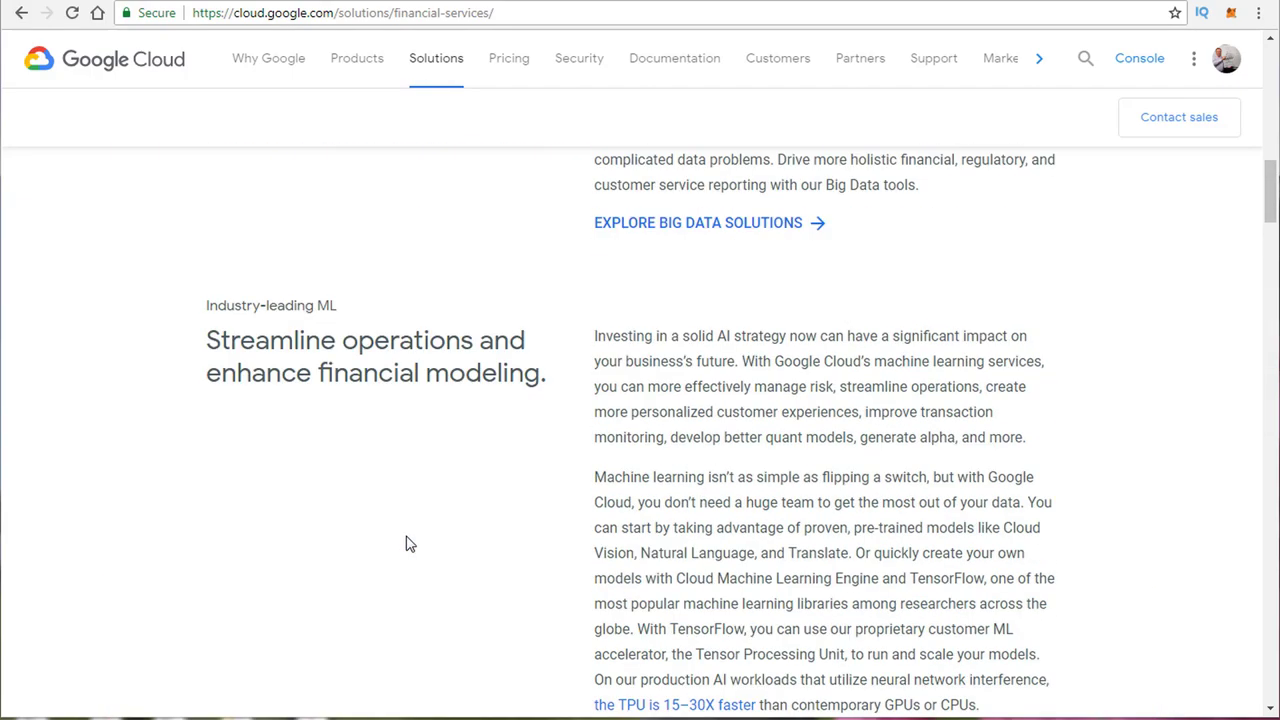
scroll(412, 543, up, 1)
scroll(443, 526, up, 4)
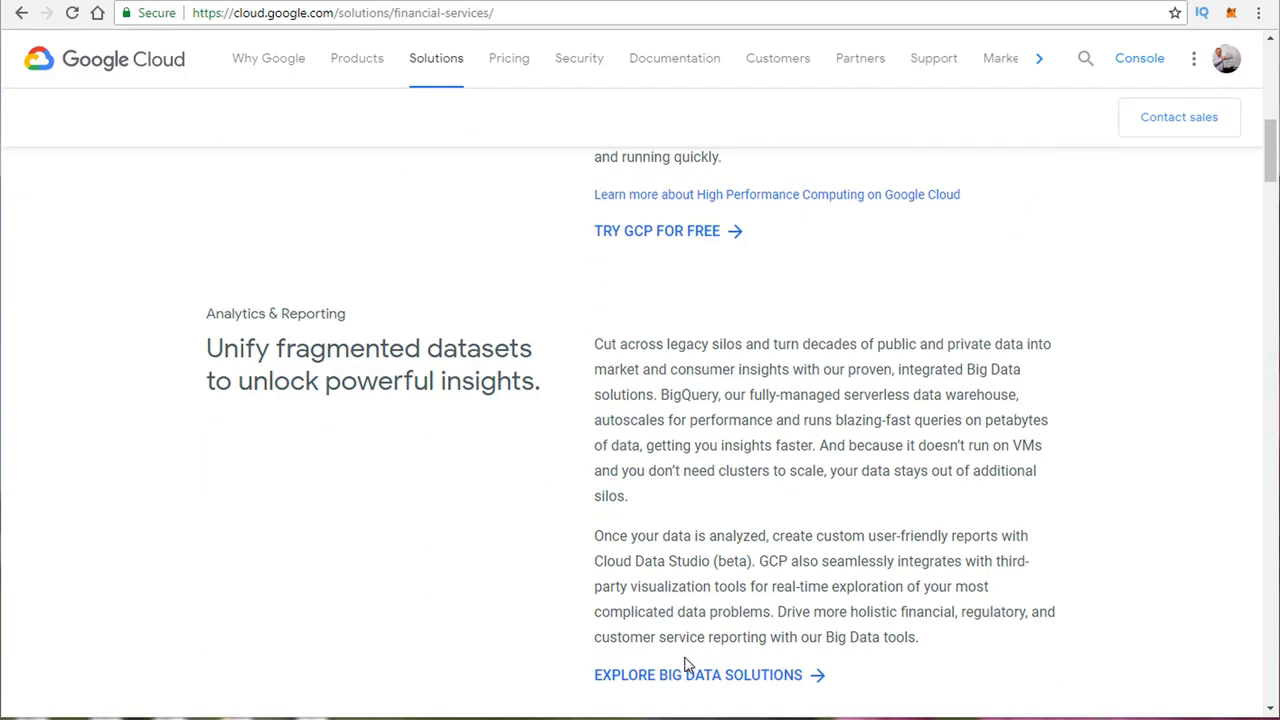
scroll(689, 543, up, 4)
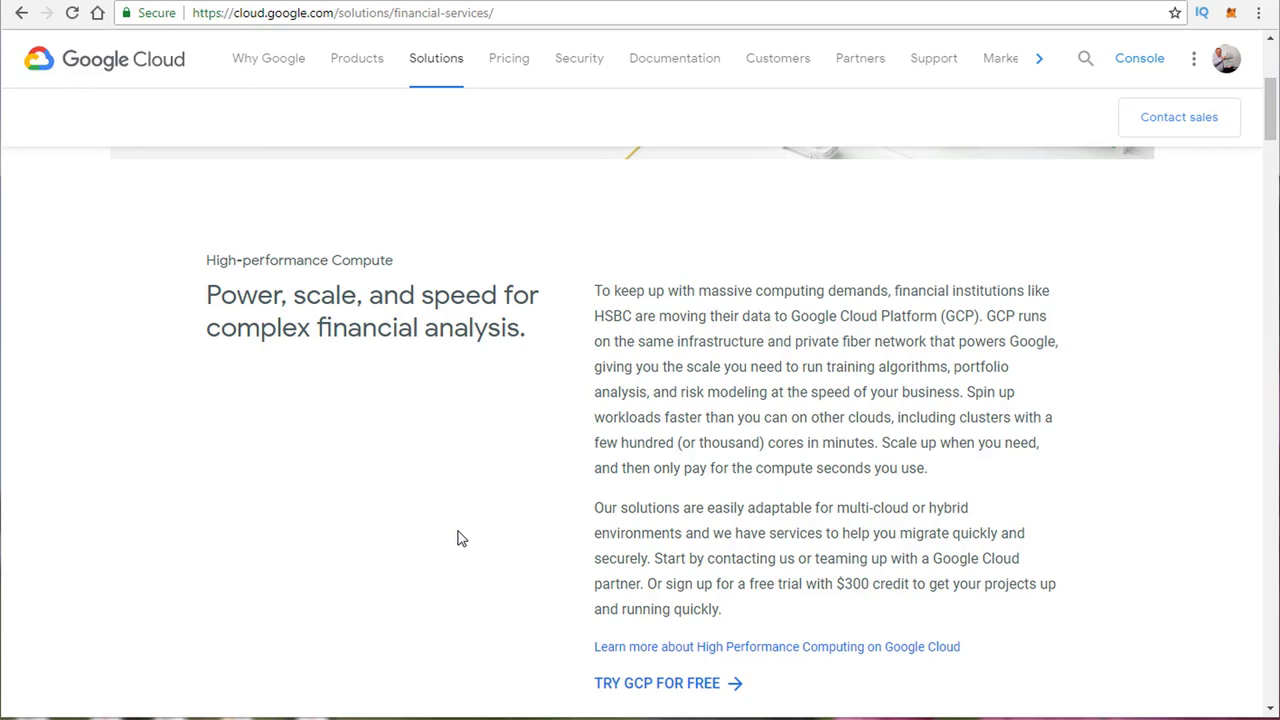
click(21, 14)
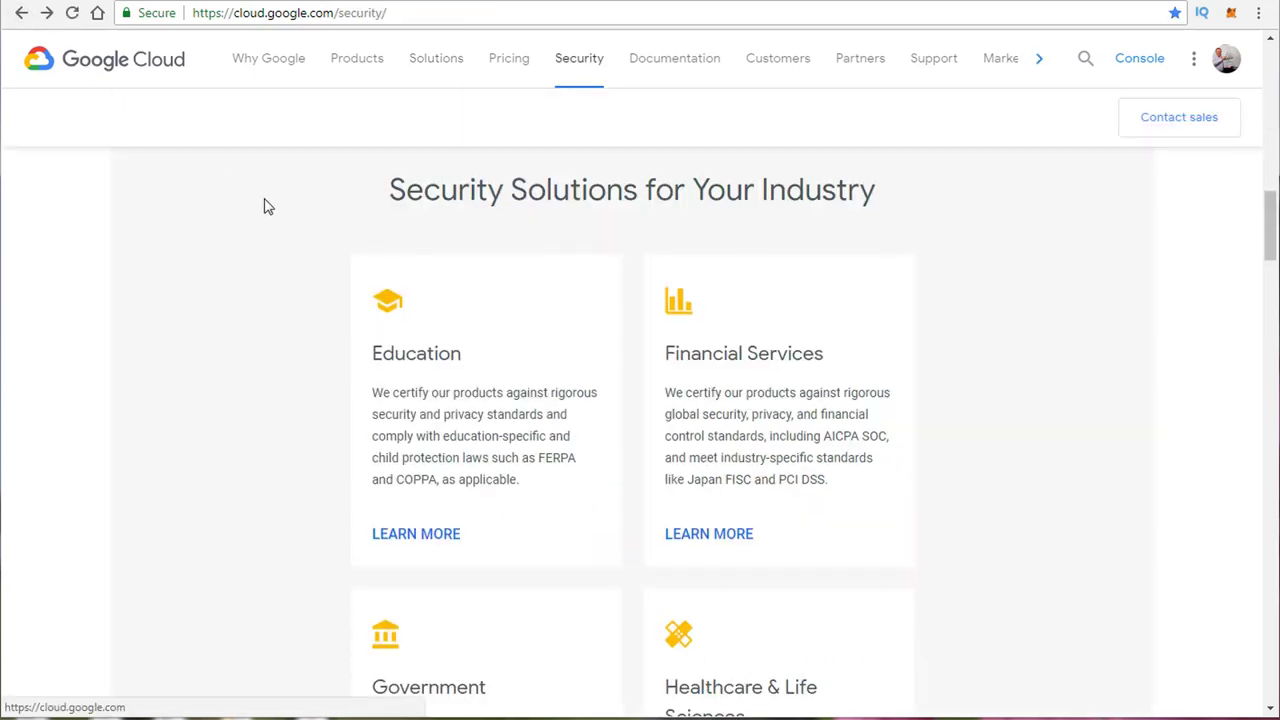
scroll(237, 358, up, 4)
scroll(269, 398, down, 20)
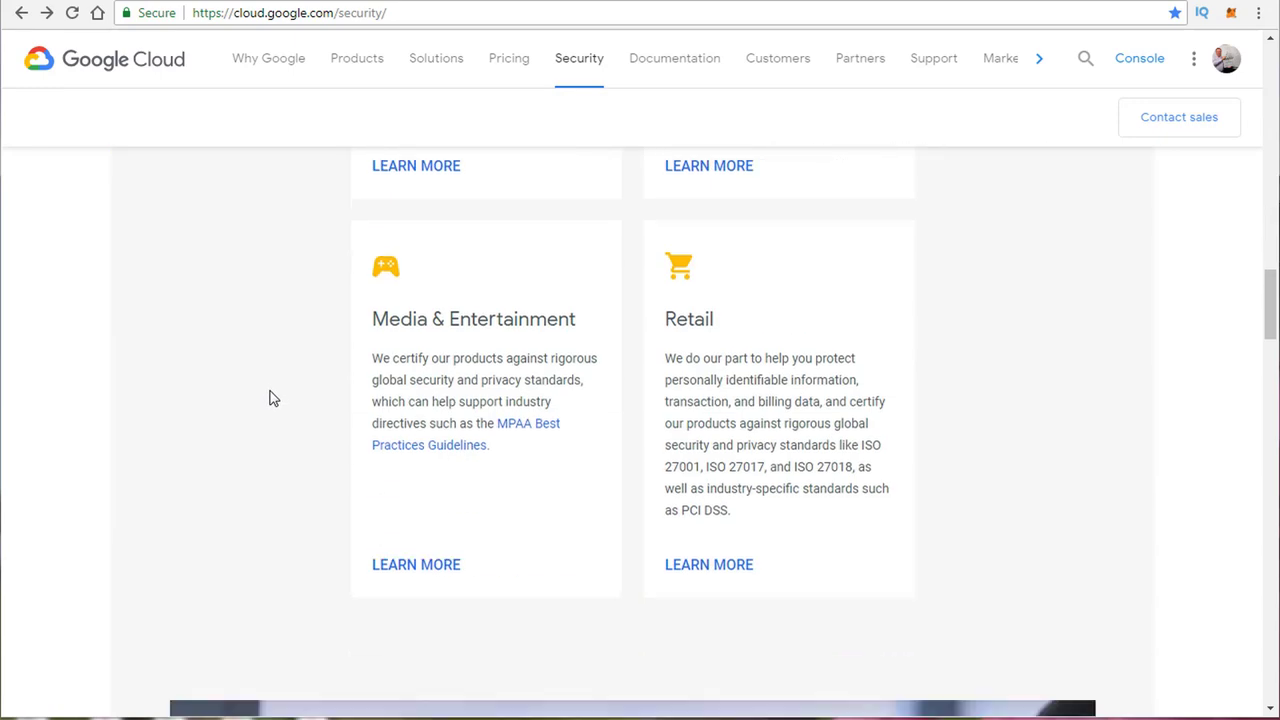
scroll(270, 398, down, 3)
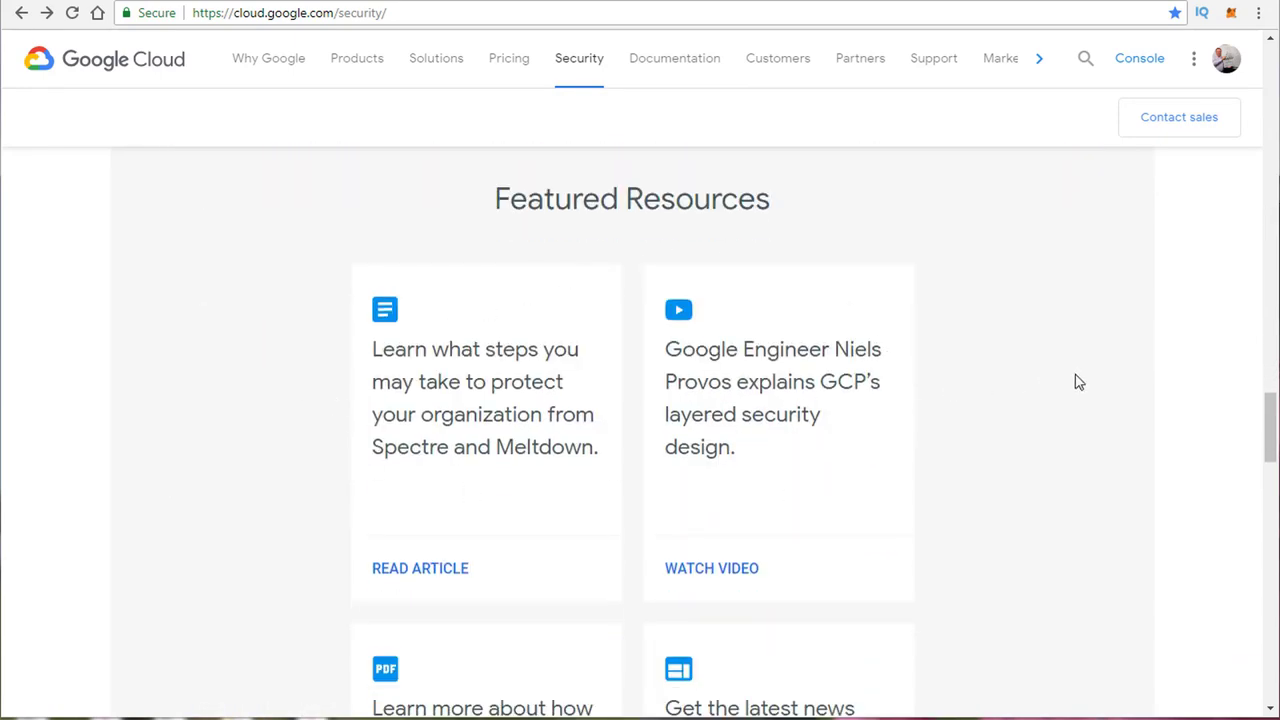
scroll(1077, 380, down, 3)
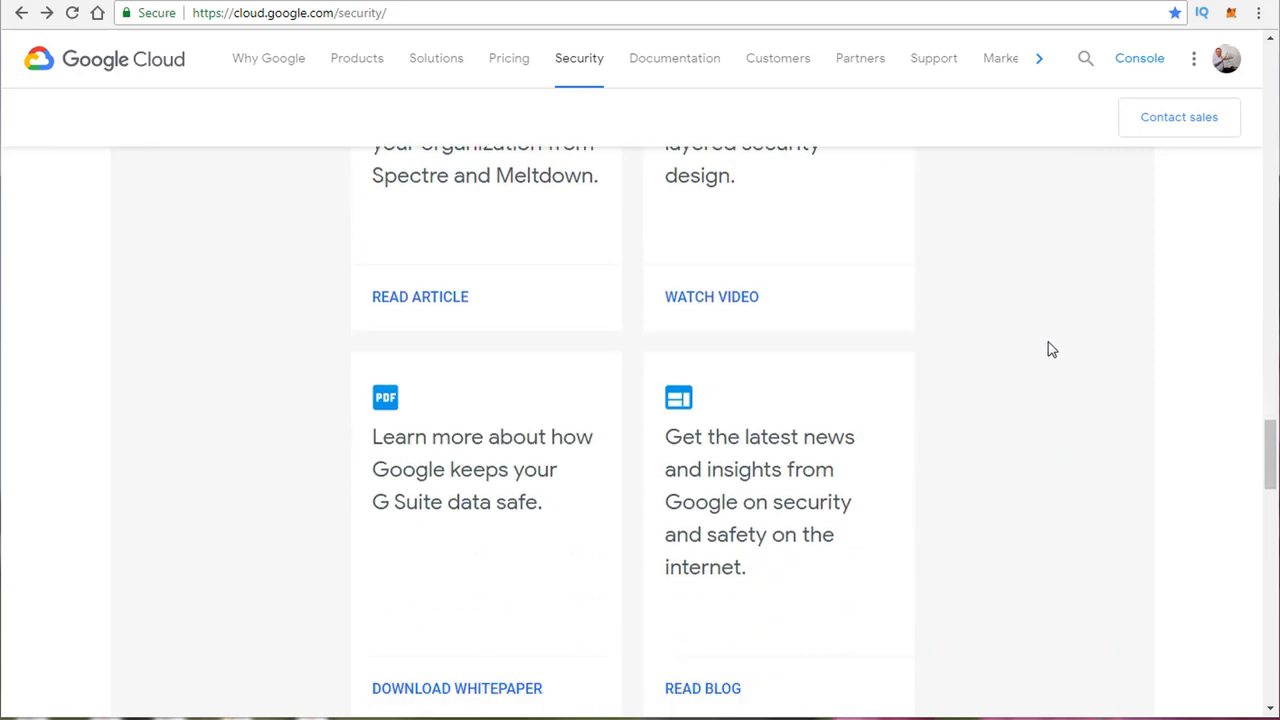
scroll(1049, 350, down, 1)
scroll(1006, 249, down, 4)
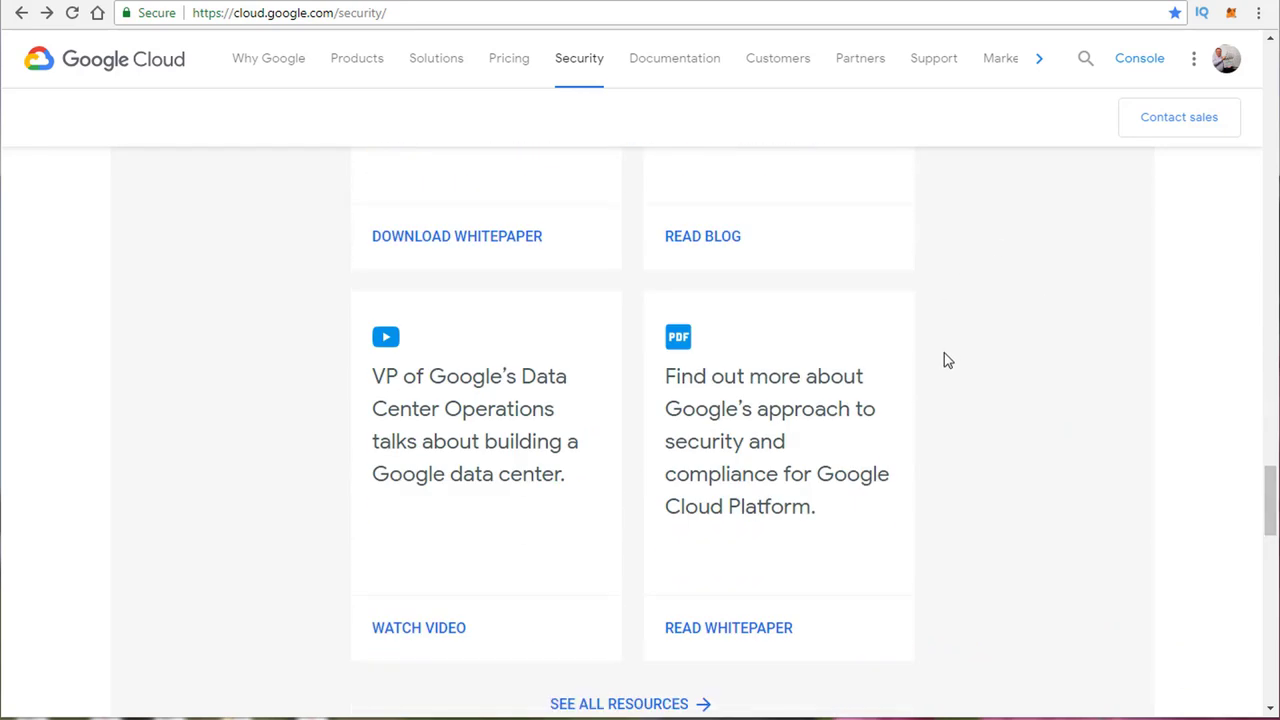
scroll(1000, 293, down, 2)
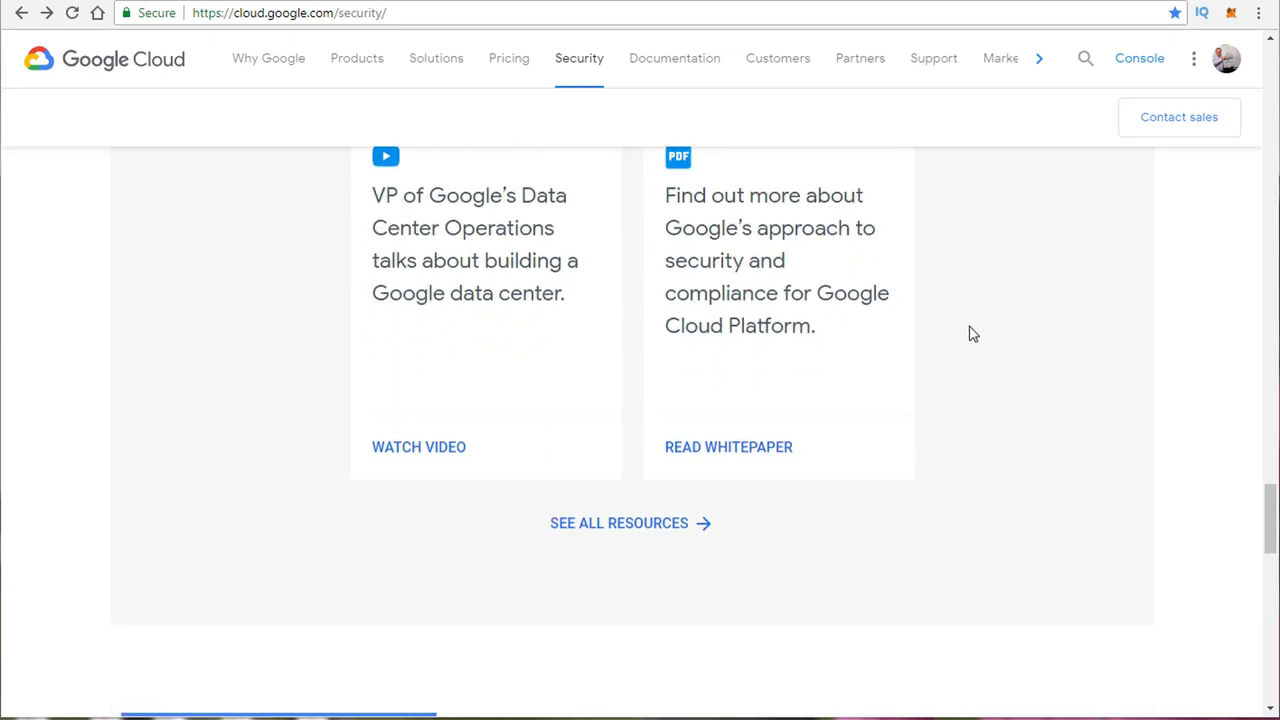
scroll(391, 429, up, 5)
scroll(391, 429, up, 2)
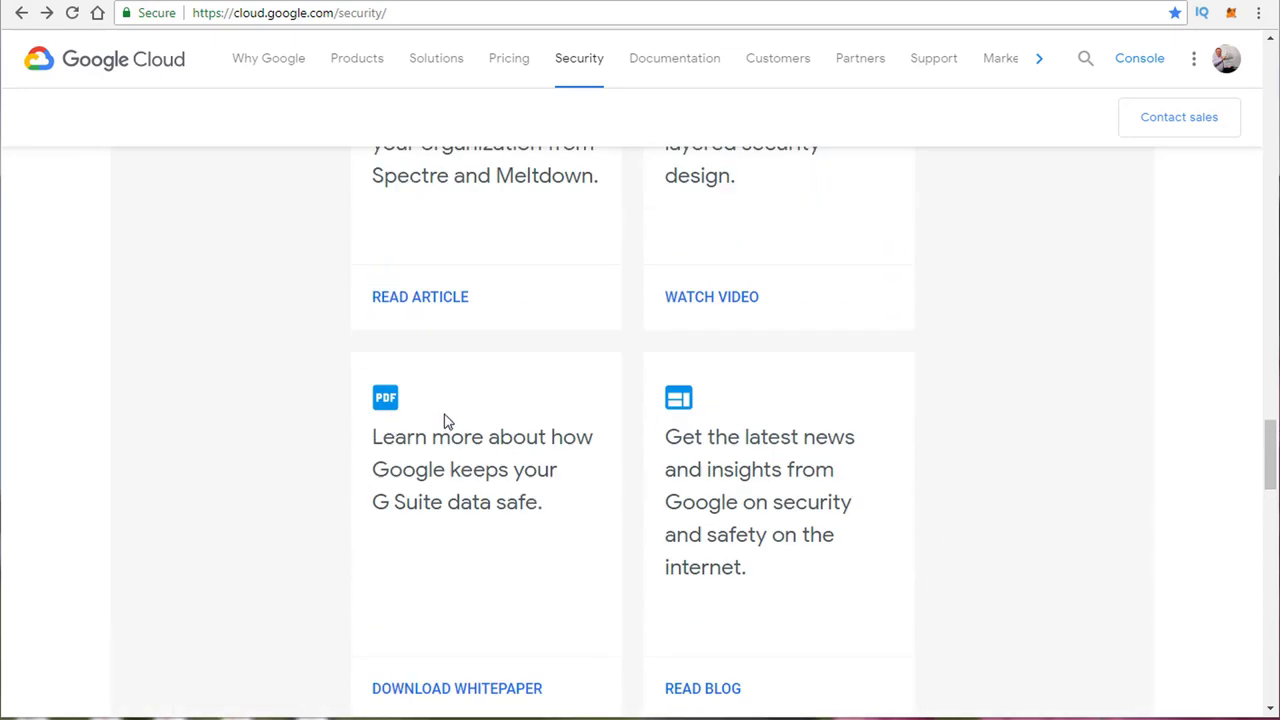
scroll(773, 494, down, 4)
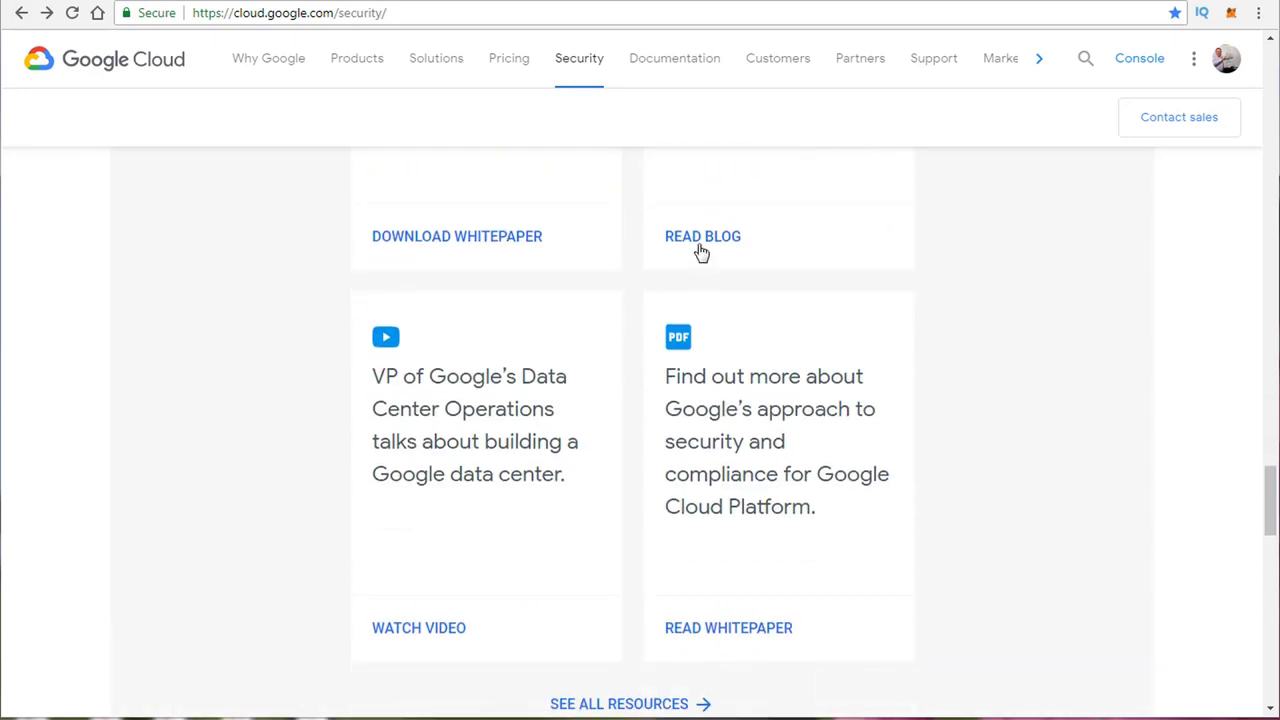
scroll(405, 325, up, 5)
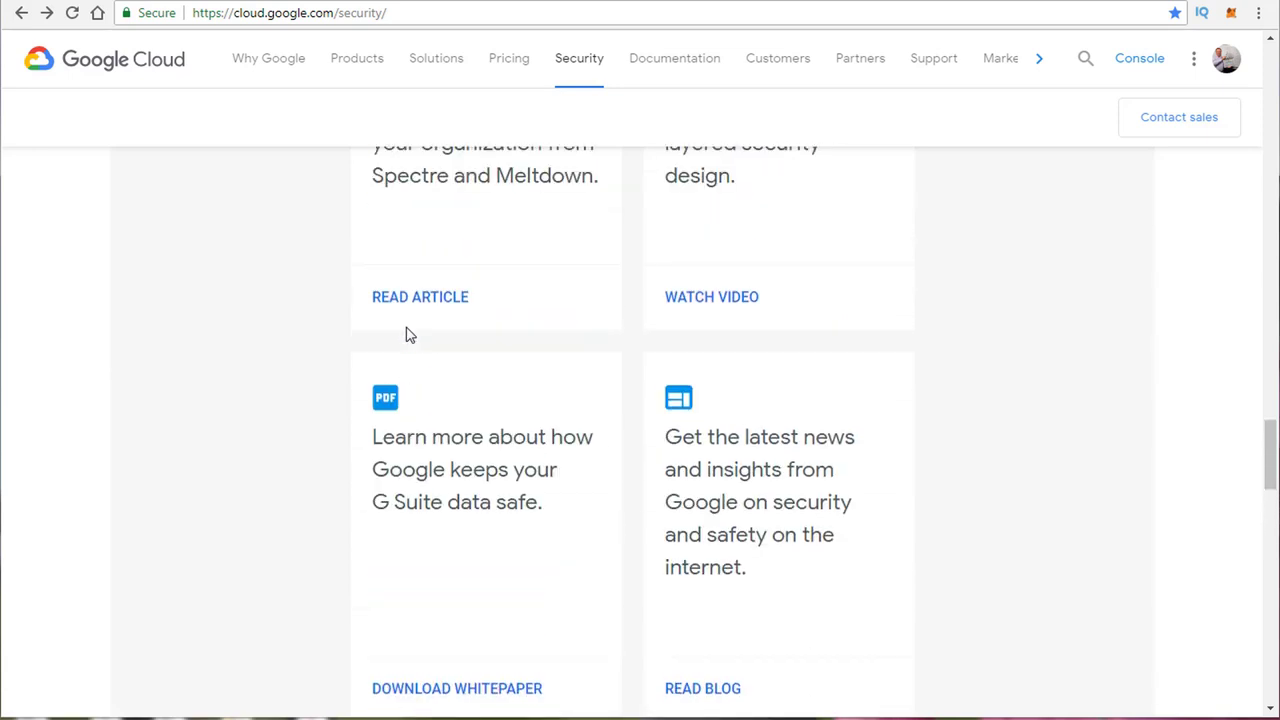
triple_click(519, 474)
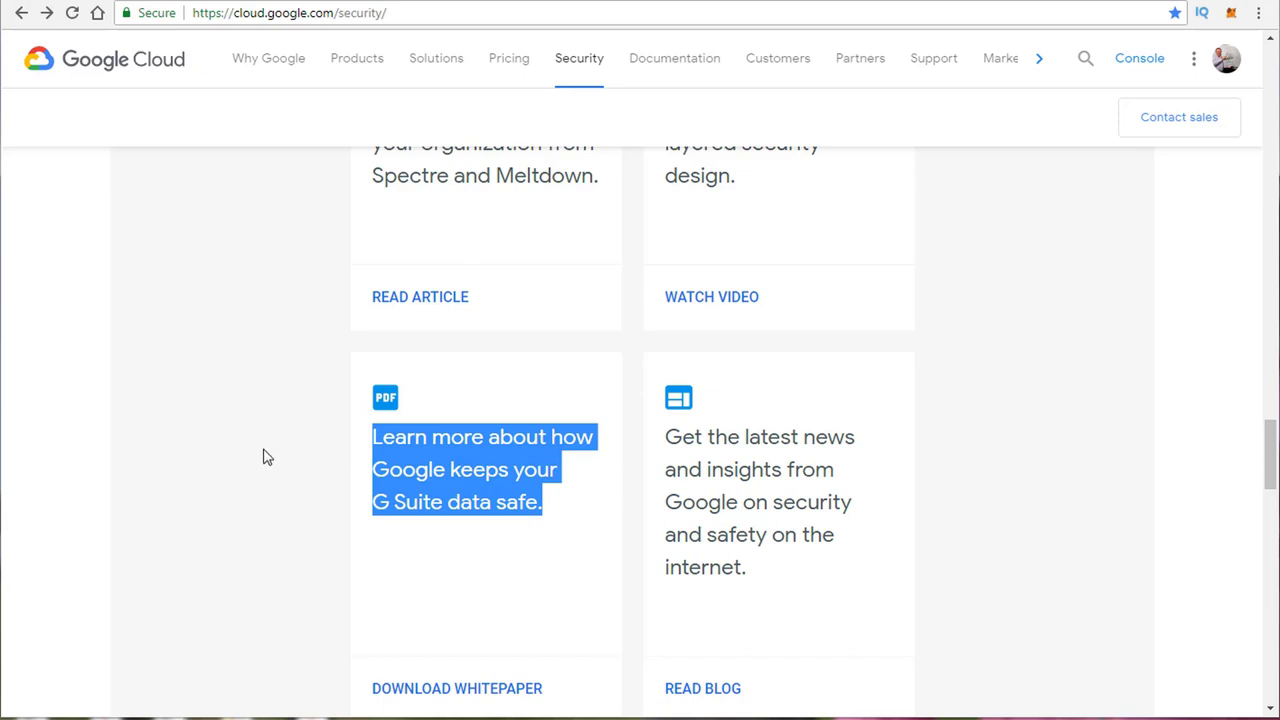
click(350, 512)
scroll(897, 486, up, 2)
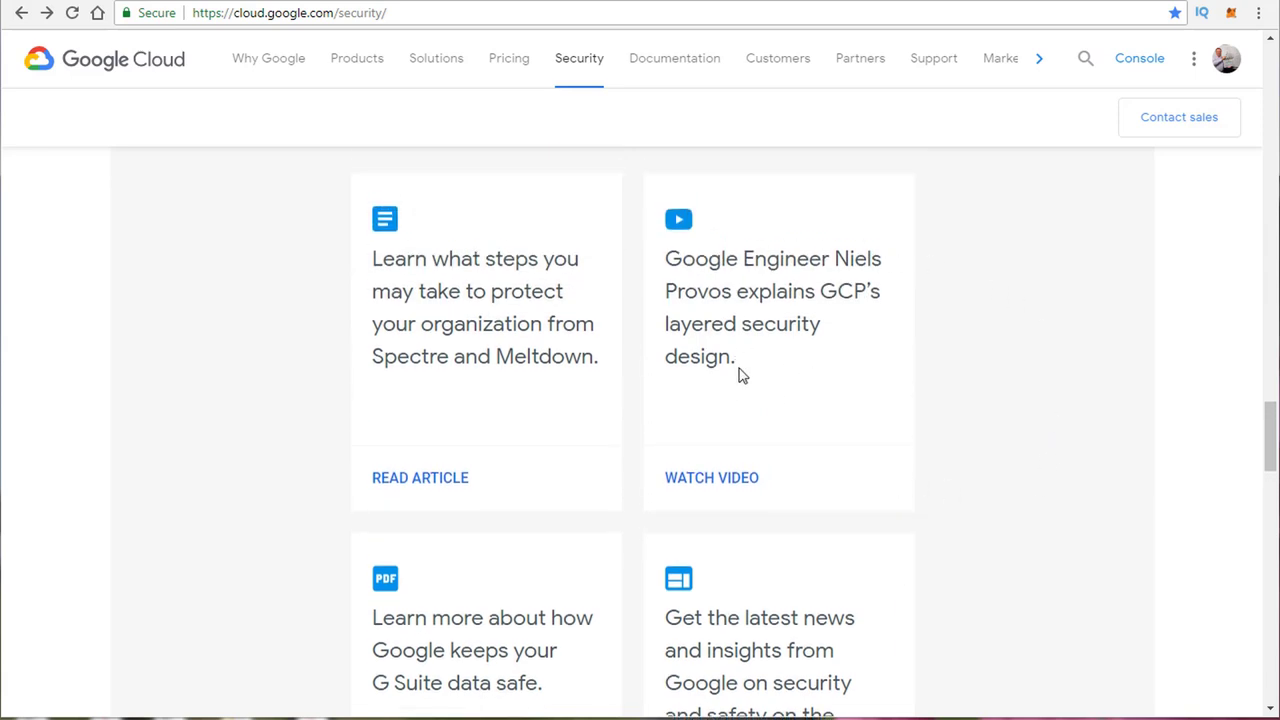
drag(737, 366, 676, 262)
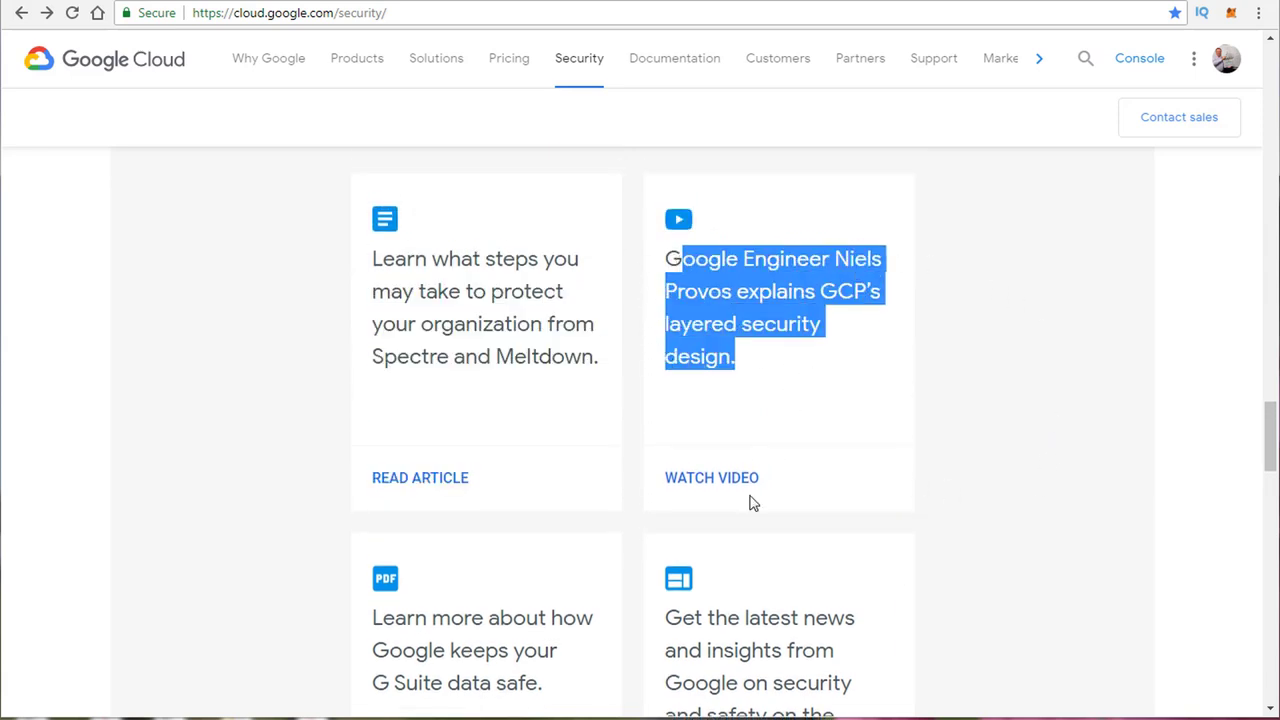
click(742, 482)
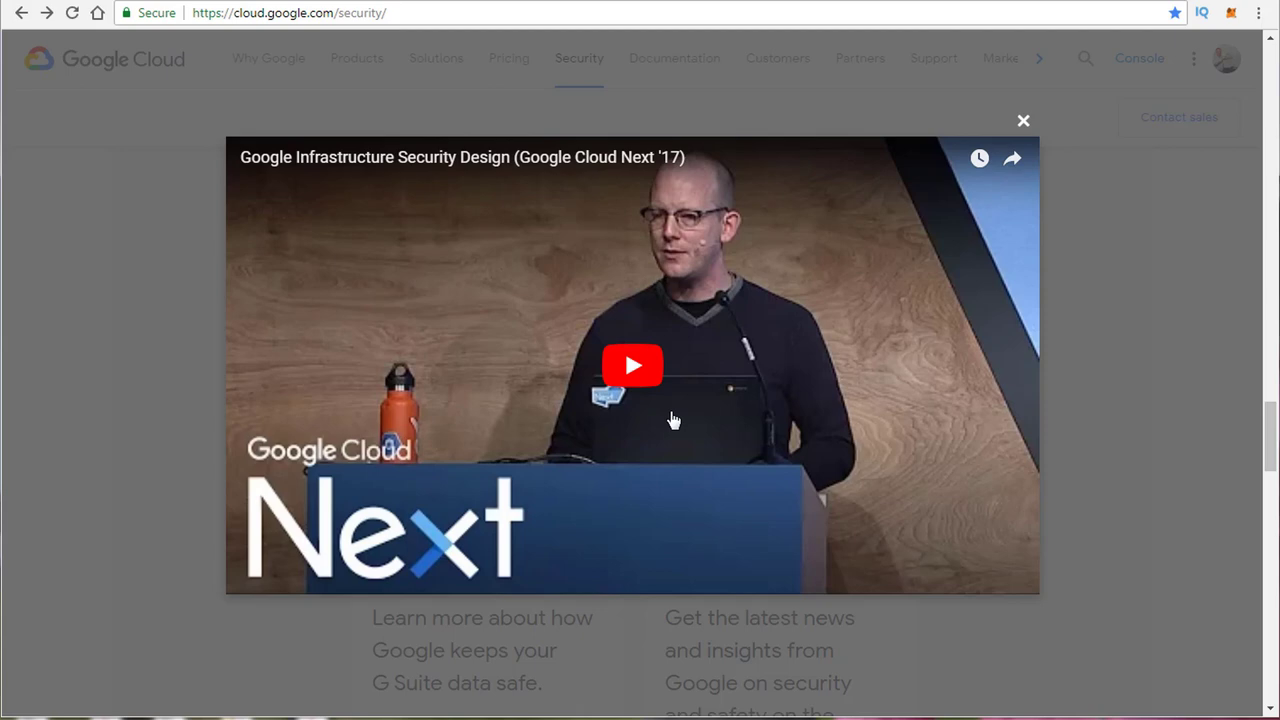
click(1023, 122)
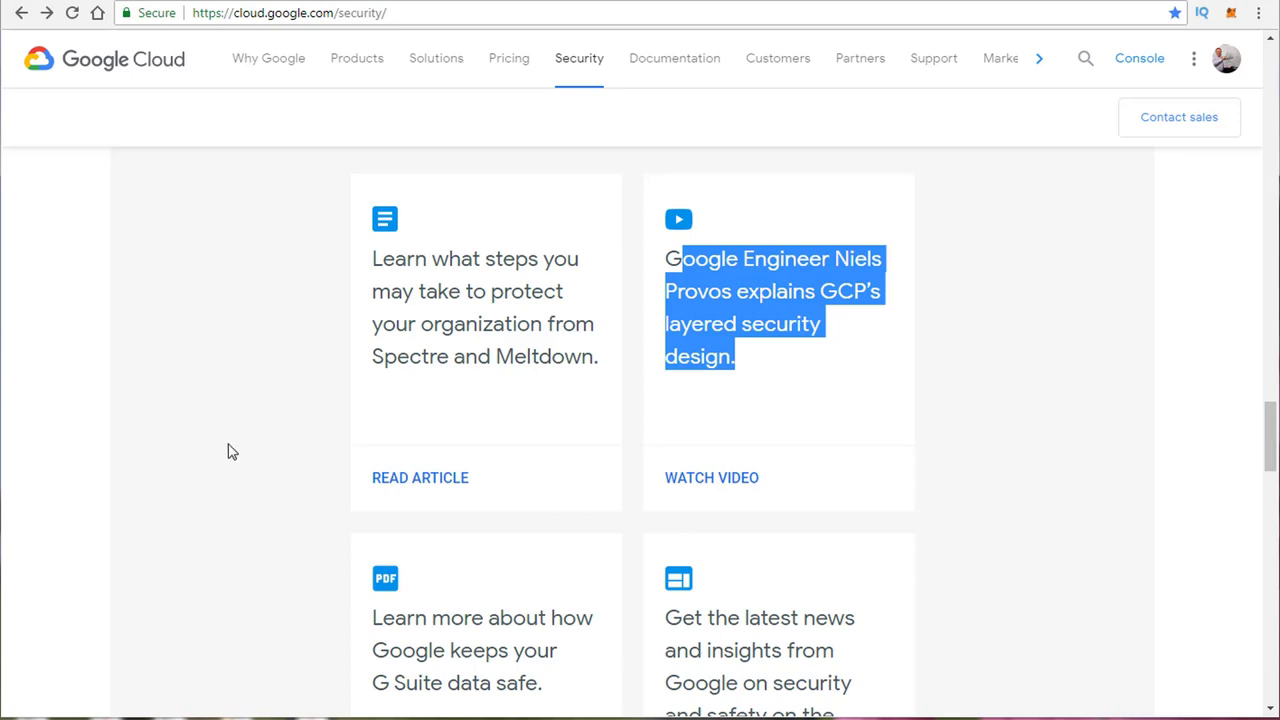
triple_click(308, 14)
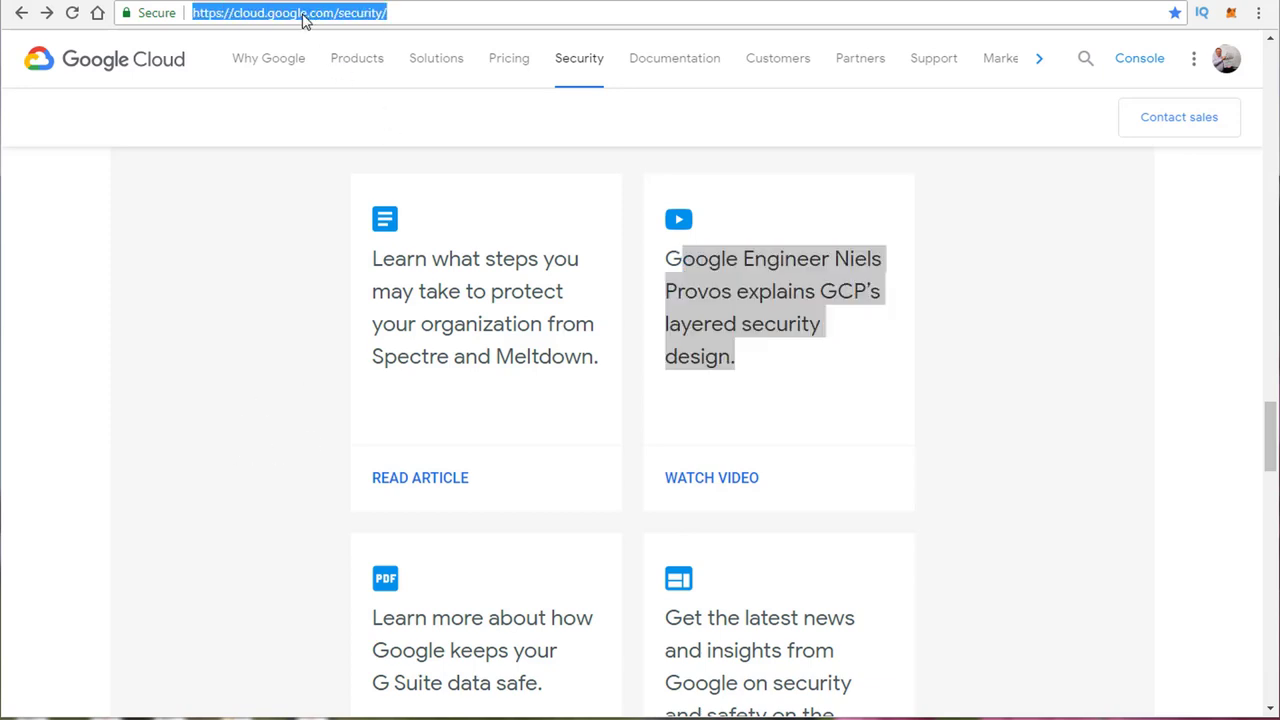
click(278, 212)
scroll(278, 212, down, 15)
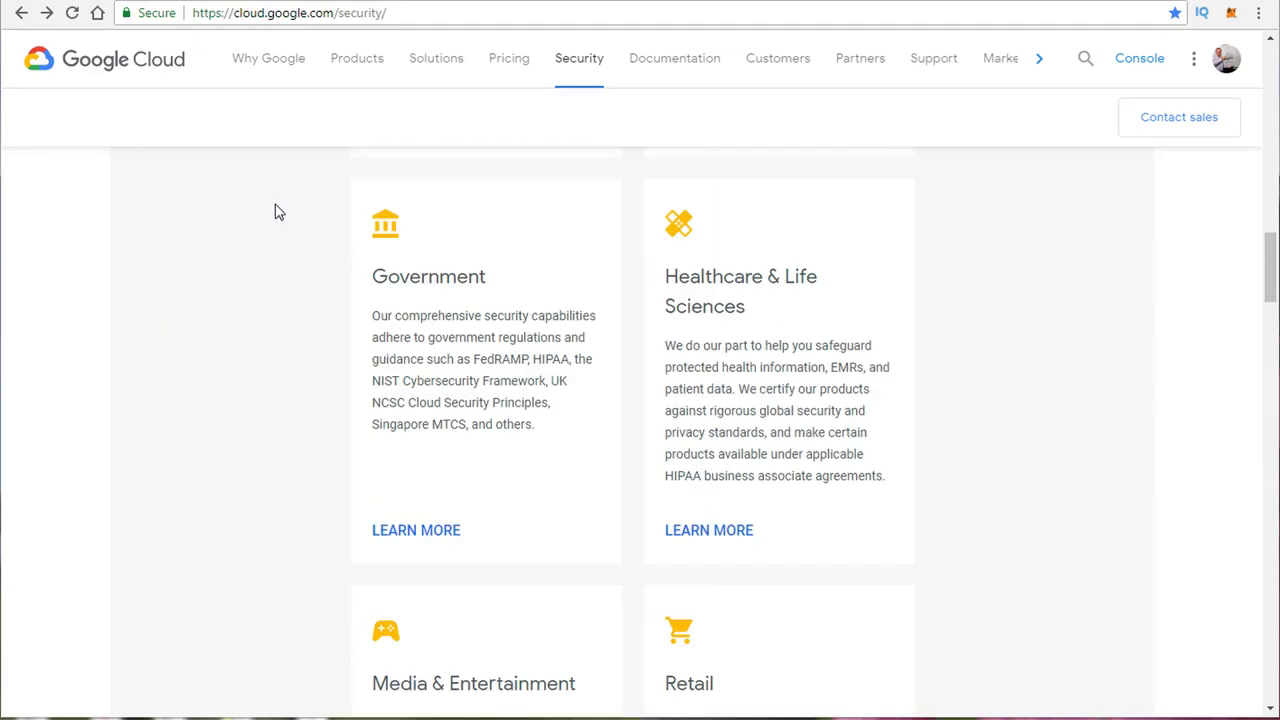
scroll(278, 212, up, 15)
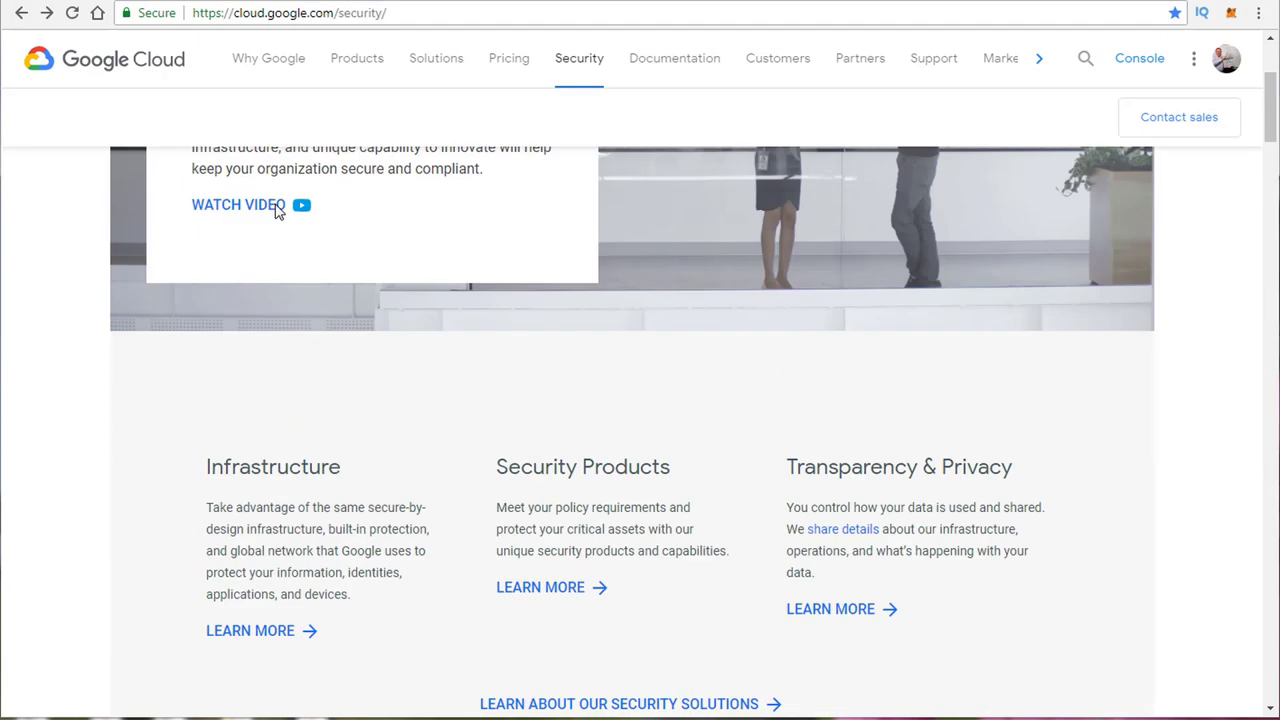
scroll(278, 210, up, 3)
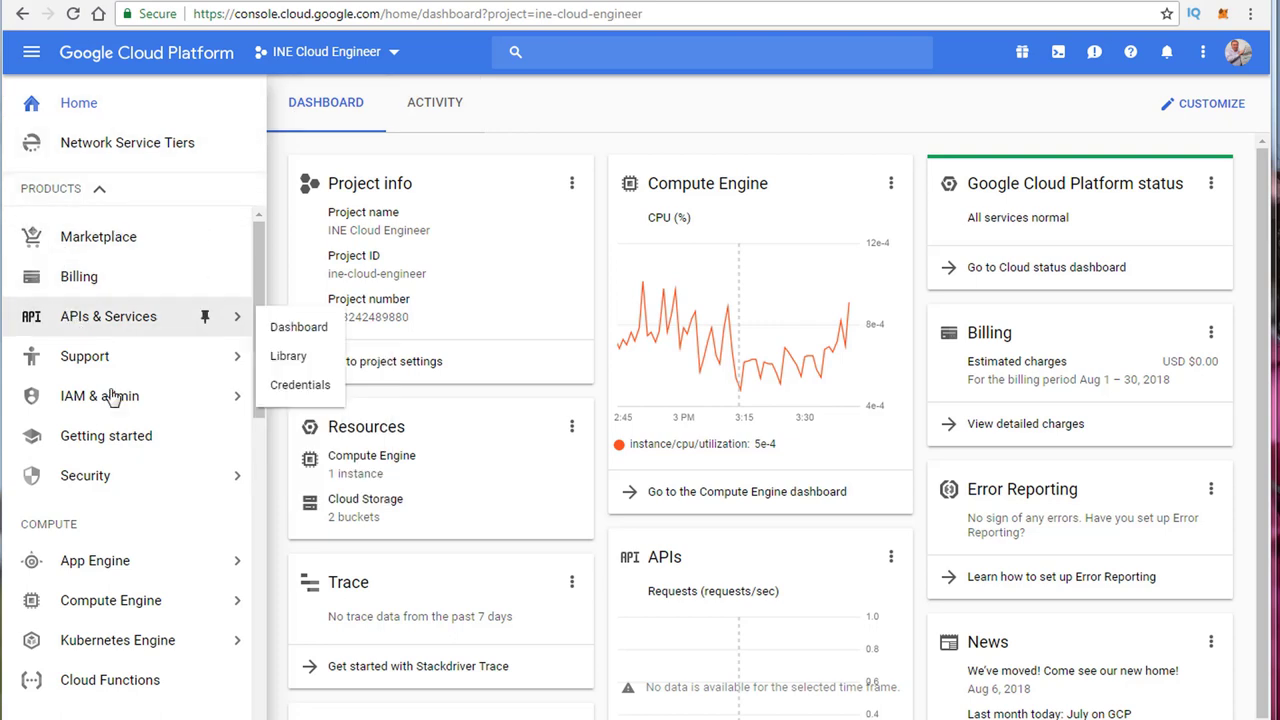
Step: Show the product navigation list over the INE Cloud Engineer home dashboard
mouse_move(102, 576)
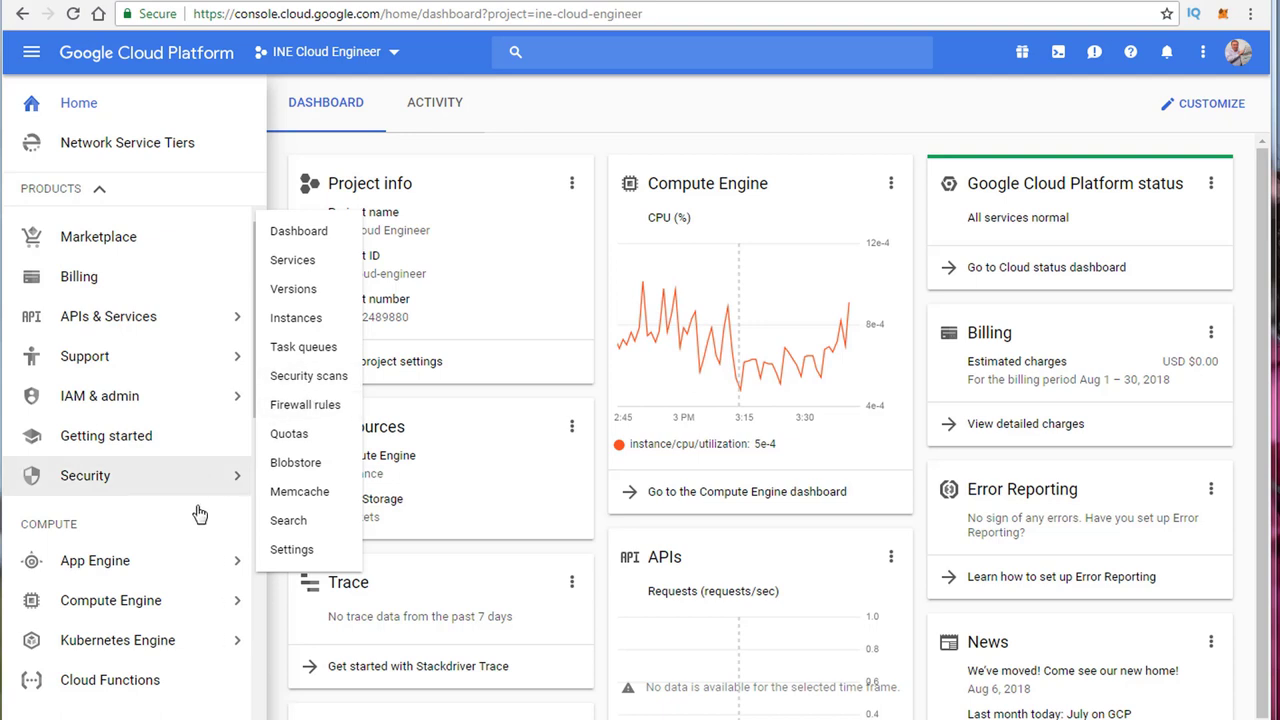
mouse_move(208, 602)
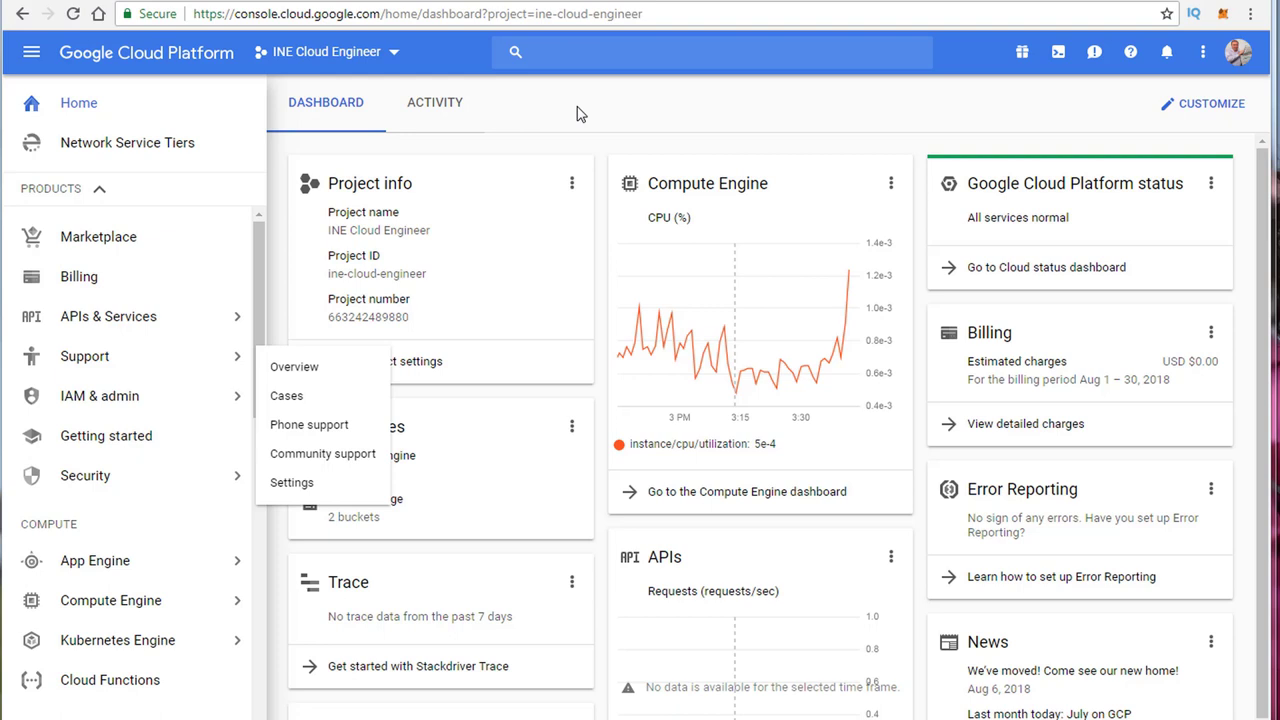
click(514, 114)
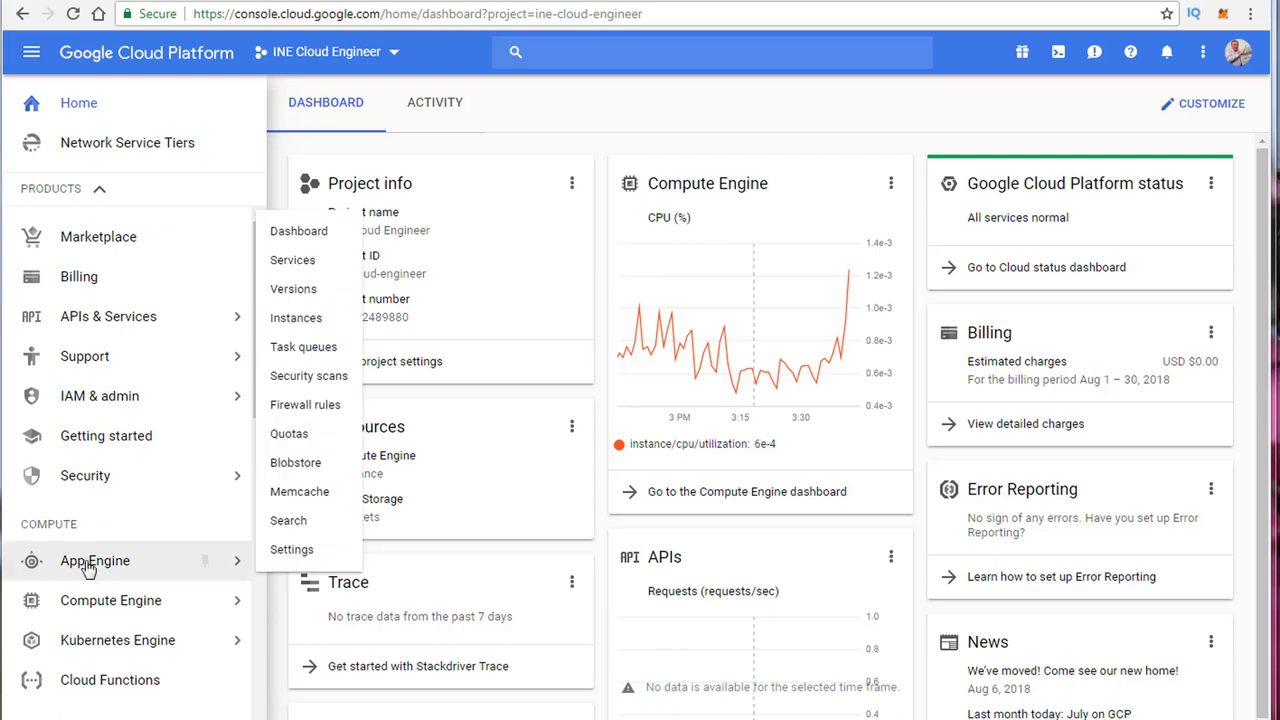
Step: Go to Compute Engine's Security scans page from the navigation menu
mouse_move(117, 600)
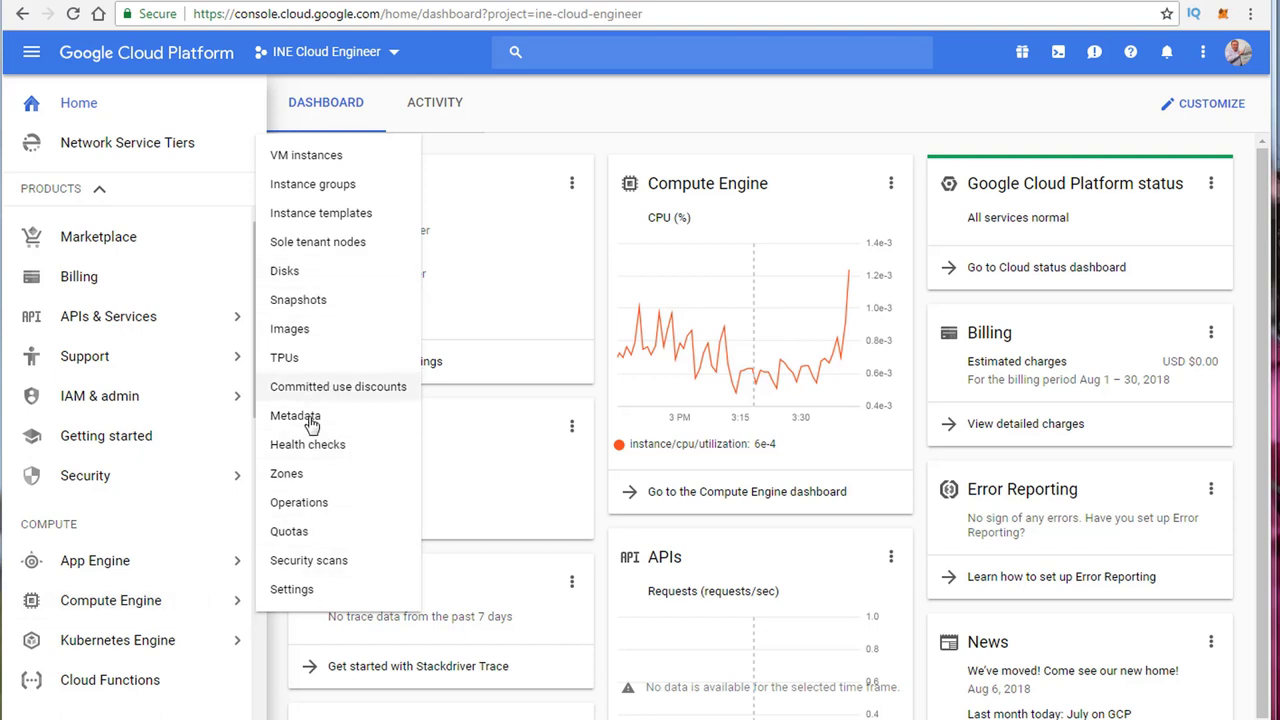
click(316, 563)
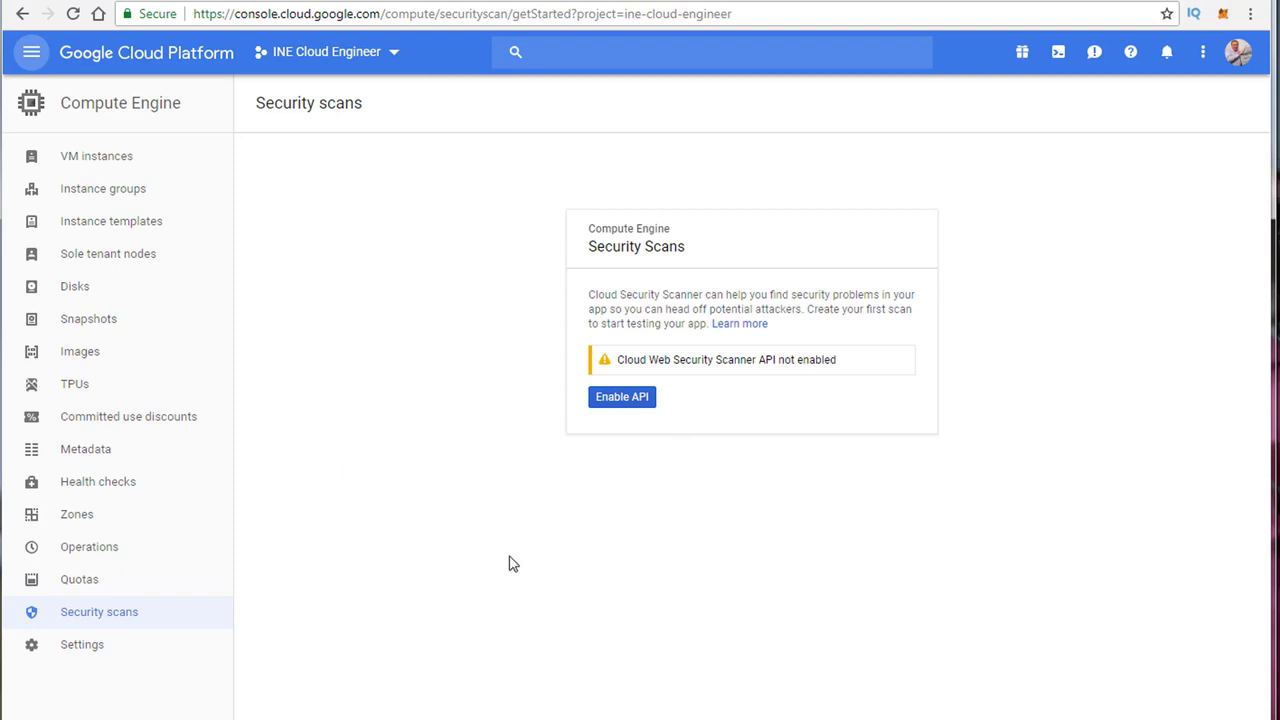
Step: Request enabling the Cloud Web Security Scanner API from the Security Scans card
click(637, 399)
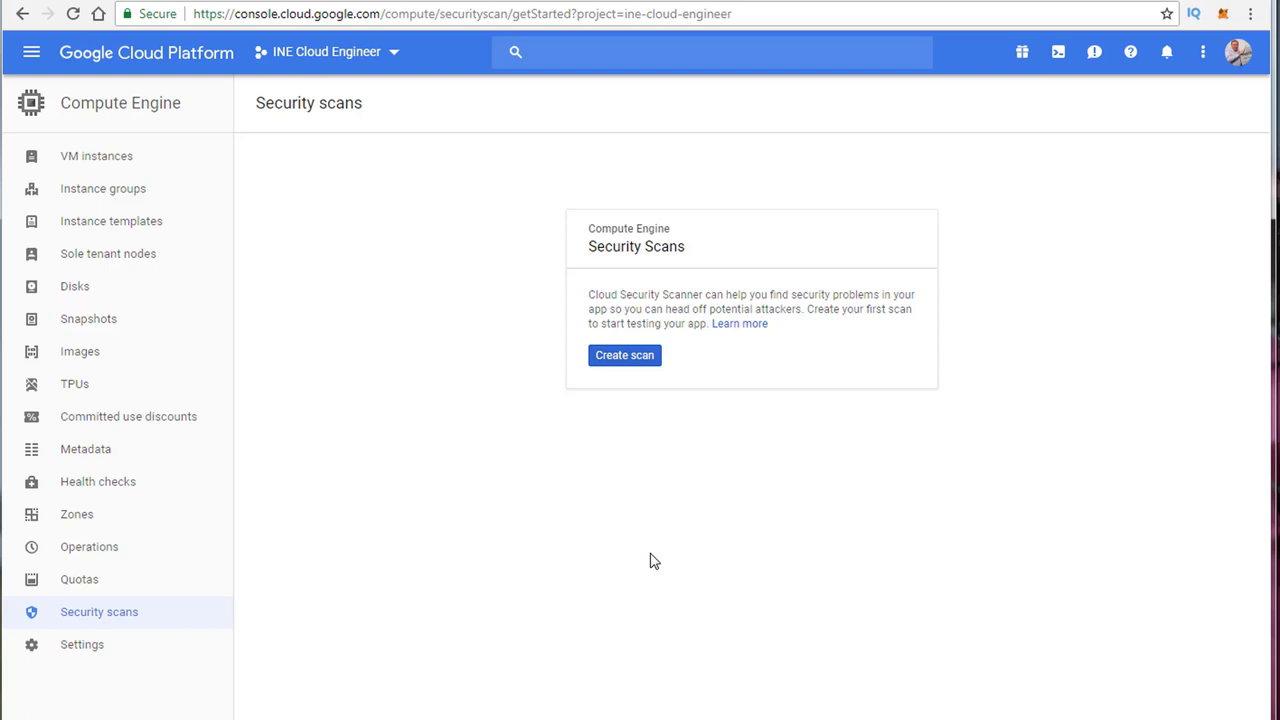
Step: Start a new scan form named Scan_DOMAIN_873 and try Google account authentication
click(626, 362)
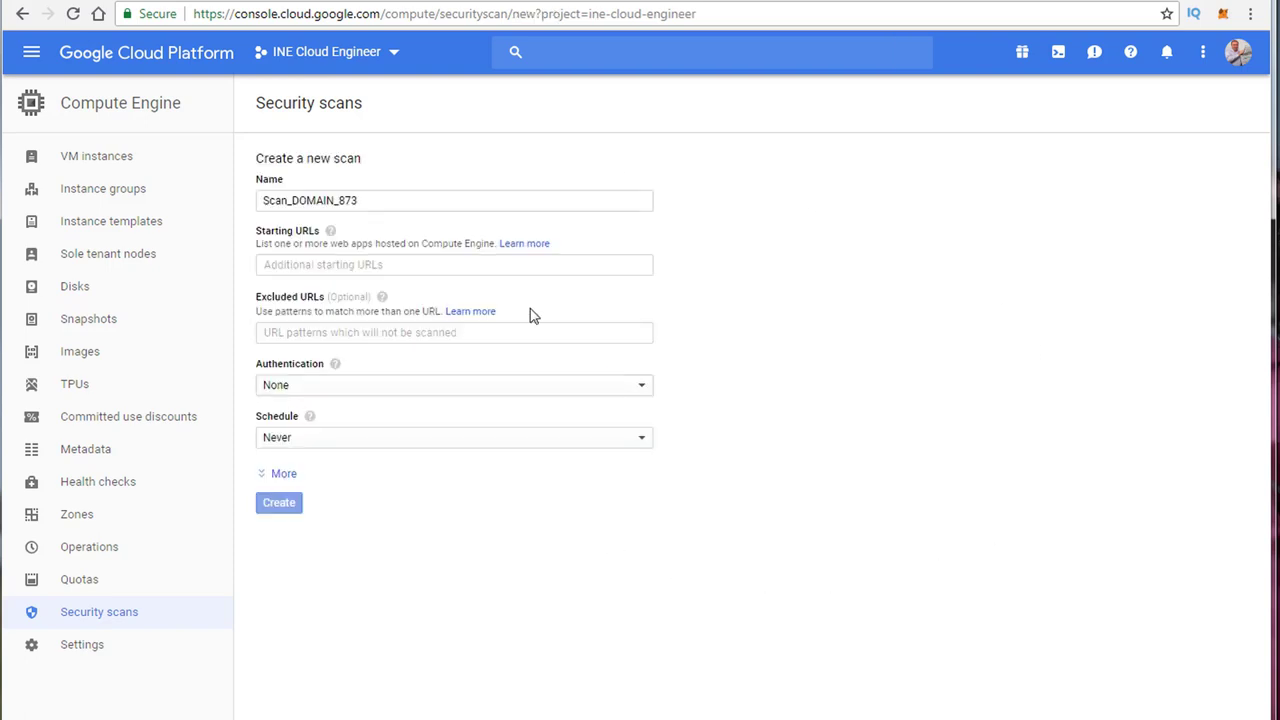
click(358, 201)
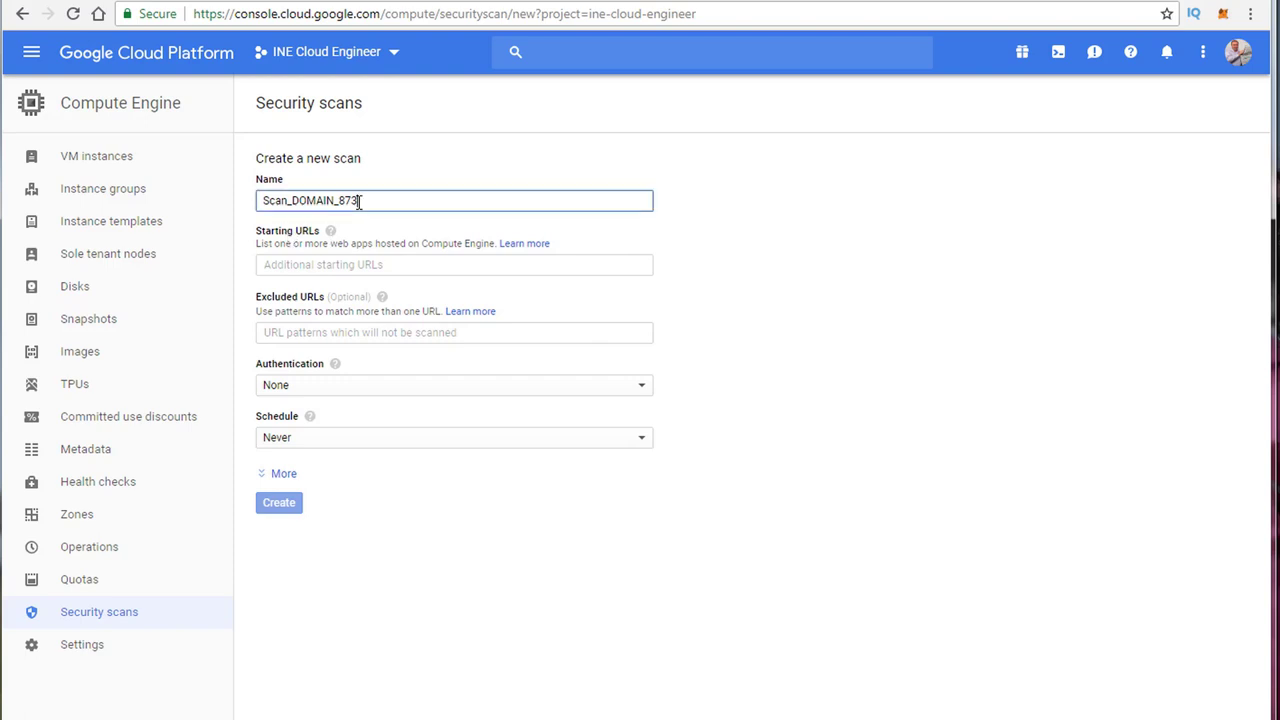
click(317, 268)
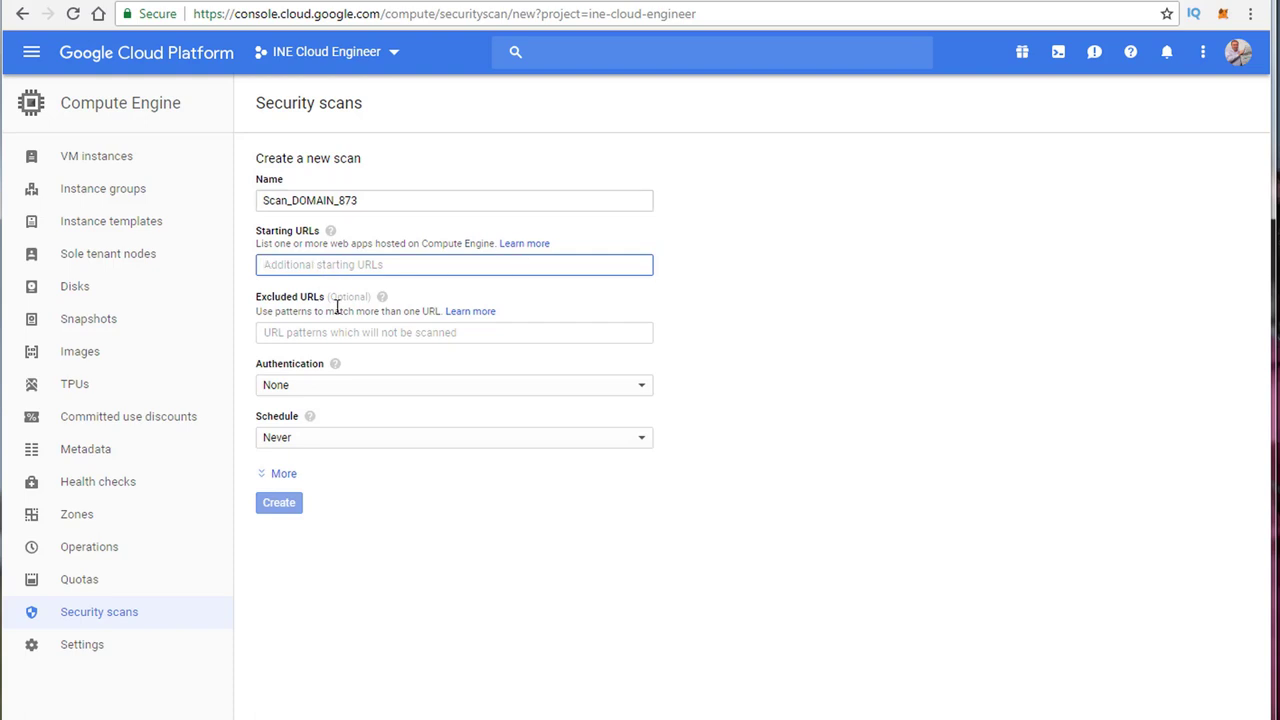
click(318, 385)
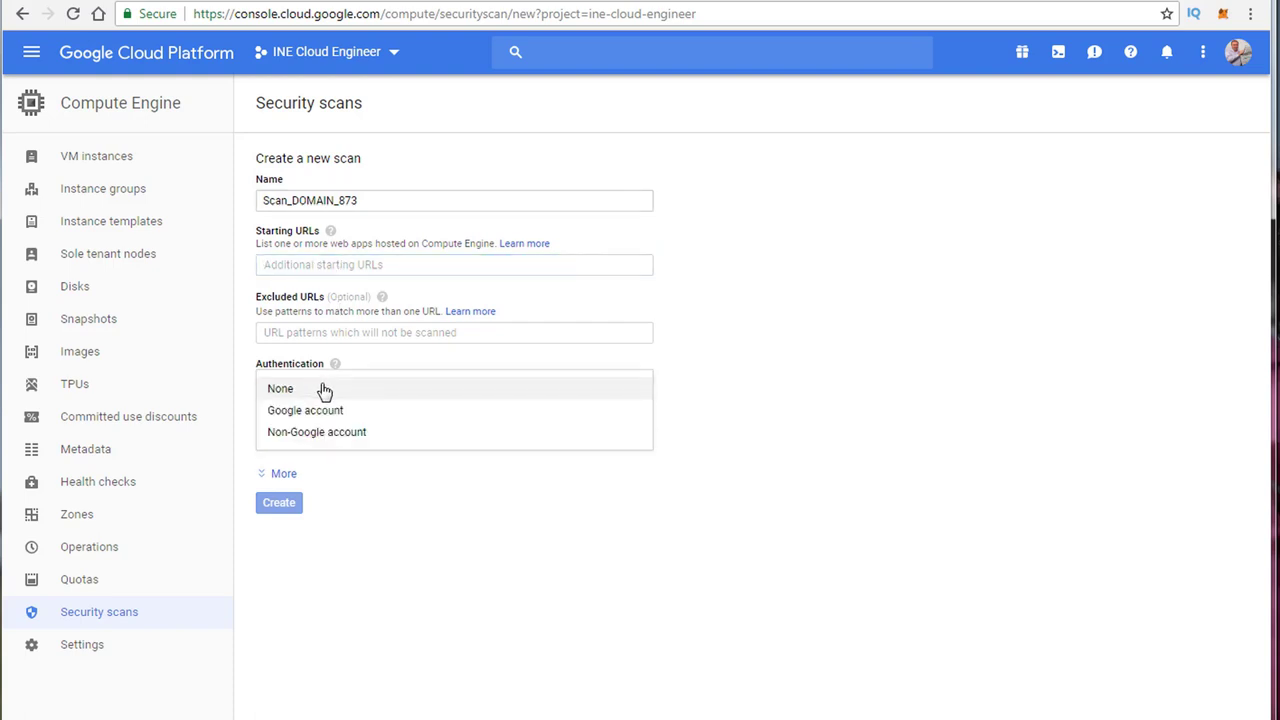
click(322, 414)
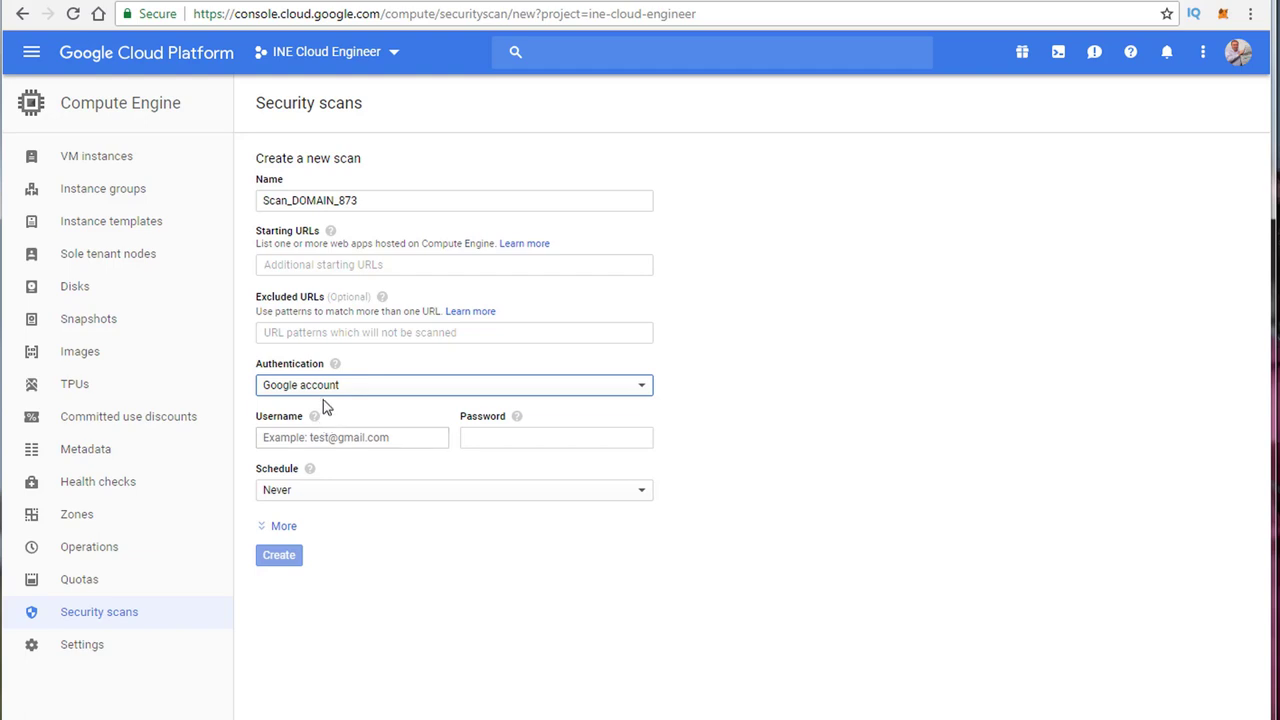
click(354, 437)
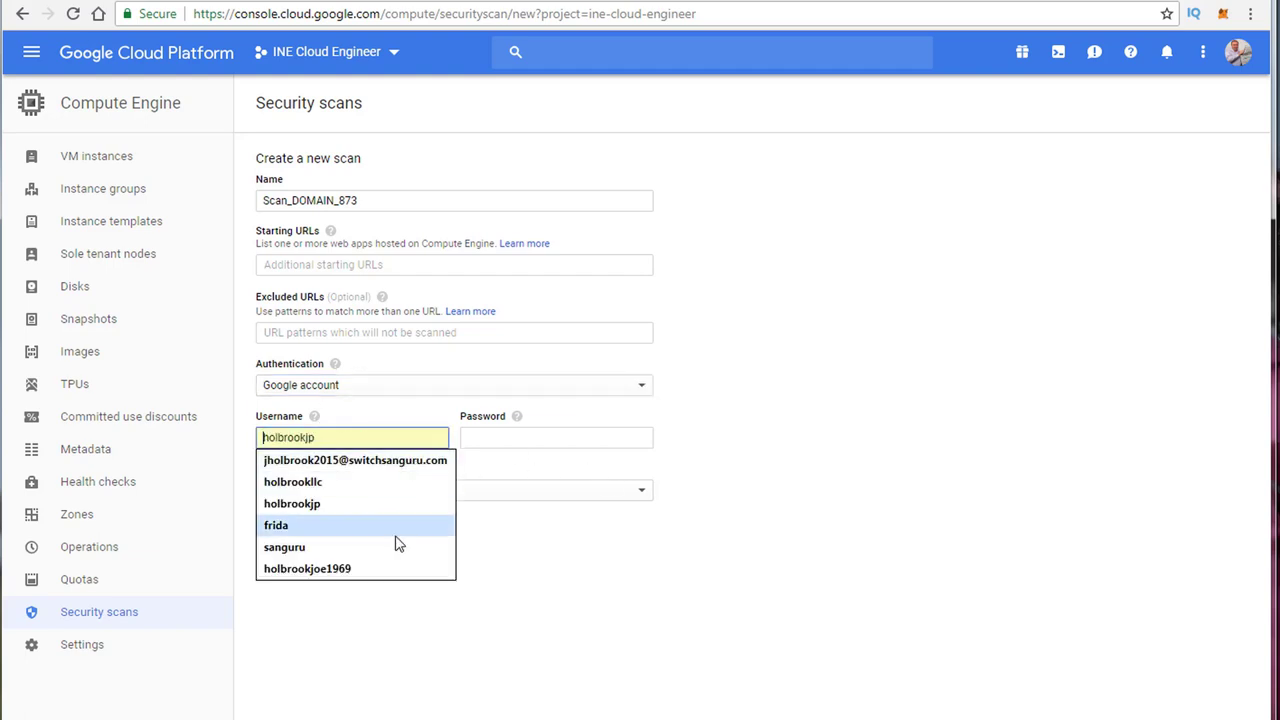
Step: Switch the scan's authentication to Non-Google account
click(551, 591)
click(328, 385)
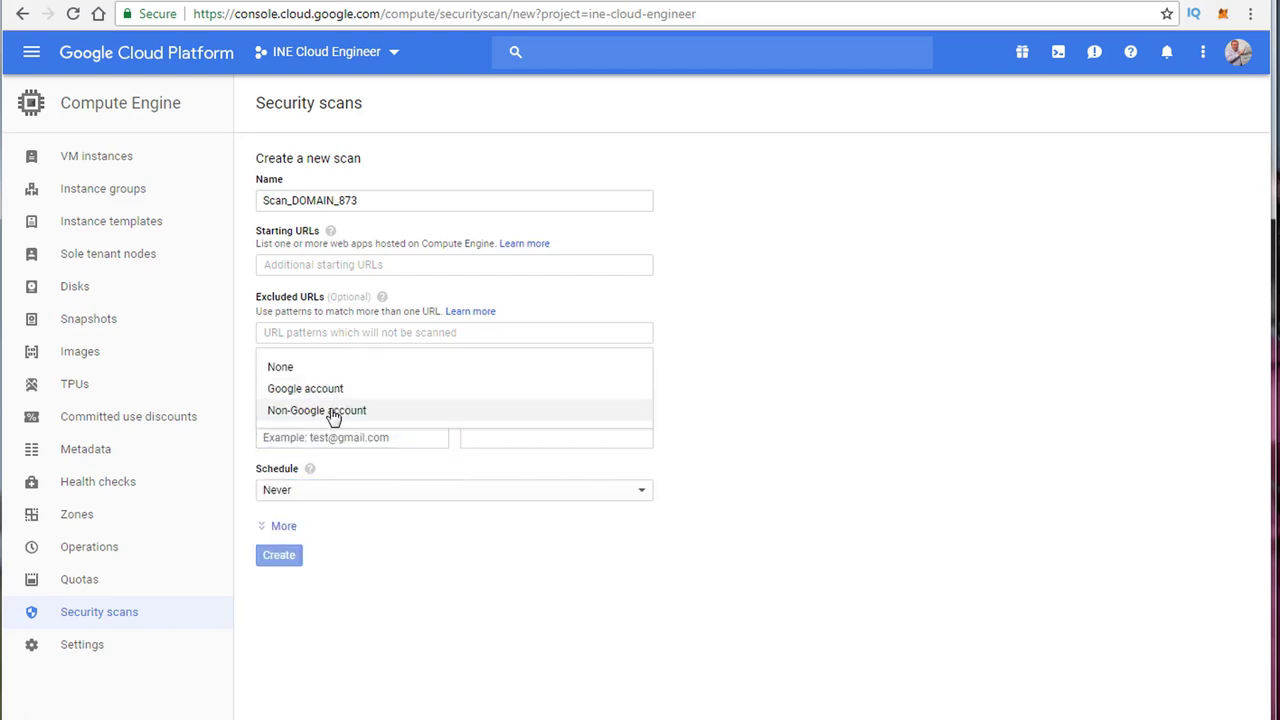
click(333, 412)
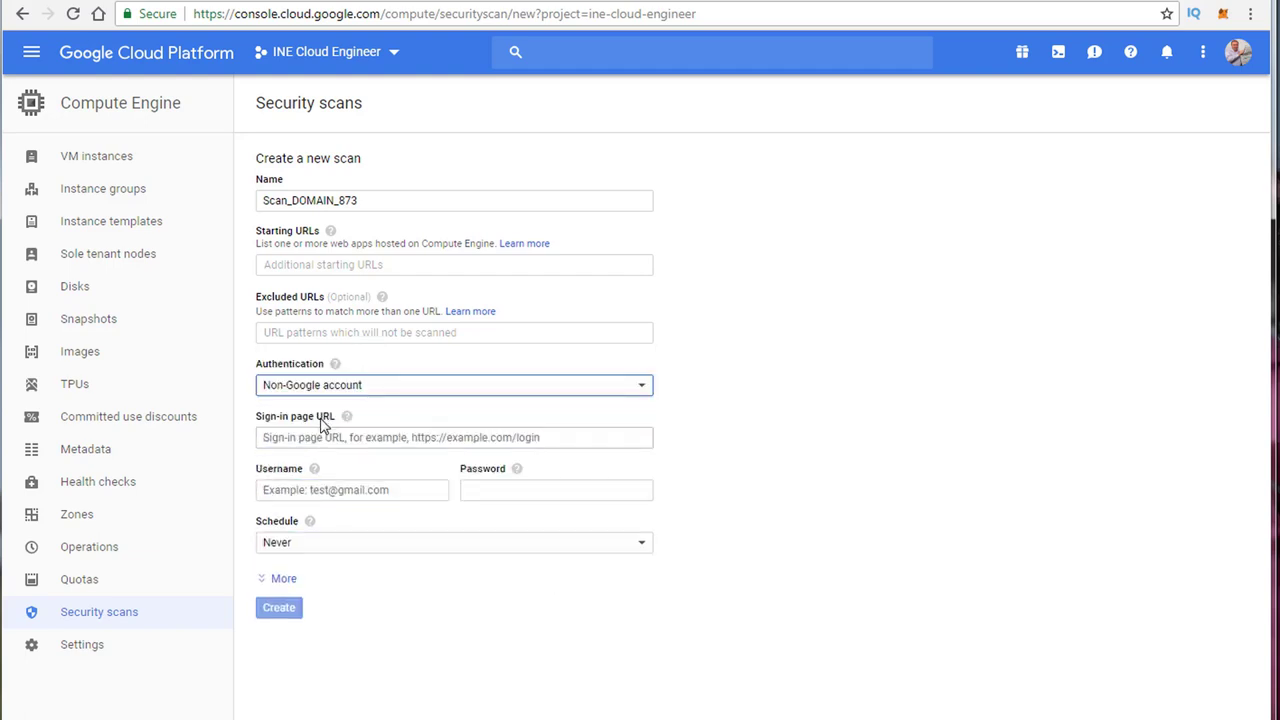
click(343, 492)
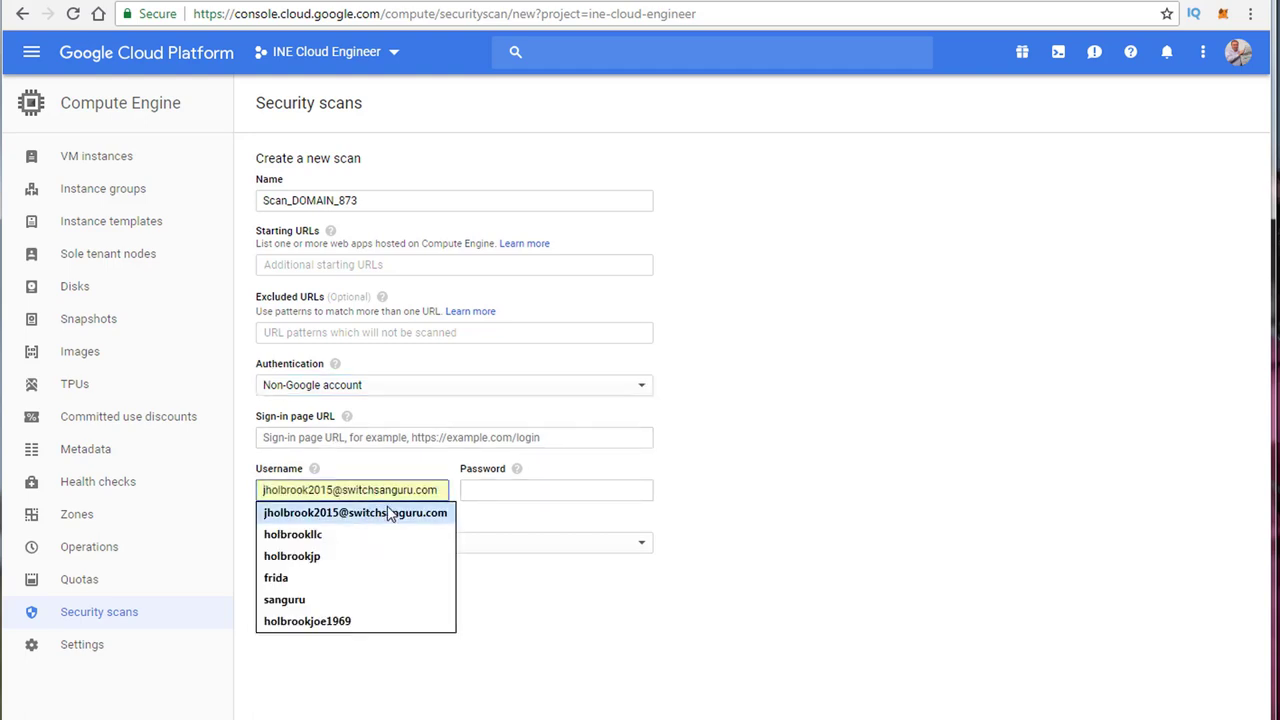
click(849, 509)
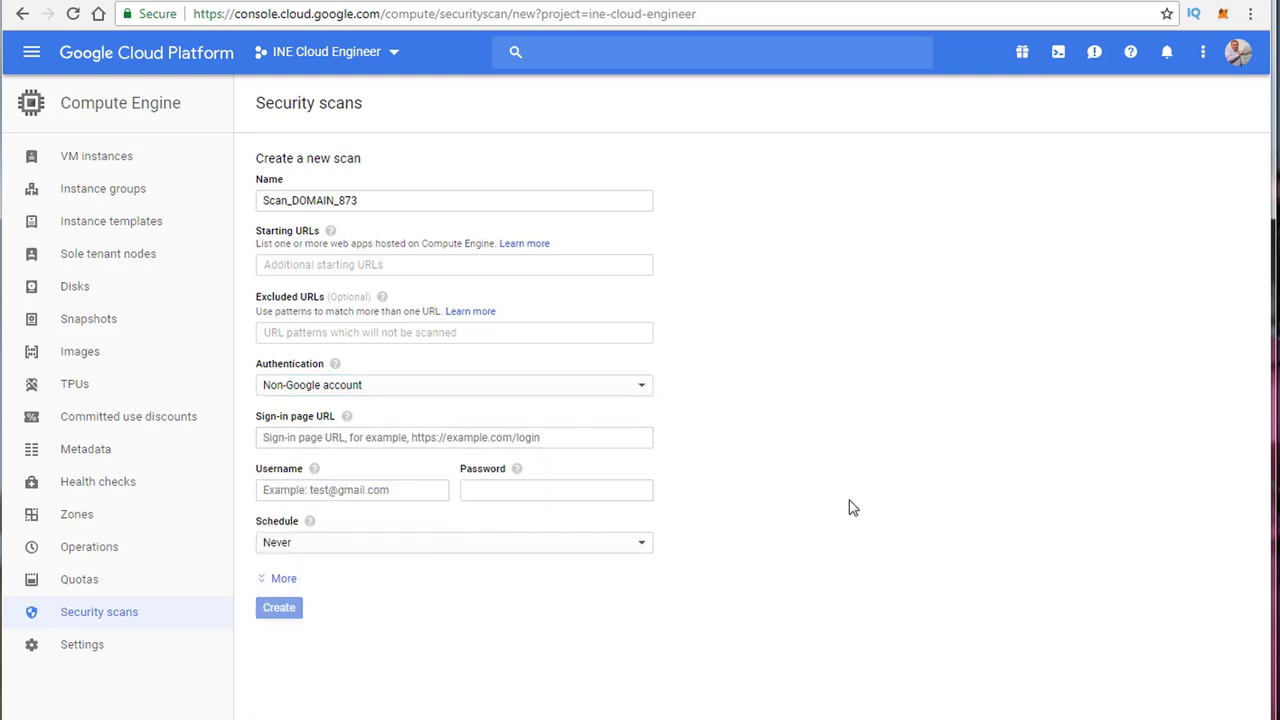
Step: Keep the scan schedule at Never and expand the advanced options
click(307, 553)
click(794, 526)
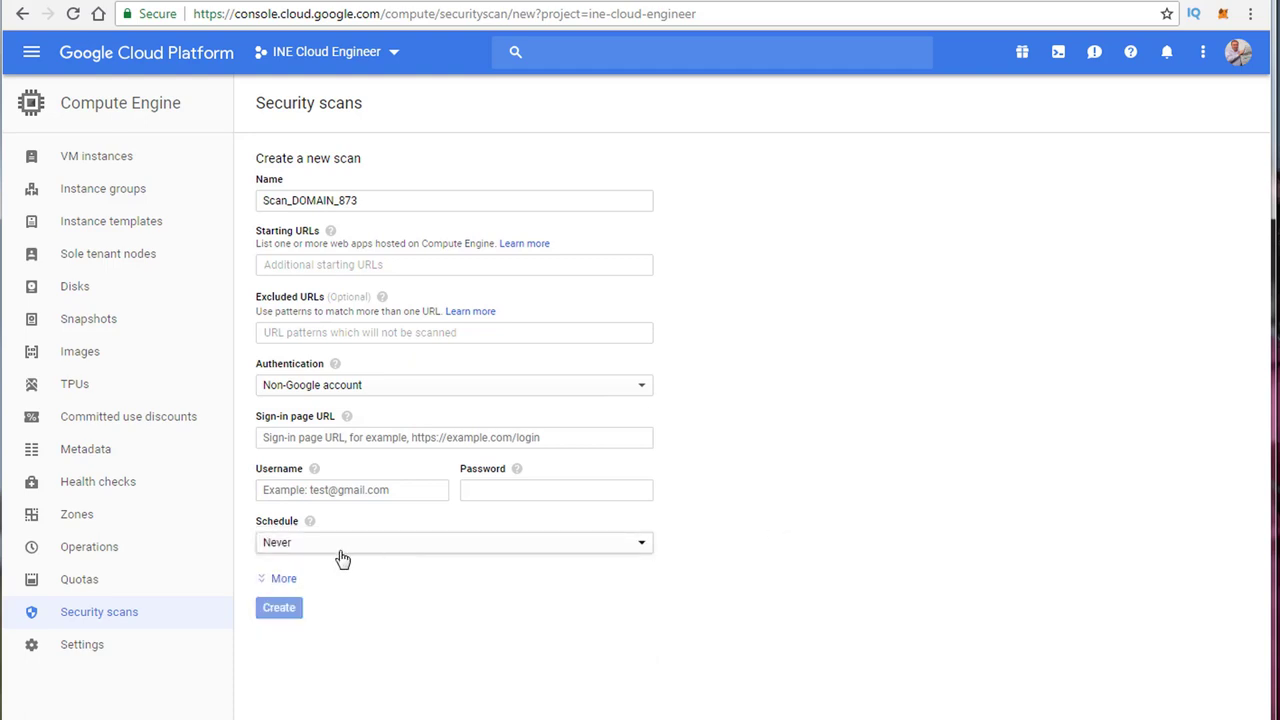
click(284, 580)
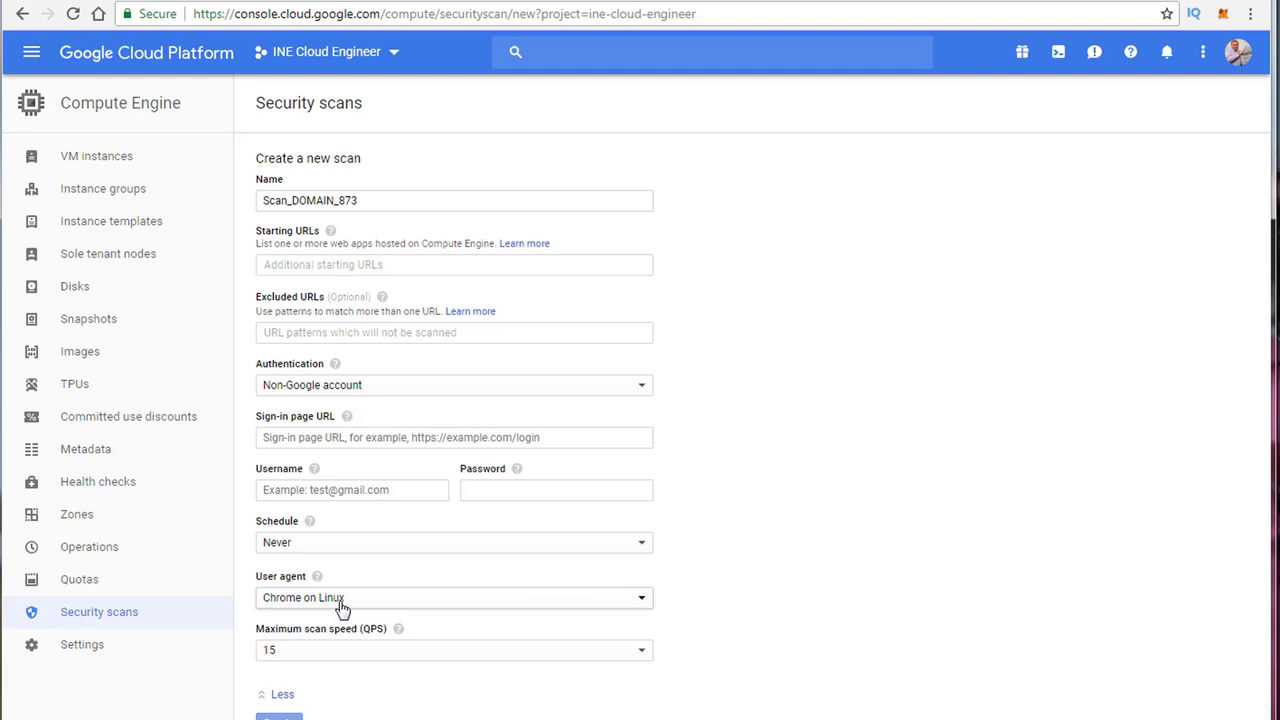
Step: Review user agent and maximum scan speed, keeping Chrome on Linux and 15 QPS
click(404, 604)
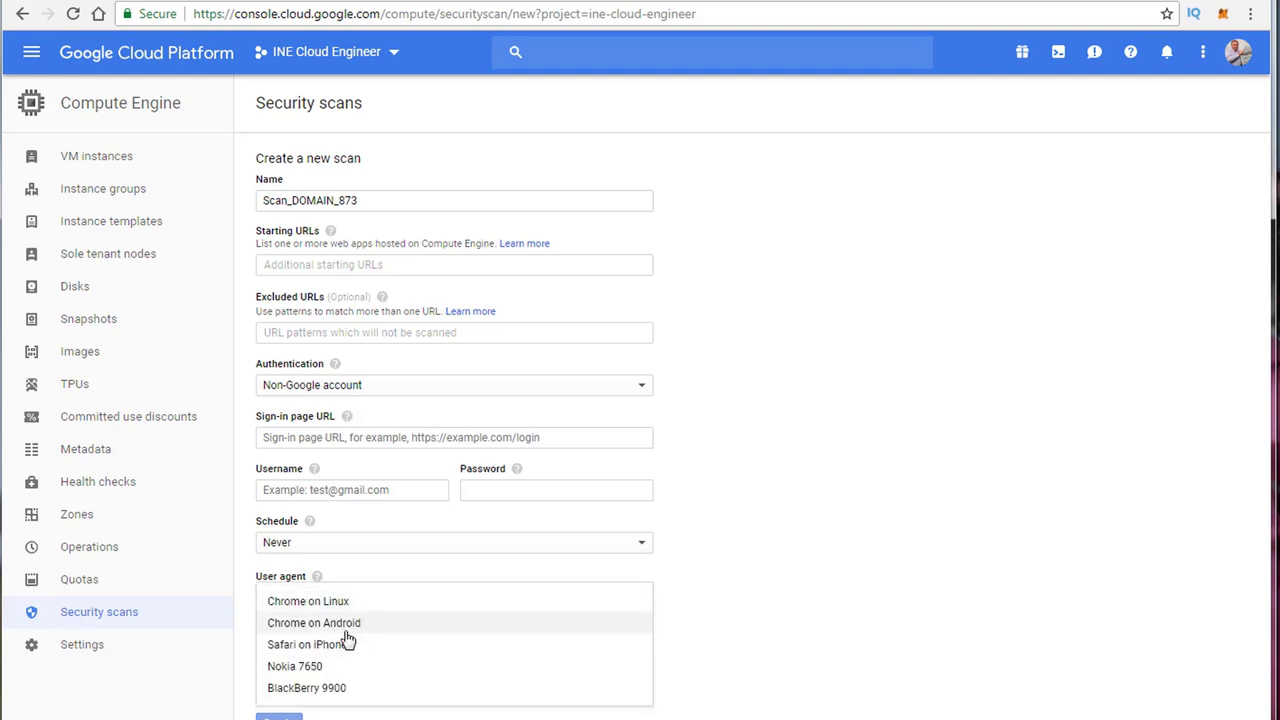
click(918, 545)
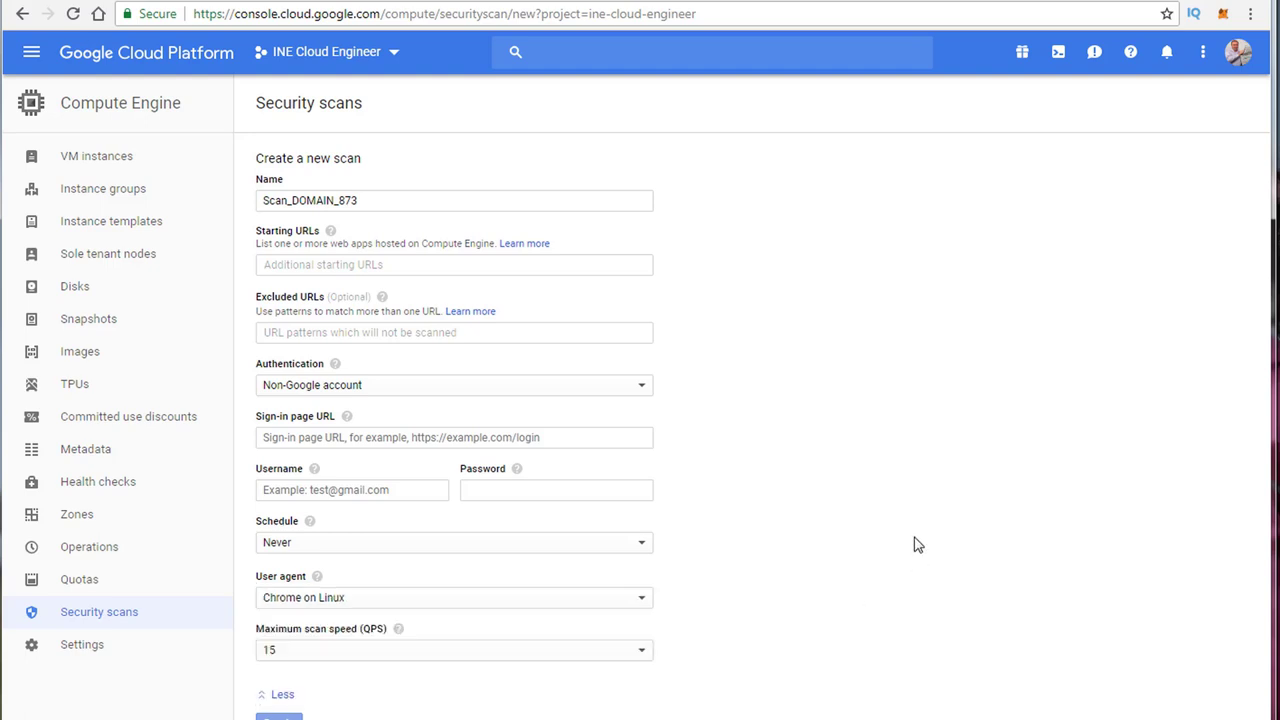
click(336, 653)
click(936, 636)
click(336, 659)
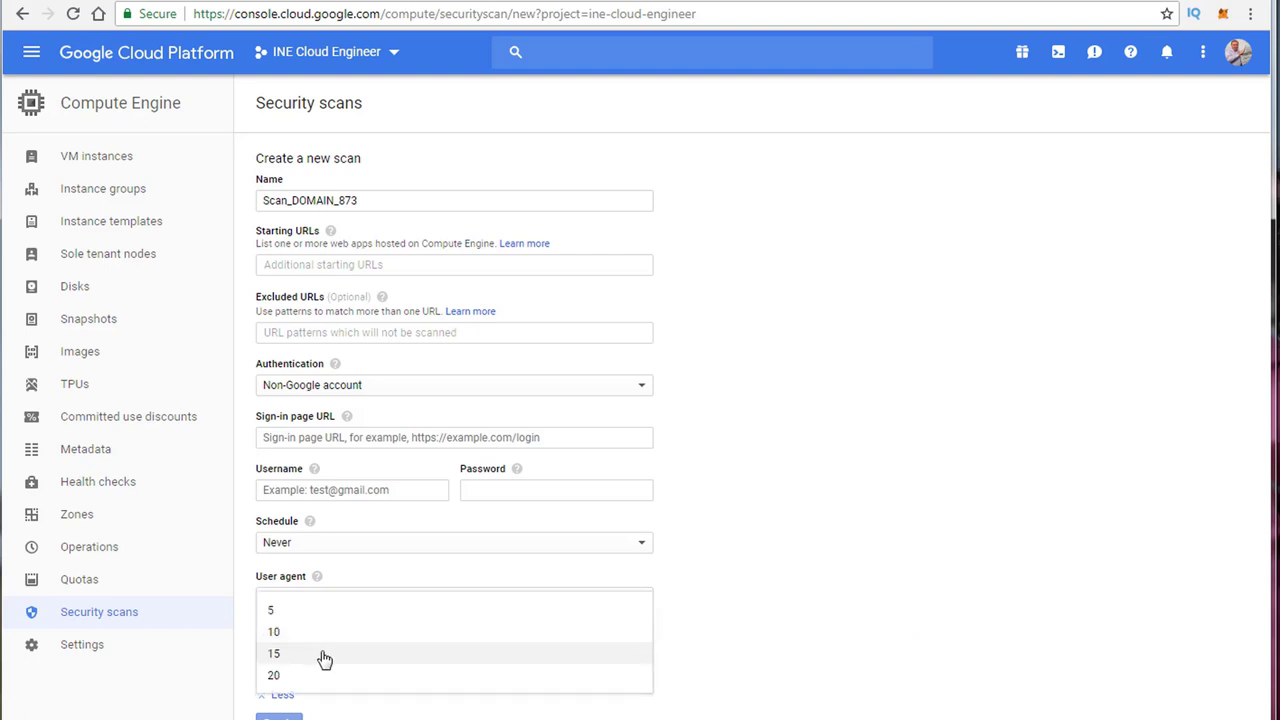
click(907, 503)
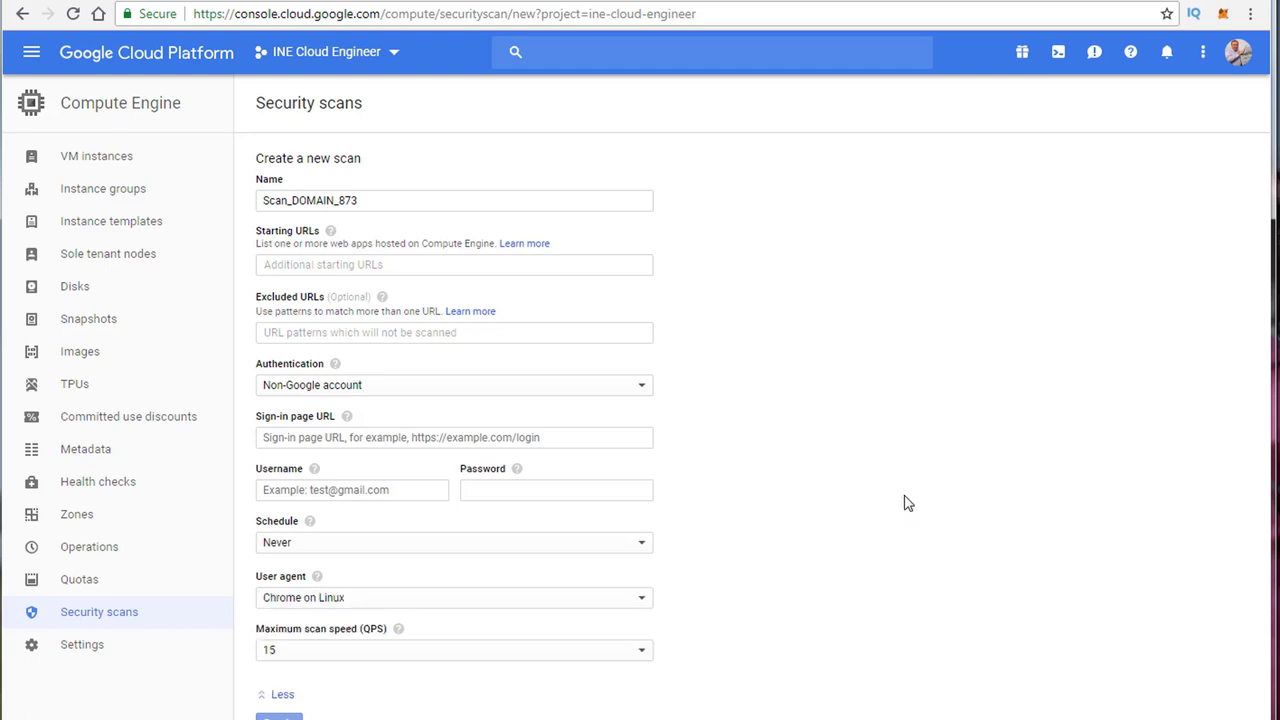
Step: Move between the excluded URL patterns and starting URLs fields
click(380, 334)
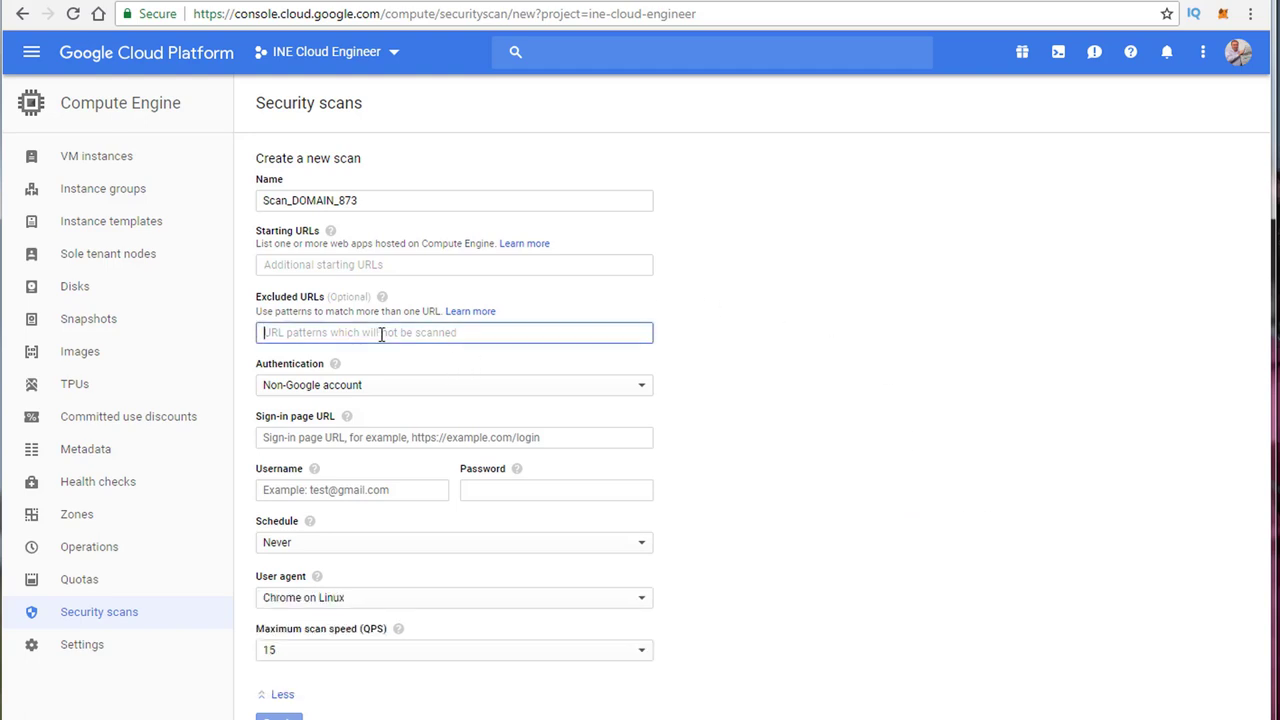
click(336, 275)
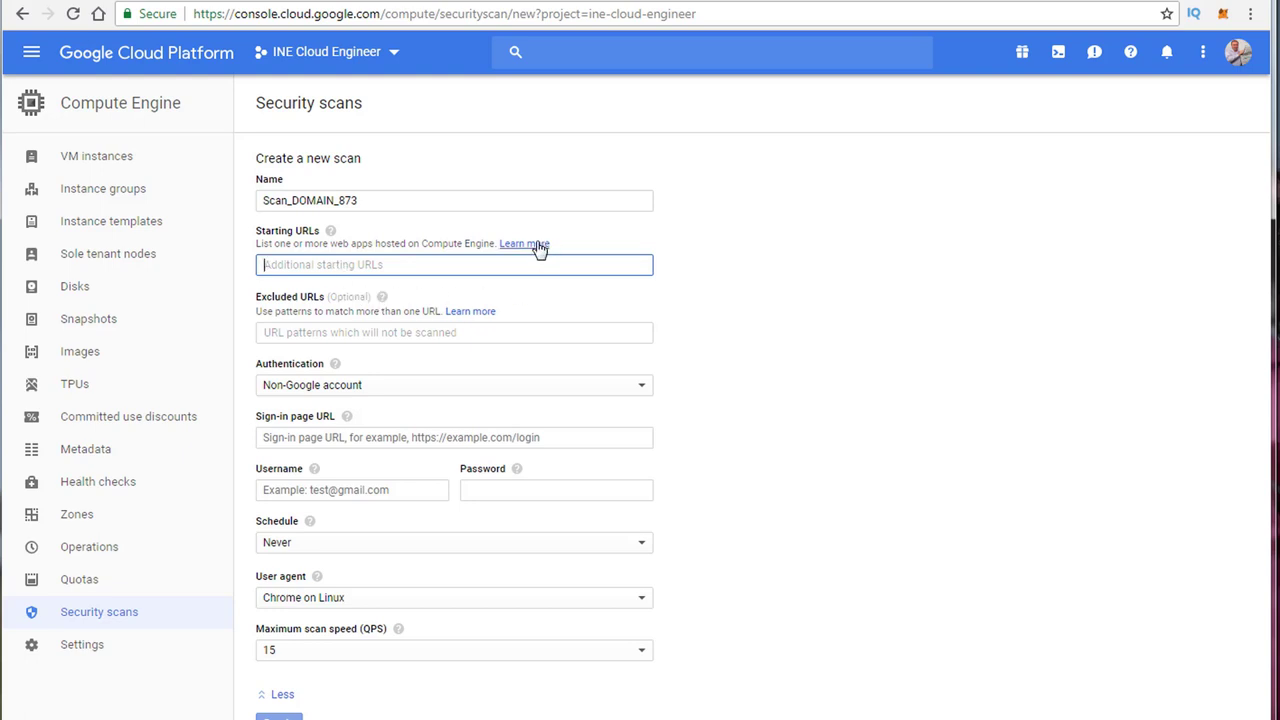
click(323, 338)
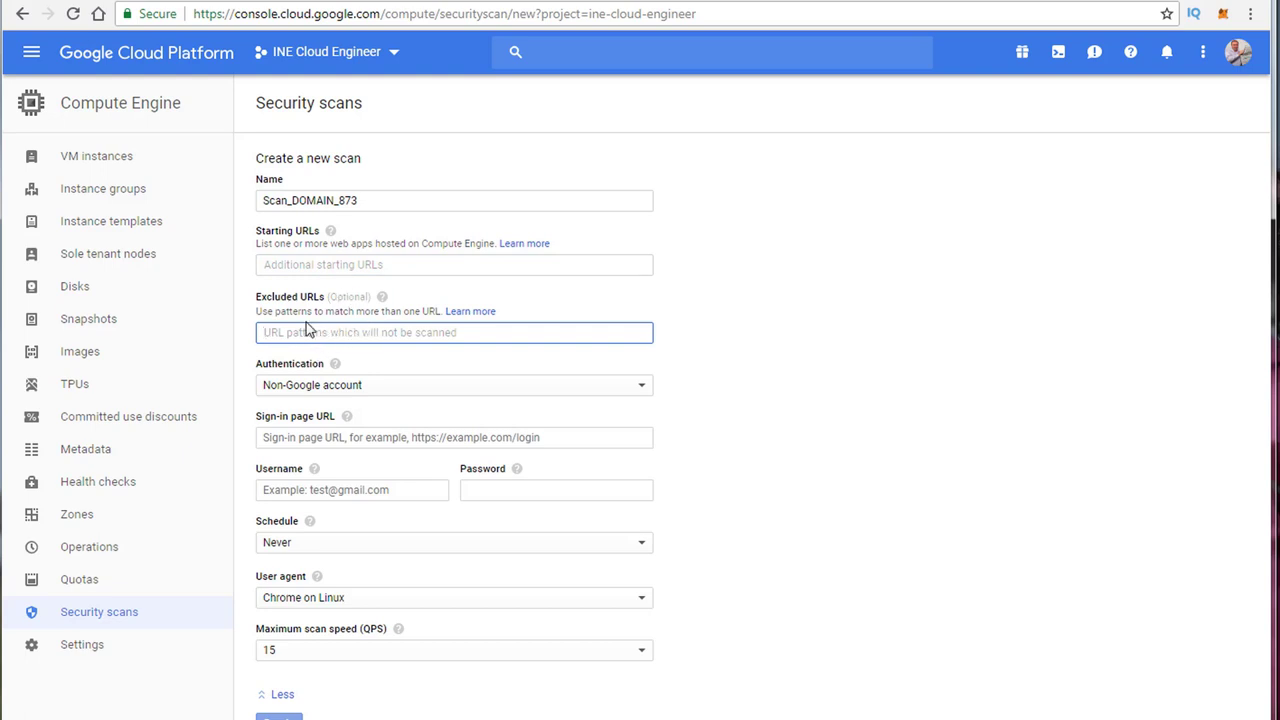
Step: View the inesecurityclass VM instance's details, then return to Security scans
click(104, 162)
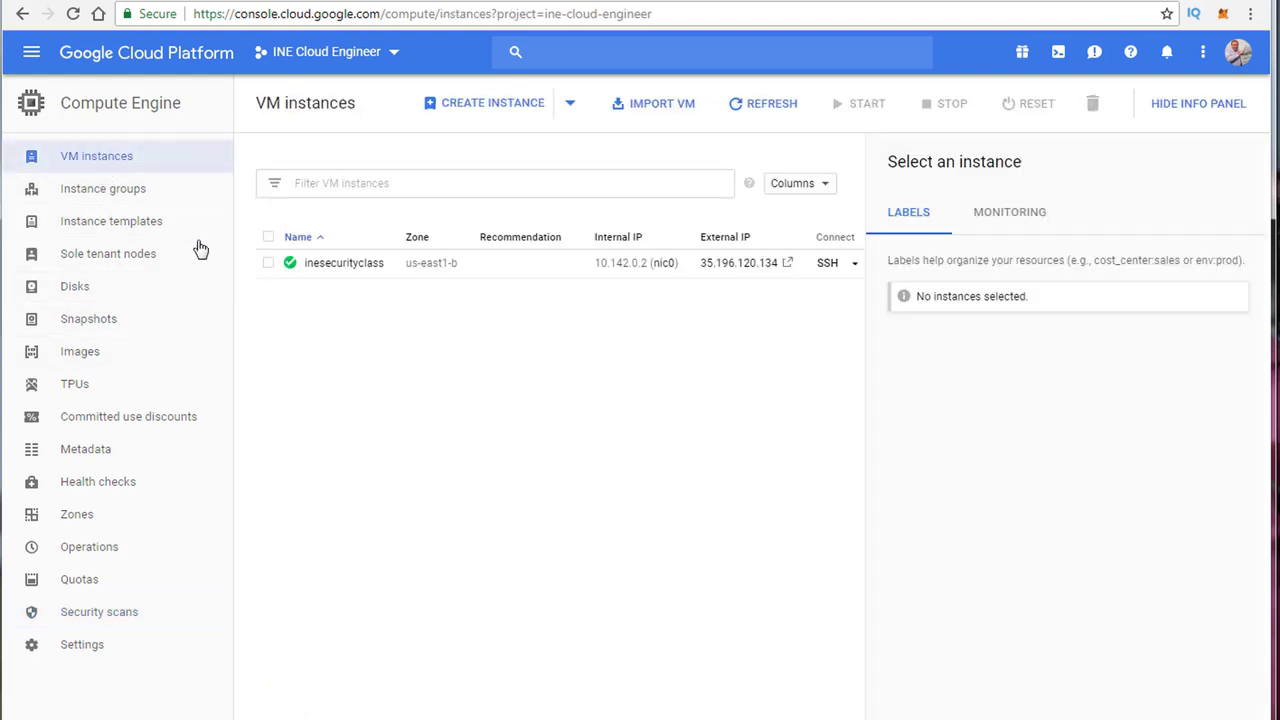
click(372, 265)
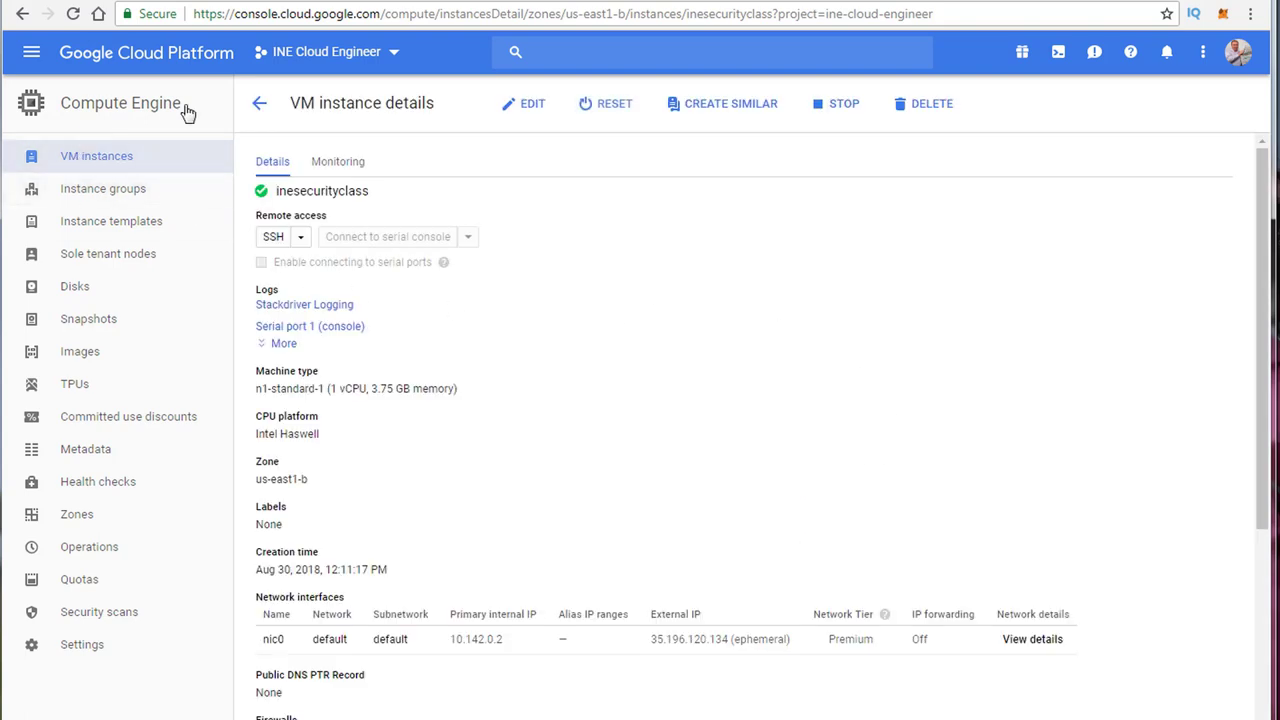
click(260, 104)
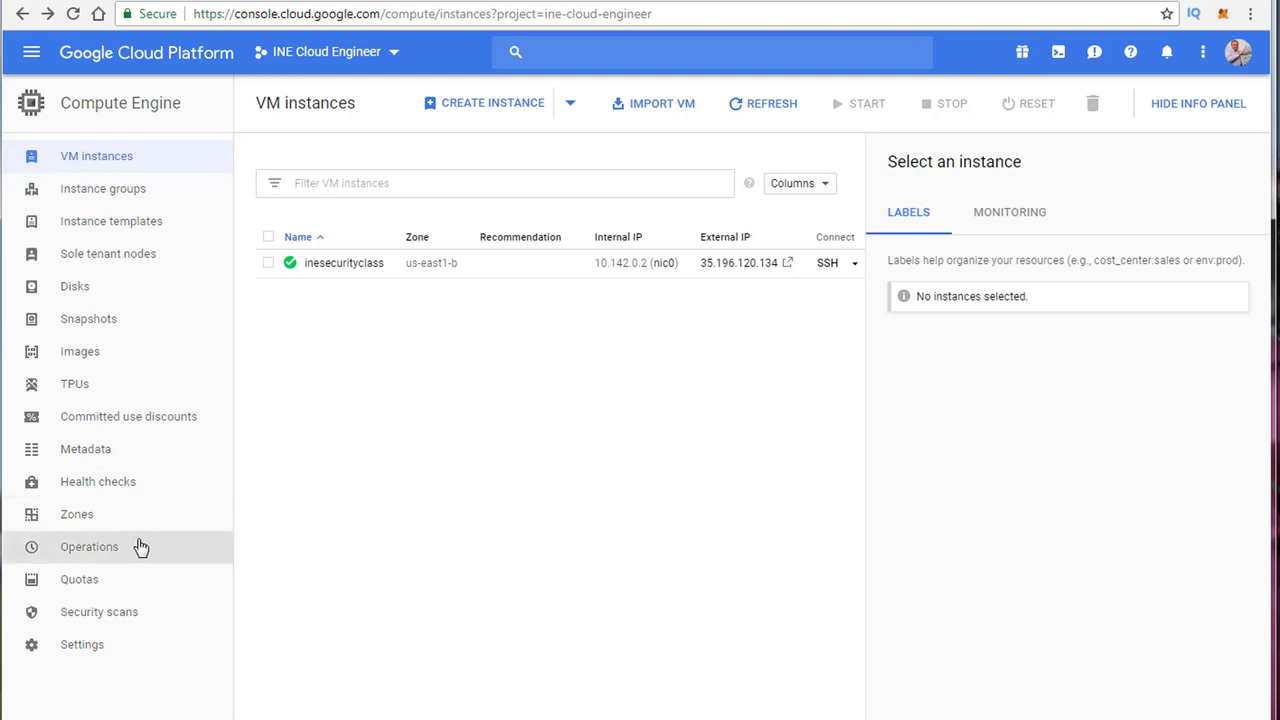
click(110, 611)
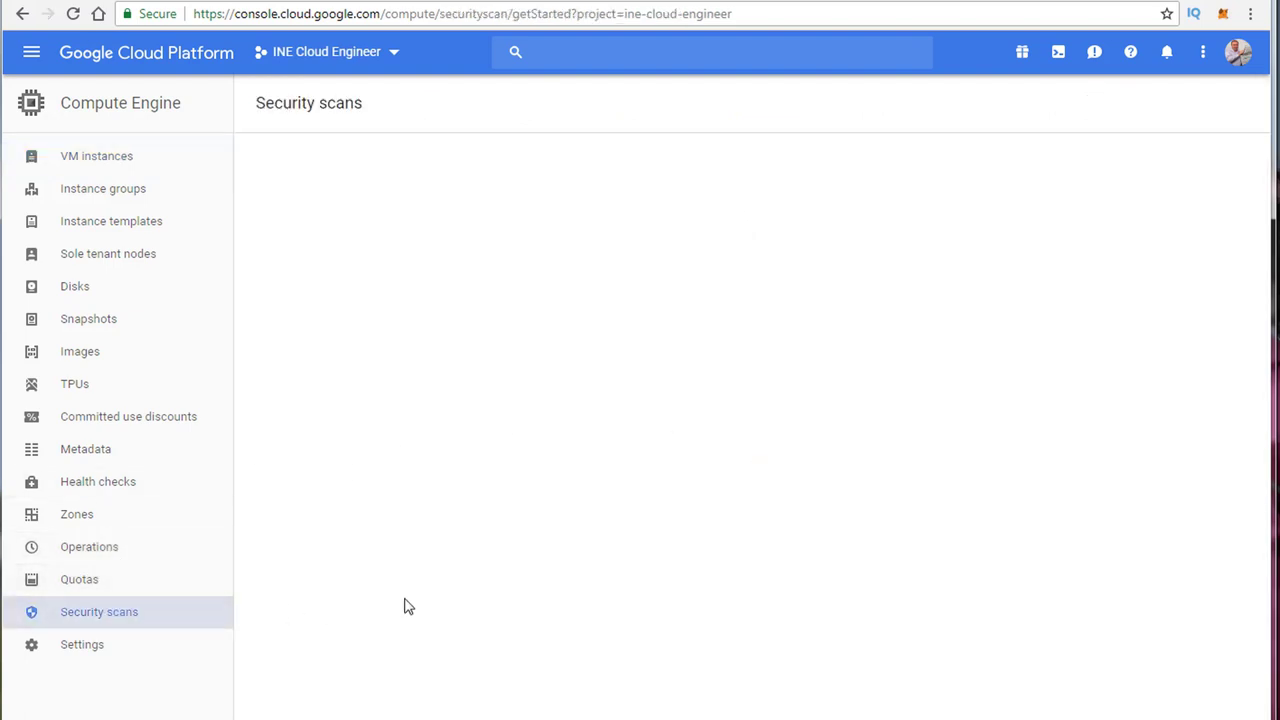
Step: Start scan Scan_DOMAIN_574 and open the Learn more help on excluded URL patterns
click(625, 356)
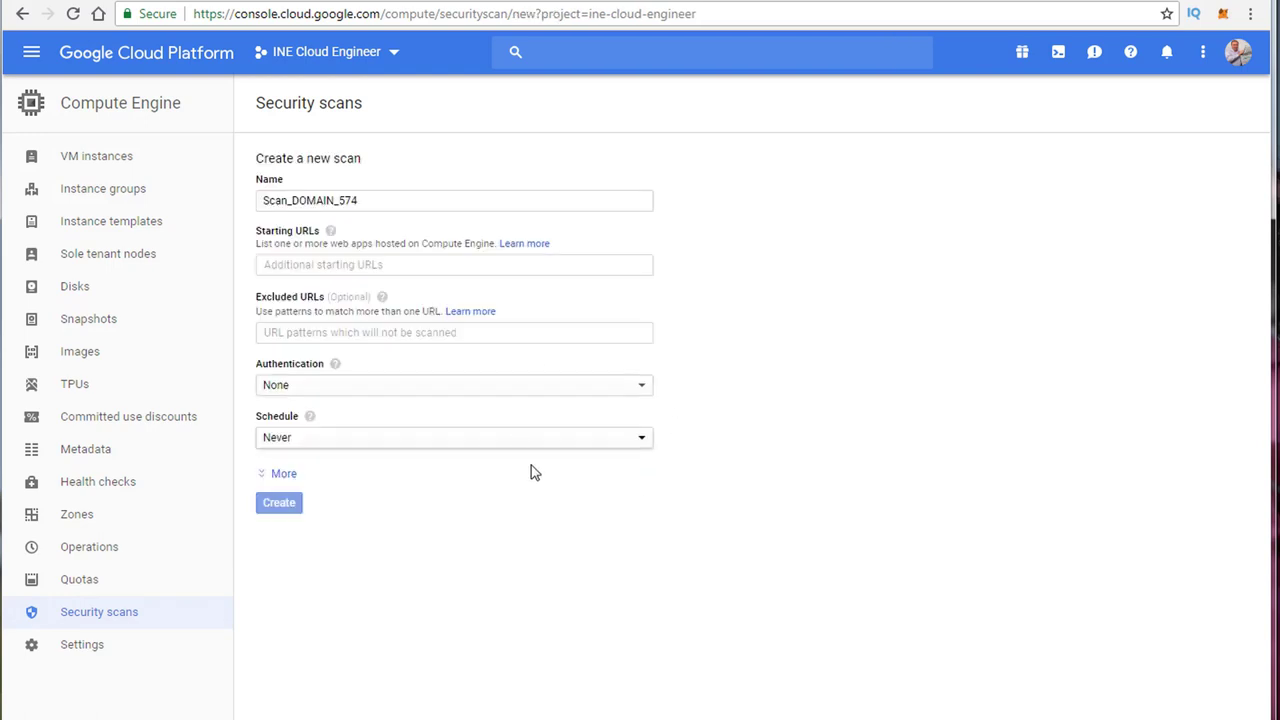
click(289, 332)
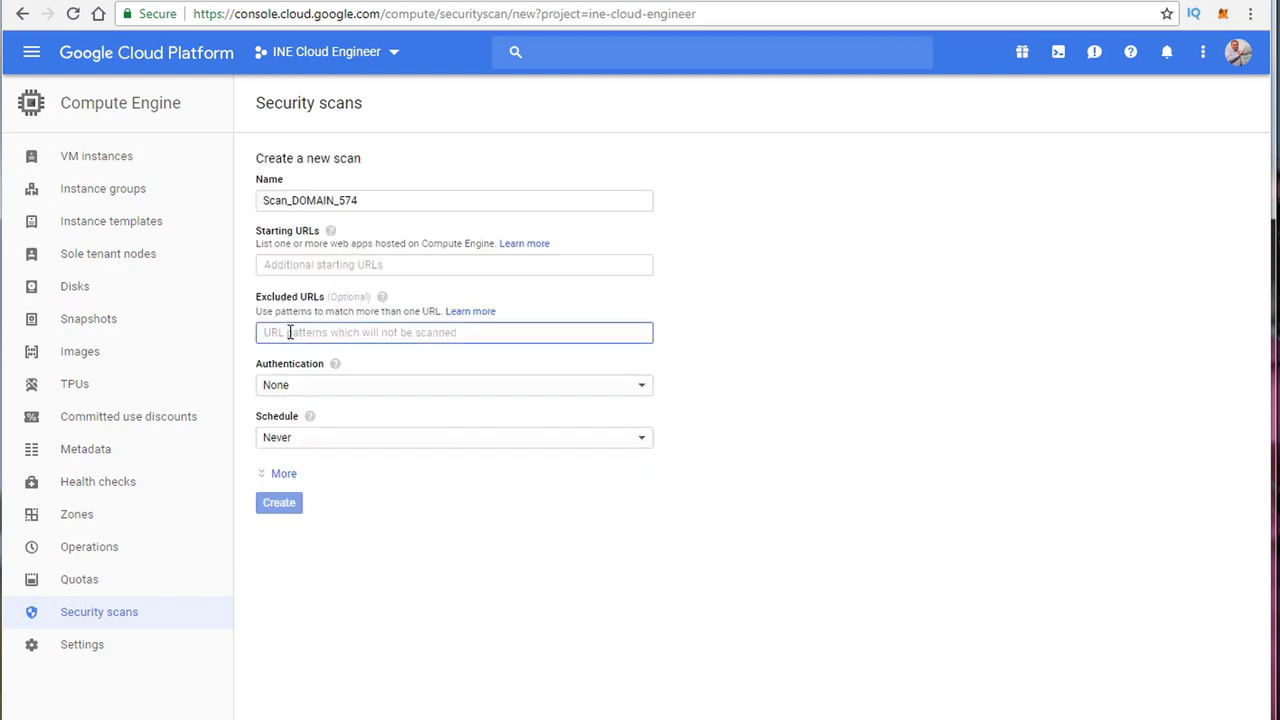
click(466, 312)
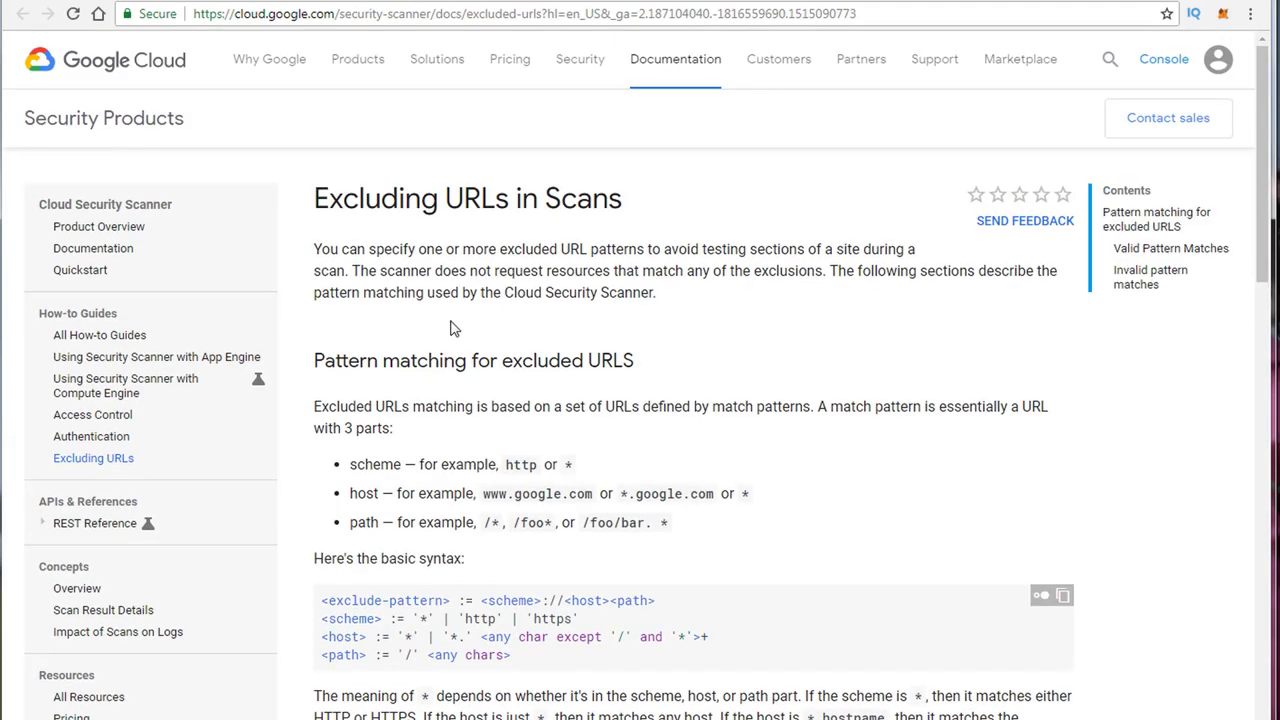
scroll(505, 280, down, 10)
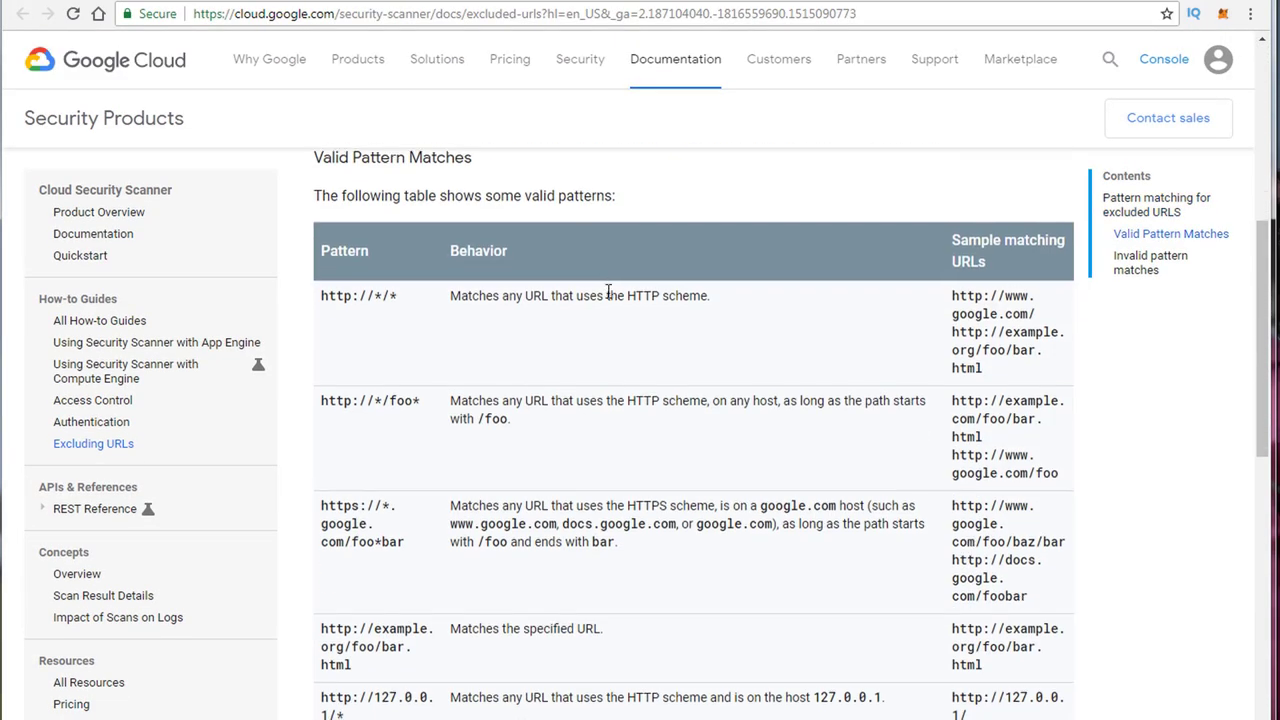
scroll(625, 298, down, 4)
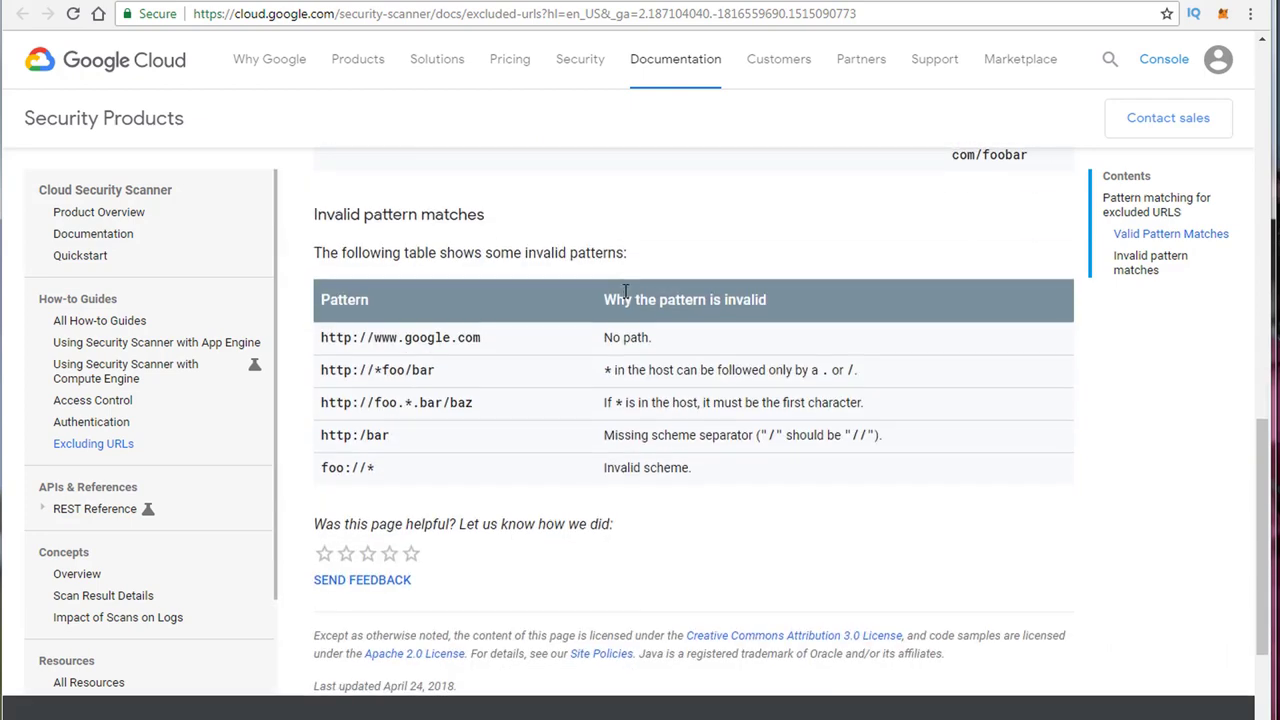
scroll(620, 294, up, 4)
scroll(625, 295, up, 3)
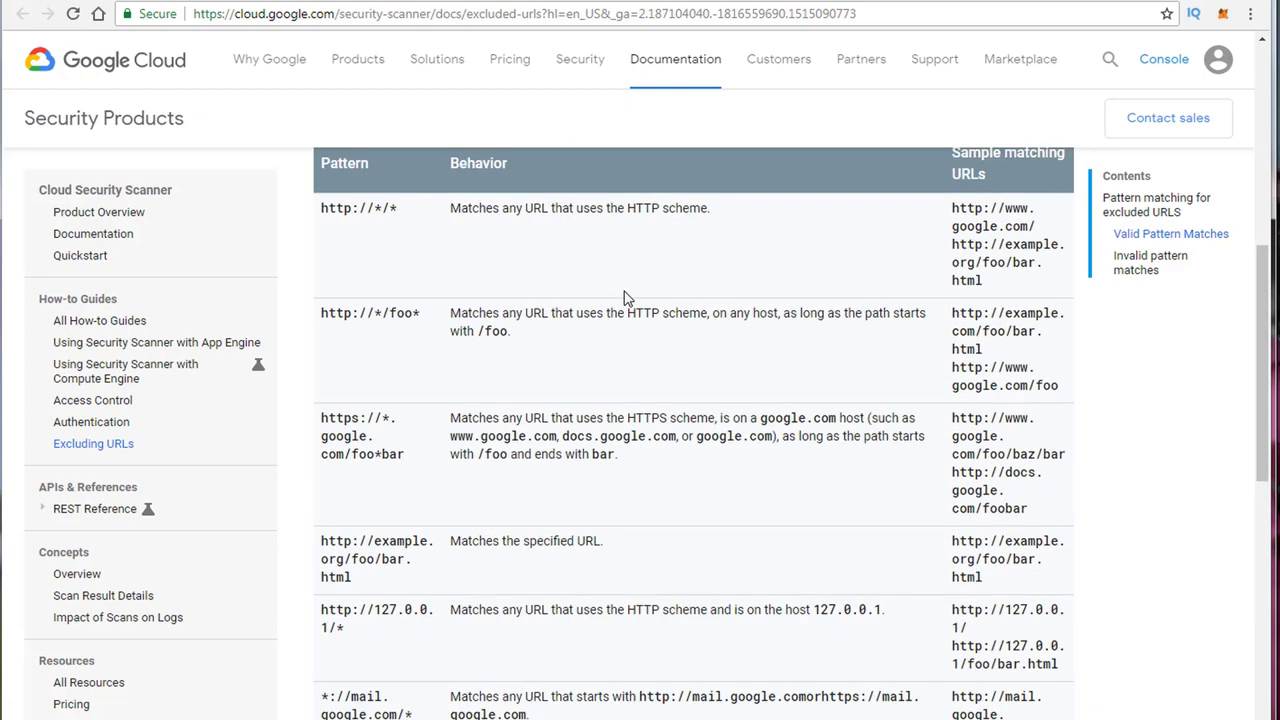
scroll(625, 298, up, 5)
scroll(625, 298, up, 2)
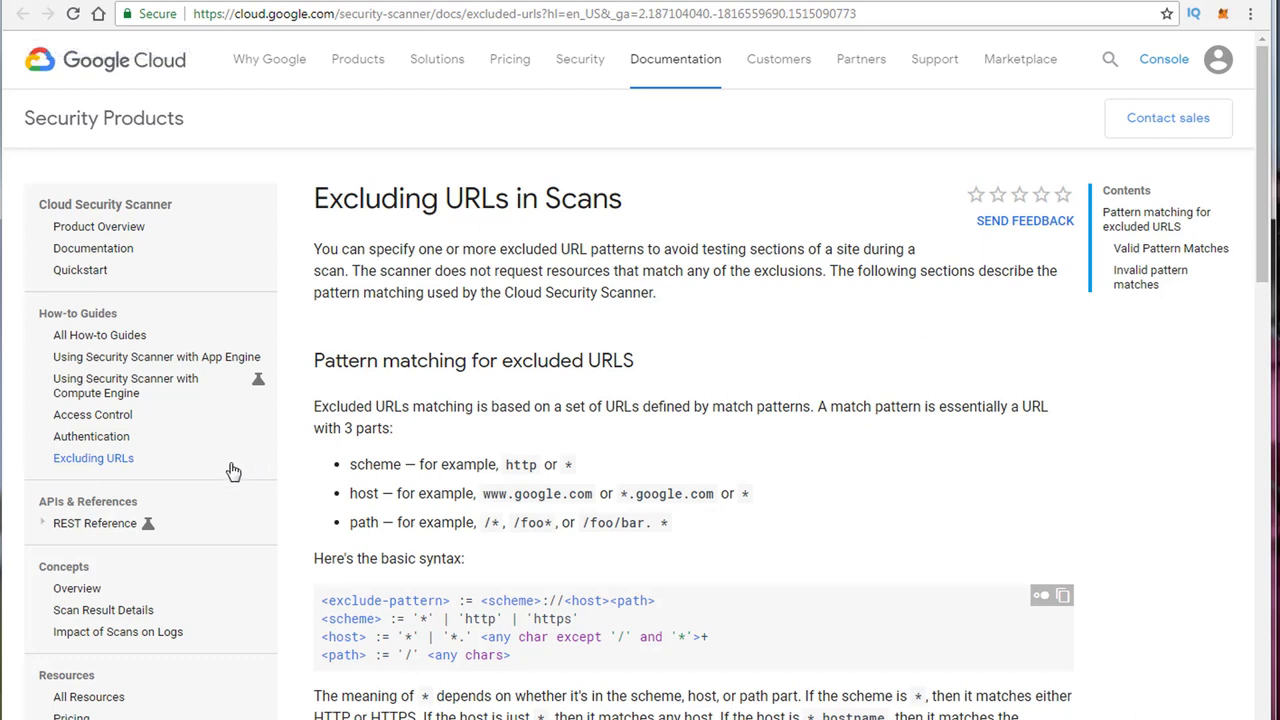
Step: Read the 'Using Security Scanner with Compute Engine' documentation guide
click(95, 400)
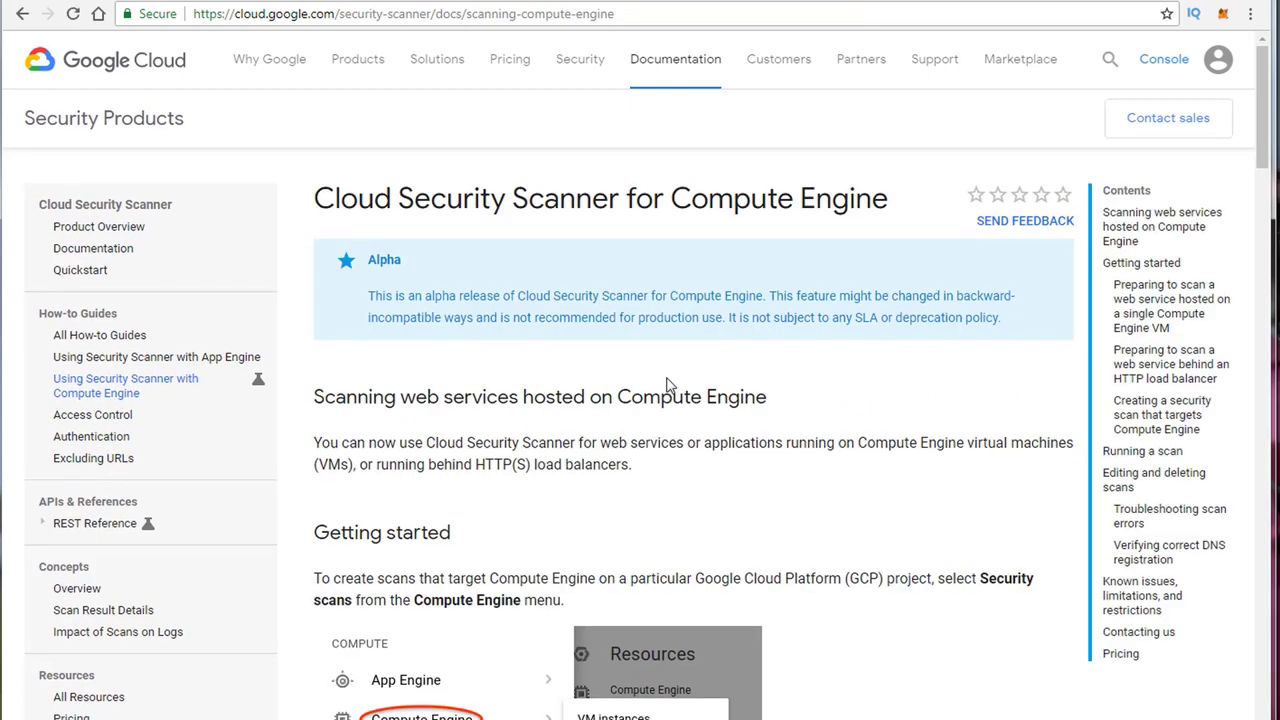
scroll(550, 243, down, 4)
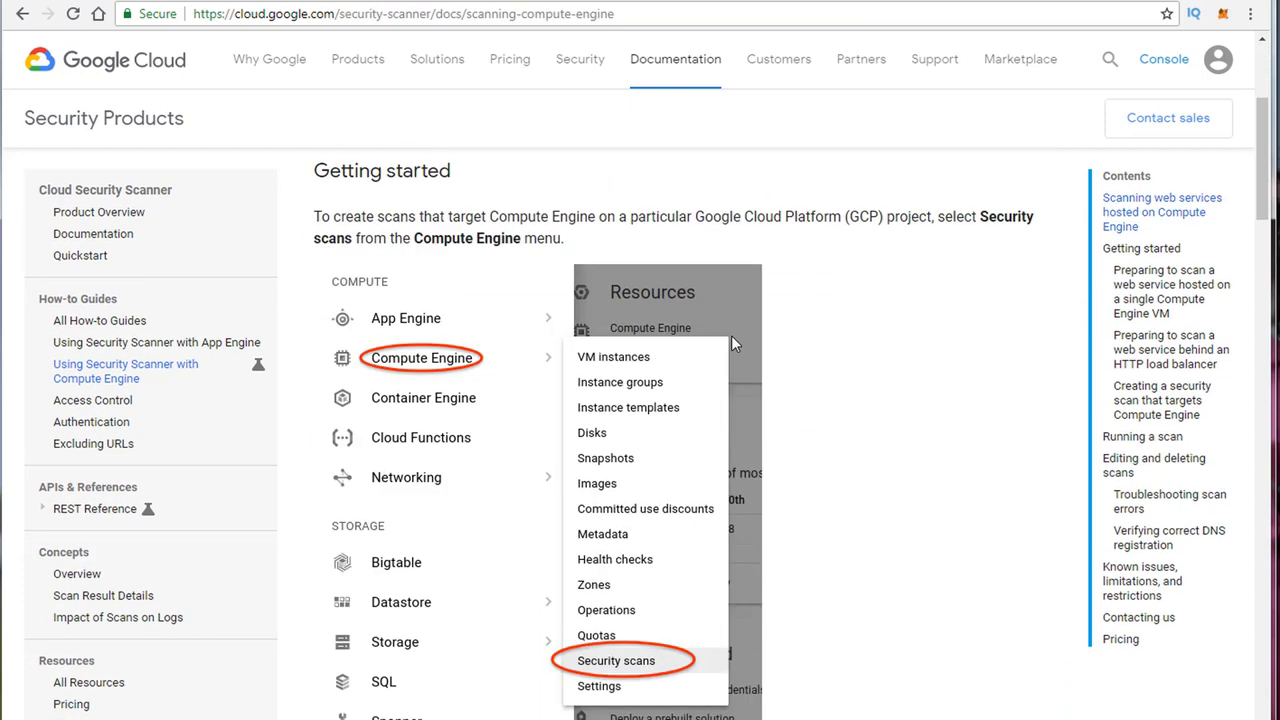
scroll(445, 368, down, 2)
scroll(445, 368, down, 3)
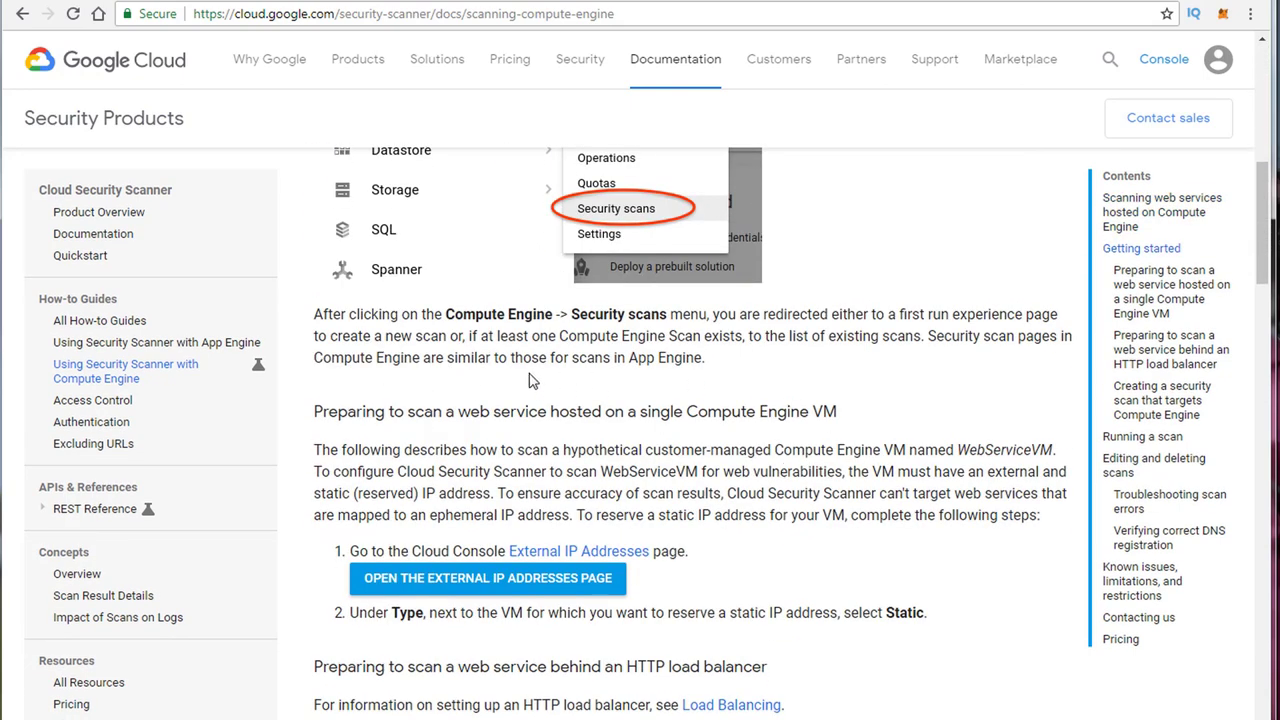
double_click(500, 412)
scroll(496, 412, down, 3)
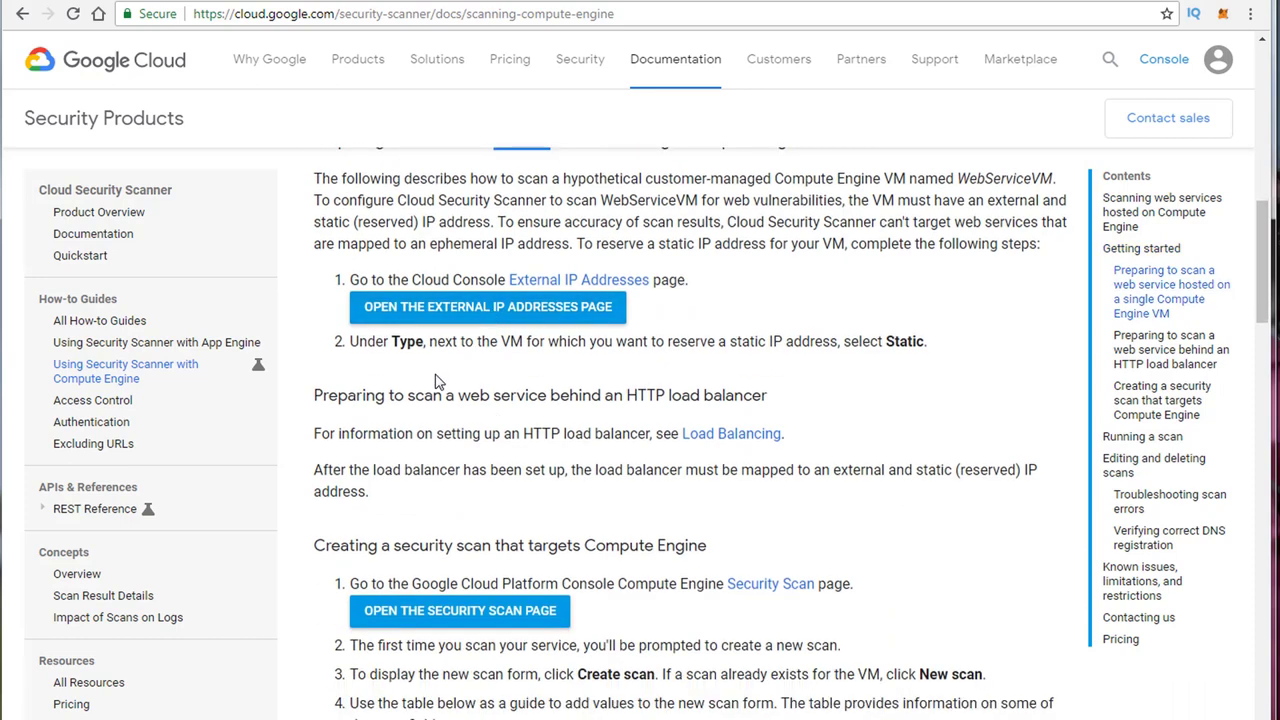
scroll(437, 380, down, 3)
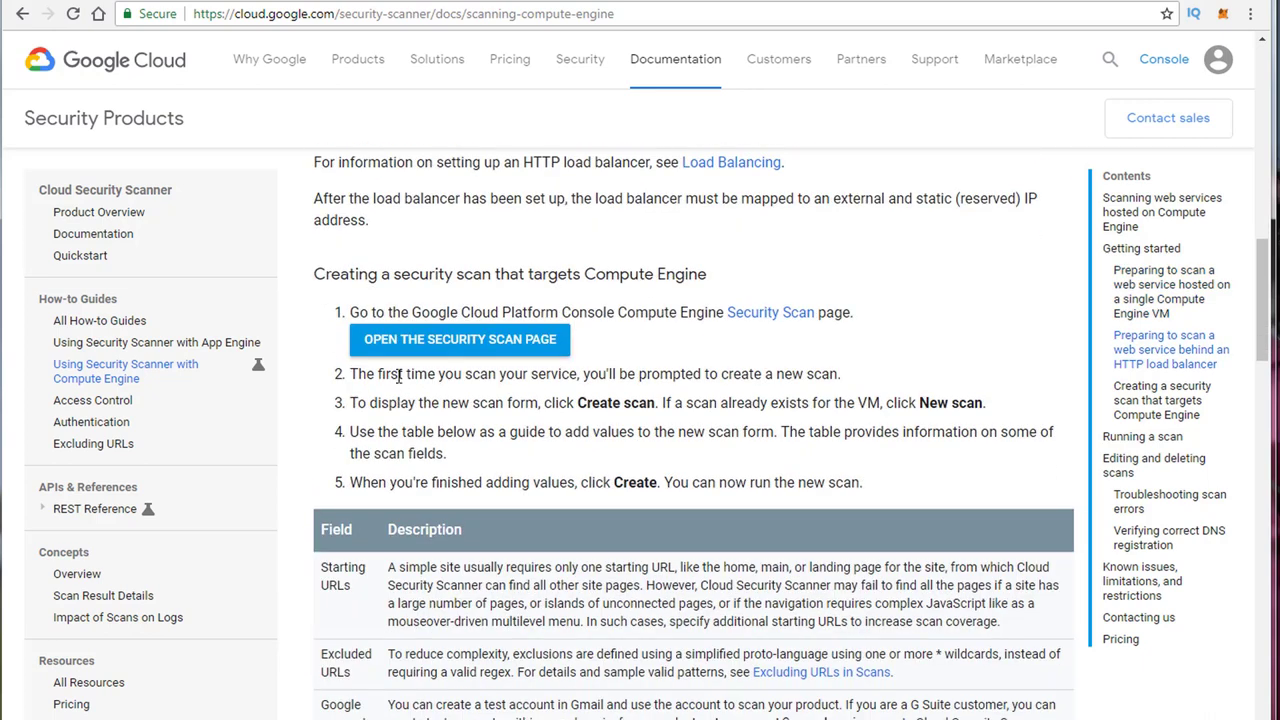
Step: Launch the console's Security Scan page from the guide, then scroll the guide again
click(432, 345)
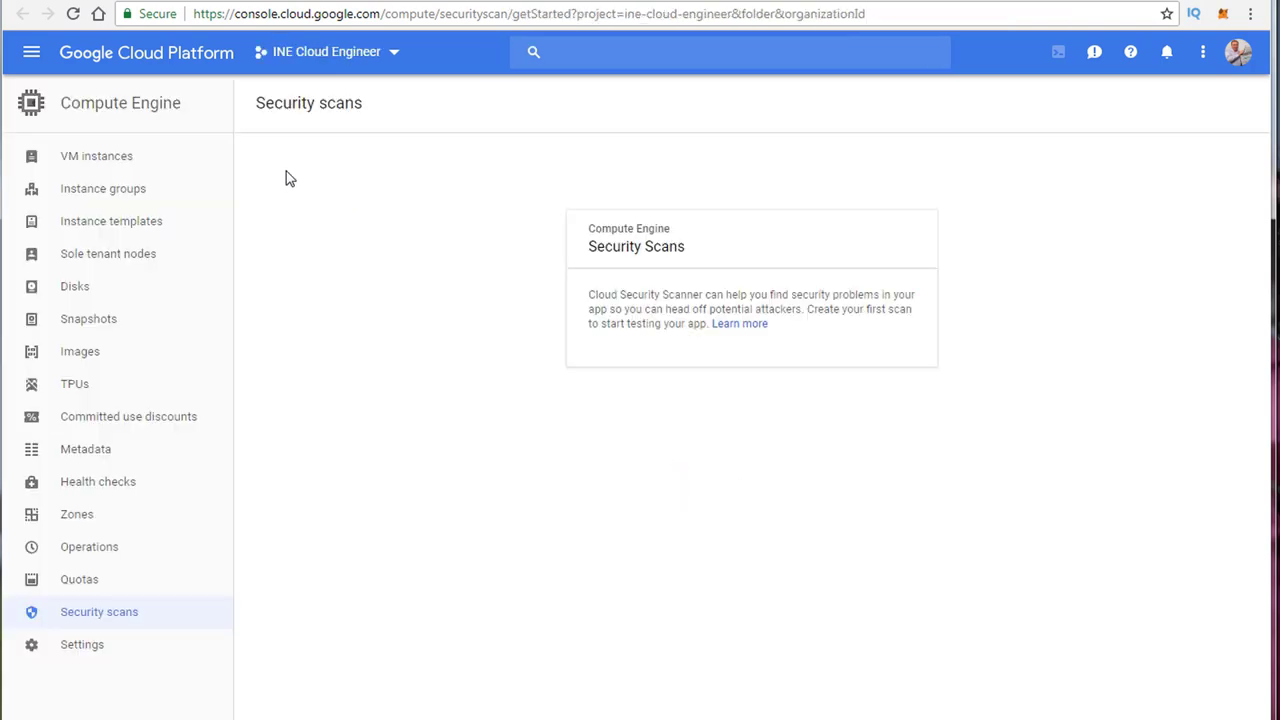
click(522, 2)
scroll(708, 440, down, 4)
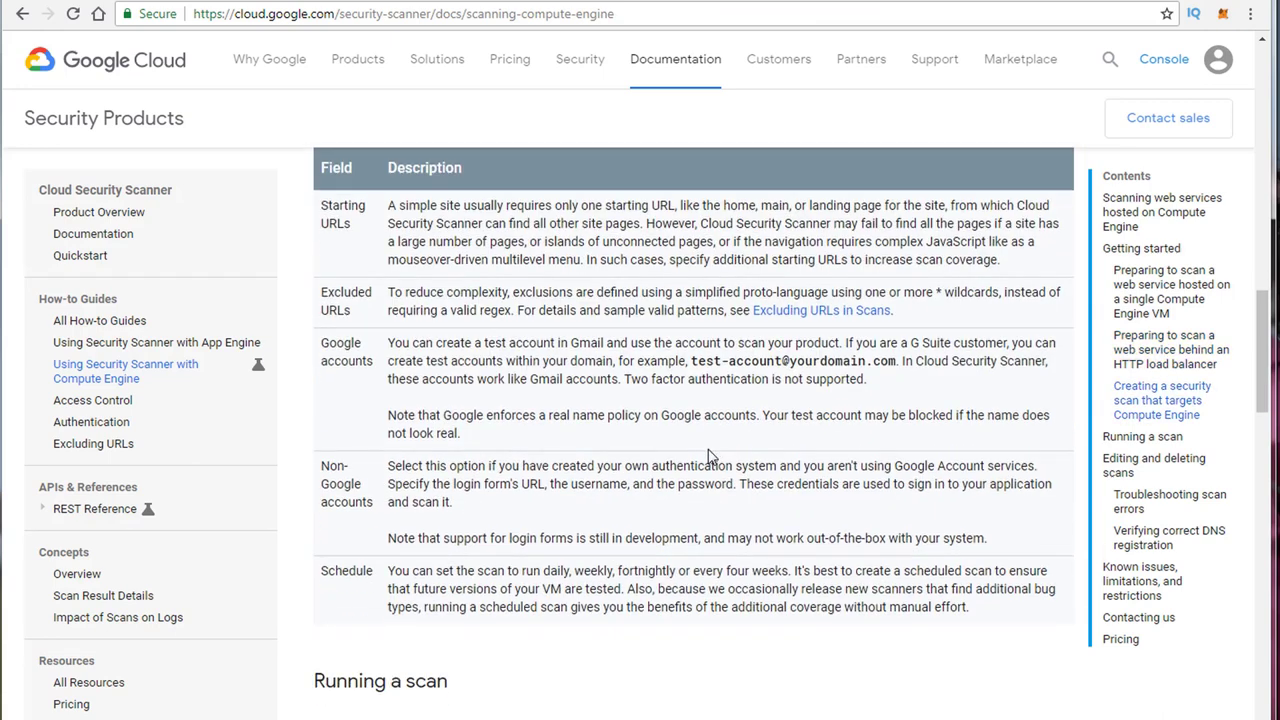
scroll(708, 440, up, 1)
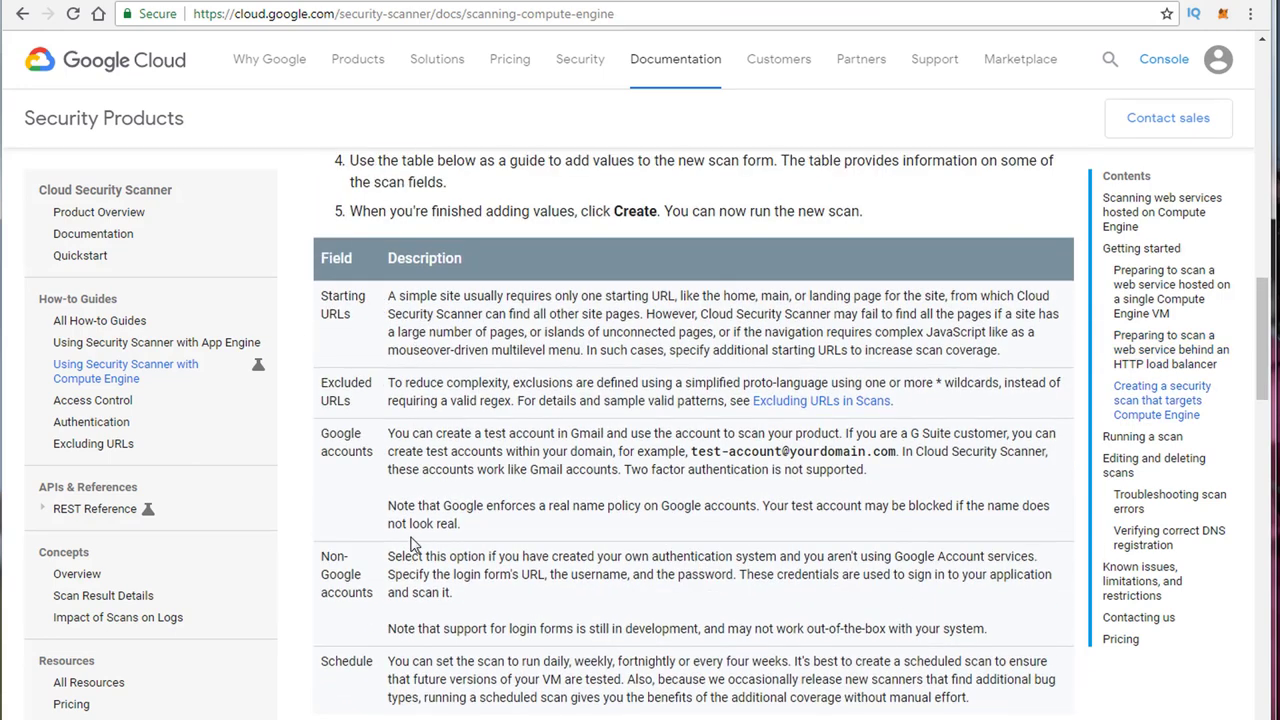
scroll(510, 495, down, 5)
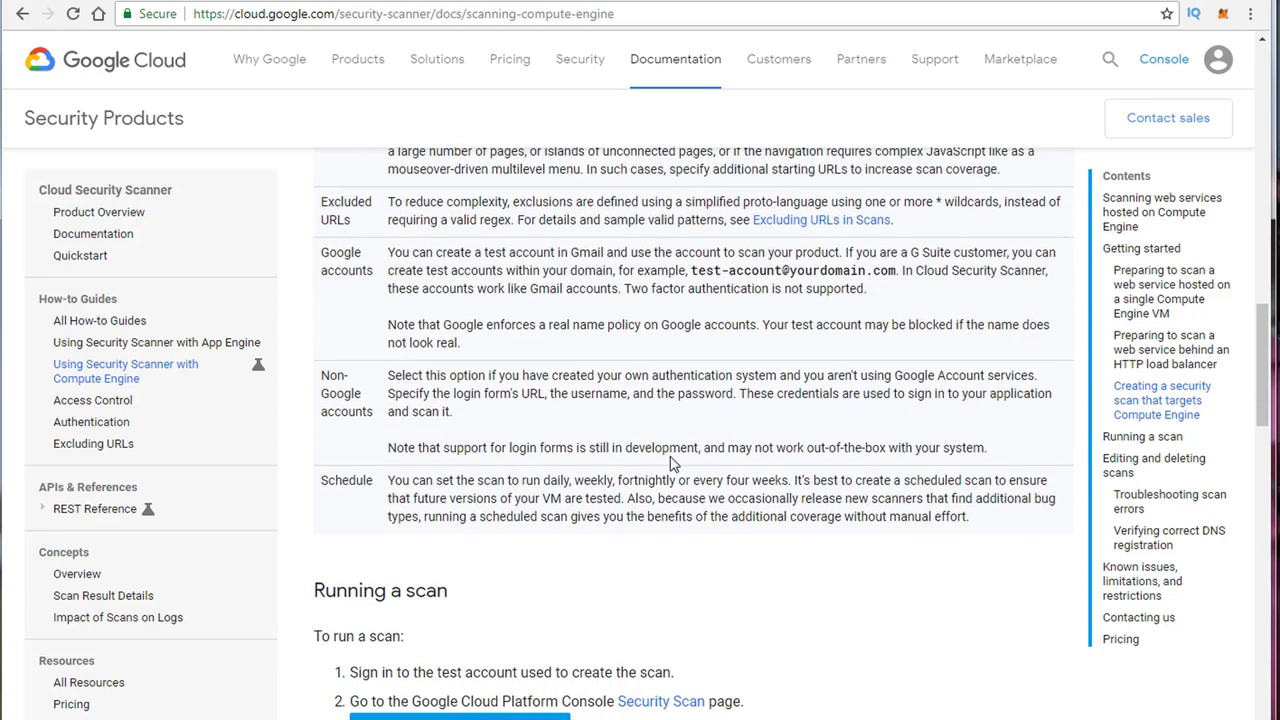
scroll(671, 457, down, 5)
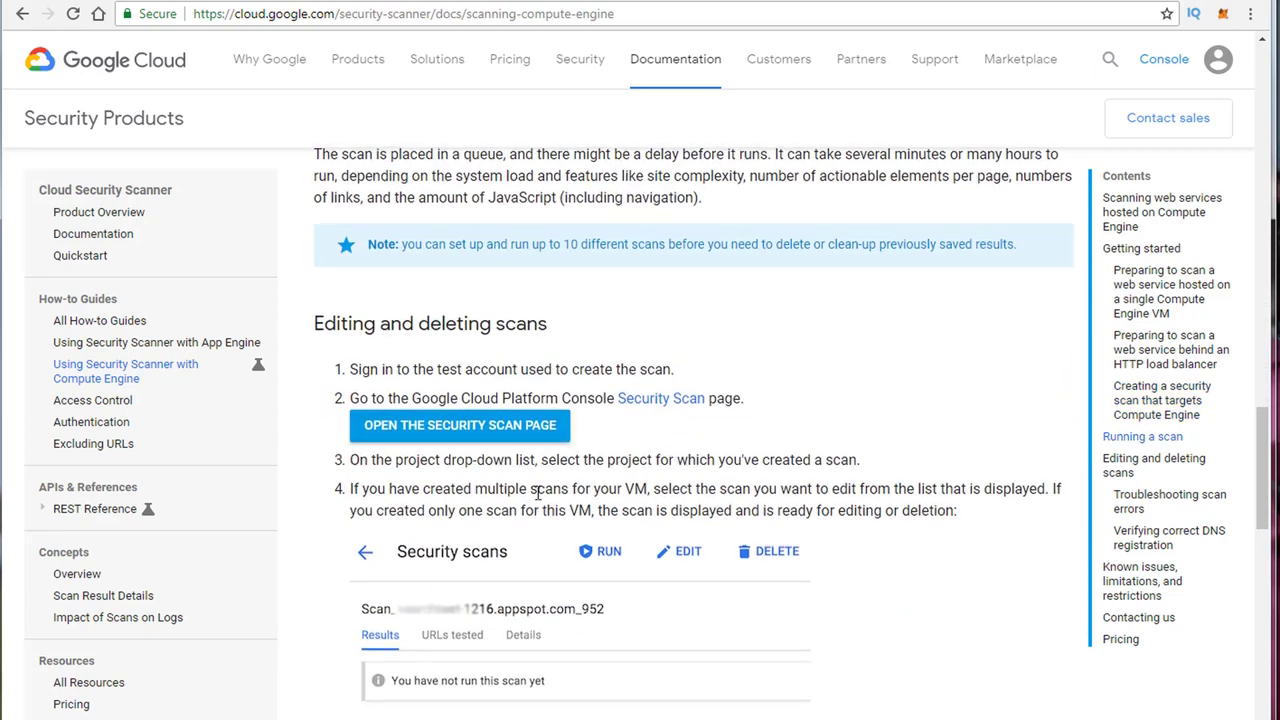
scroll(540, 489, down, 2)
scroll(541, 467, up, 5)
scroll(541, 467, up, 15)
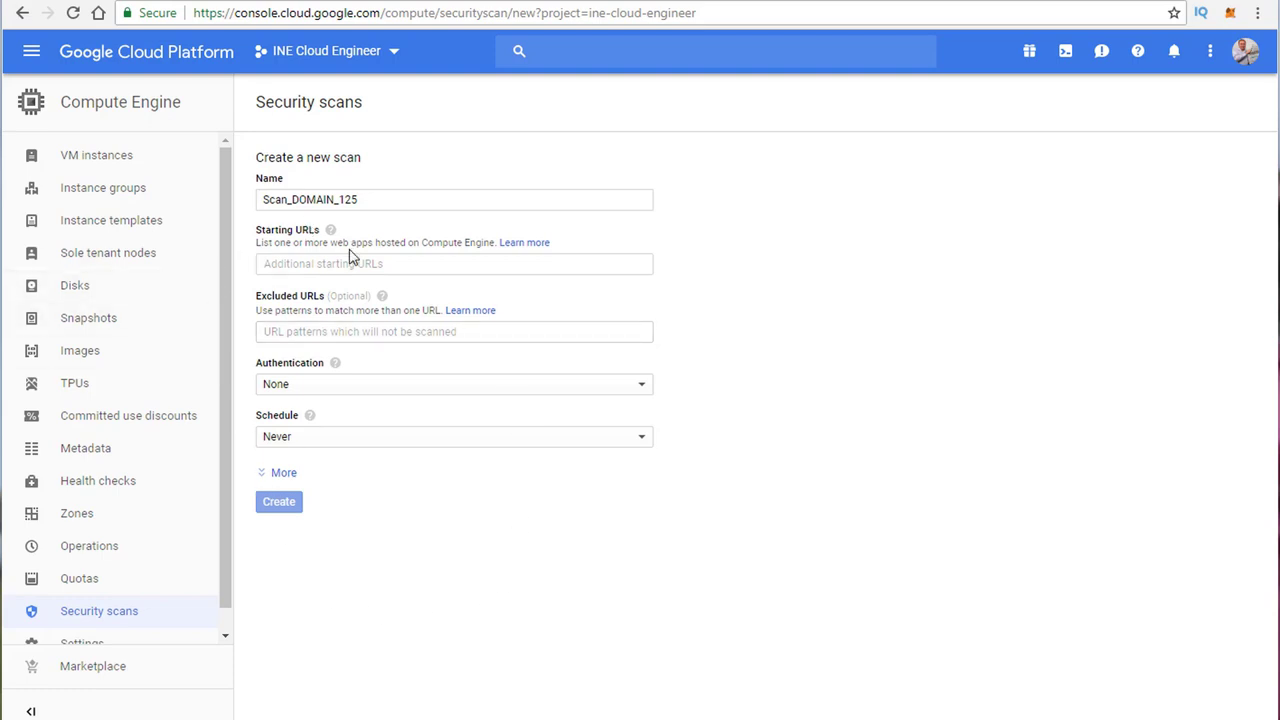
click(328, 262)
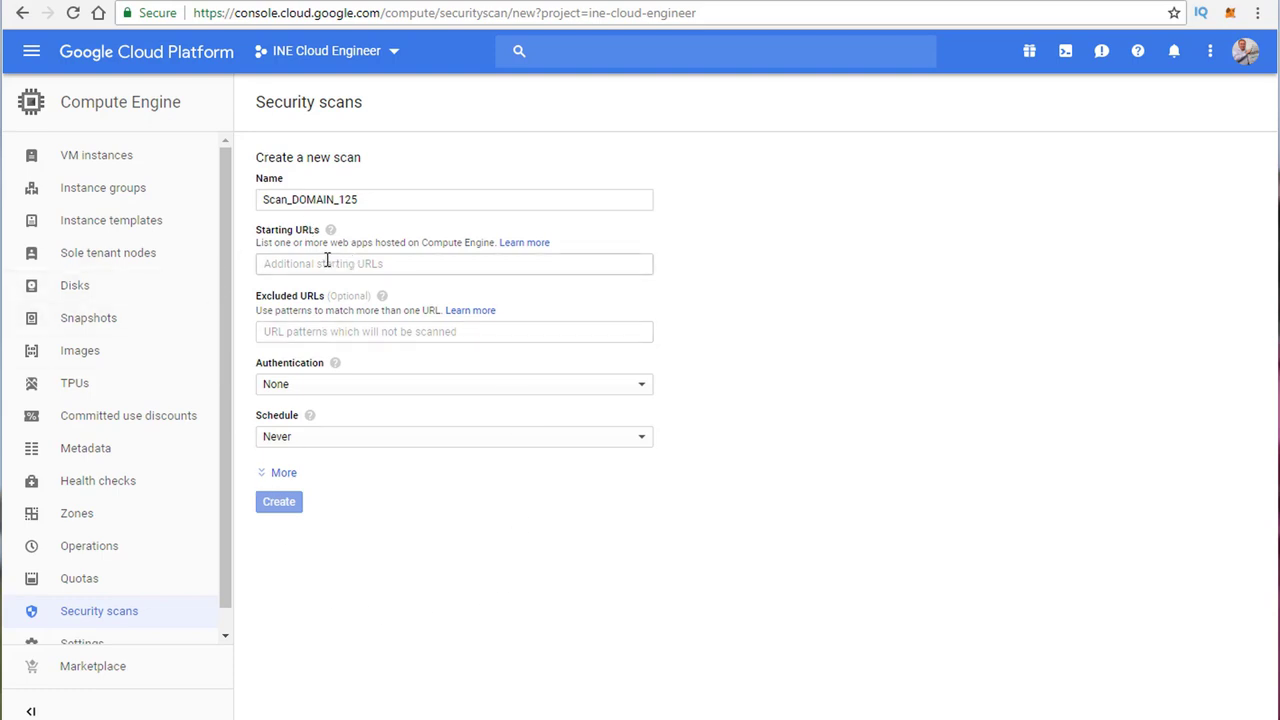
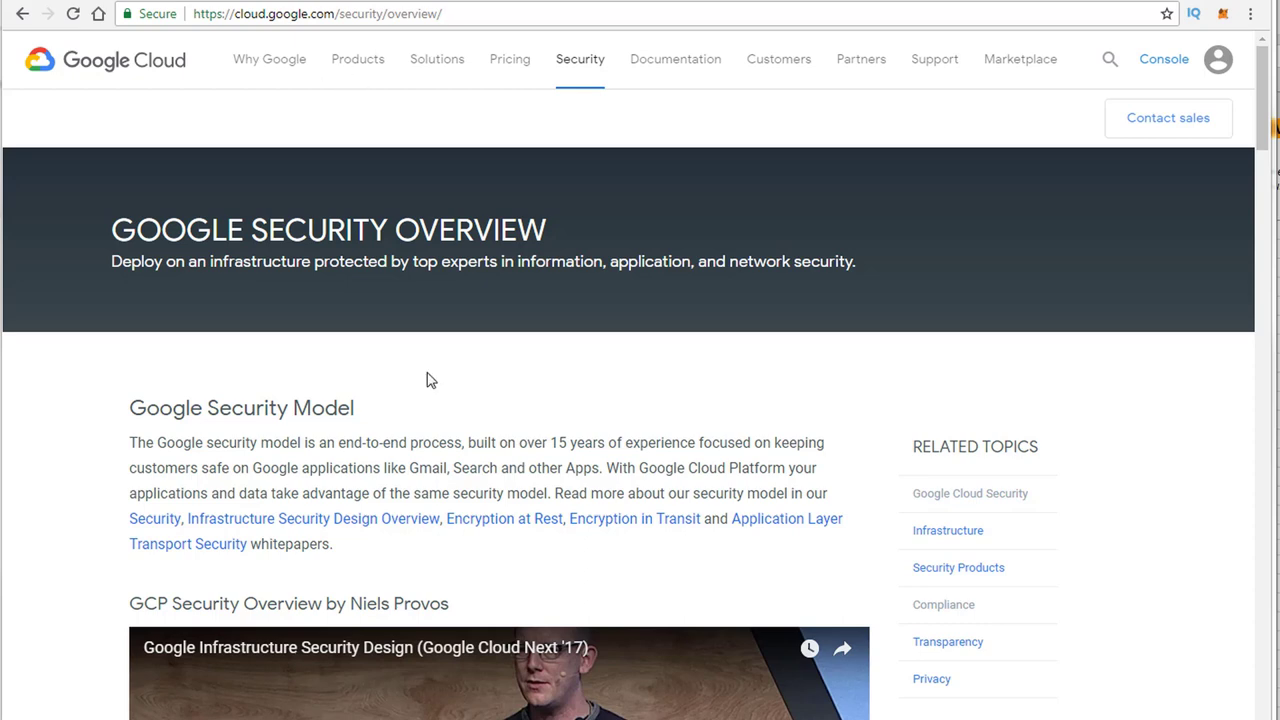
Step: Highlight the Google Security Overview title and scroll down to the Penetration Testing section
scroll(455, 438, down, 3)
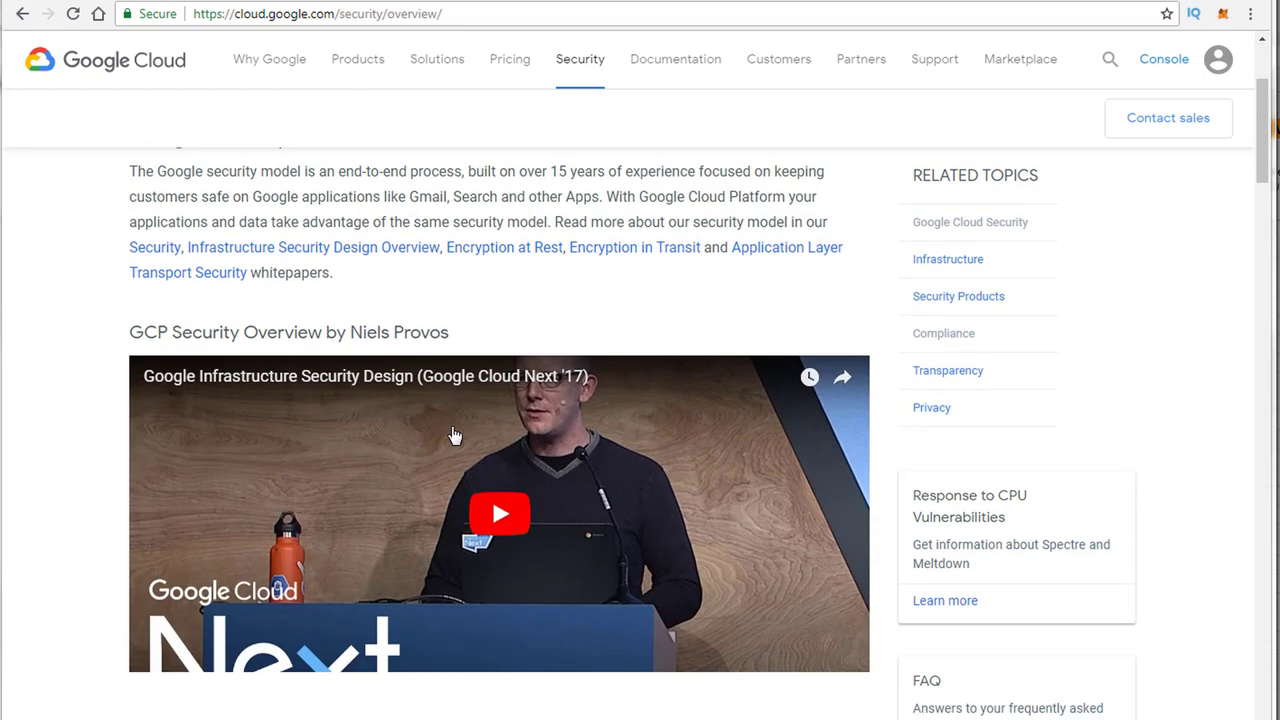
scroll(453, 430, up, 3)
triple_click(503, 248)
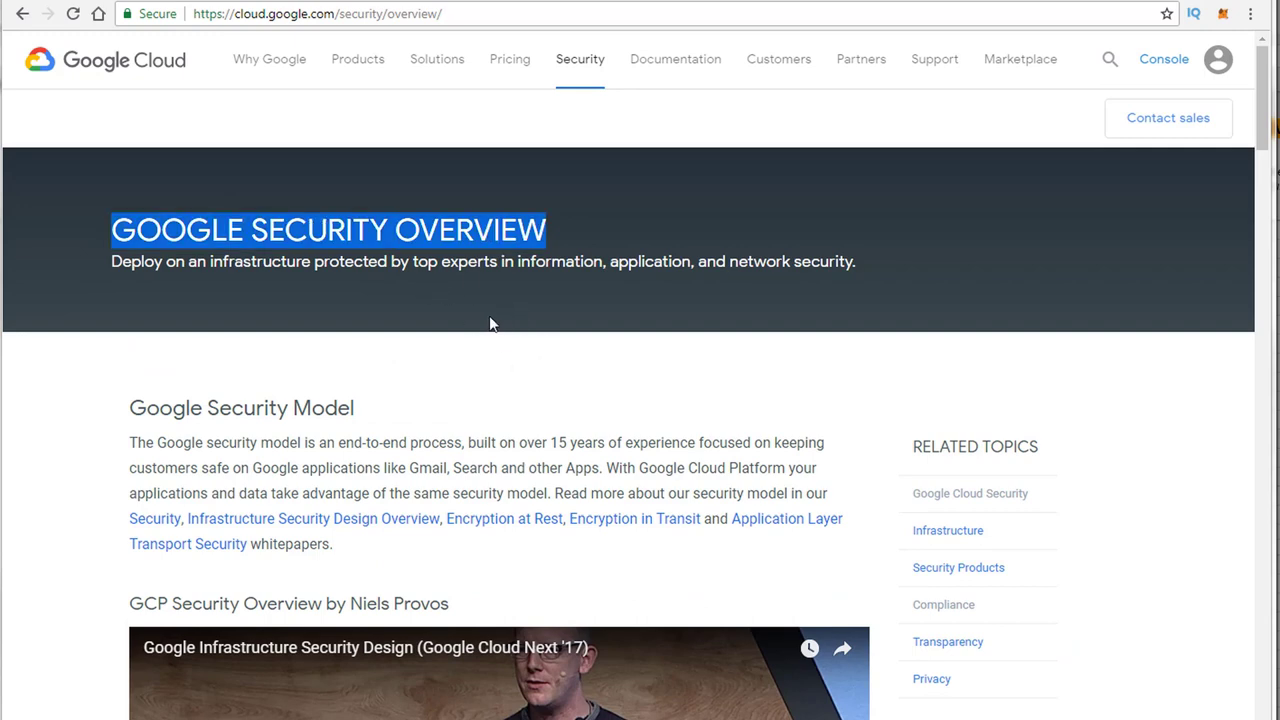
scroll(489, 310, down, 6)
scroll(437, 352, down, 3)
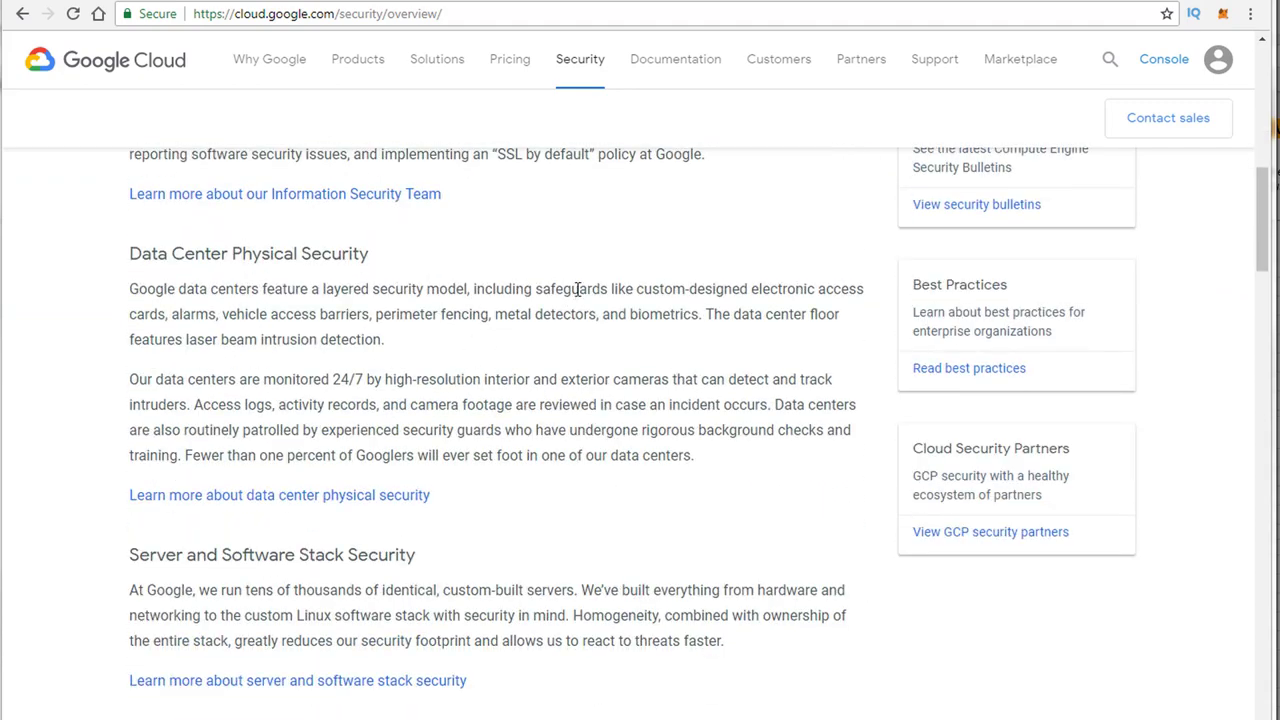
scroll(514, 283, down, 3)
scroll(304, 240, down, 3)
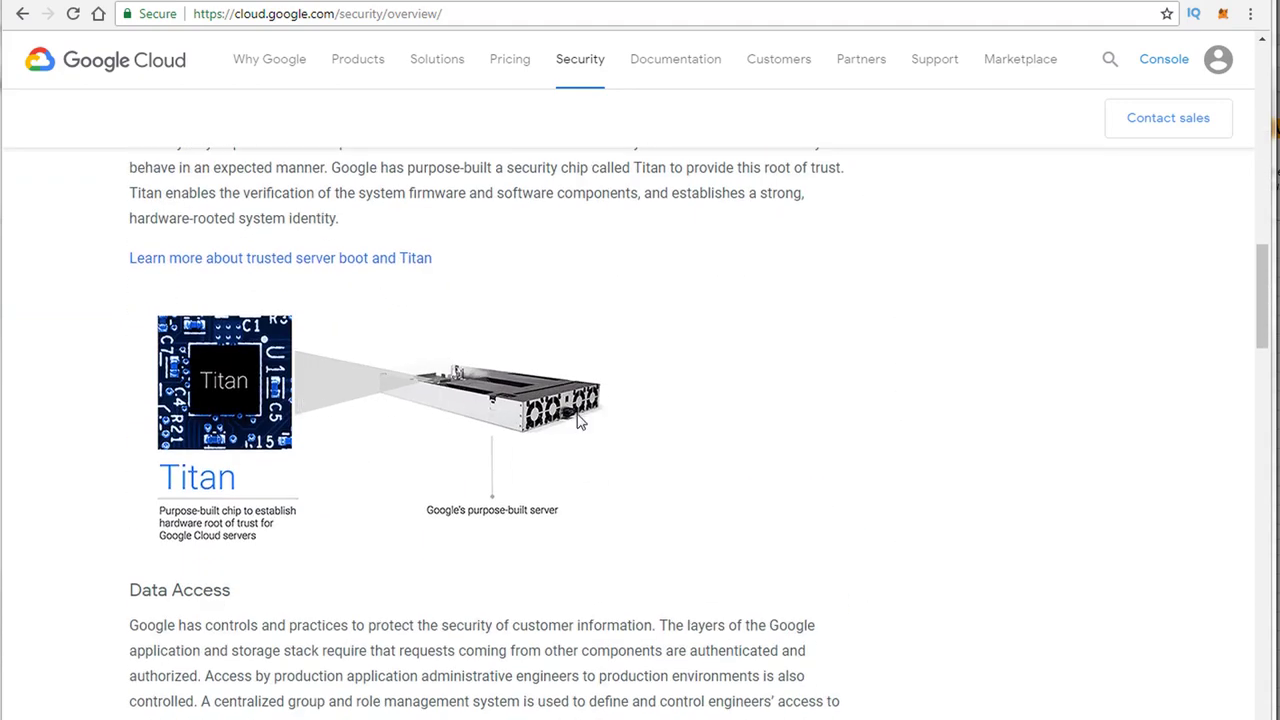
scroll(383, 388, up, 1)
scroll(381, 387, up, 3)
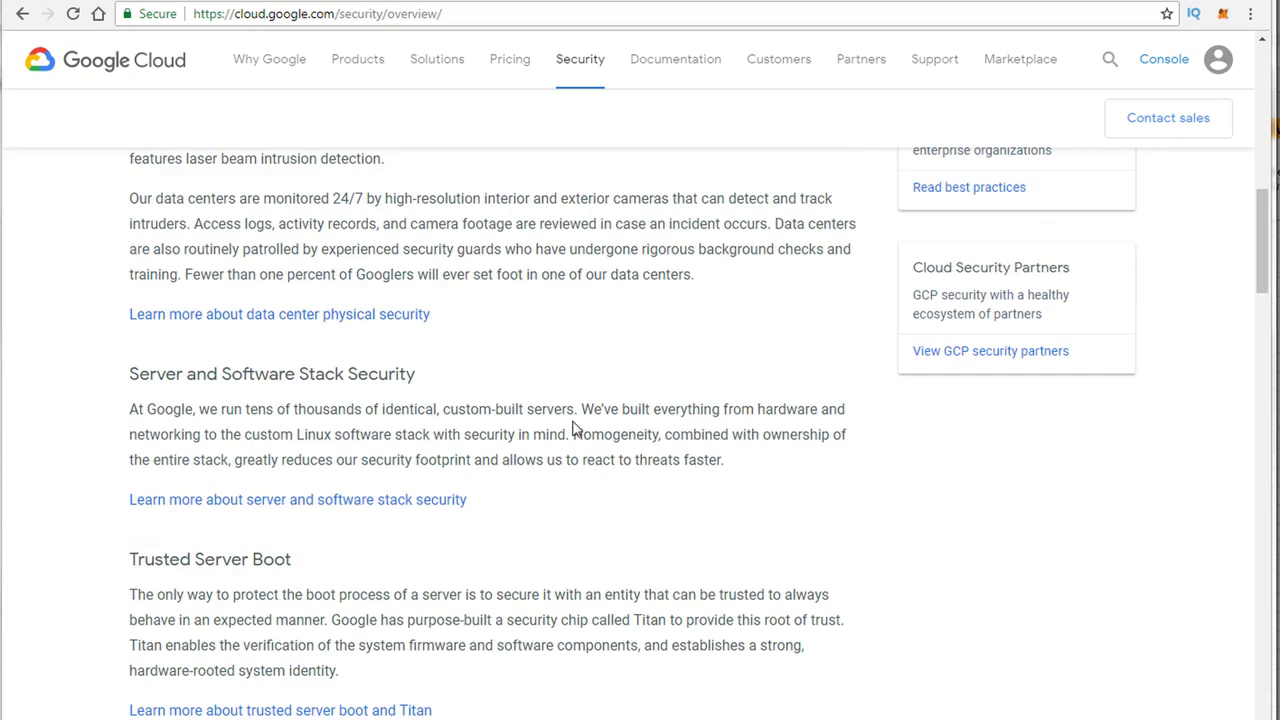
scroll(517, 452, down, 3)
scroll(515, 457, down, 4)
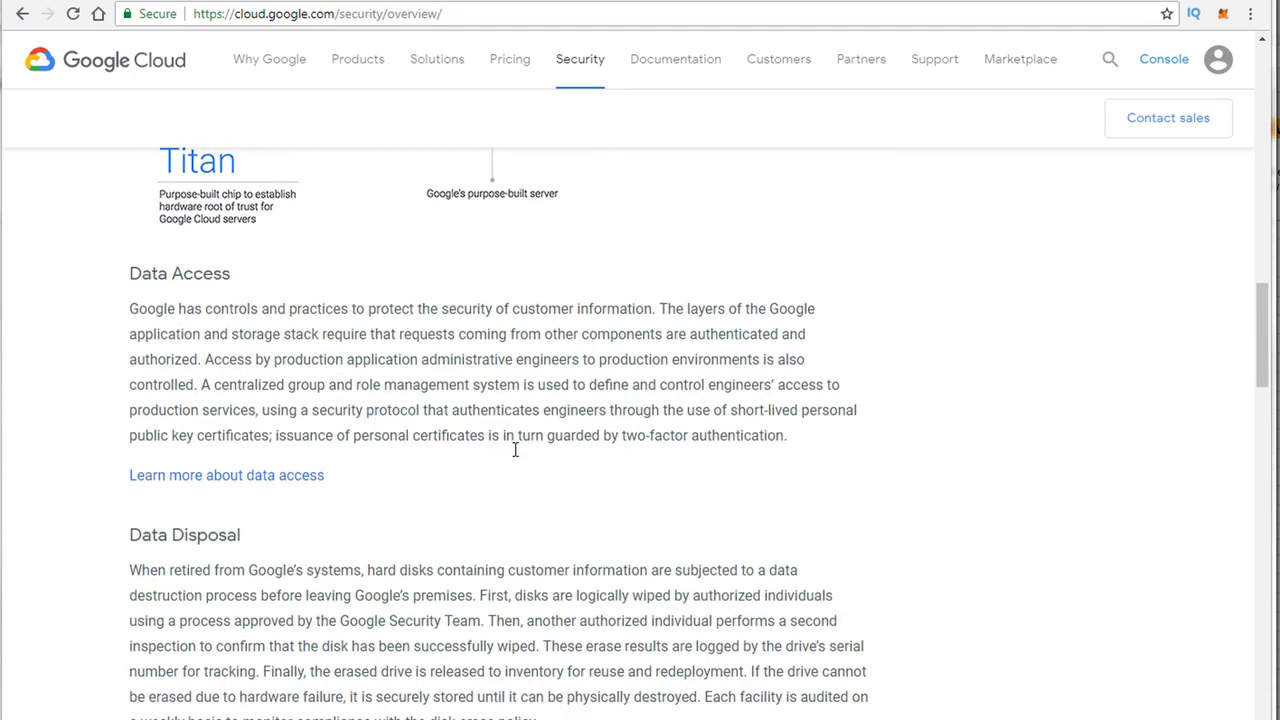
scroll(520, 440, down, 2)
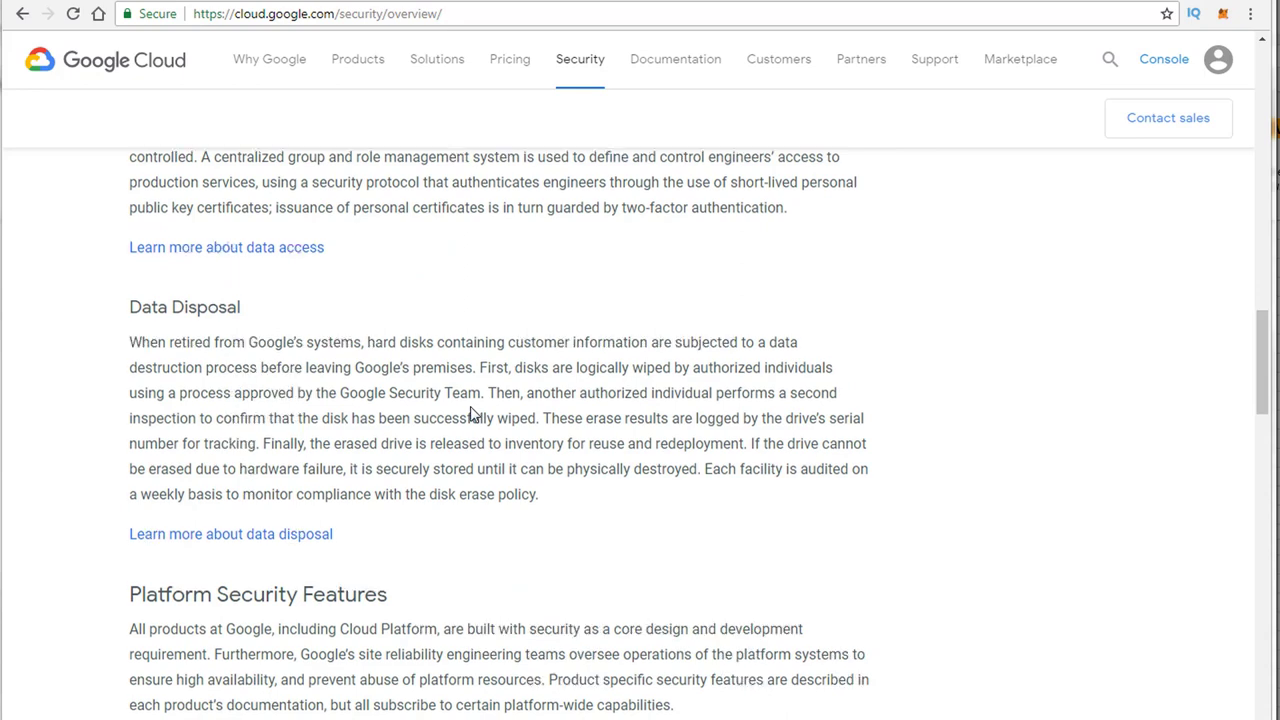
scroll(471, 414, down, 2)
scroll(455, 410, down, 5)
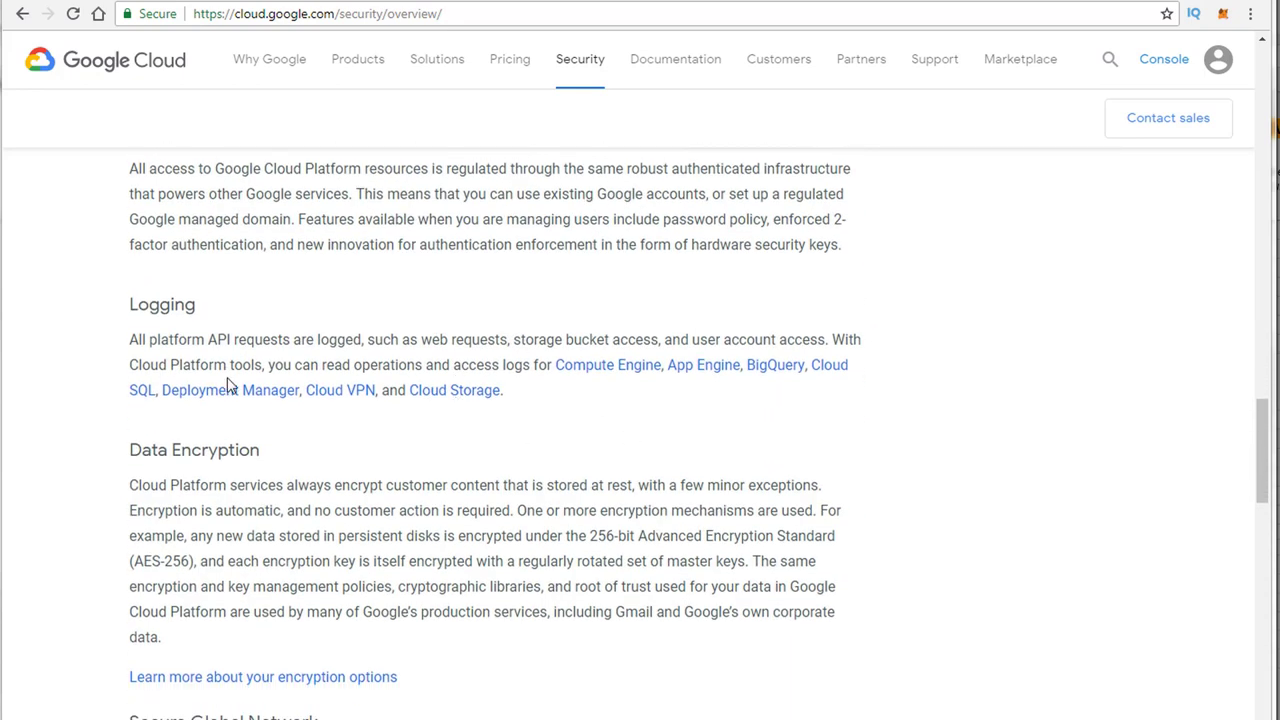
scroll(349, 375, down, 5)
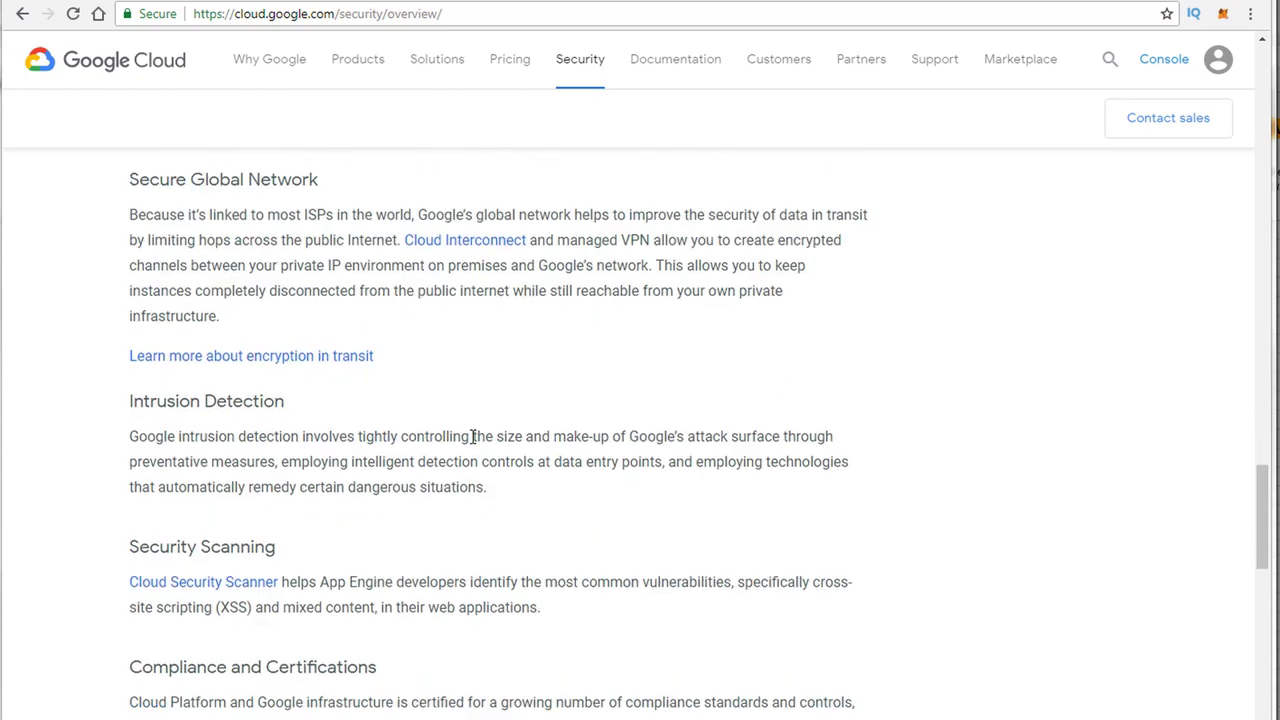
scroll(470, 434, down, 1)
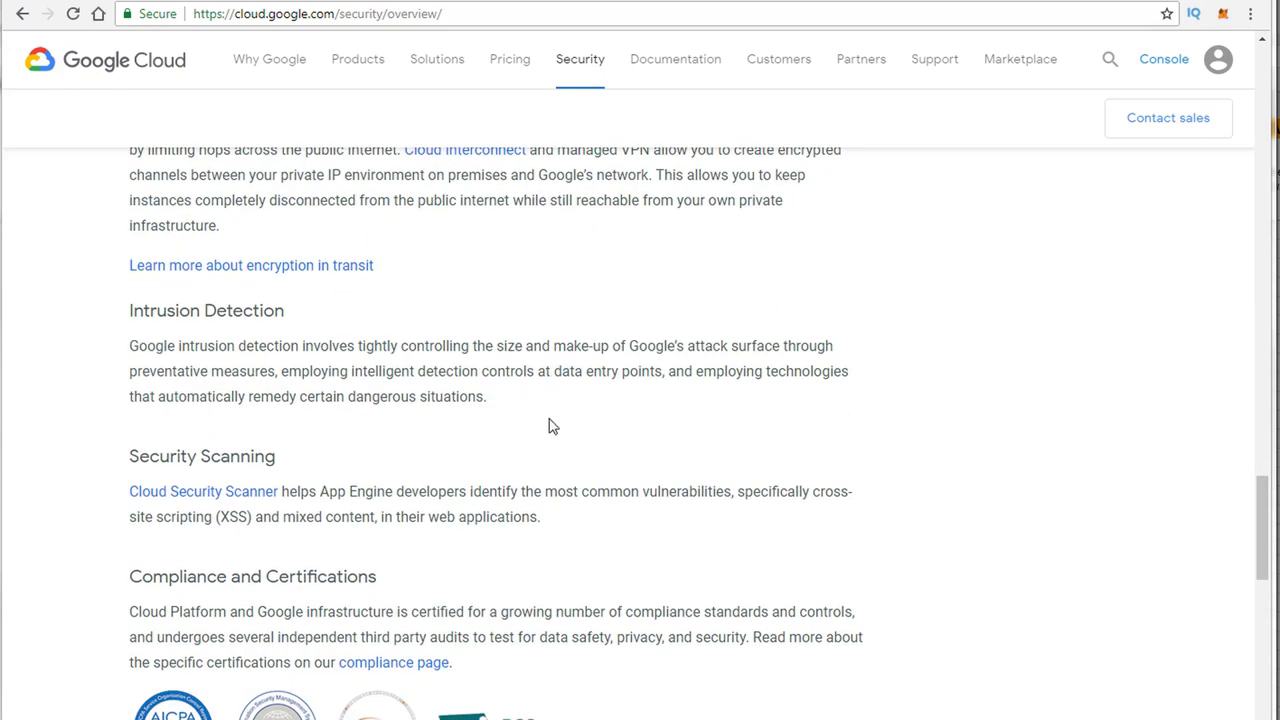
scroll(551, 423, down, 1)
scroll(506, 423, up, 3)
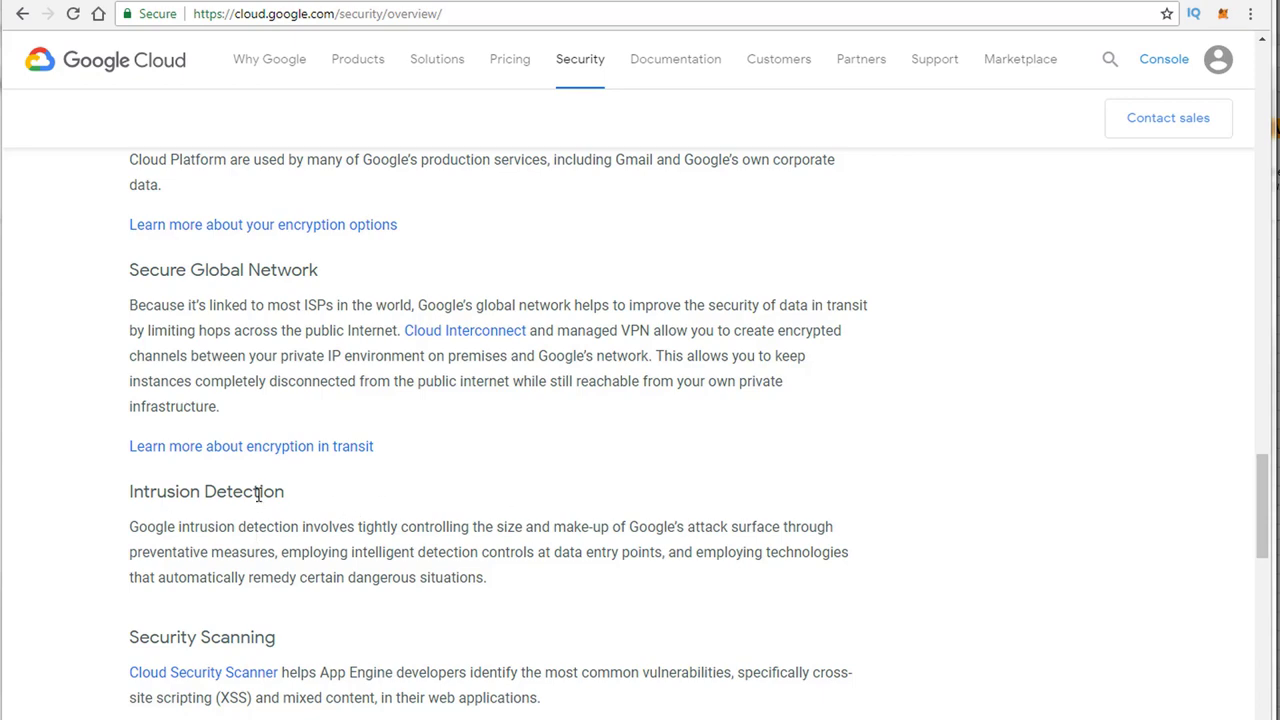
scroll(416, 598, down, 2)
scroll(416, 598, down, 3)
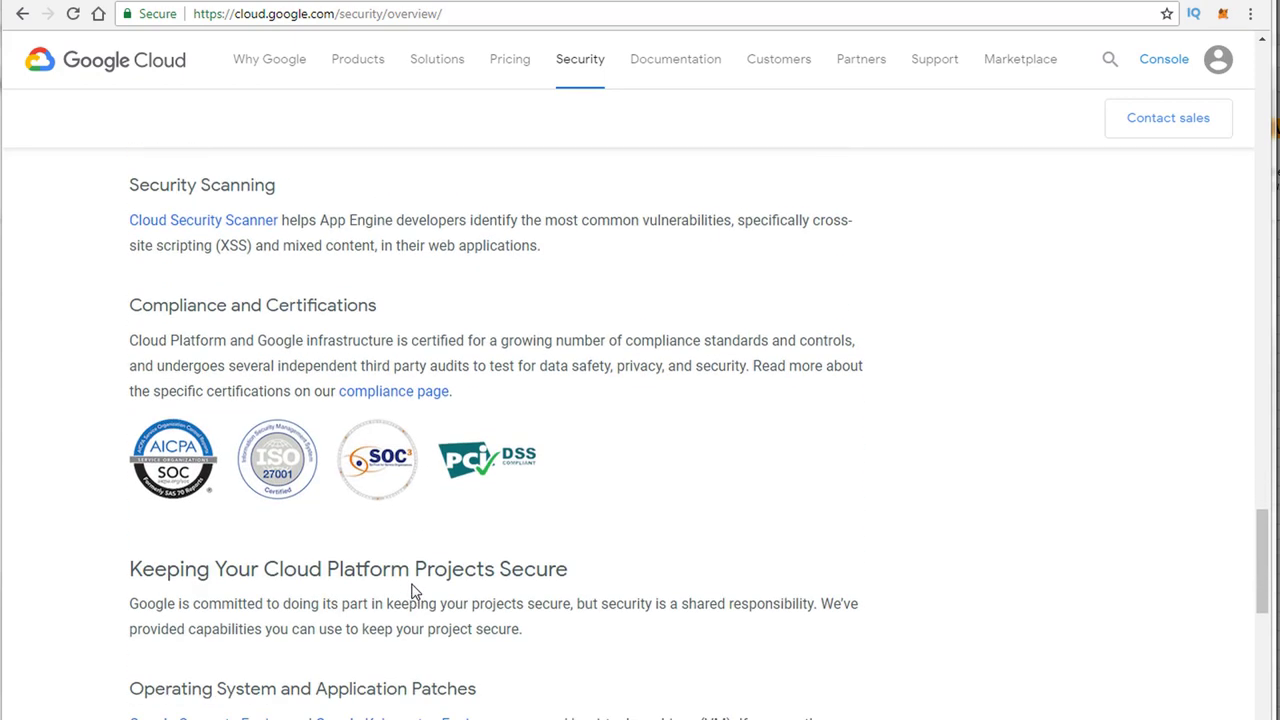
scroll(416, 590, down, 3)
scroll(413, 590, down, 4)
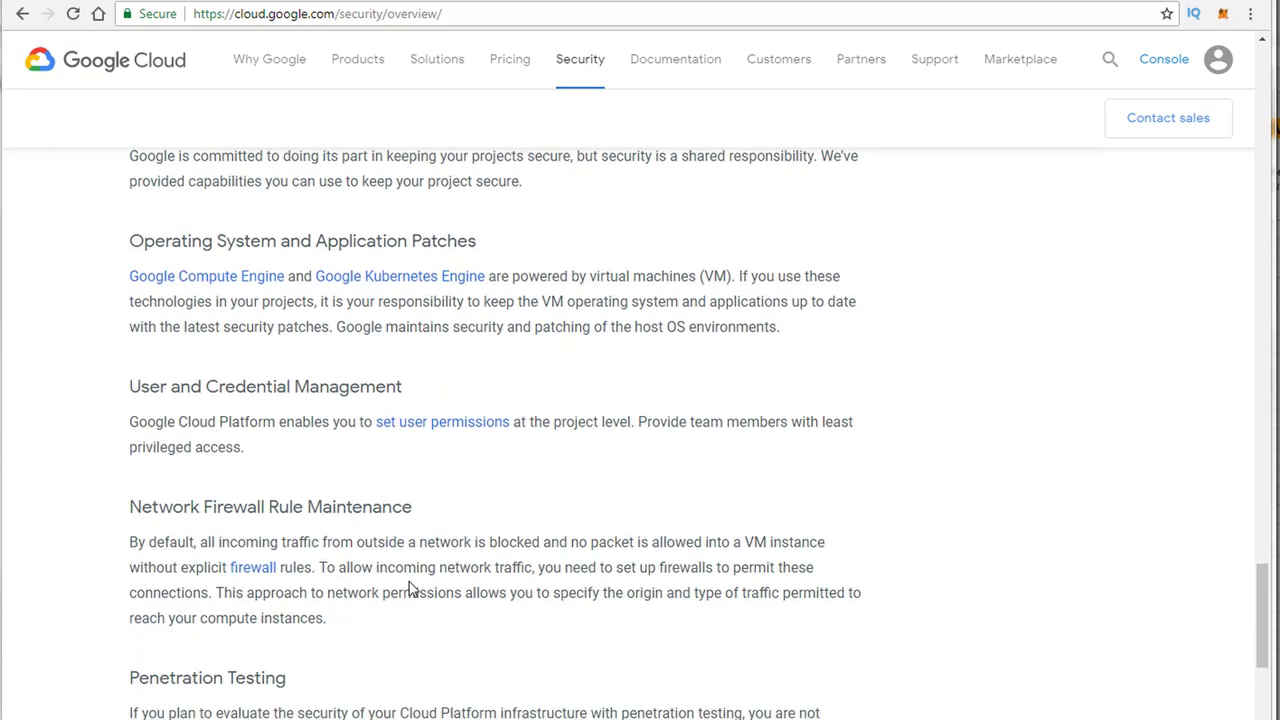
Step: Highlight the Penetration Testing heading and paragraph, then follow the Vulnerability Reward Program link
triple_click(189, 500)
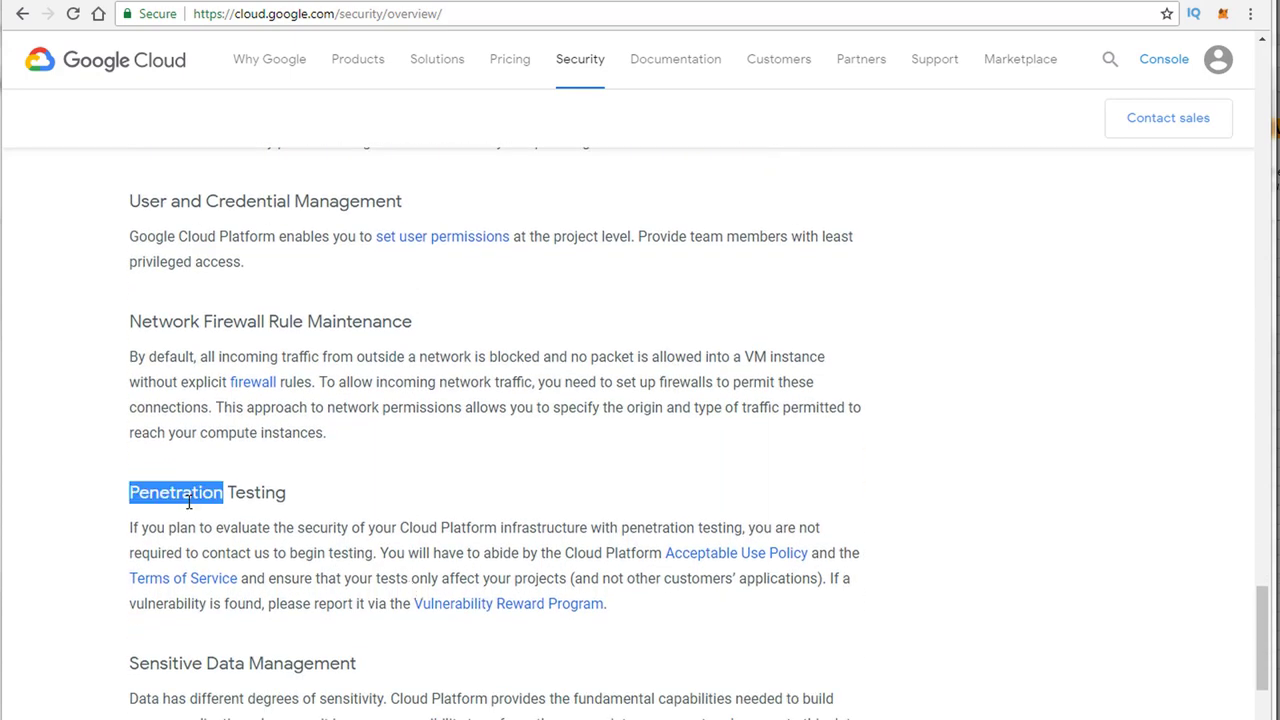
click(171, 531)
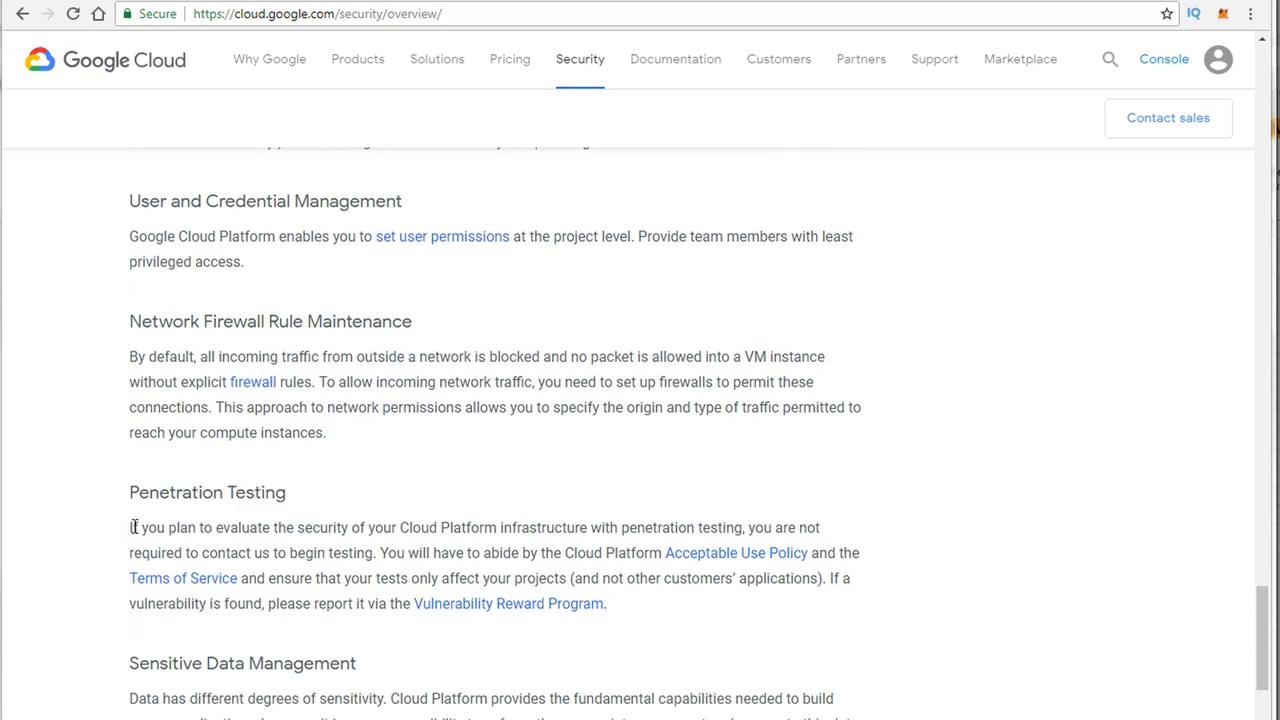
drag(136, 527, 811, 606)
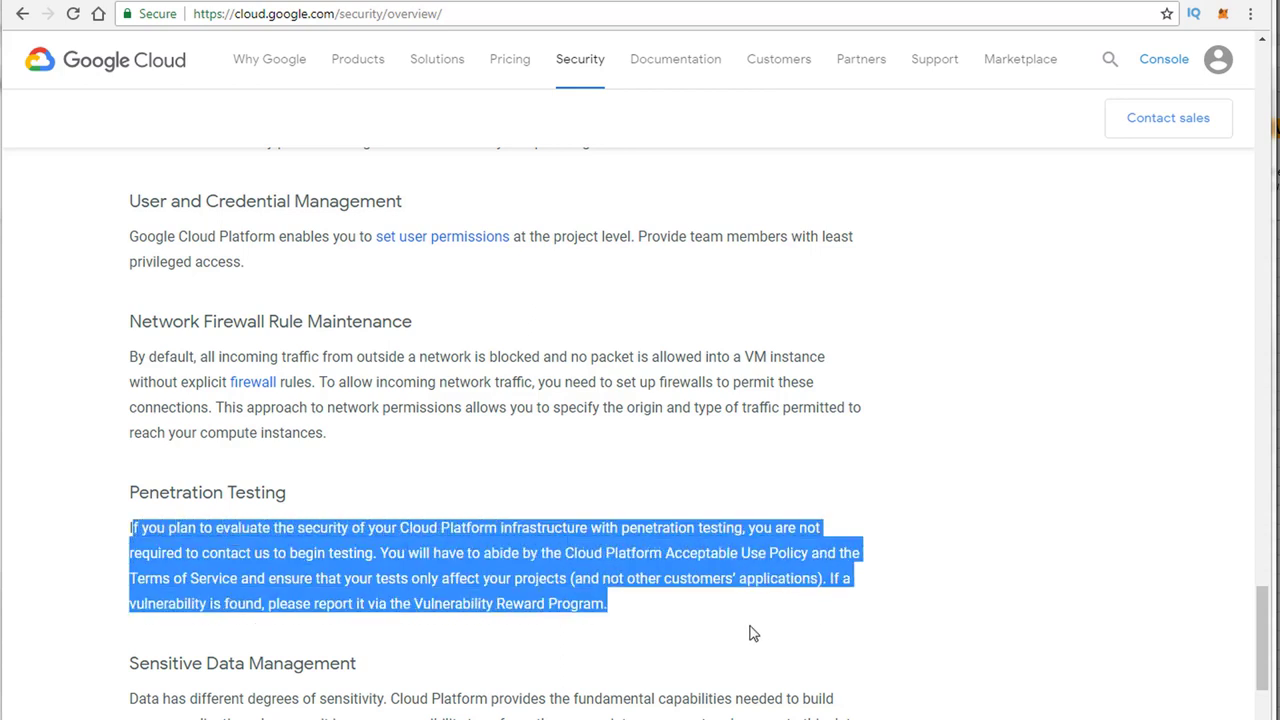
click(569, 652)
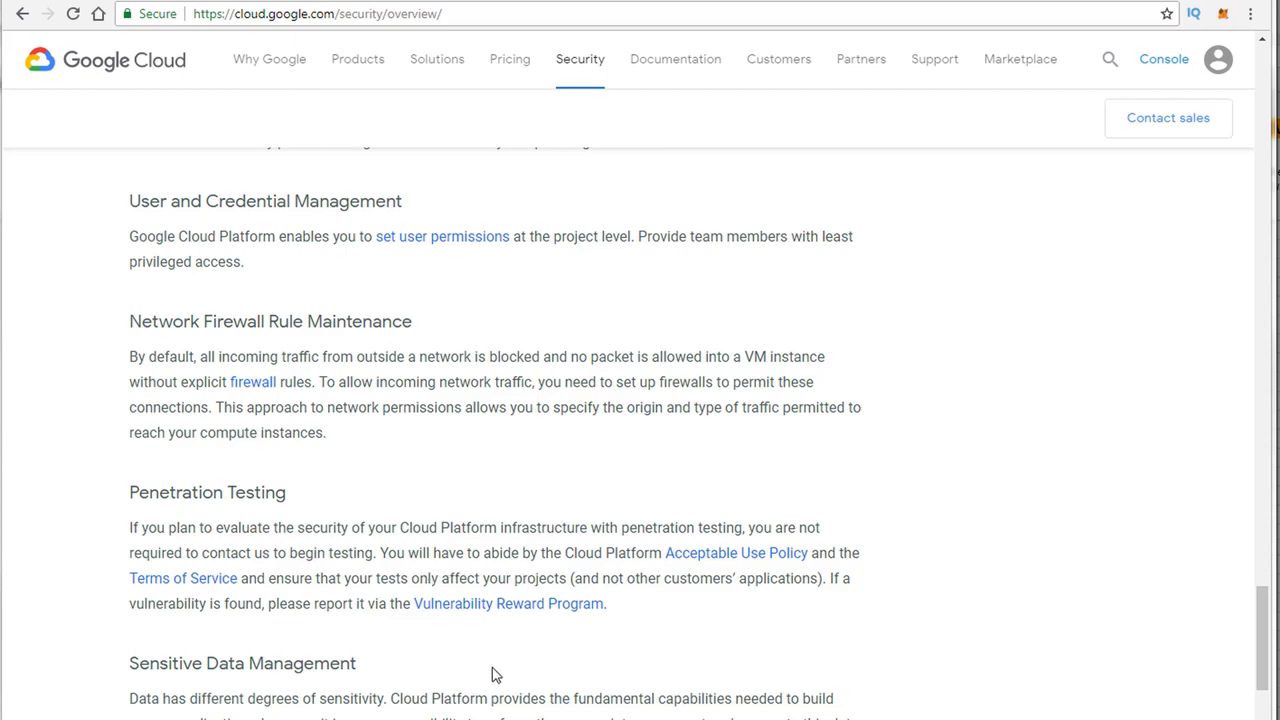
click(531, 607)
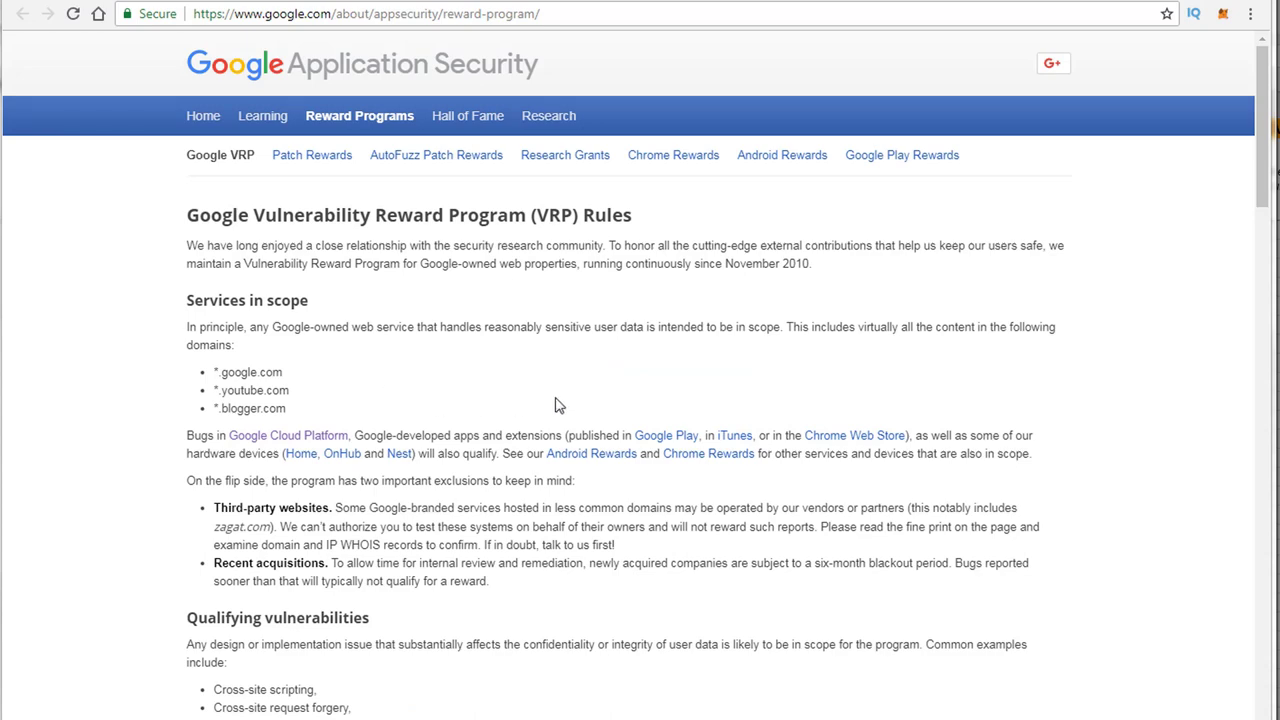
Step: Read through the Google VRP Rules and reward table, then return to the security overview tab
scroll(490, 396, down, 3)
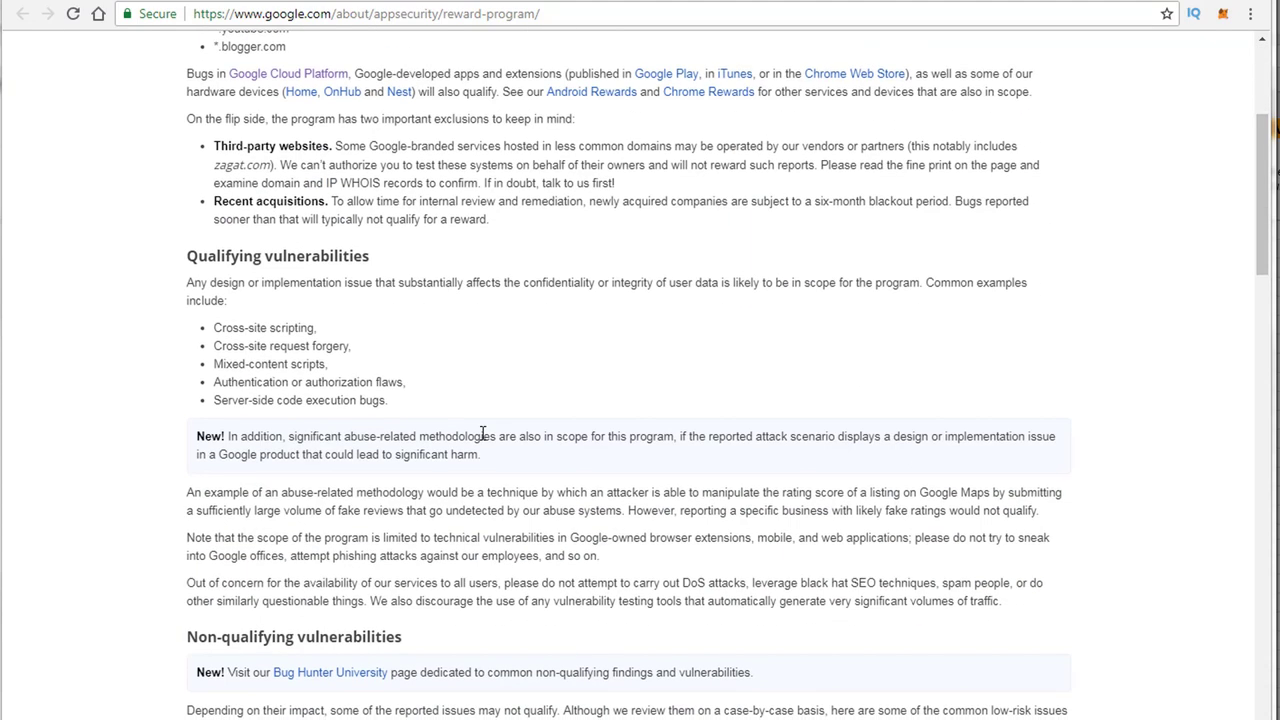
scroll(483, 434, down, 1)
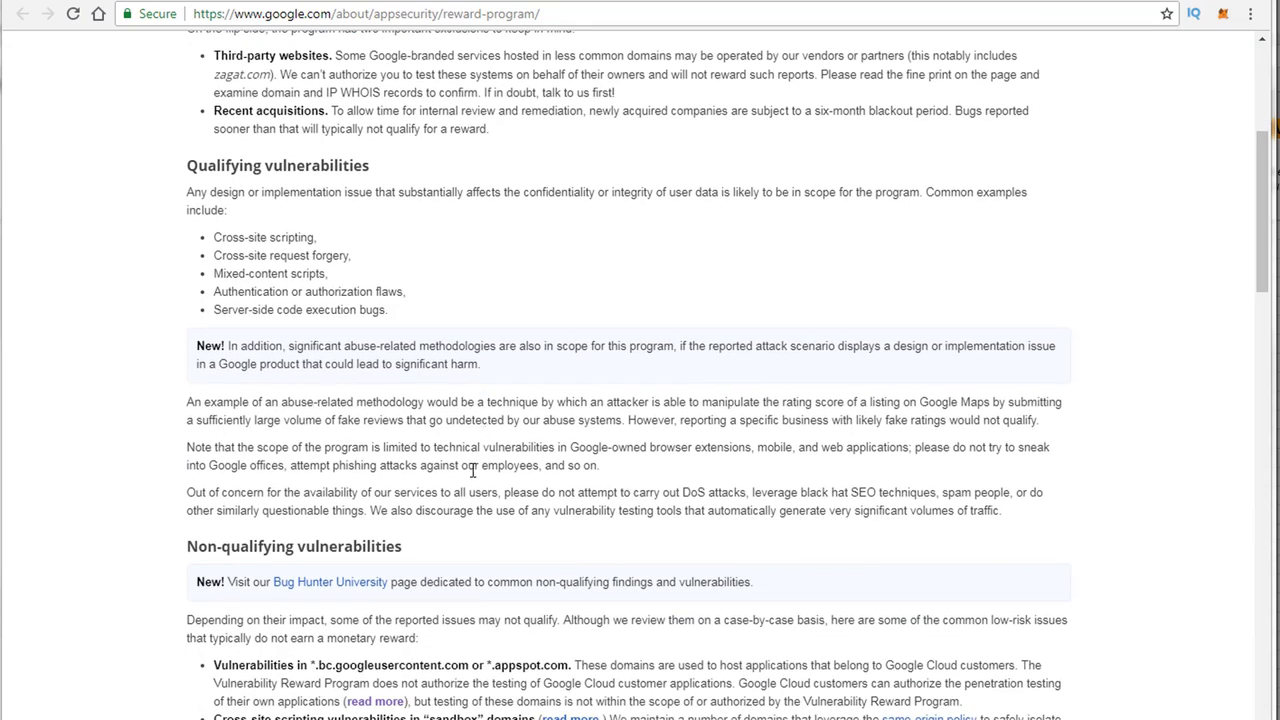
scroll(517, 435, down, 4)
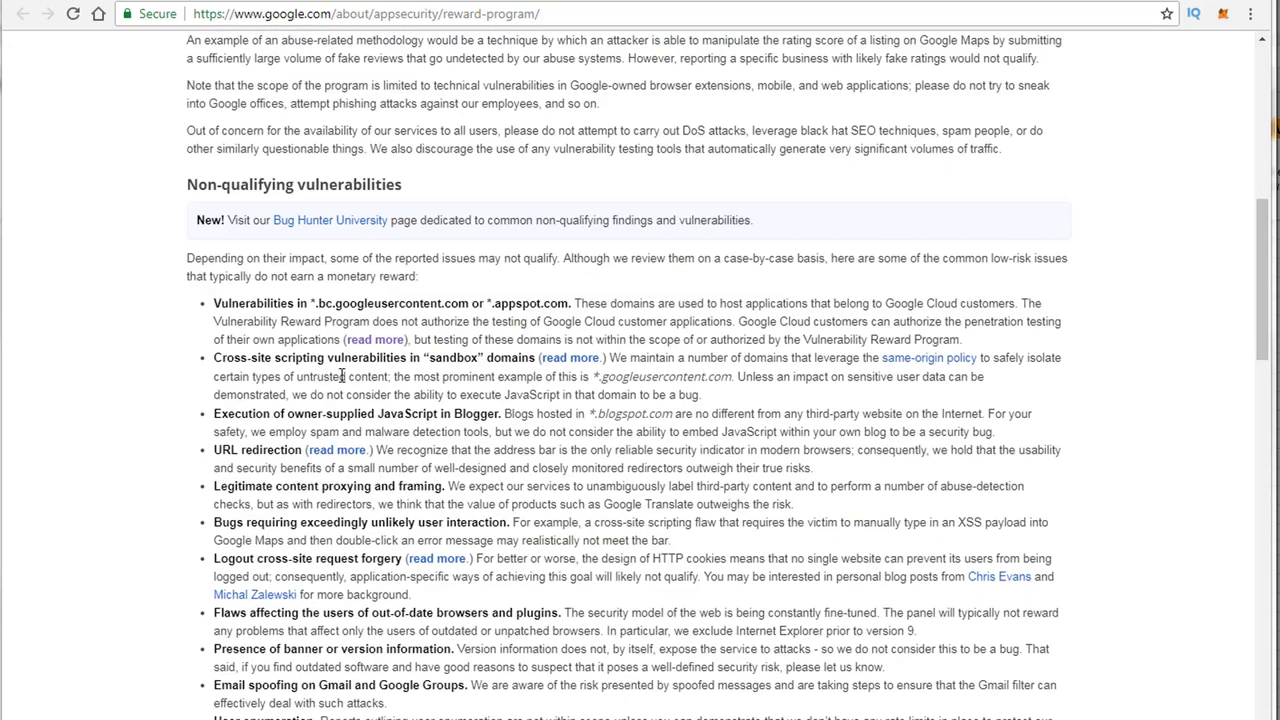
scroll(189, 379, up, 3)
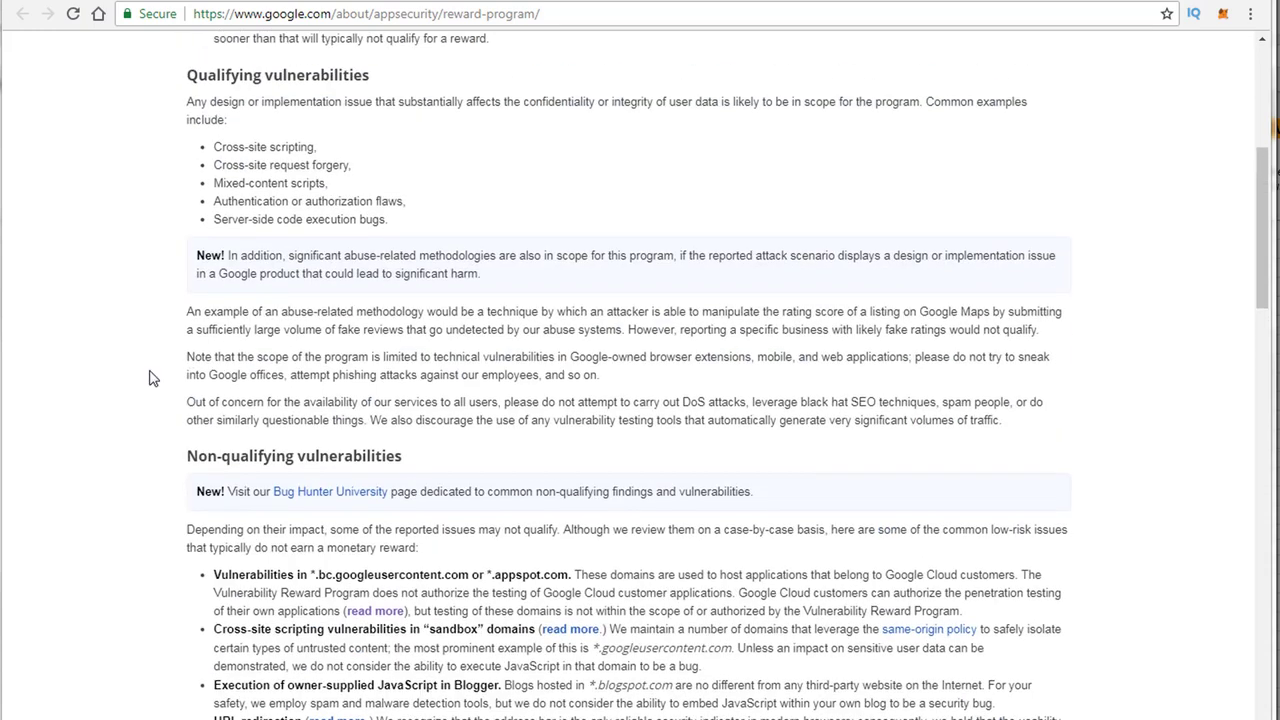
scroll(197, 524, down, 2)
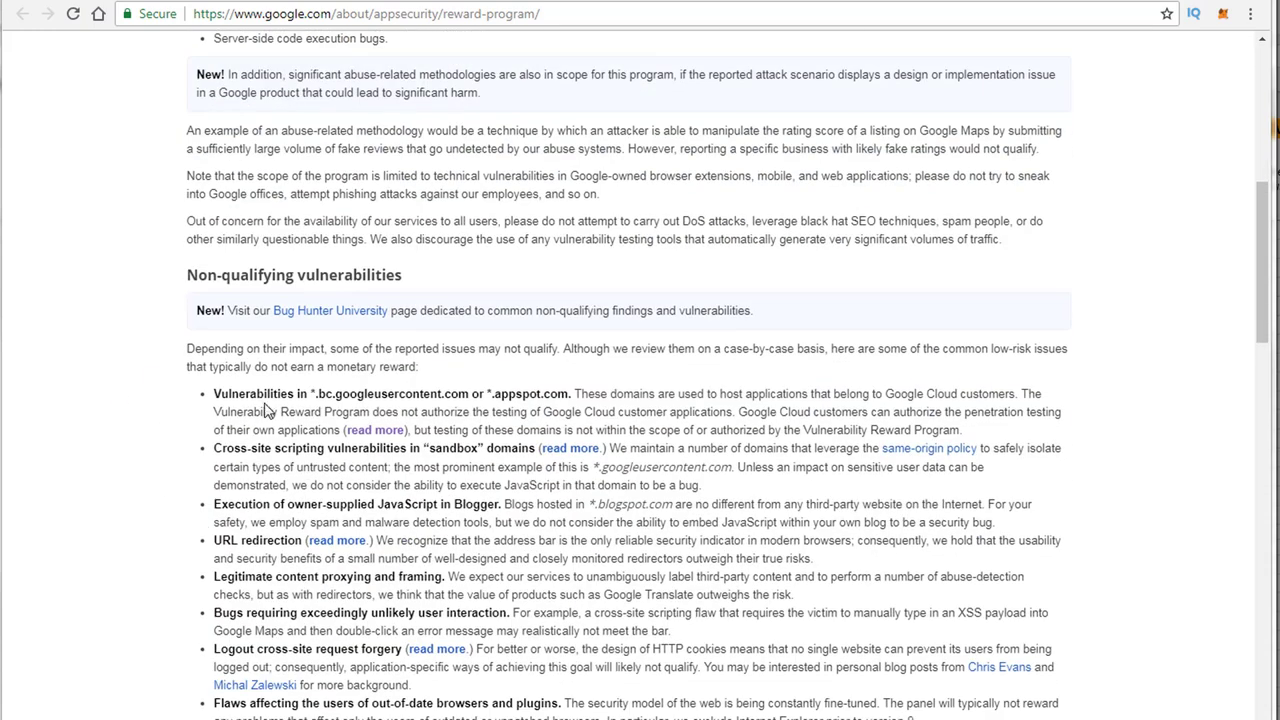
scroll(268, 545, down, 2)
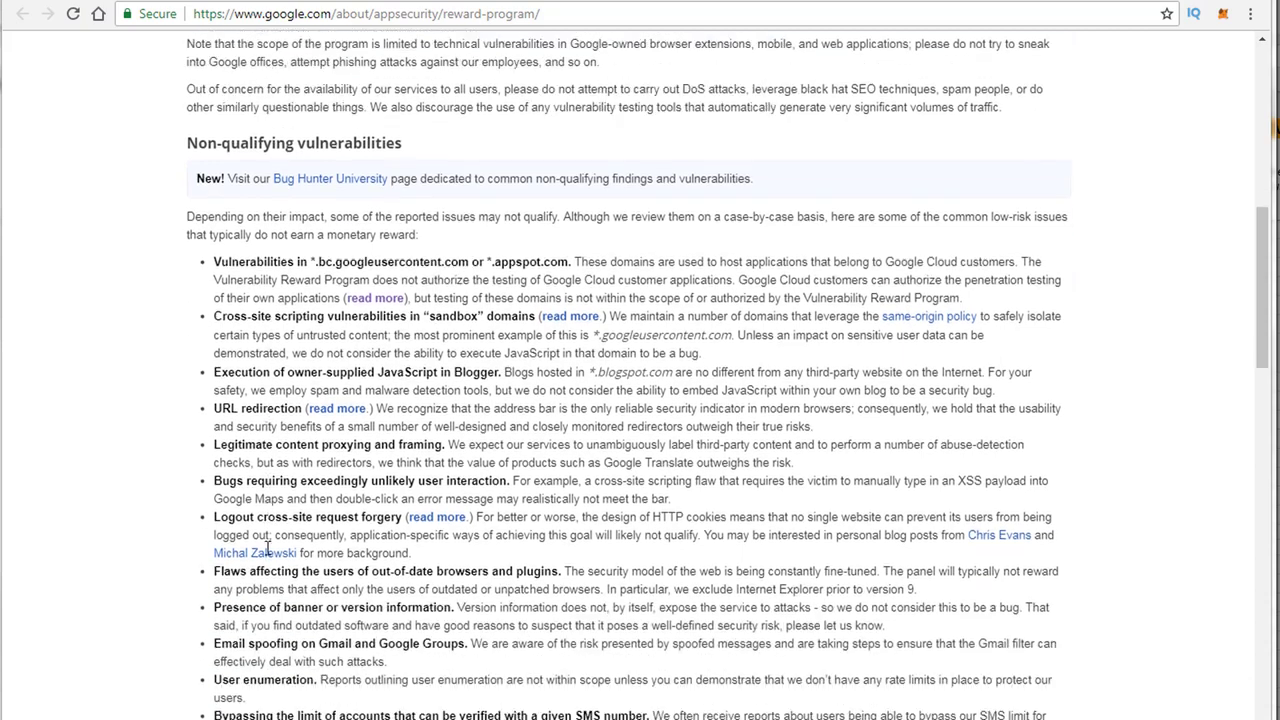
scroll(272, 540, down, 4)
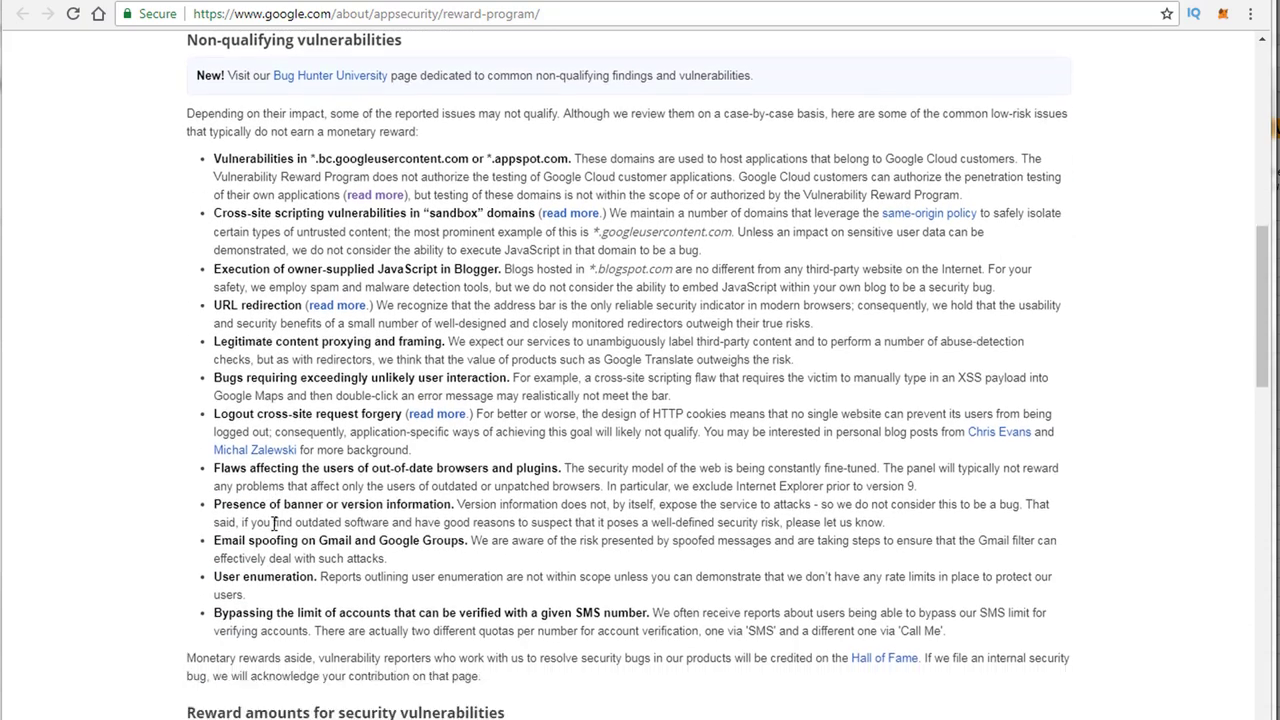
scroll(299, 569, down, 1)
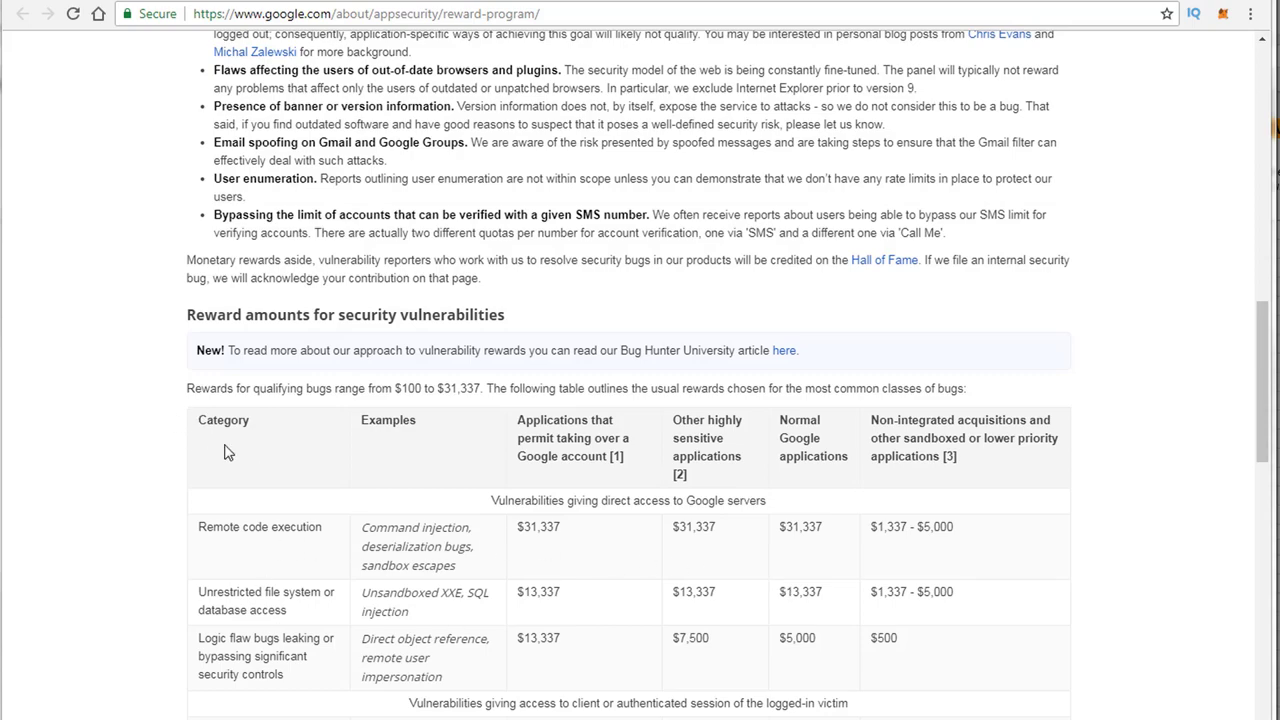
scroll(255, 500, down, 4)
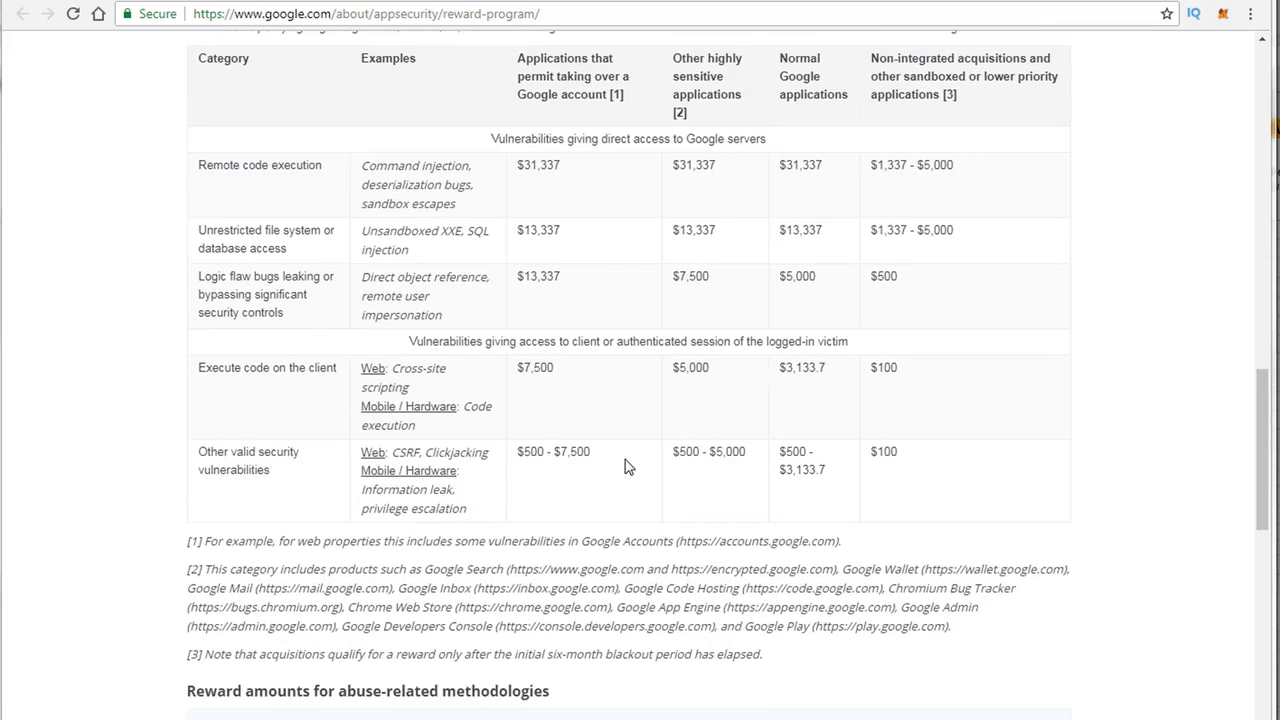
scroll(625, 460, down, 3)
scroll(433, 480, up, 20)
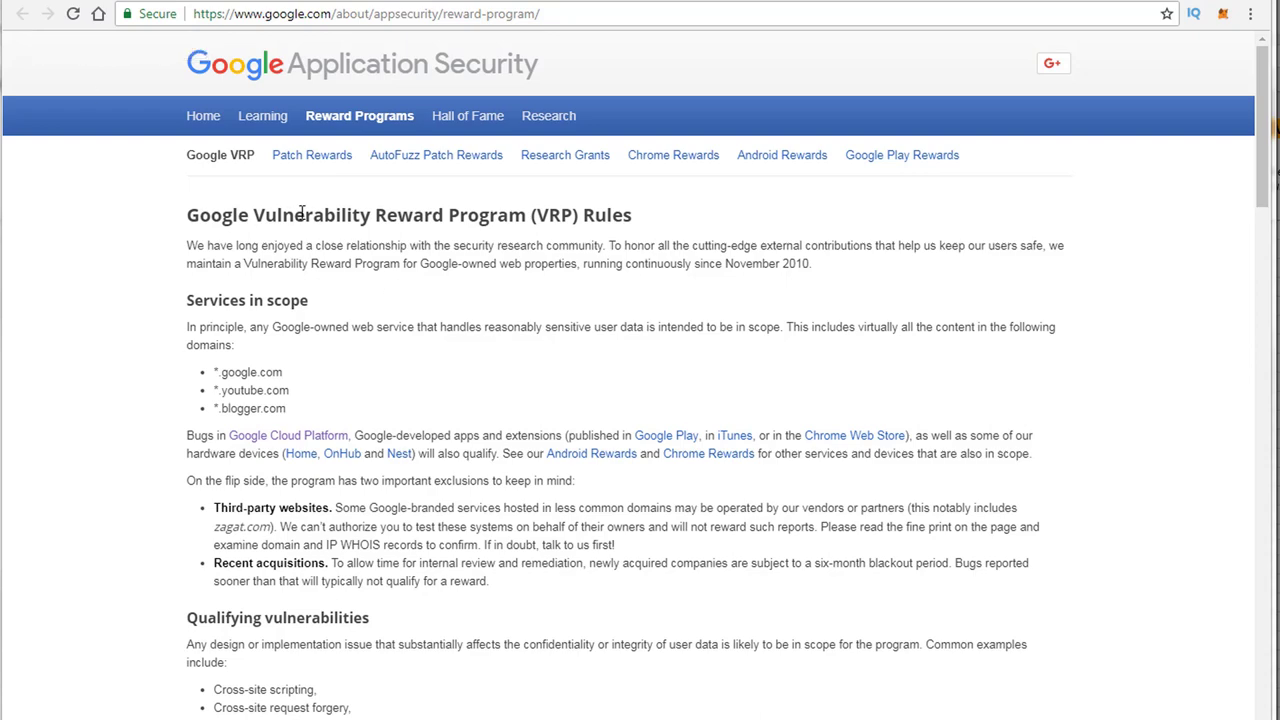
click(521, 0)
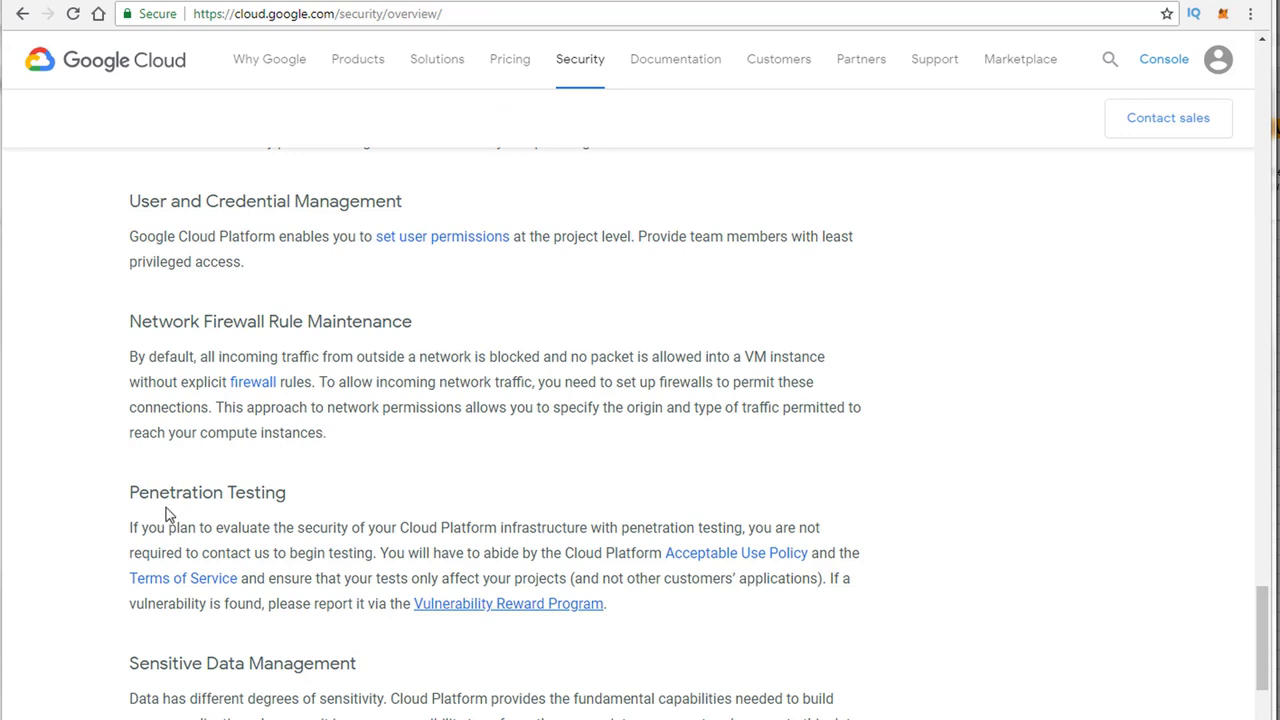
Step: Open the Acceptable Use Policy linked under Penetration Testing
click(772, 558)
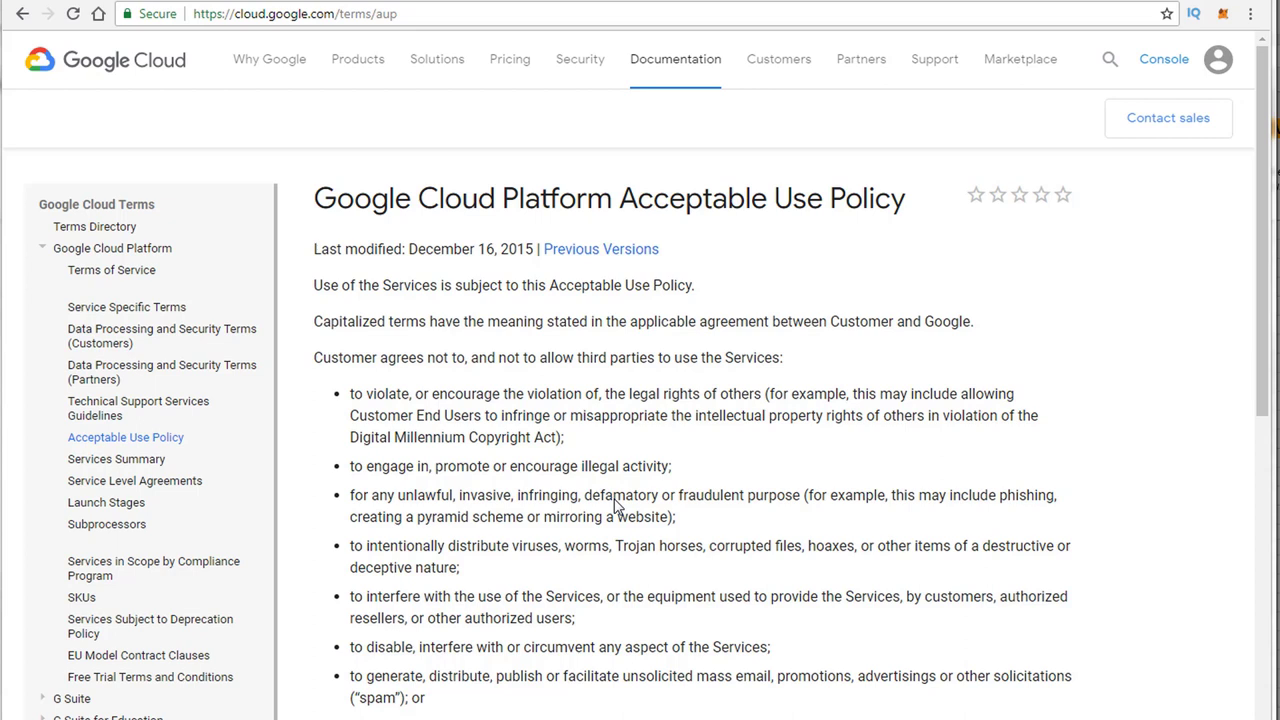
Step: Skim the Acceptable Use Policy and go back to the security overview
scroll(630, 500, down, 5)
scroll(663, 496, up, 3)
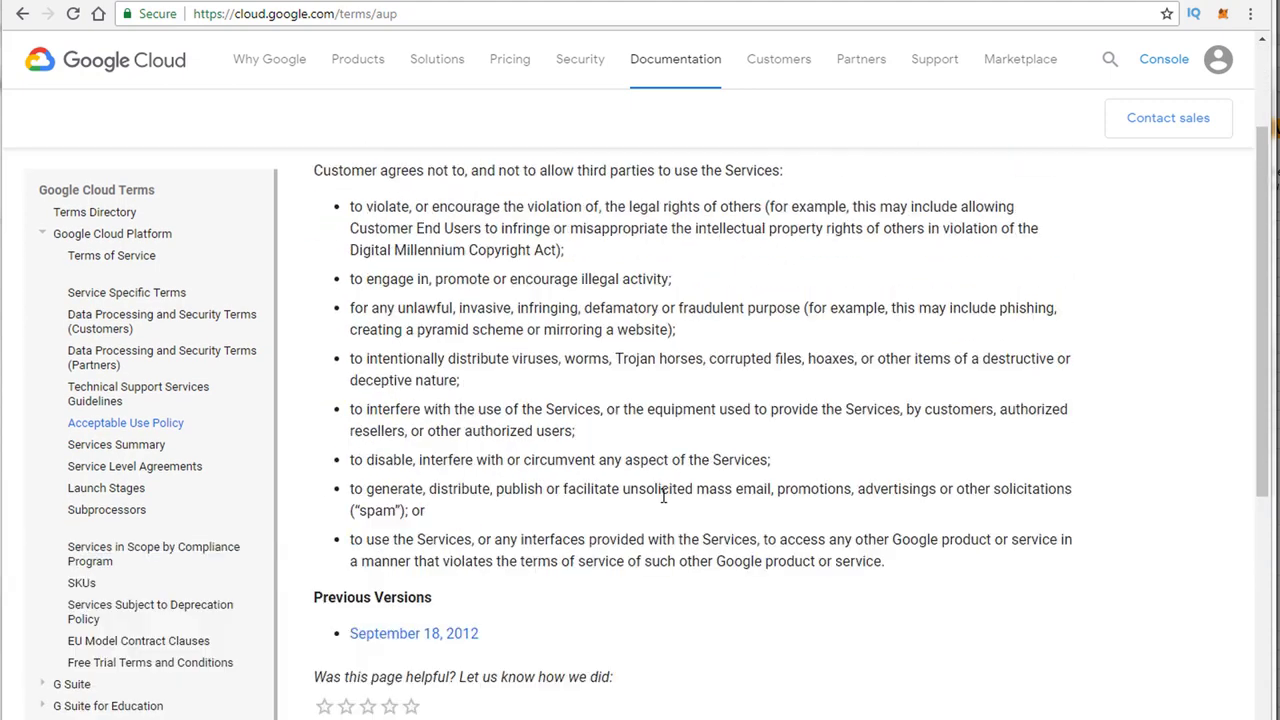
scroll(663, 496, up, 2)
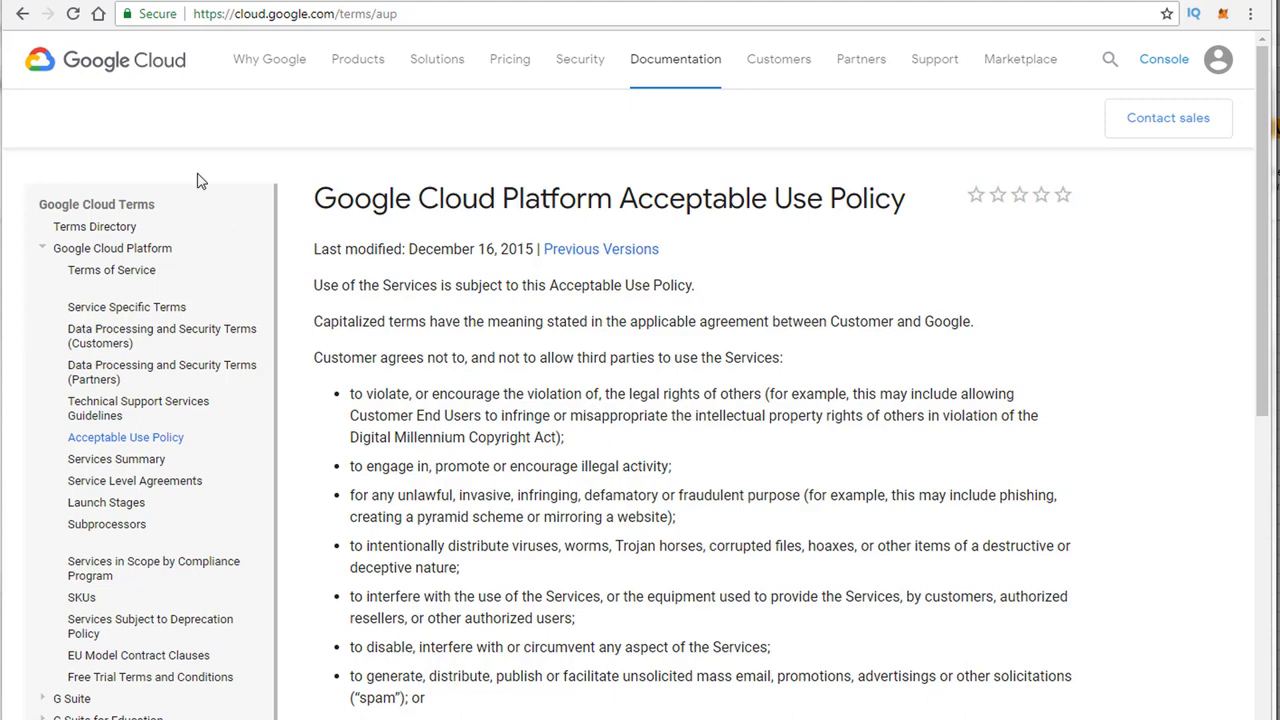
click(23, 14)
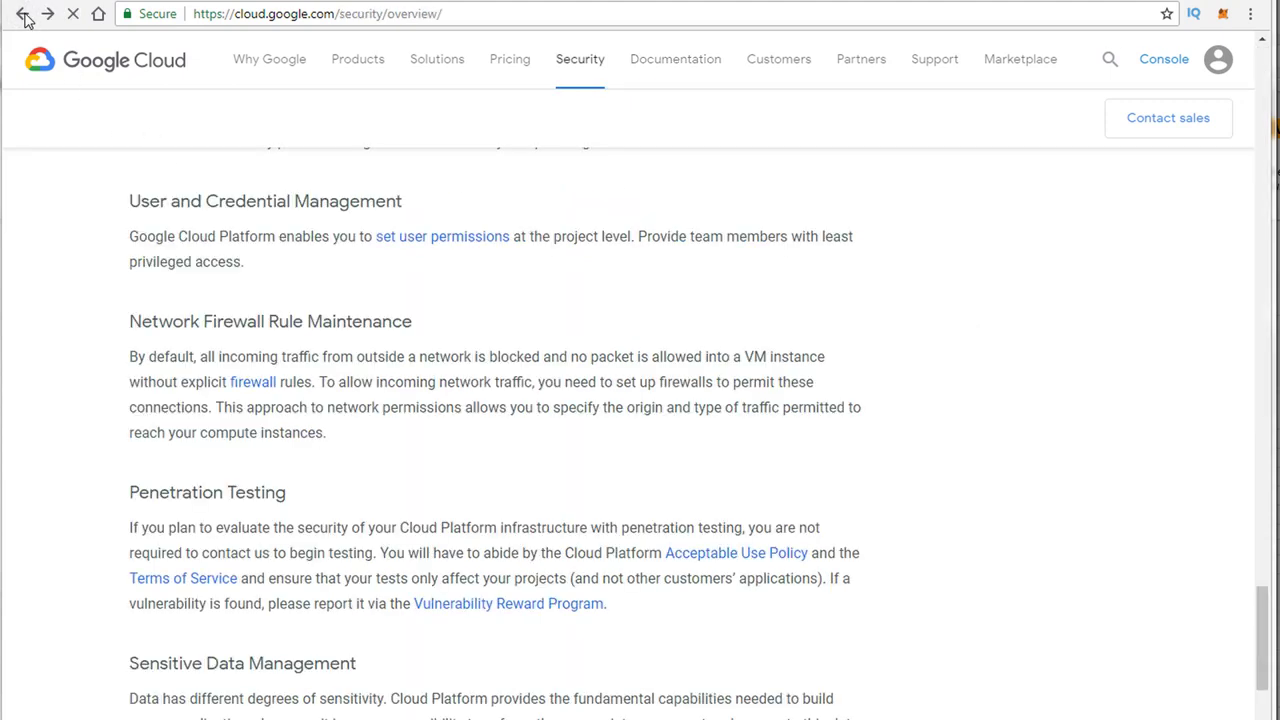
Step: Open and scroll through the Google Cloud Platform Terms of Service, then return to the overview
click(192, 587)
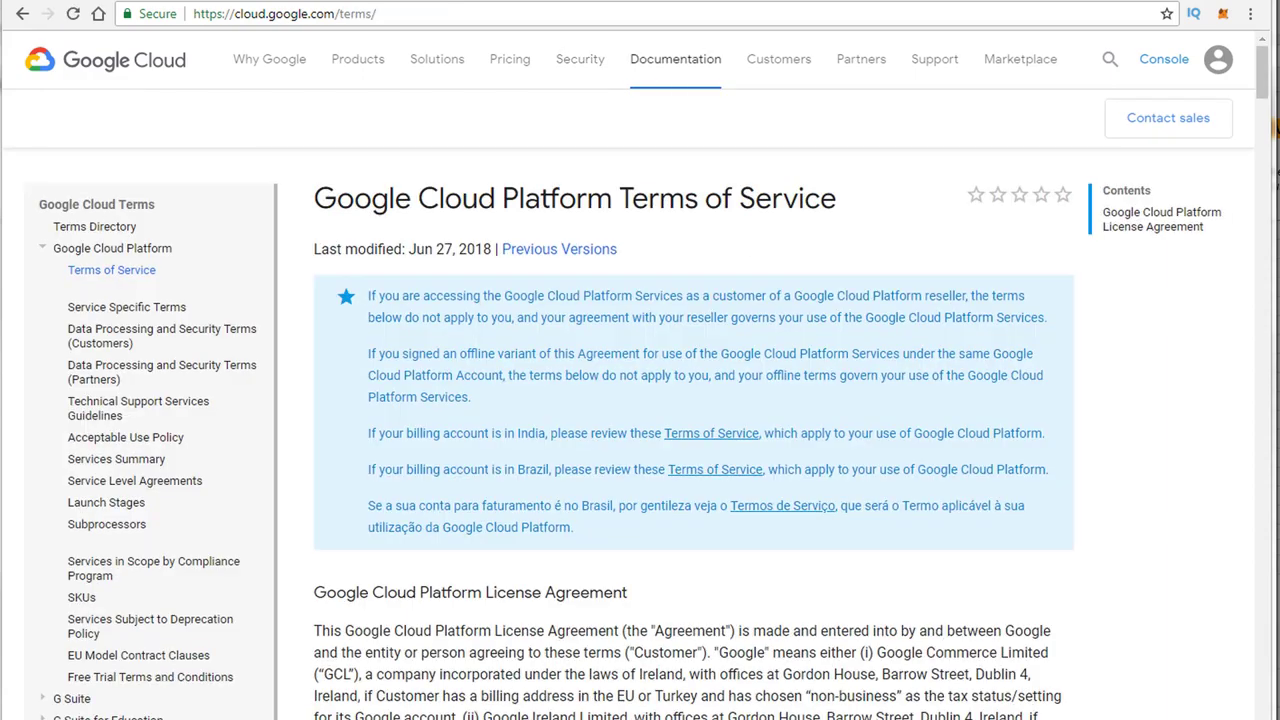
scroll(722, 634, down, 10)
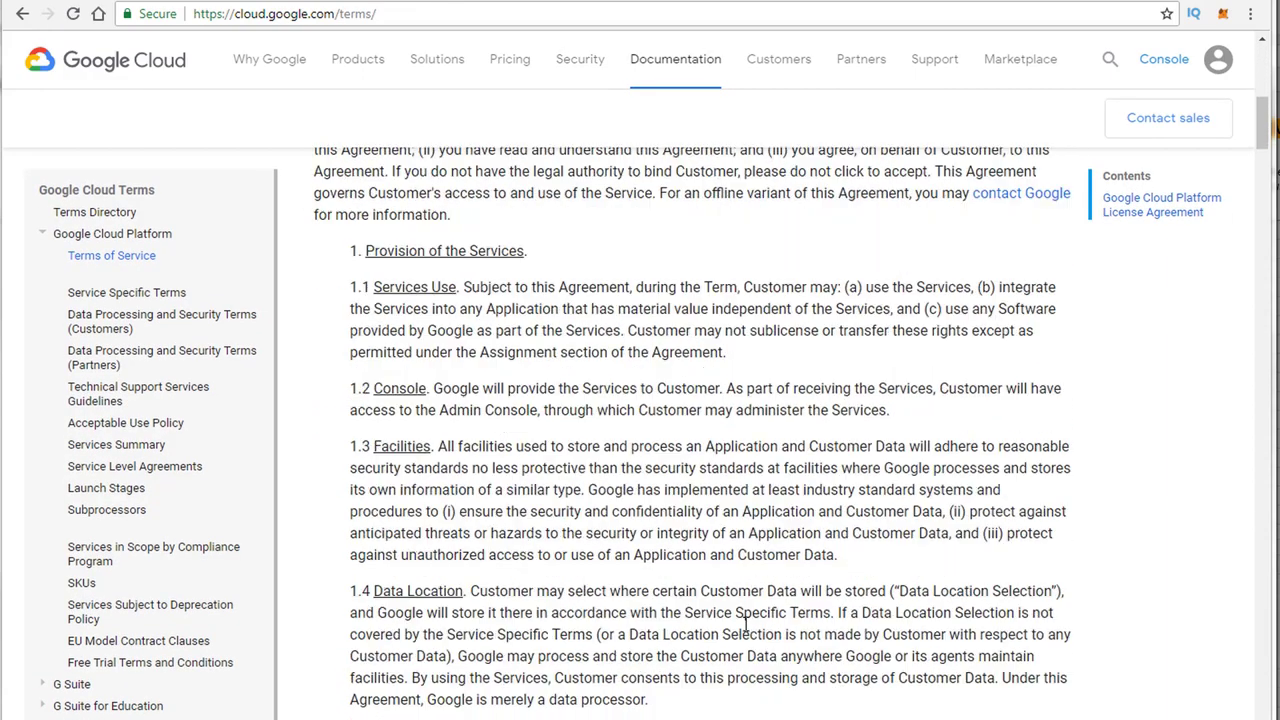
scroll(745, 625, down, 11)
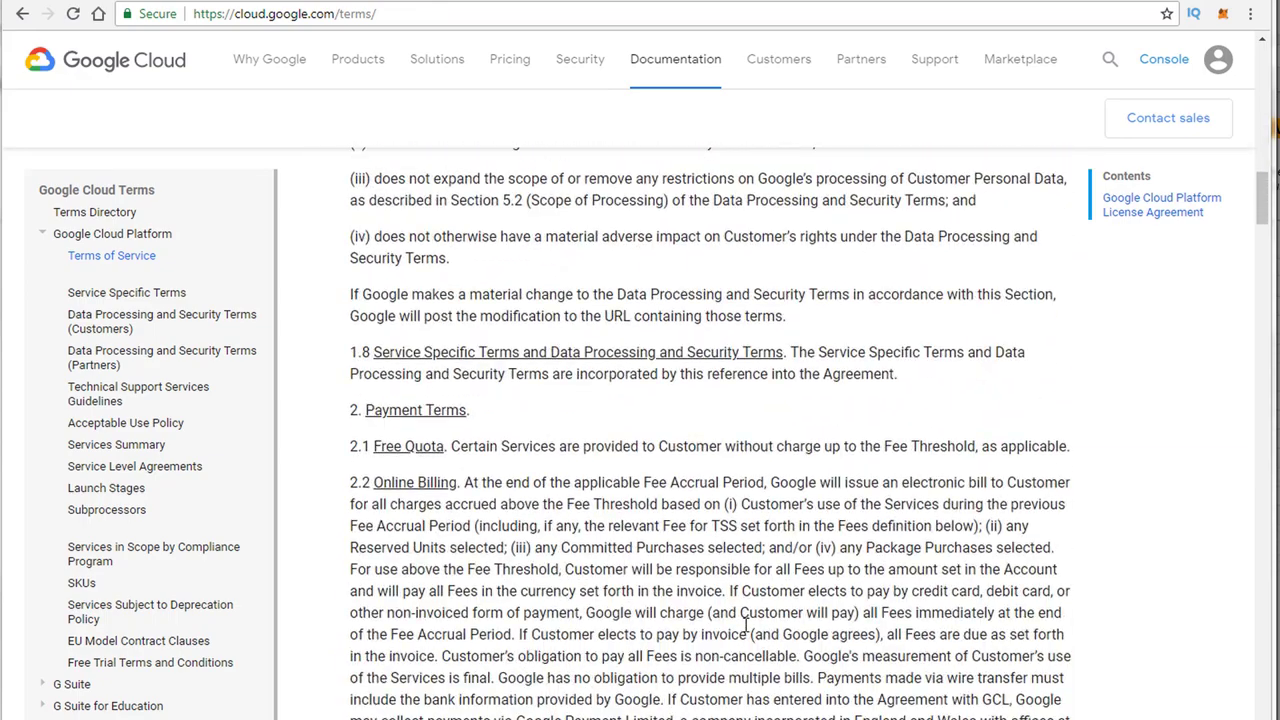
scroll(745, 625, down, 8)
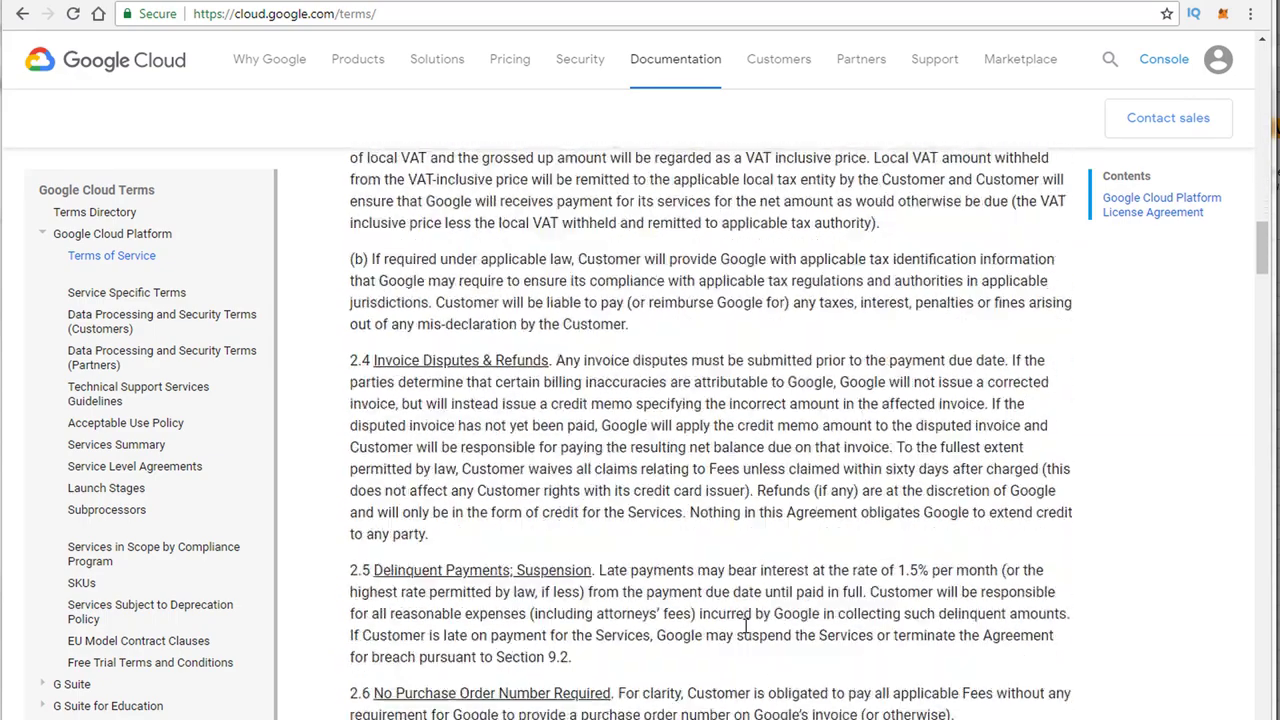
scroll(745, 625, down, 10)
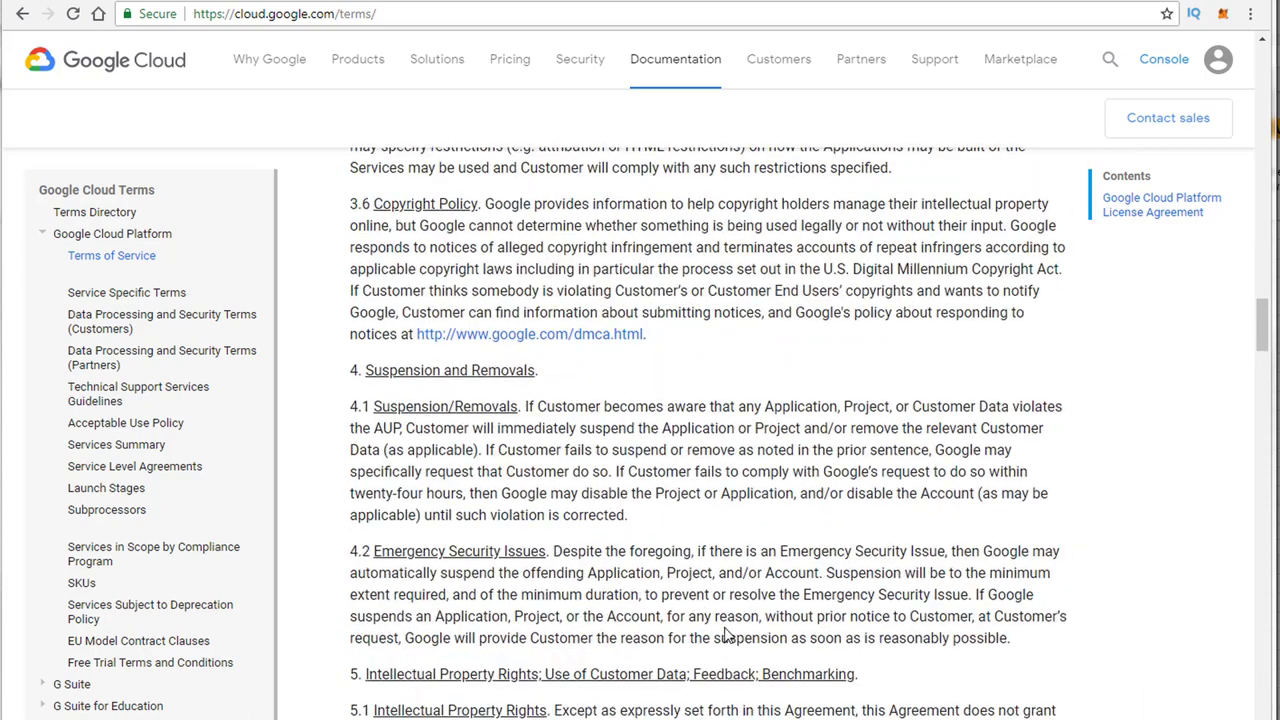
scroll(648, 610, down, 8)
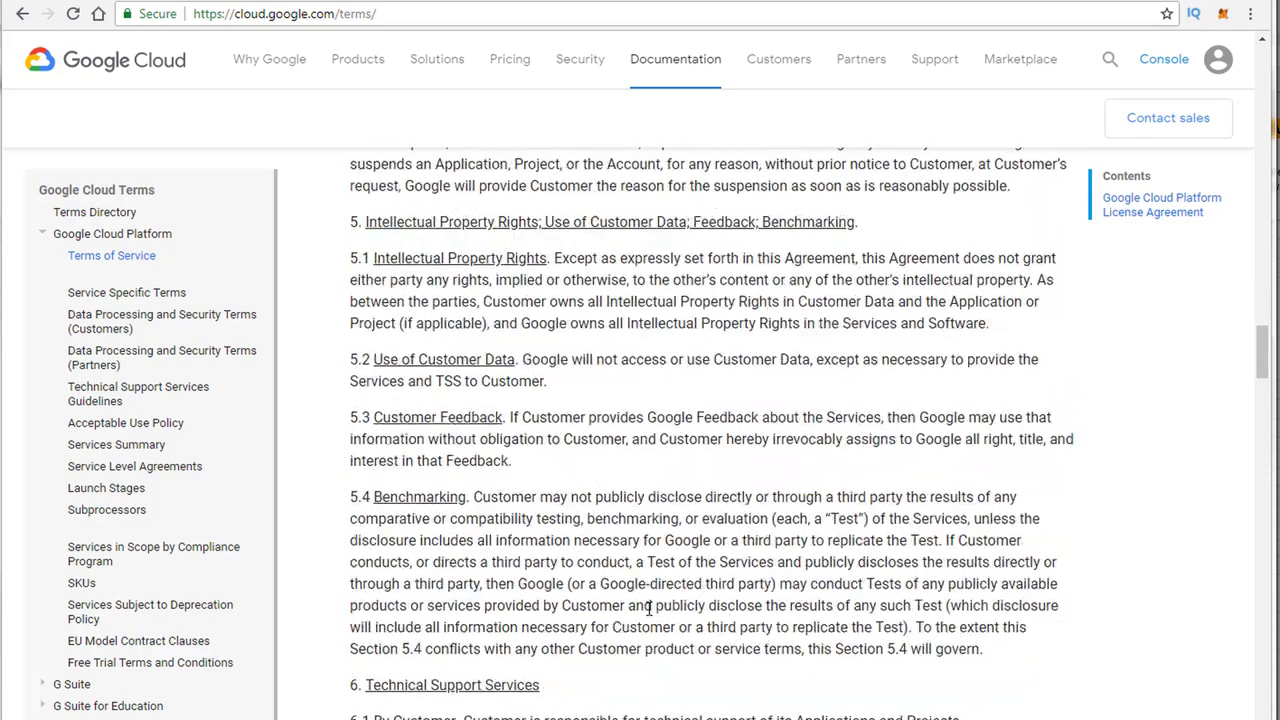
scroll(604, 541, down, 3)
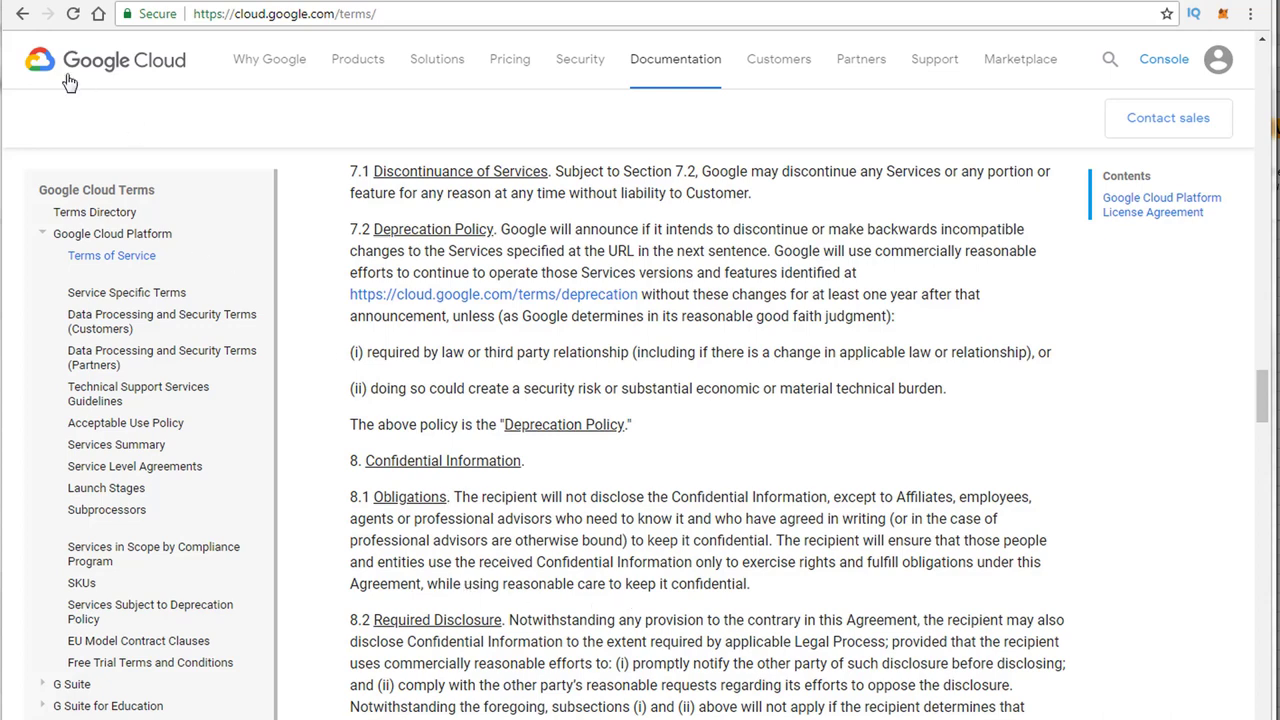
click(22, 13)
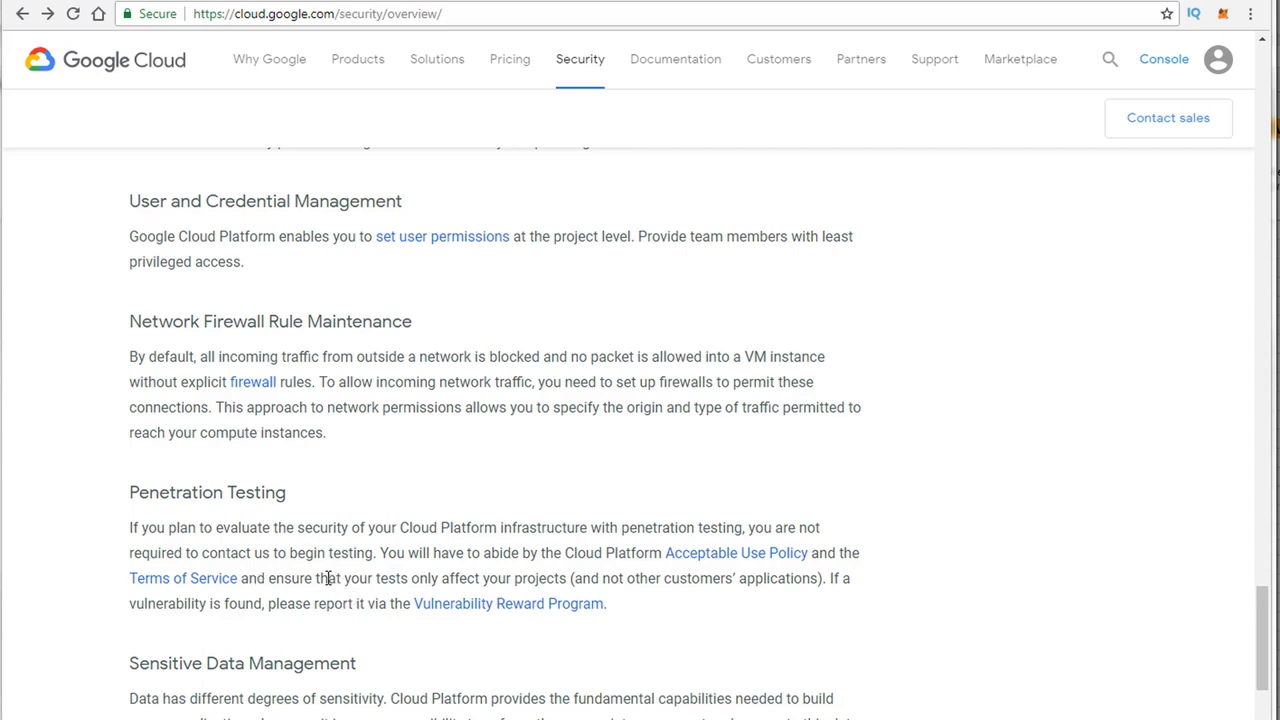
Step: Highlight the sentence requiring tests to only affect your projects, then switch to the Whitepapers window
drag(326, 578, 824, 578)
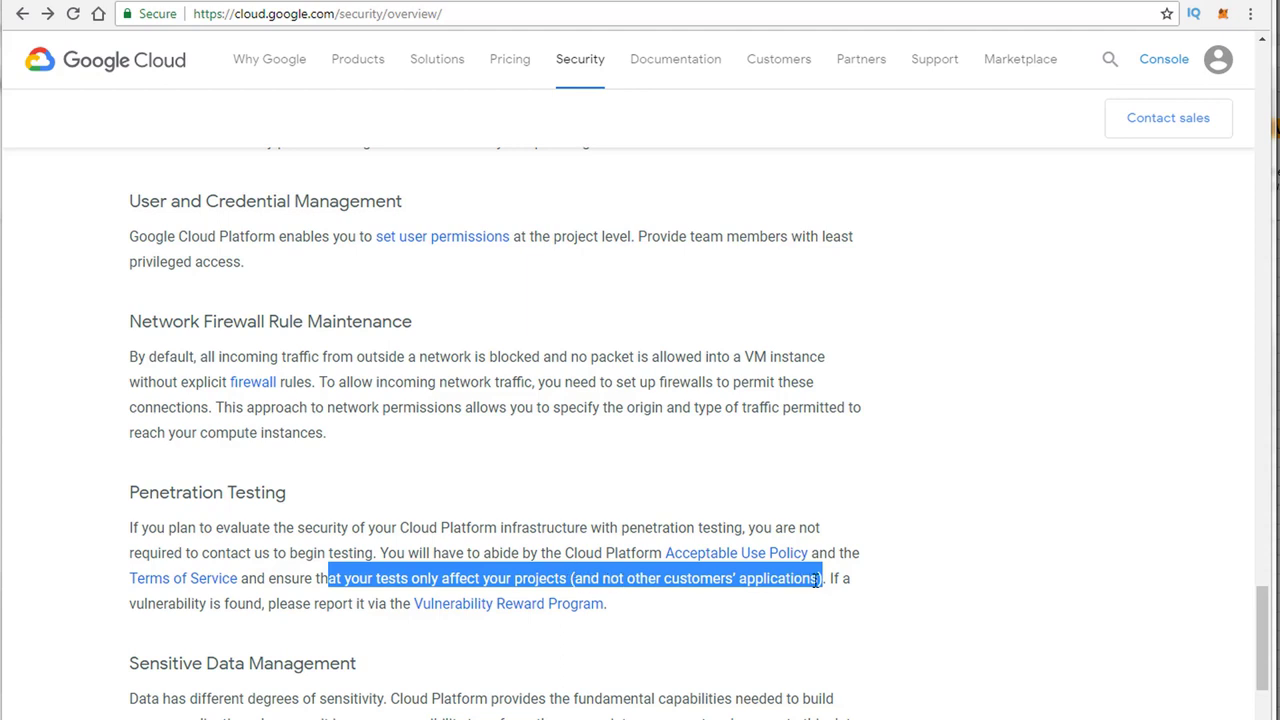
drag(822, 580, 337, 578)
click(318, 577)
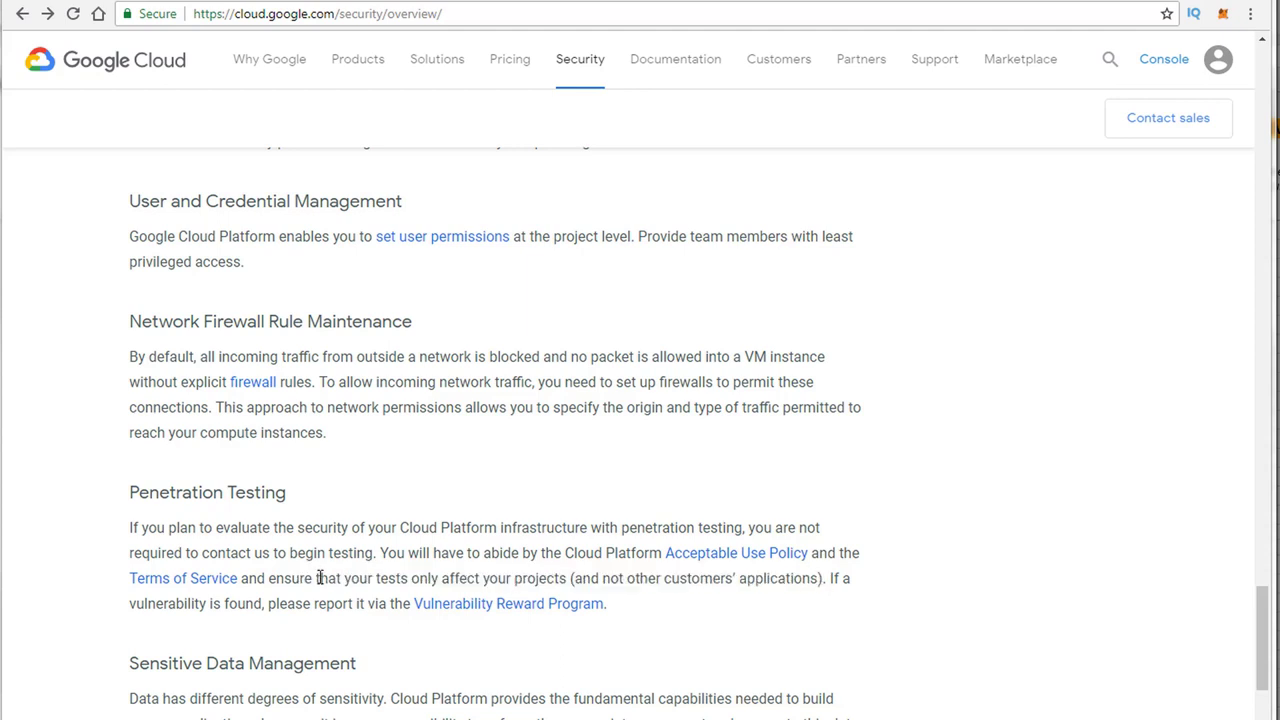
drag(317, 578, 830, 580)
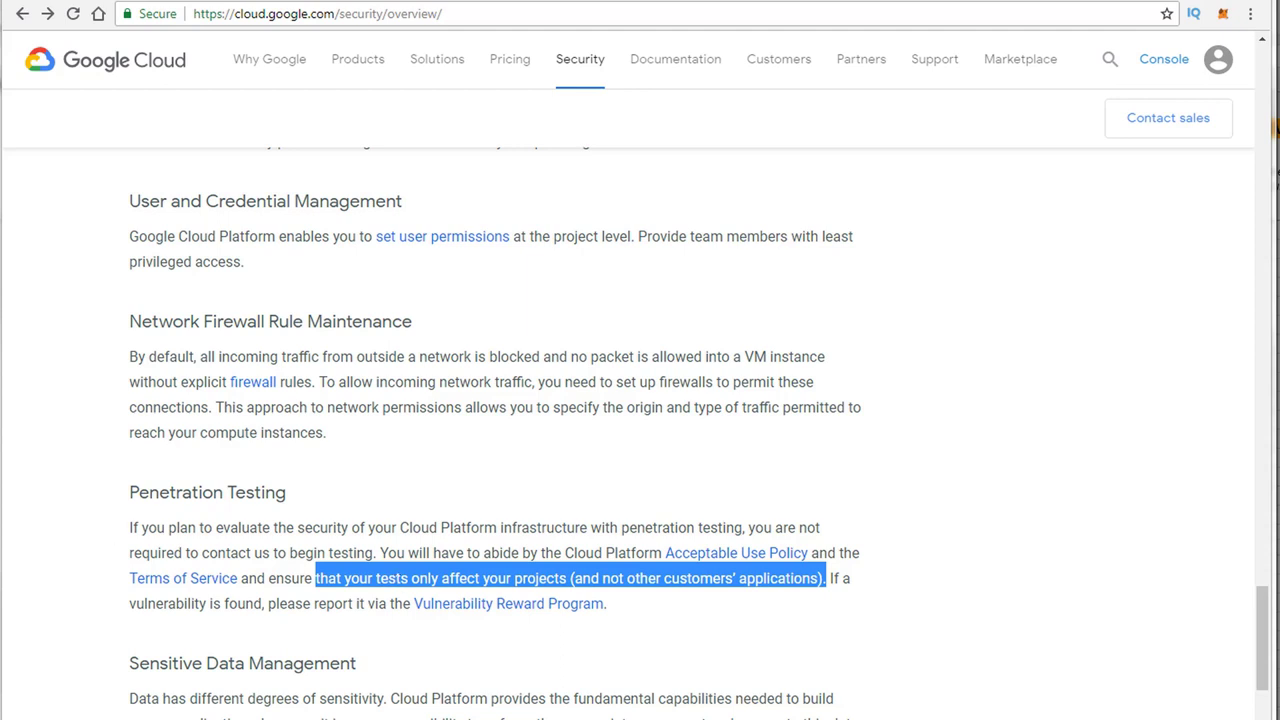
key(alt+Tab)
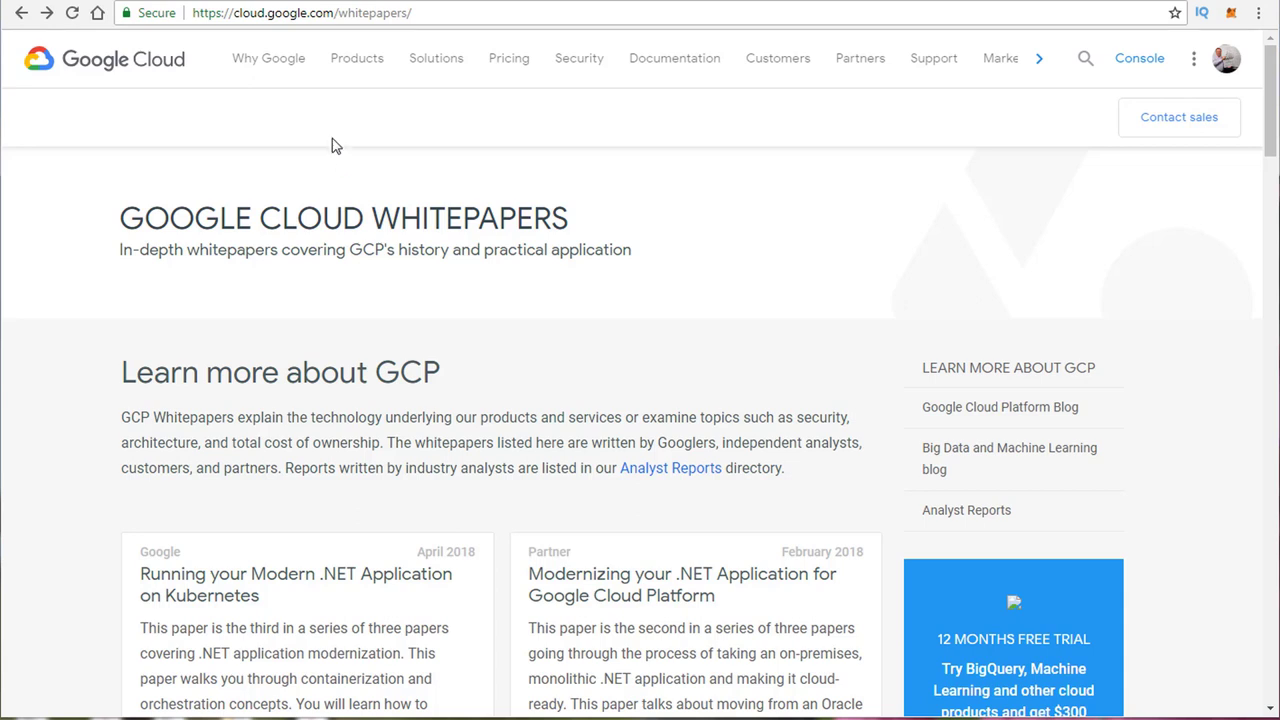
Step: Scroll through the whitepaper cards and select the Google Security Whitepaper card title
click(278, 12)
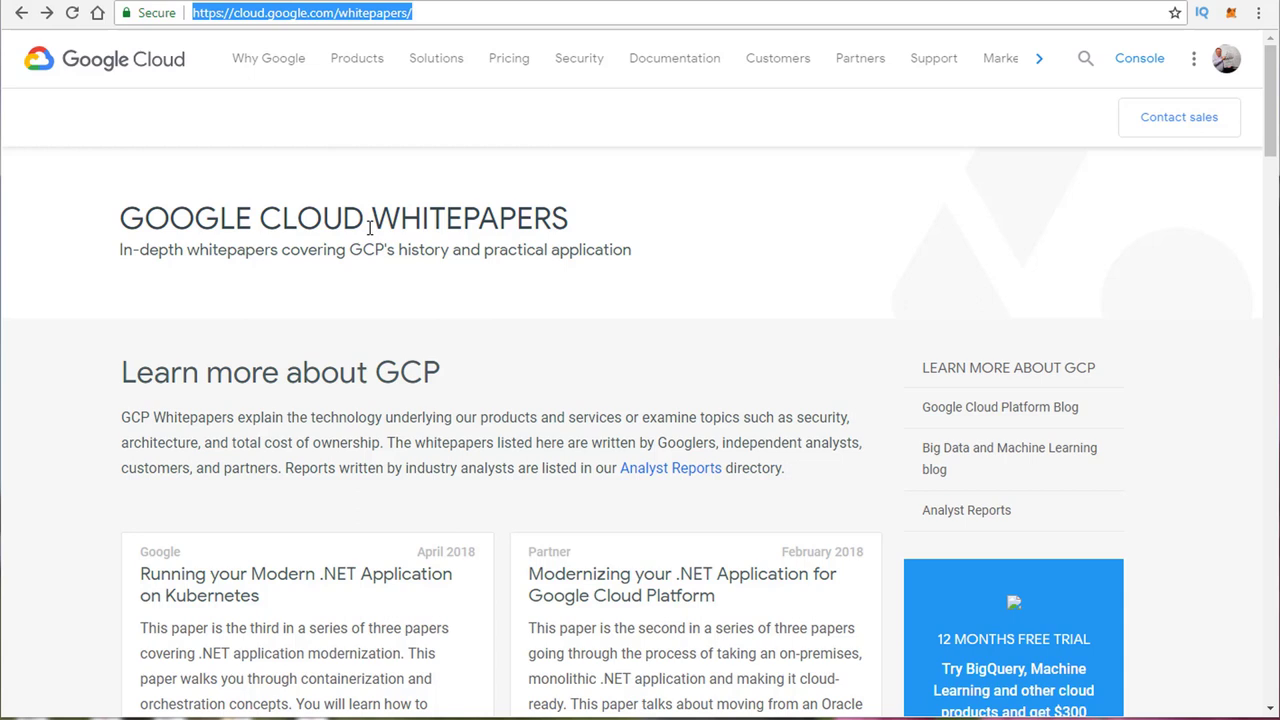
click(389, 228)
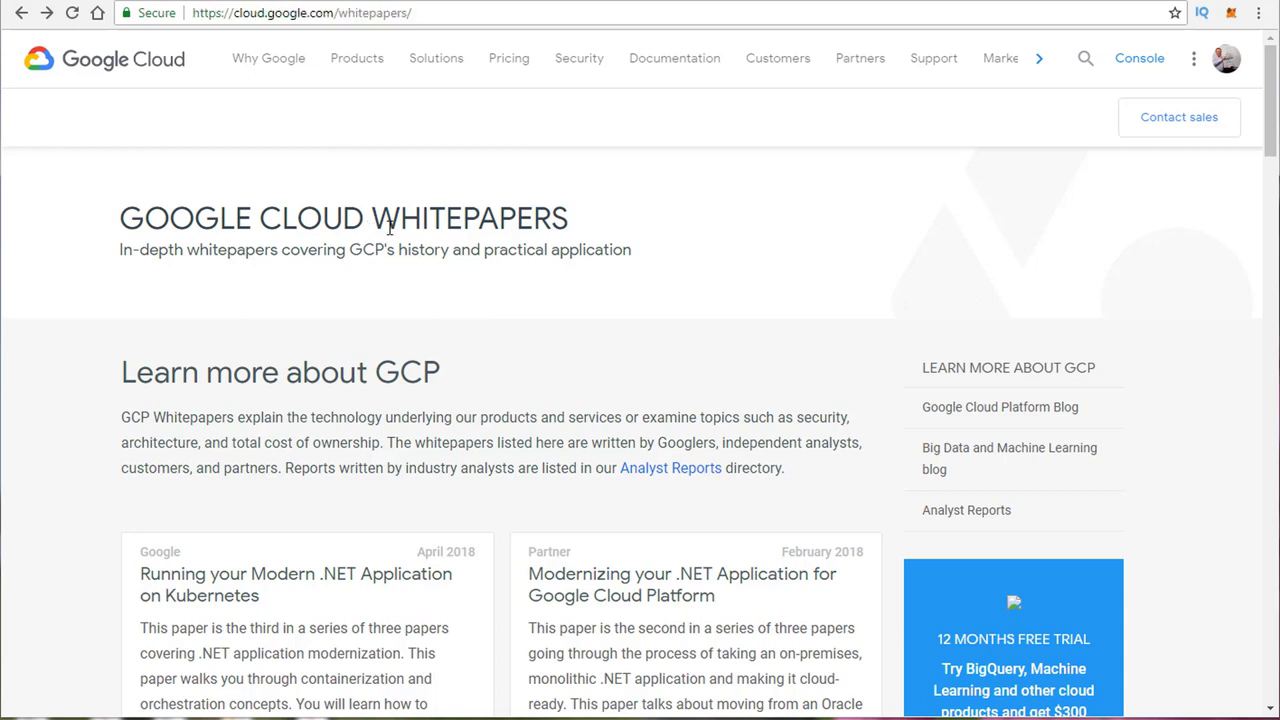
scroll(395, 240, down, 5)
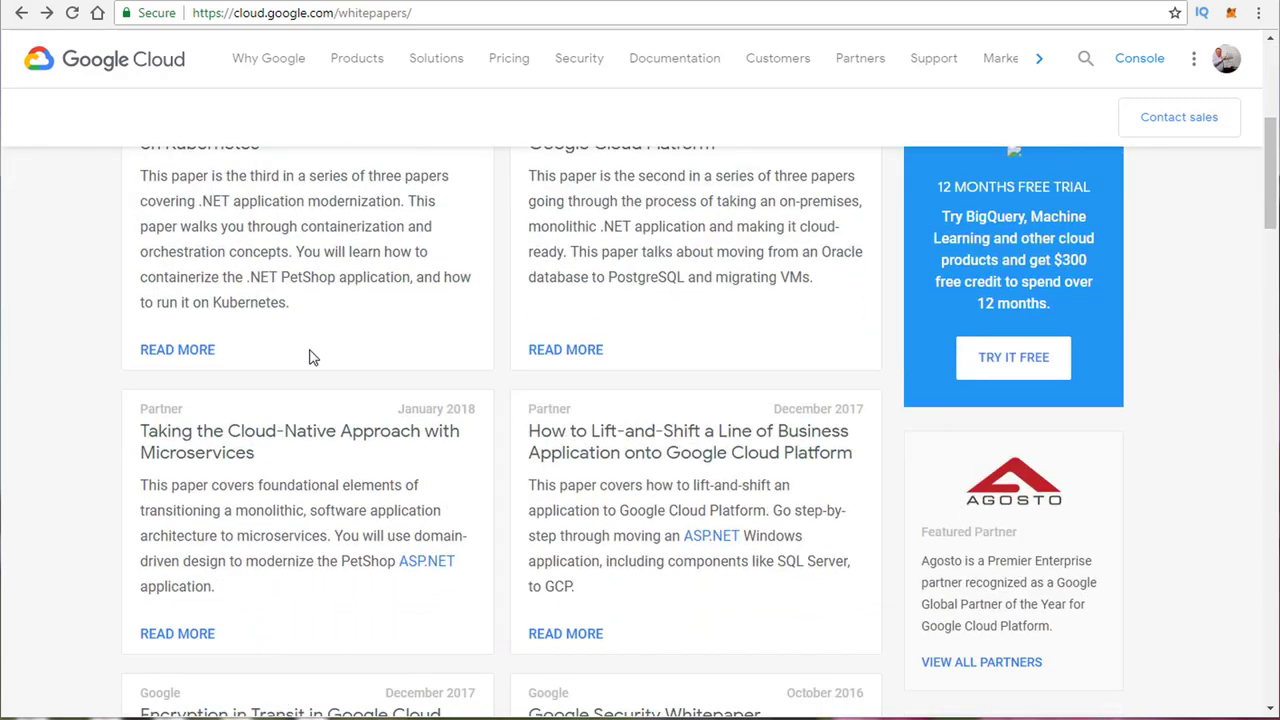
scroll(311, 357, down, 1)
scroll(322, 357, down, 1)
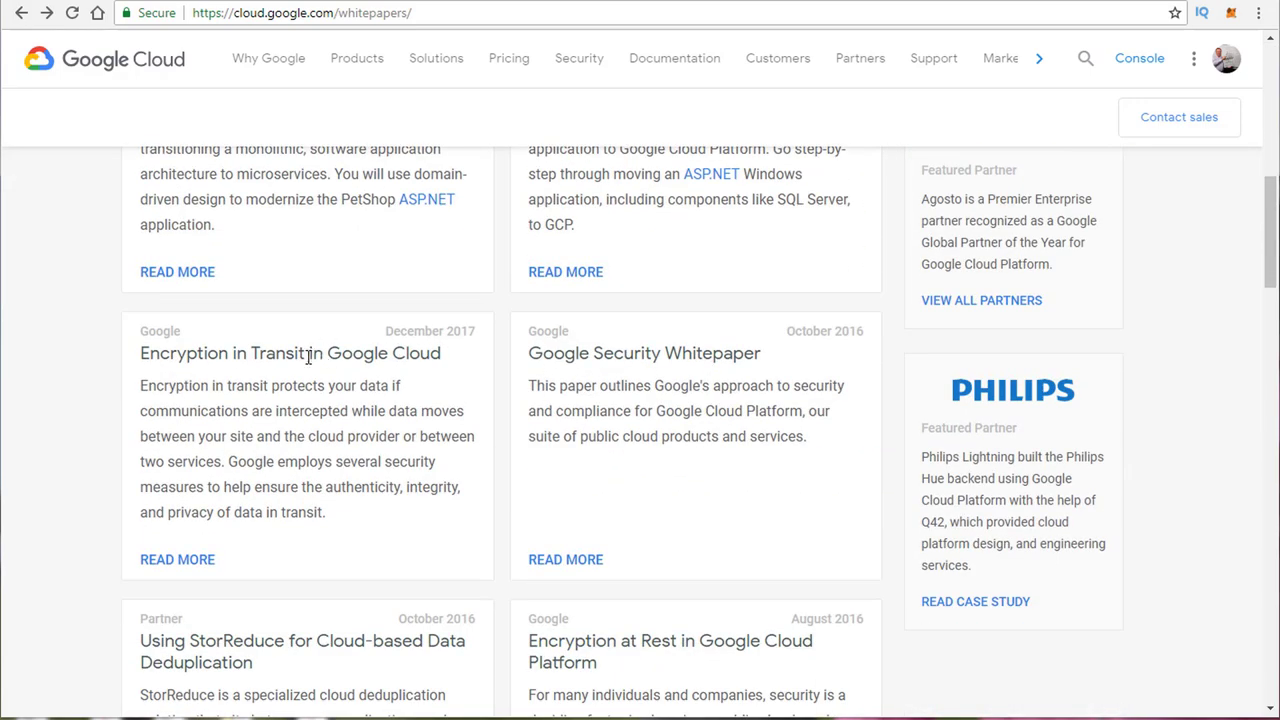
scroll(318, 378, up, 4)
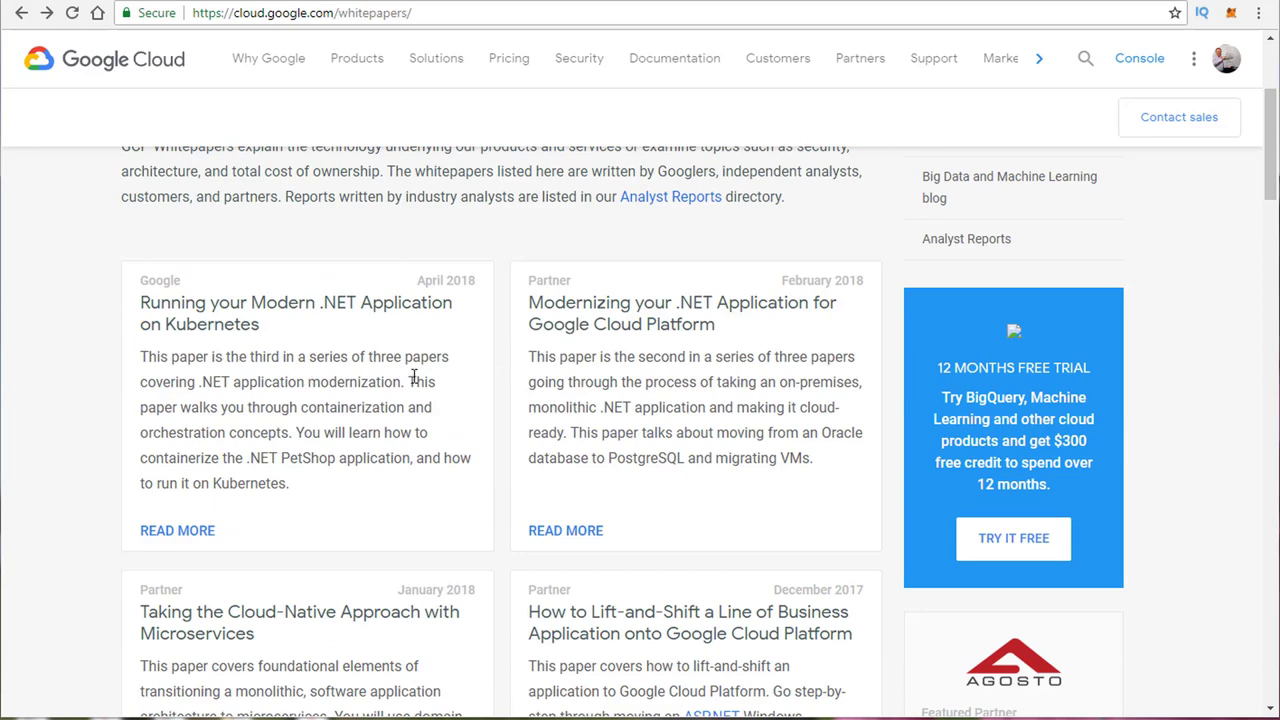
scroll(443, 383, down, 5)
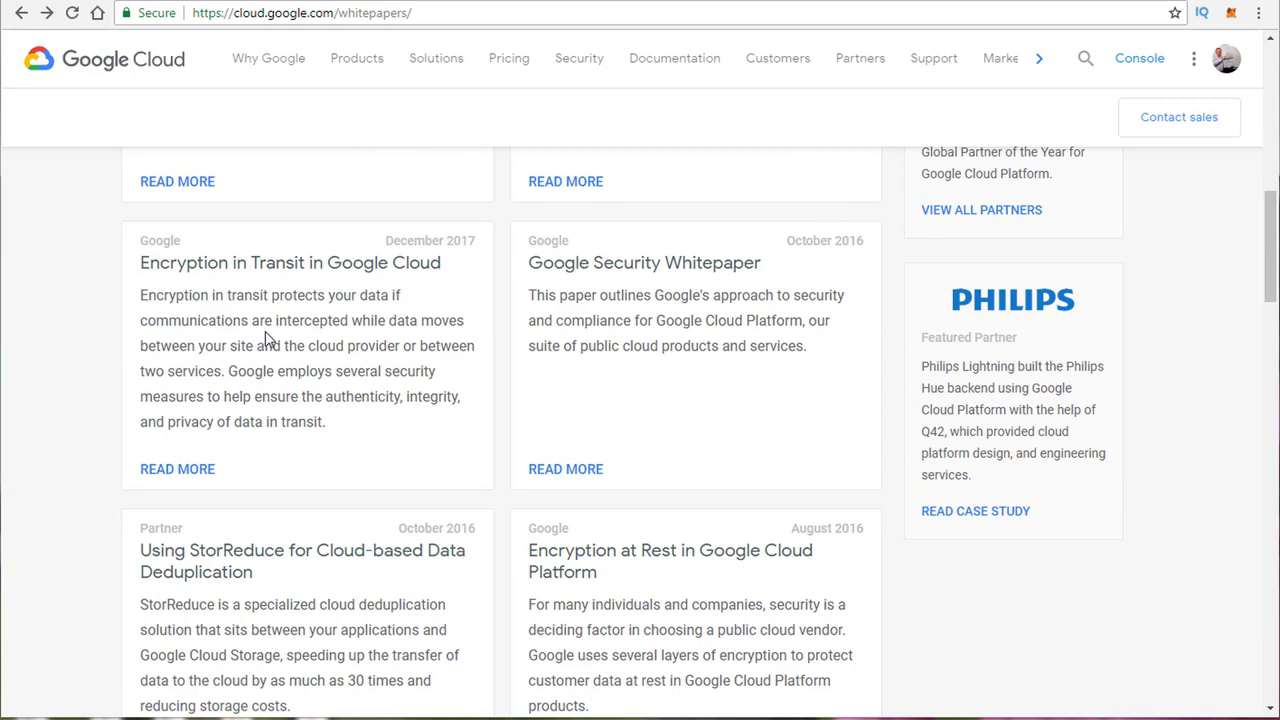
scroll(334, 429, down, 5)
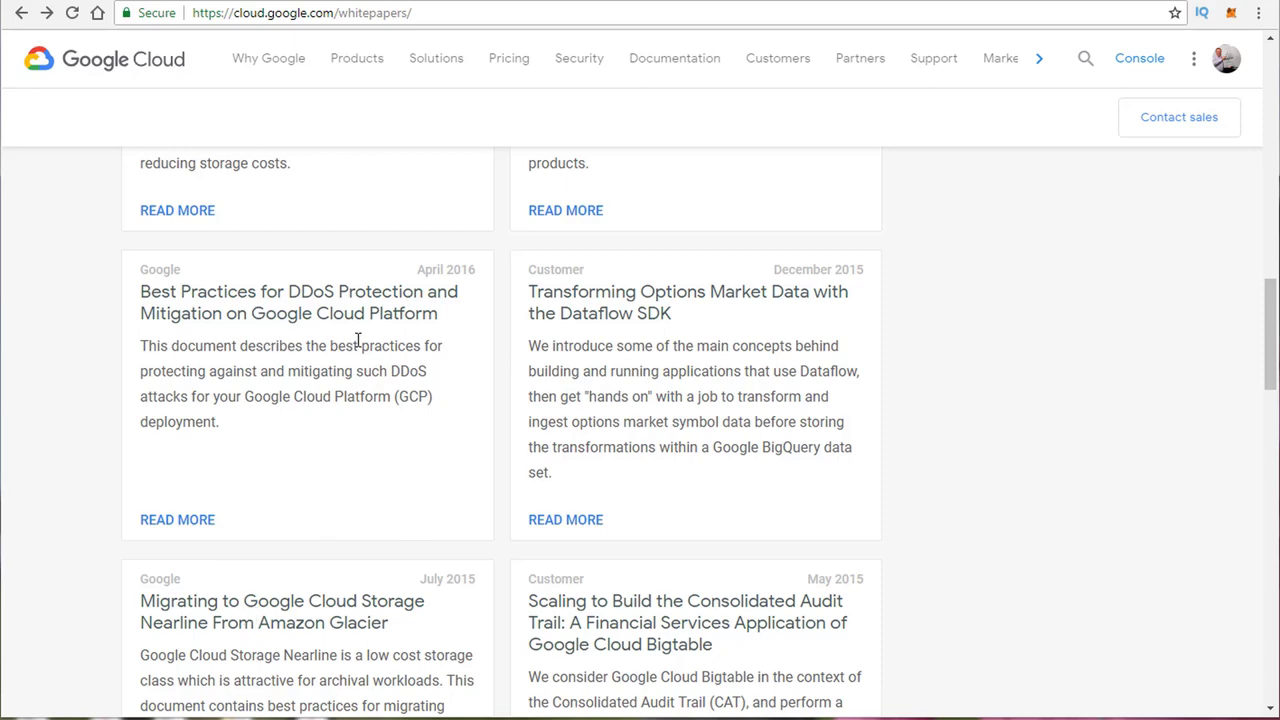
scroll(358, 341, up, 2)
scroll(358, 341, up, 4)
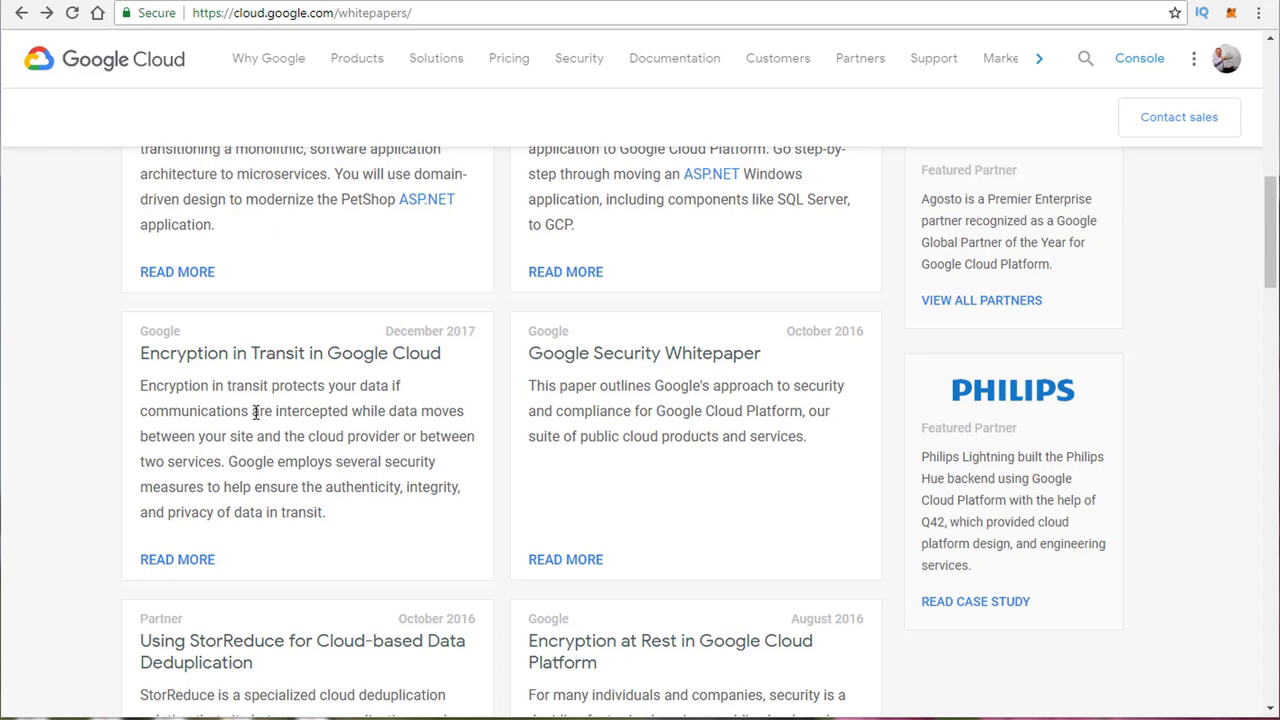
double_click(667, 358)
click(667, 358)
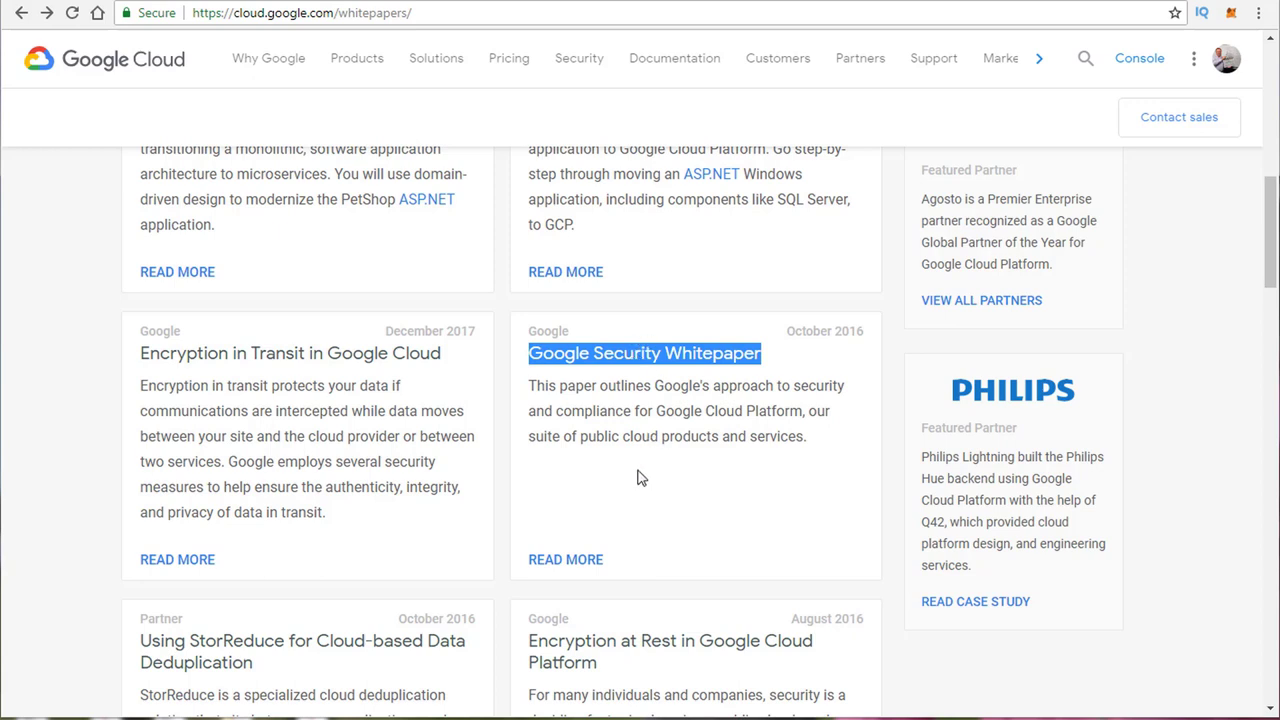
Step: Open the Google Security Whitepaper and highlight the Internal audit and compliance specialists heading
click(577, 563)
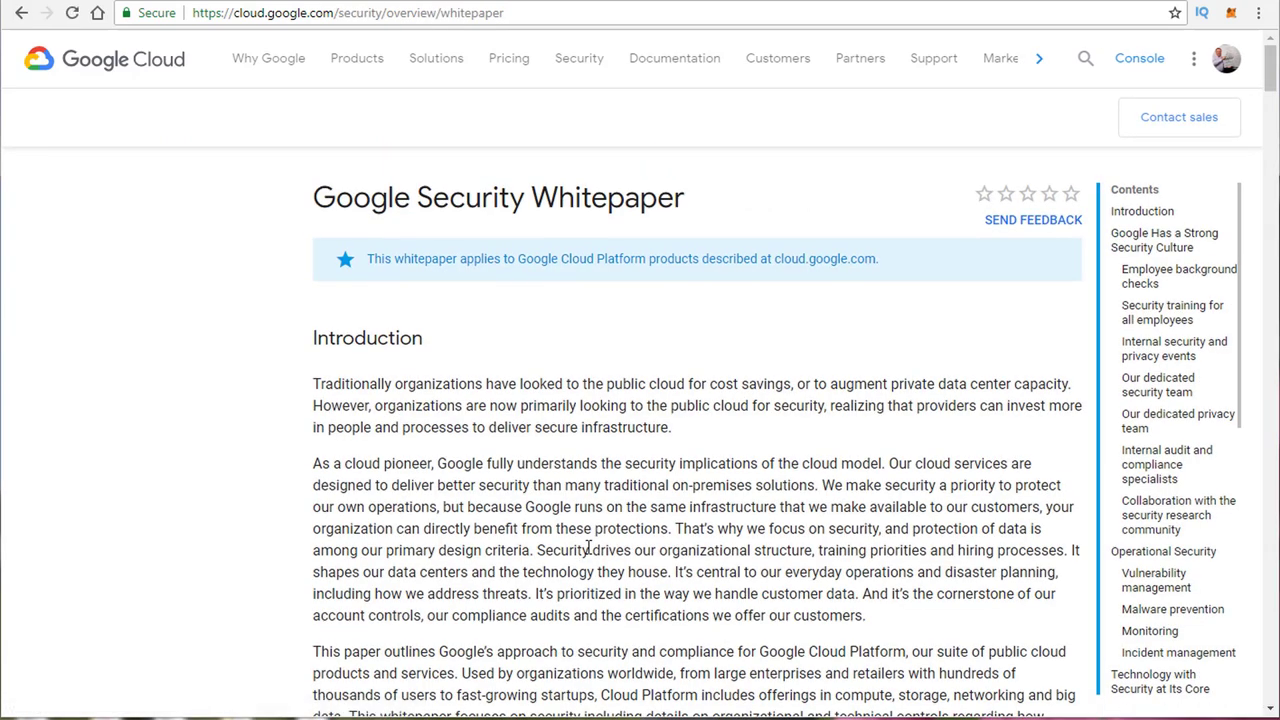
scroll(588, 548, down, 5)
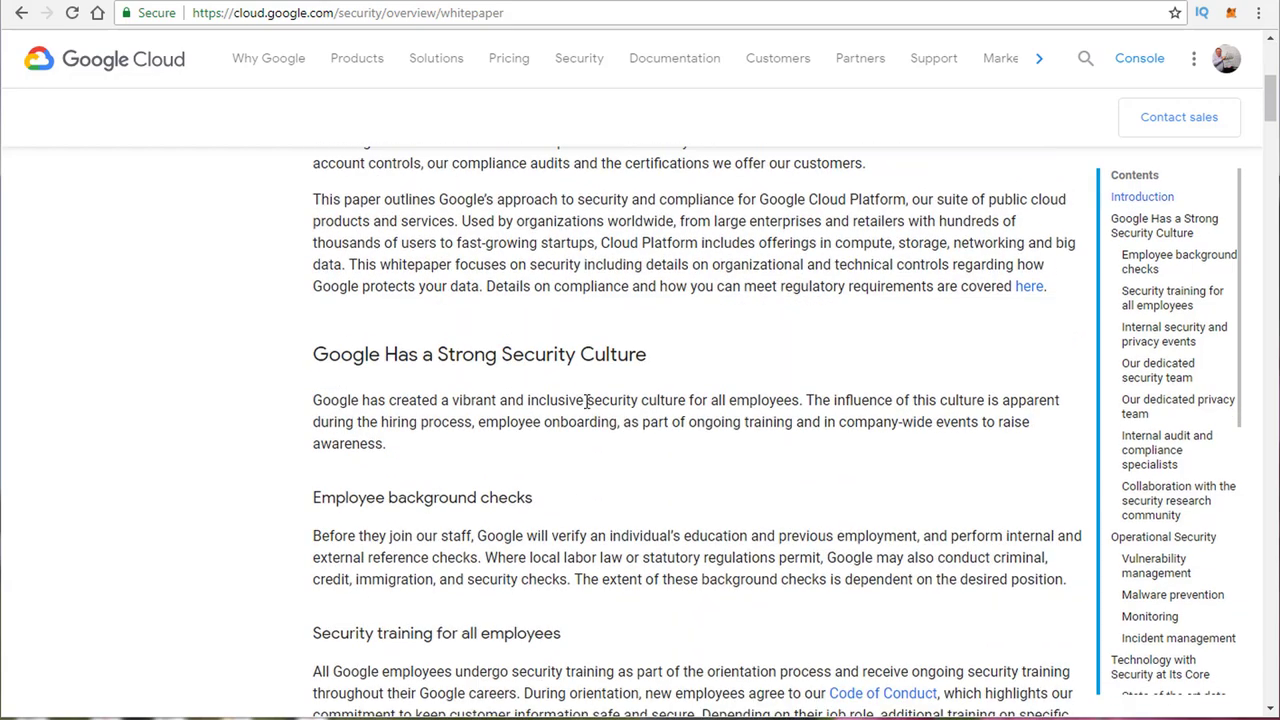
scroll(408, 440, down, 1)
scroll(414, 481, down, 8)
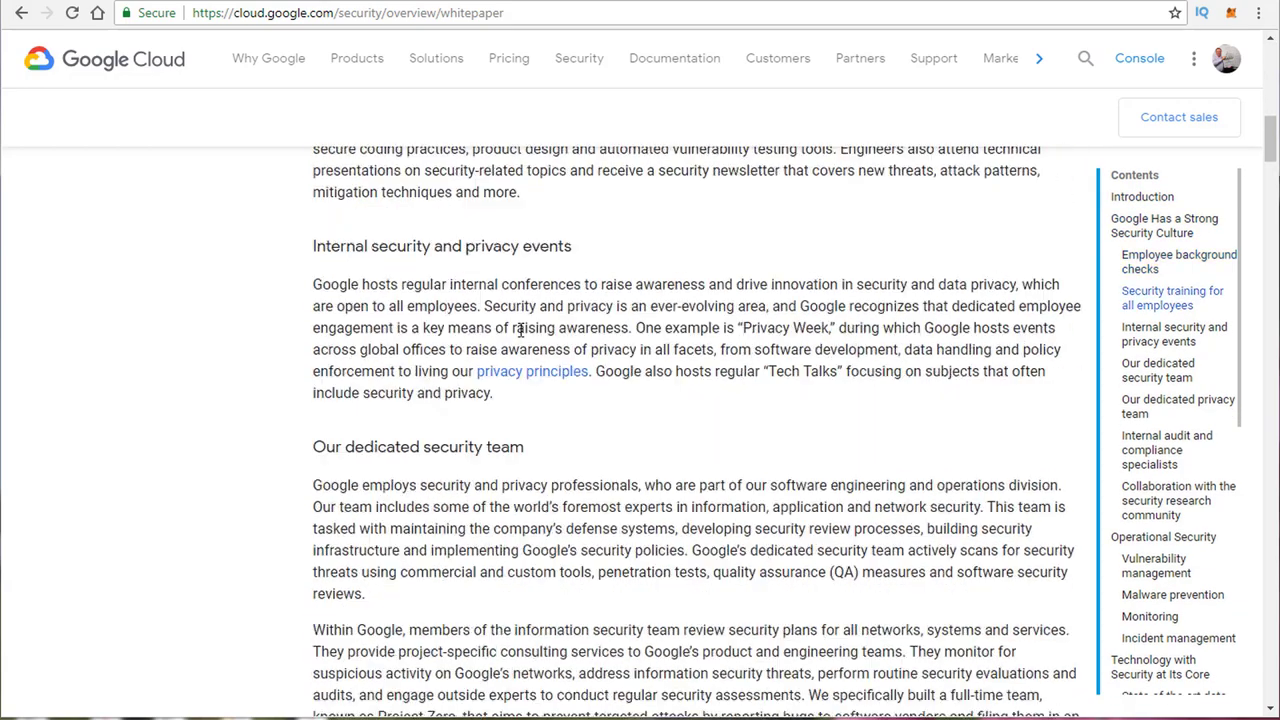
scroll(520, 330, down, 3)
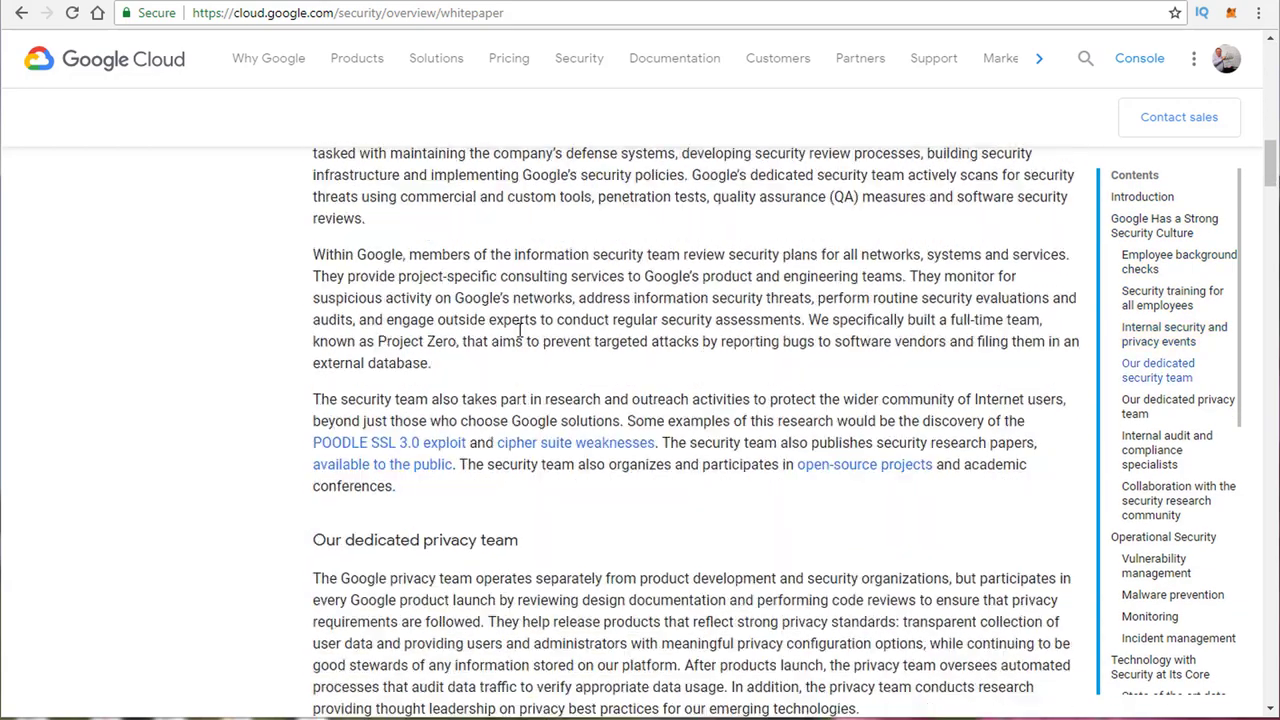
scroll(539, 323, down, 1)
scroll(539, 323, down, 2)
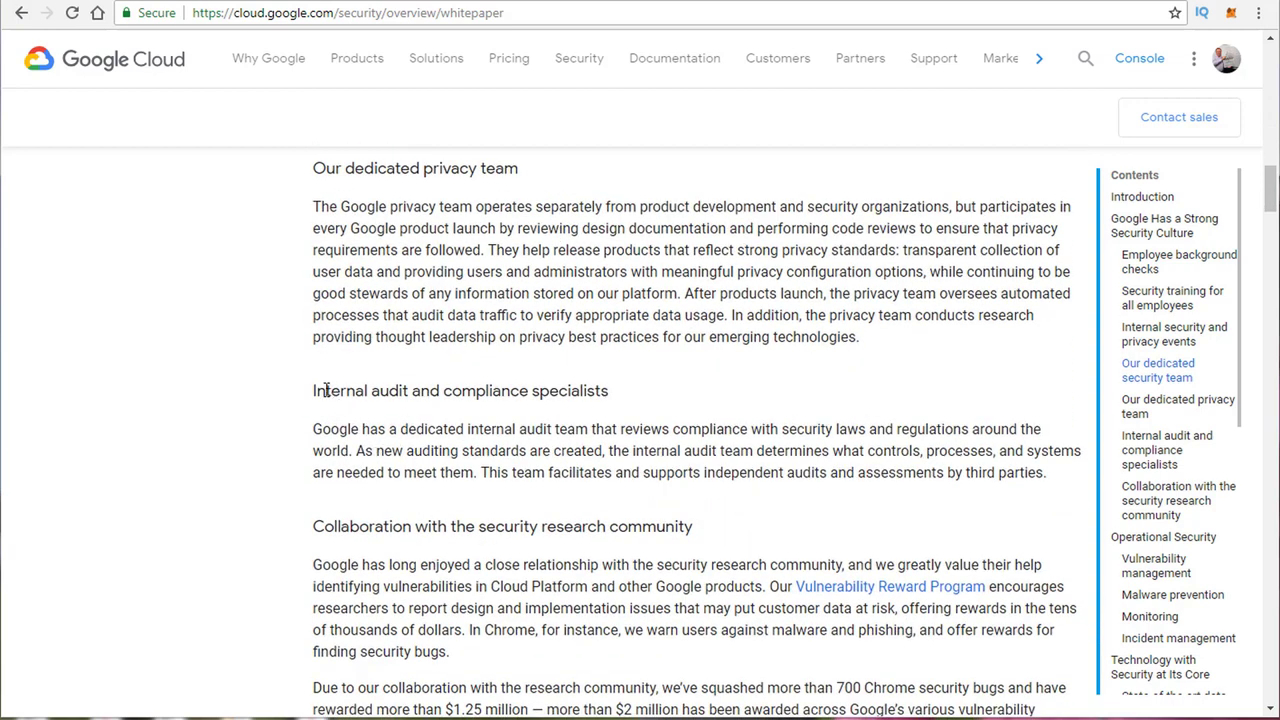
drag(324, 390, 606, 389)
Step: Highlight the Operational Security heading and read on through the data-center sections
scroll(465, 475, down, 1)
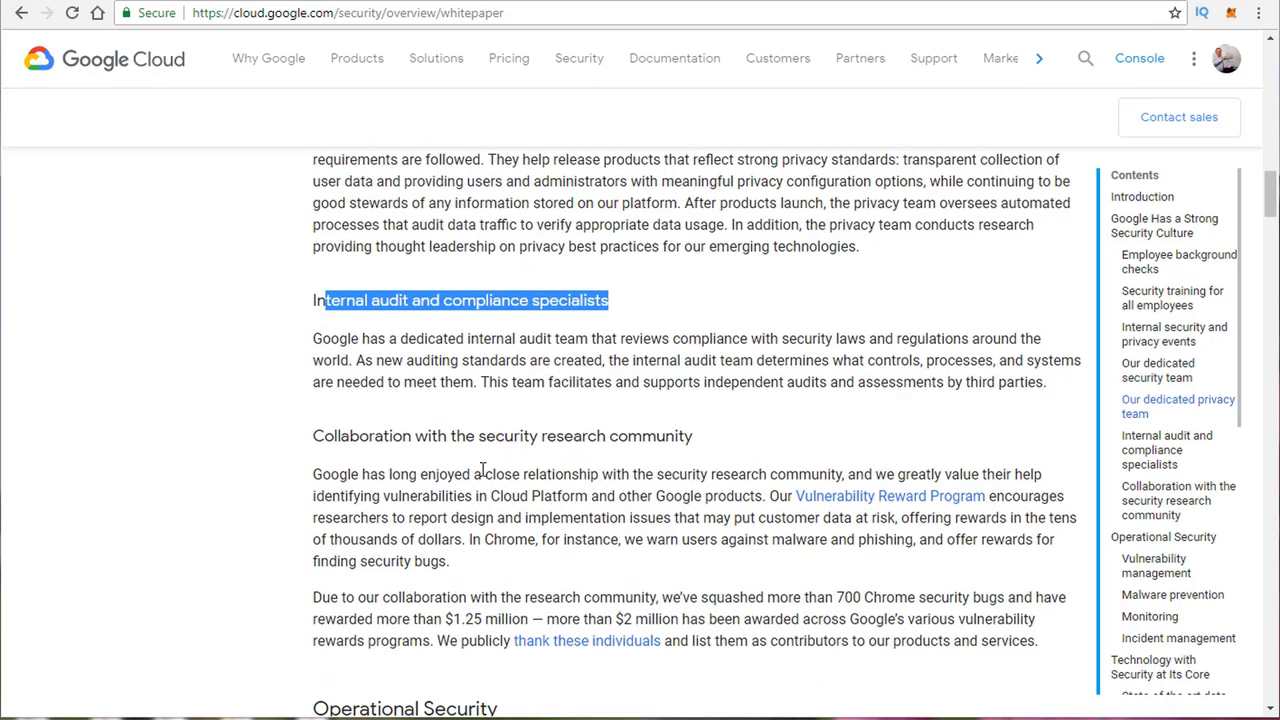
scroll(400, 380, down, 3)
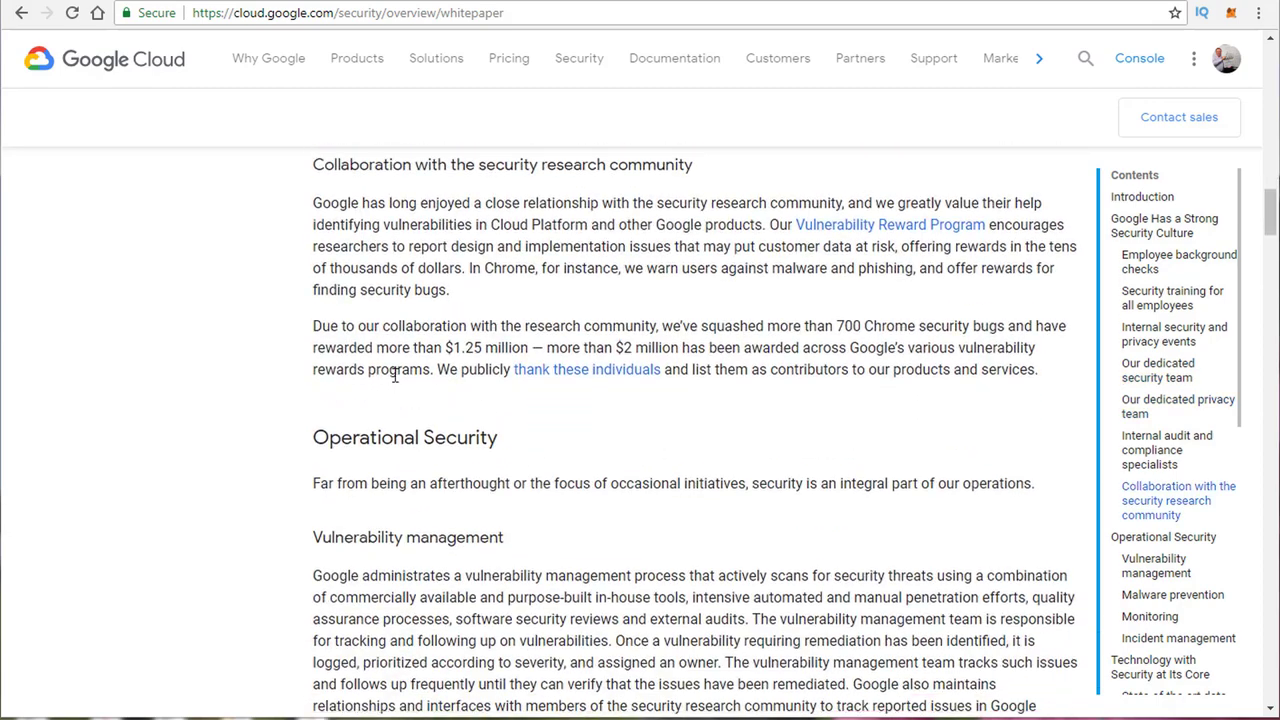
triple_click(437, 443)
scroll(697, 451, down, 12)
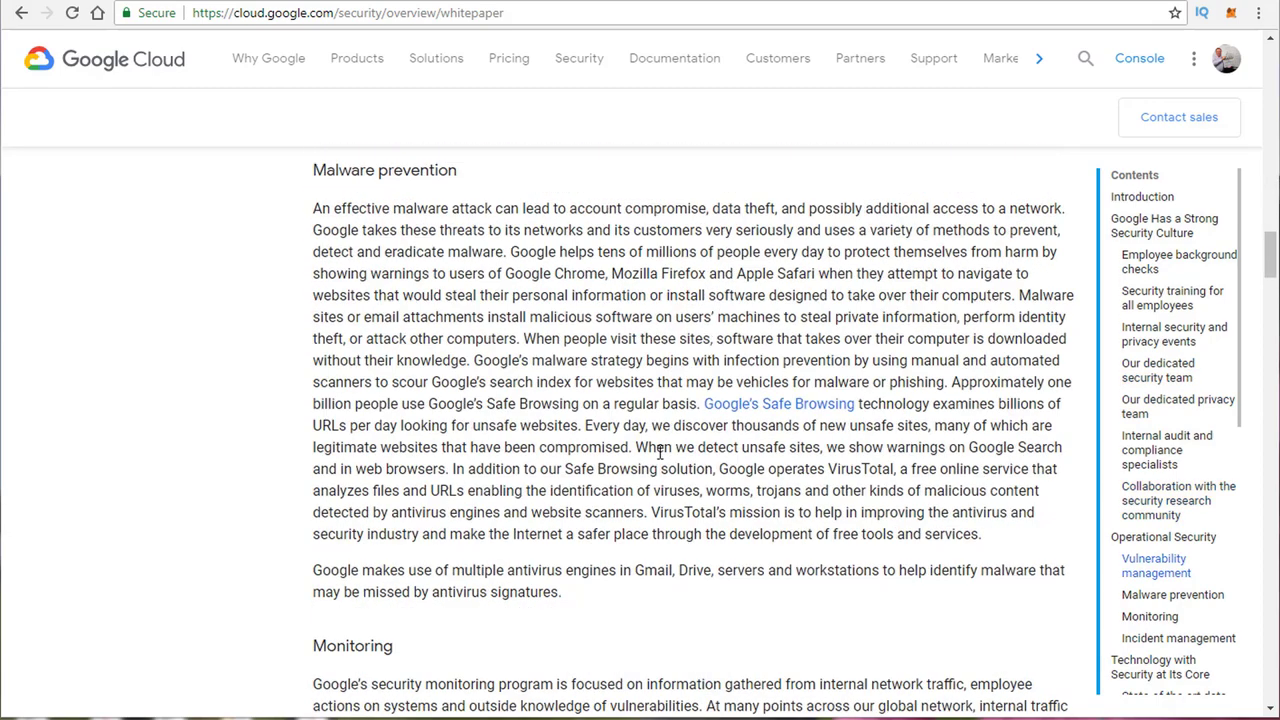
scroll(636, 473, down, 14)
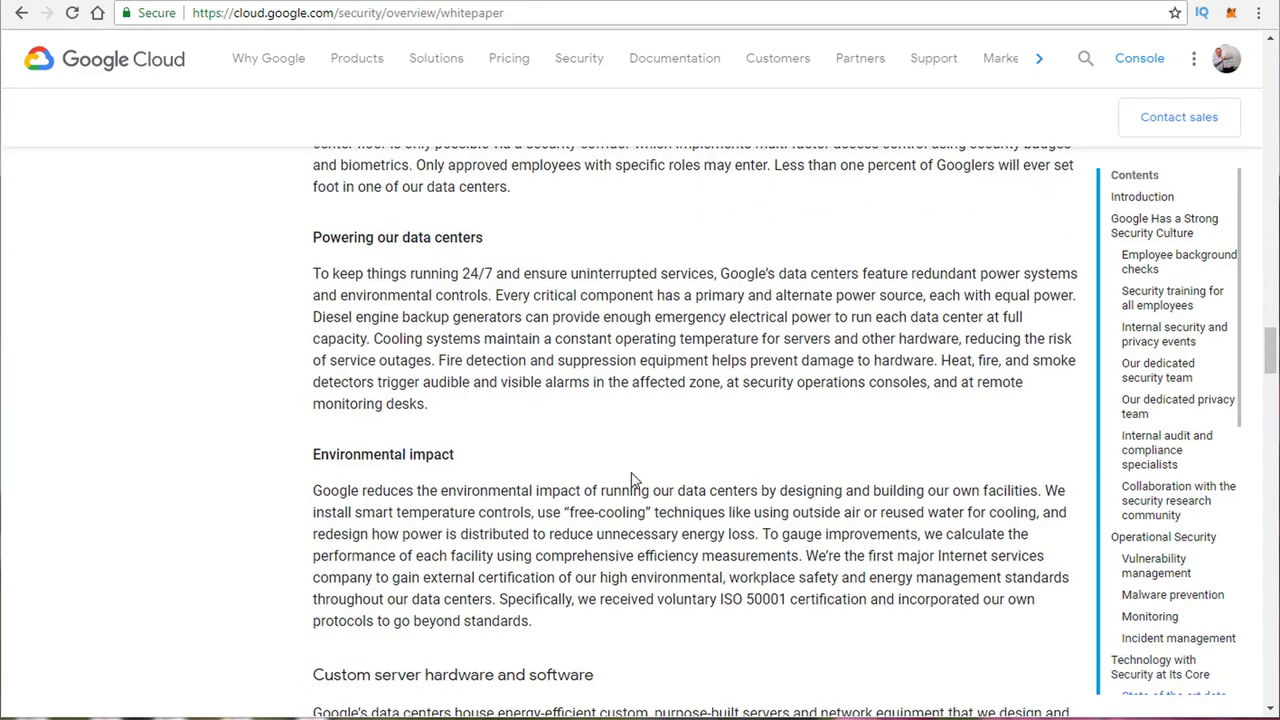
scroll(632, 472, down, 3)
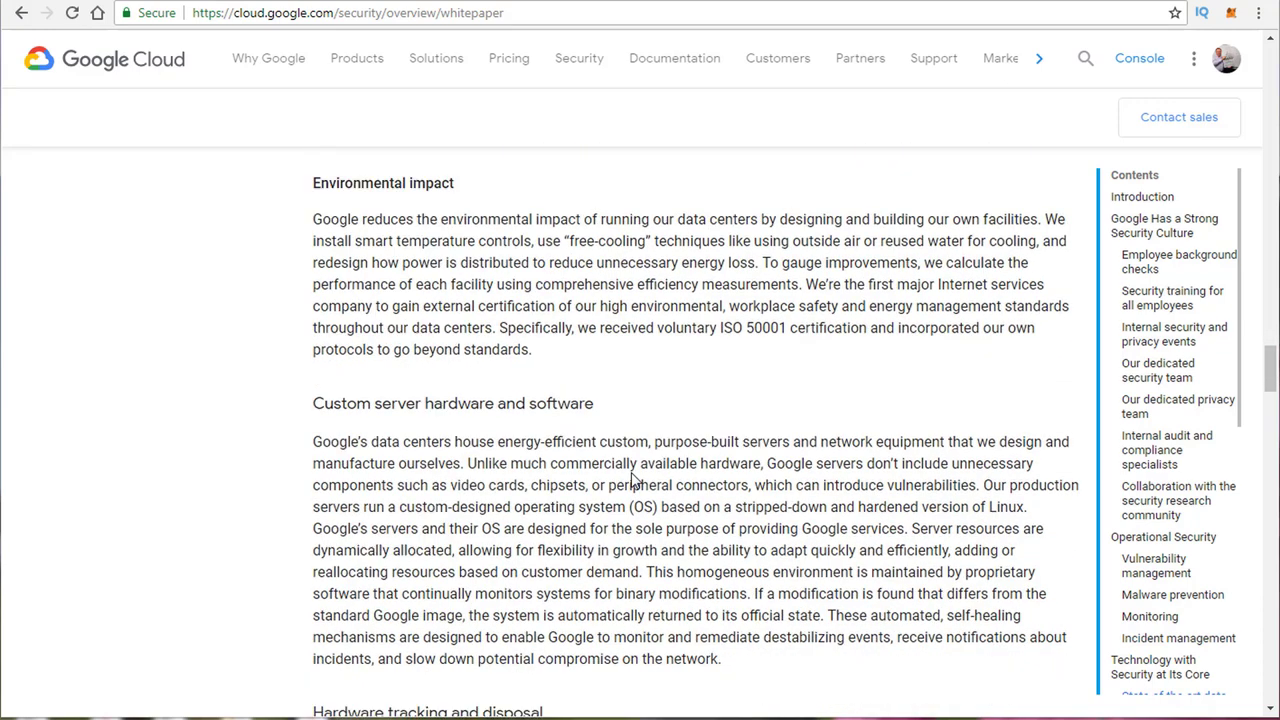
scroll(632, 480, down, 4)
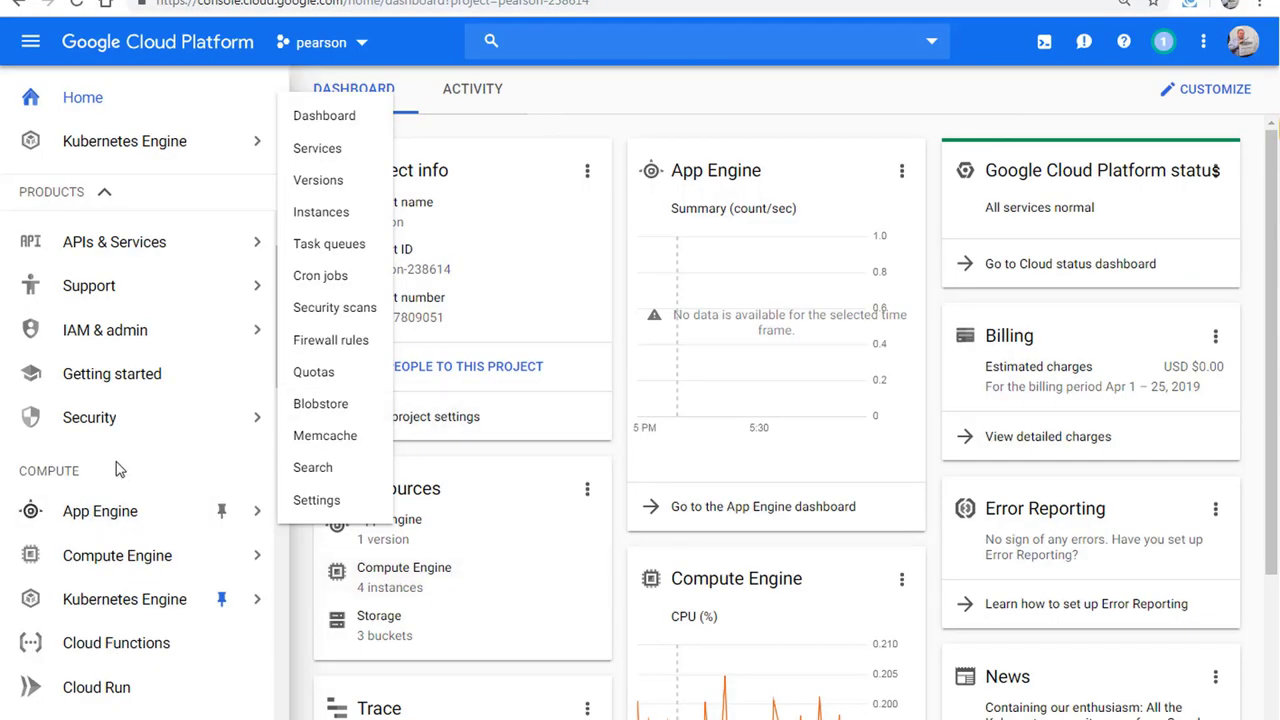
Step: Open Security from the console's left navigation menu for the pearson project
mouse_move(125, 423)
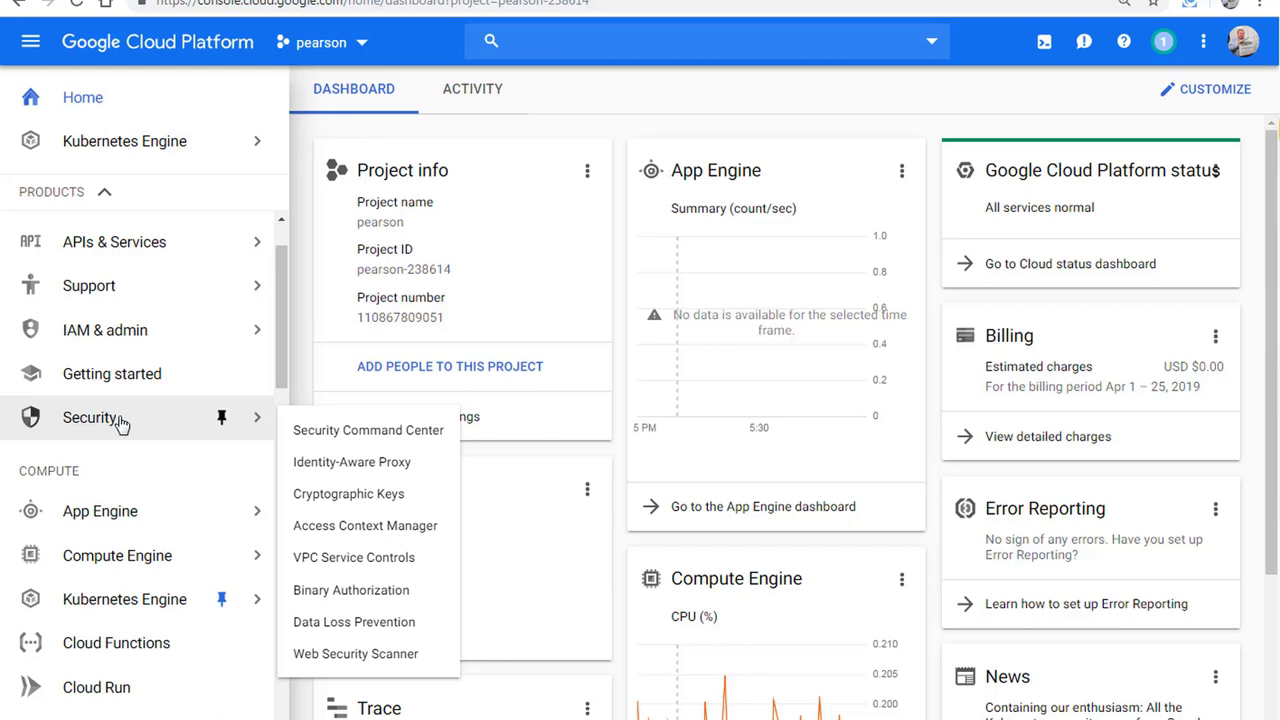
click(127, 423)
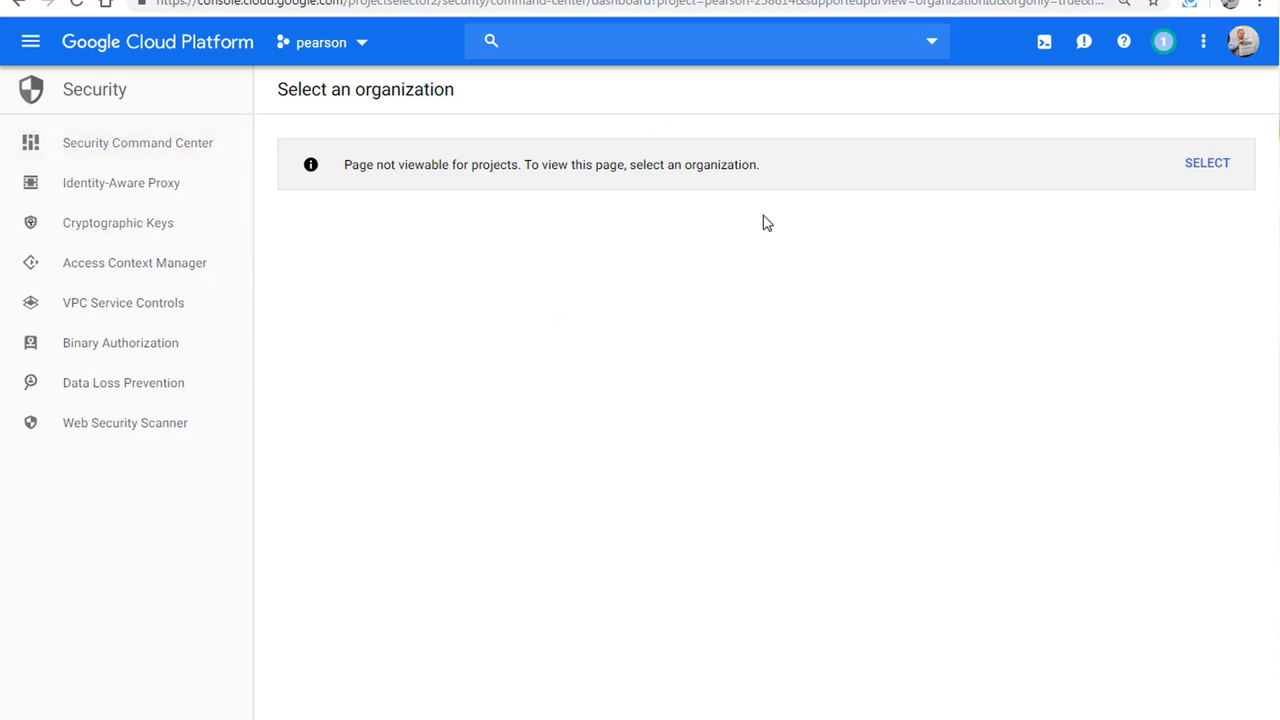
Step: Visit Security Command Center and Identity-Aware Proxy, then open the Cryptographic Keys page
click(111, 148)
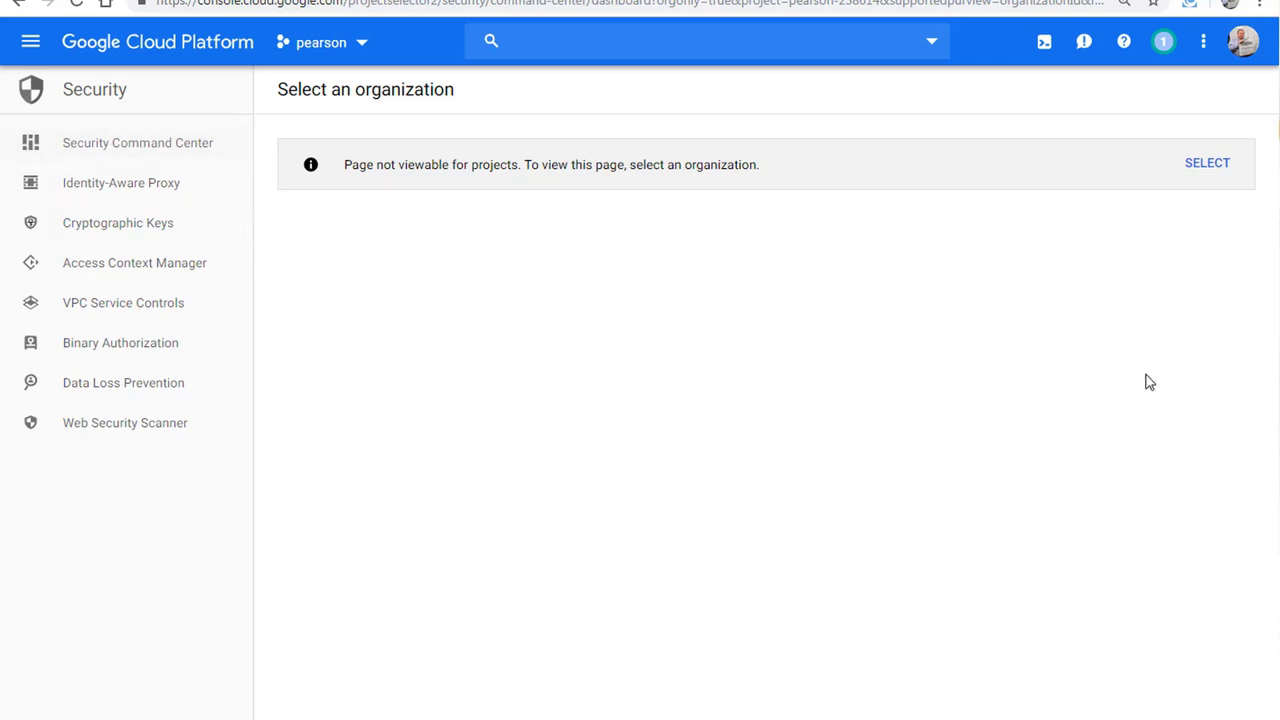
click(1206, 168)
click(140, 190)
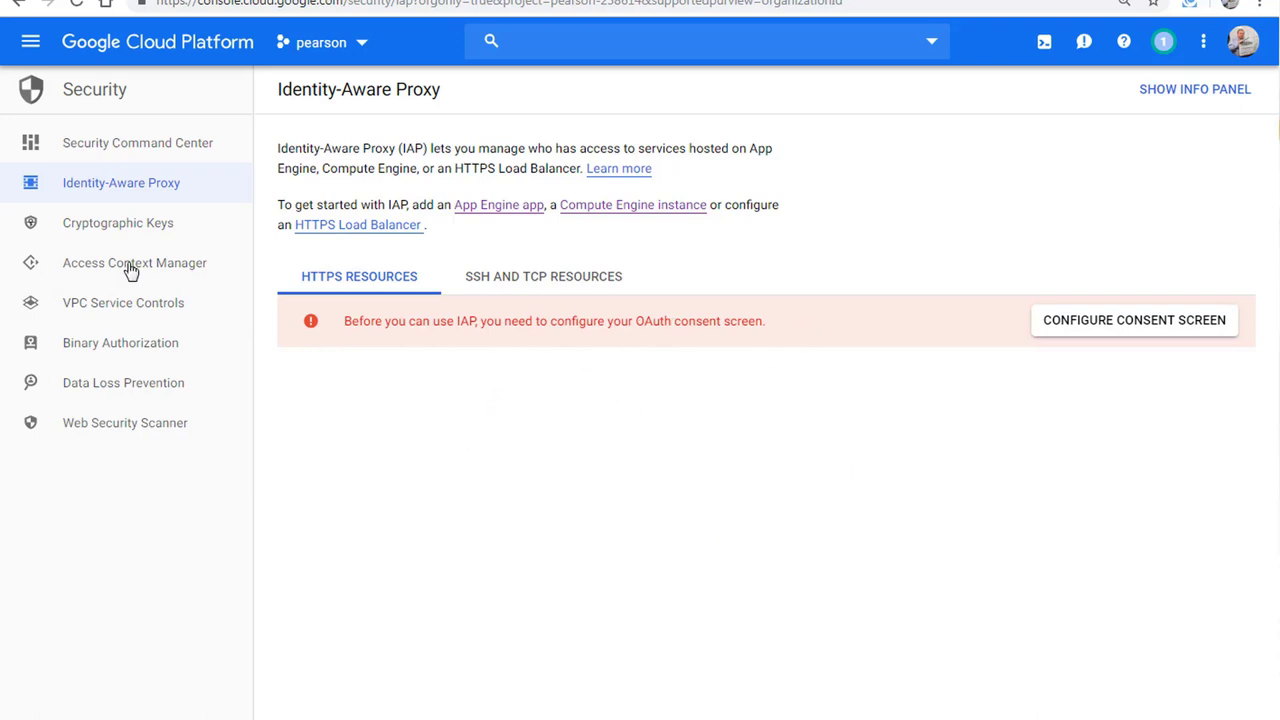
click(116, 232)
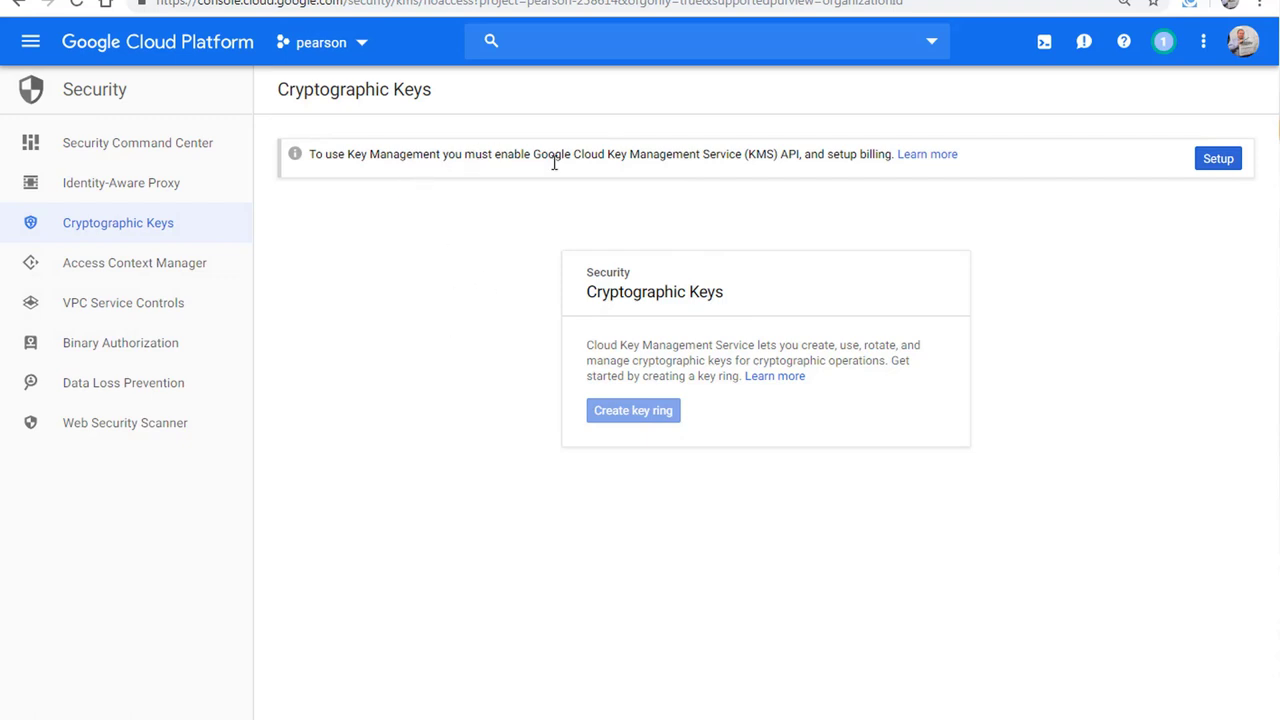
Step: Enable the Key Management API and create key ring 'keyrings' in the global location
click(1229, 162)
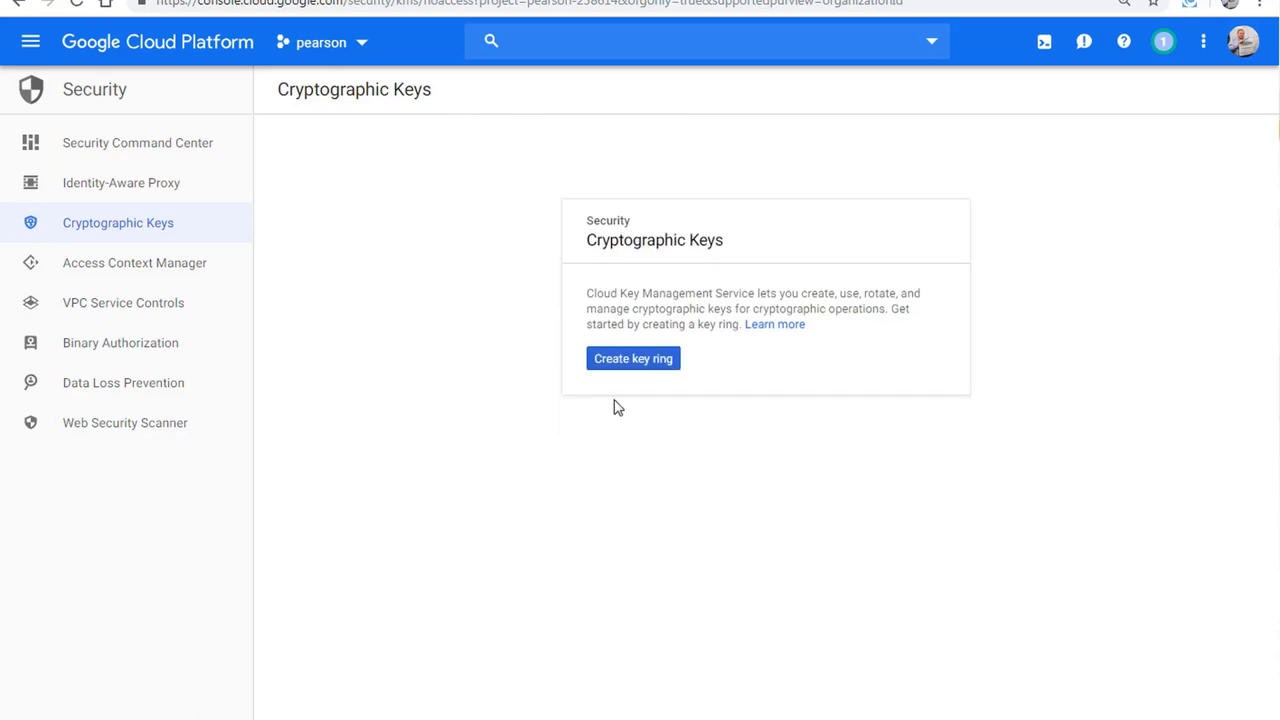
click(633, 358)
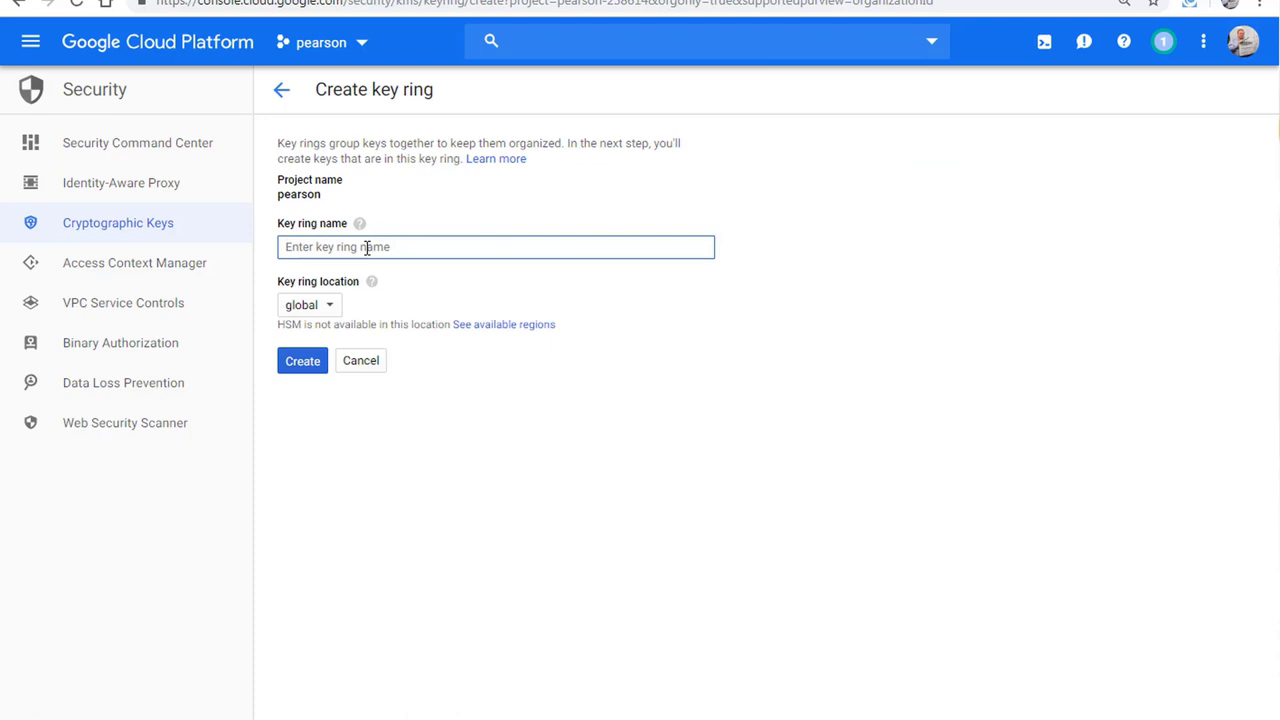
text(pea)
key(BackSpace)
key(BackSpace)
text(keyrings)
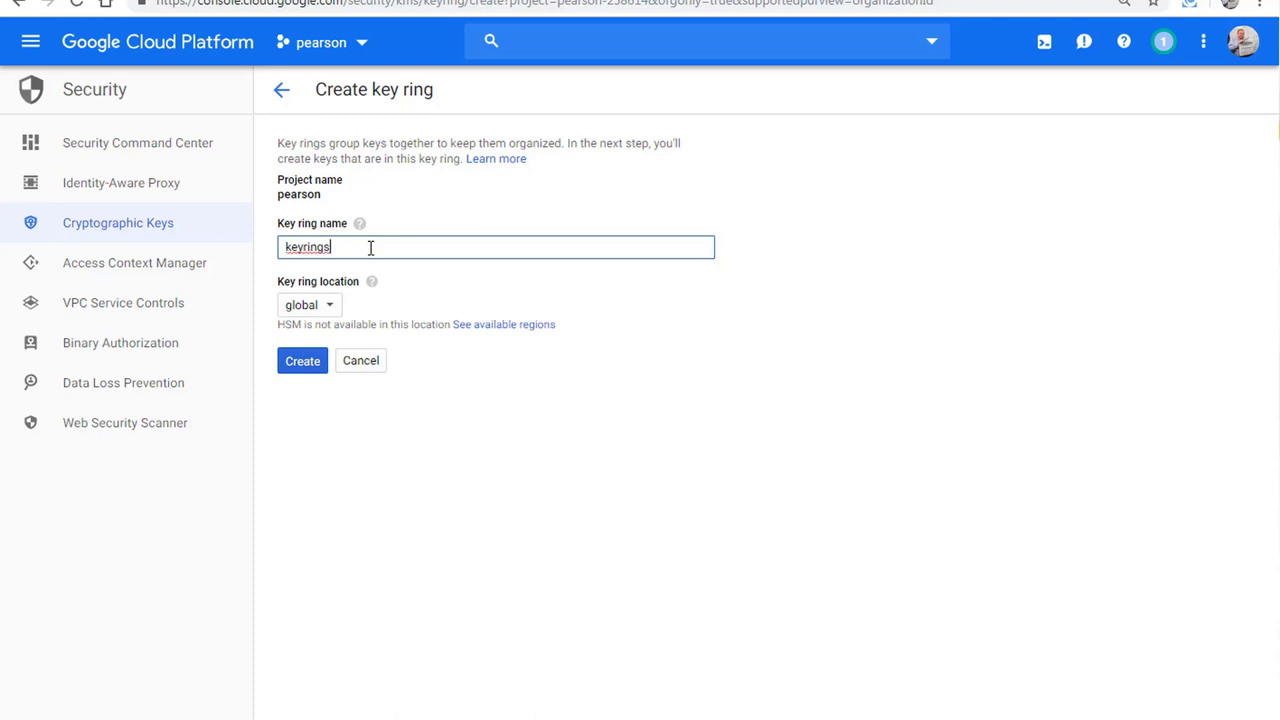
click(334, 309)
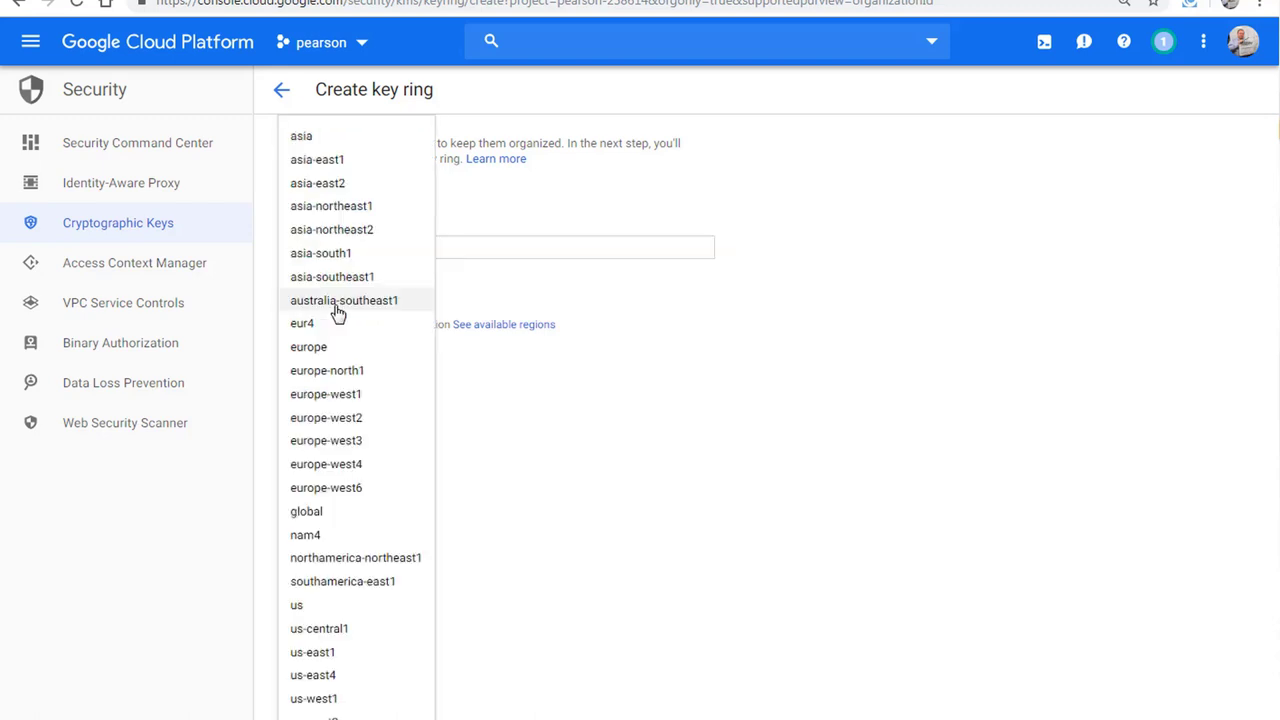
click(523, 314)
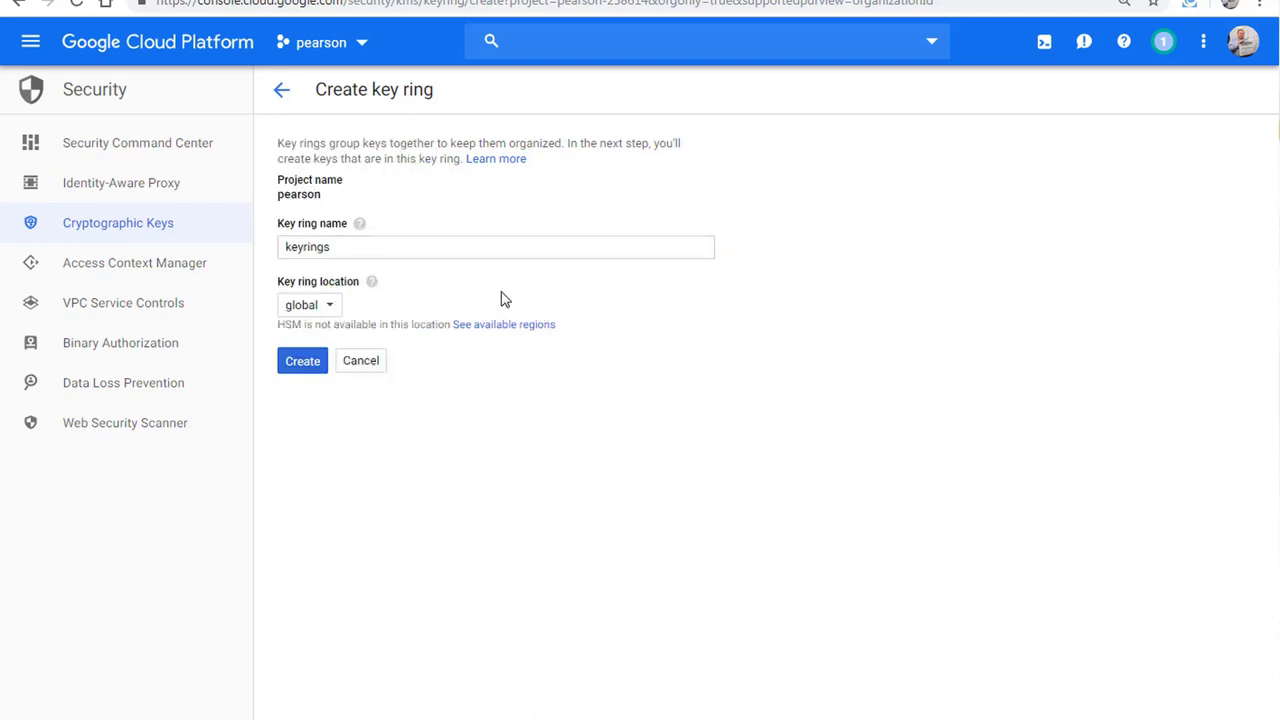
click(300, 366)
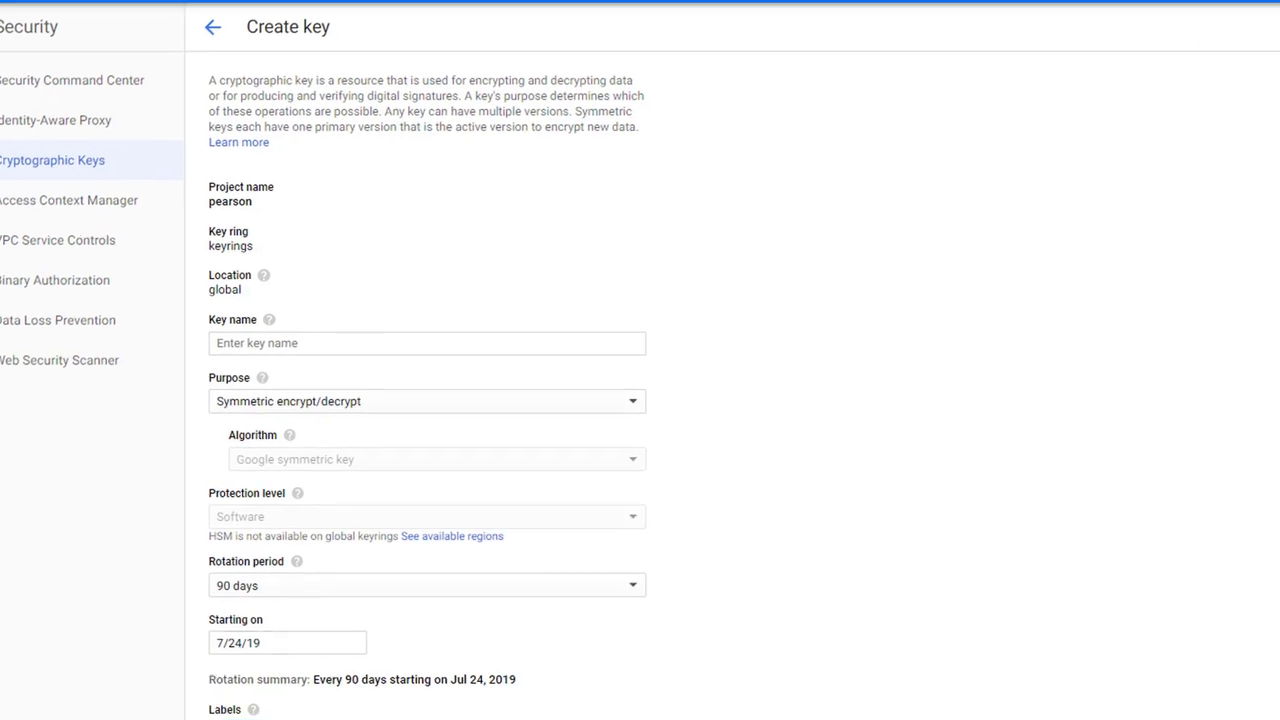
Step: Create key 'keyring1' in the keyrings ring: symmetric encrypt/decrypt, 90-day rotation
click(427, 343)
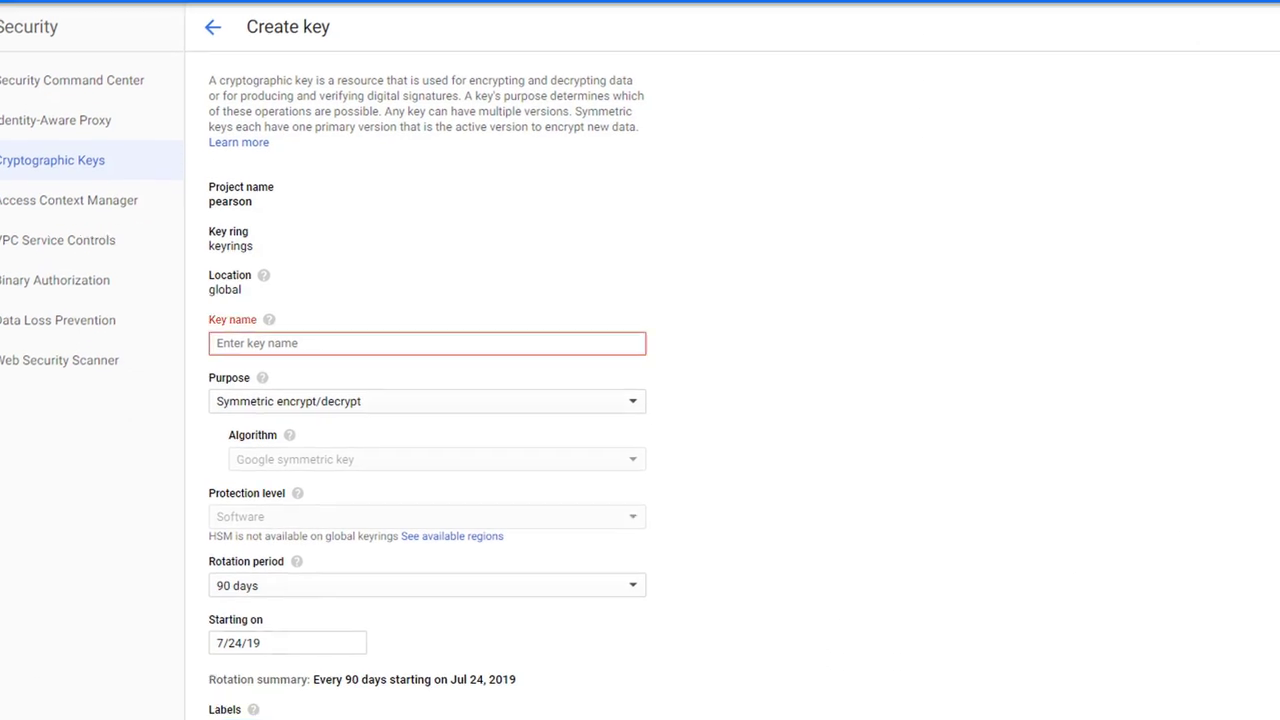
click(296, 346)
text(keyring1)
click(885, 509)
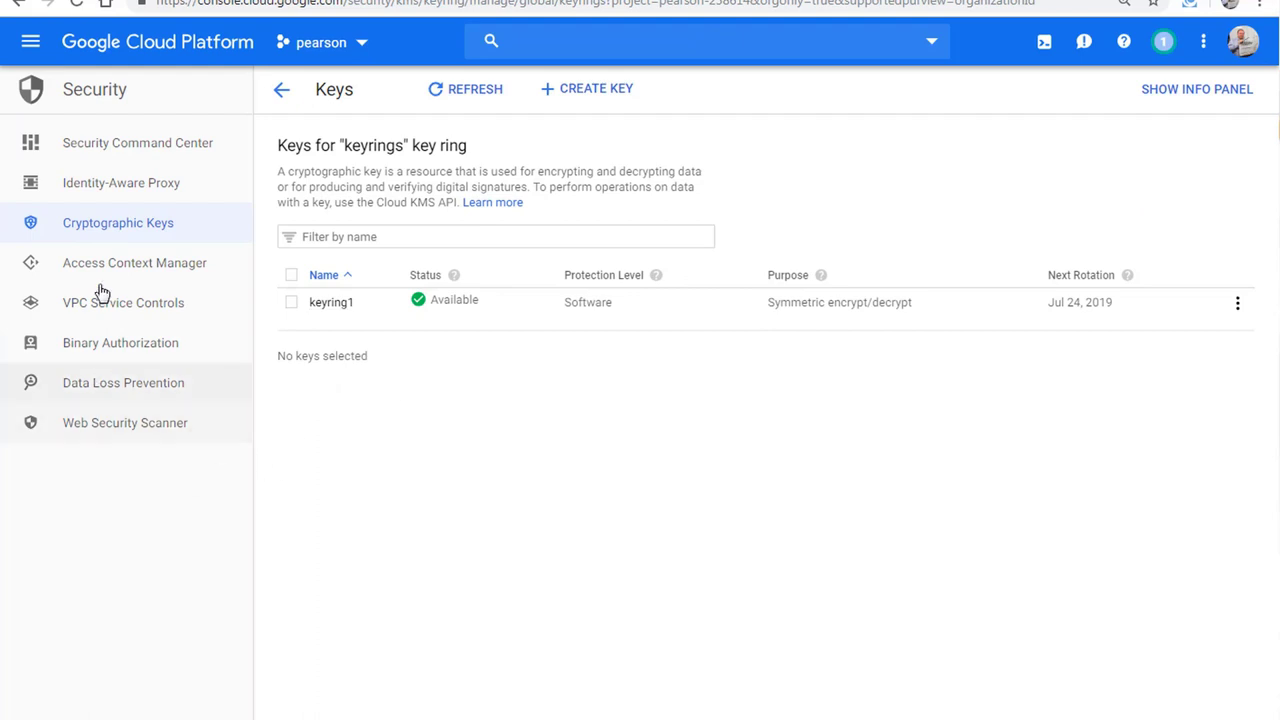
Step: Browse the Access Context Manager, VPC Service Controls and Binary Authorization pages in Security
click(169, 272)
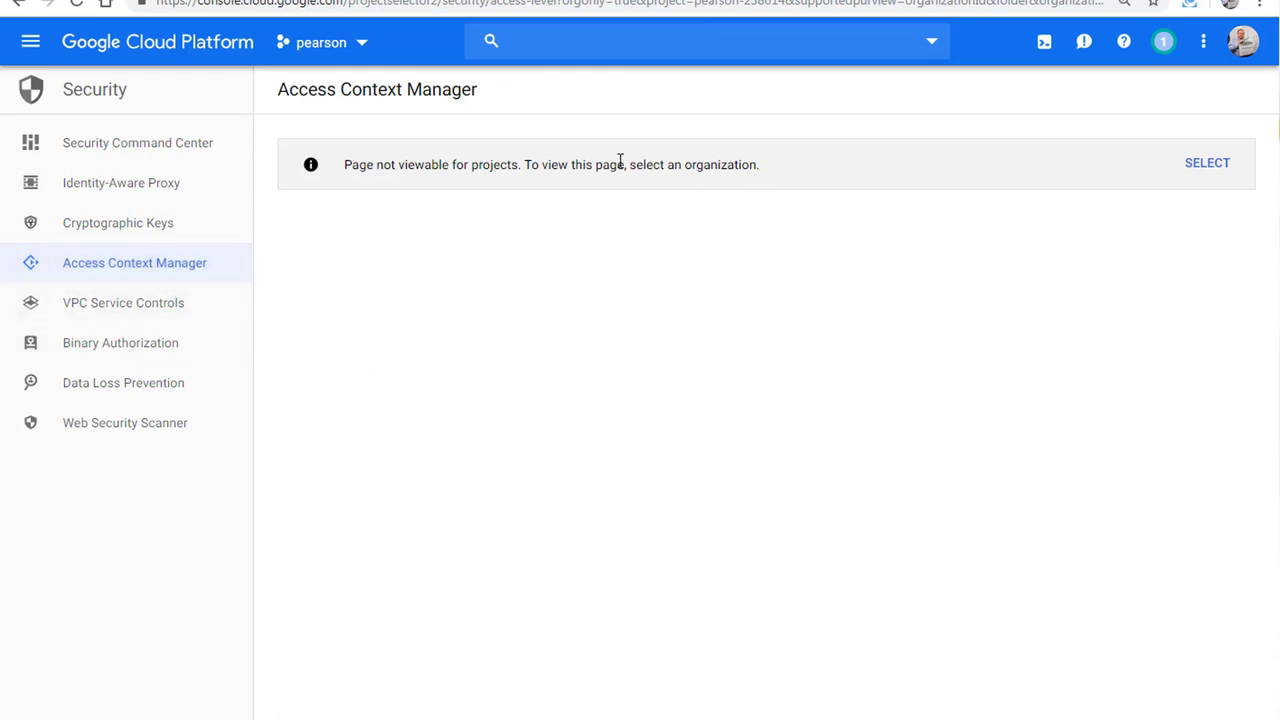
click(120, 318)
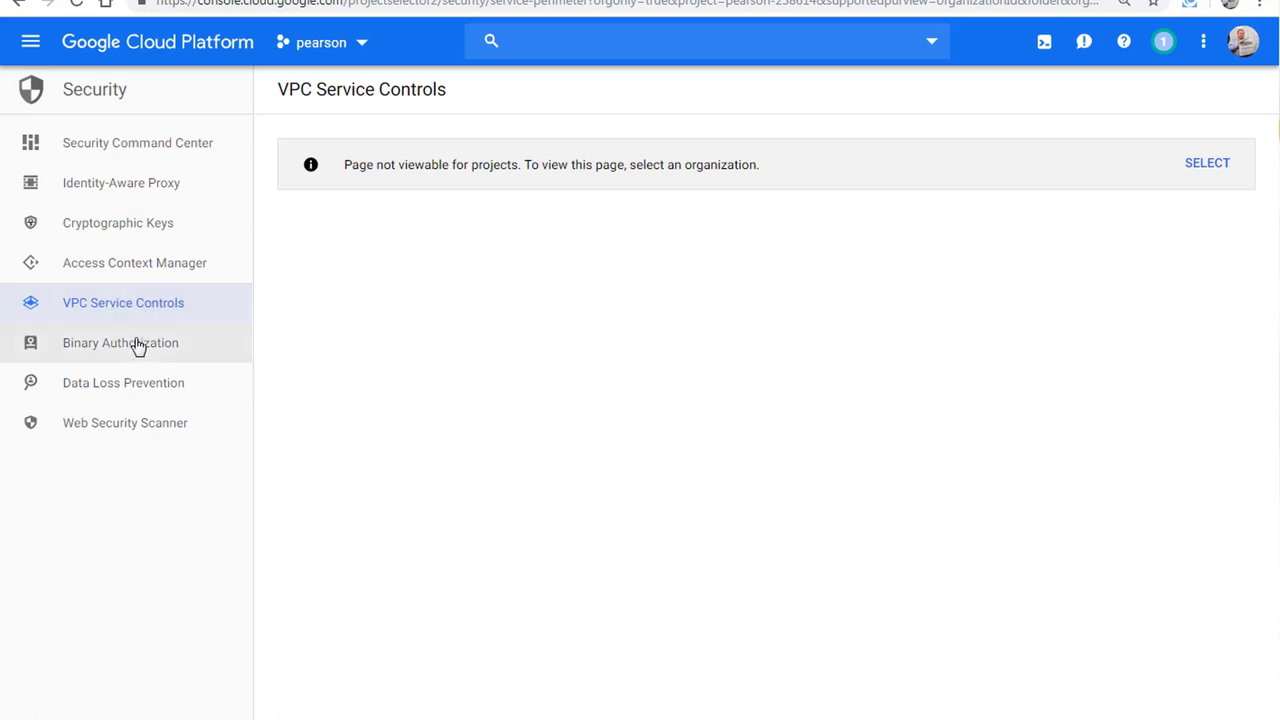
click(138, 344)
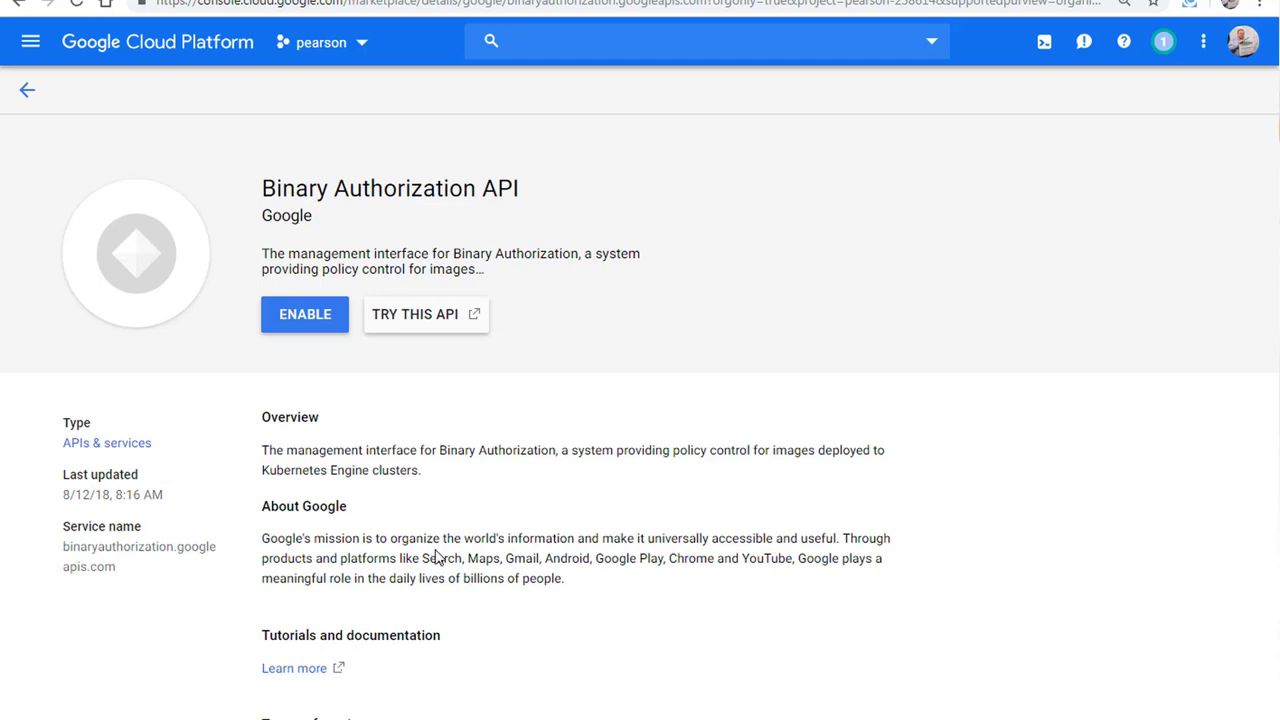
Step: Return to the Console home and open the Cloud Data Loss Prevention (DLP) API page under Security
click(22, 8)
click(22, 8)
click(22, 8)
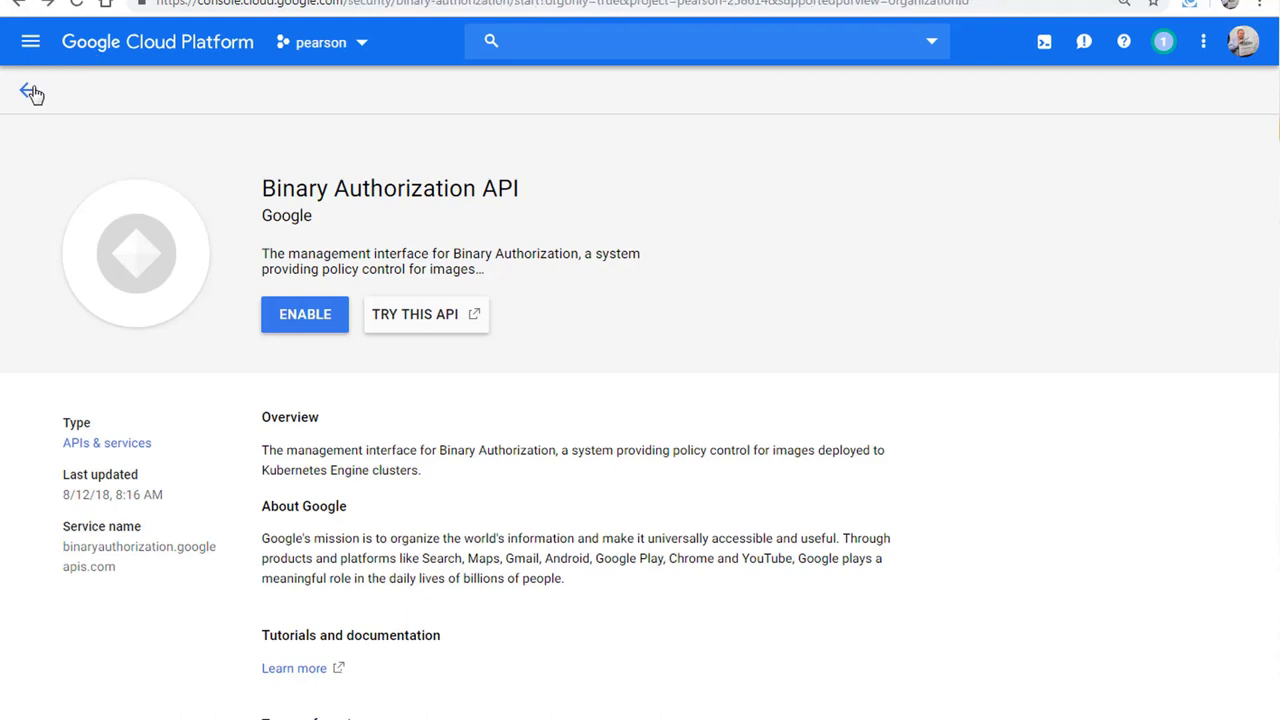
click(31, 92)
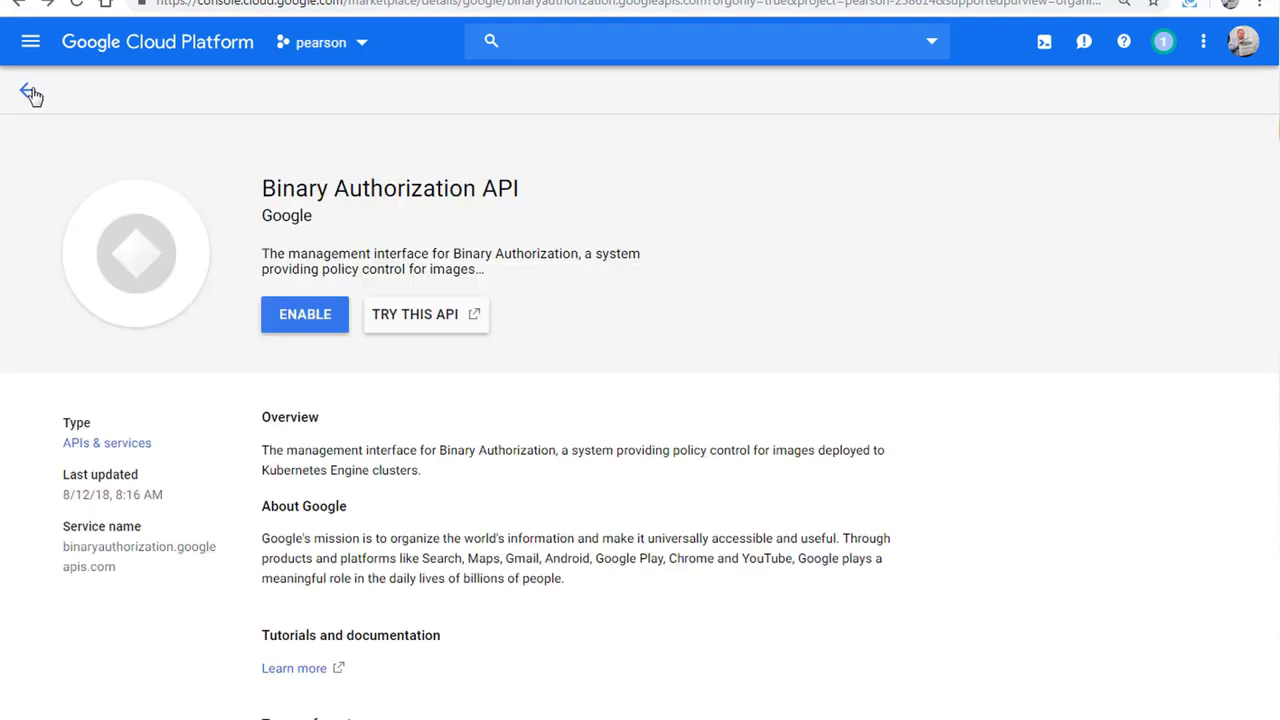
click(31, 92)
click(160, 45)
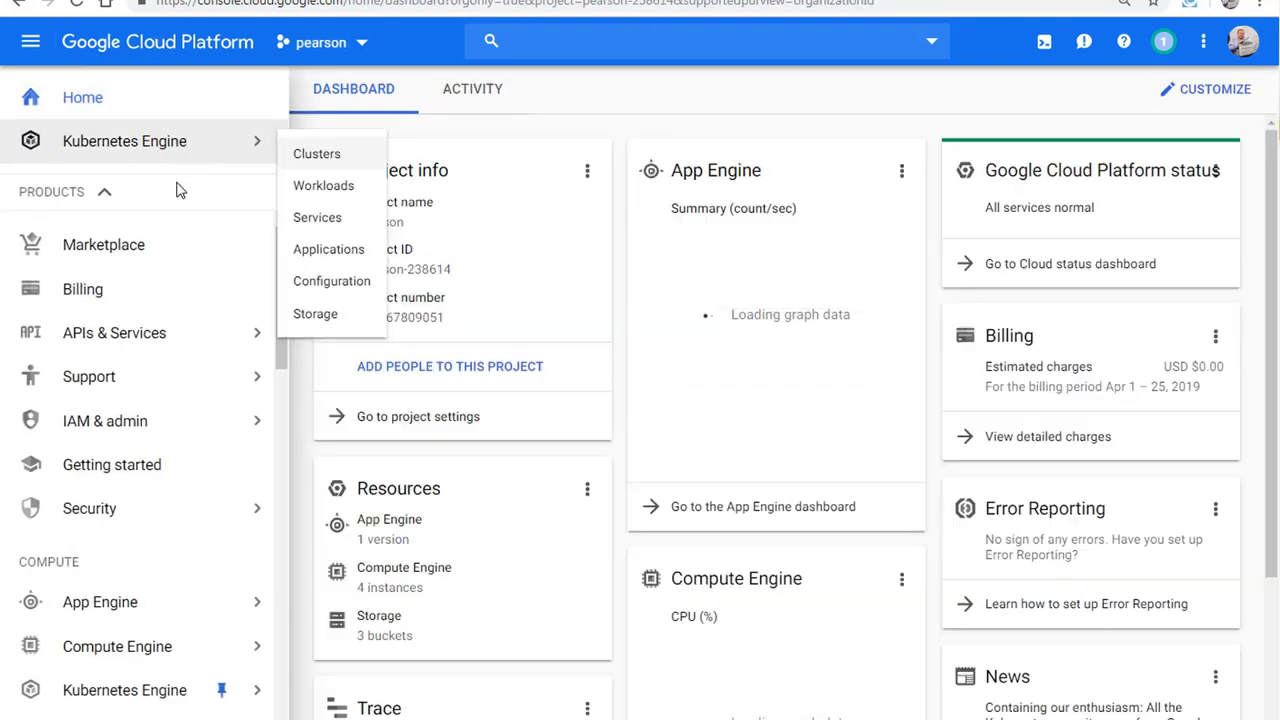
click(121, 530)
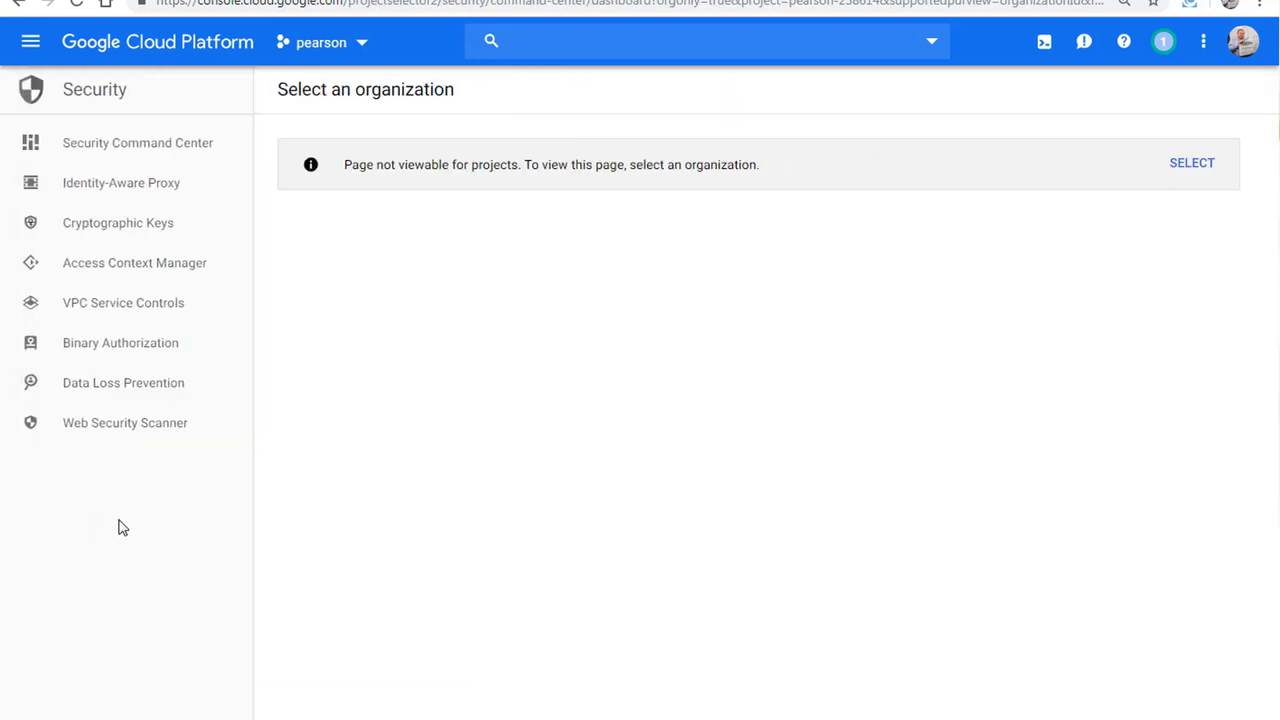
click(124, 383)
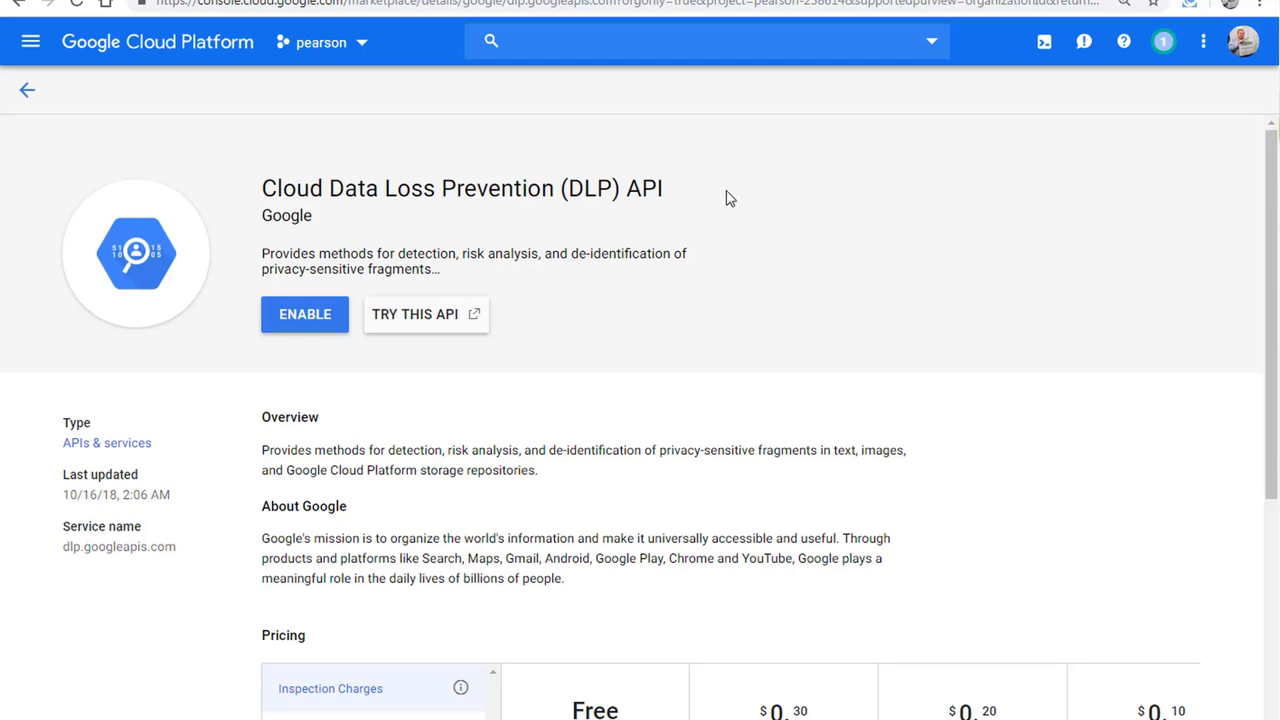
Step: Leave the DLP API page for the Console home and open Security > Web Security Scanner
scroll(608, 460, down, 2)
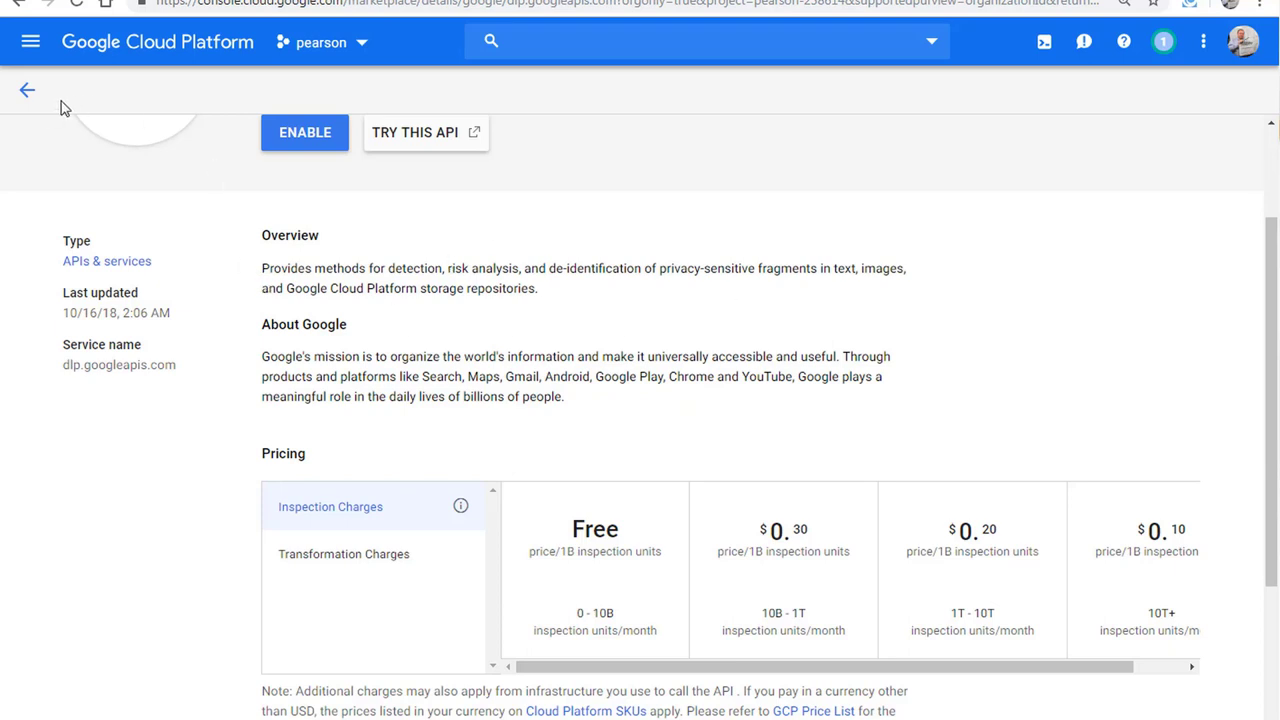
click(28, 93)
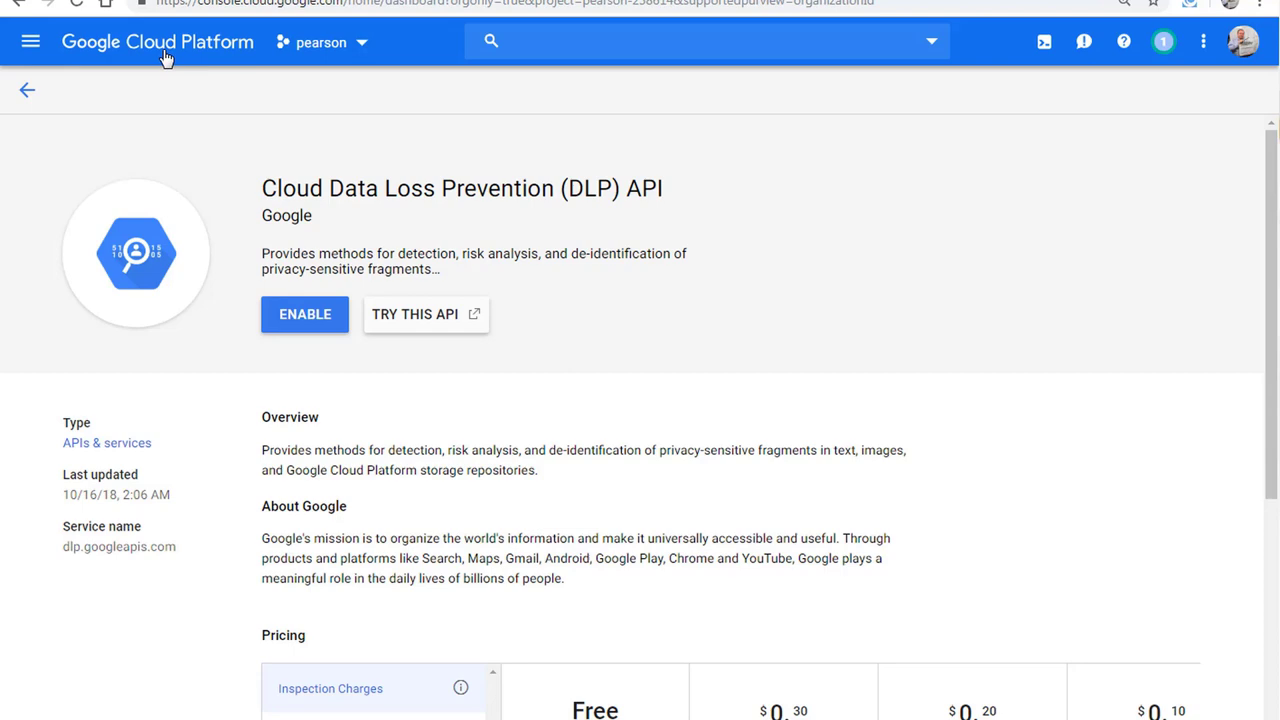
click(165, 55)
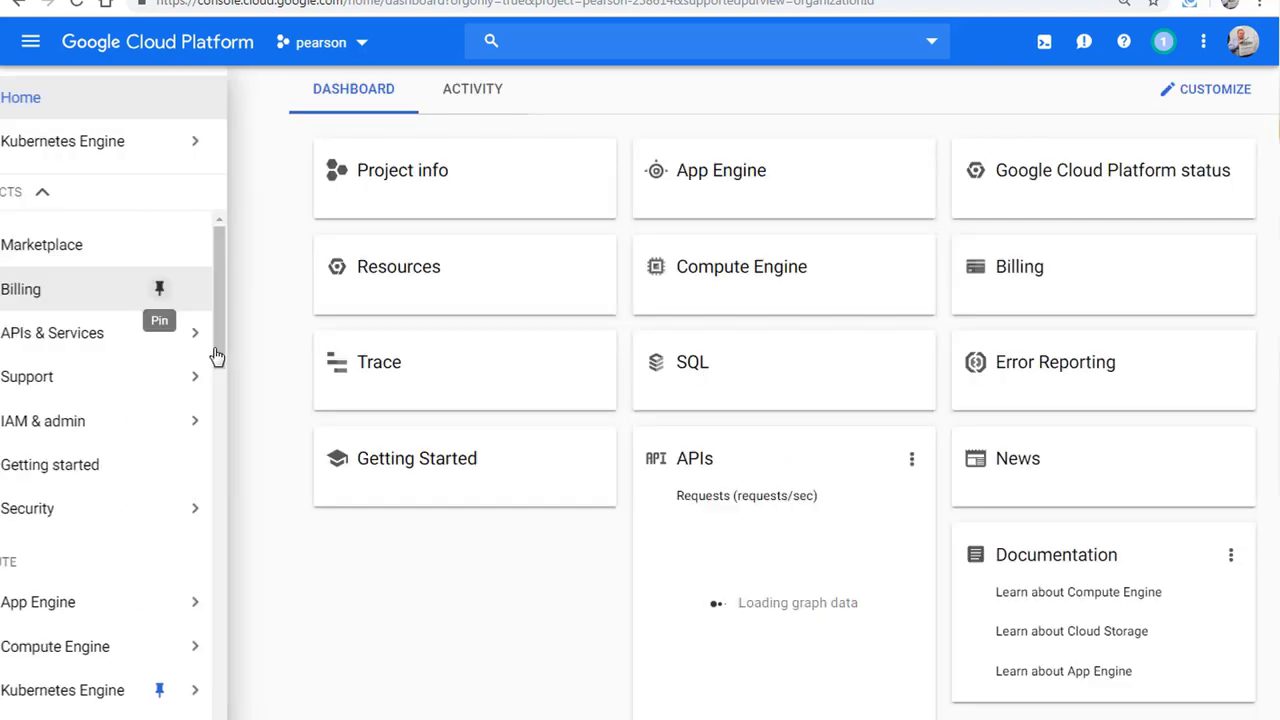
mouse_move(180, 505)
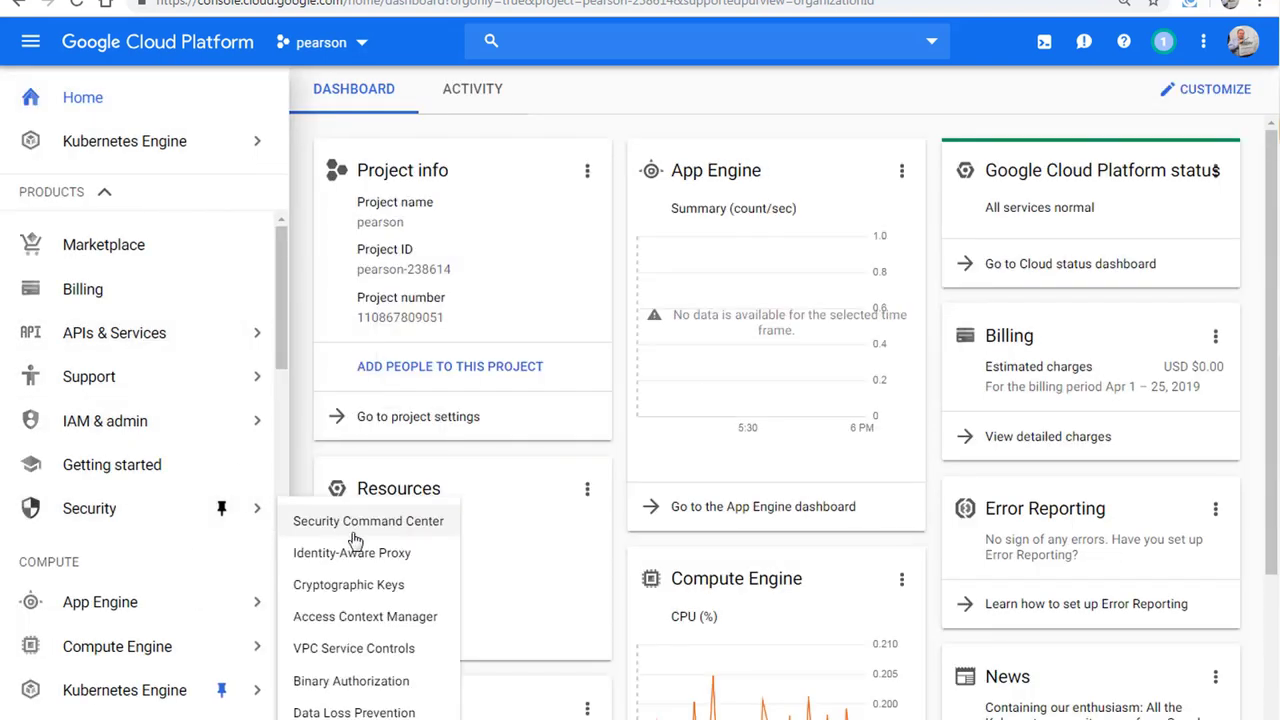
scroll(366, 640, down, 1)
click(354, 714)
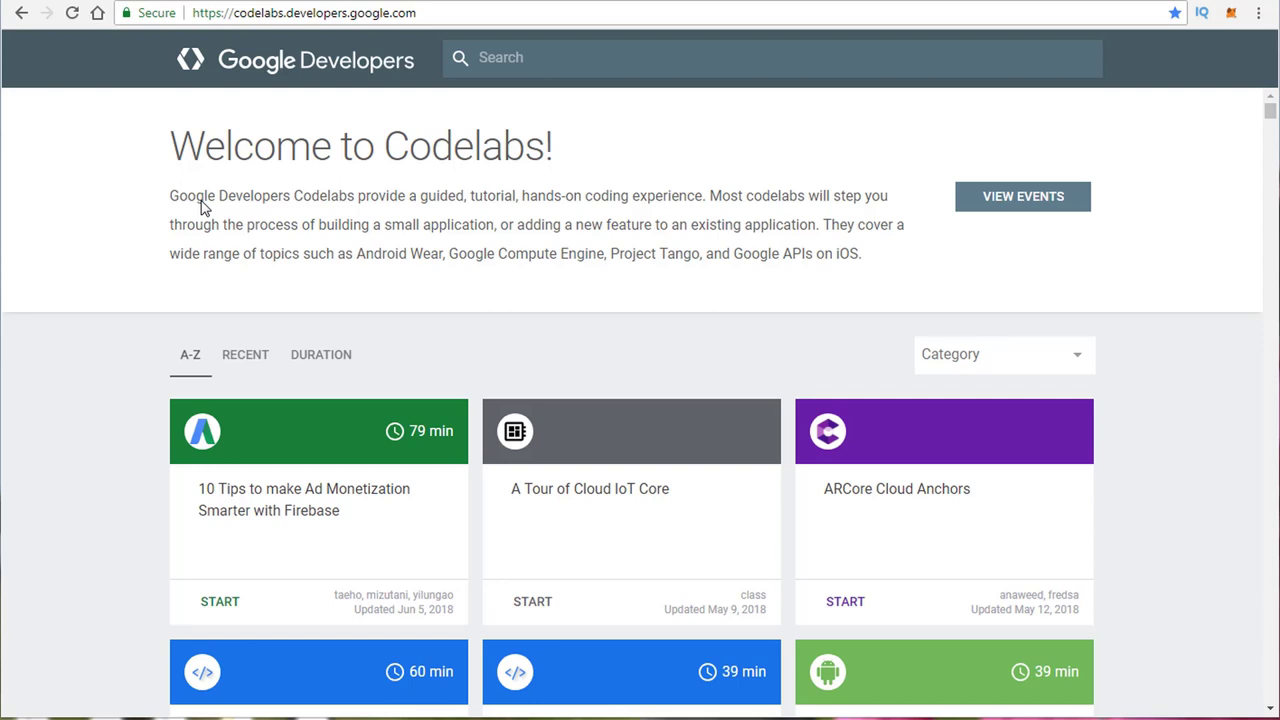
click(287, 13)
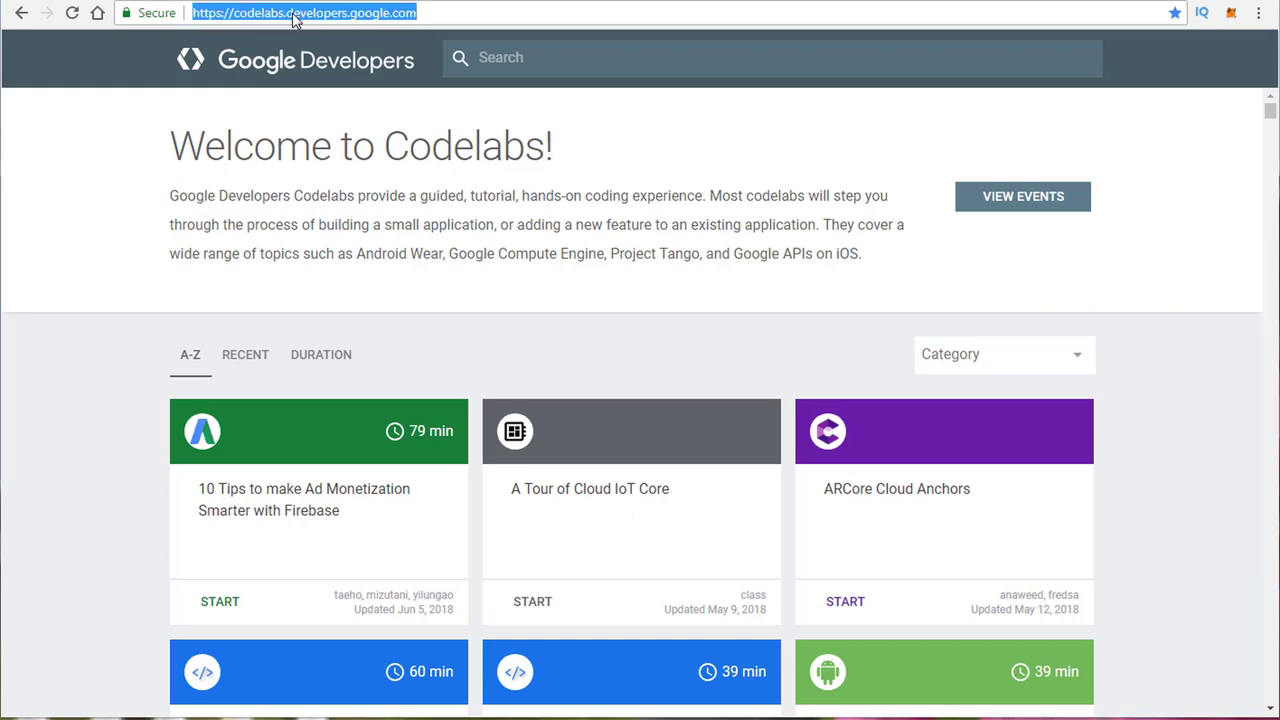
click(288, 13)
double_click(288, 12)
click(290, 14)
click(368, 168)
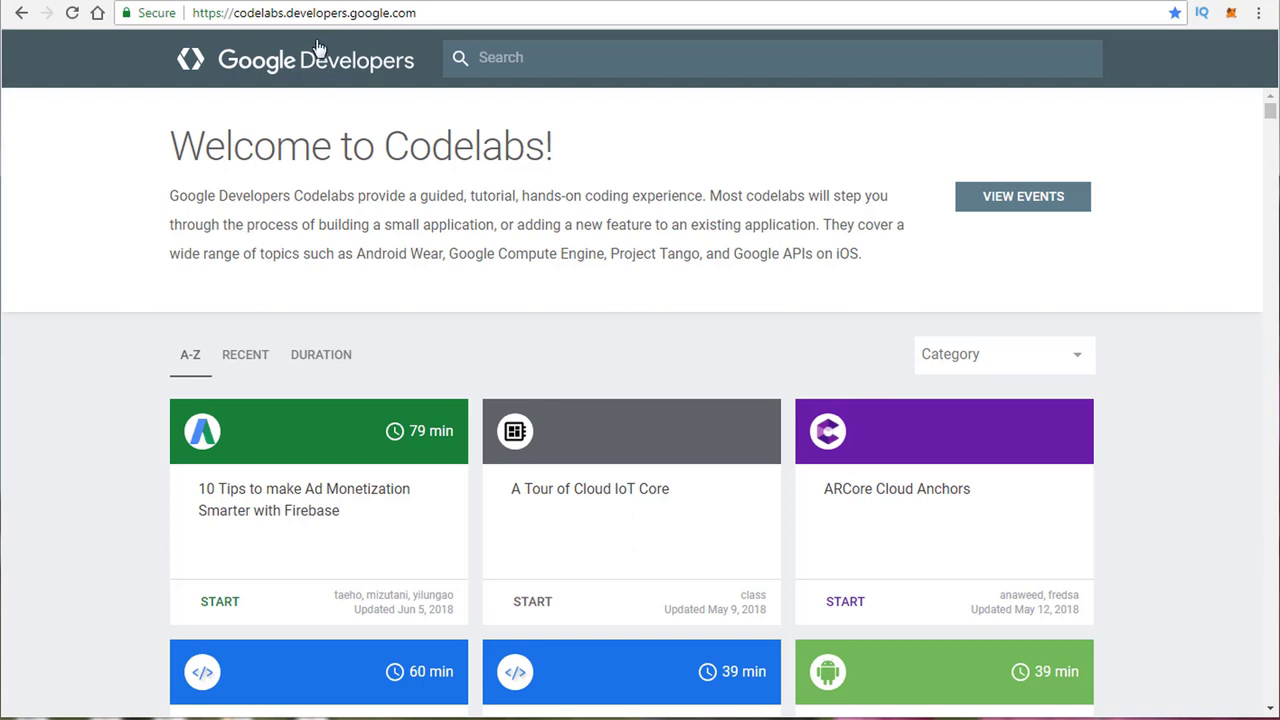
click(561, 55)
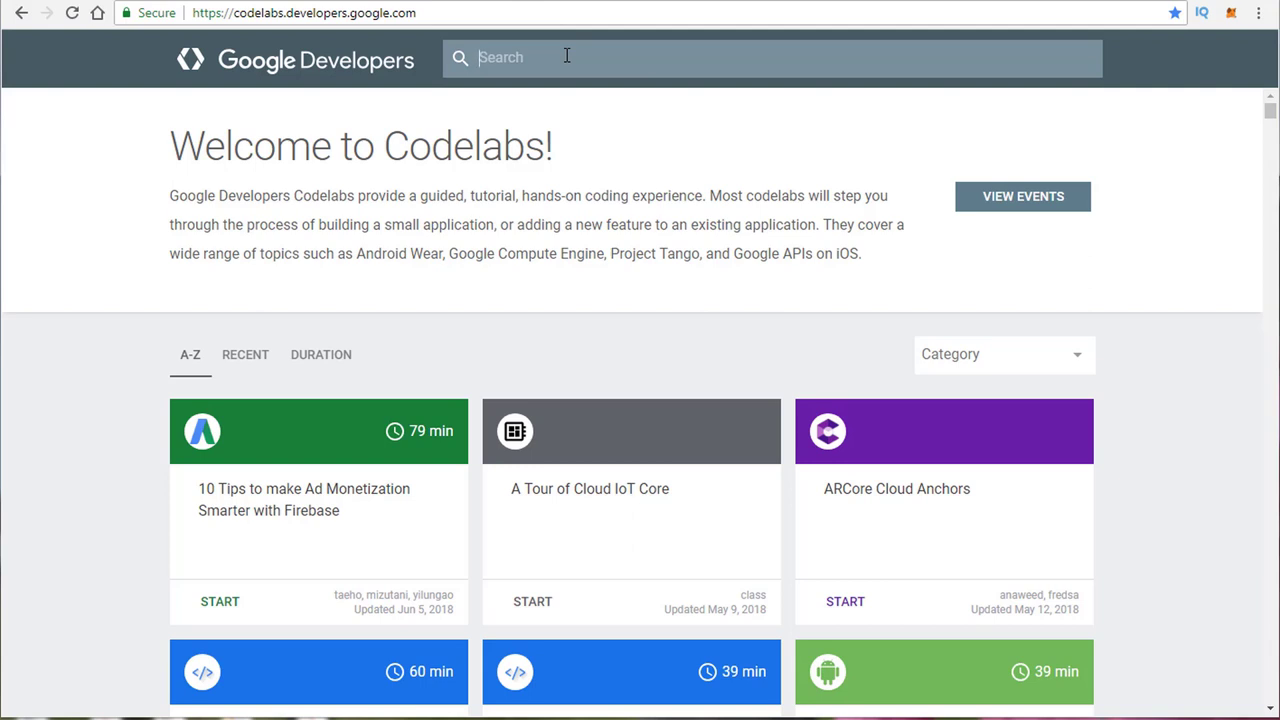
Step: Search codelabs for 'google cloud' and start the GCS (Google Cloud Storage) Demo Lab
text(goog)
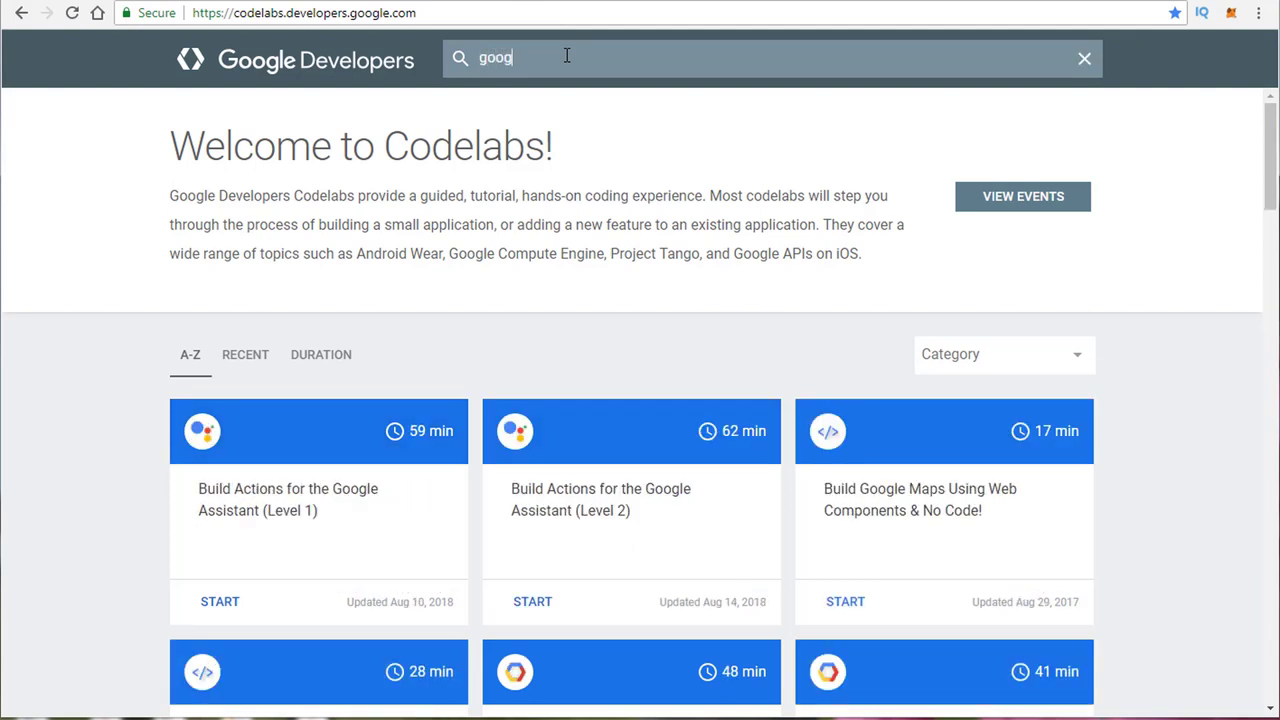
text(le cloud)
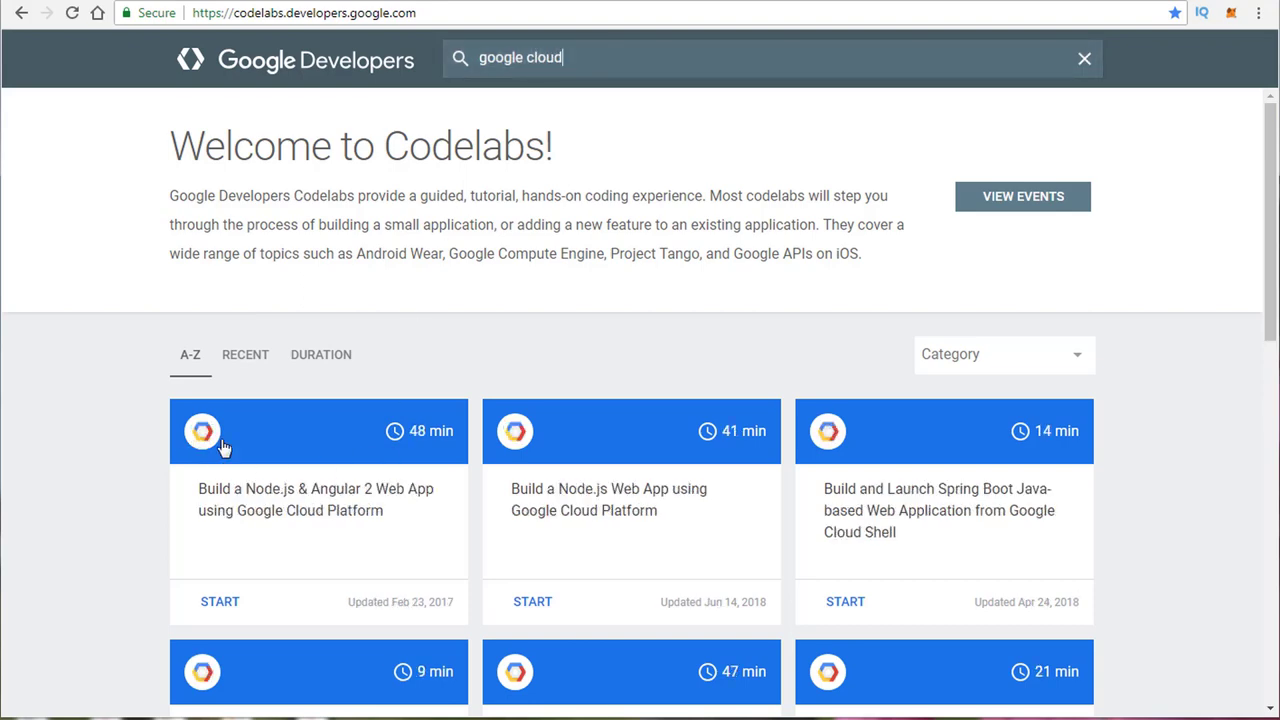
scroll(396, 379, down, 7)
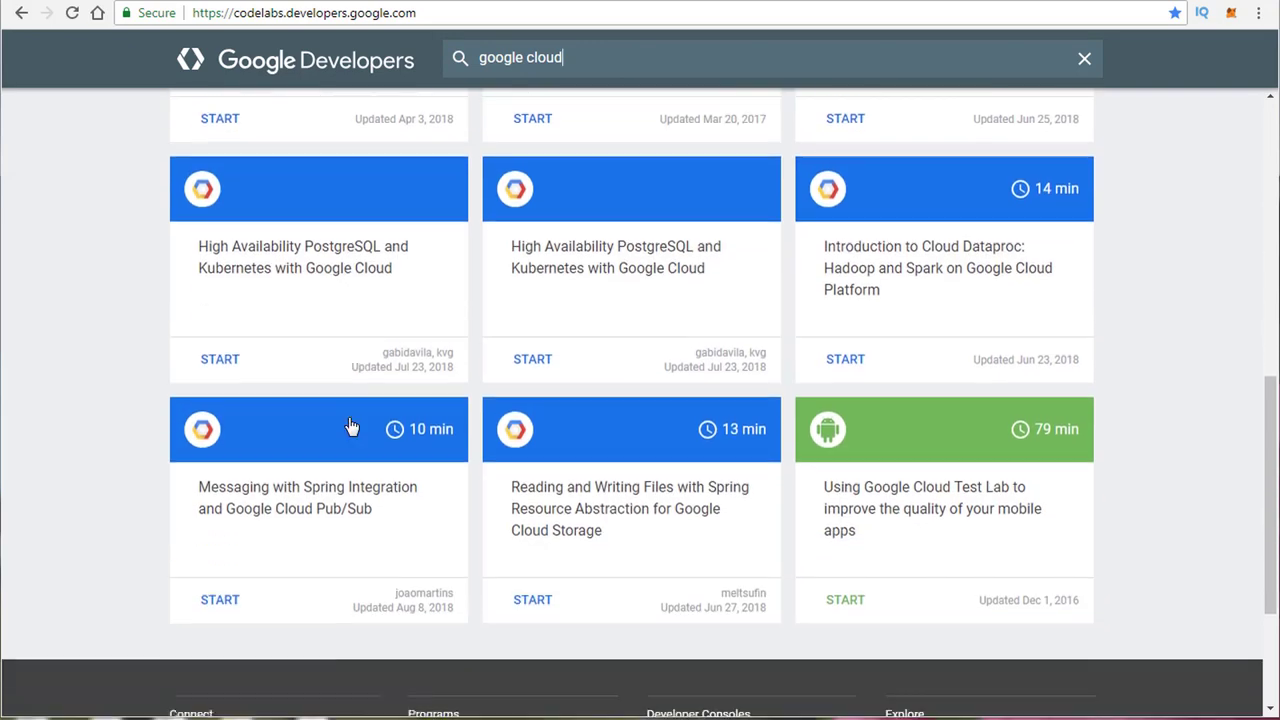
scroll(351, 427, up, 7)
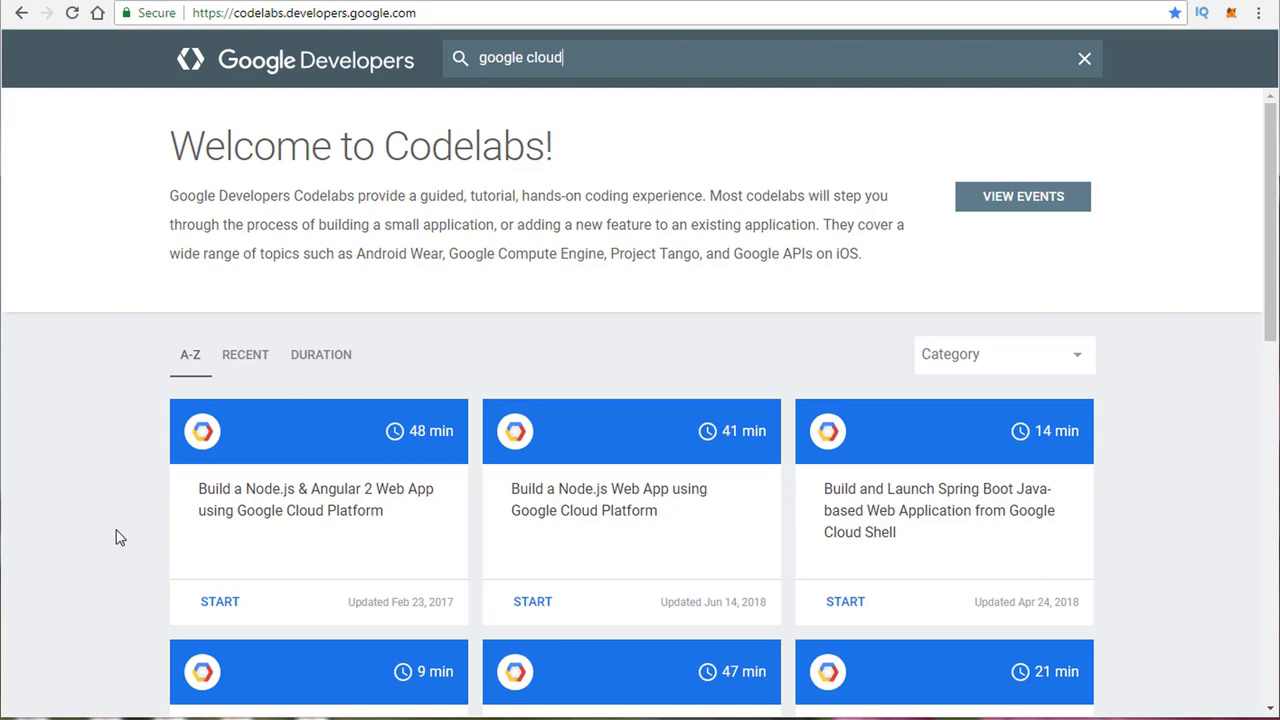
scroll(115, 538, down, 3)
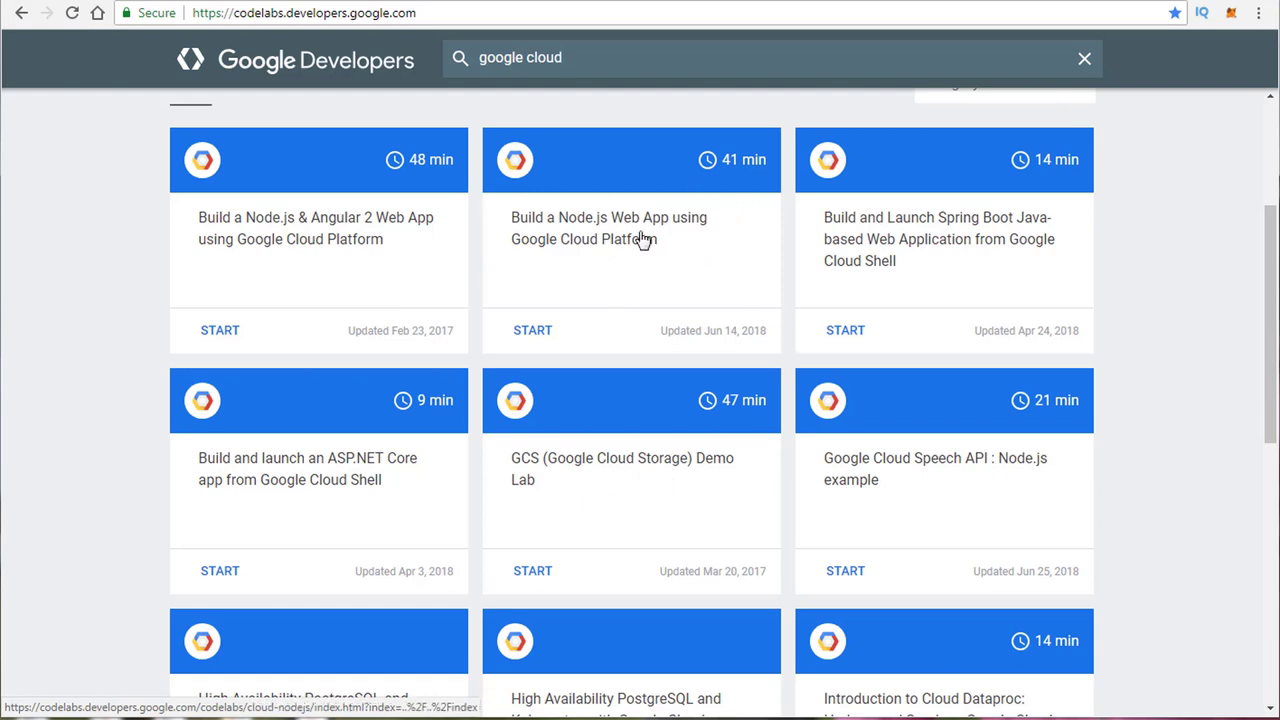
scroll(585, 262, down, 5)
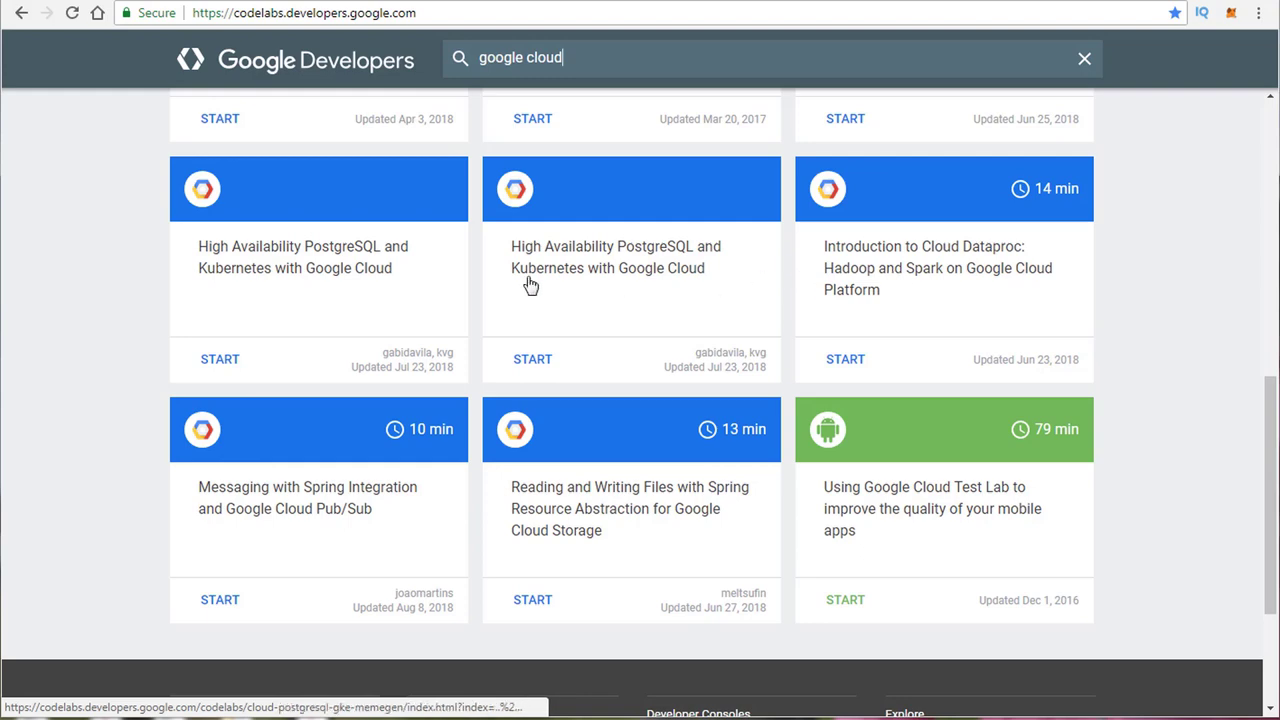
scroll(290, 383, up, 1)
scroll(290, 383, up, 5)
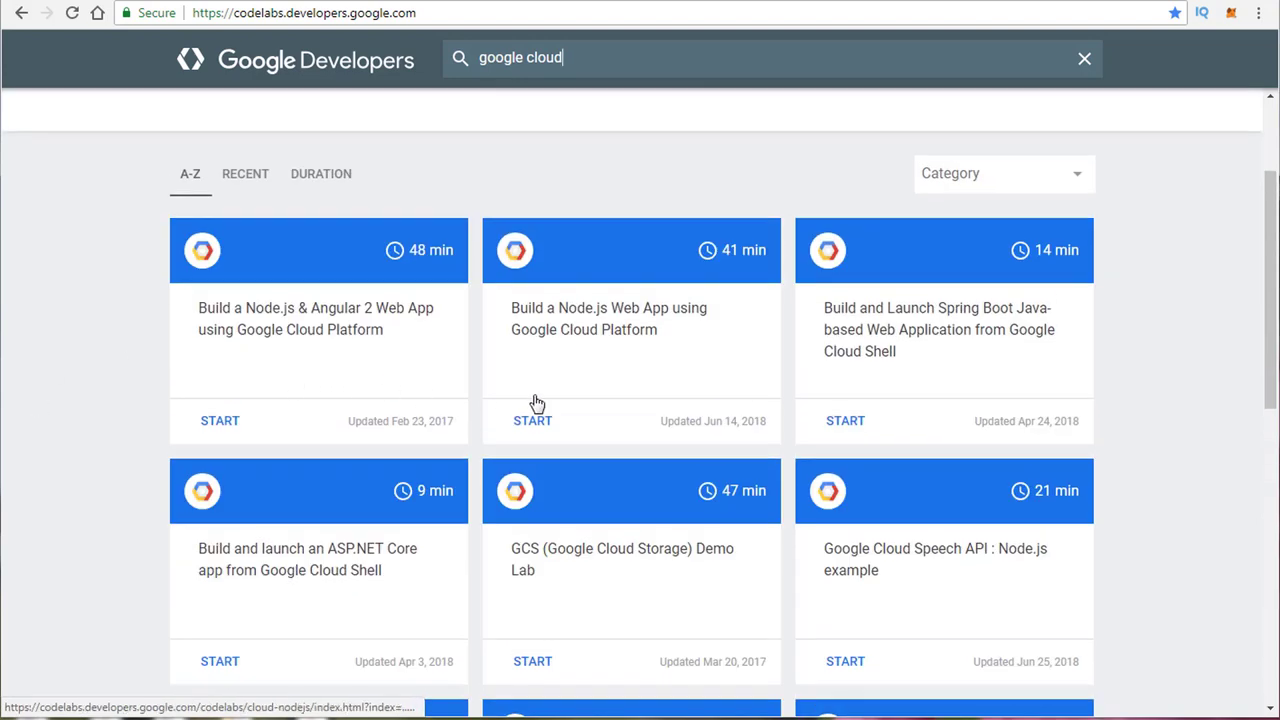
scroll(687, 403, down, 3)
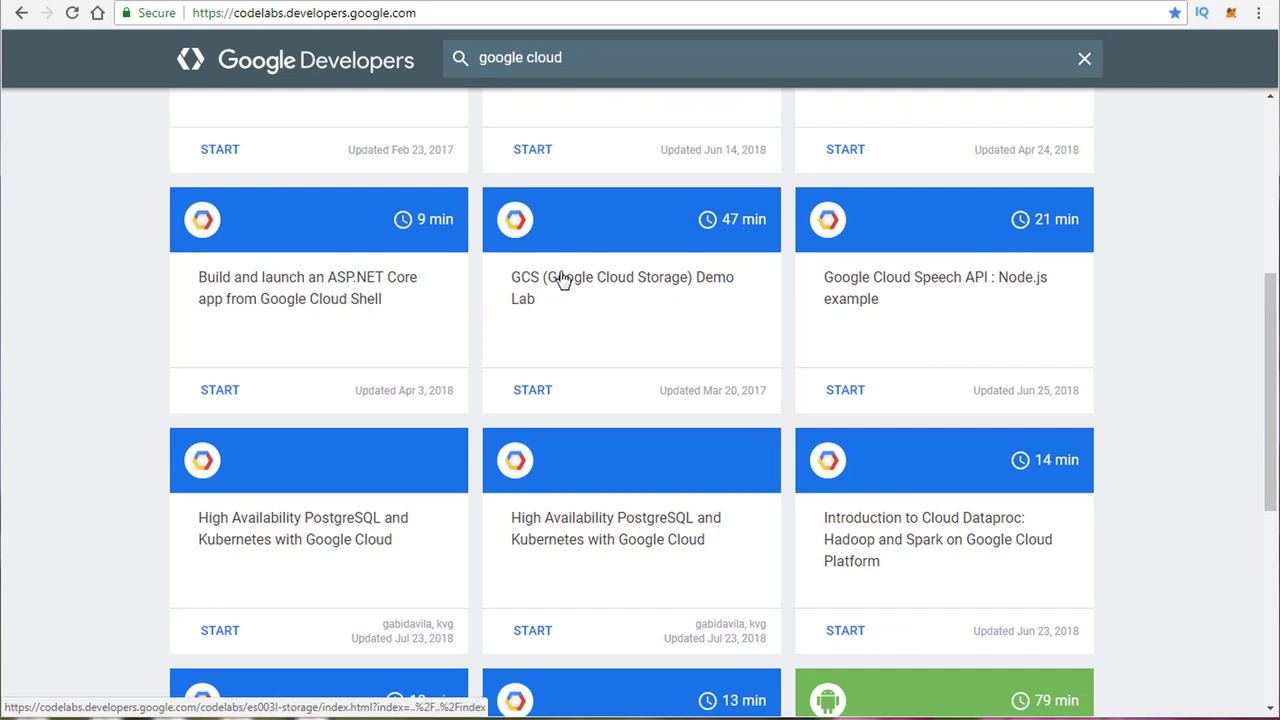
click(529, 391)
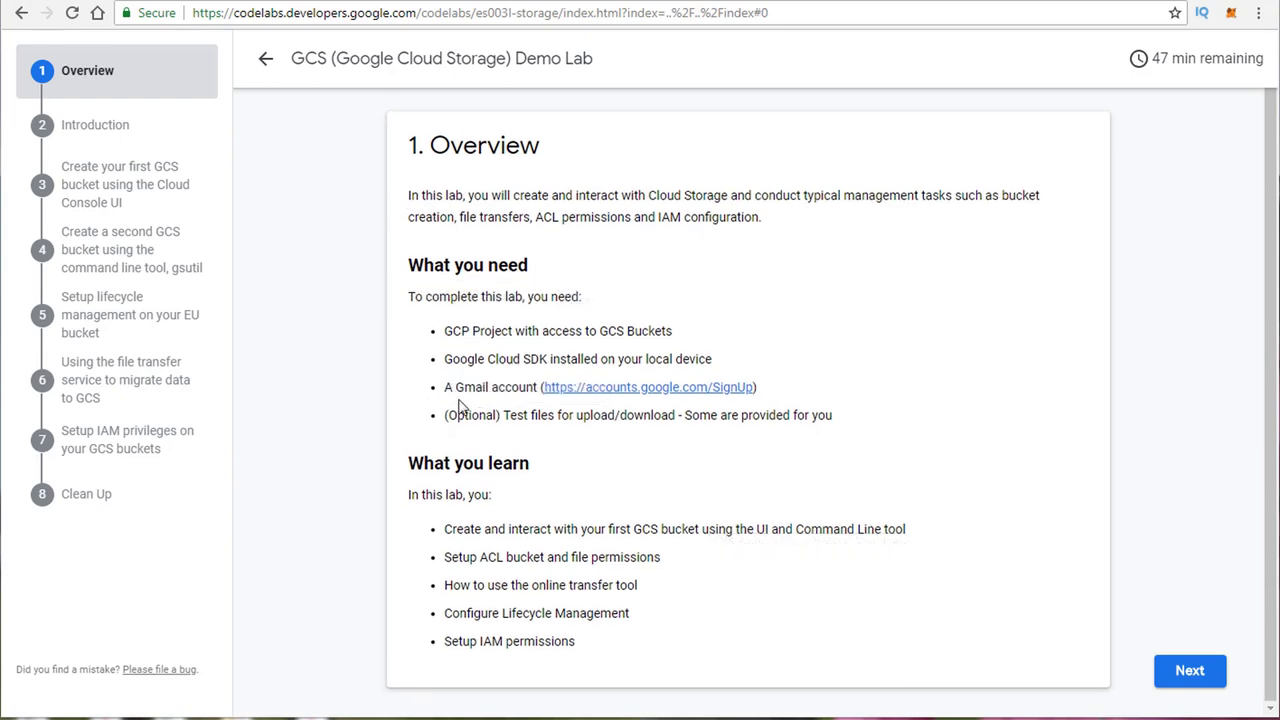
Step: Advance past the Introduction and first-bucket steps to step 4, creating a second bucket with gsutil
click(1186, 672)
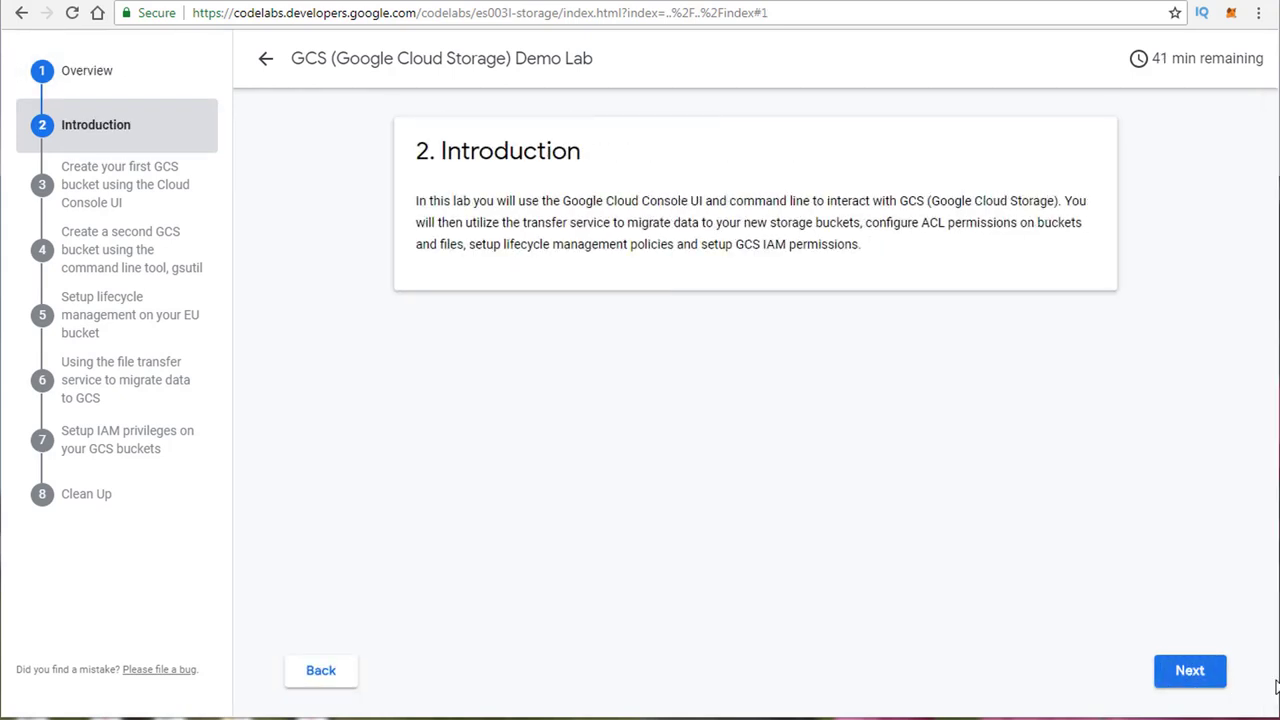
click(1190, 672)
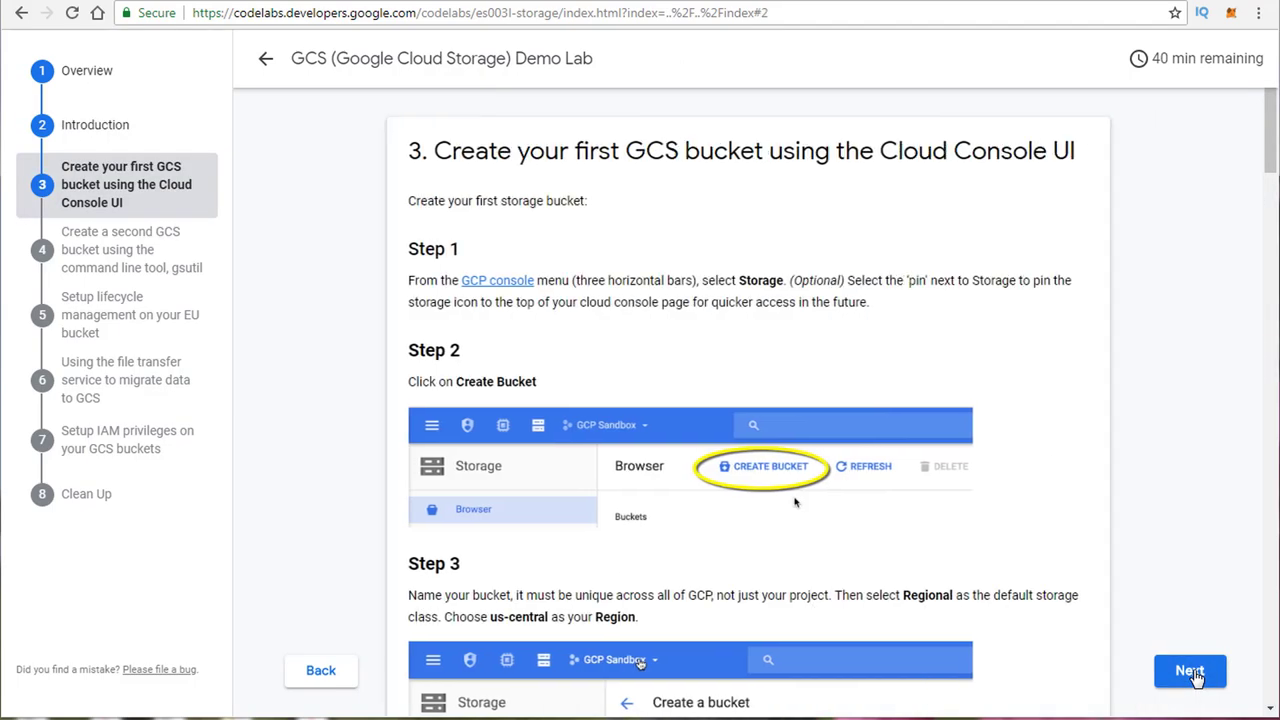
scroll(557, 283, down, 3)
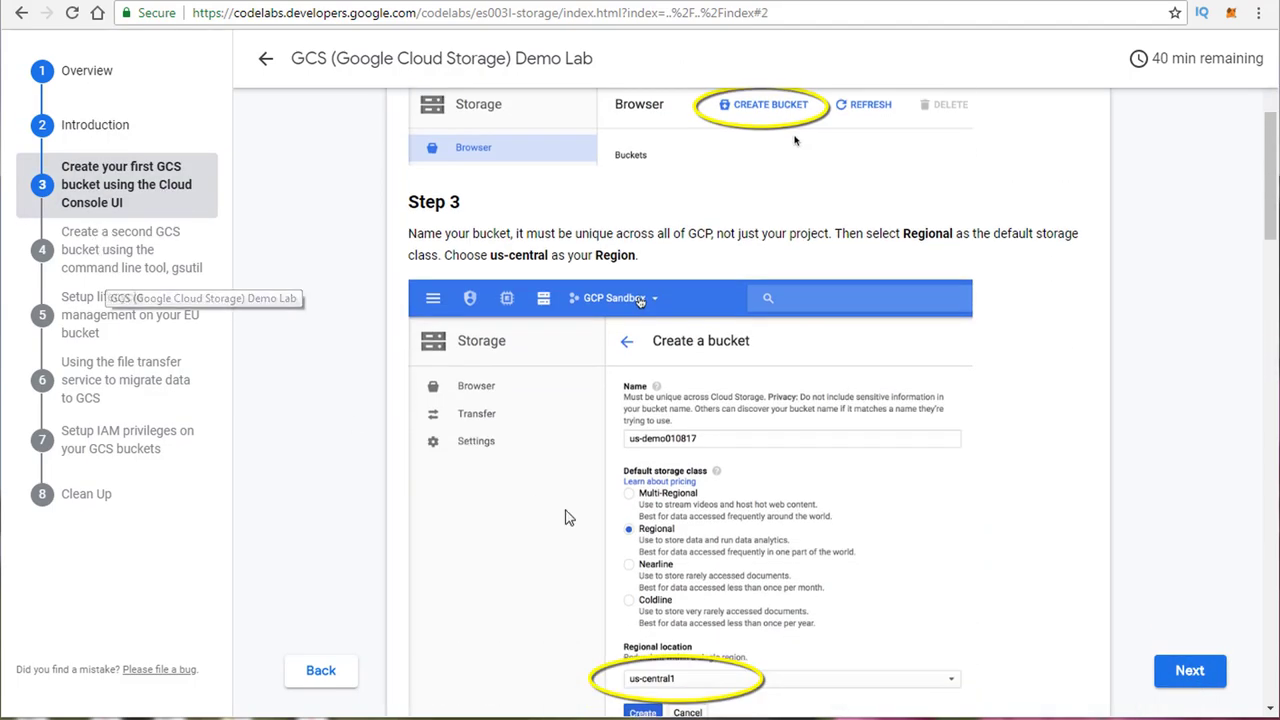
scroll(680, 348, down, 2)
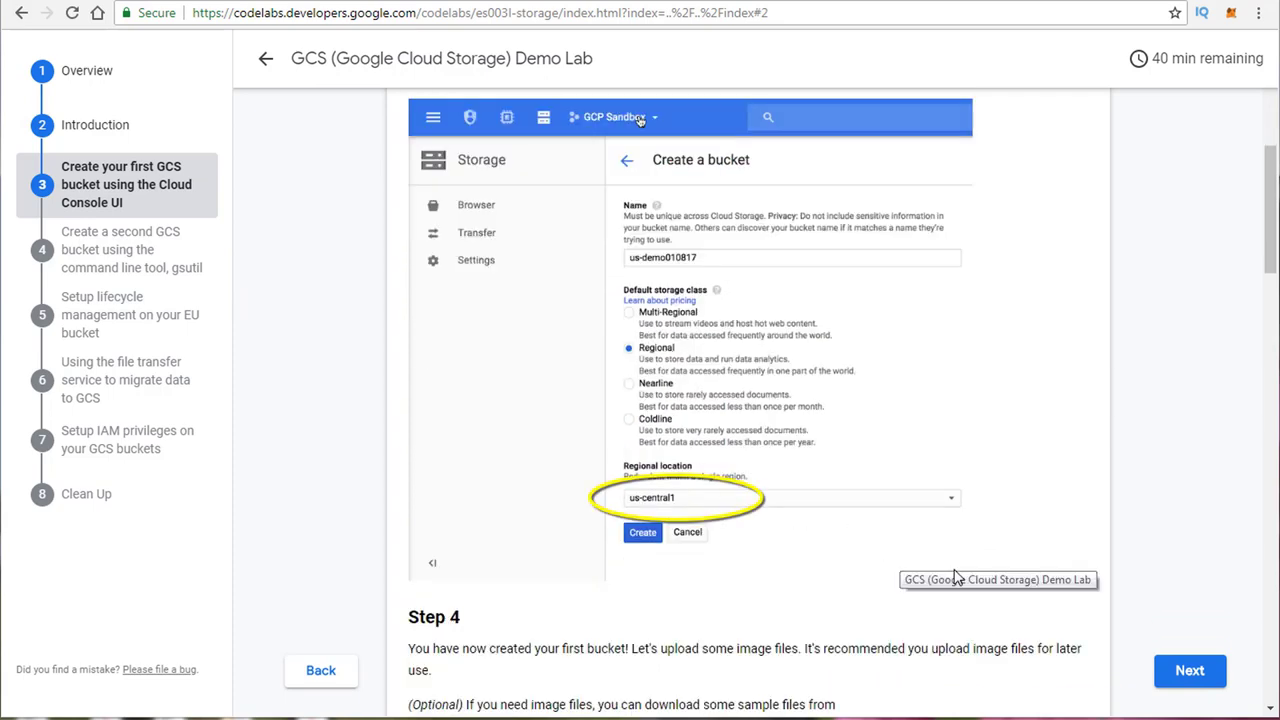
scroll(1100, 640, down, 1)
click(1190, 676)
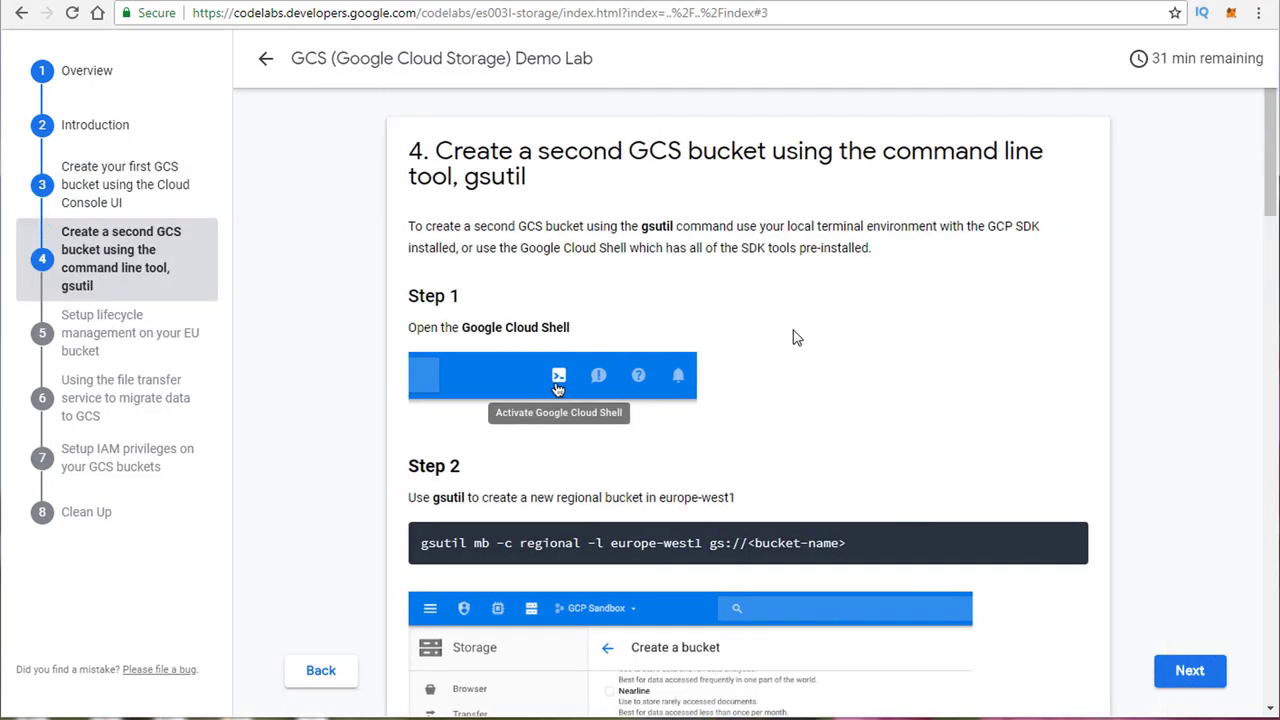
scroll(703, 349, down, 3)
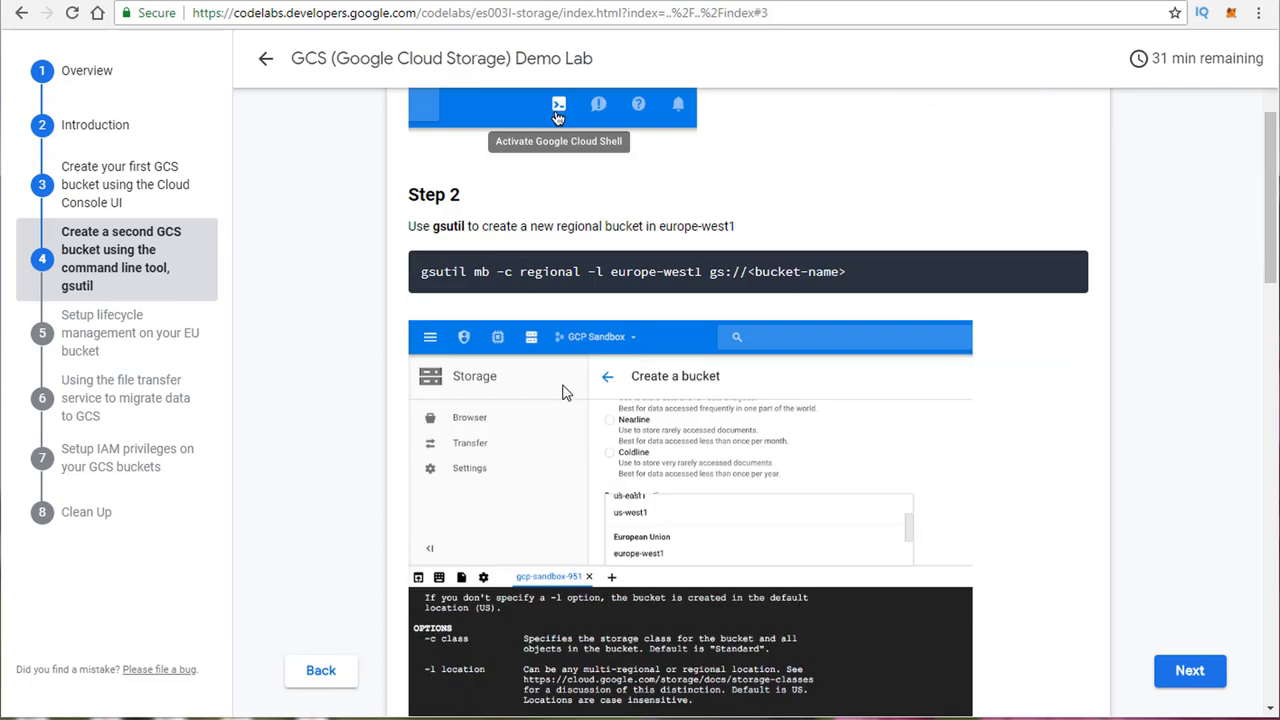